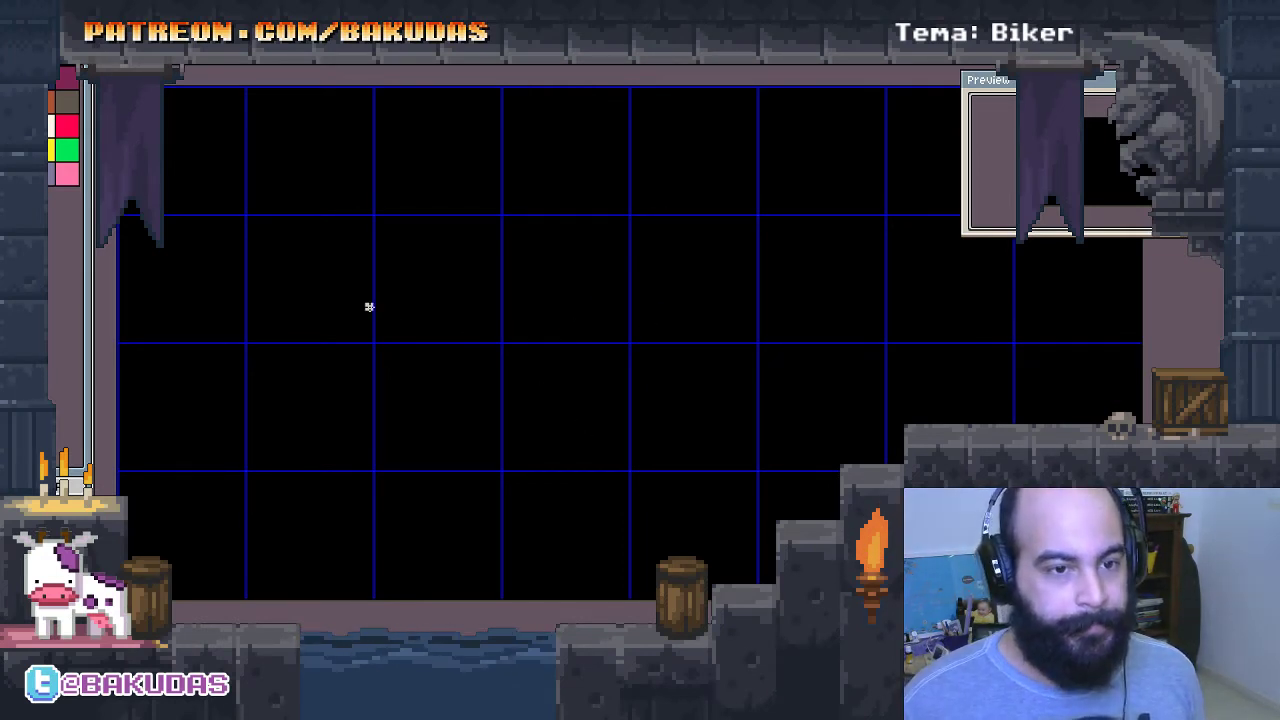
Open the layer commands menu and close it without choosing anything.
scroll(330, 294, "down", 1)
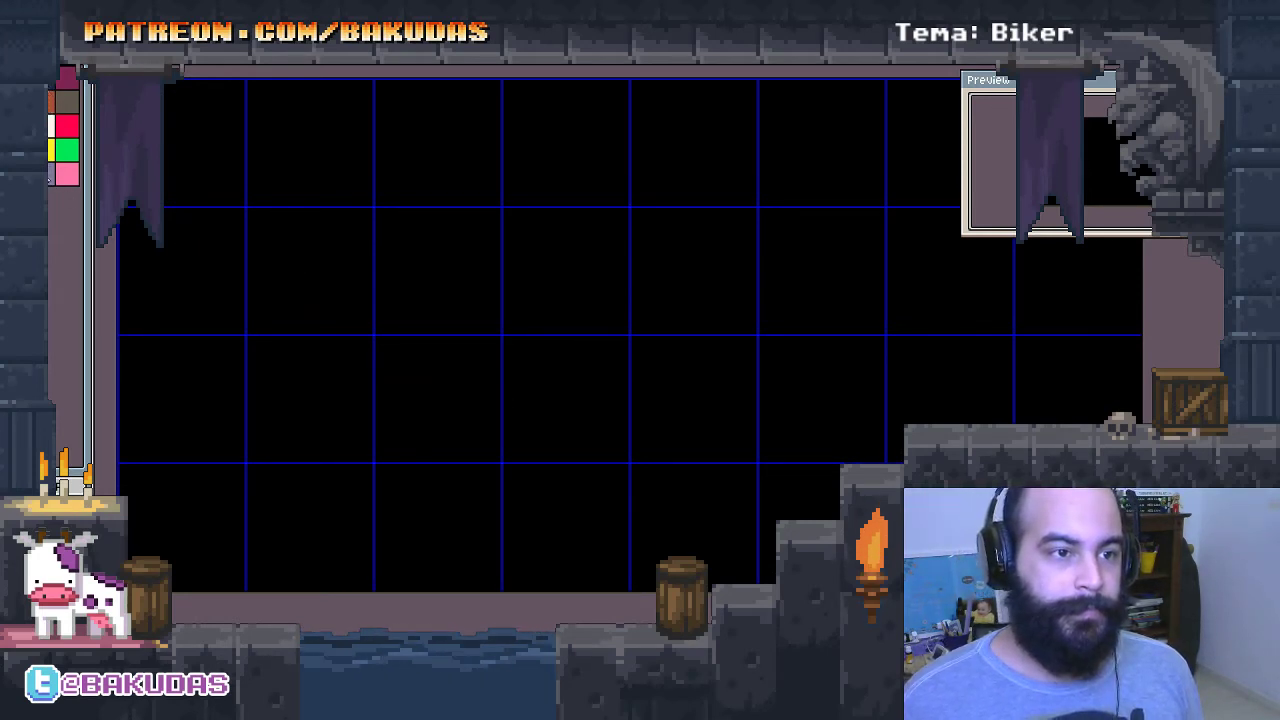
left_click(110, 60)
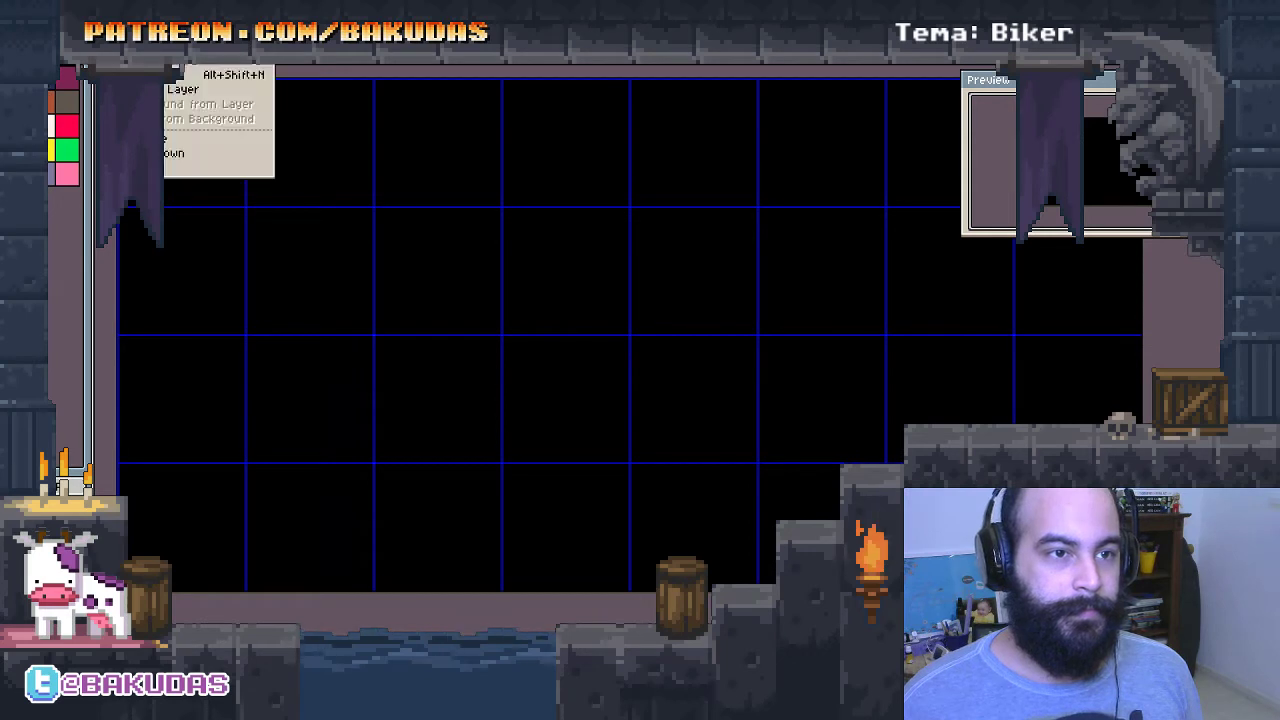
left_click(272, 354)
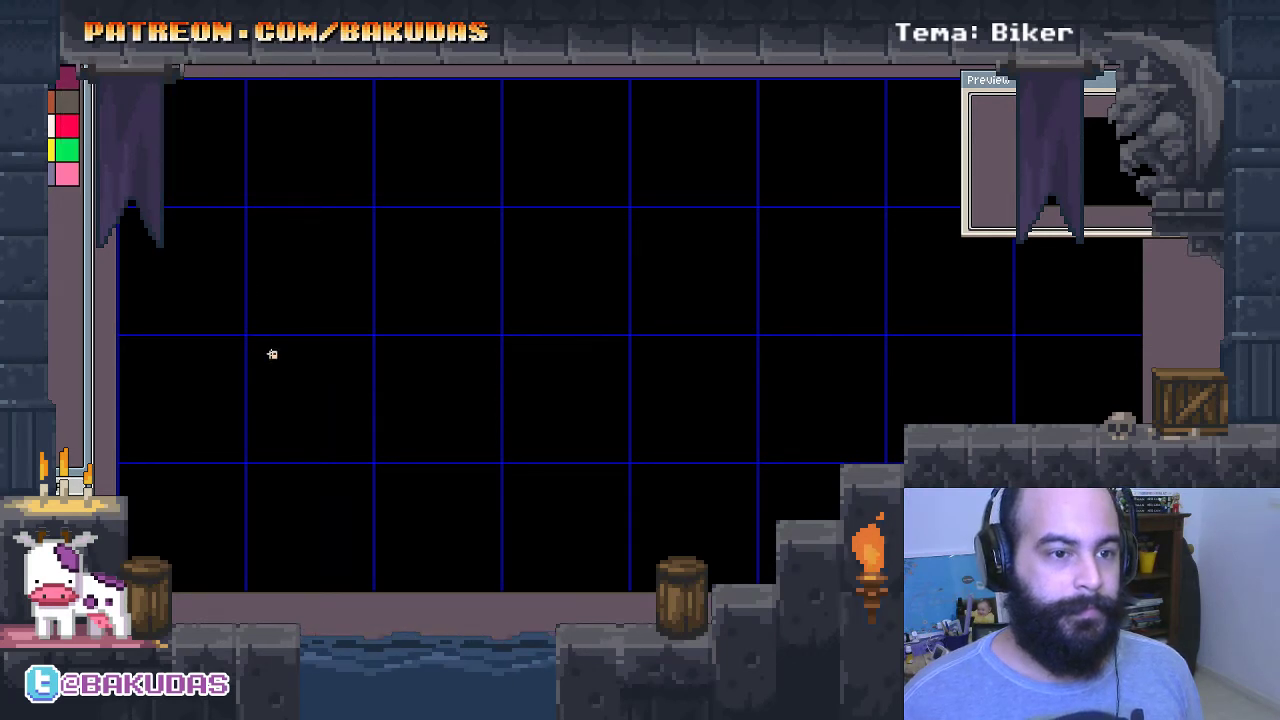
scroll(132, 204, "right", 1)
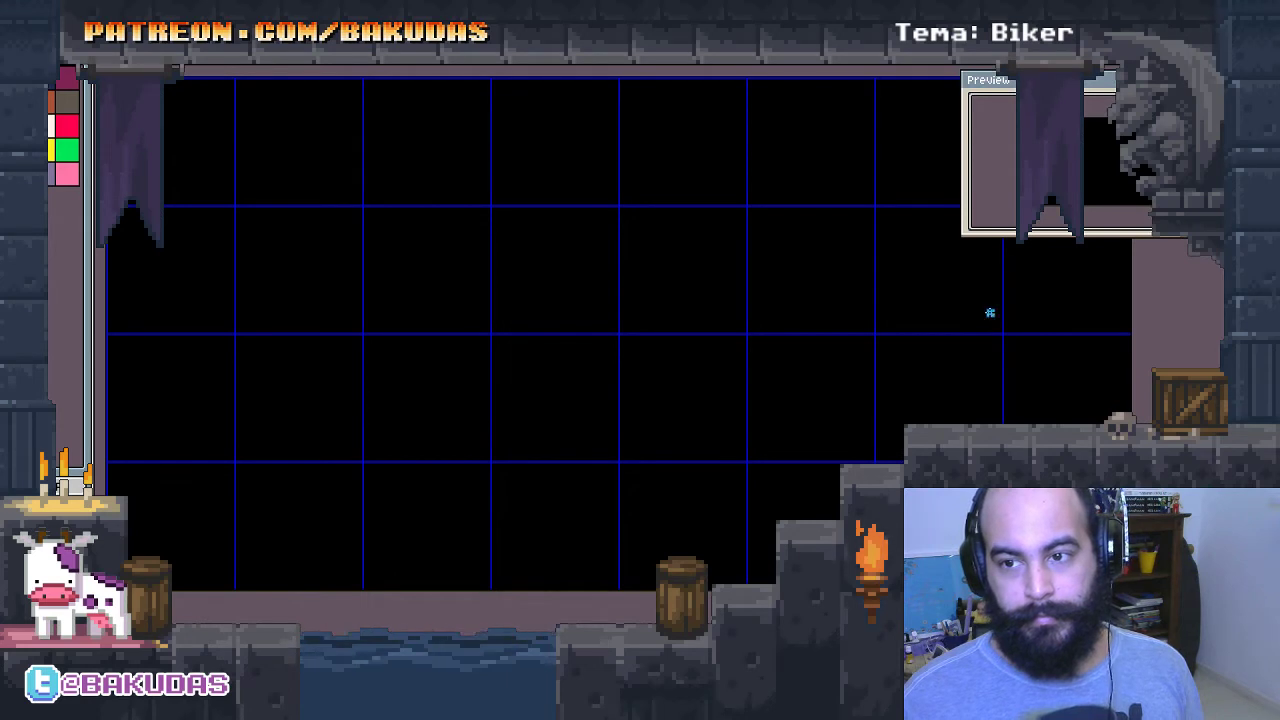
Move the preview window down beside the canvas and shrink it.
left_click_drag(1098, 80, 1032, 282)
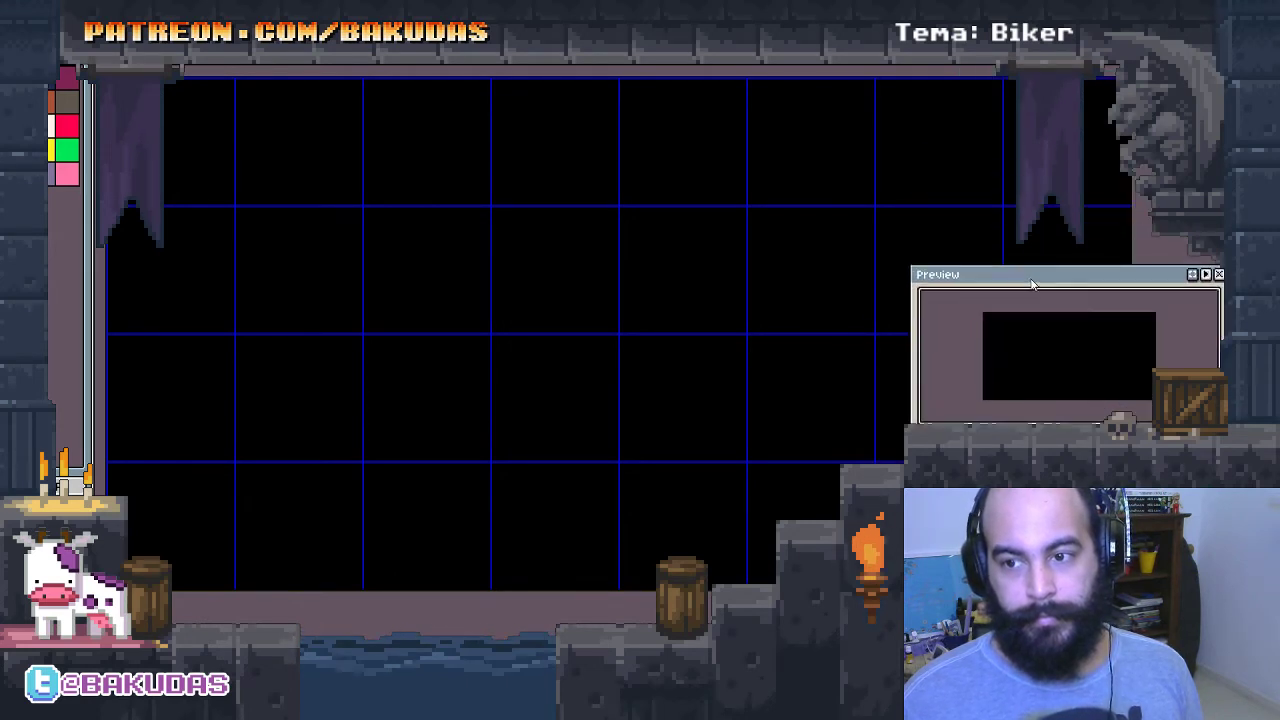
left_click_drag(914, 410, 1004, 392)
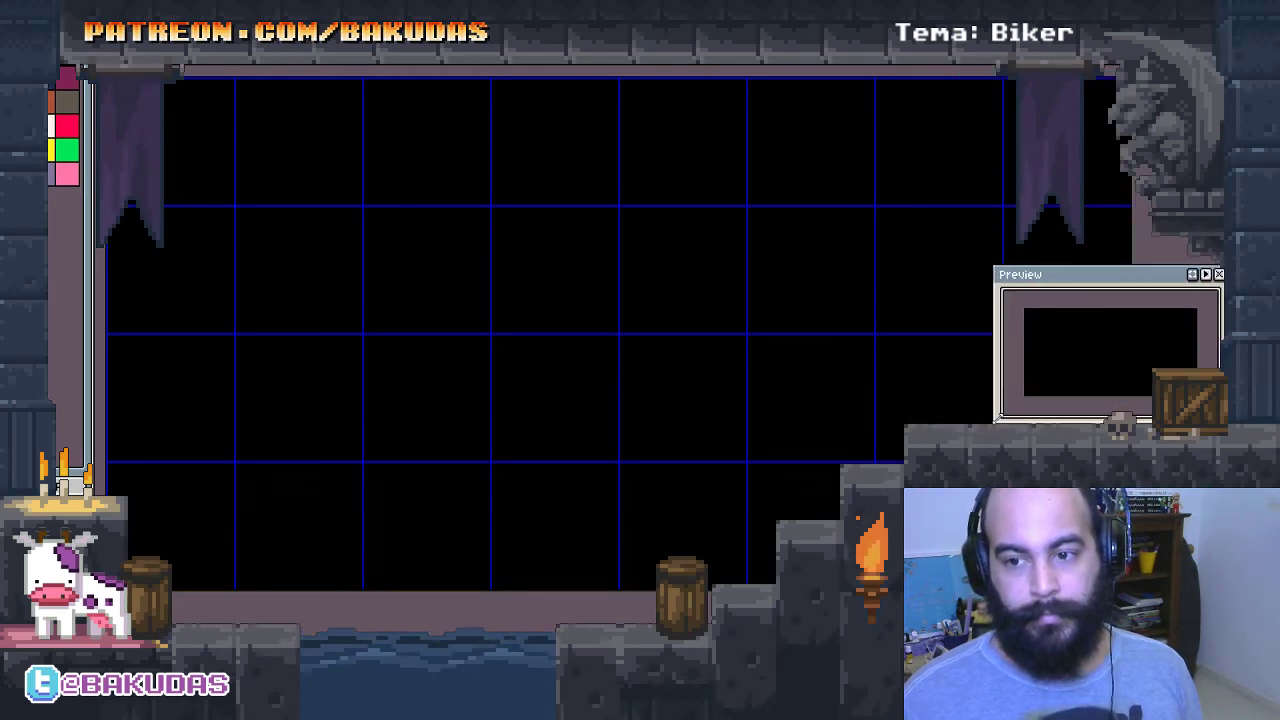
left_click_drag(1087, 281, 1090, 281)
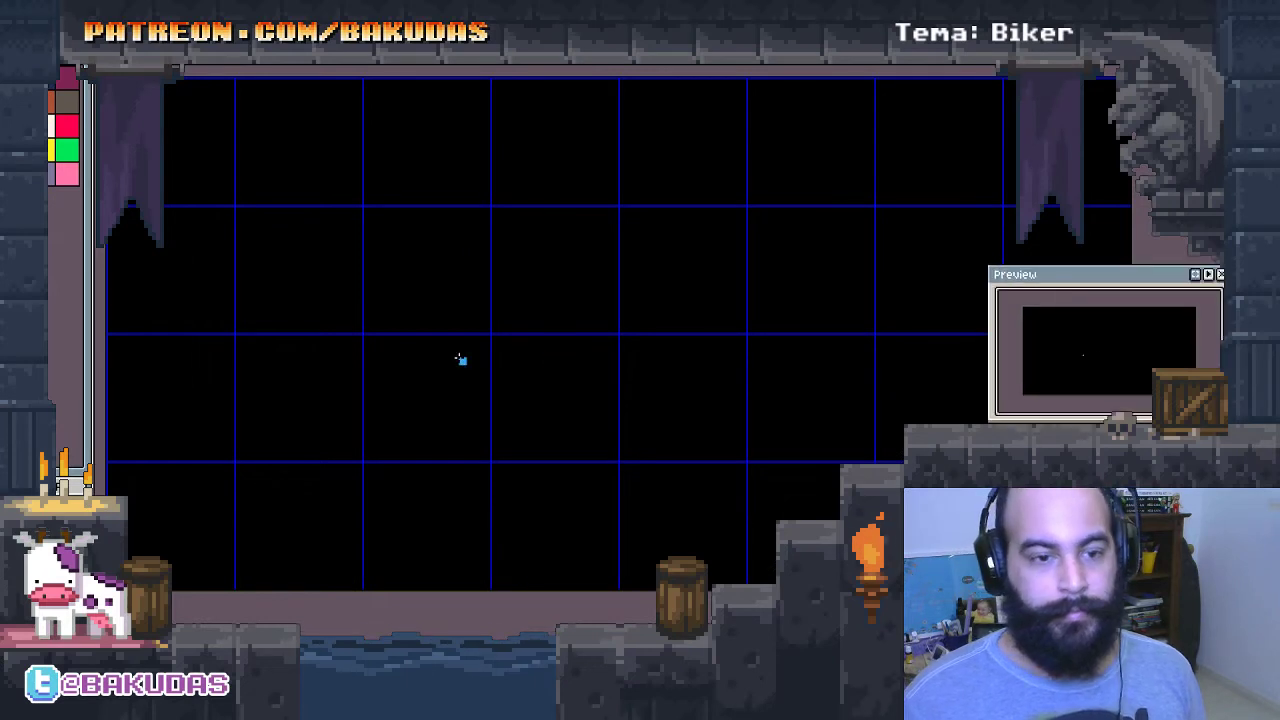
Draw and undo a test rectangle, then draw a large car-body rectangle outline.
left_click_drag(144, 208, 908, 460)
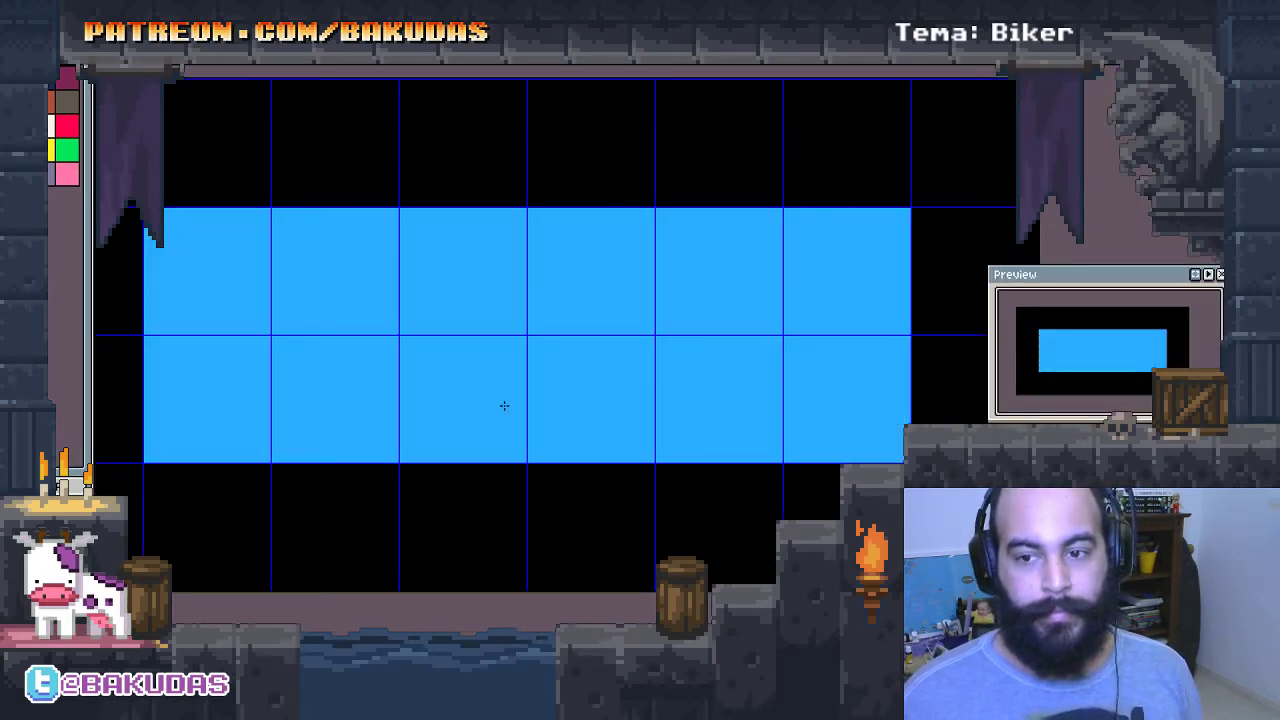
left_click_drag(459, 336, 375, 329)
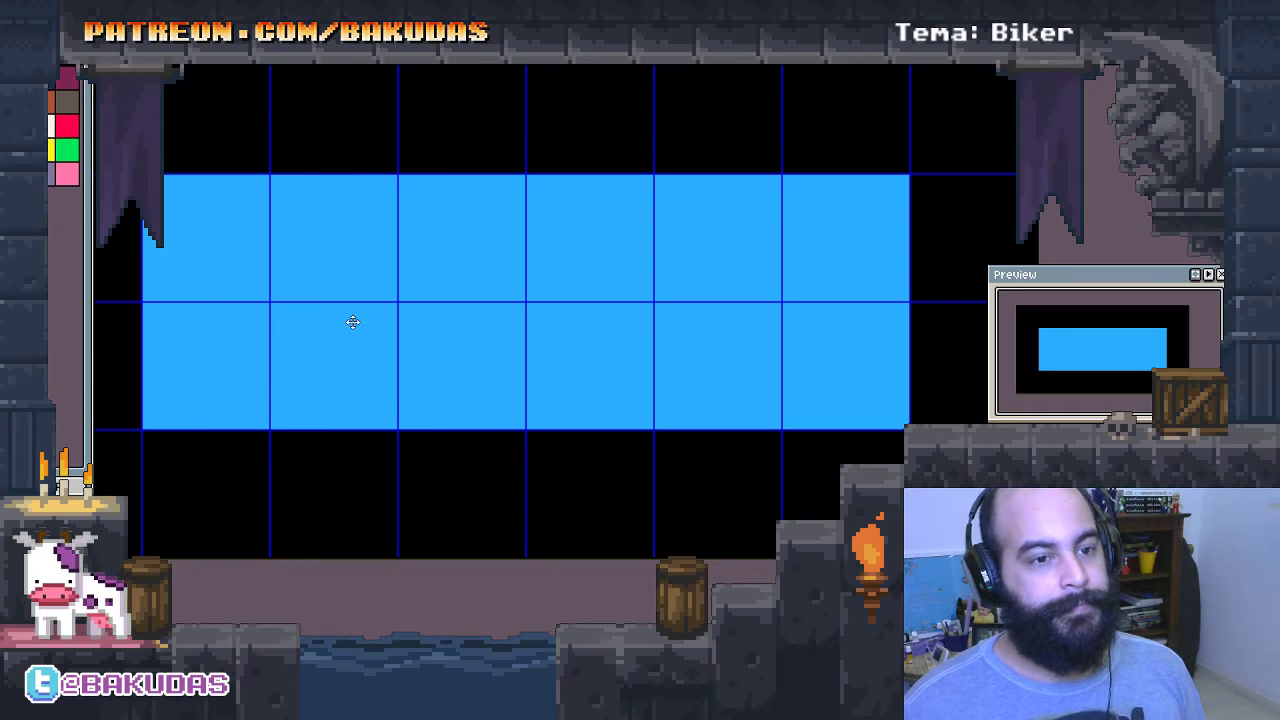
key("Delete")
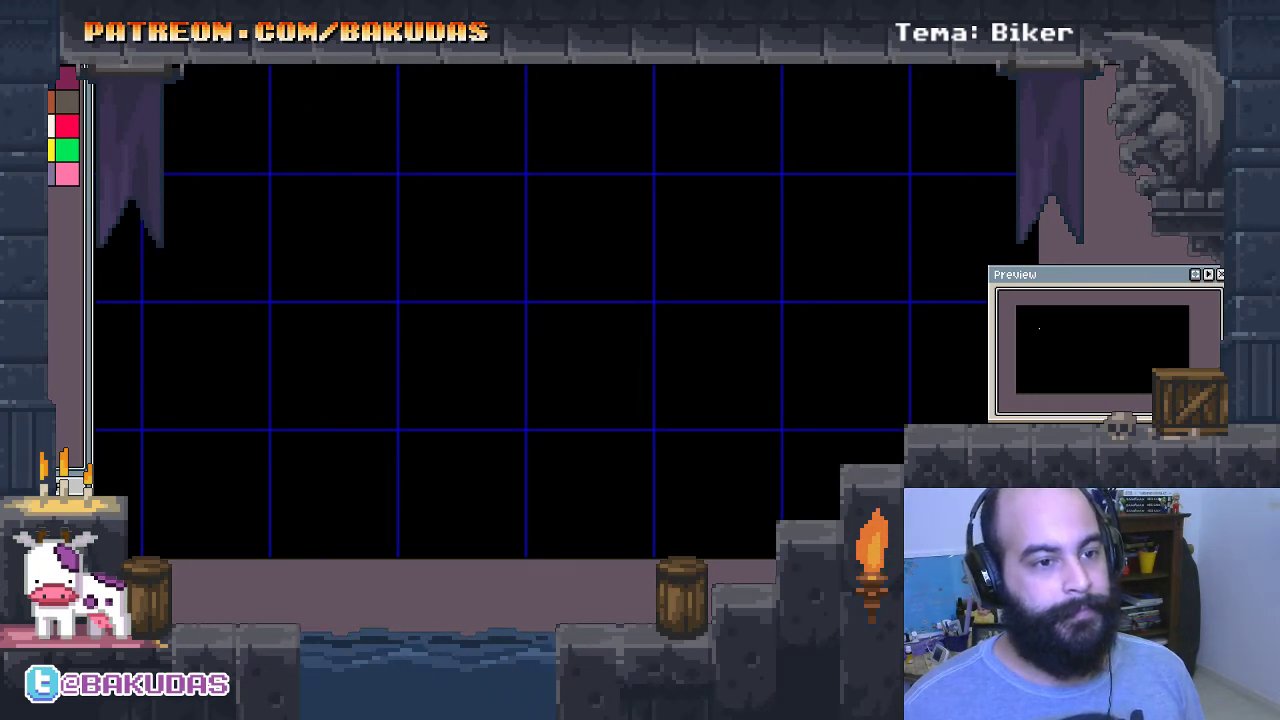
left_click_drag(143, 177, 904, 424)
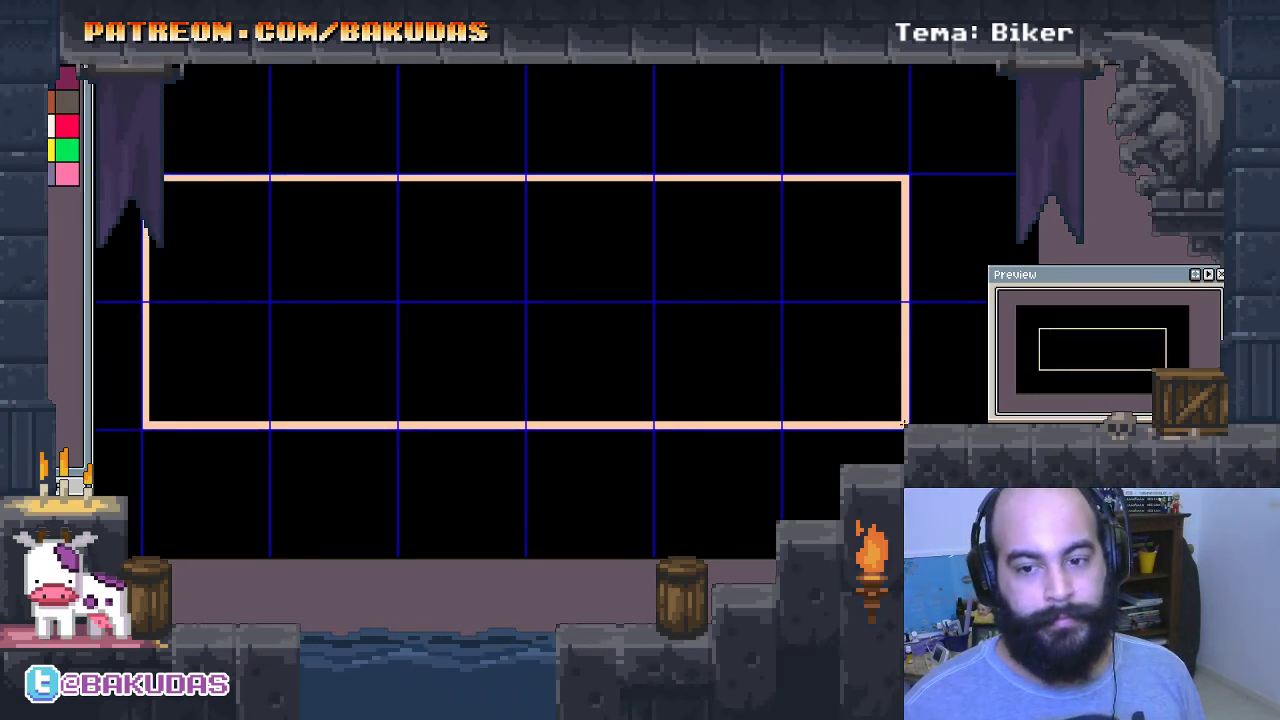
Fill the car-body rectangle with peach.
left_click(469, 351)
mouse_move(469, 351)
left_mouse_down()
mouse_move(546, 334)
mouse_move(500, 329)
left_mouse_up()
scroll(500, 329, "up", 1)
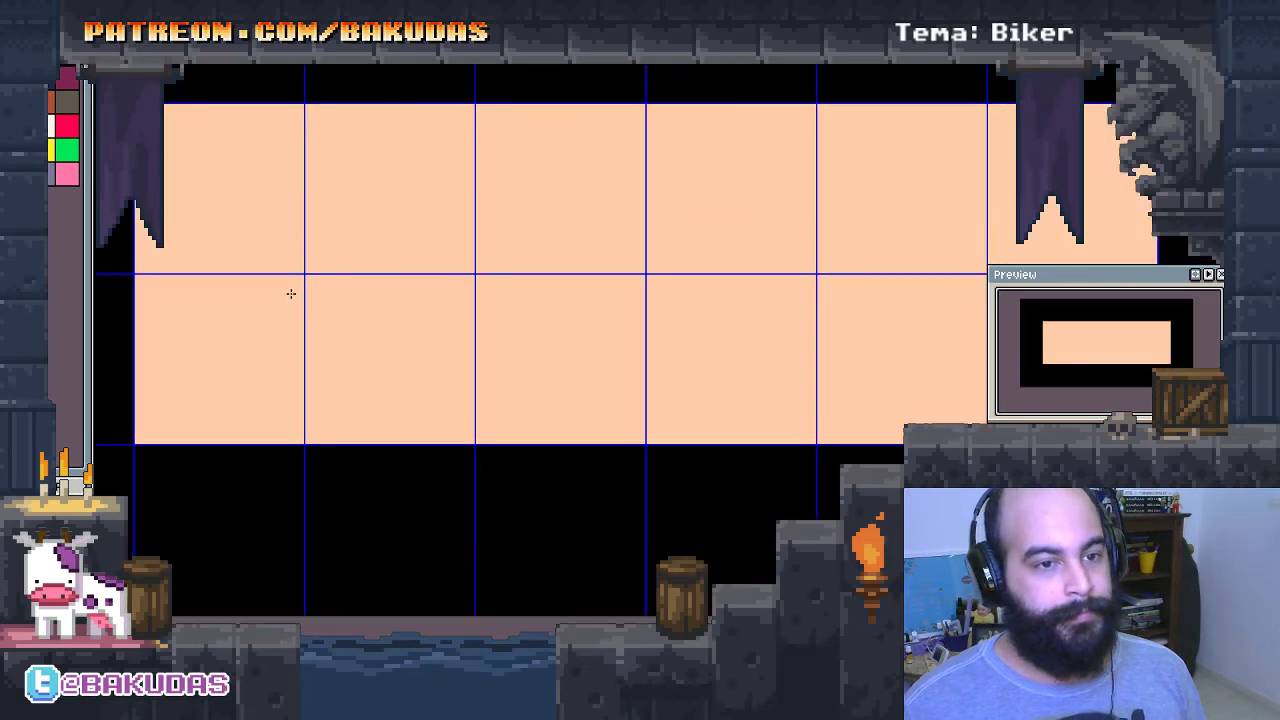
scroll(403, 278, "right", 1)
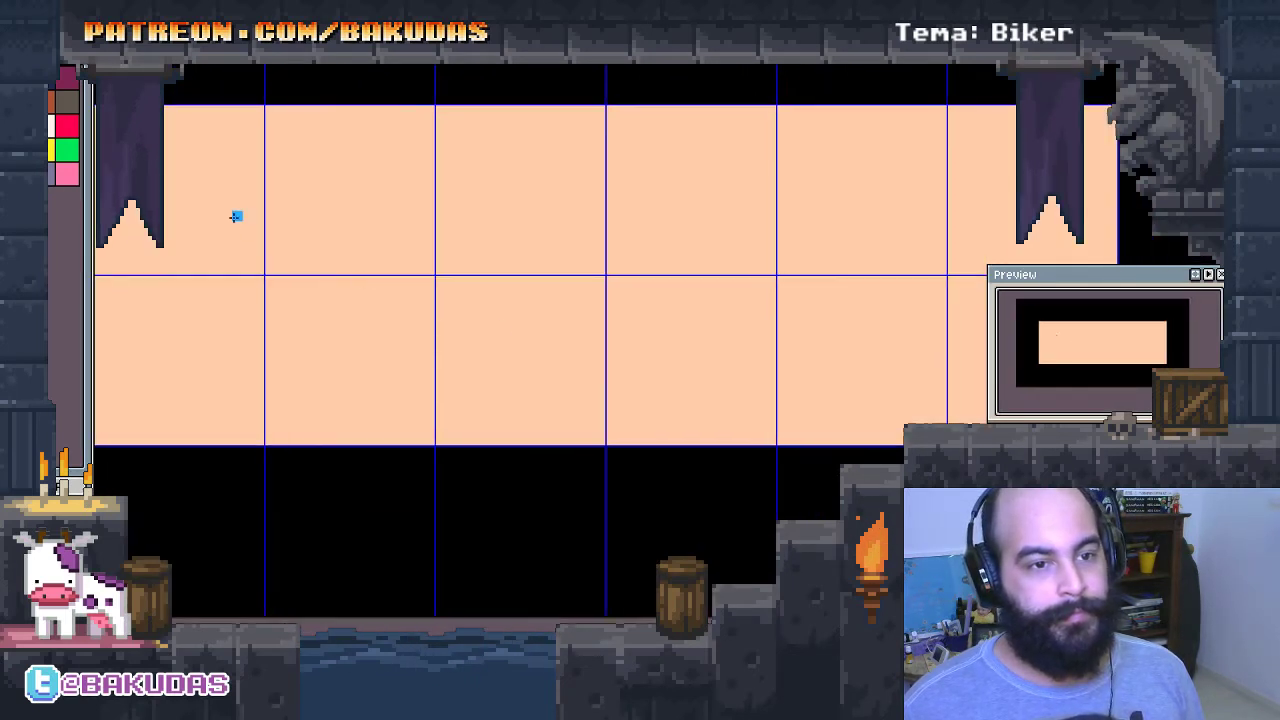
Draw a solid blue rectangle for the first window.
mouse_move(205, 194)
left_mouse_down()
mouse_move(463, 320)
mouse_move(491, 319)
left_mouse_up()
scroll(520, 317, "right", 1)
left_click(313, 265)
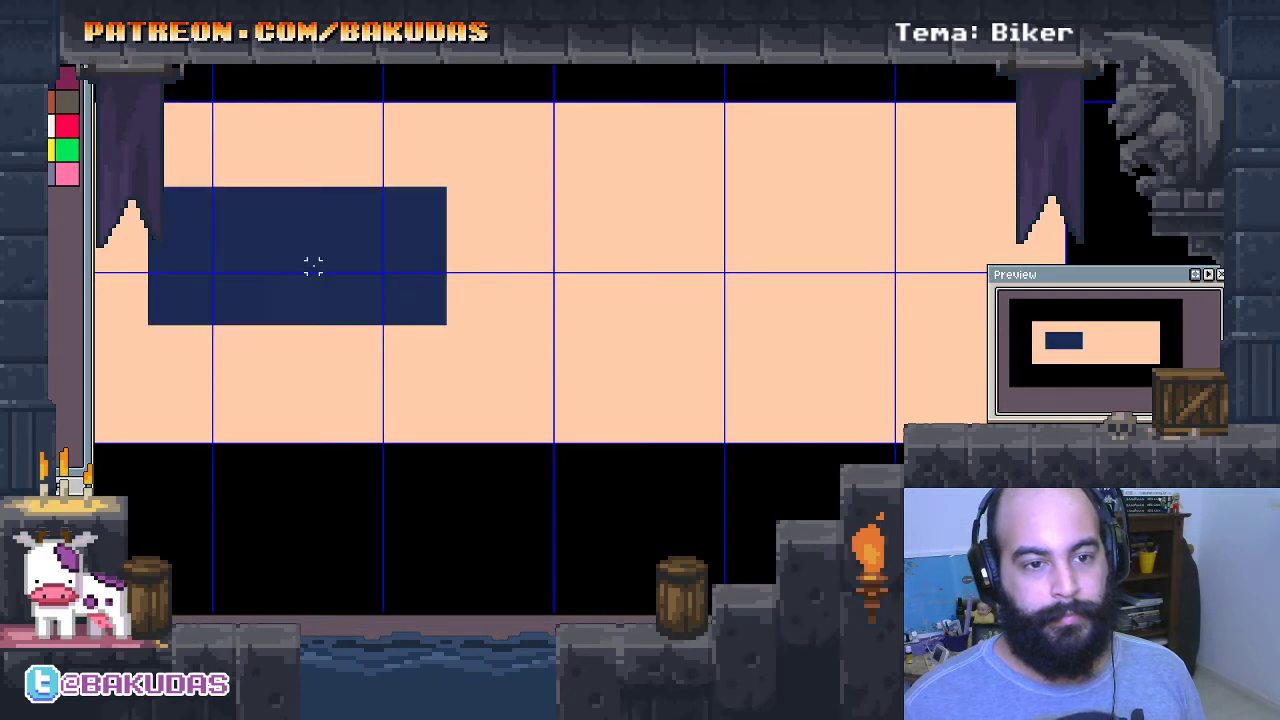
Place a copy of the blue window on the right side of the body.
mouse_move(338, 268)
left_mouse_down()
mouse_move(846, 286)
mouse_move(823, 286)
left_mouse_up()
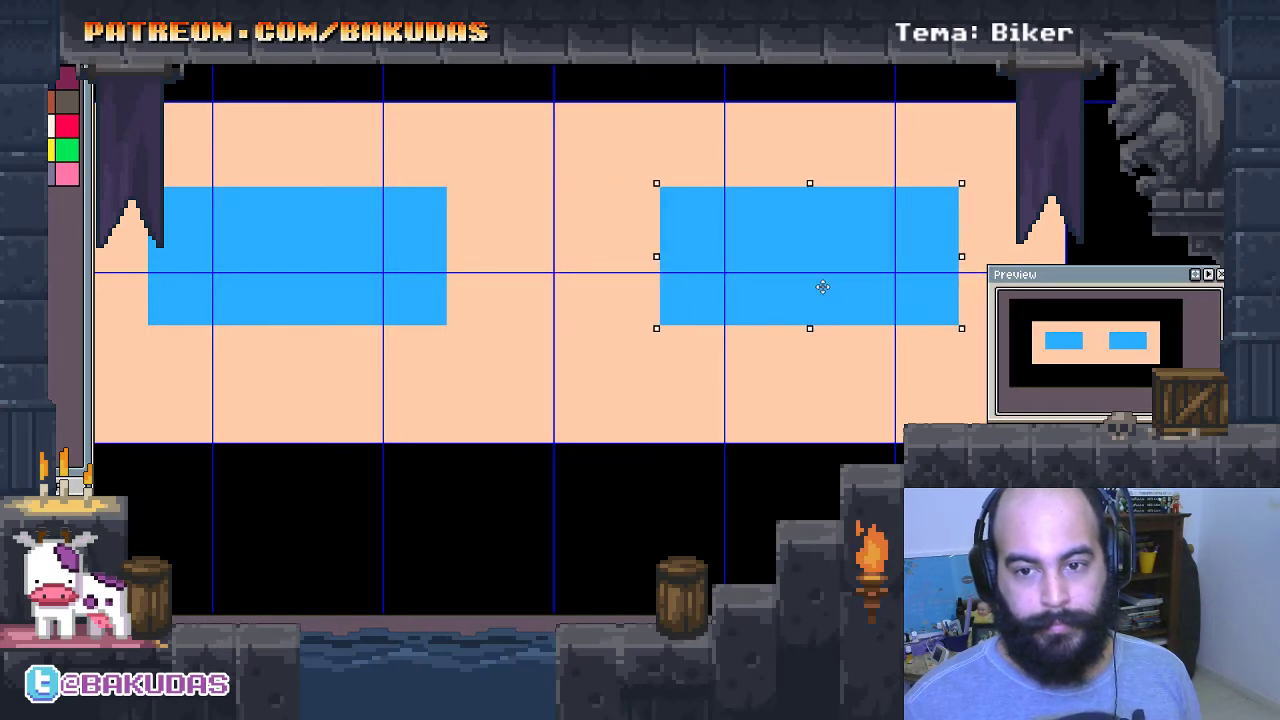
left_click(675, 332)
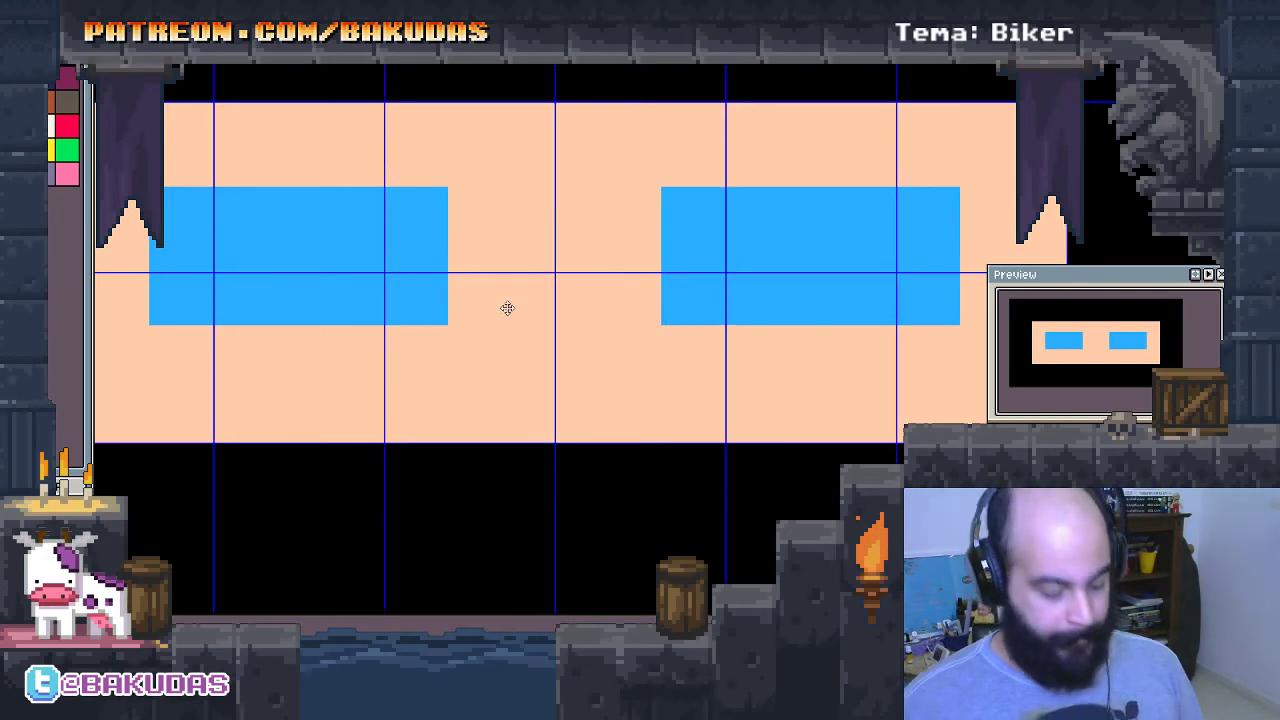
key("b")
scroll(502, 299, "left", 1)
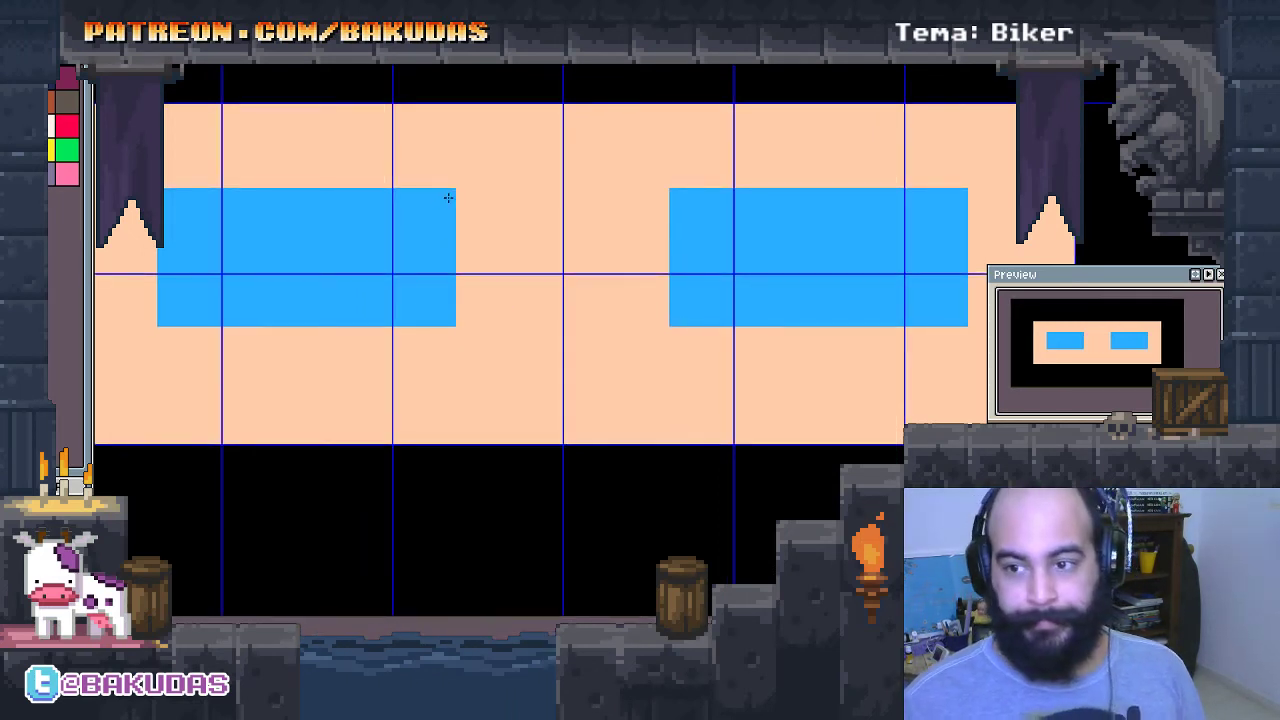
Widen the left and right blue windows so they nearly span the car body.
left_click_drag(456, 190, 537, 322)
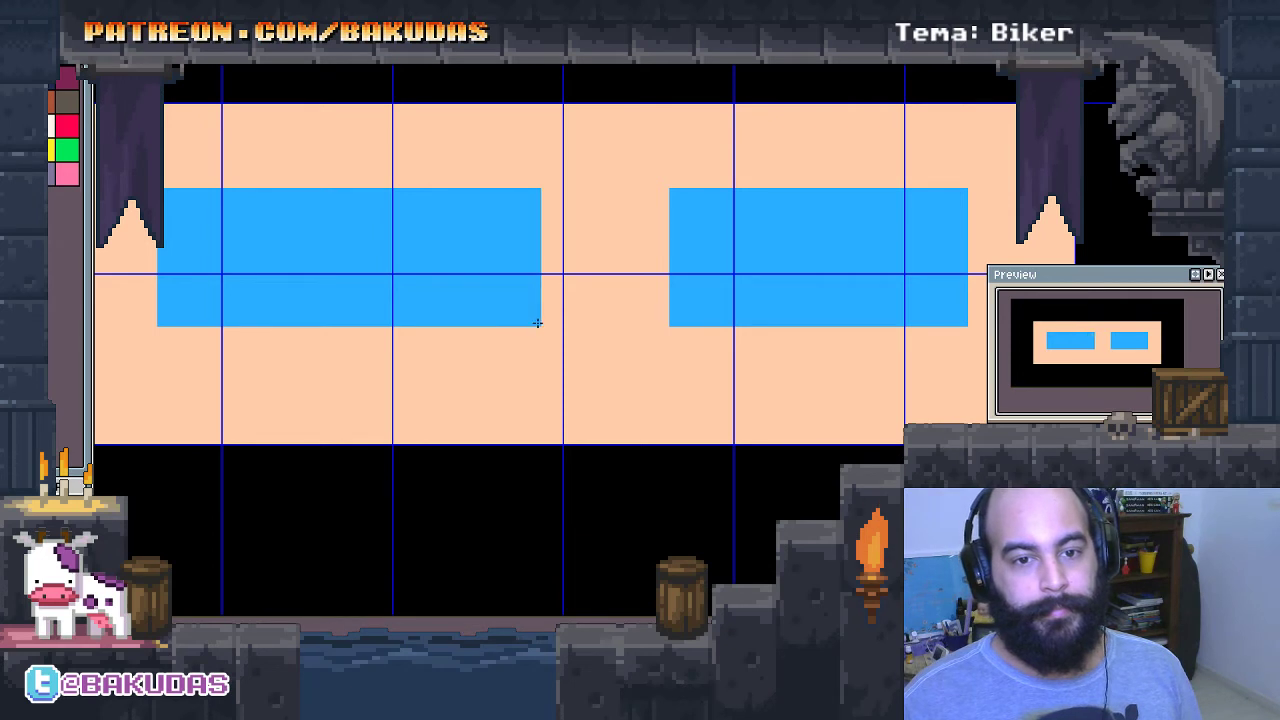
mouse_move(680, 196)
left_mouse_down()
mouse_move(584, 320)
mouse_move(709, 297)
left_mouse_up()
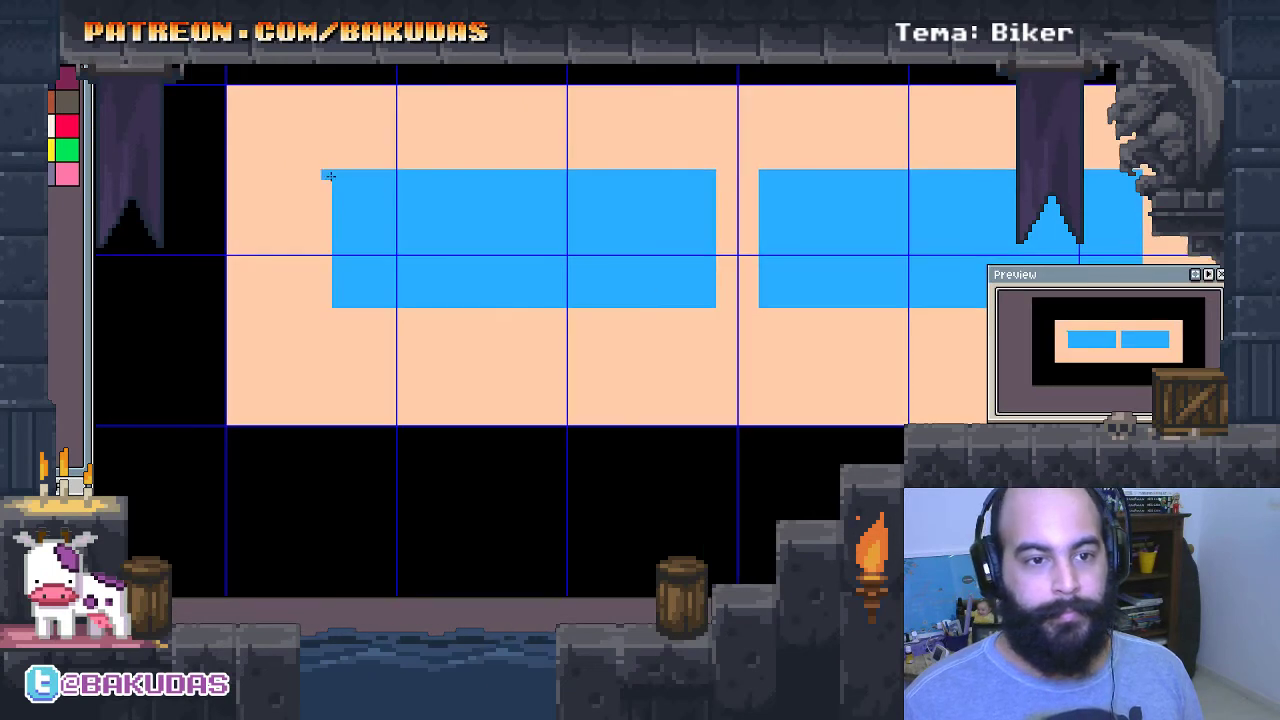
left_click_drag(330, 176, 247, 306)
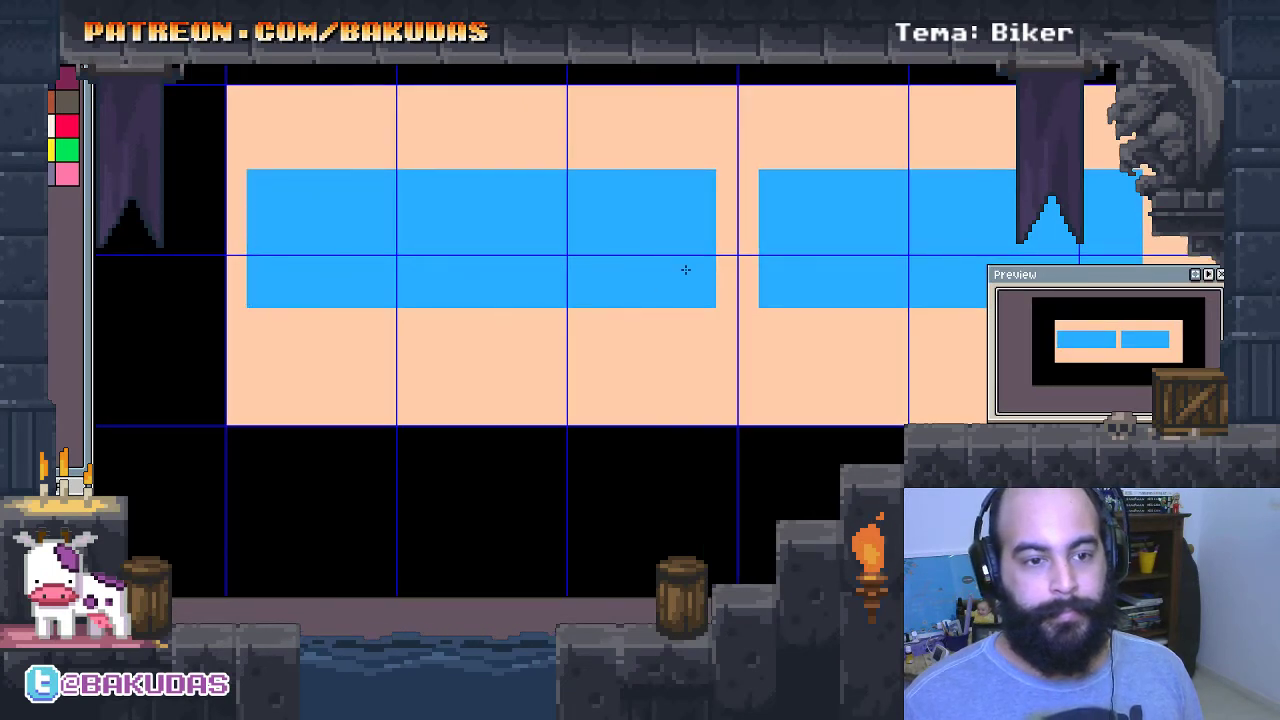
left_click_drag(685, 269, 584, 222)
left_click_drag(698, 159, 782, 292)
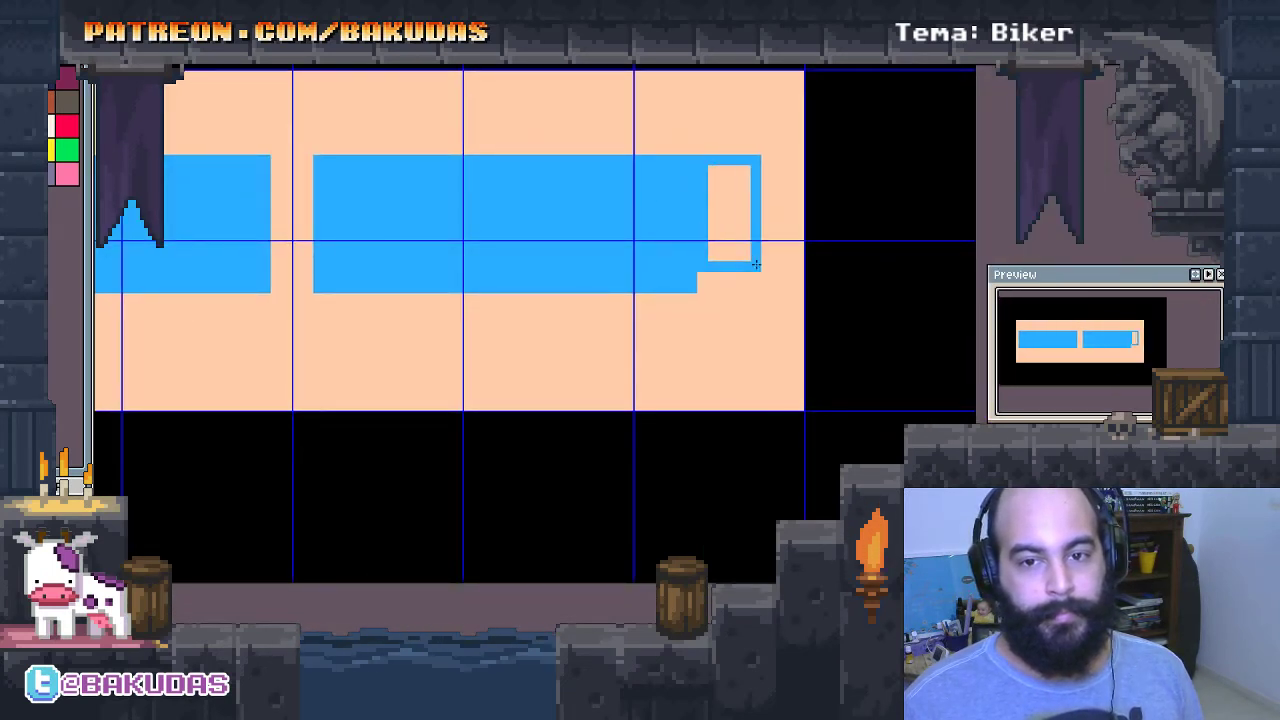
left_click_drag(513, 272, 683, 274)
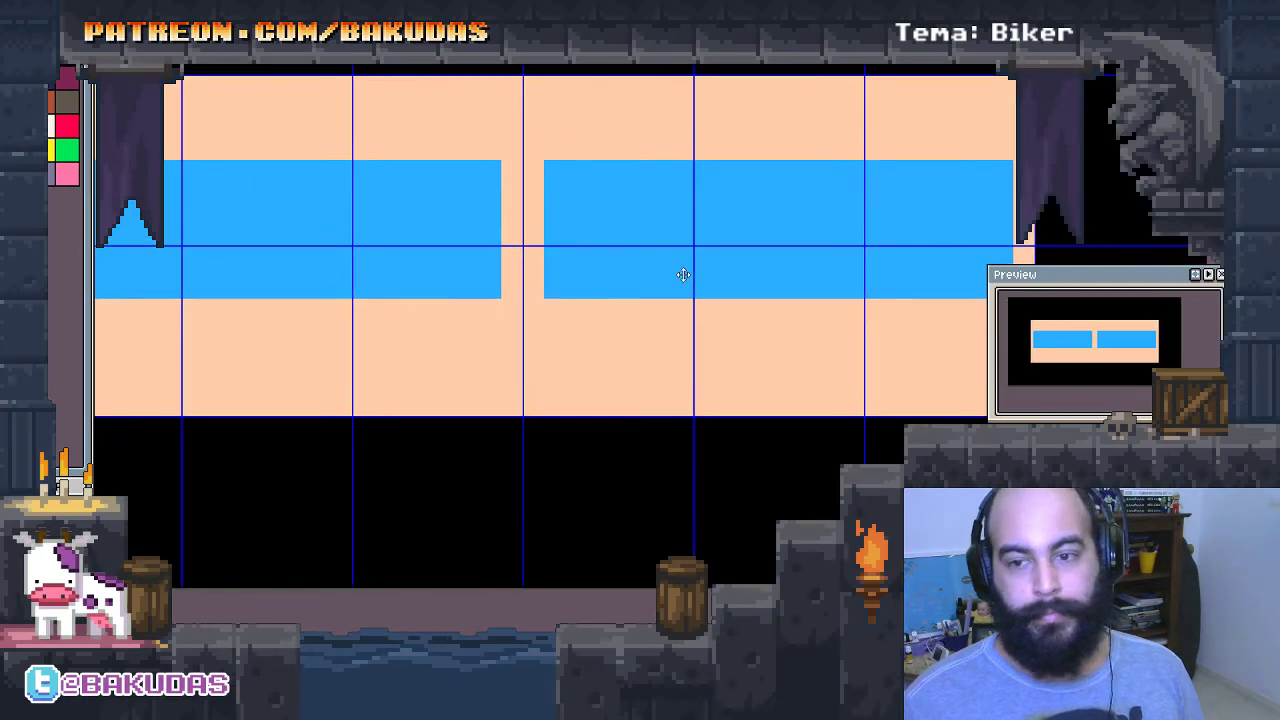
left_click_drag(576, 267, 704, 253)
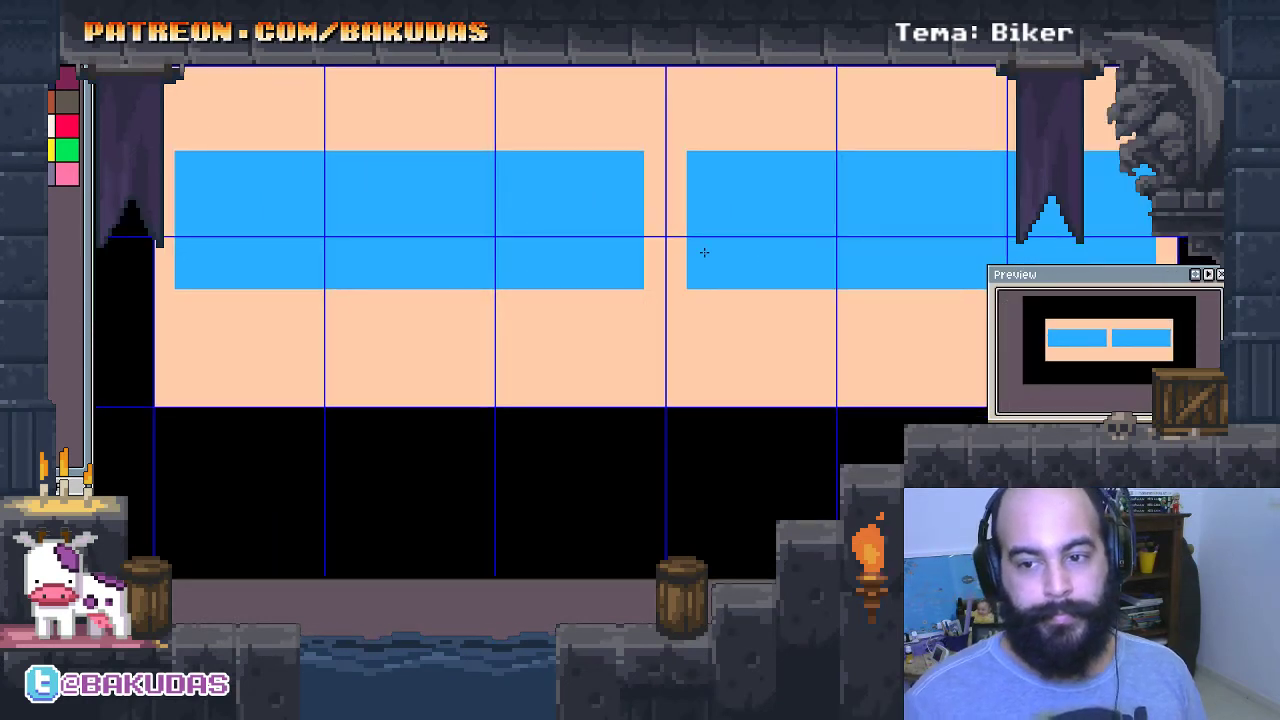
mouse_move(434, 278)
left_mouse_down()
mouse_move(532, 286)
mouse_move(438, 283)
left_mouse_up()
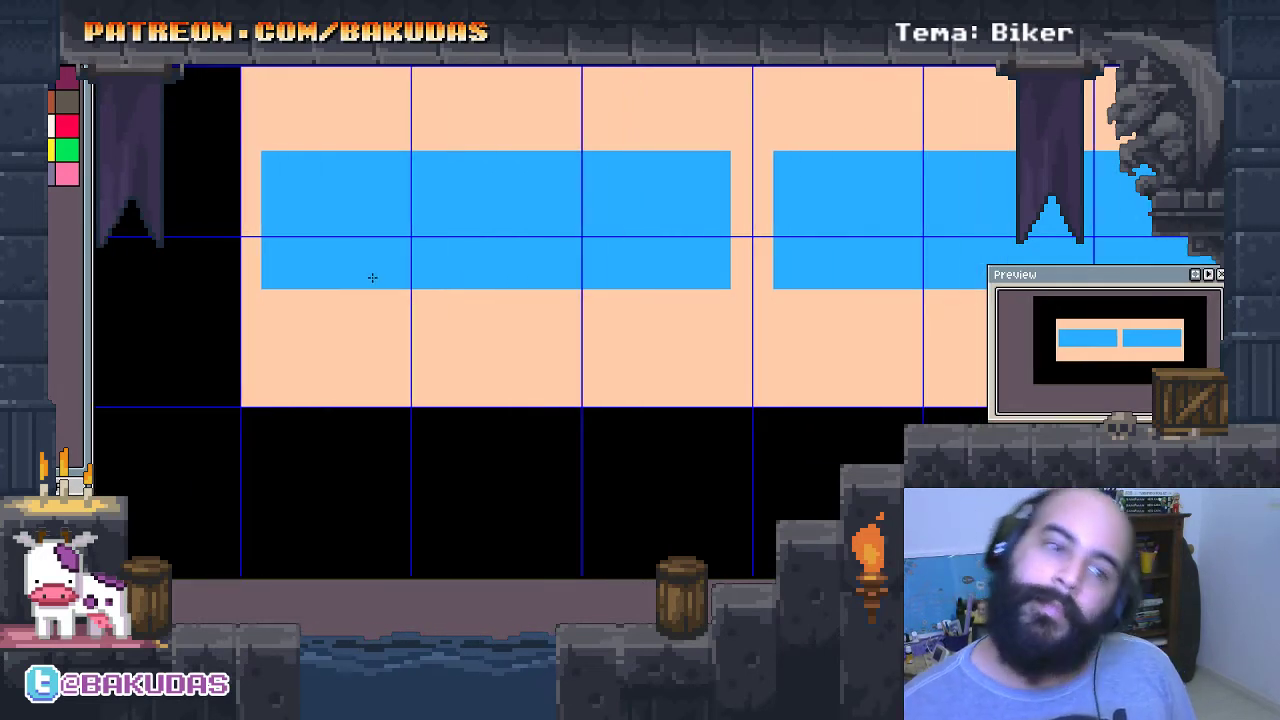
Draw a peach curve down the left end of the first window.
left_click_drag(371, 226, 323, 226)
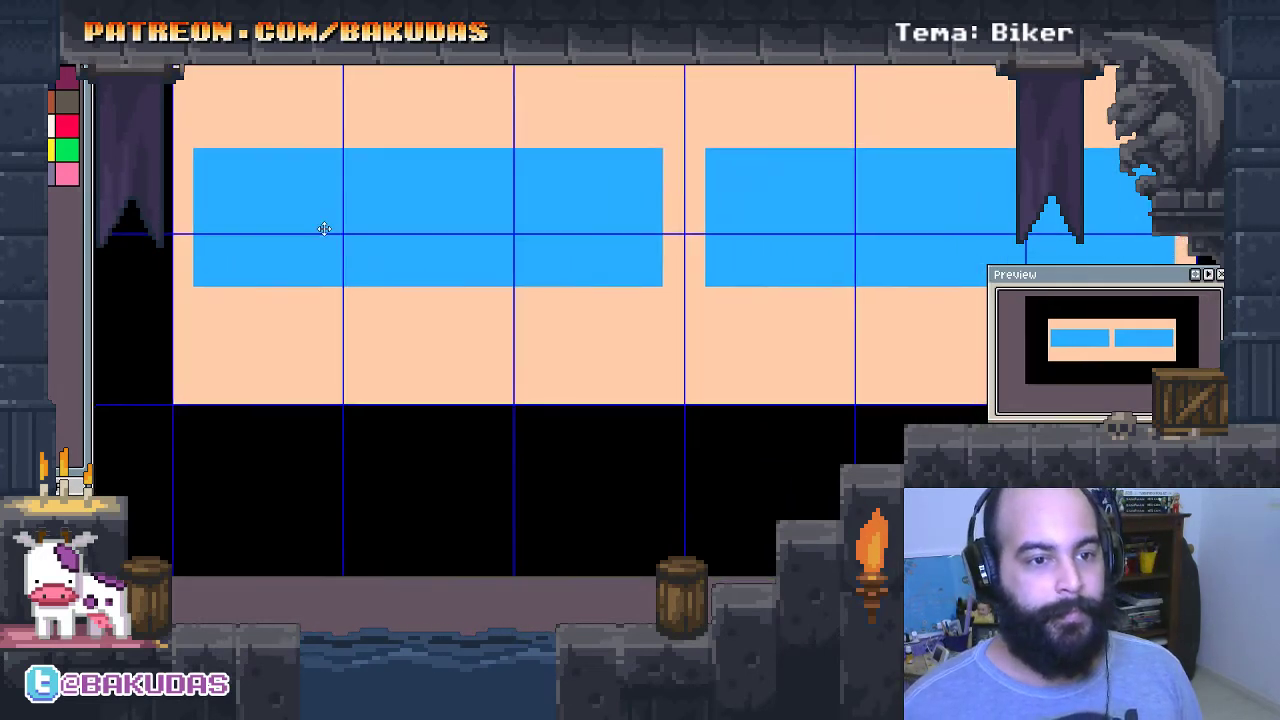
scroll(229, 204, "up", 1)
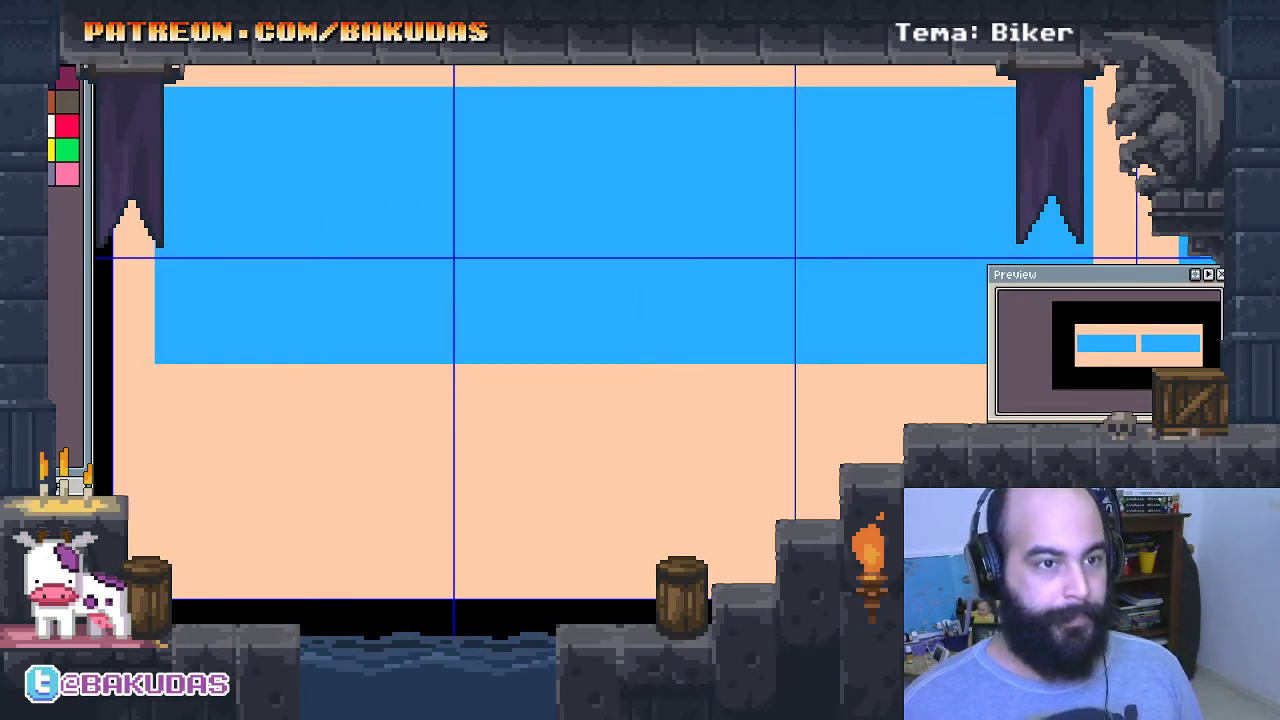
mouse_move(170, 98)
left_mouse_down()
mouse_move(215, 210)
mouse_move(230, 290)
mouse_move(213, 344)
mouse_move(224, 336)
mouse_move(225, 349)
mouse_move(255, 234)
left_mouse_up()
Extend the peach curve upward and touch up the blue pixels along it.
left_click_drag(244, 187, 228, 148)
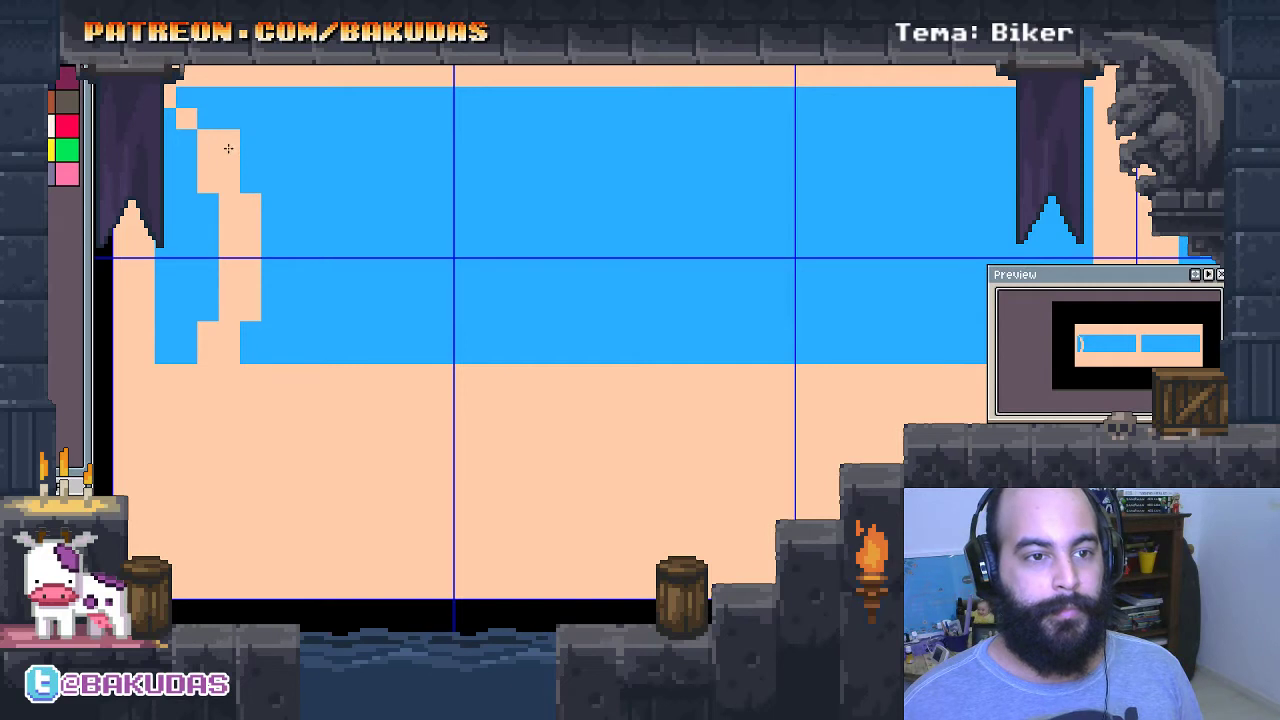
left_click(187, 97)
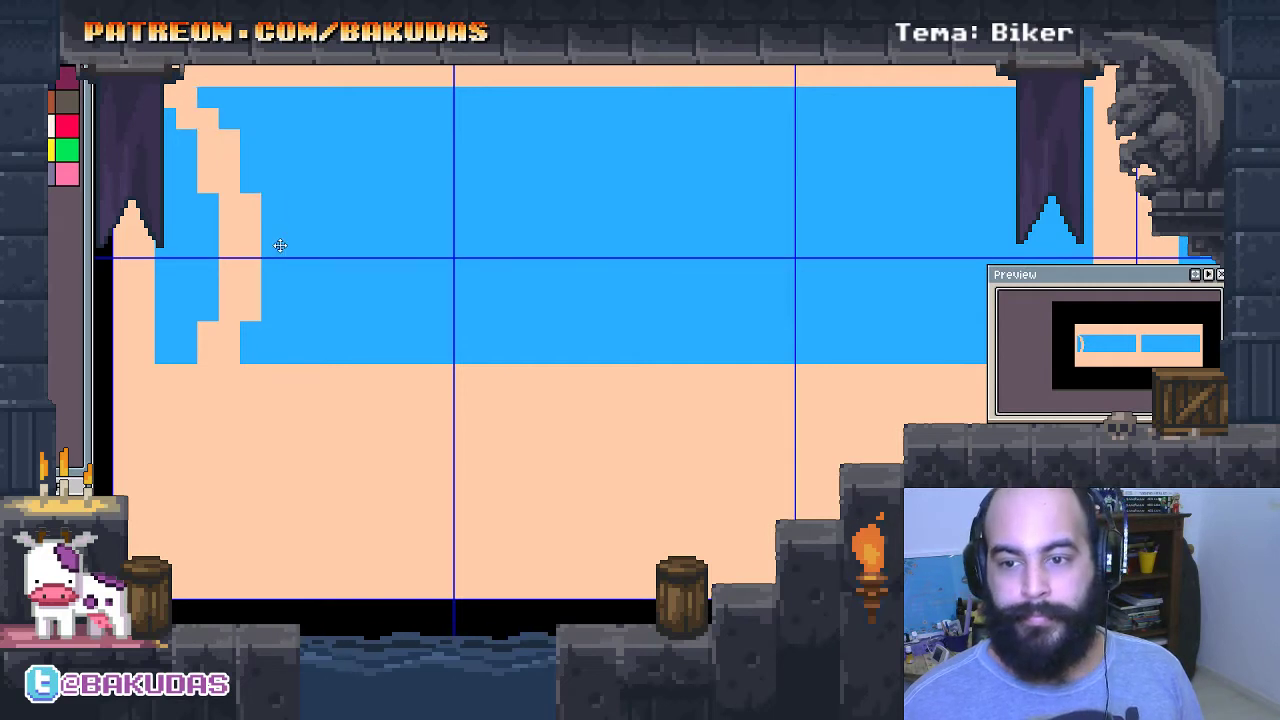
scroll(281, 290, "left", 2)
left_click(281, 305)
mouse_move(240, 331)
left_mouse_down()
mouse_move(221, 348)
mouse_move(209, 112)
left_mouse_up()
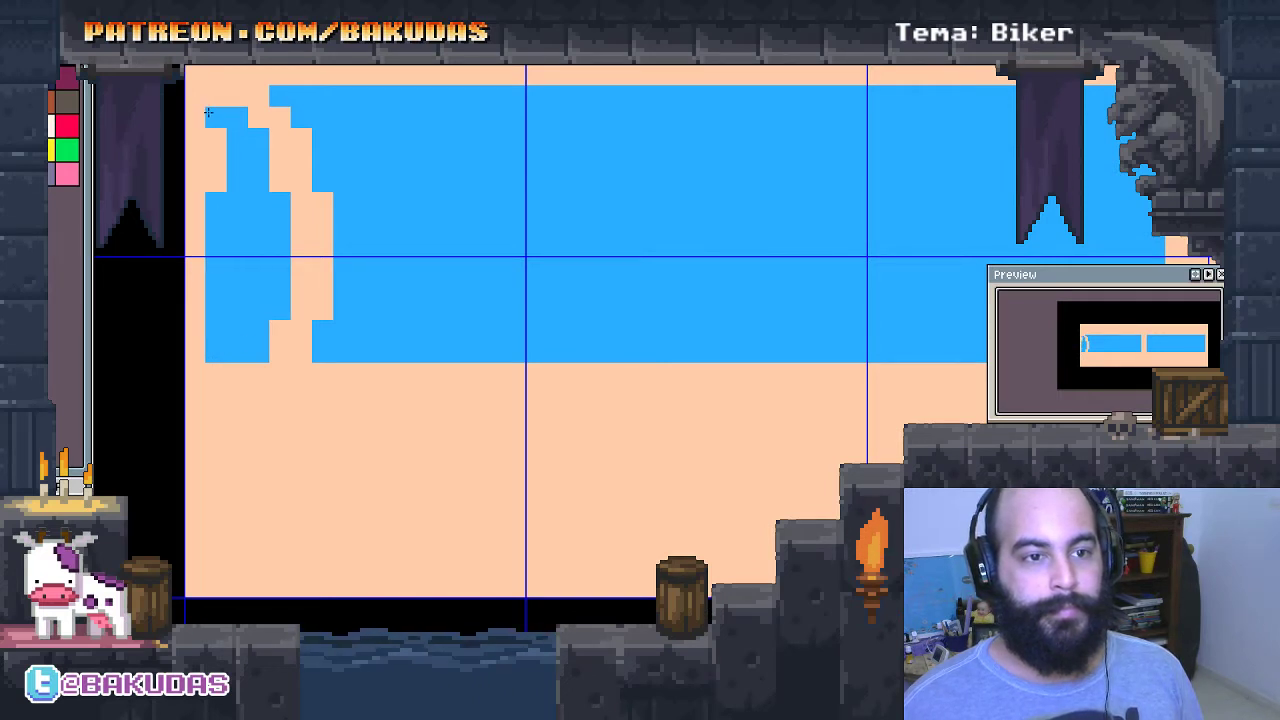
Trim the top of the left blue column and repaint it up to the band's top.
right_click(208, 112)
left_click(213, 128)
right_click(214, 203)
right_click(214, 224)
right_click(214, 245)
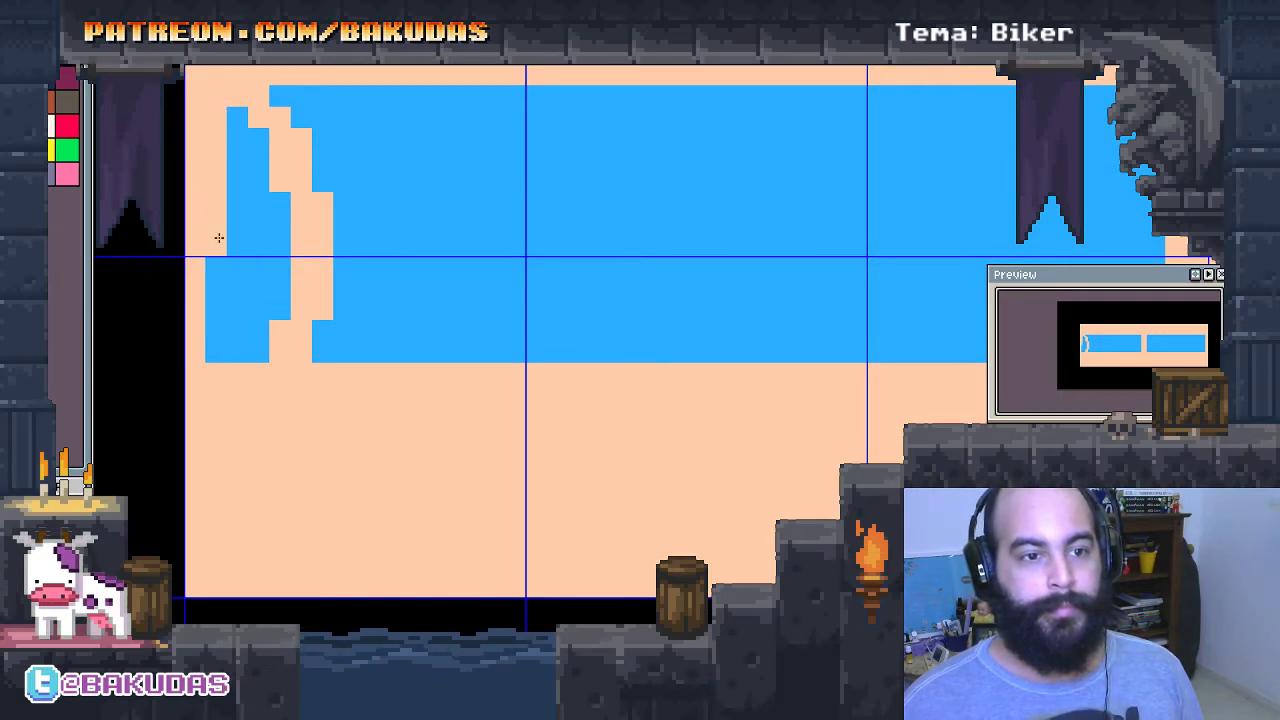
left_click(214, 245)
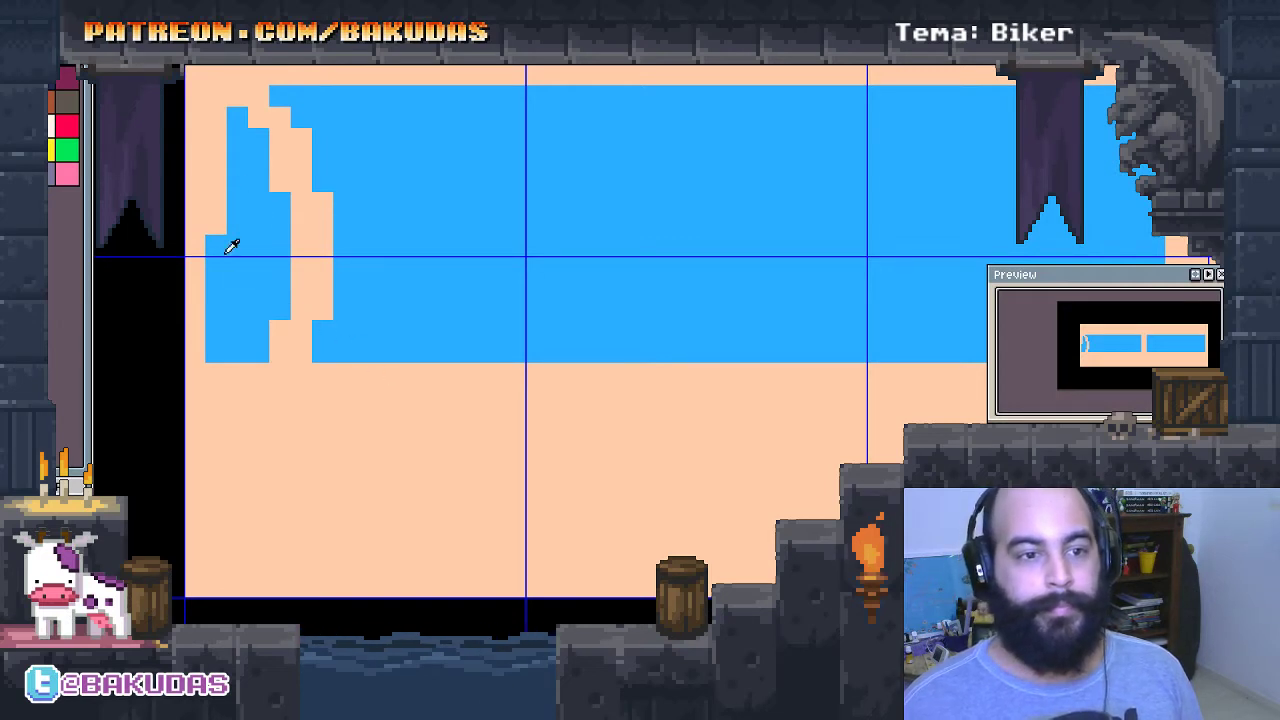
left_click_drag(216, 240, 214, 117)
mouse_move(507, 312)
left_mouse_down()
mouse_move(440, 362)
mouse_move(404, 351)
left_mouse_up()
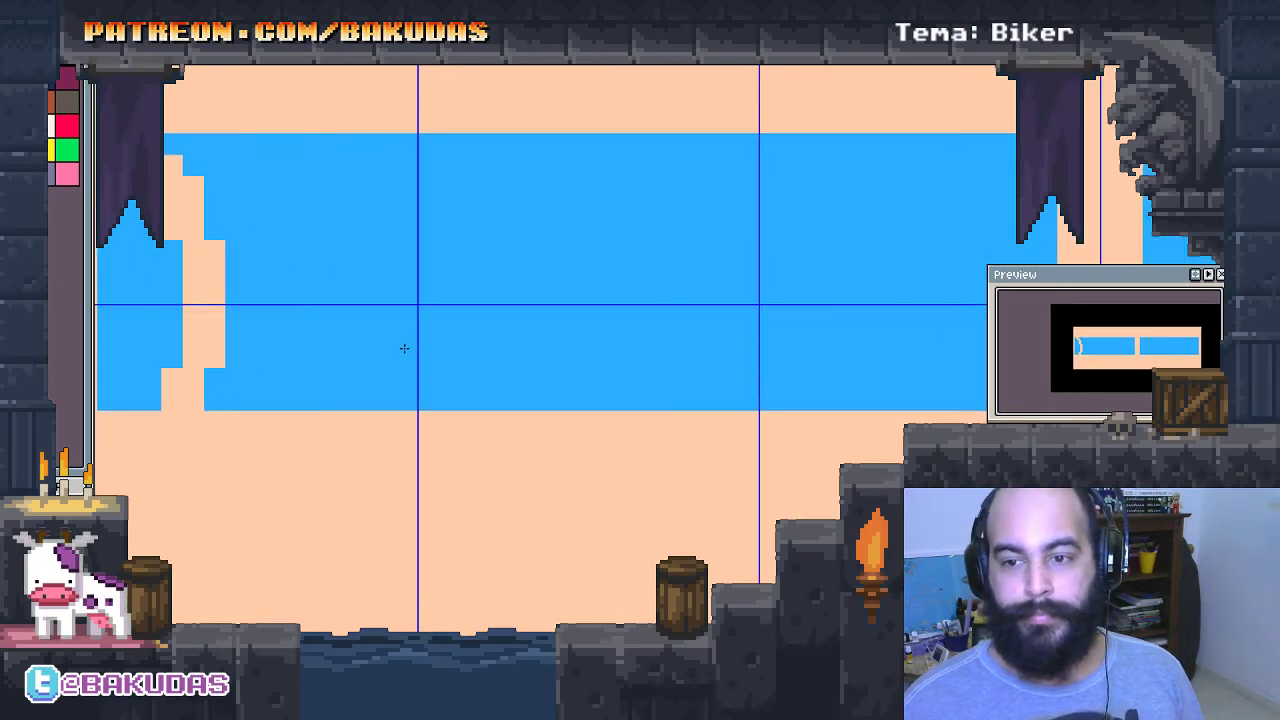
scroll(404, 348, "down", 3)
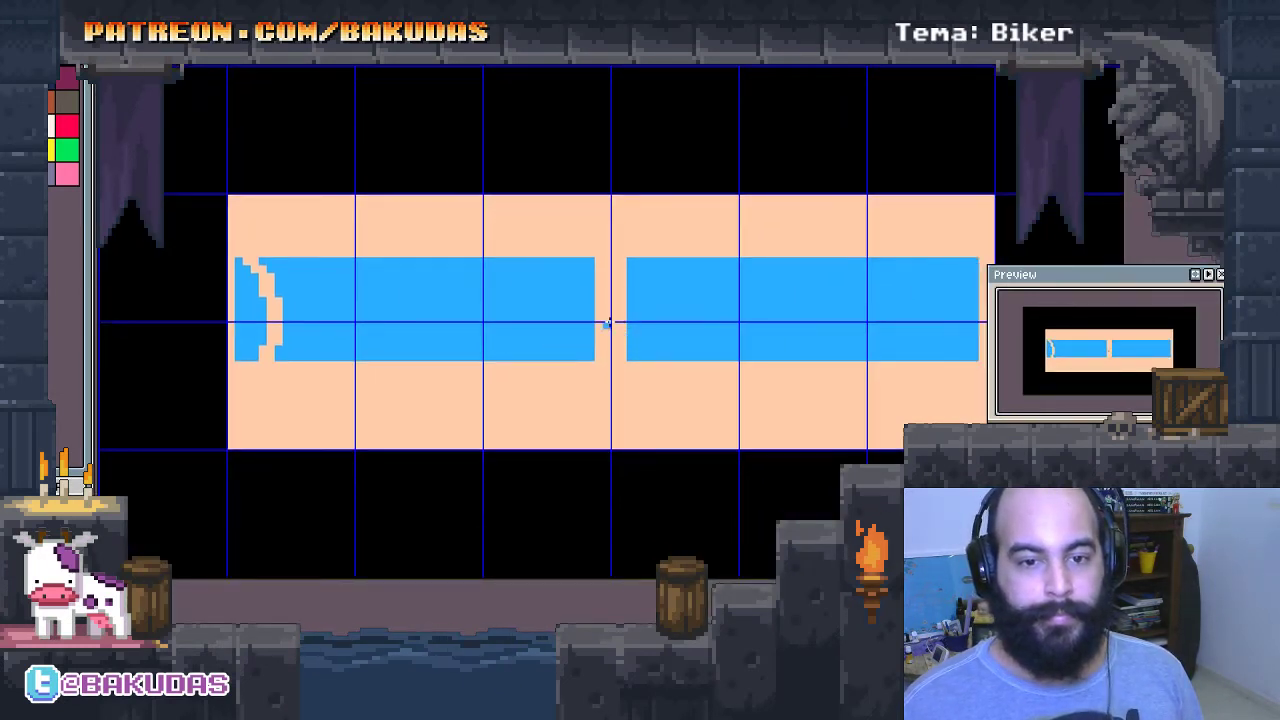
Paint a thin blue column in the band, then select and deselect the curved stripe.
scroll(607, 323, "up", 1)
left_click_drag(594, 241, 594, 328)
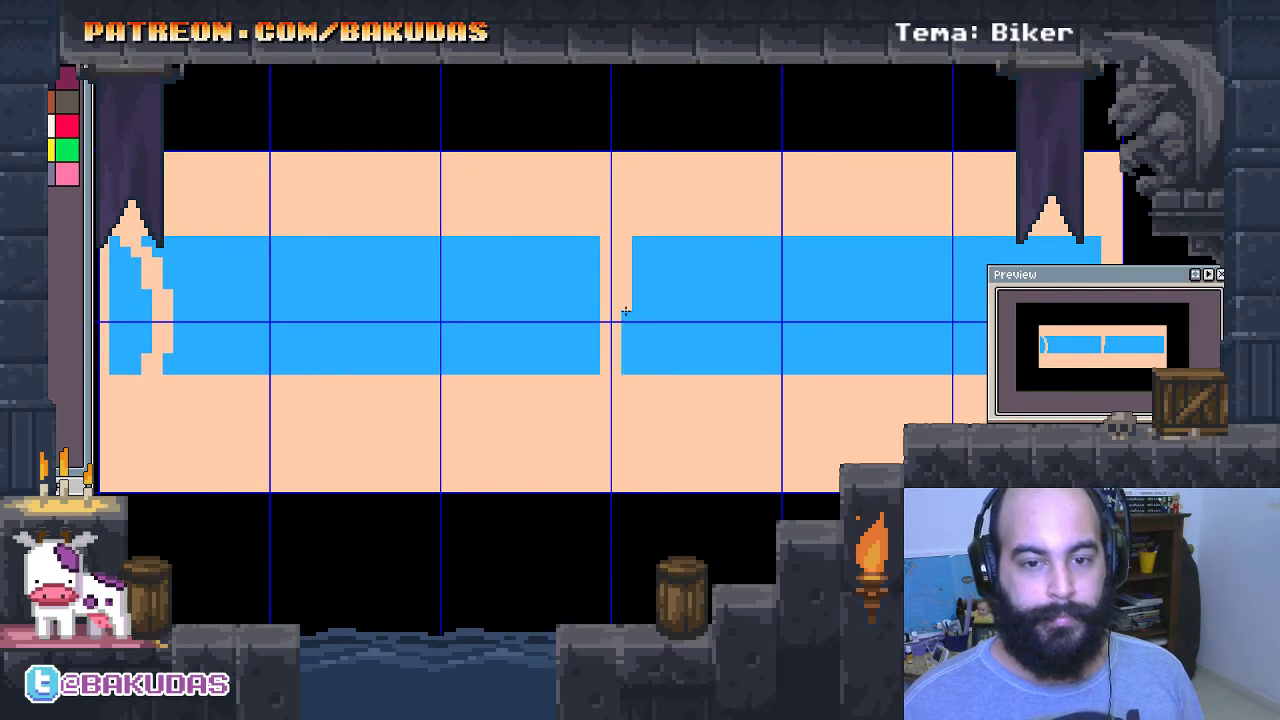
left_click_drag(436, 296, 483, 251)
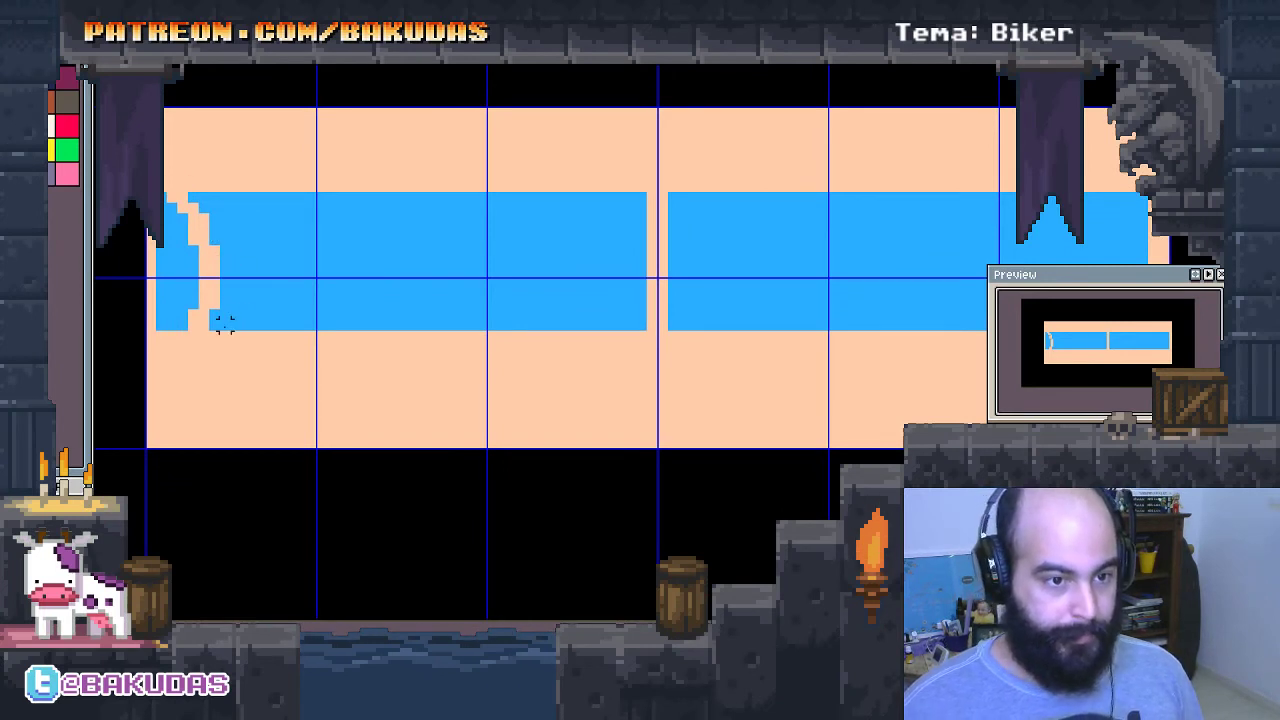
left_click_drag(228, 328, 166, 192)
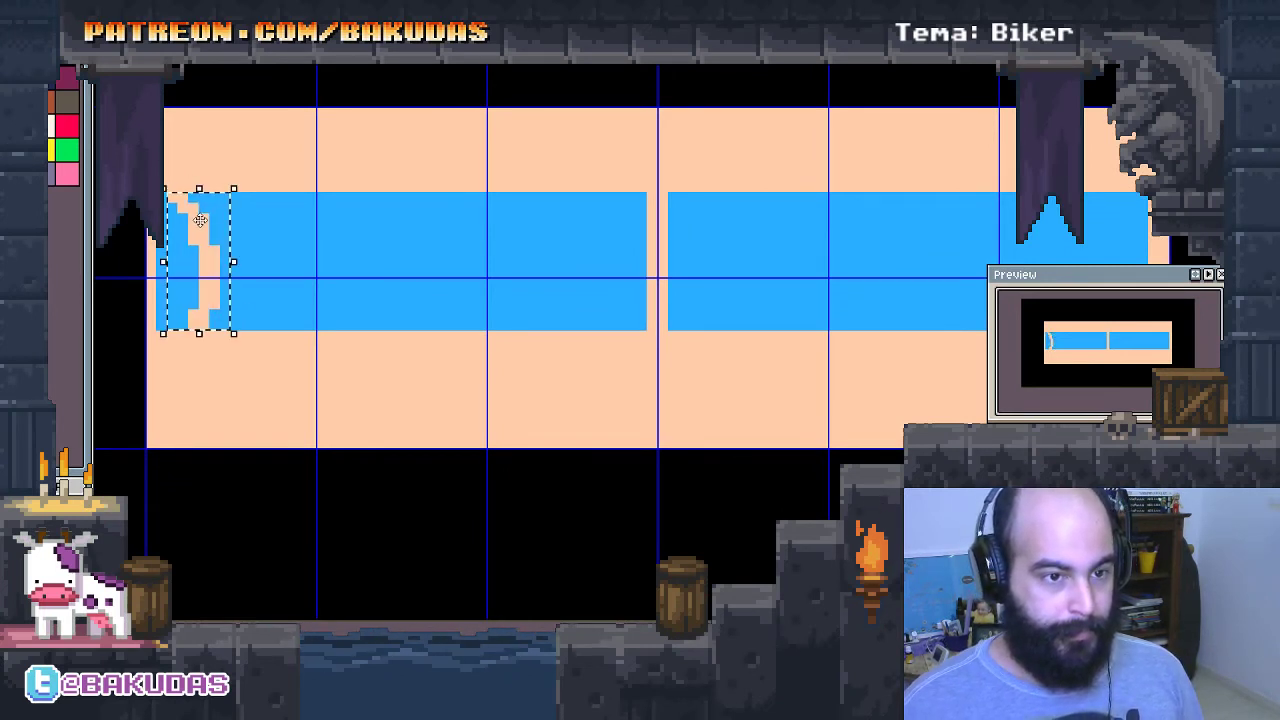
key("ctrl+d")
scroll(170, 280, "up", 3)
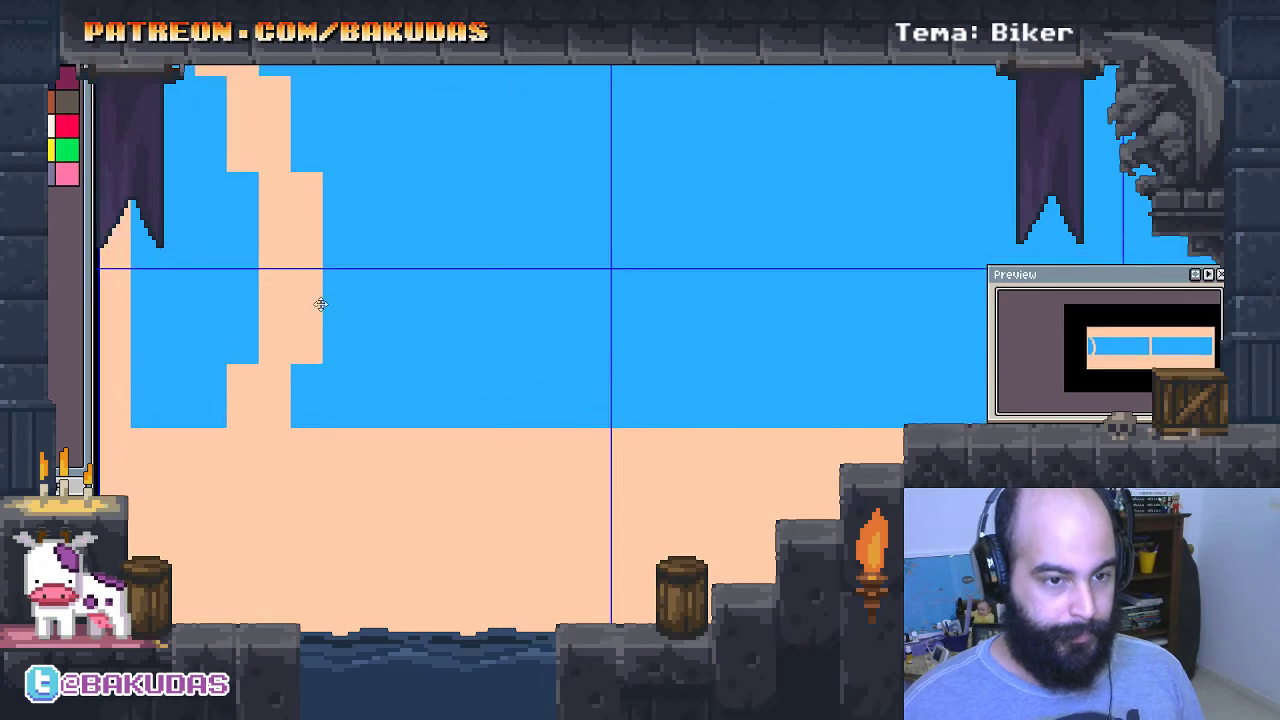
scroll(320, 304, "down", 1)
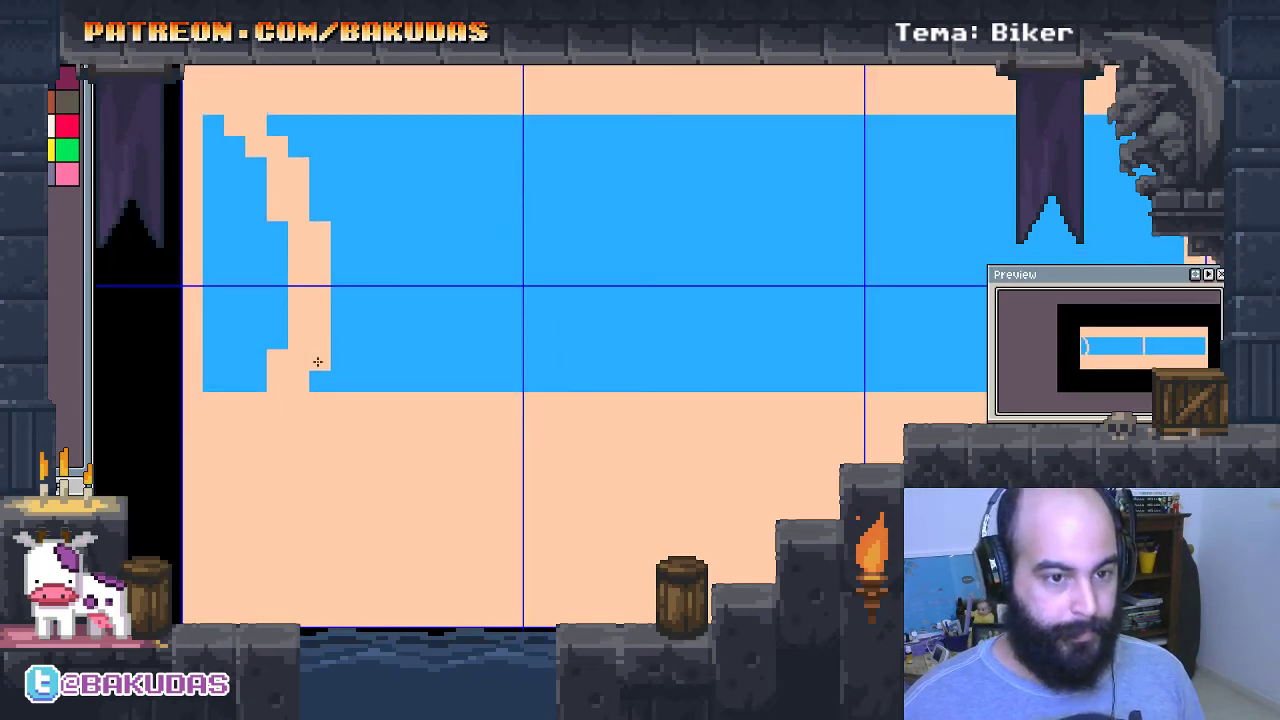
Restore a stray black pixel to blue and shift the curve's upper steps.
left_click(271, 357)
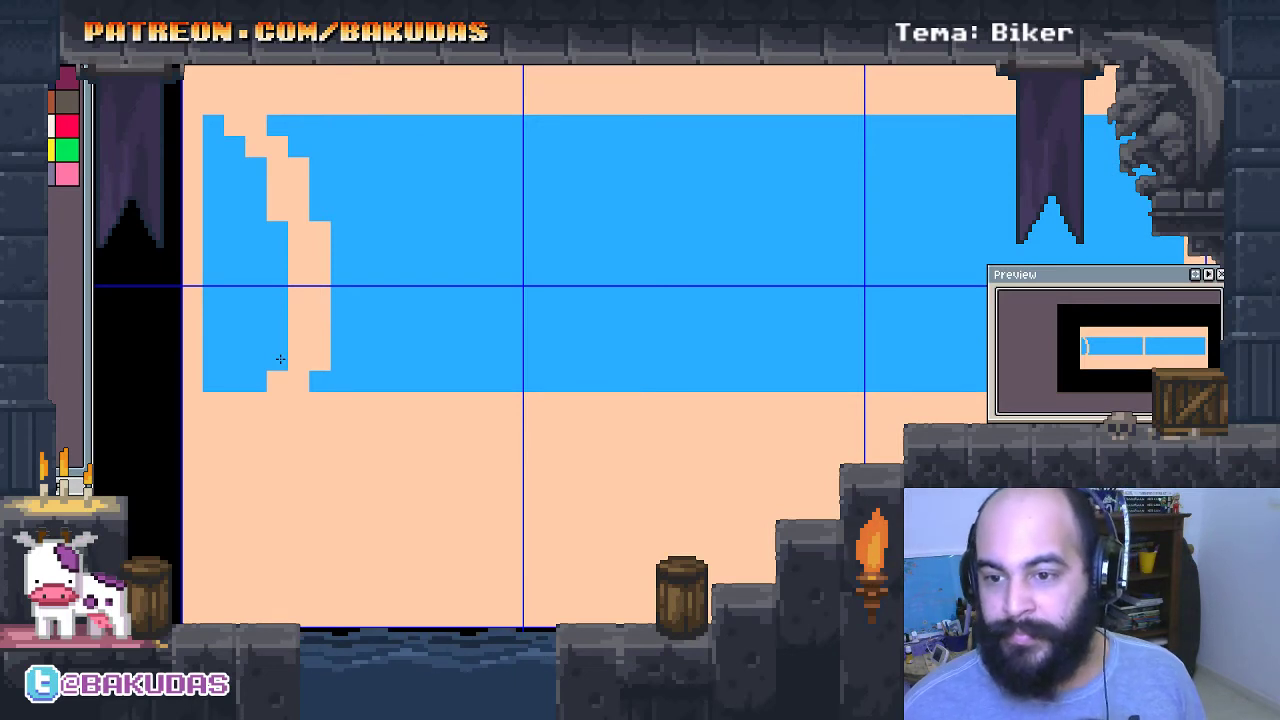
scroll(300, 357, "up", 1)
scroll(306, 357, "up", 1)
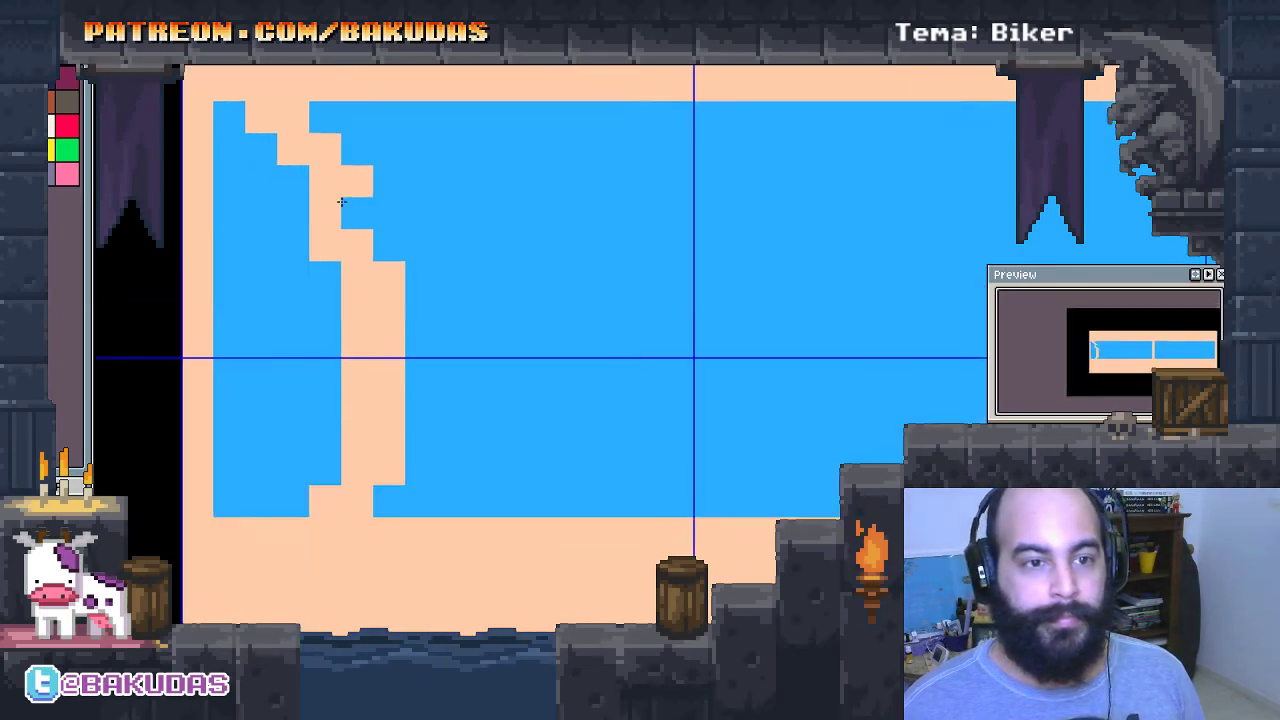
left_click(283, 171)
right_click(375, 177)
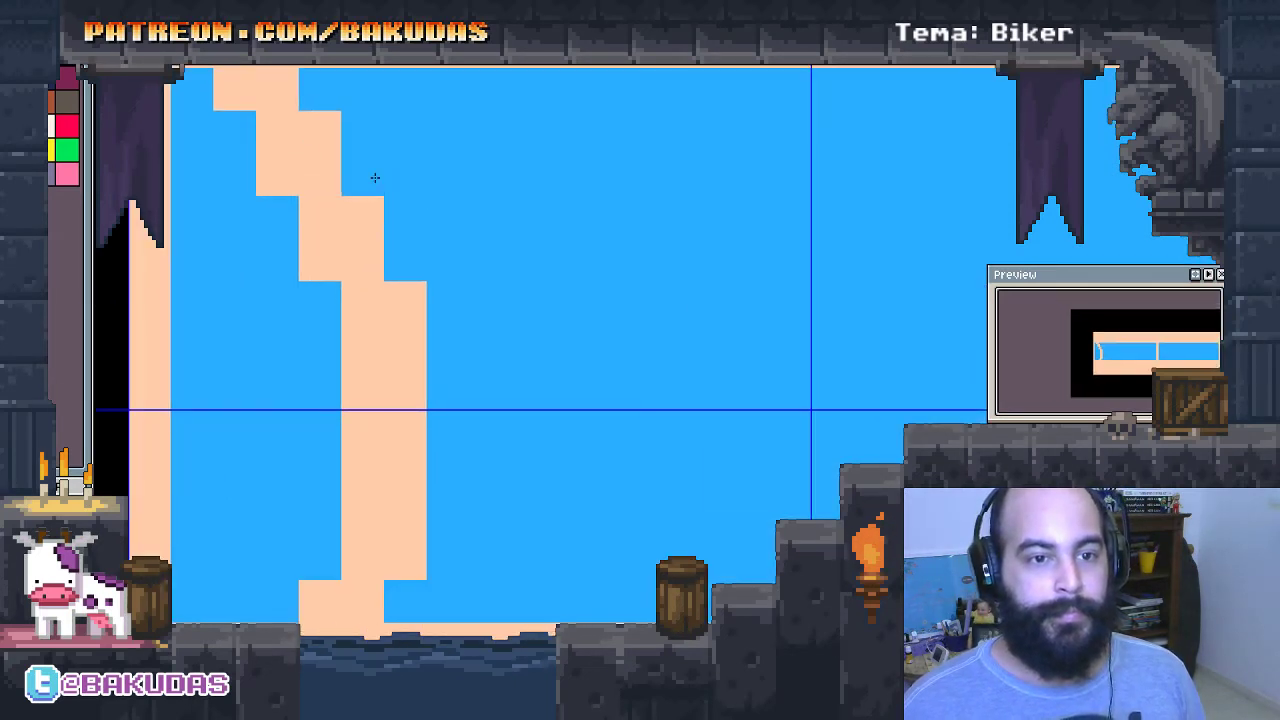
Repaint the curve's lower blocks peach and blue to smooth its steps.
left_click_drag(460, 245, 543, 299)
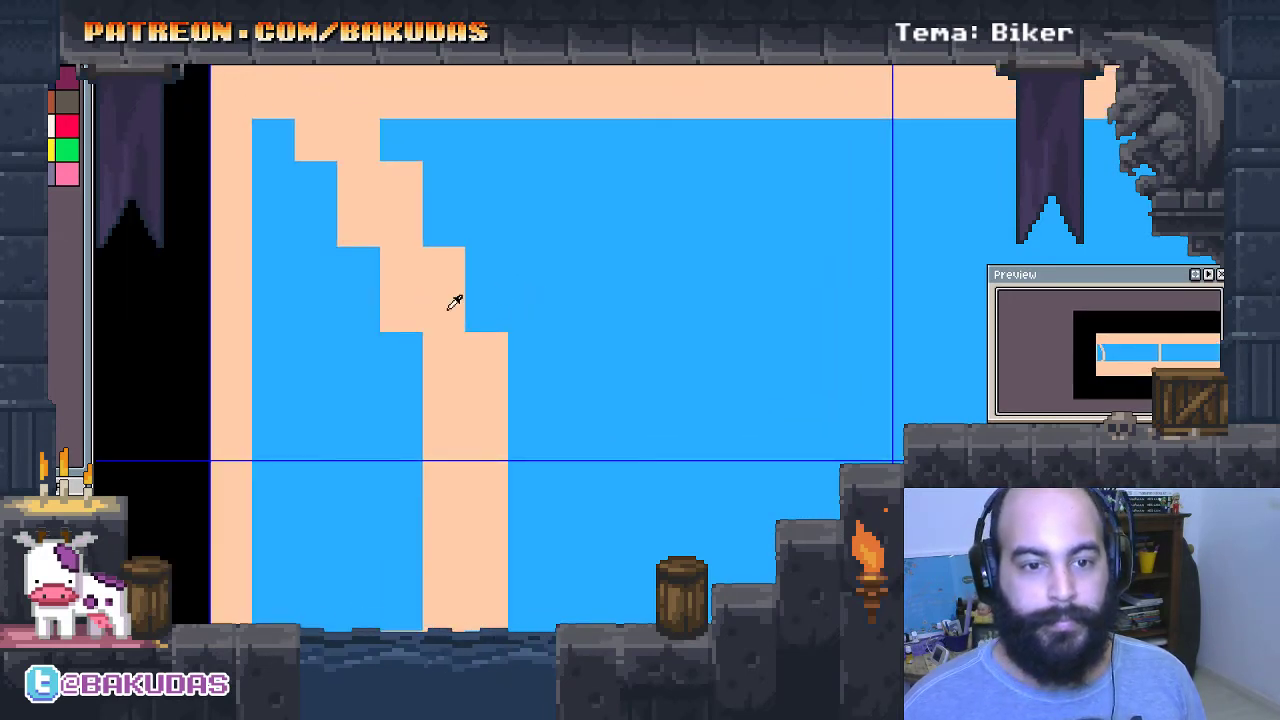
left_click_drag(464, 329, 518, 303)
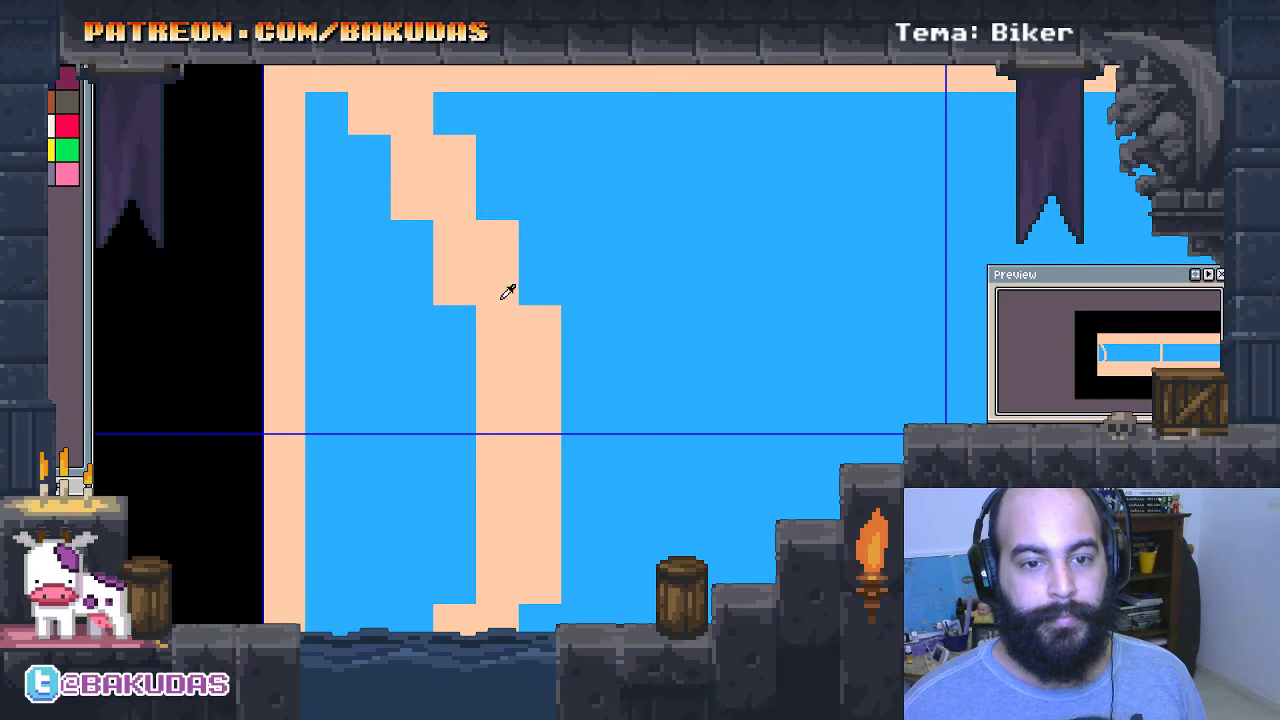
left_click(463, 323)
left_click(543, 323)
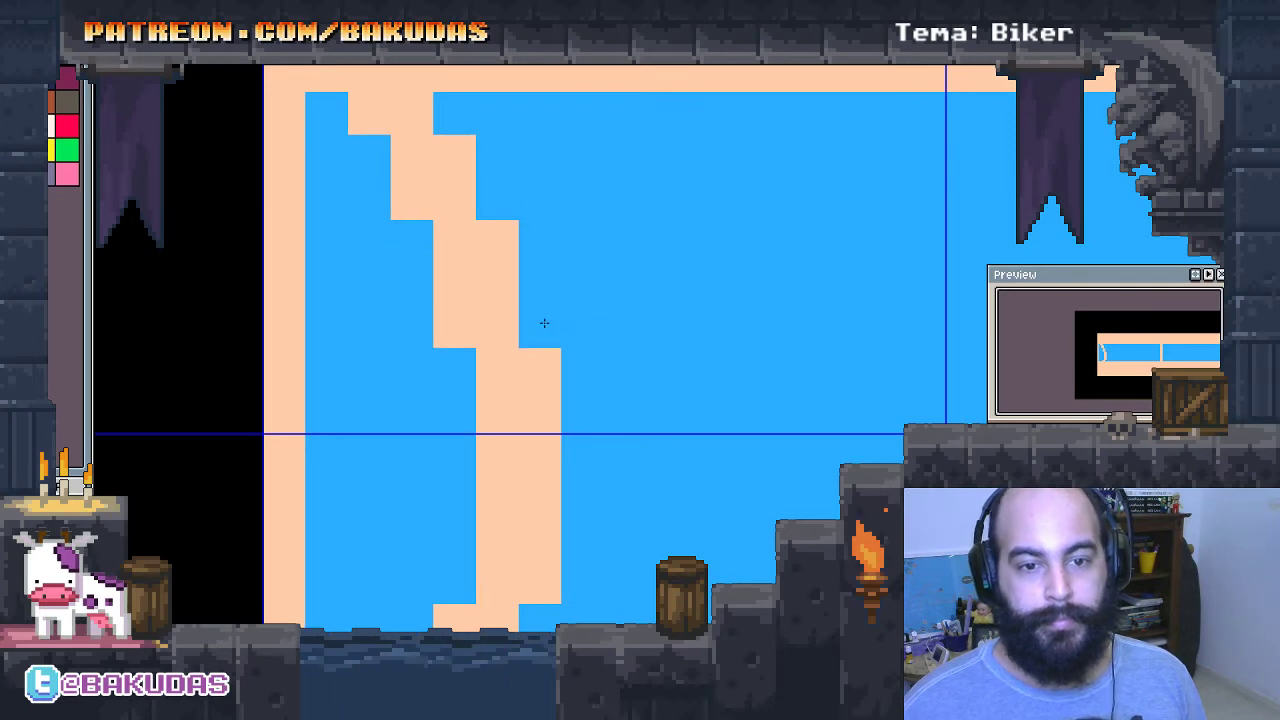
left_click_drag(606, 343, 591, 305)
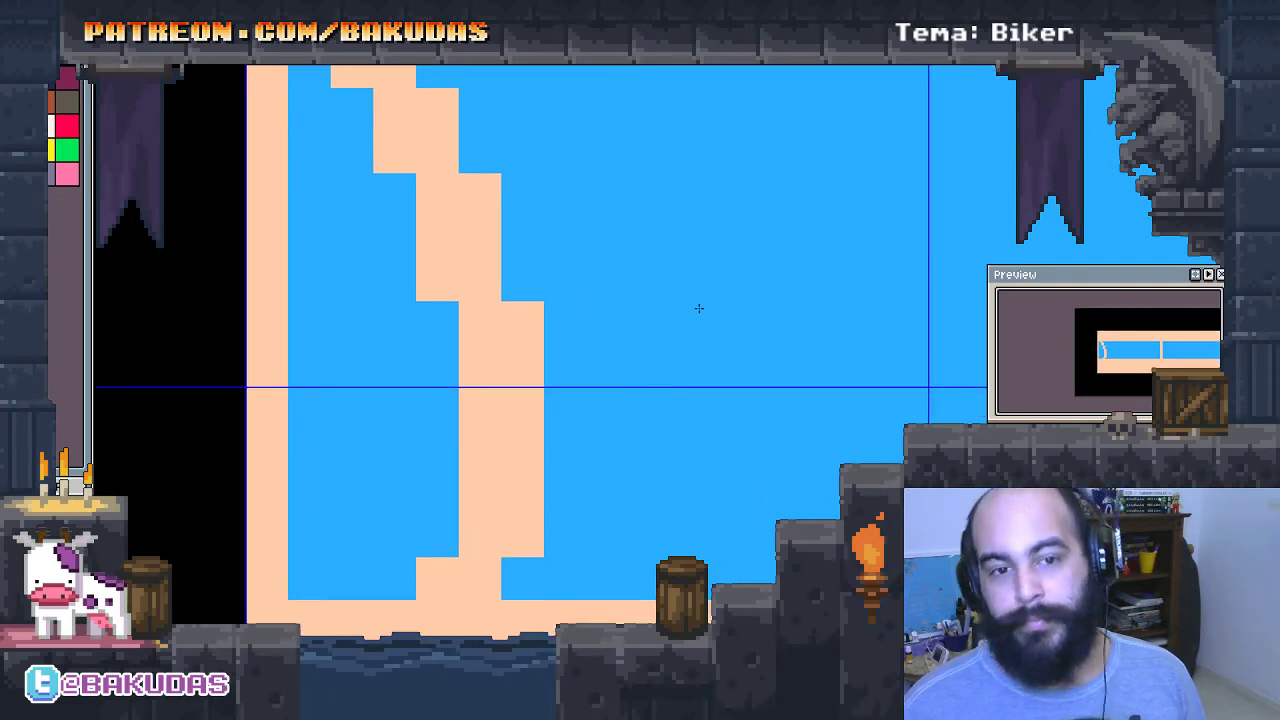
scroll(566, 274, "down", 1)
scroll(560, 263, "down", 2)
scroll(558, 281, "down", 1)
Move a copy of the curved peach stripe further right along the window band.
left_click_drag(558, 281, 500, 274)
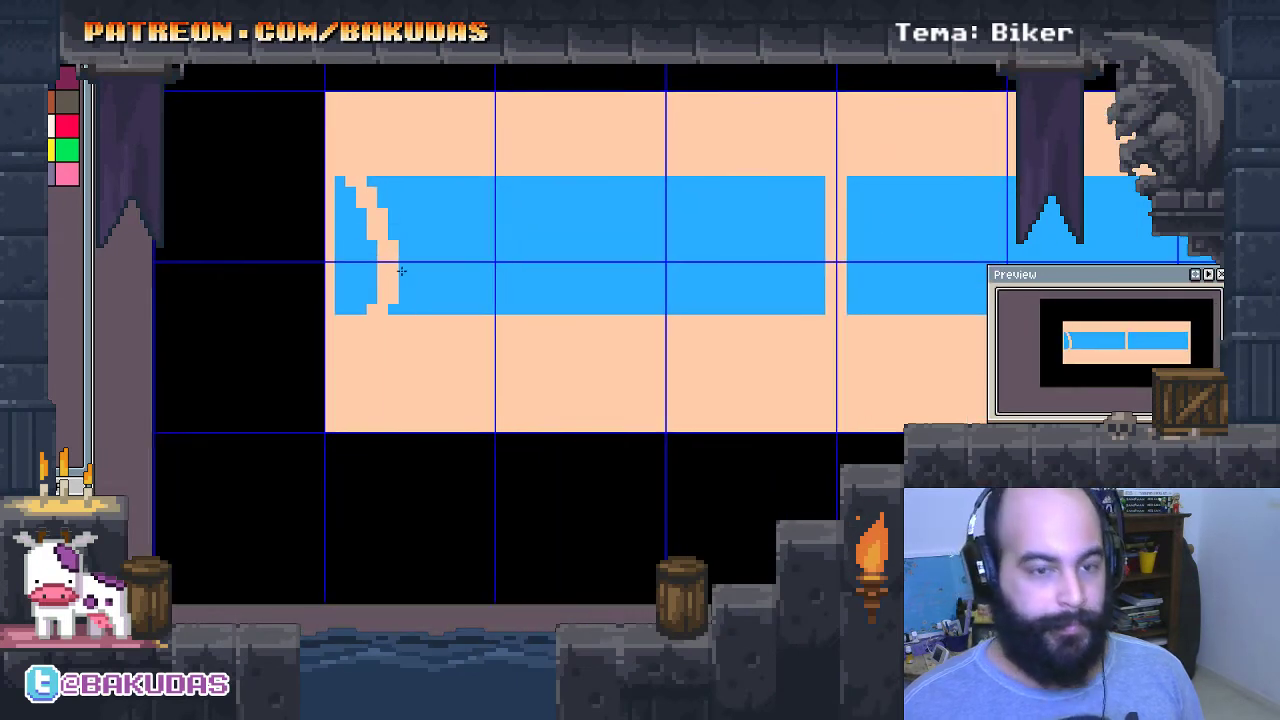
scroll(396, 303, "up", 1)
mouse_move(400, 271)
left_mouse_down()
mouse_move(377, 300)
mouse_move(279, 144)
left_mouse_up()
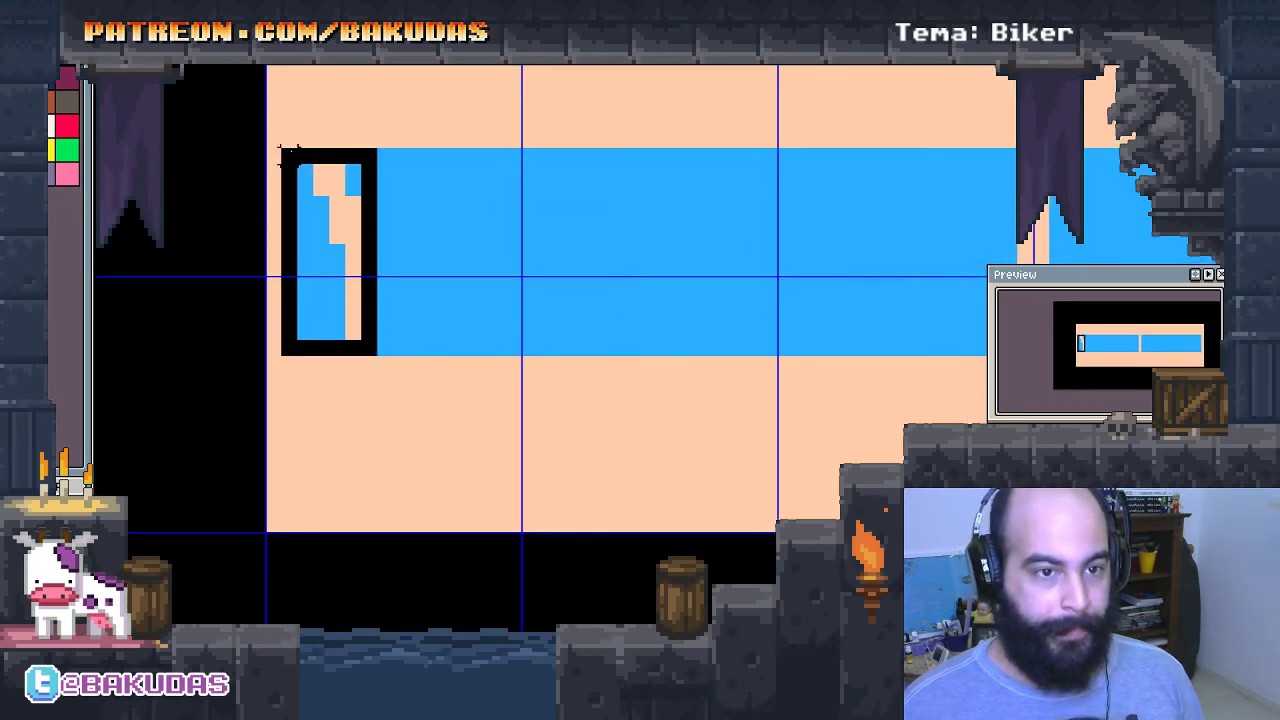
mouse_move(369, 272)
left_mouse_down()
mouse_move(722, 279)
mouse_move(594, 269)
mouse_move(660, 272)
left_mouse_up()
key("ctrl+d")
Reshape the new curve's edge and top steps with the pencil.
scroll(666, 257, "up", 3)
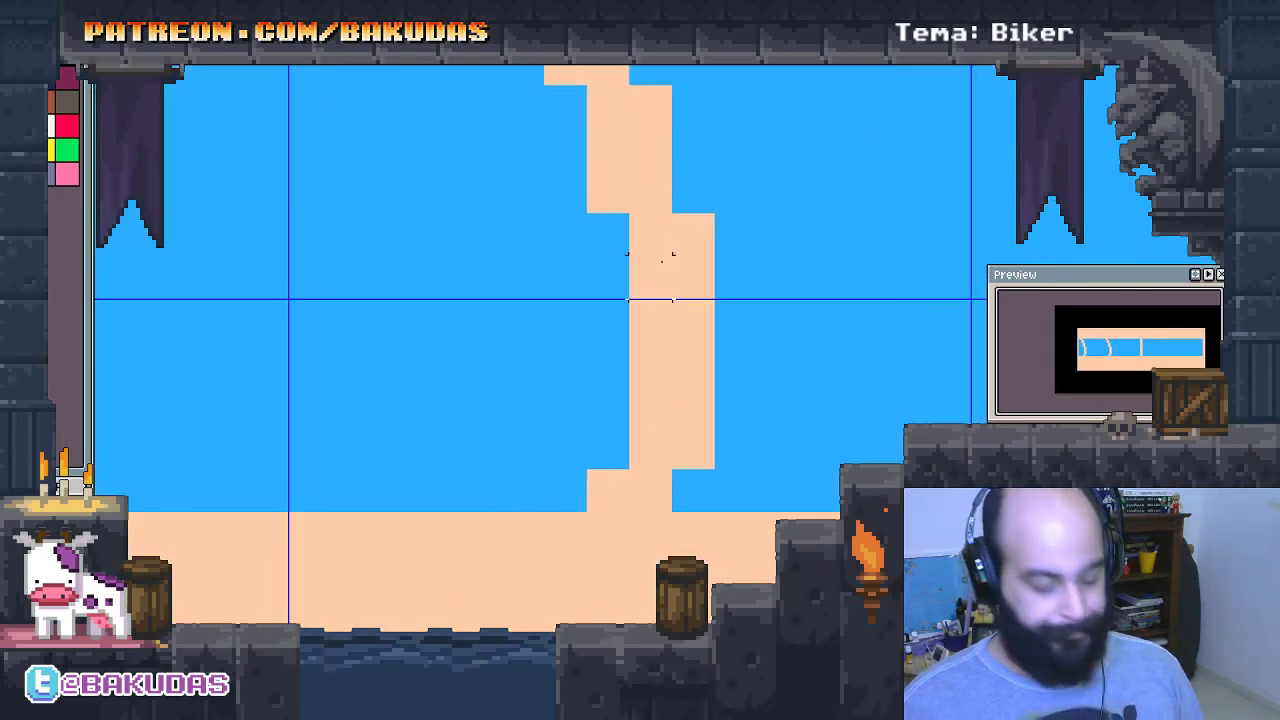
right_click(600, 218)
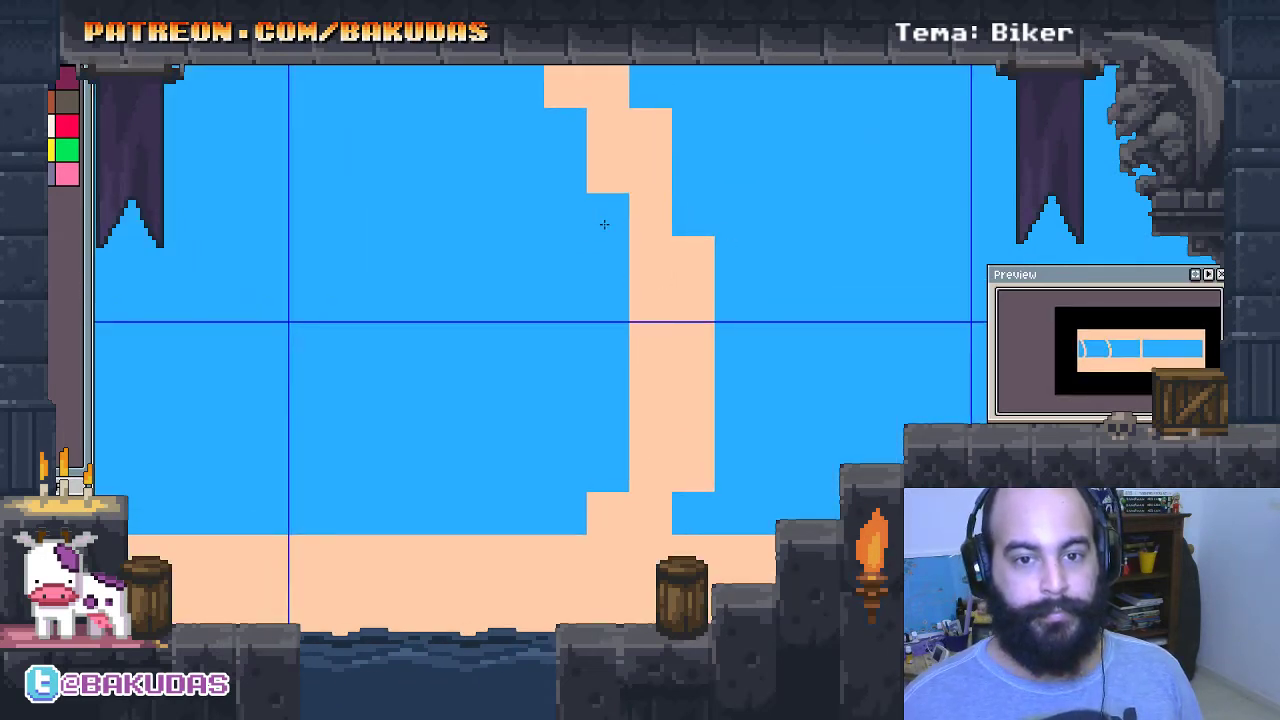
right_click(655, 250)
left_click(655, 250)
left_click(680, 220)
scroll(677, 218, "down", 2)
scroll(668, 303, "up", 1)
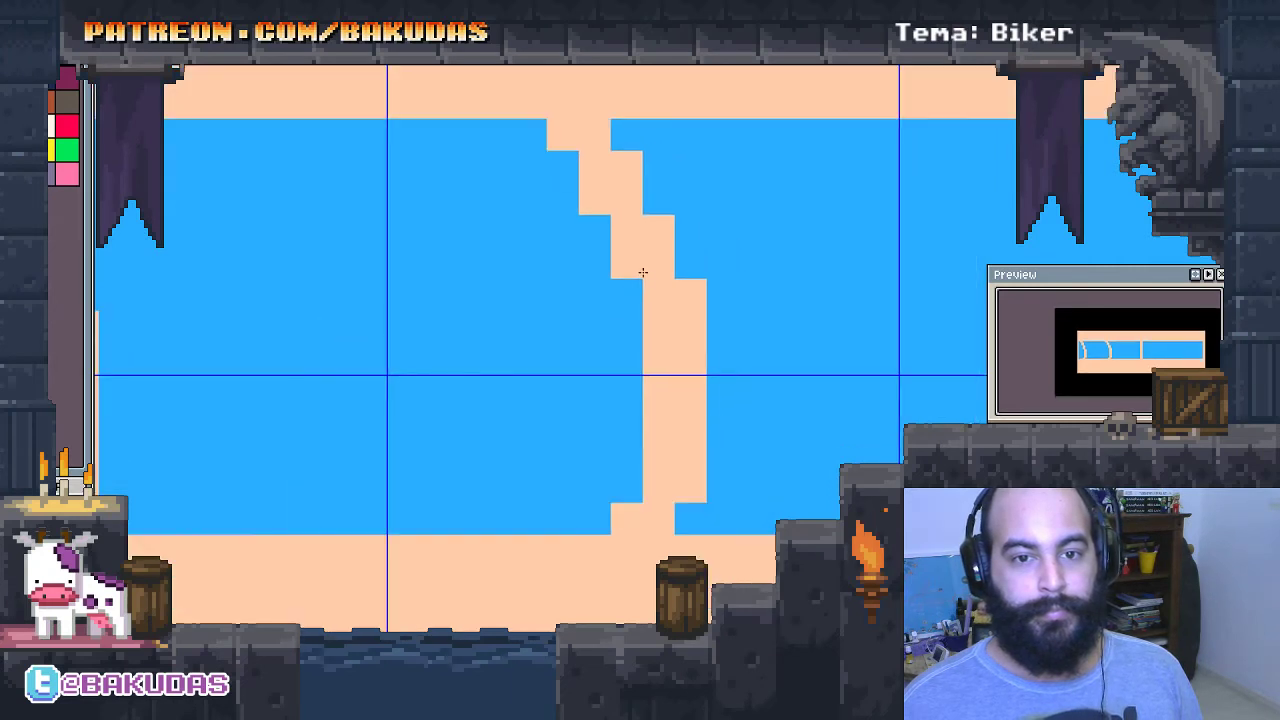
left_click(543, 149)
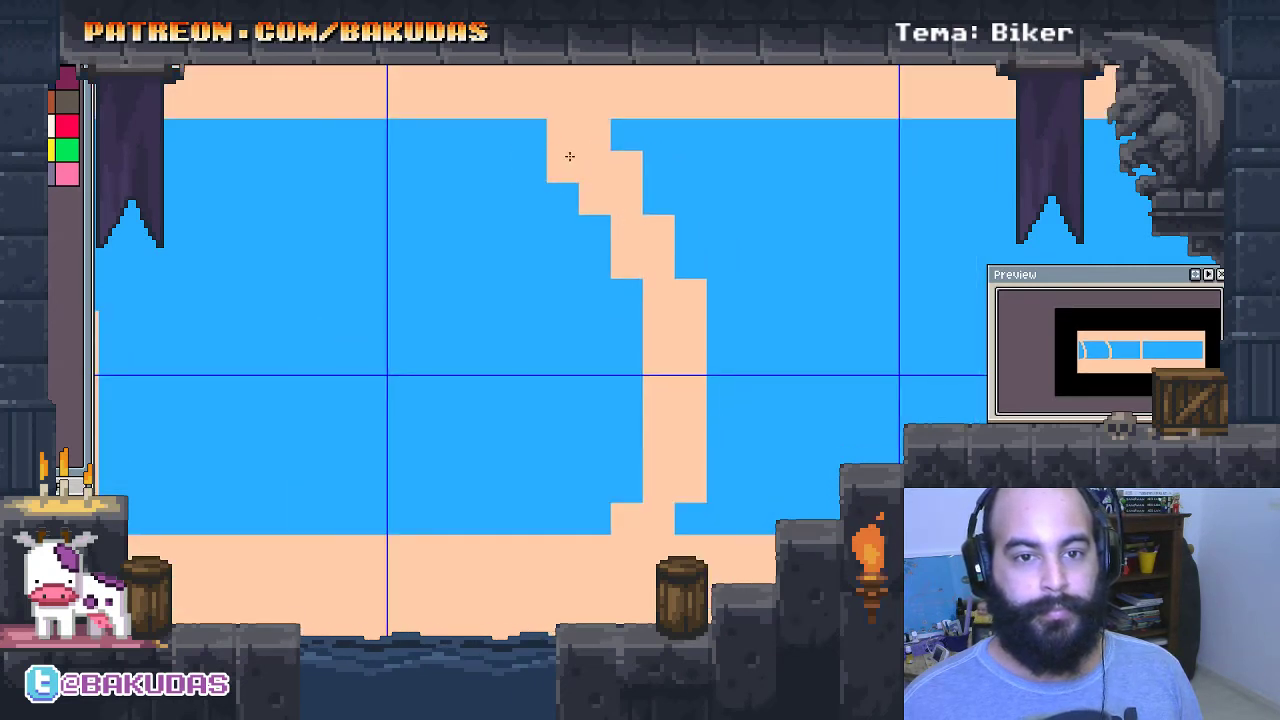
left_click(562, 134)
left_click(624, 140)
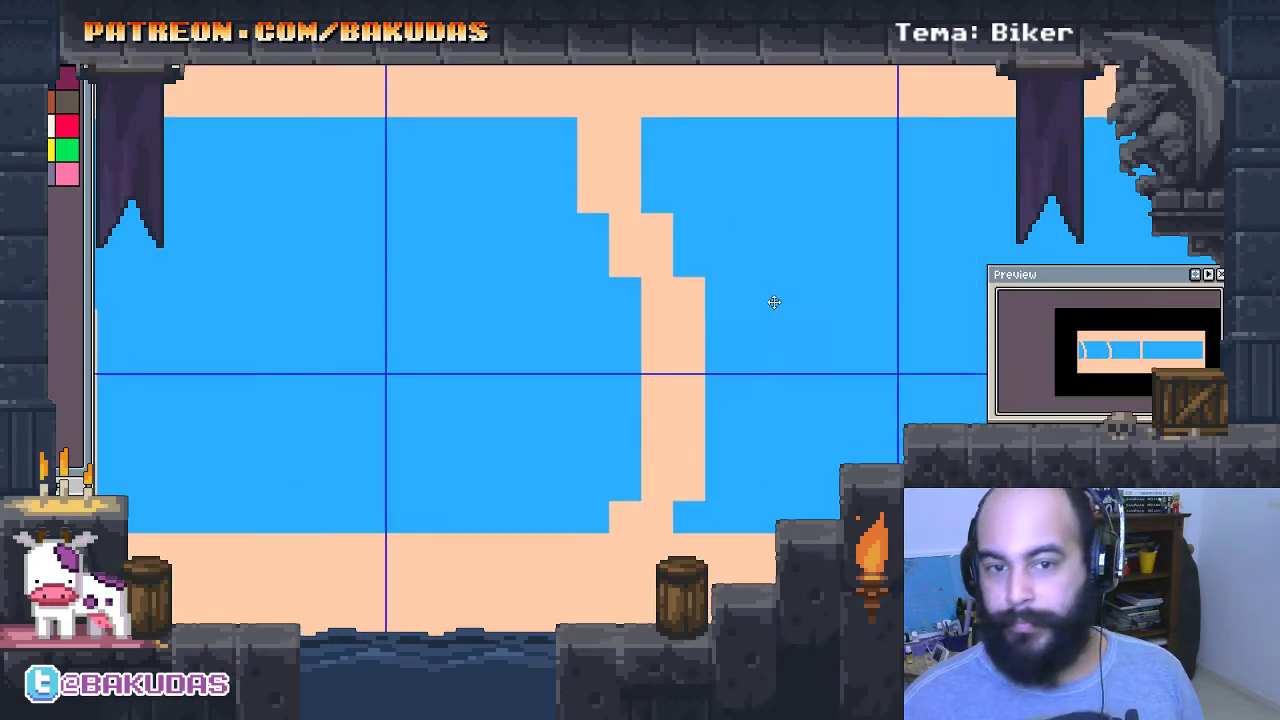
scroll(597, 195, "down", 1)
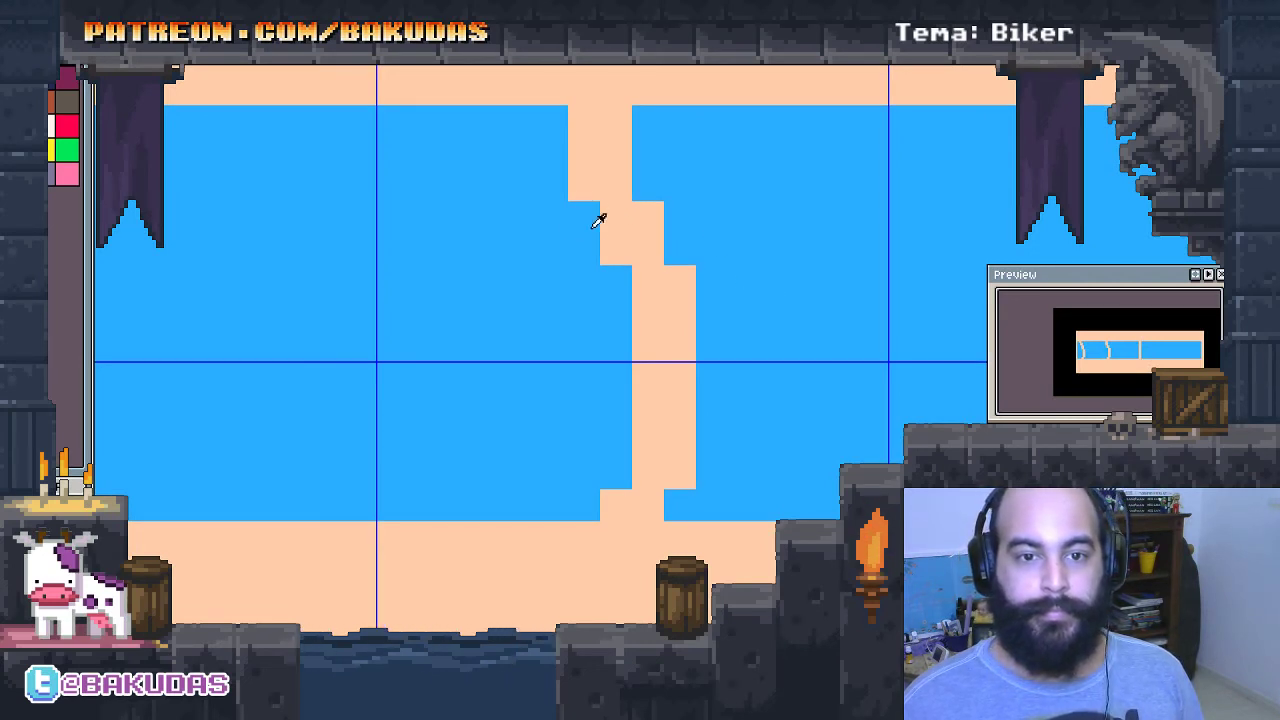
Smooth the new curve's upper and lower steps, then view the whole band.
left_click(588, 196)
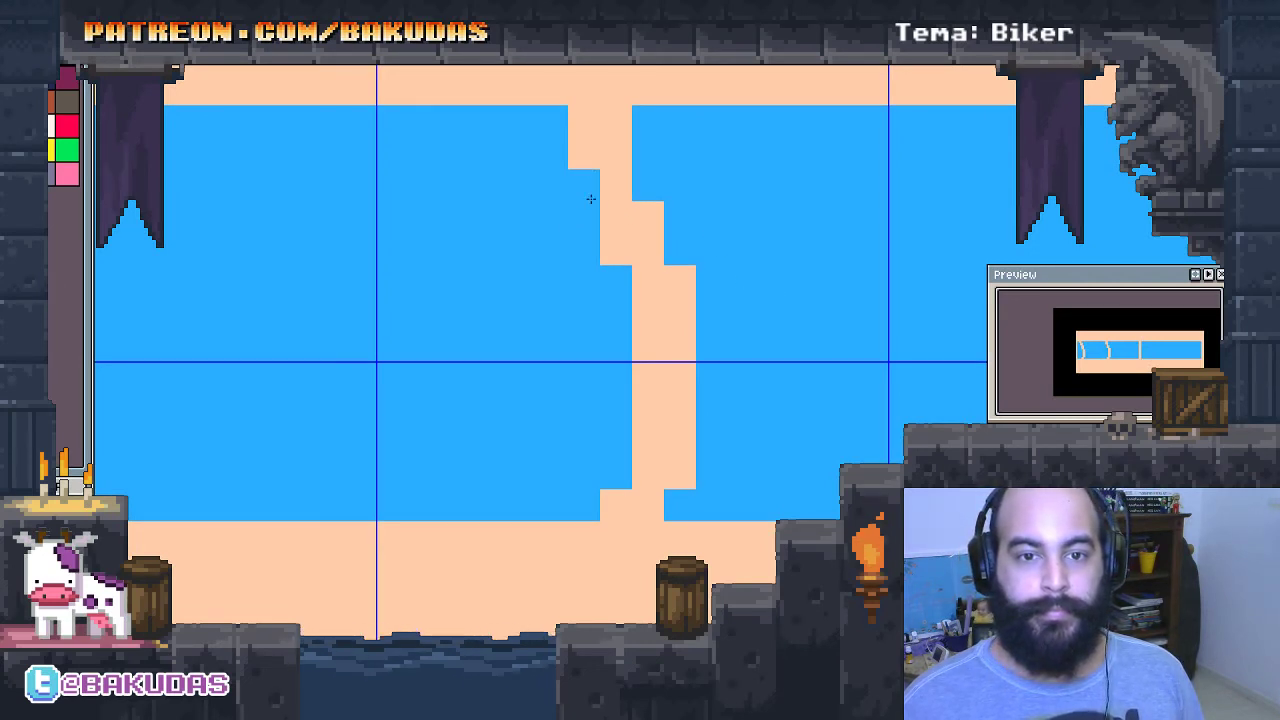
left_click(648, 216, "alt")
left_click(641, 183)
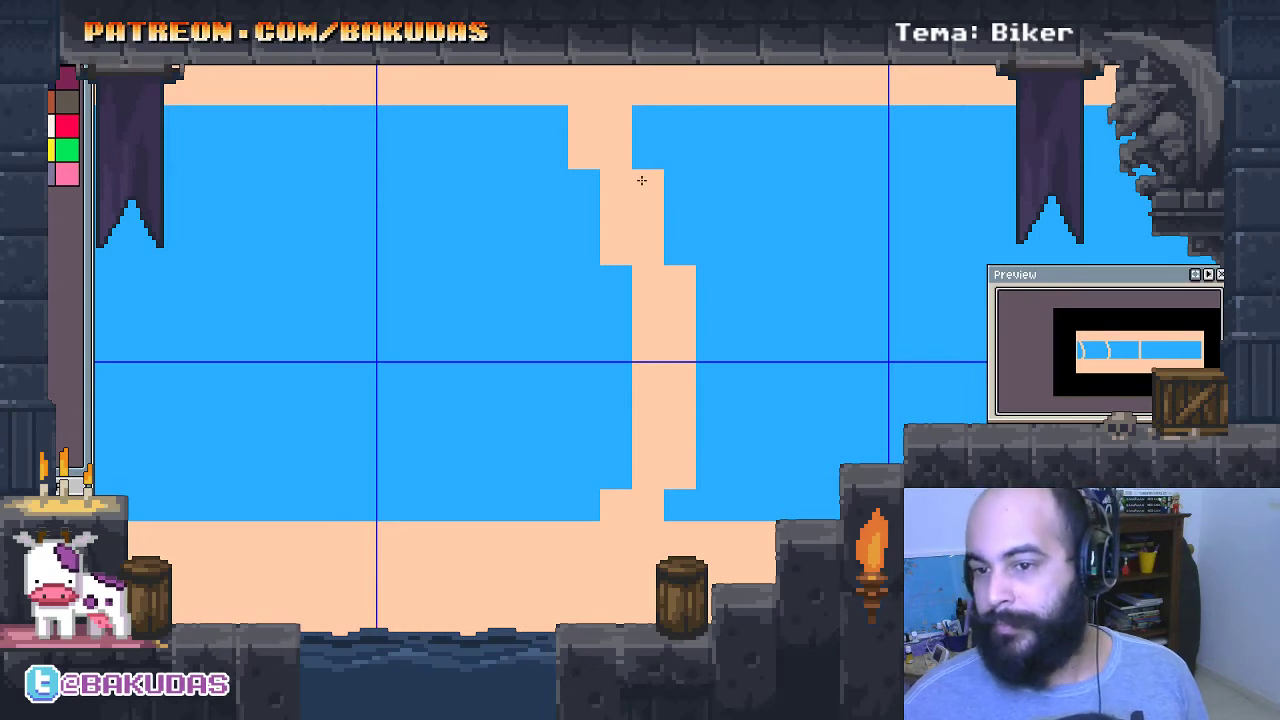
scroll(626, 409, "down", 2)
left_click(593, 414)
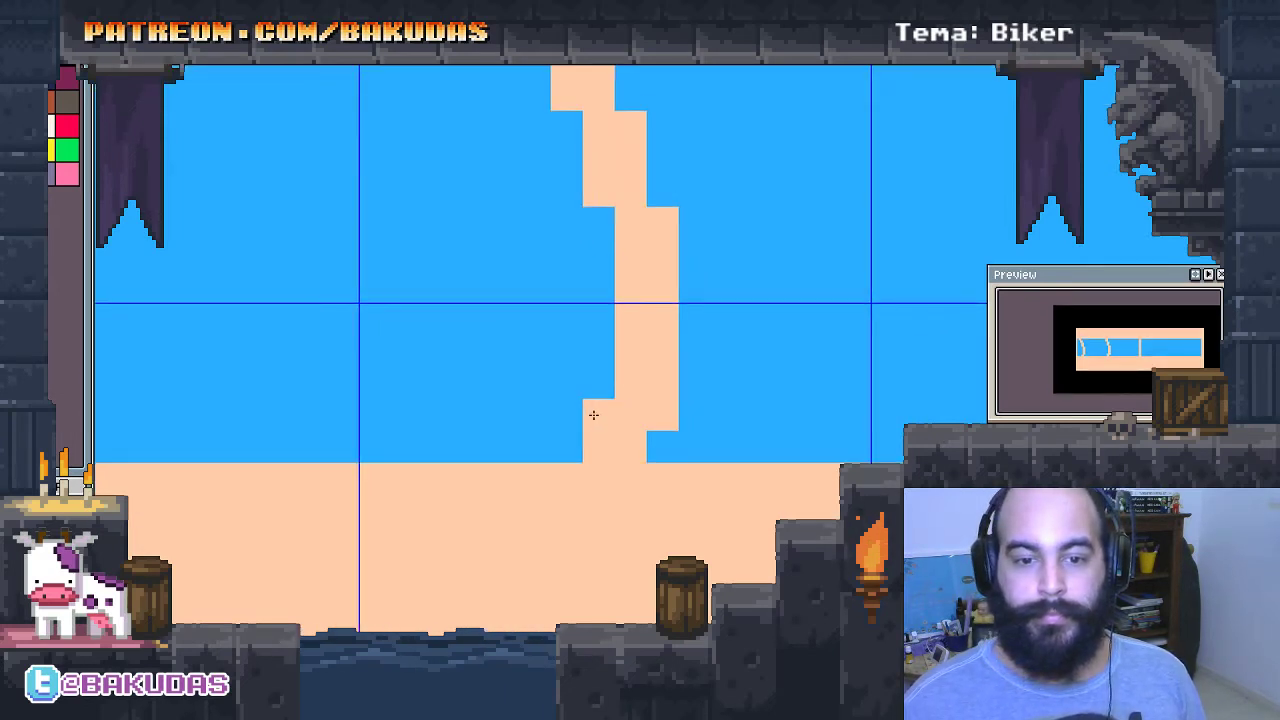
left_click(684, 420, "alt")
left_click(662, 414)
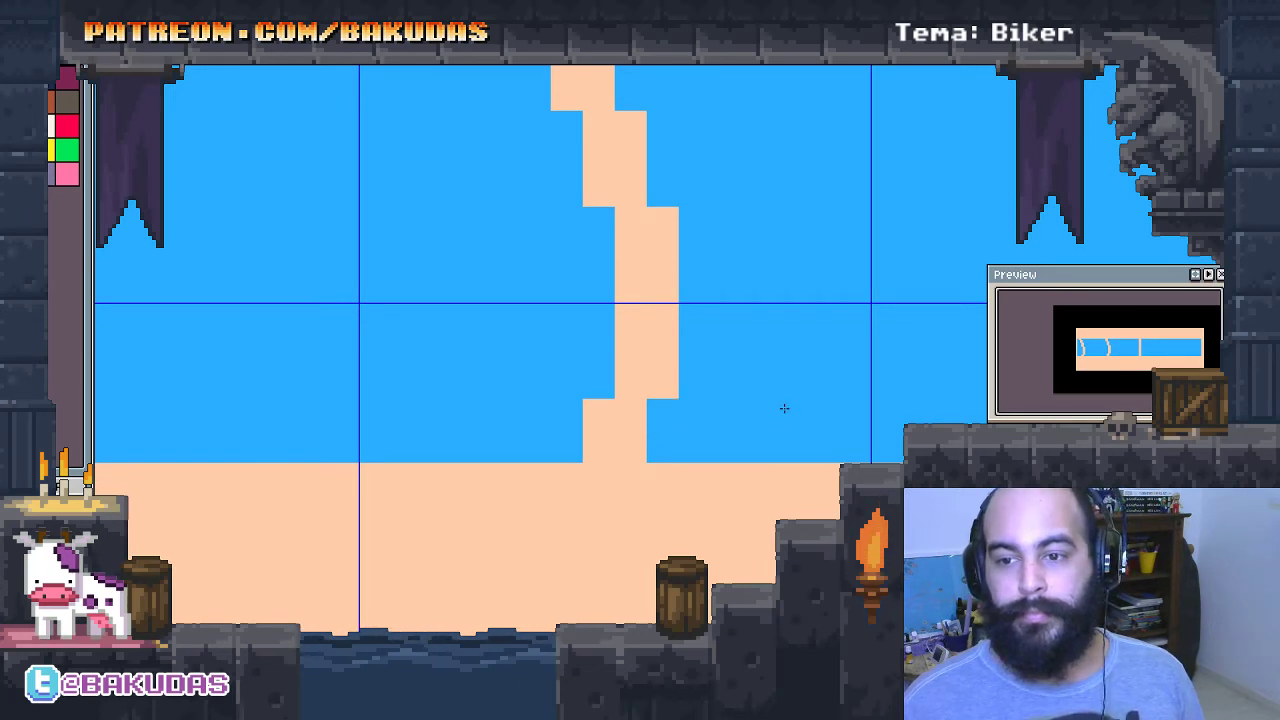
scroll(650, 409, "down", 4)
left_click_drag(706, 409, 569, 420)
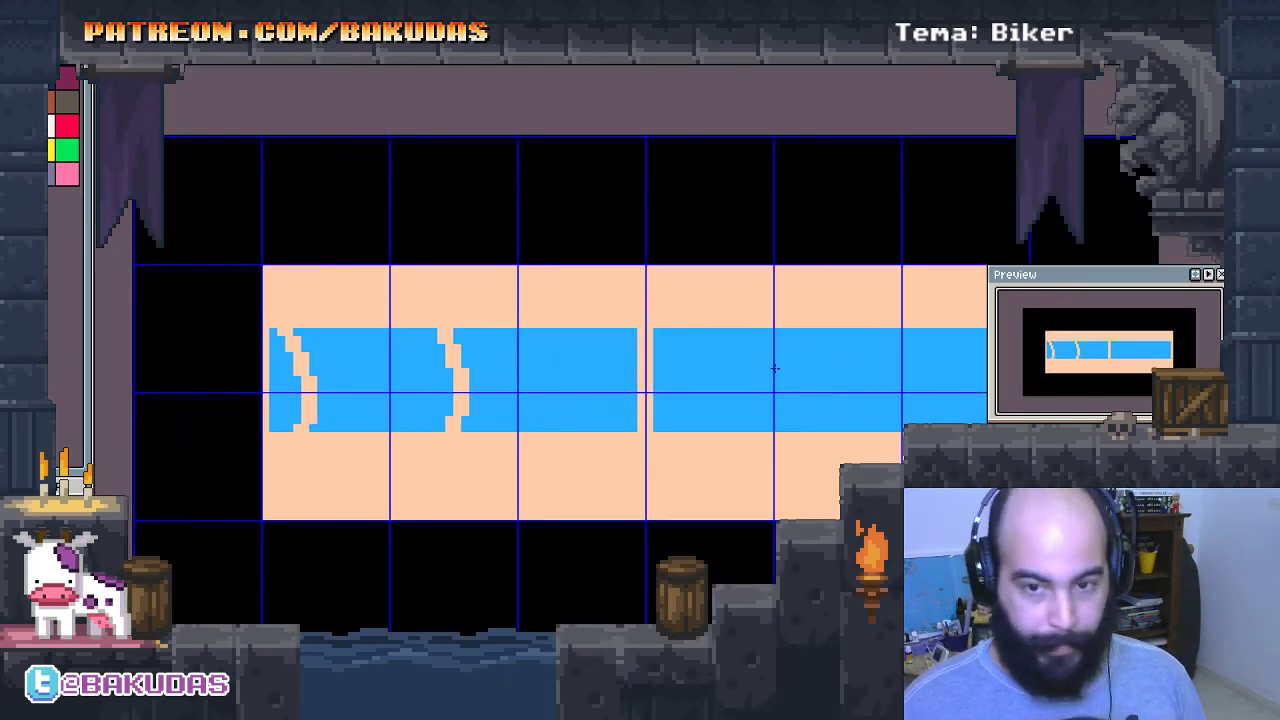
Flip a copy of the first window section horizontally and place it at the band's right end.
left_click_drag(774, 369, 668, 371)
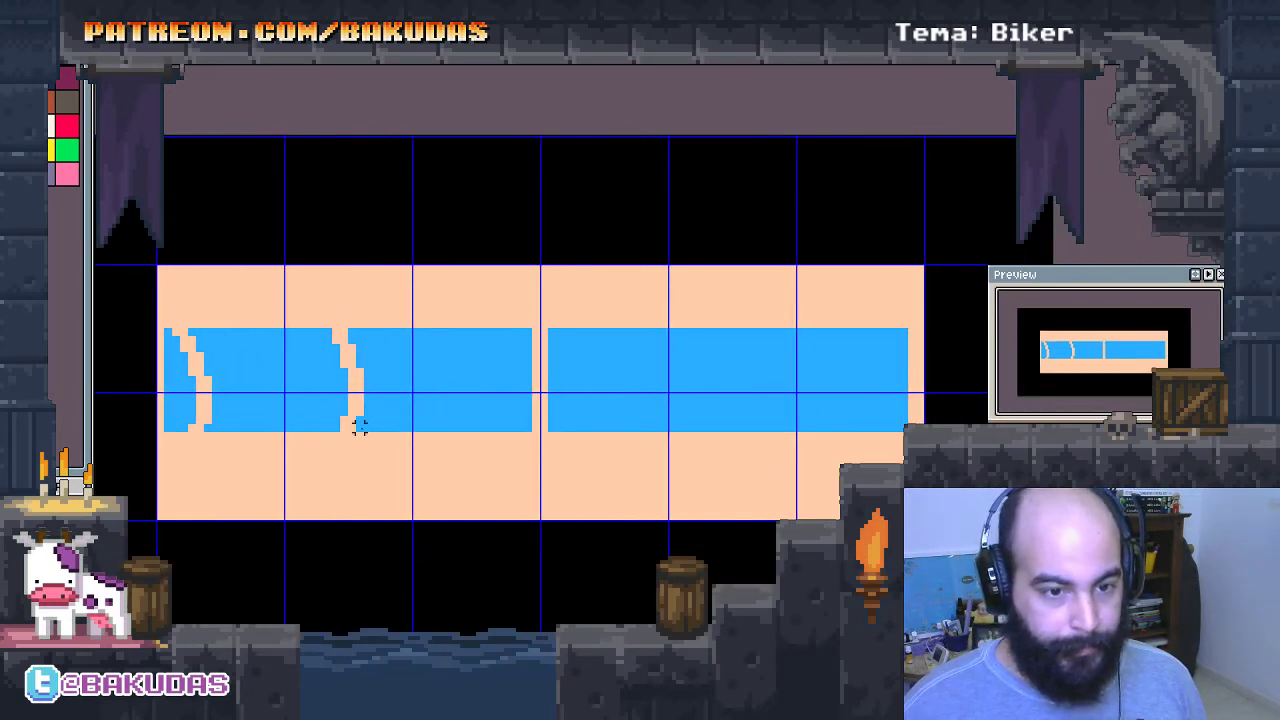
left_click_drag(366, 432, 160, 326)
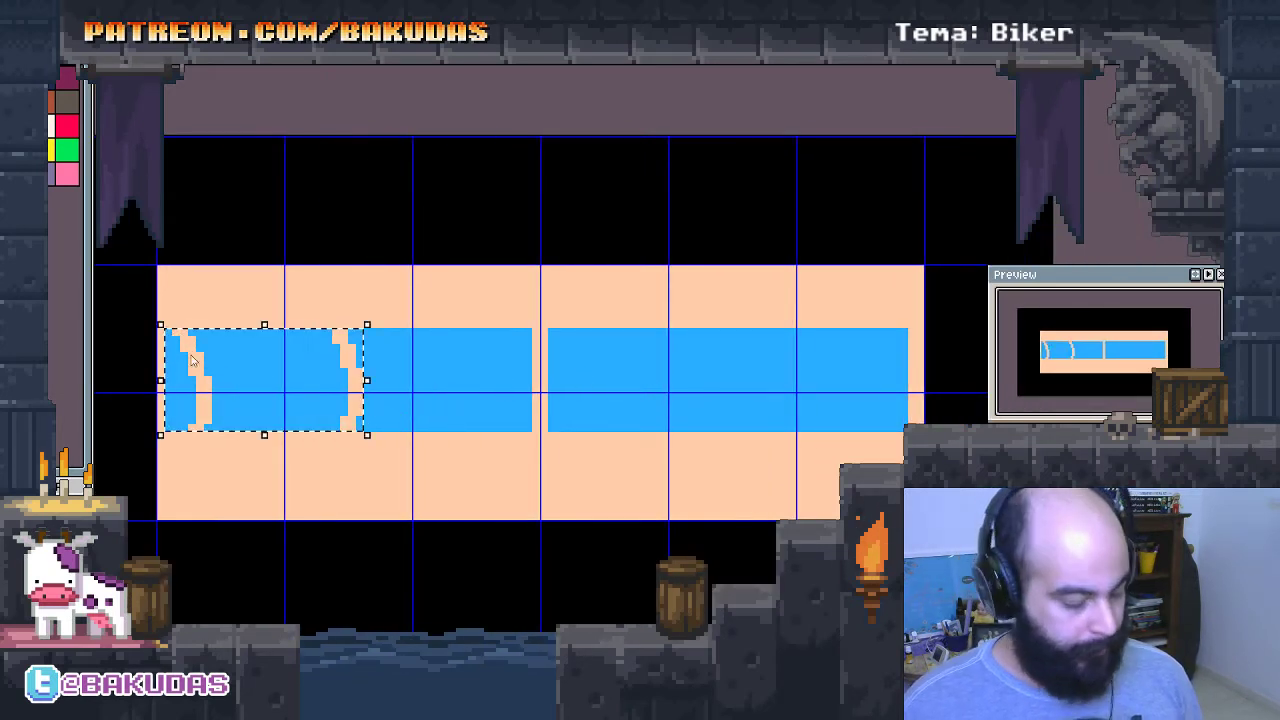
key("alt+s")
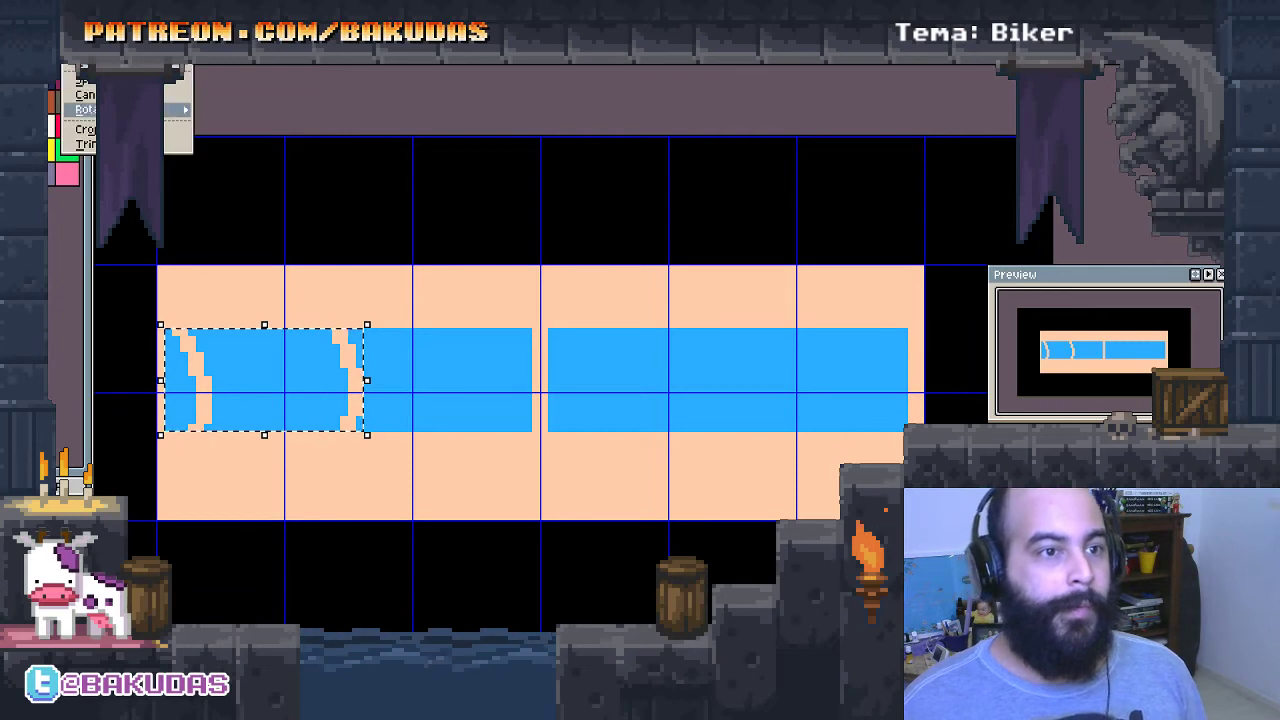
mouse_move(86, 109)
left_click(240, 157)
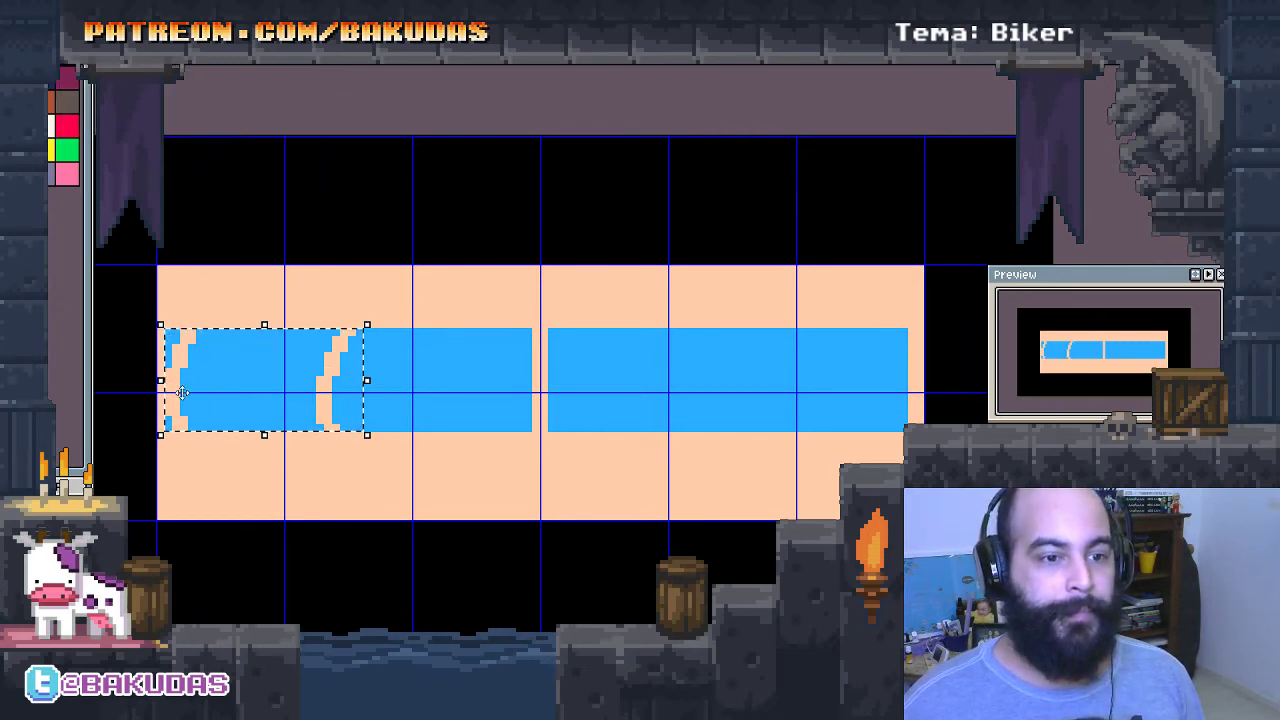
left_click_drag(182, 393, 716, 411)
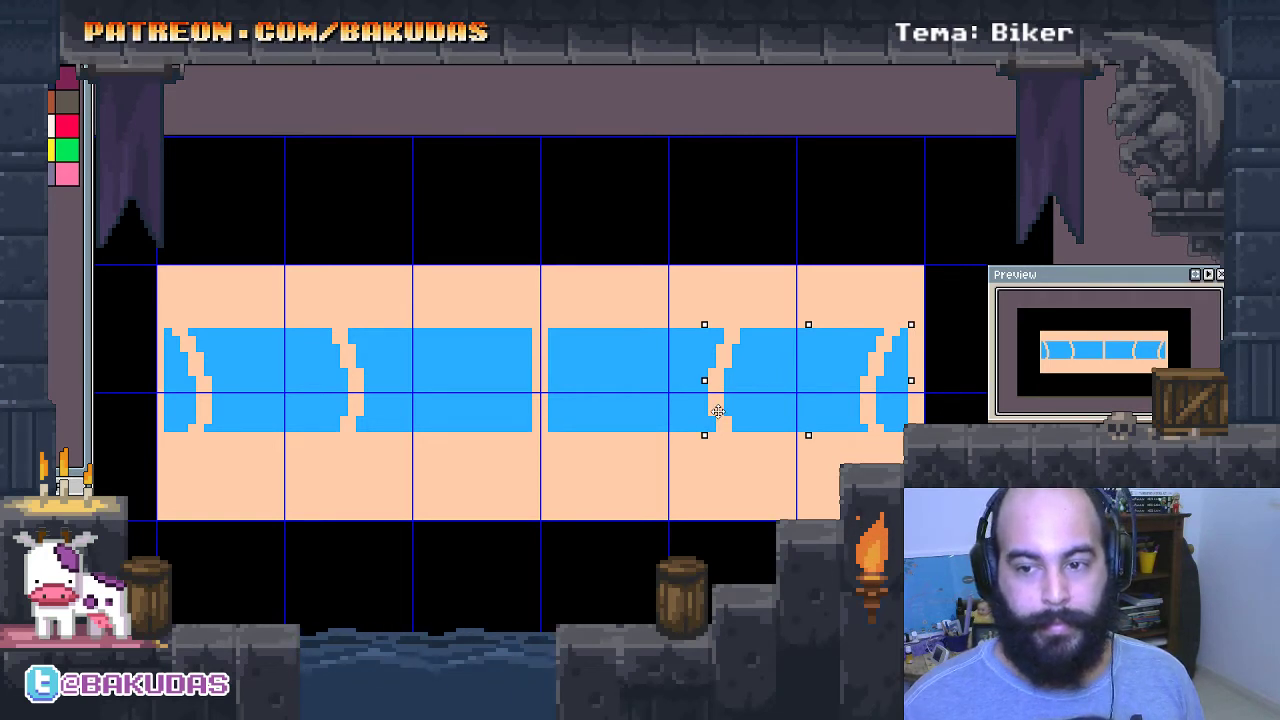
left_click_drag(717, 411, 717, 411)
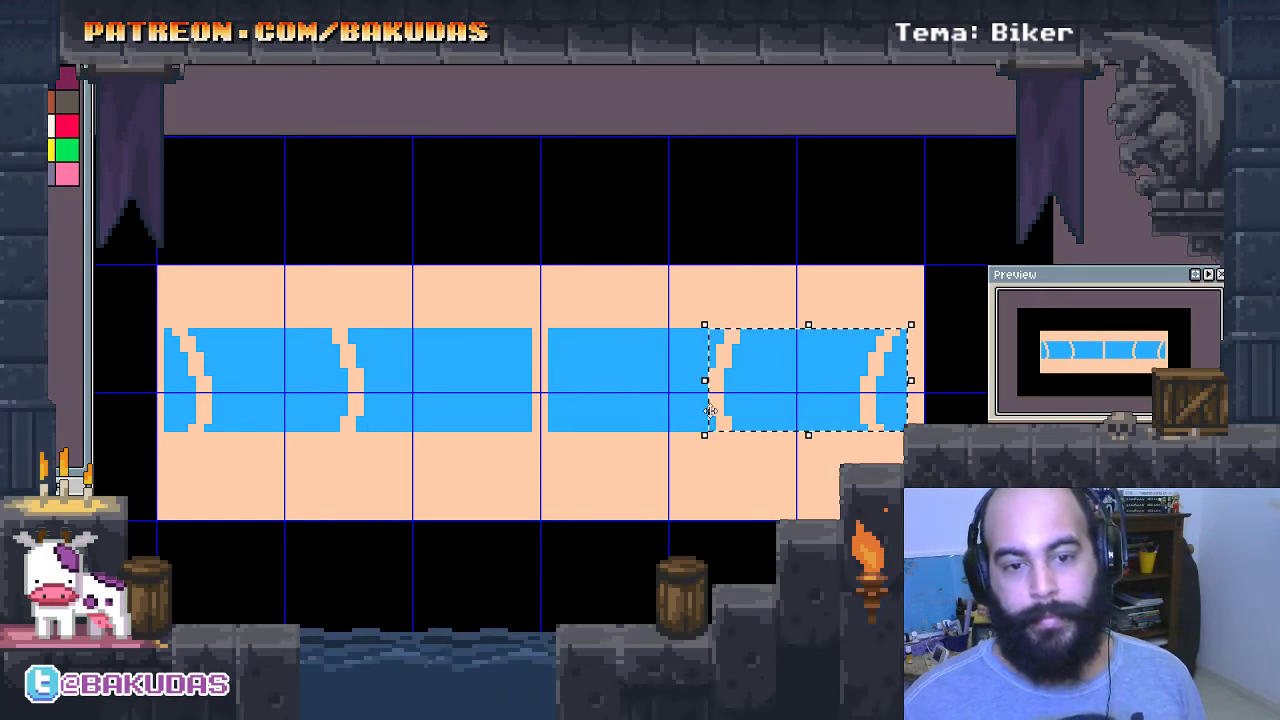
left_click(600, 420)
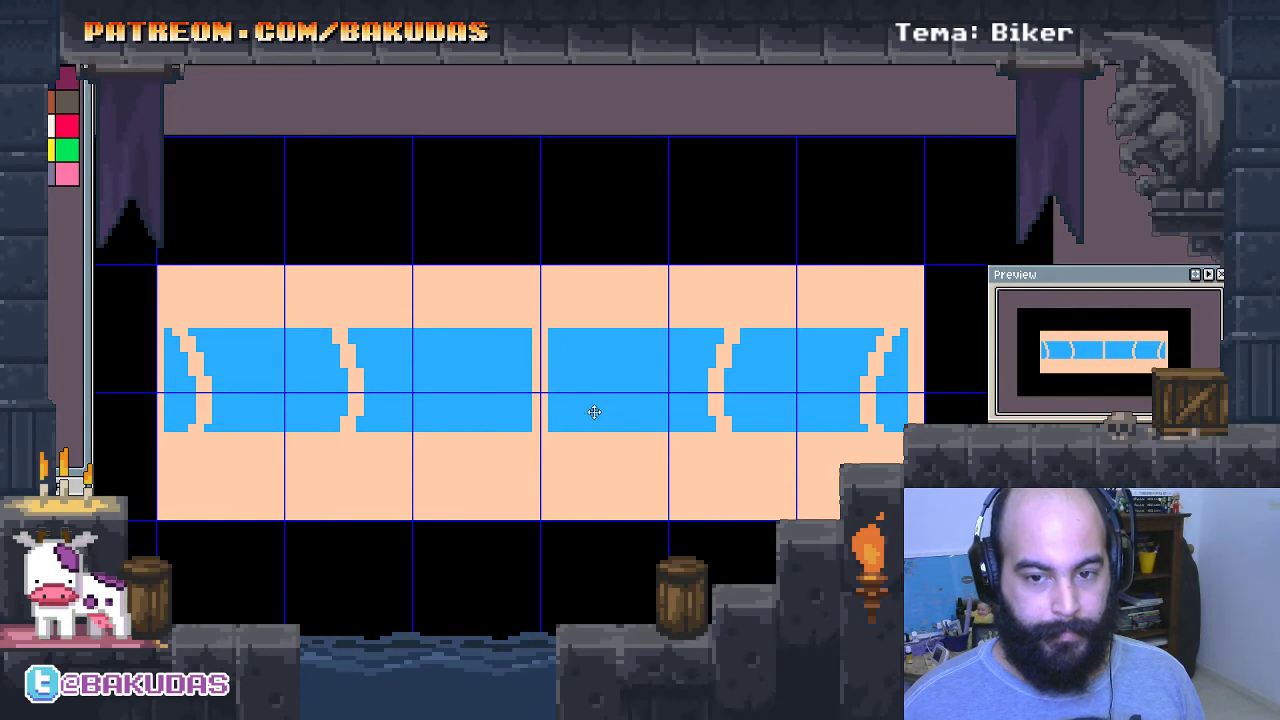
left_click_drag(594, 412, 614, 362)
Paint the empty gaps beside the crack divider blue.
scroll(740, 351, "up", 4)
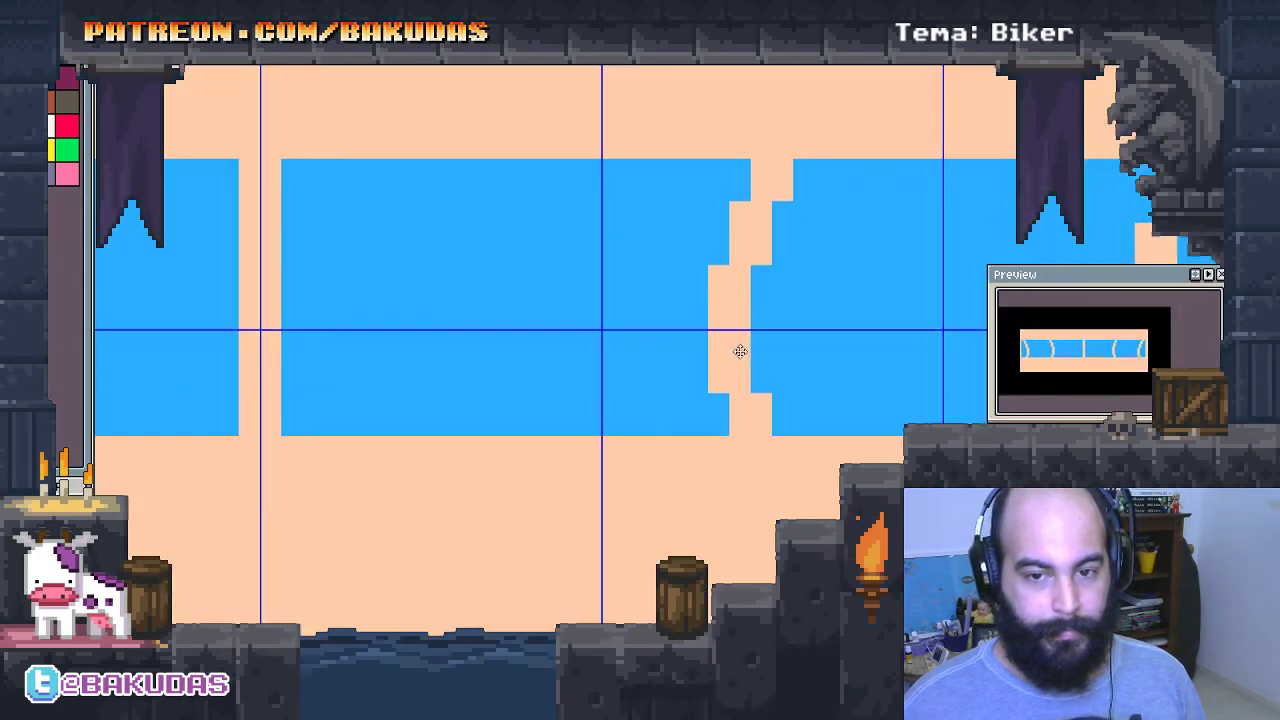
left_click_drag(740, 351, 694, 377)
left_click_drag(708, 426, 664, 294)
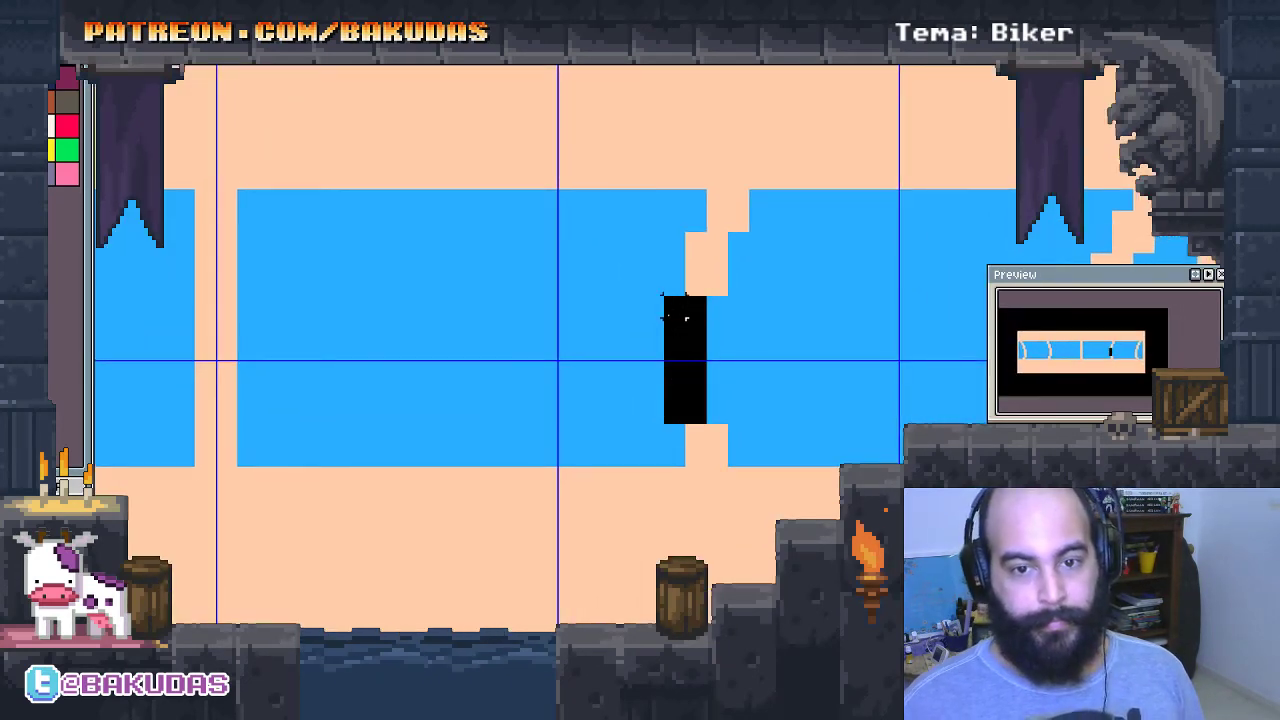
left_click(694, 445)
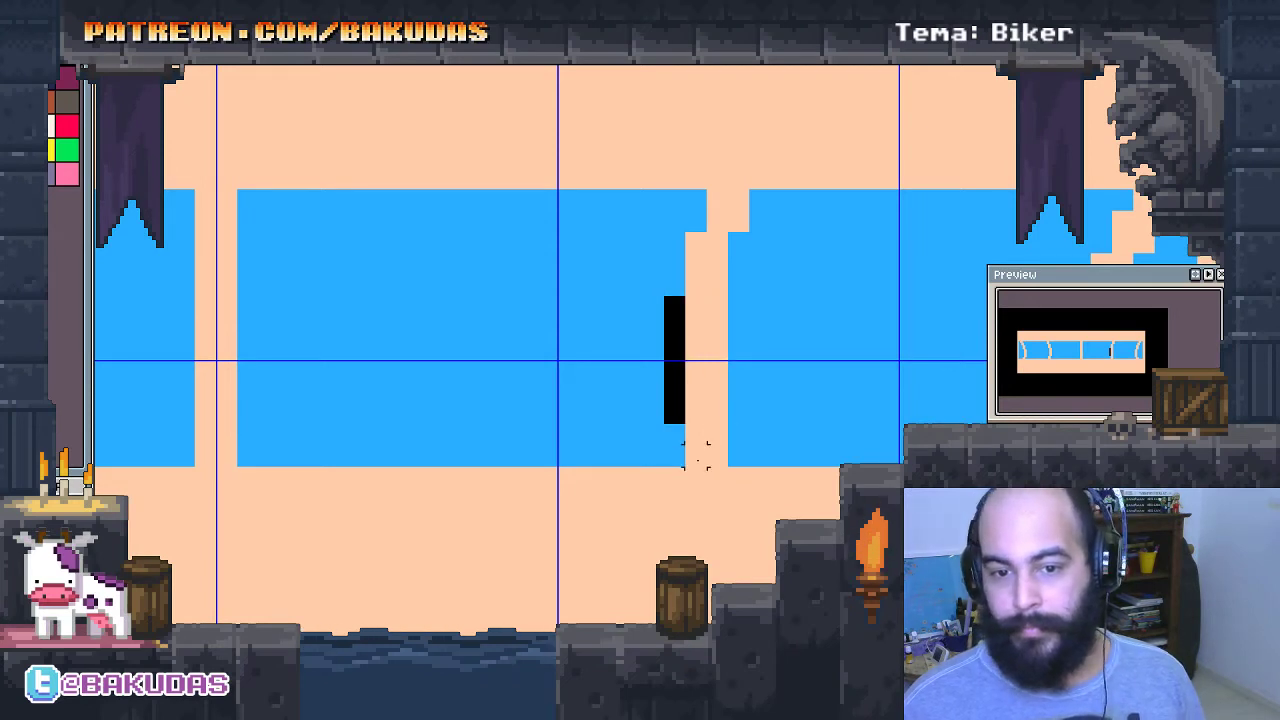
mouse_move(684, 444)
left_mouse_down()
mouse_move(728, 466)
mouse_move(703, 458)
left_mouse_up()
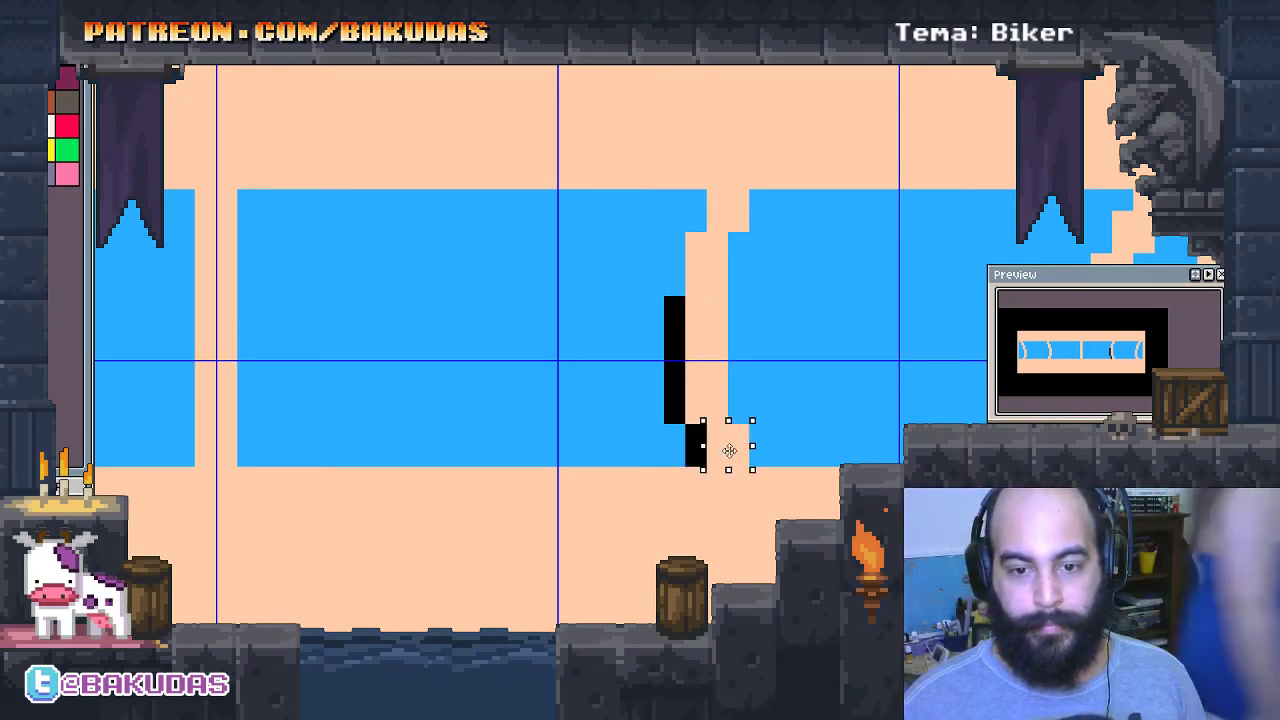
left_click_drag(682, 300, 708, 451)
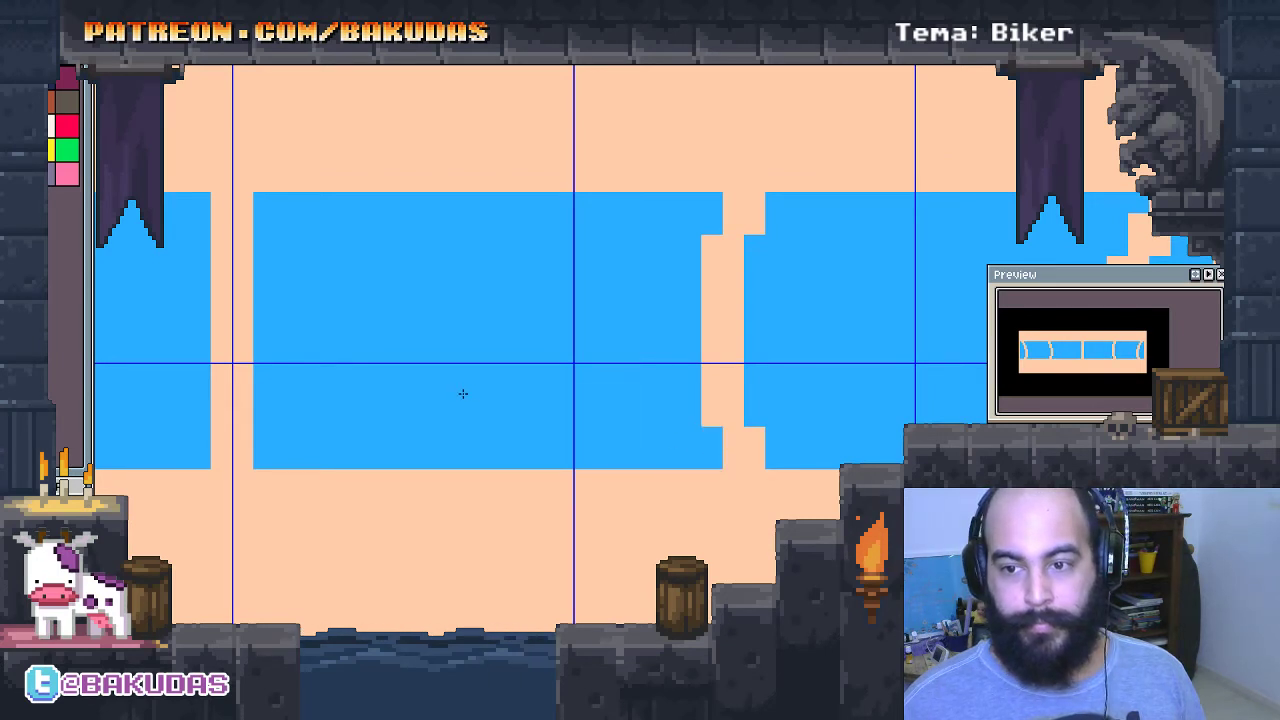
Shift the peach crack strip about 18 px left and clear the vacated gap.
scroll(463, 393, "down", 1)
key("Right")
scroll(700, 388, "up", 1)
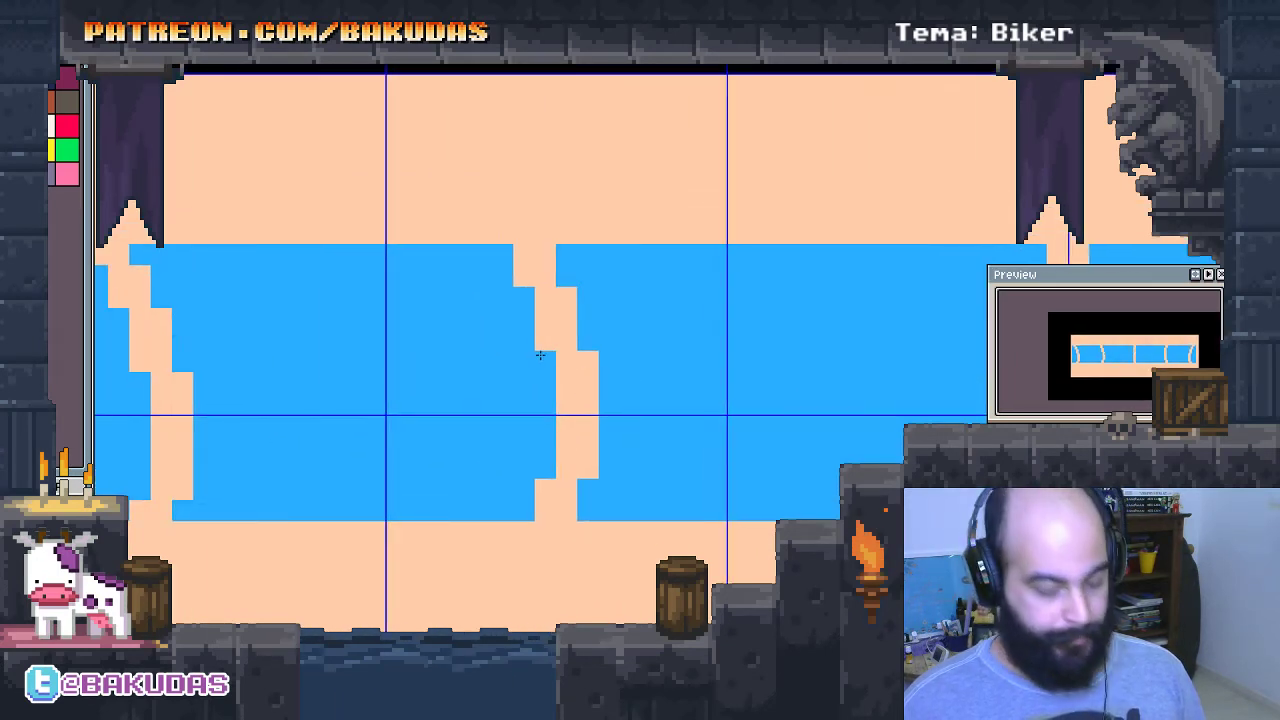
left_click_drag(552, 348, 602, 482)
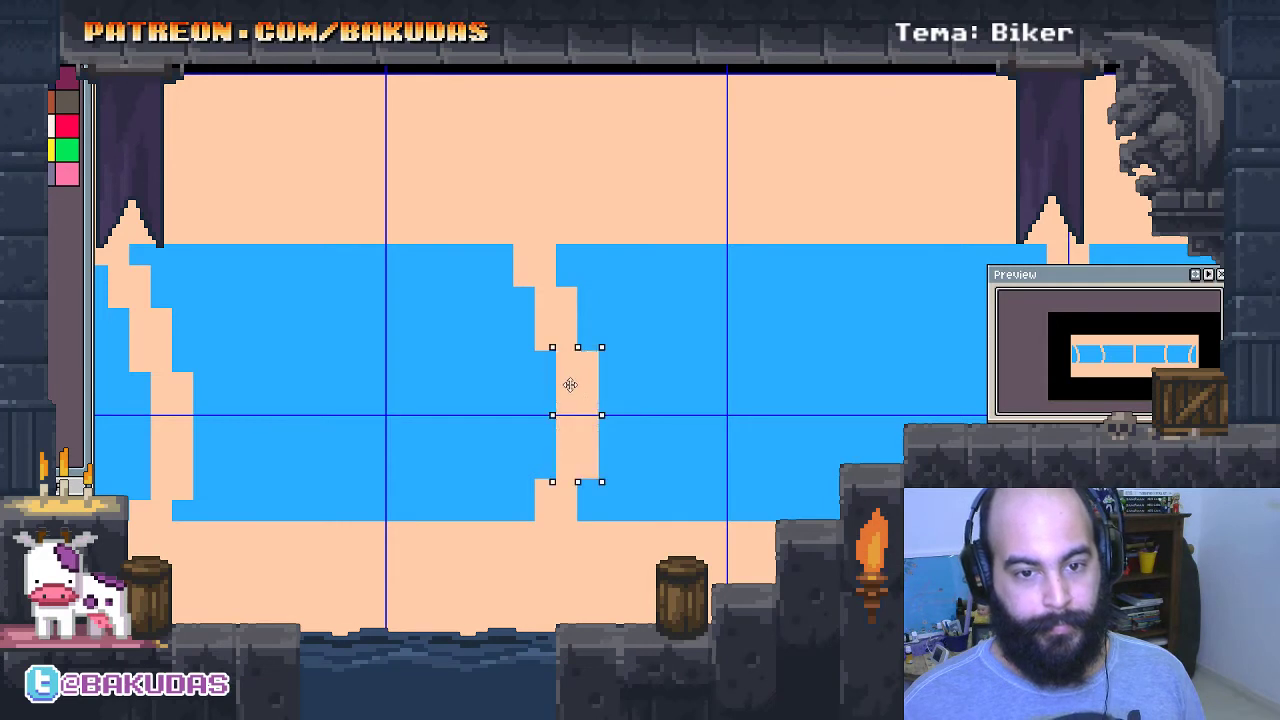
left_click_drag(570, 385, 552, 385)
key("ctrl+d")
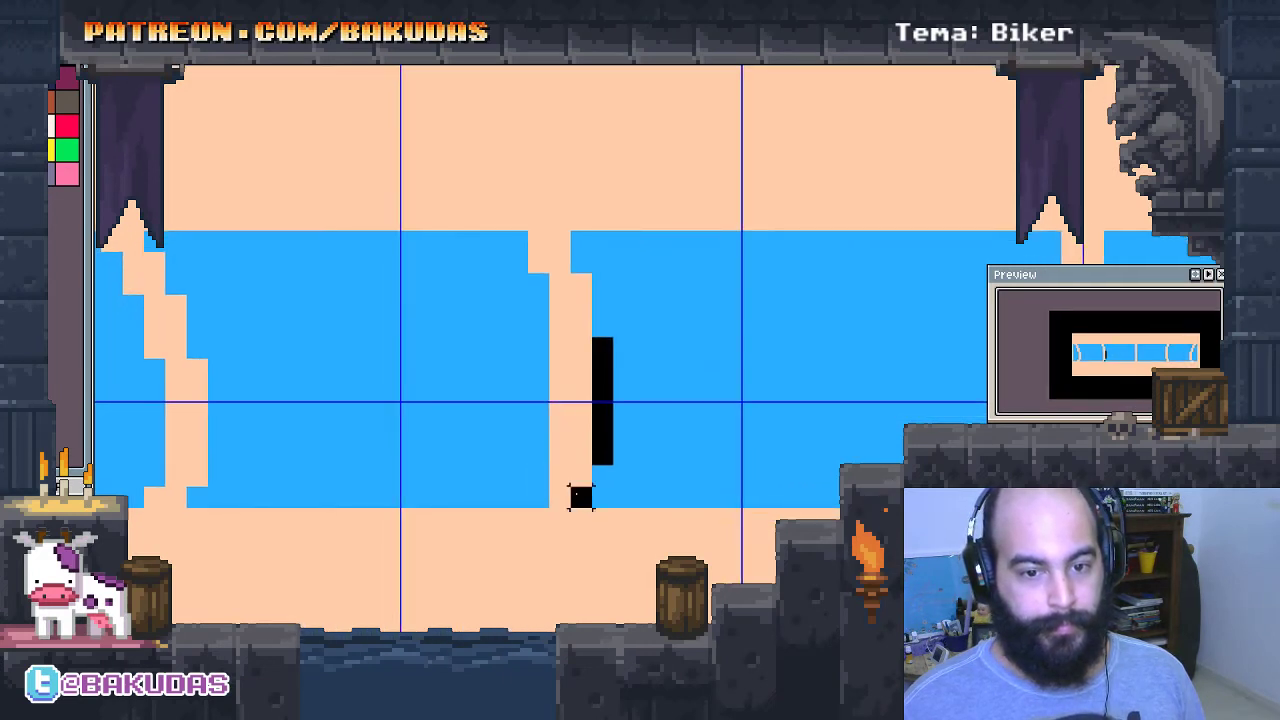
mouse_move(580, 497)
left_mouse_down()
mouse_move(580, 476)
mouse_move(627, 418)
left_mouse_up()
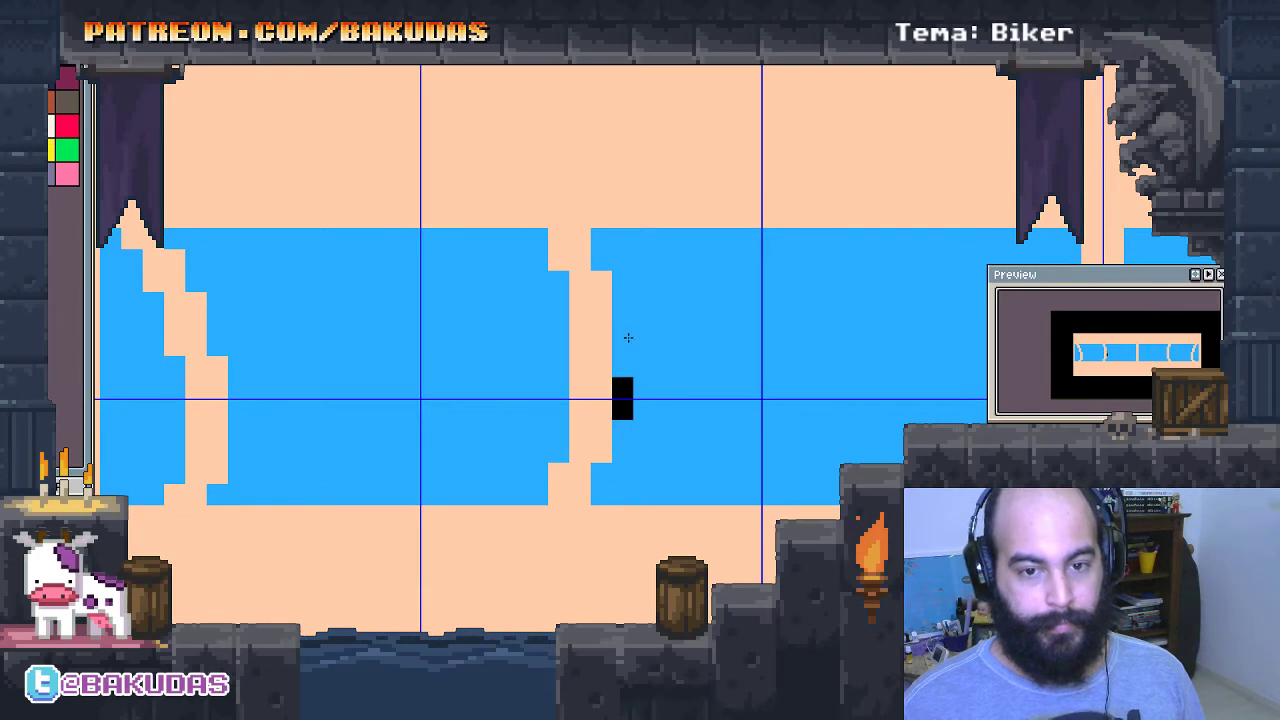
scroll(627, 418, "down", 1)
Move the next crack divider about 30 px right.
scroll(557, 414, "down", 1)
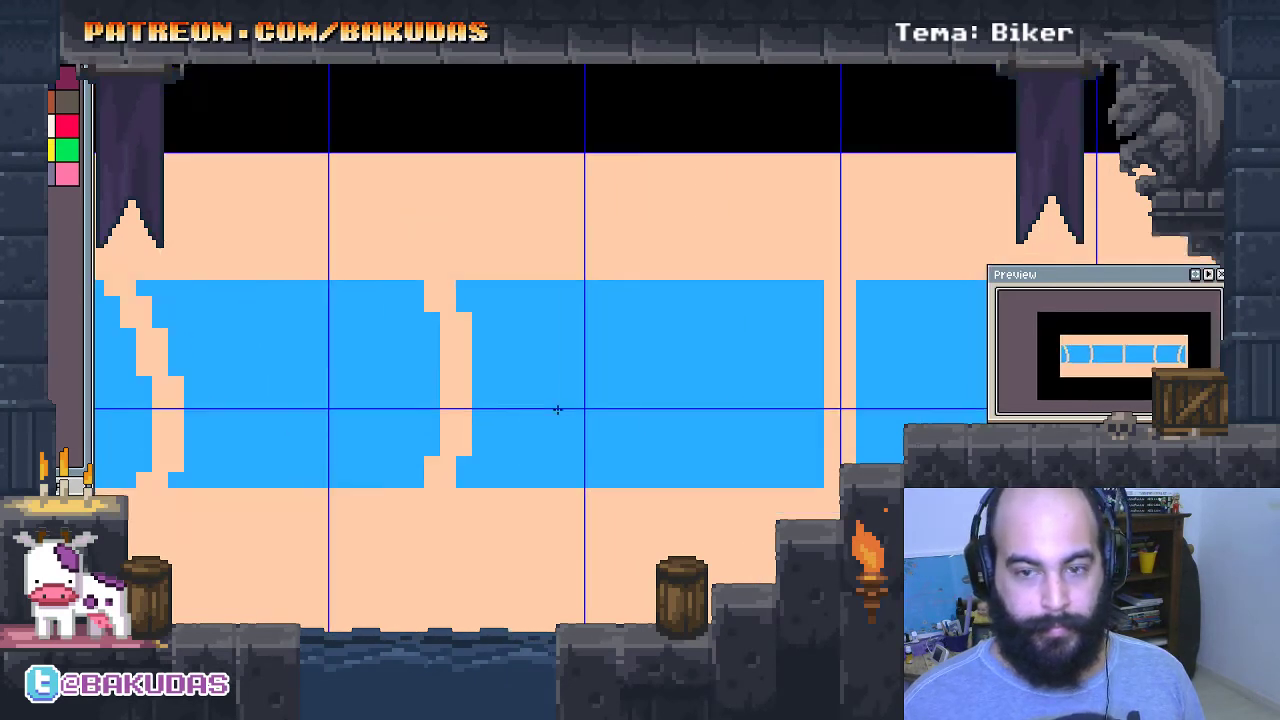
mouse_move(528, 418)
left_mouse_down()
mouse_move(451, 458)
mouse_move(370, 334)
left_mouse_up()
left_click_drag(426, 410, 456, 410)
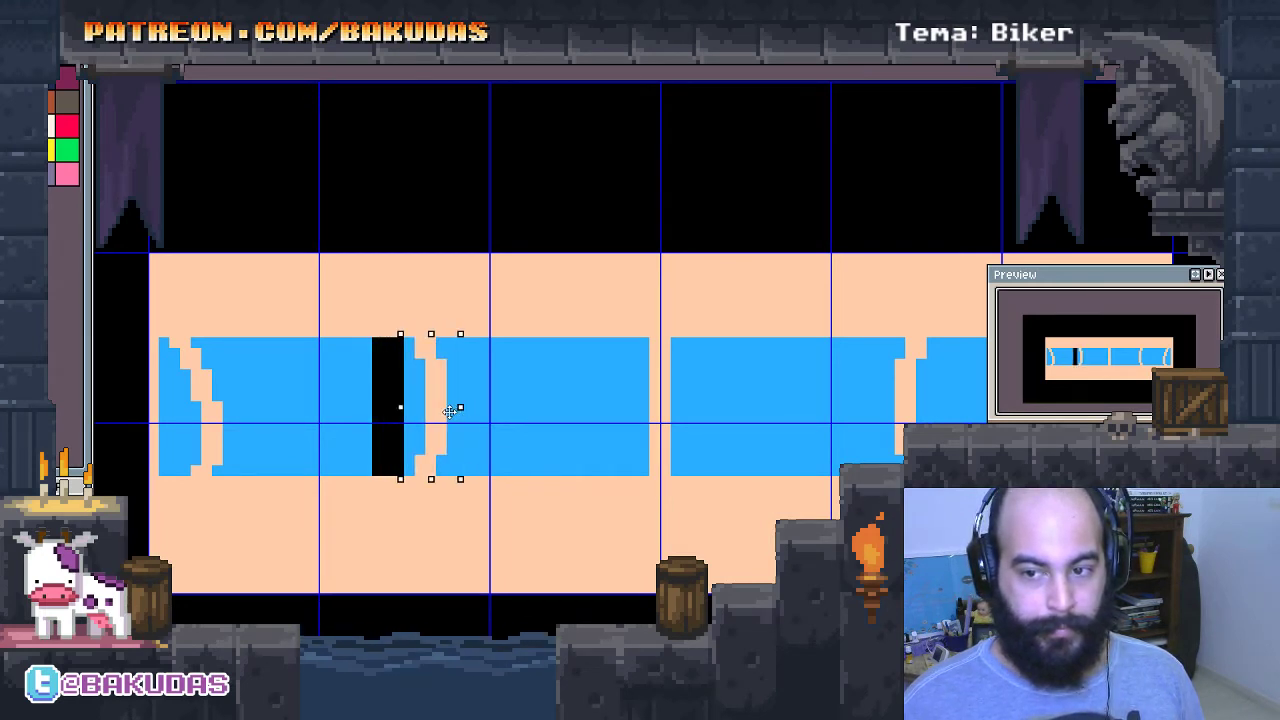
key("Return")
scroll(577, 425, "left", 1)
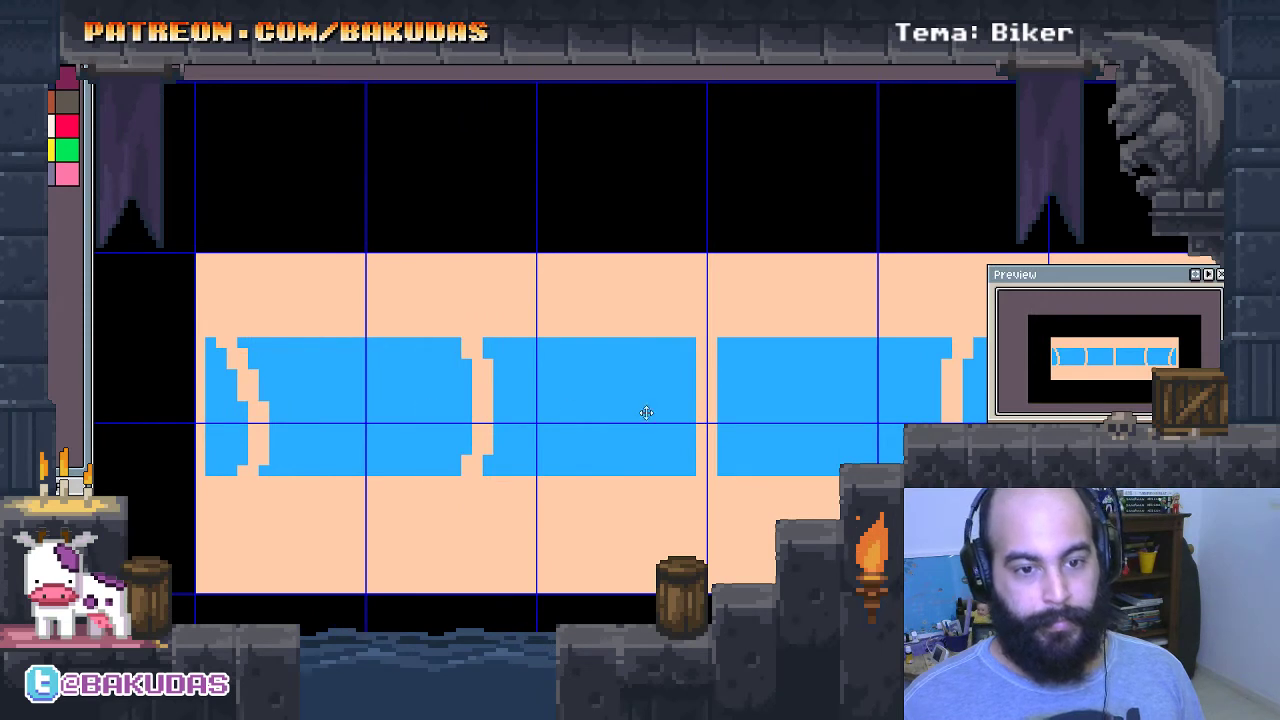
scroll(646, 409, "right", 3)
Shift the crack block between blue panes about 22 px left and fill the empty strip blue.
left_click_drag(804, 495, 756, 353)
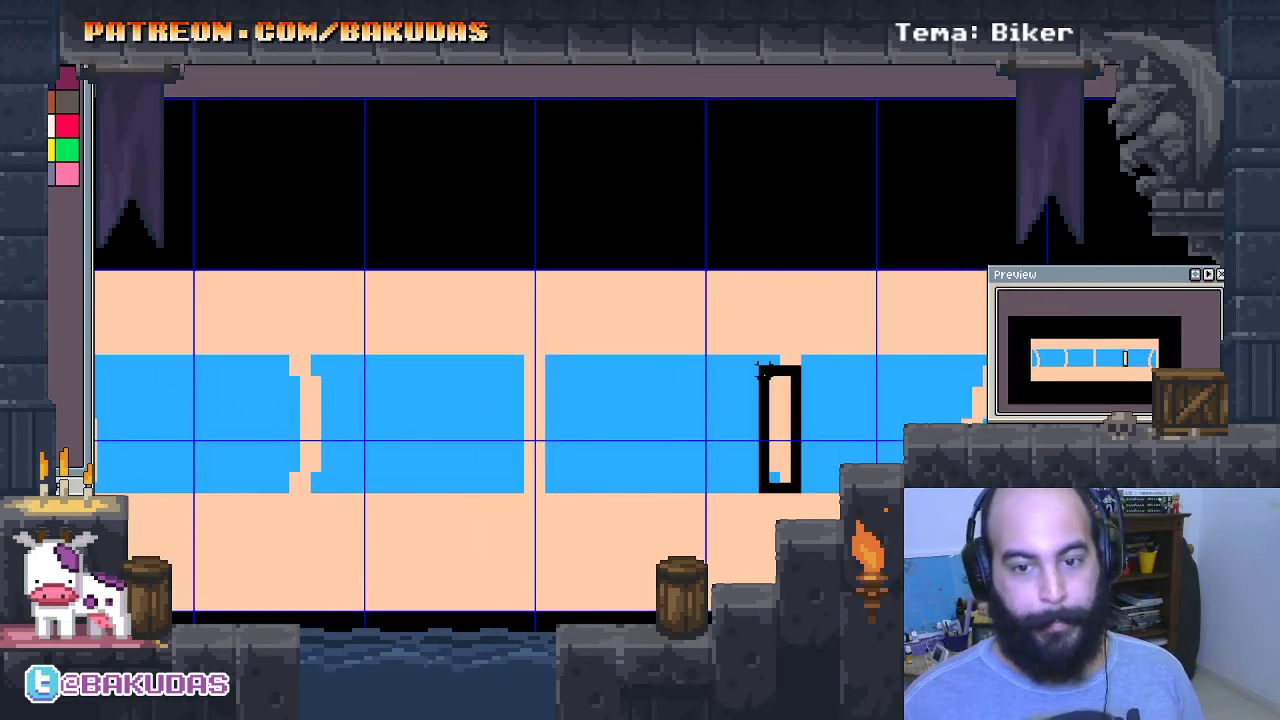
left_click_drag(770, 413, 712, 369)
key("ctrl+d")
left_click(748, 380)
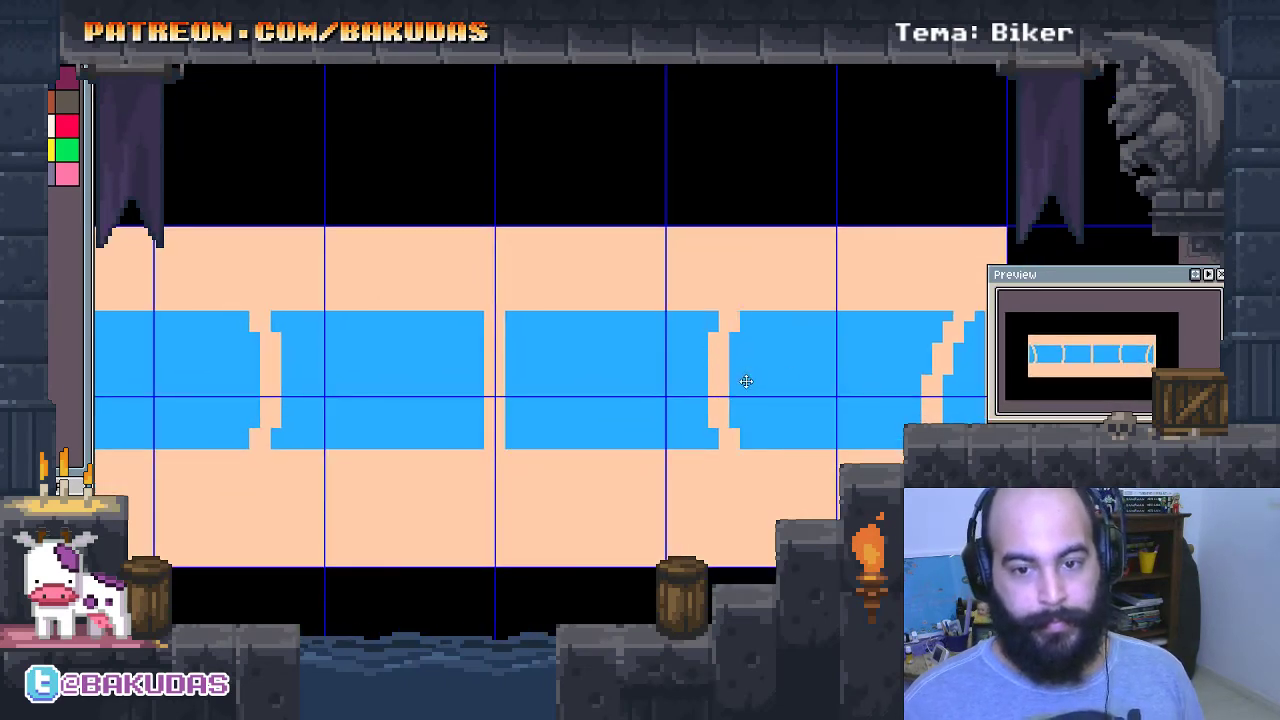
scroll(610, 365, "left", 3)
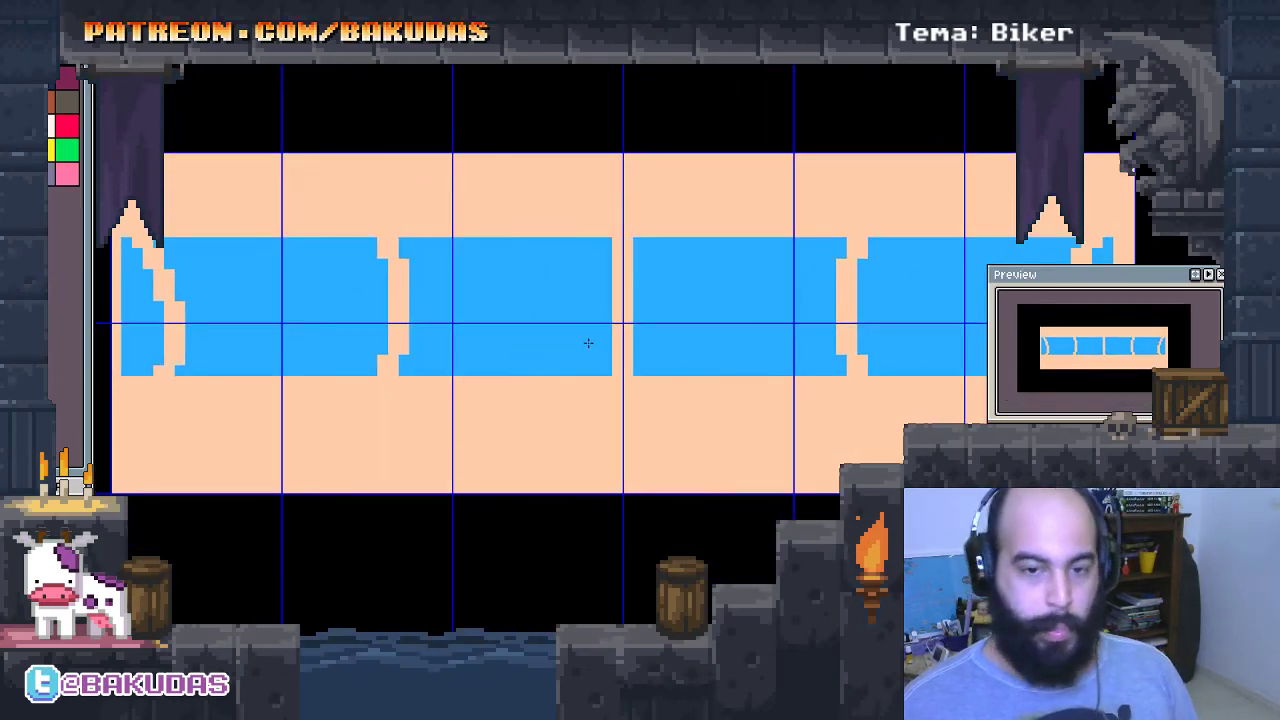
scroll(586, 343, "up", 1)
scroll(594, 343, "up", 1)
left_click_drag(643, 386, 616, 388)
scroll(616, 388, "down", 1)
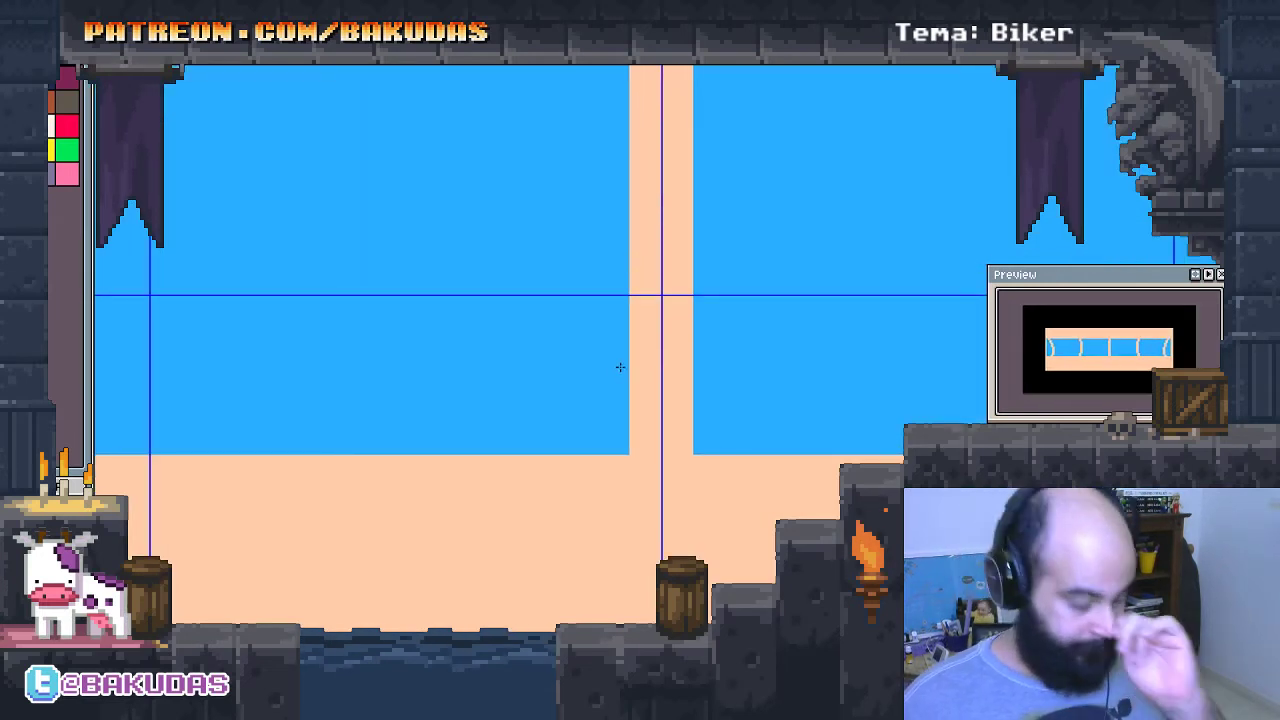
left_click(624, 441)
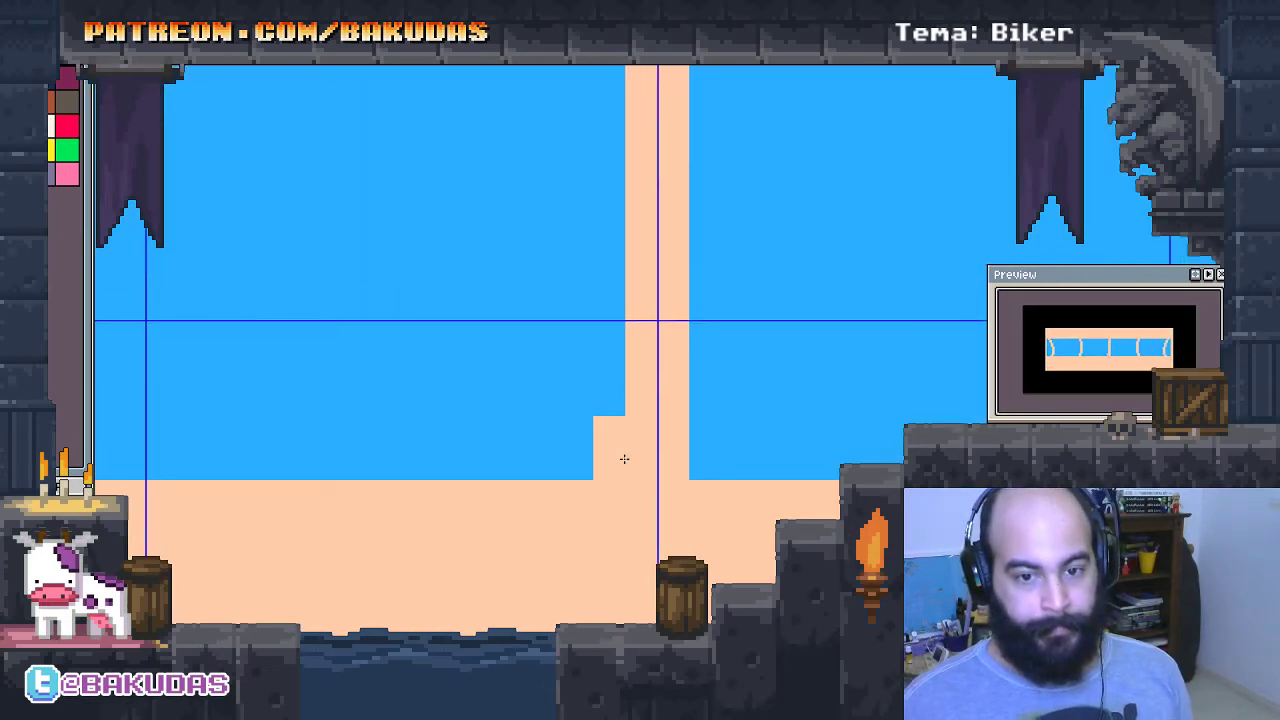
left_click(700, 429)
scroll(636, 307, "up", 3)
left_click(606, 250)
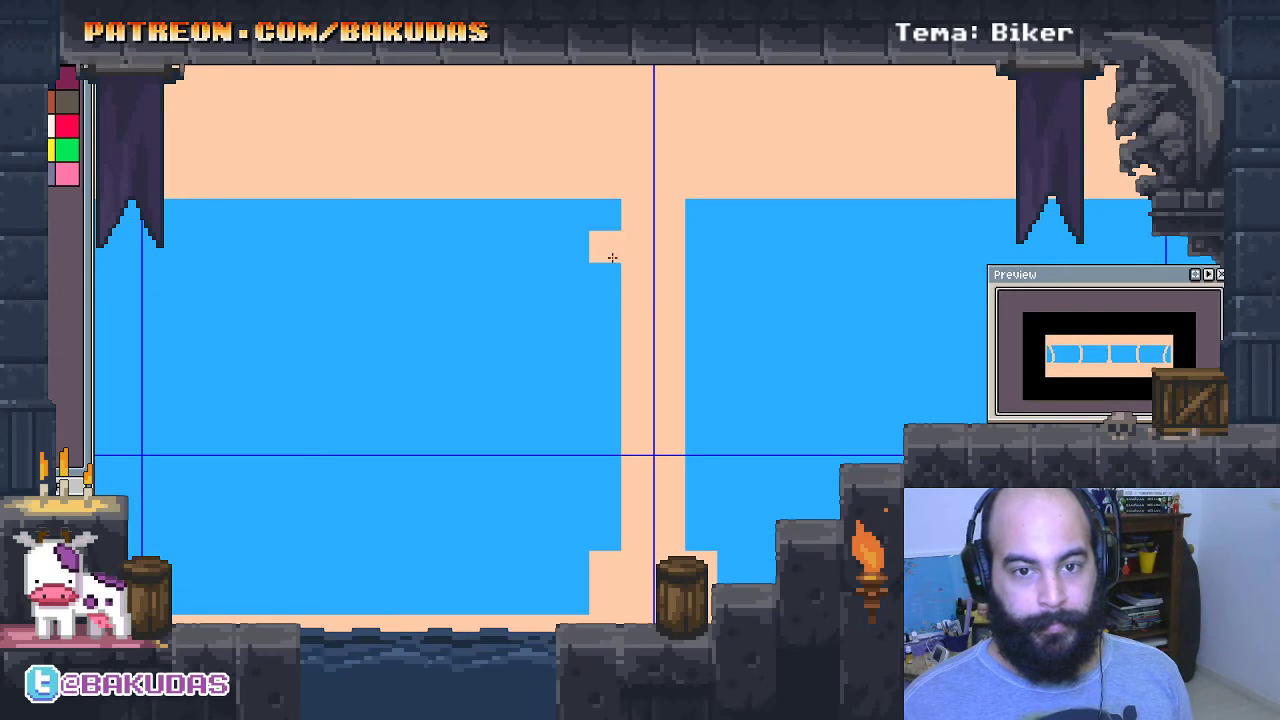
left_click(606, 216)
left_click(700, 216)
left_click(700, 248)
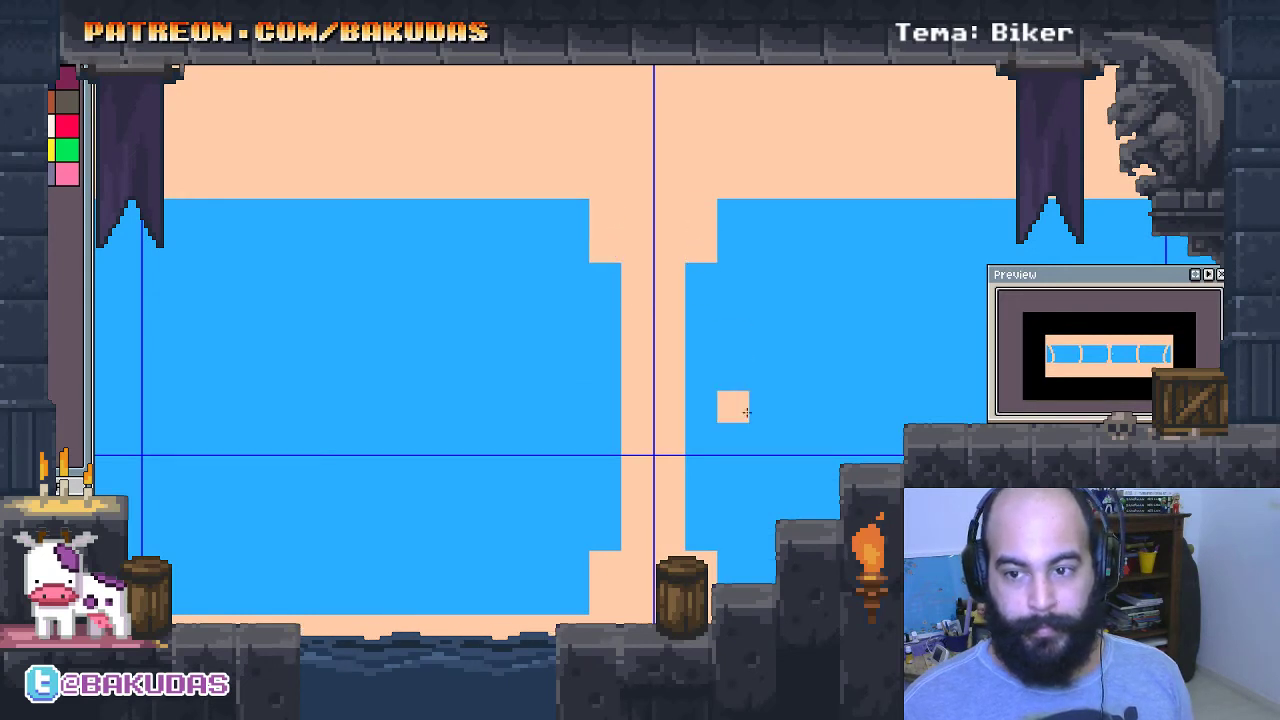
scroll(740, 400, "down", 2)
right_click(693, 370)
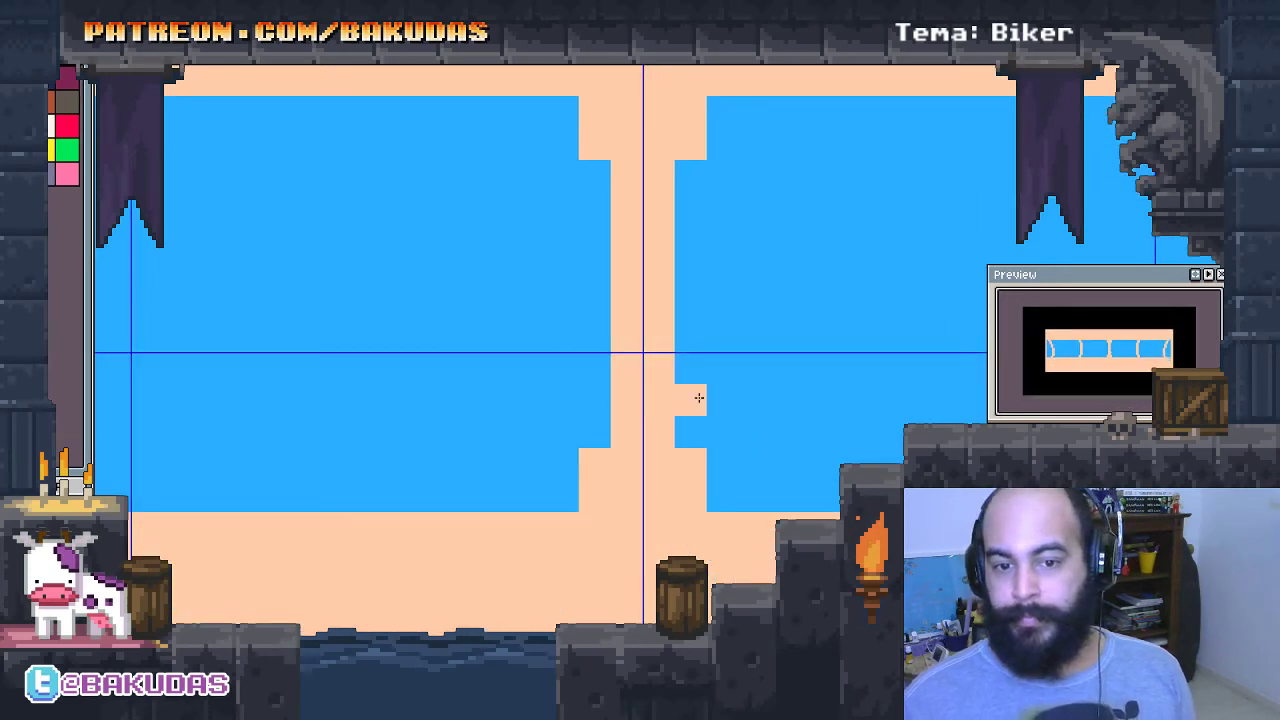
right_click(594, 462)
right_click(690, 462)
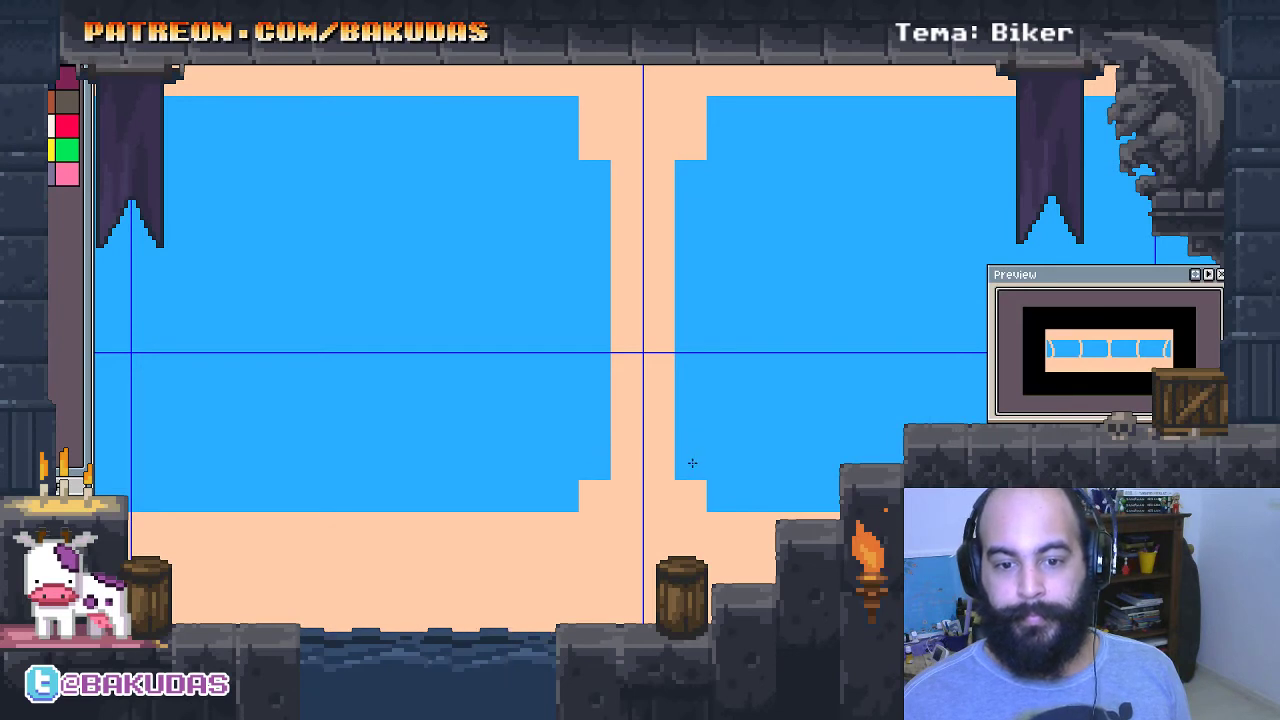
left_click(696, 451)
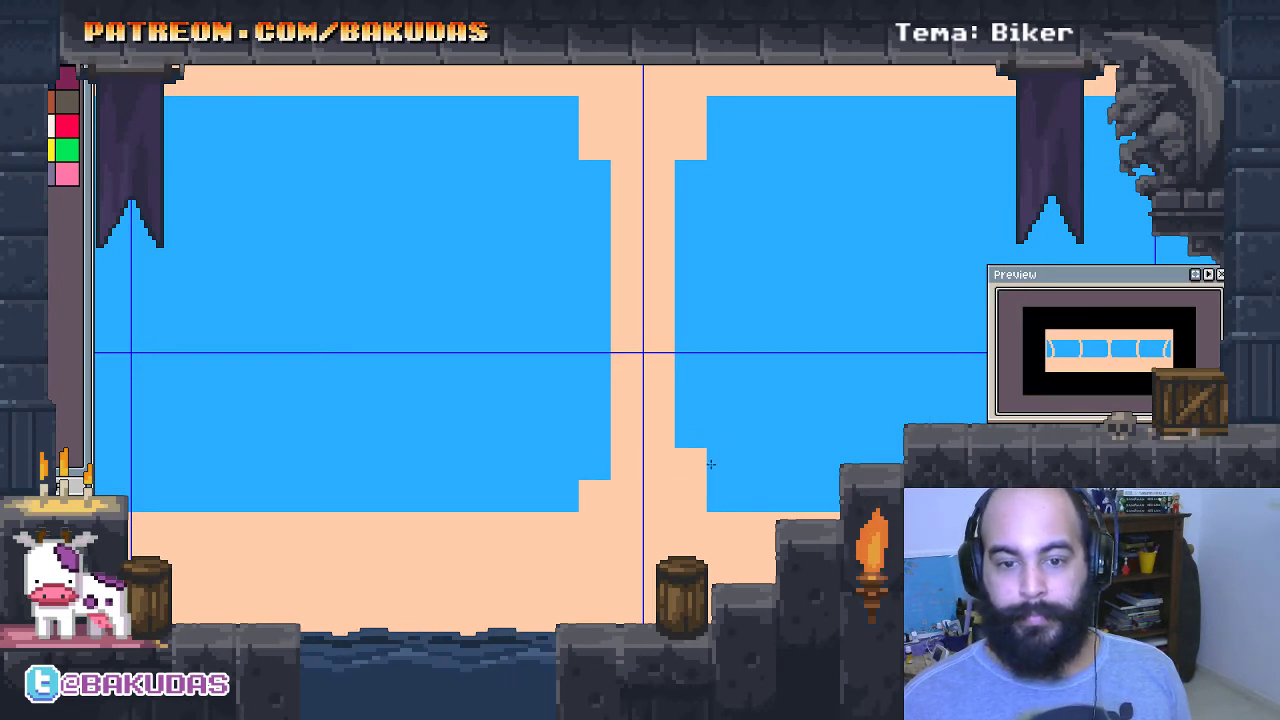
right_click(700, 464)
scroll(745, 430, "up", 1)
right_click(598, 214)
right_click(696, 216)
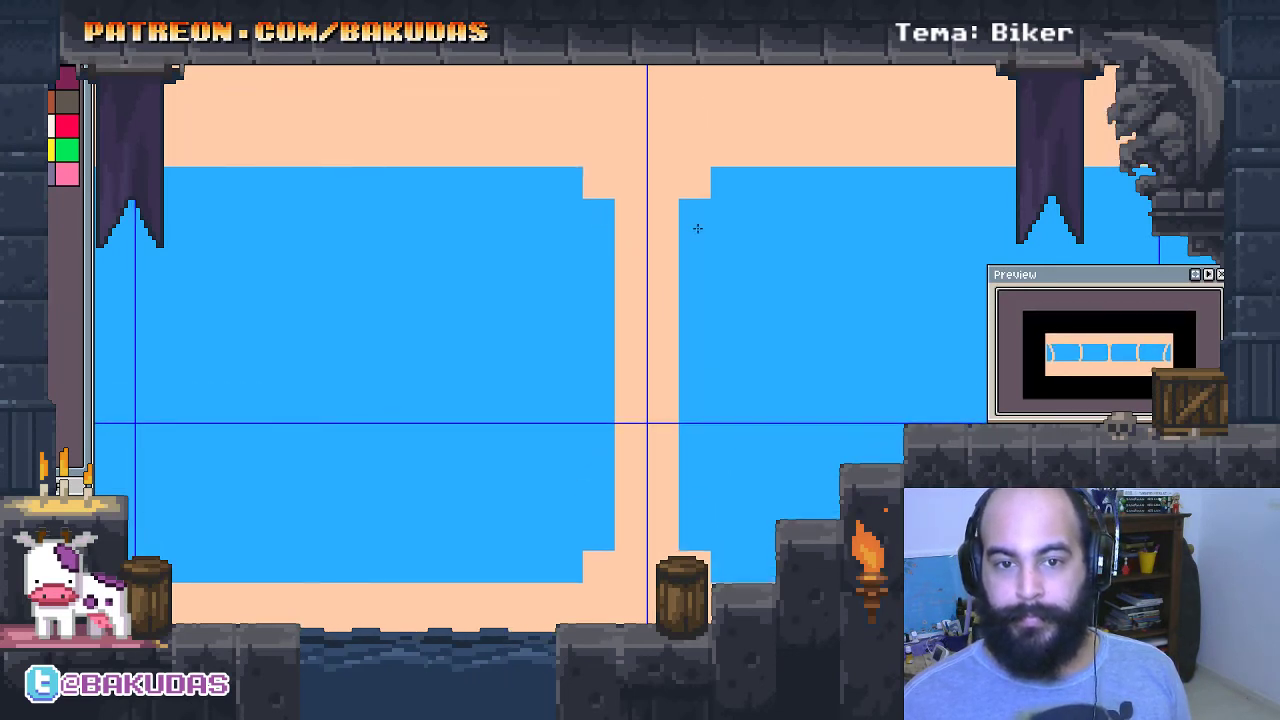
left_click_drag(775, 431, 783, 360)
scroll(843, 403, "up", 1)
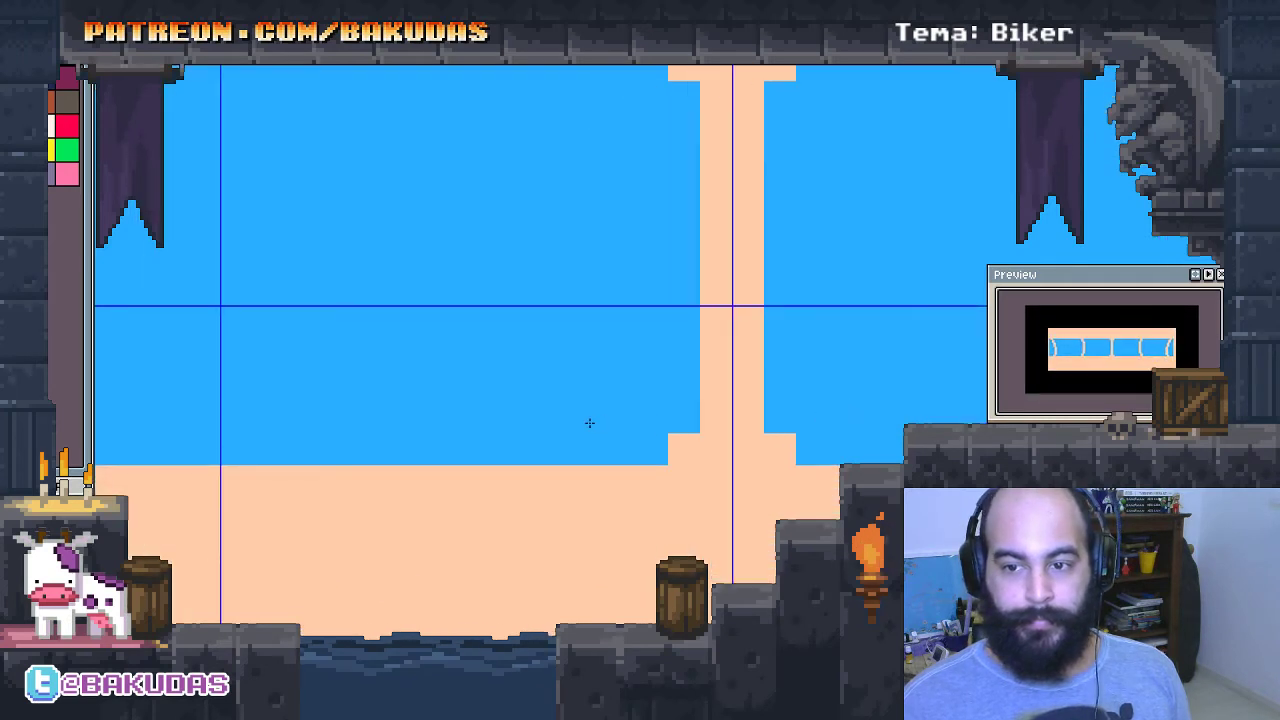
scroll(589, 423, "down", 2)
left_click_drag(311, 428, 563, 423)
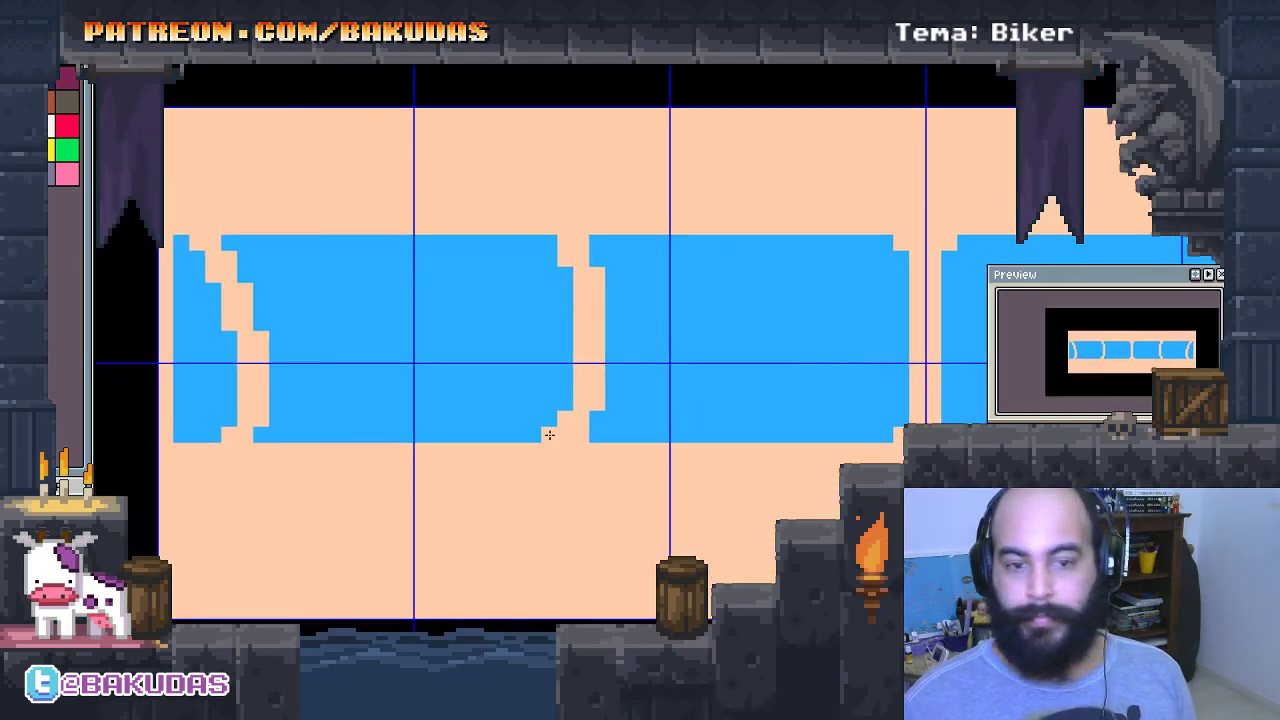
left_click_drag(712, 461, 673, 458)
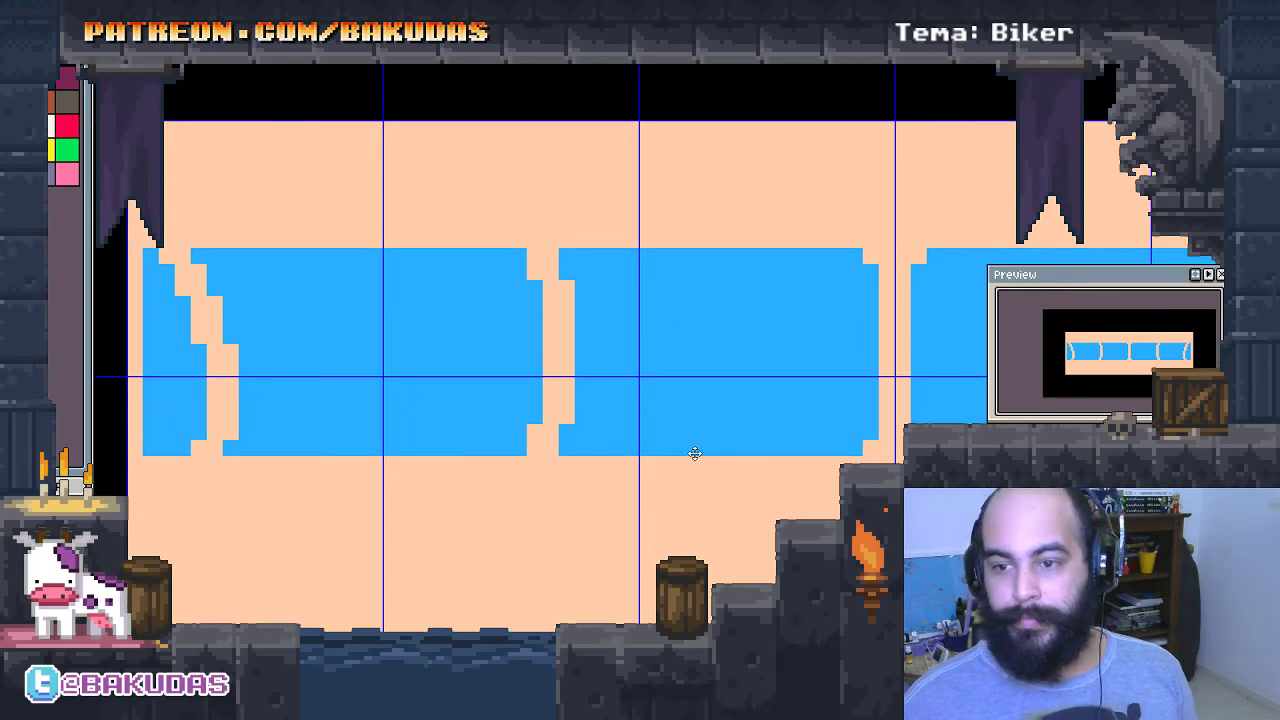
scroll(665, 448, "down", 3)
scroll(540, 385, "up", 1)
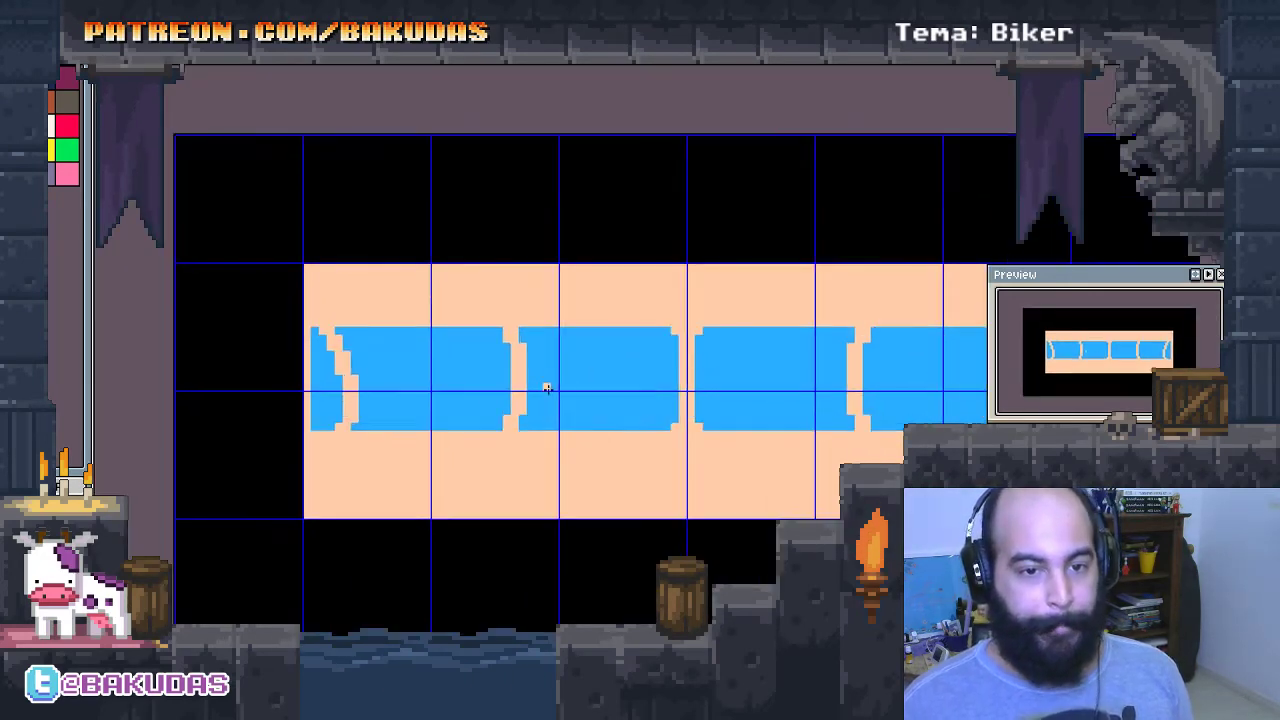
scroll(545, 388, "up", 1)
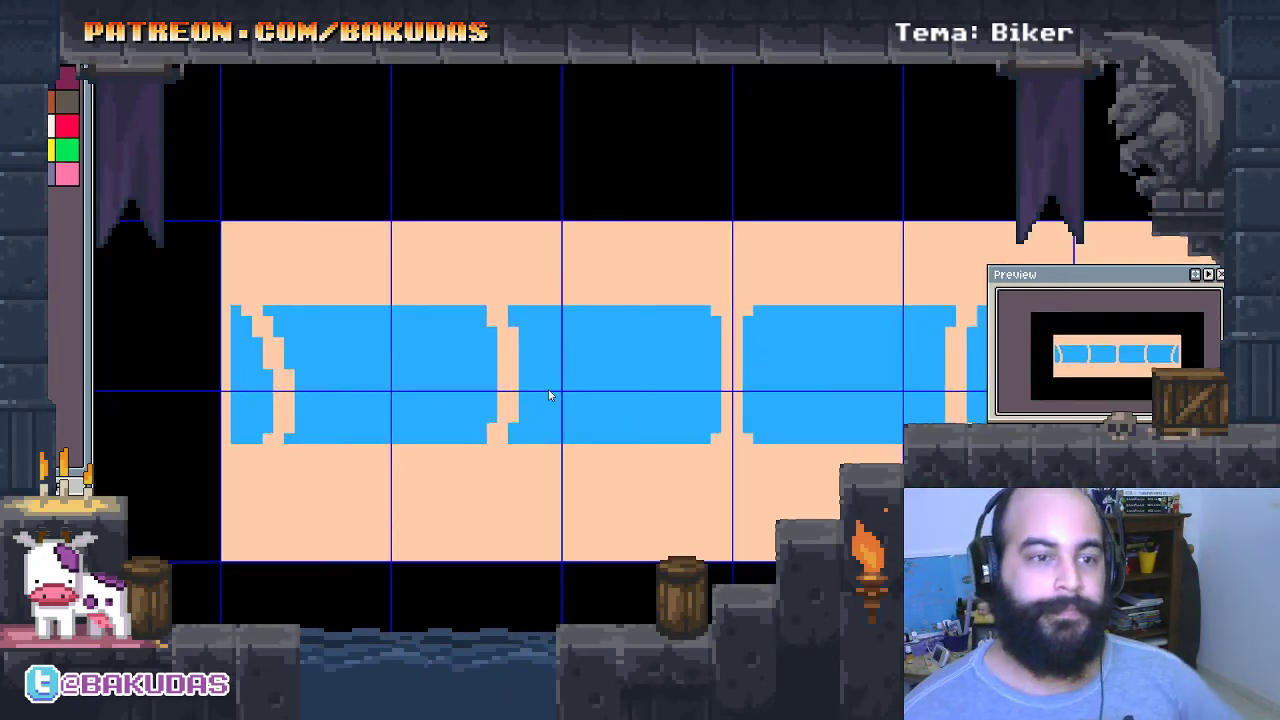
scroll(381, 273, "down", 1)
scroll(240, 251, "up", 1)
scroll(496, 374, "down", 1)
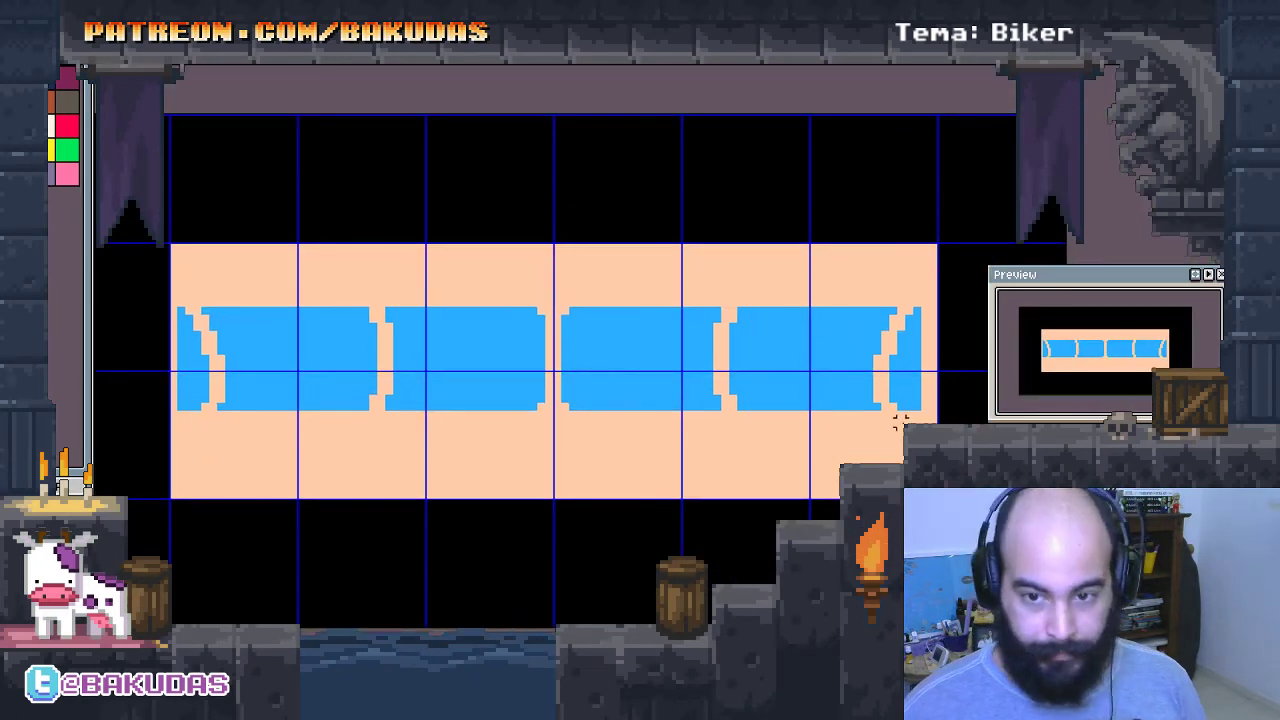
Nudge the whole blue window strip higher on the train body.
left_click_drag(920, 410, 175, 305)
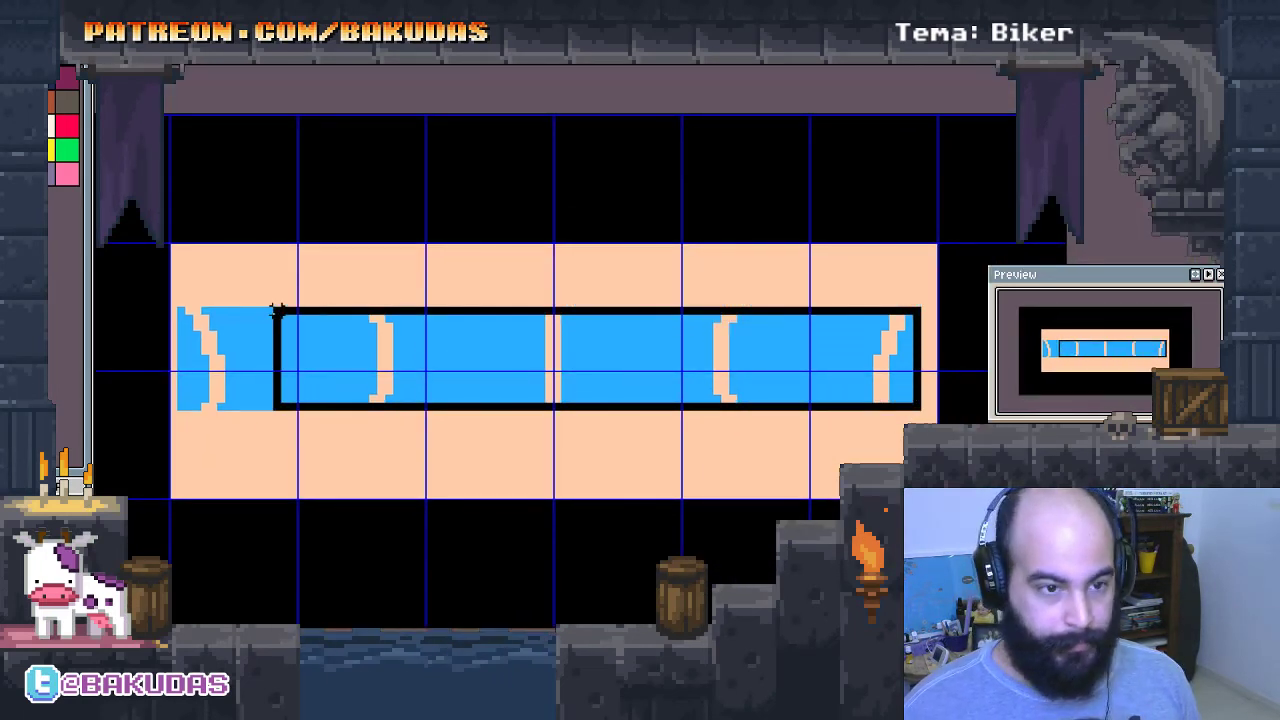
key("Up")
key("Up")
key("Up")
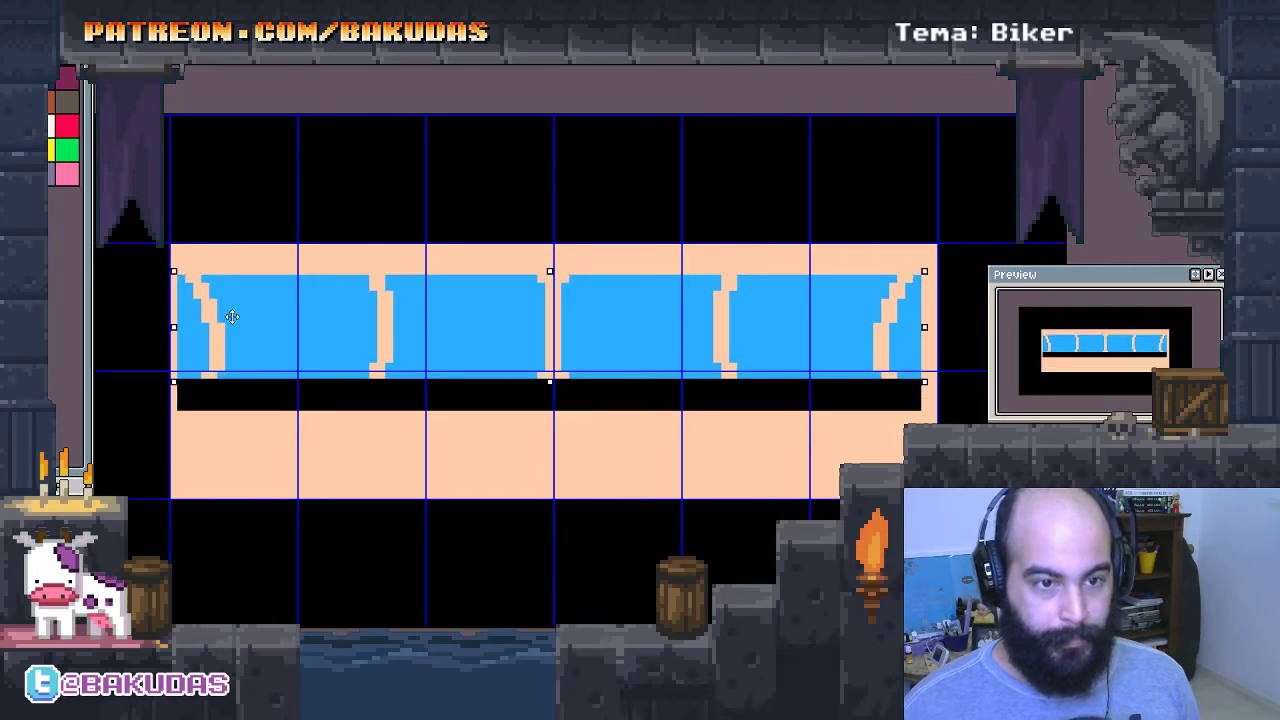
left_click_drag(232, 317, 230, 322)
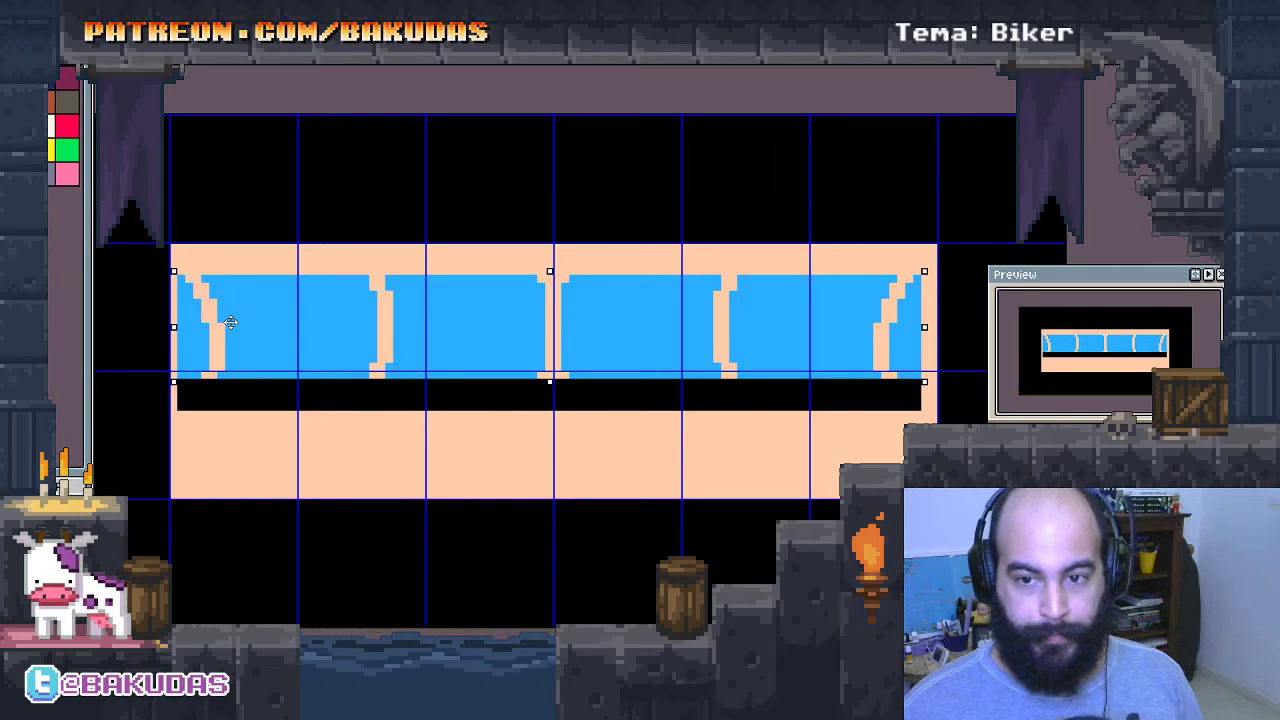
key("ctrl+d")
scroll(777, 382, "up", 1)
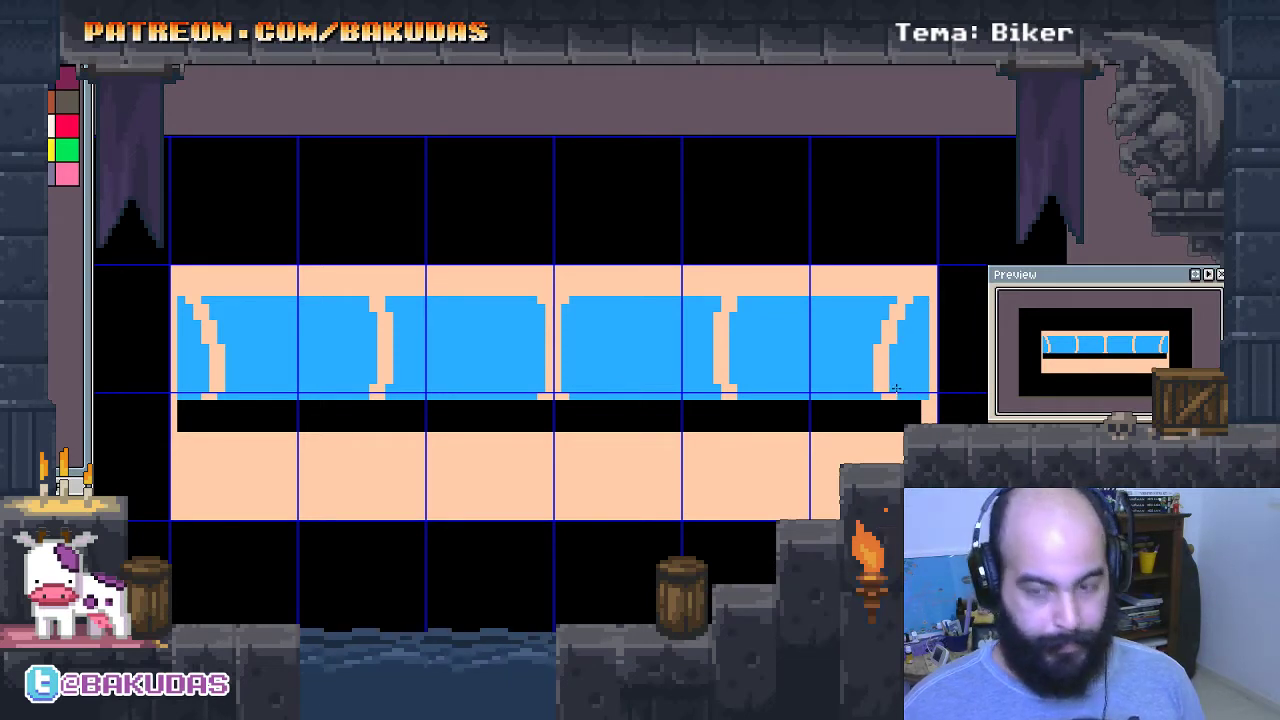
Paint over the black line in the right window and fill the gap below with peach.
left_click_drag(908, 396, 869, 293)
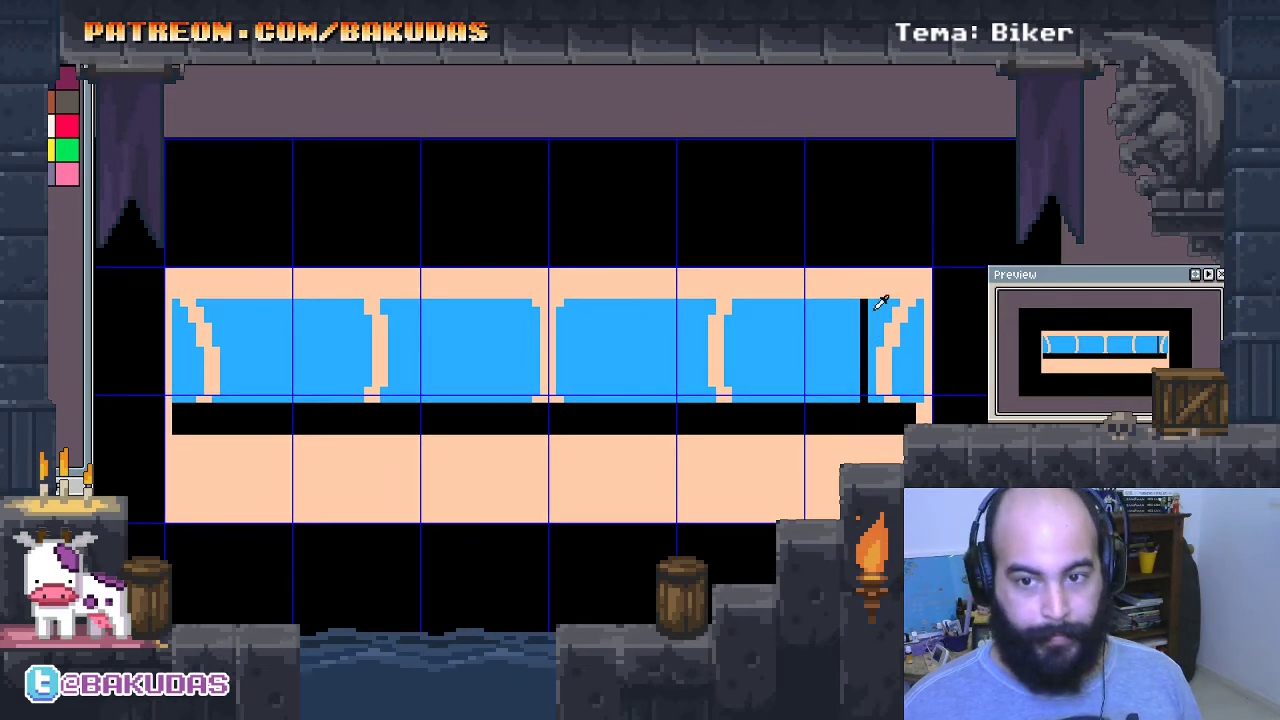
left_click(867, 327)
key("ctrl+z")
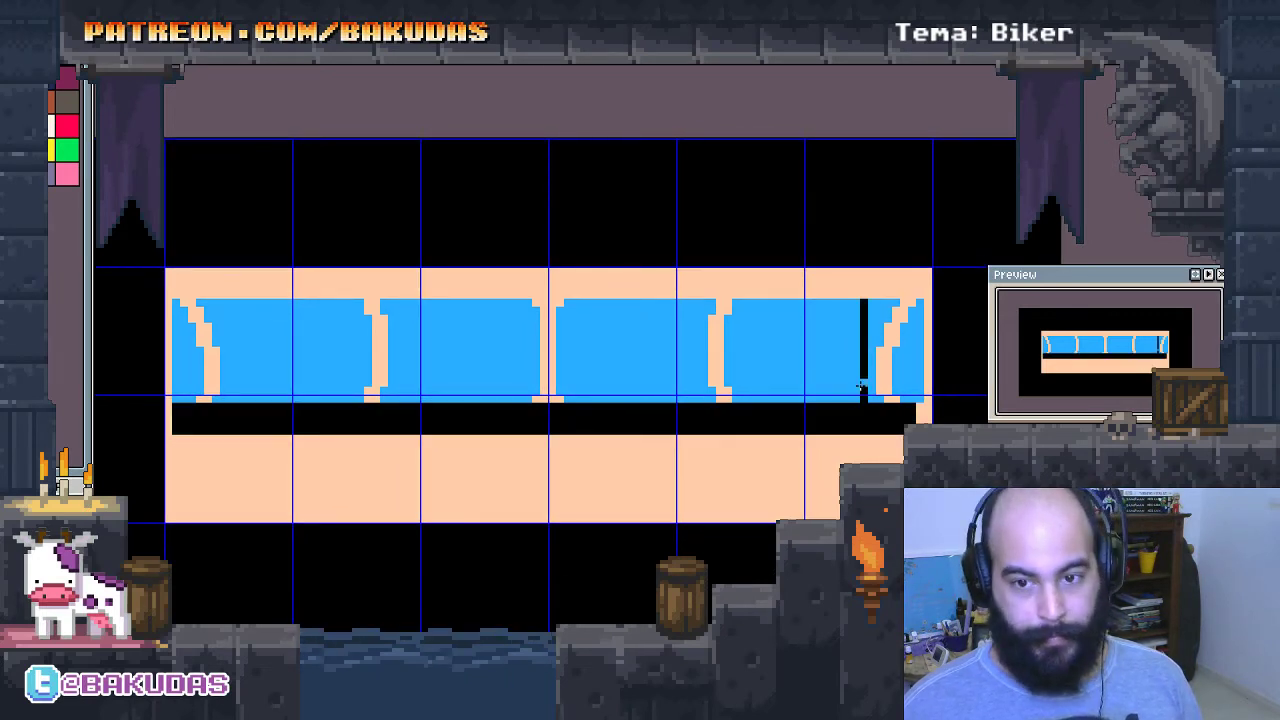
left_click_drag(862, 396, 864, 304)
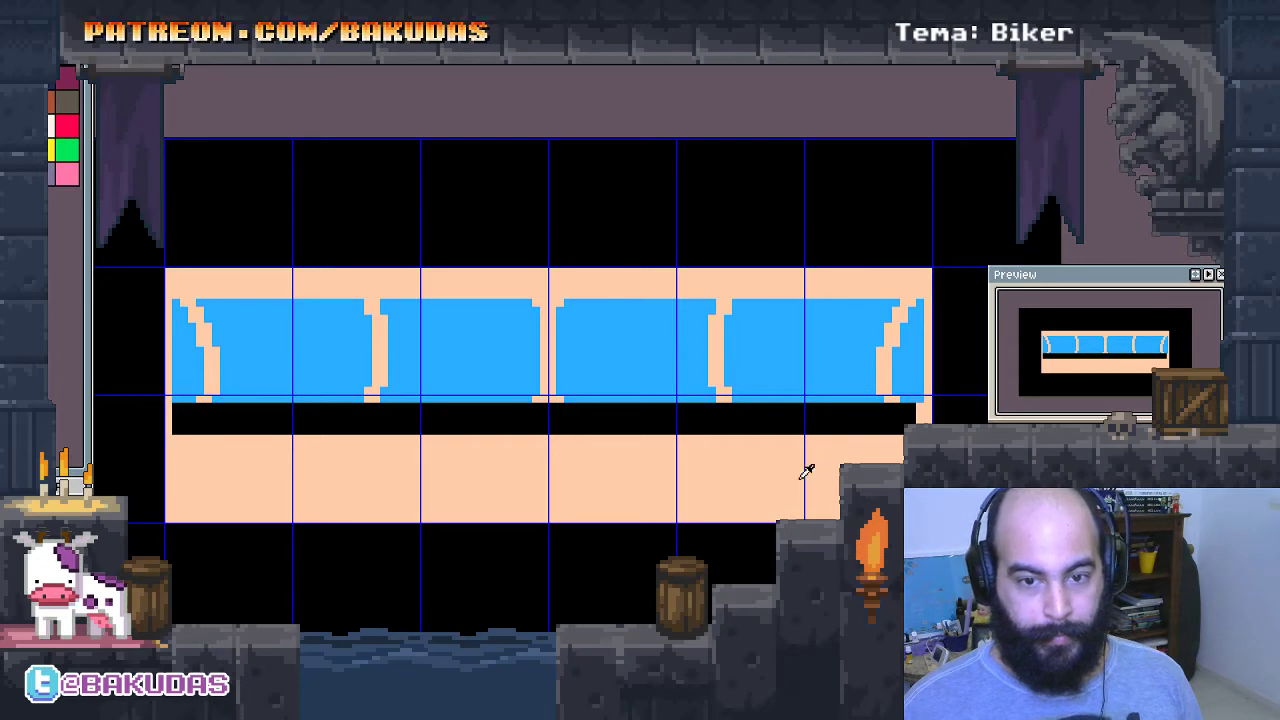
left_click(612, 428)
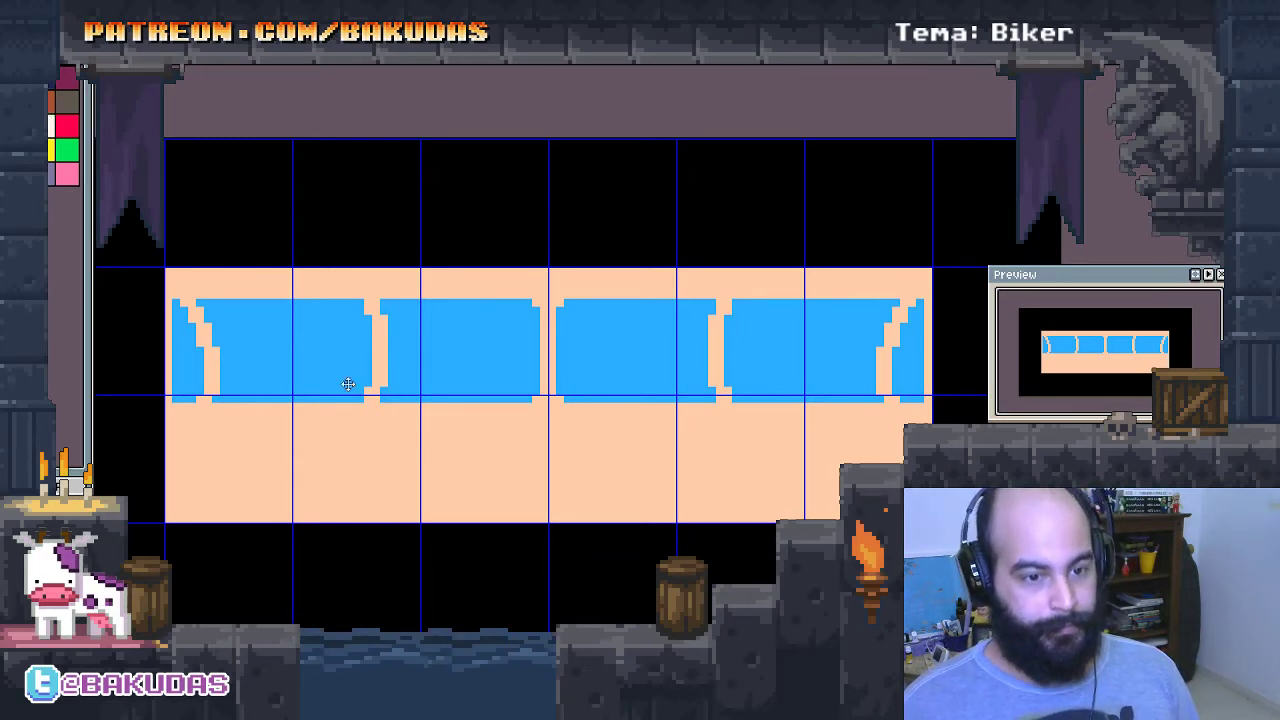
Fill the lower train body beneath the windows with a solid brown rectangle.
left_click_drag(351, 382, 357, 388)
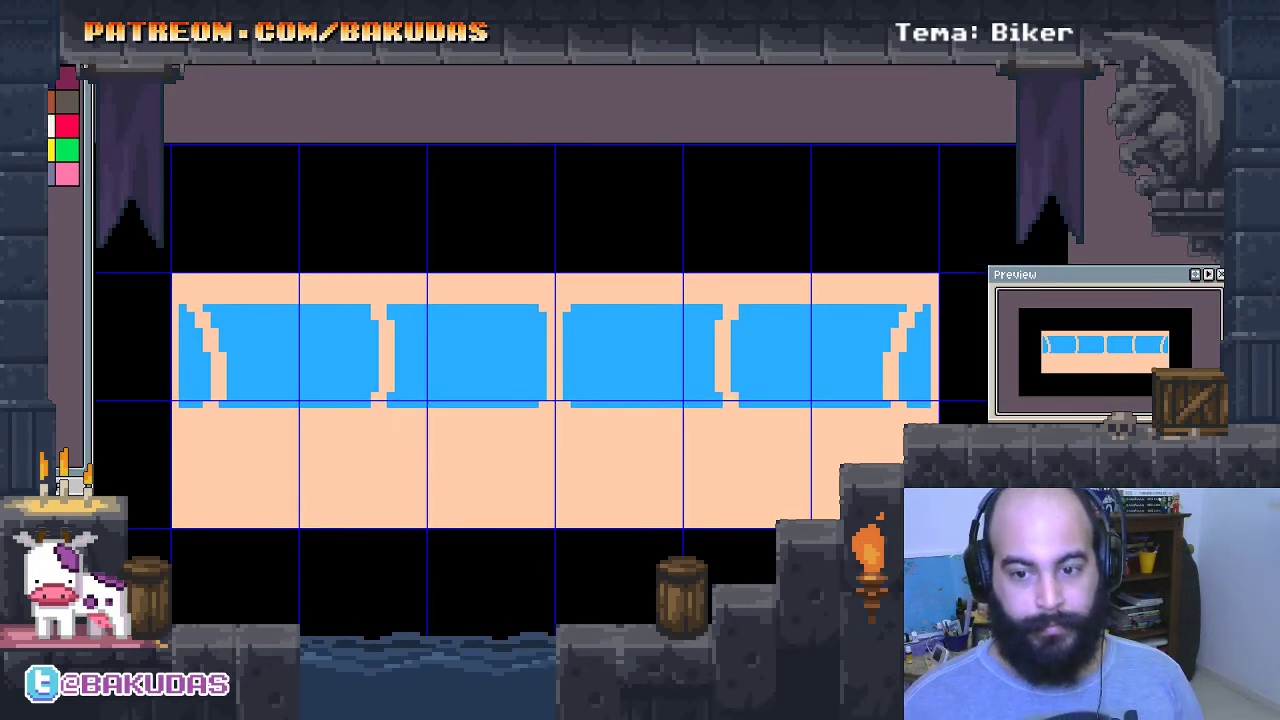
left_click_drag(935, 521, 177, 463)
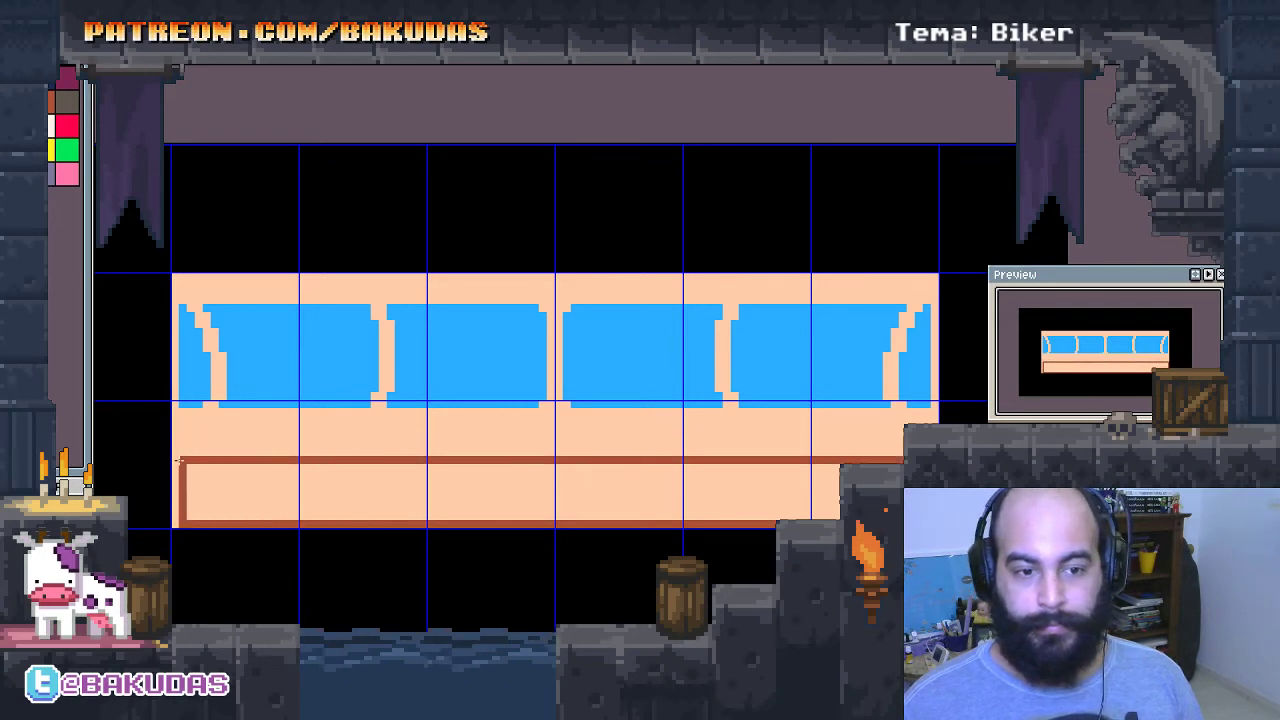
left_click(349, 464)
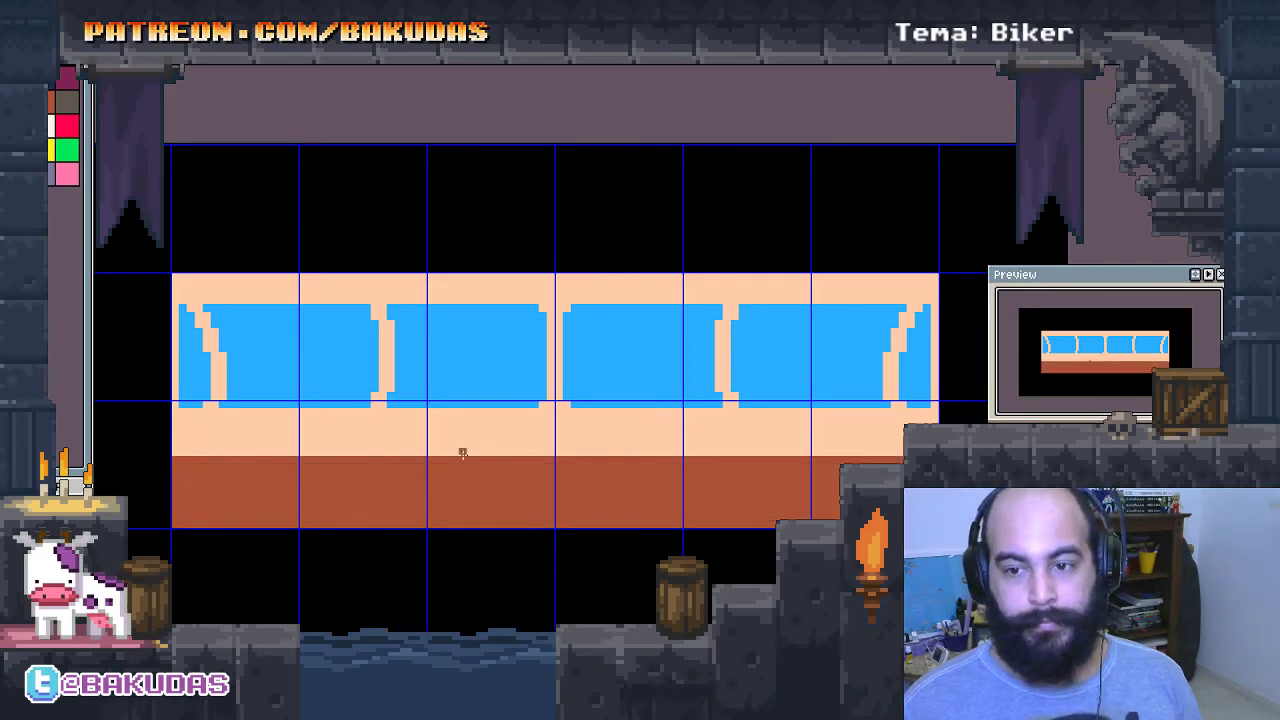
scroll(214, 386, "up", 1)
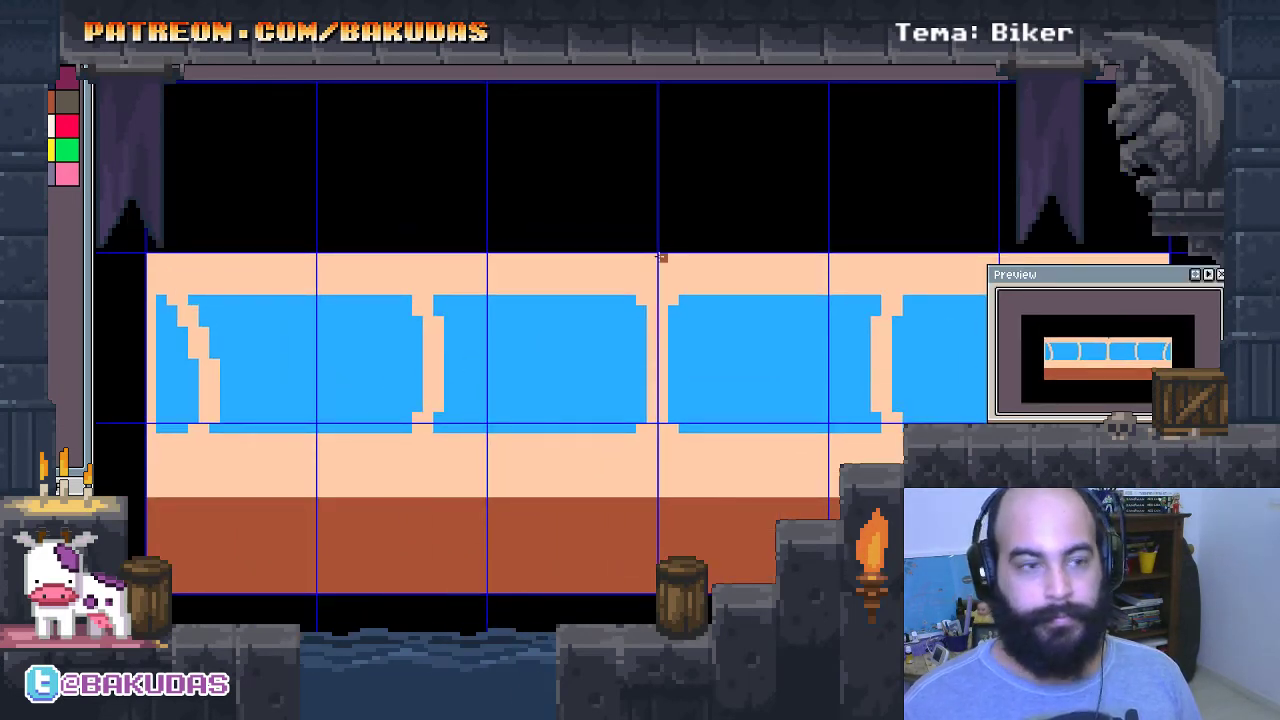
left_click(62, 105)
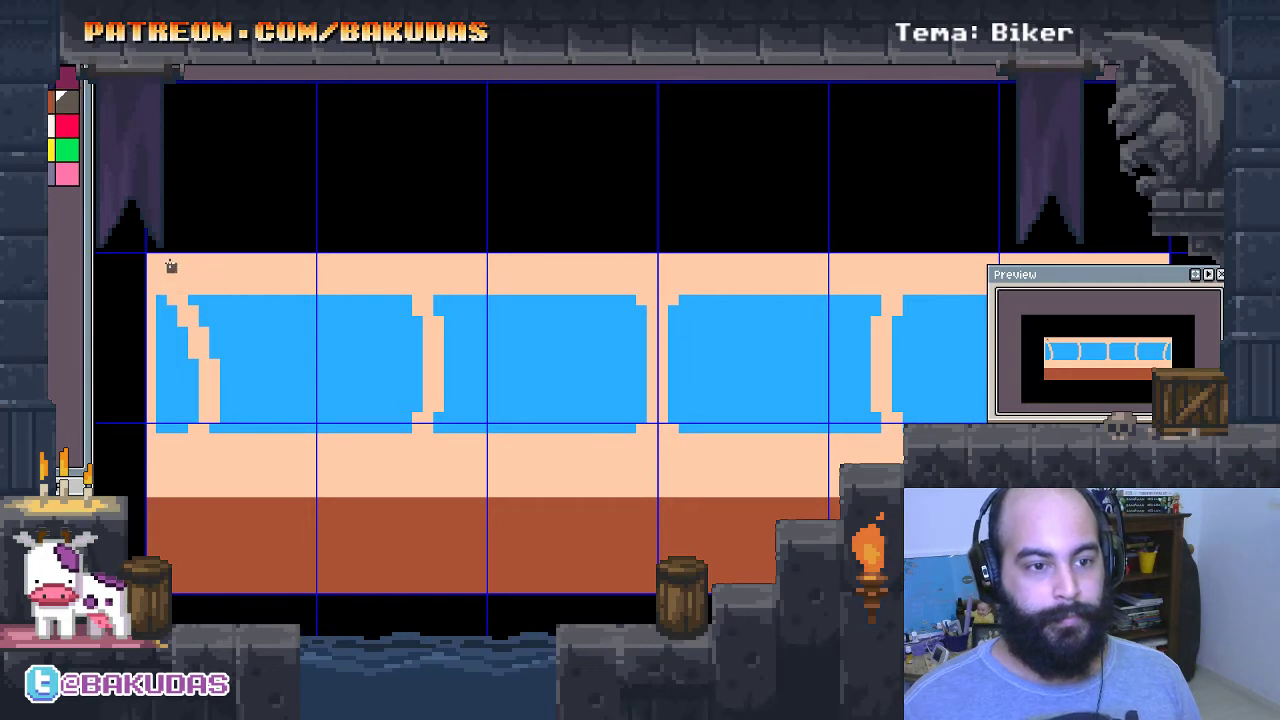
Draw a dark block at the roof's left end and copy it rightward along the roof.
left_click_drag(160, 257, 212, 281)
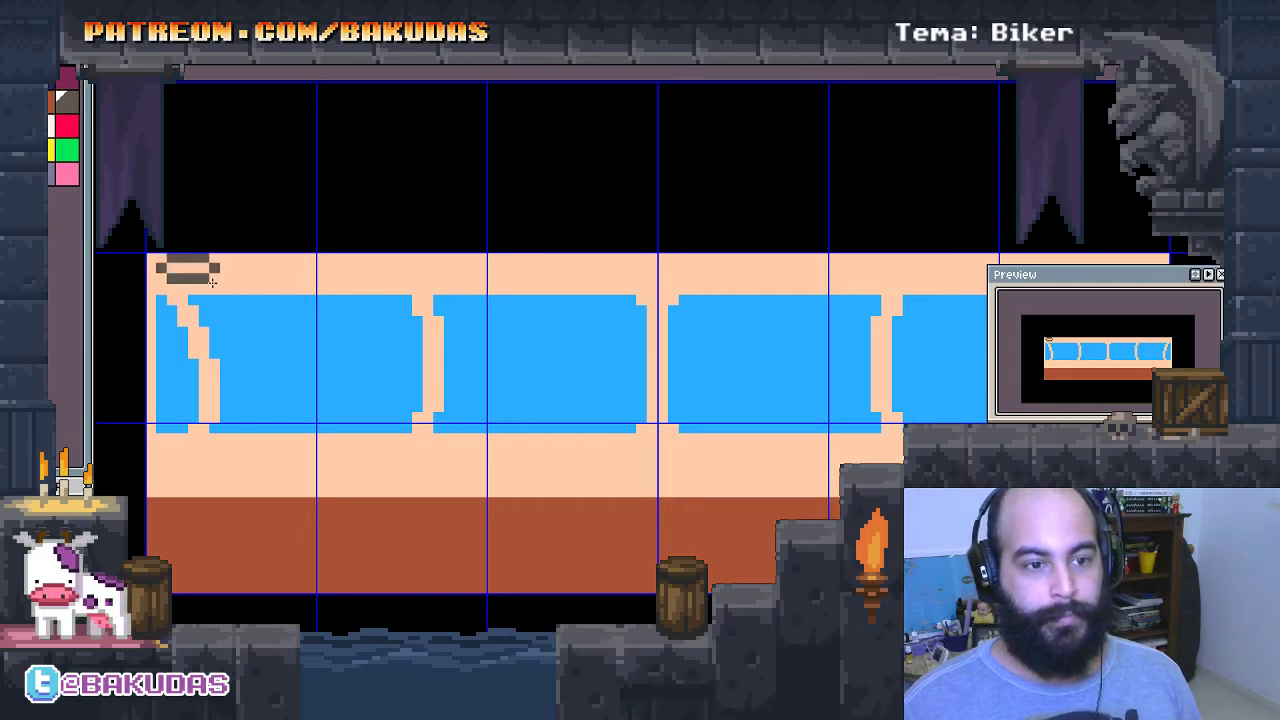
left_click_drag(286, 306, 274, 328)
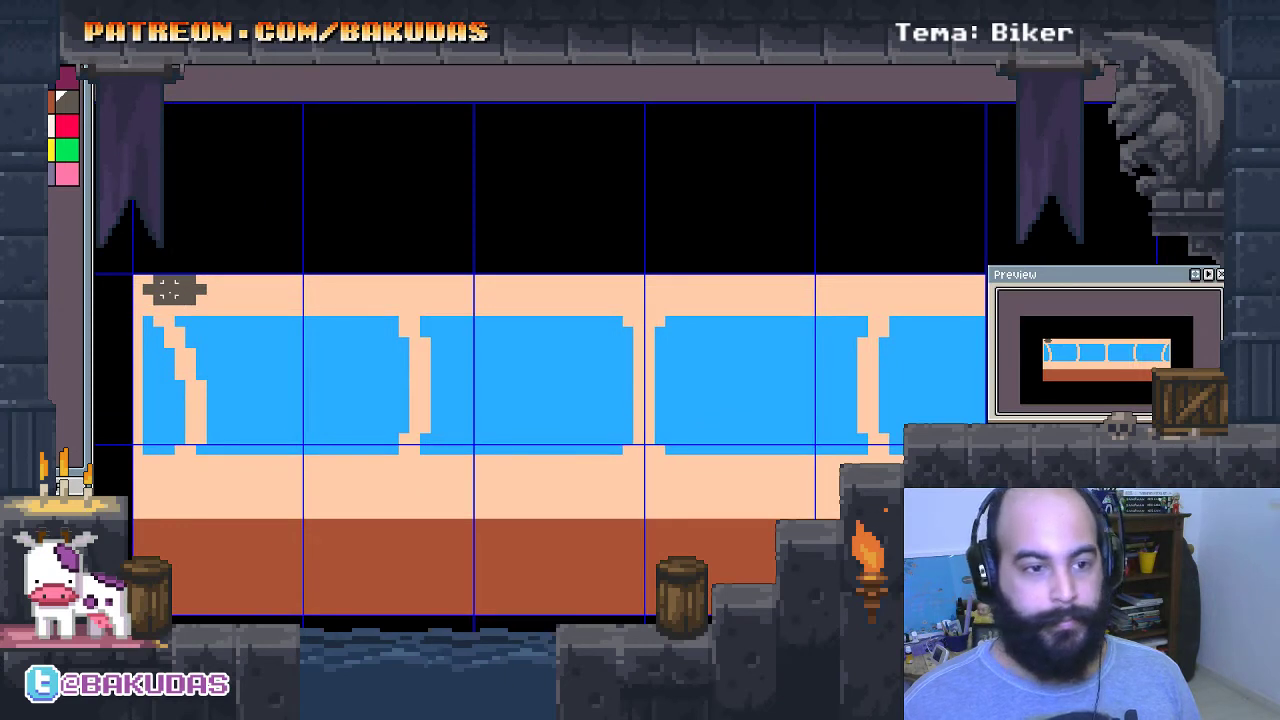
left_click_drag(172, 291, 263, 294)
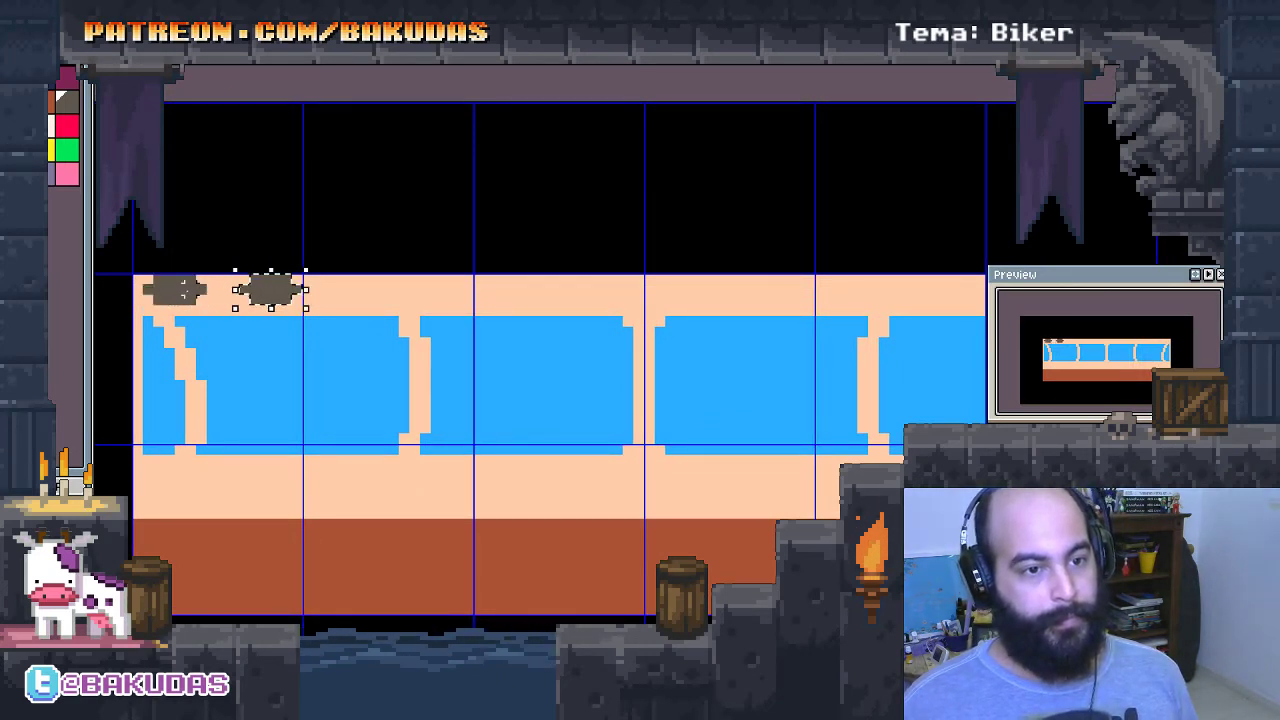
left_click(182, 290)
left_click(265, 290, "shift")
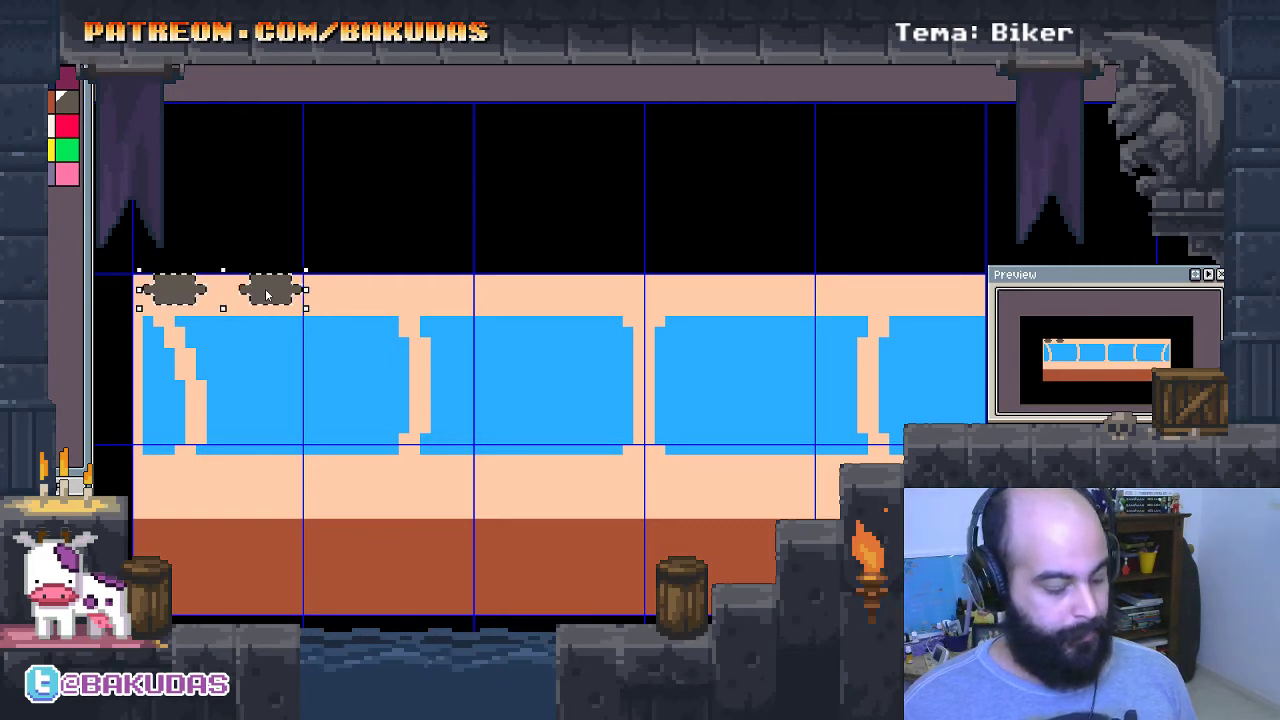
left_click_drag(175, 296, 365, 298)
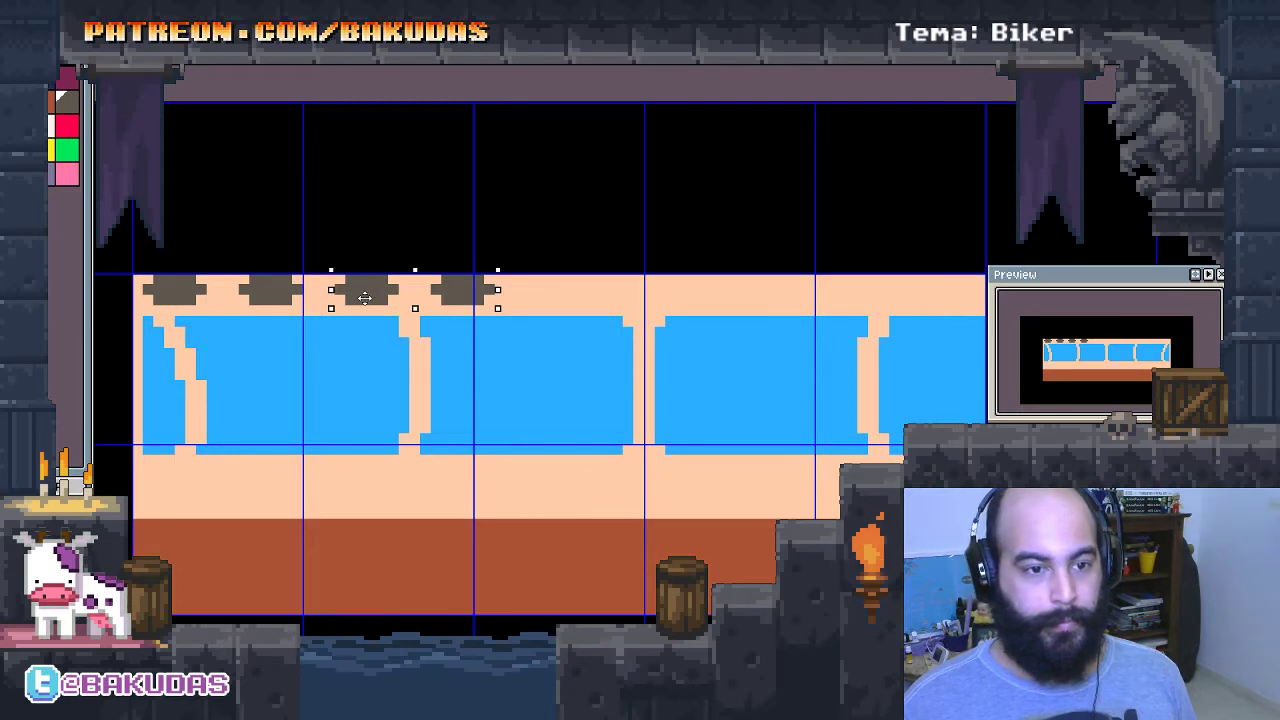
Extend the row of evenly spaced dark blocks to the roof's right end.
left_click_drag(414, 316, 278, 398)
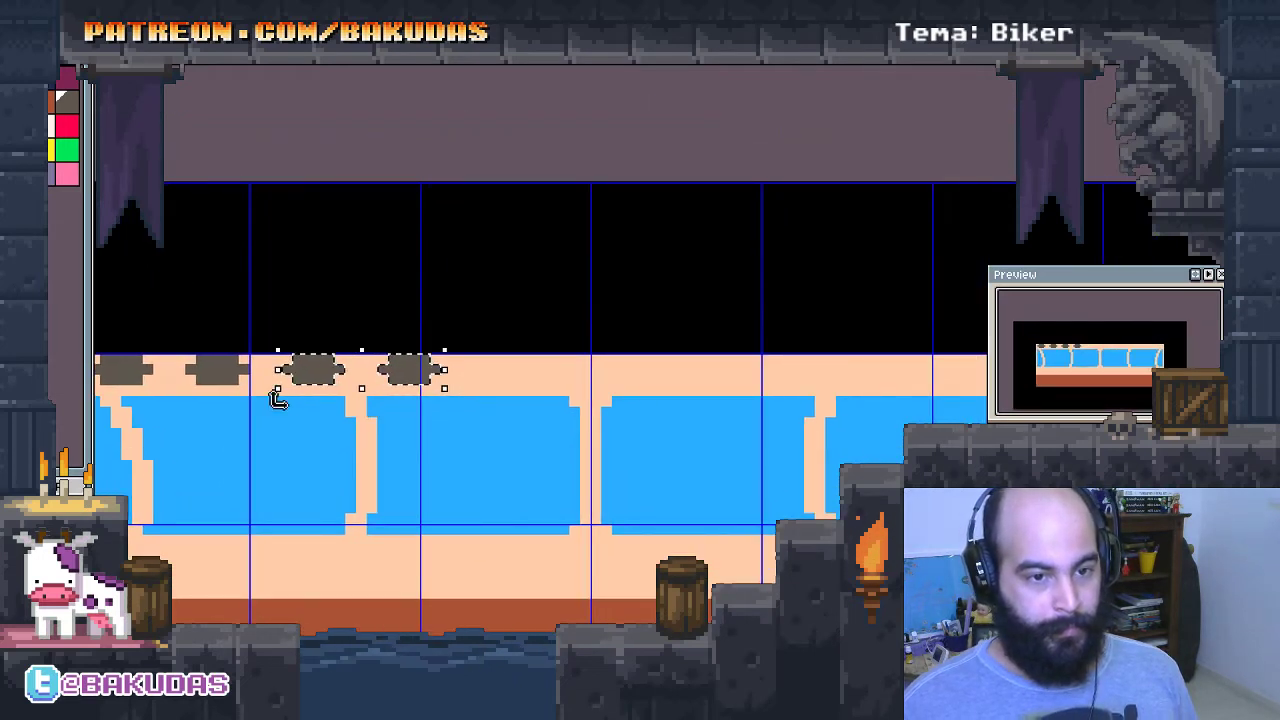
left_click(213, 370, "shift")
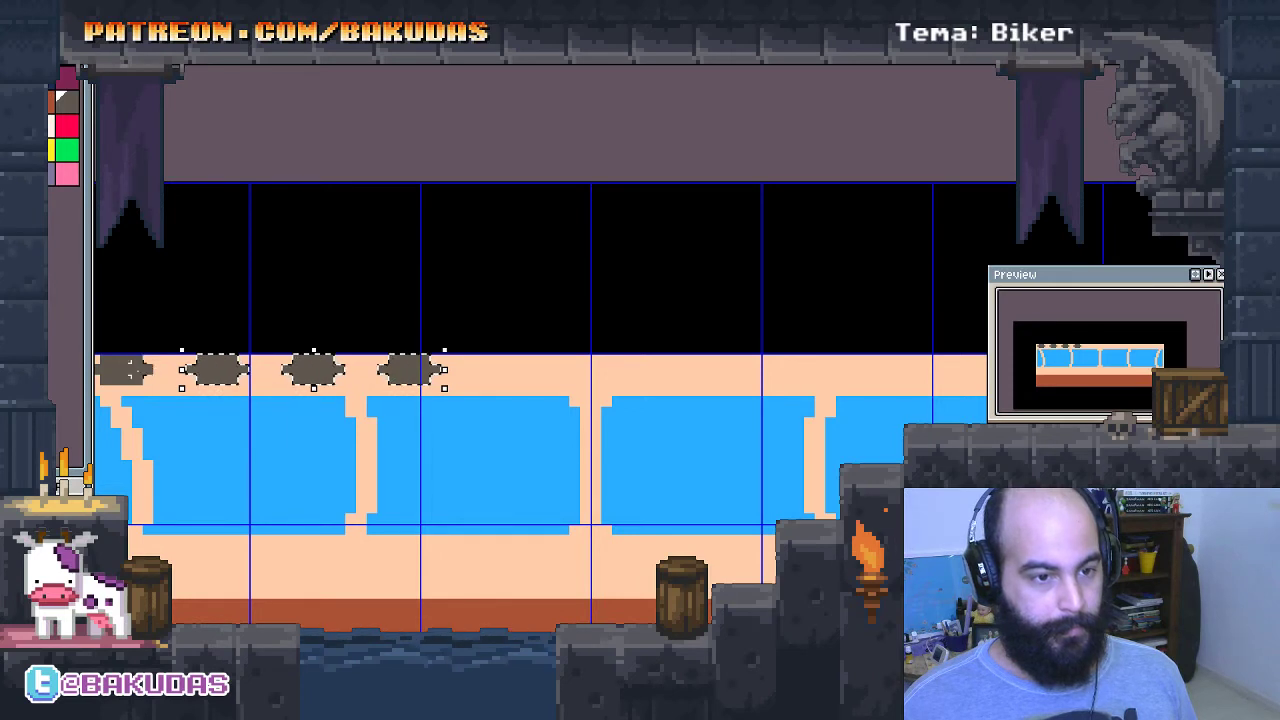
mouse_move(213, 370)
left_mouse_down()
mouse_move(168, 373)
mouse_move(422, 373)
left_mouse_up()
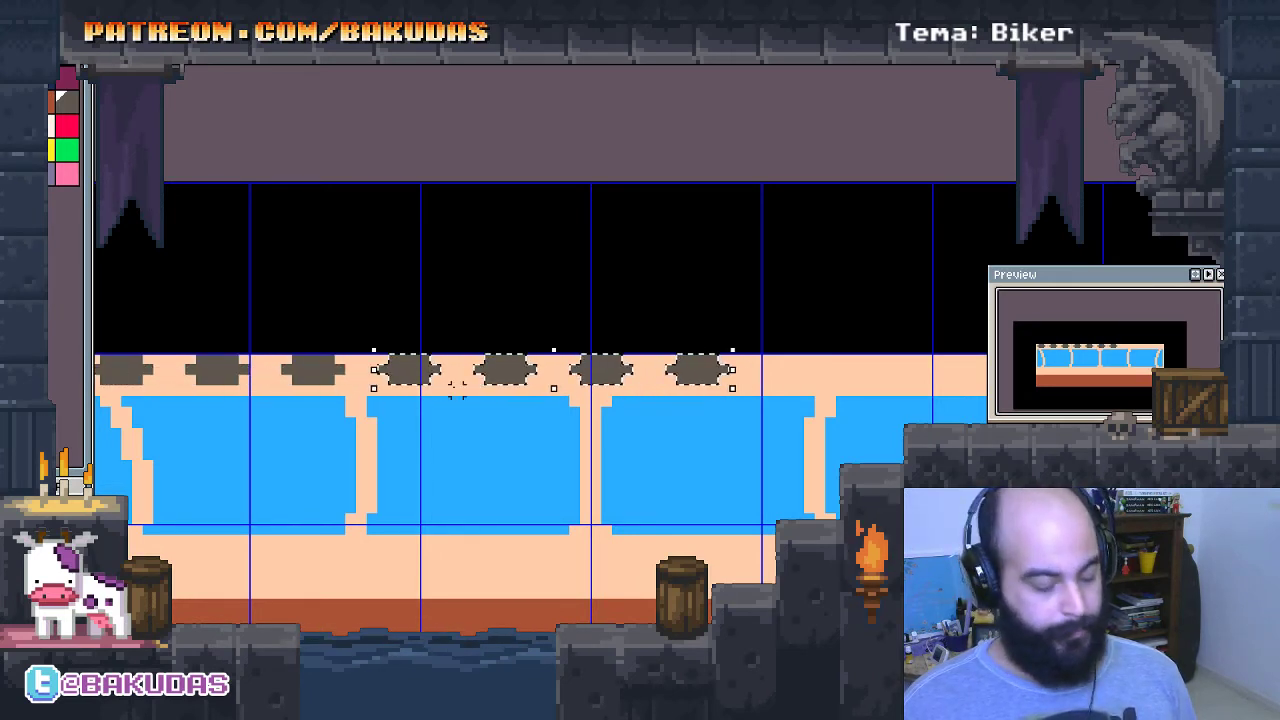
left_click_drag(420, 380, 695, 371)
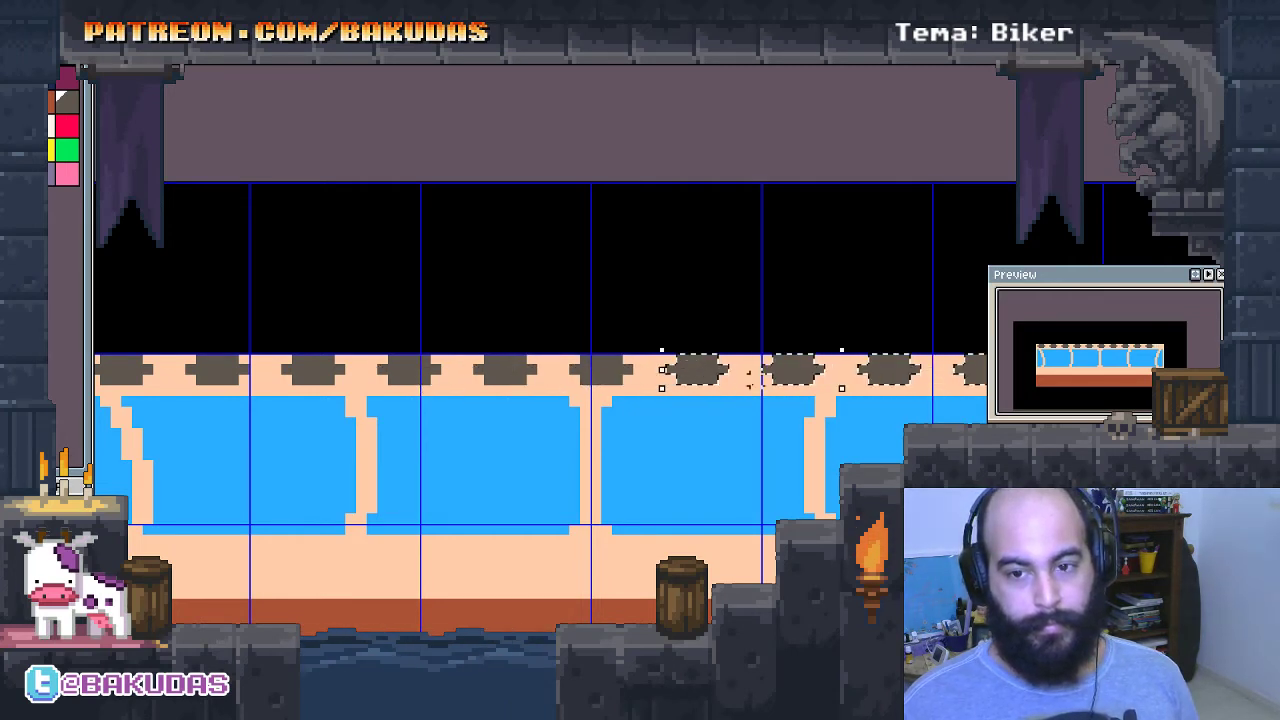
key("ctrl+z")
key("ctrl+z")
key("ctrl+z")
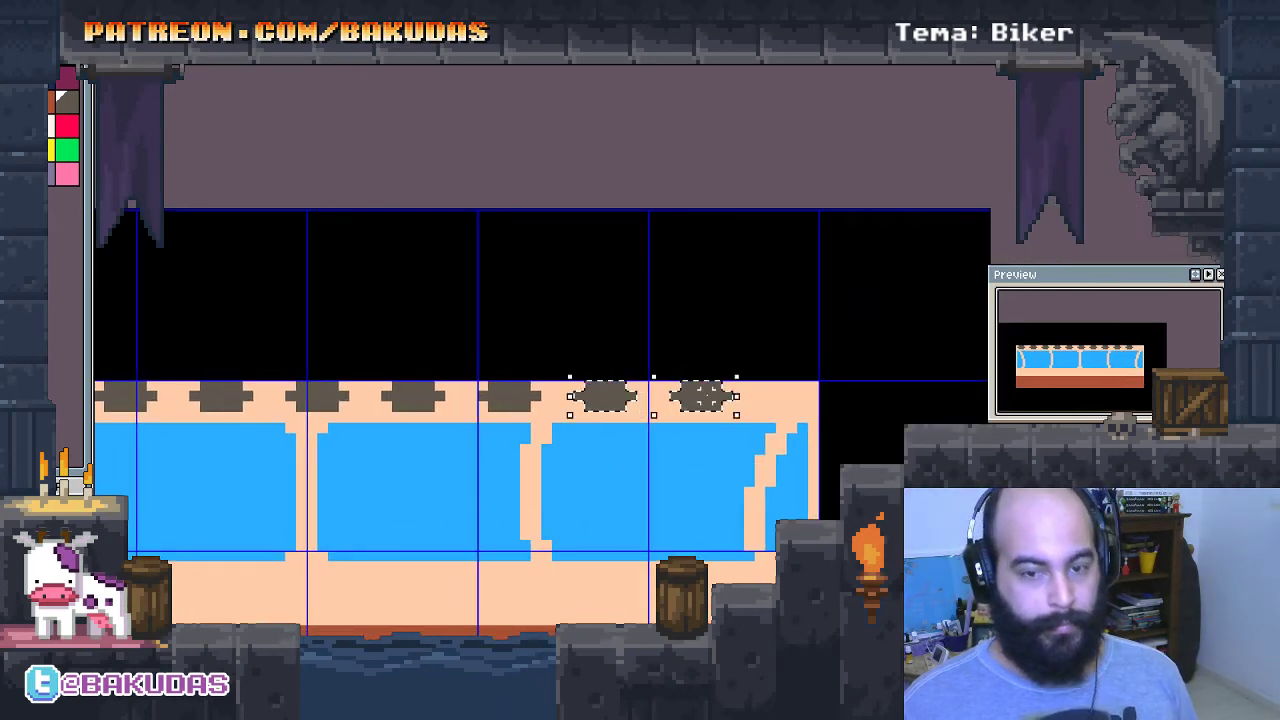
key("ctrl+v")
left_click_drag(685, 396, 694, 396)
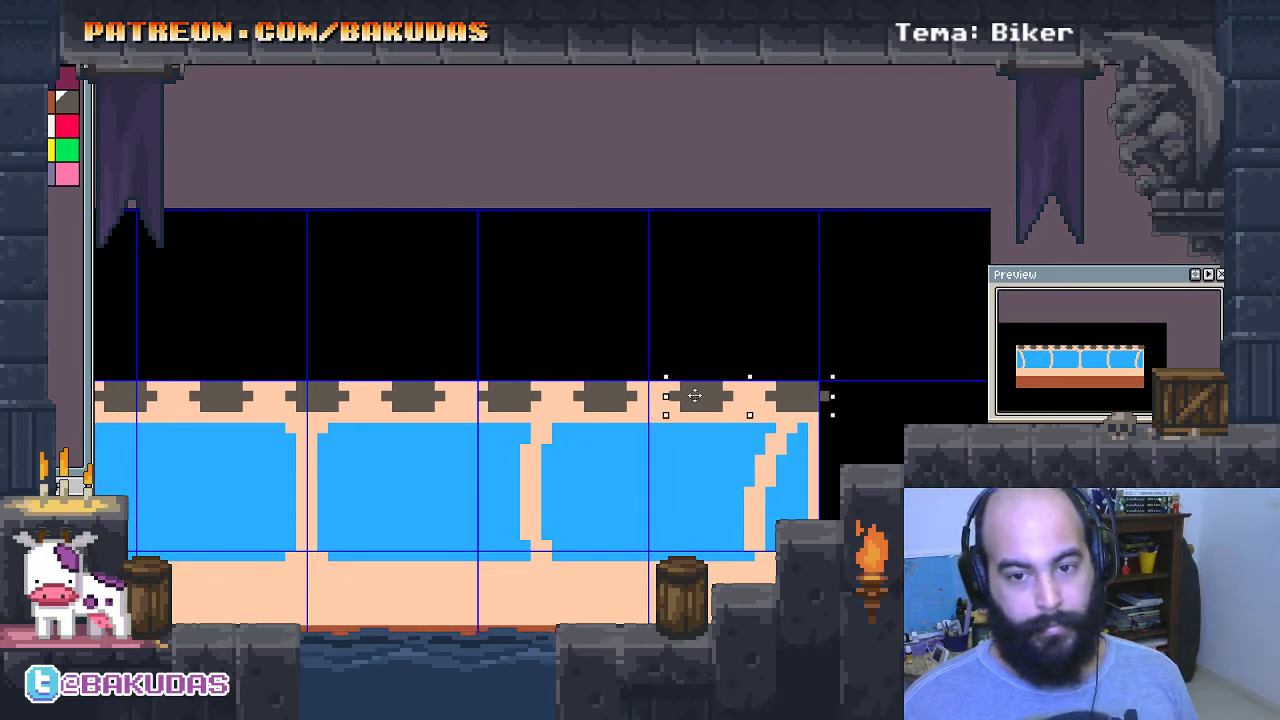
key("Return")
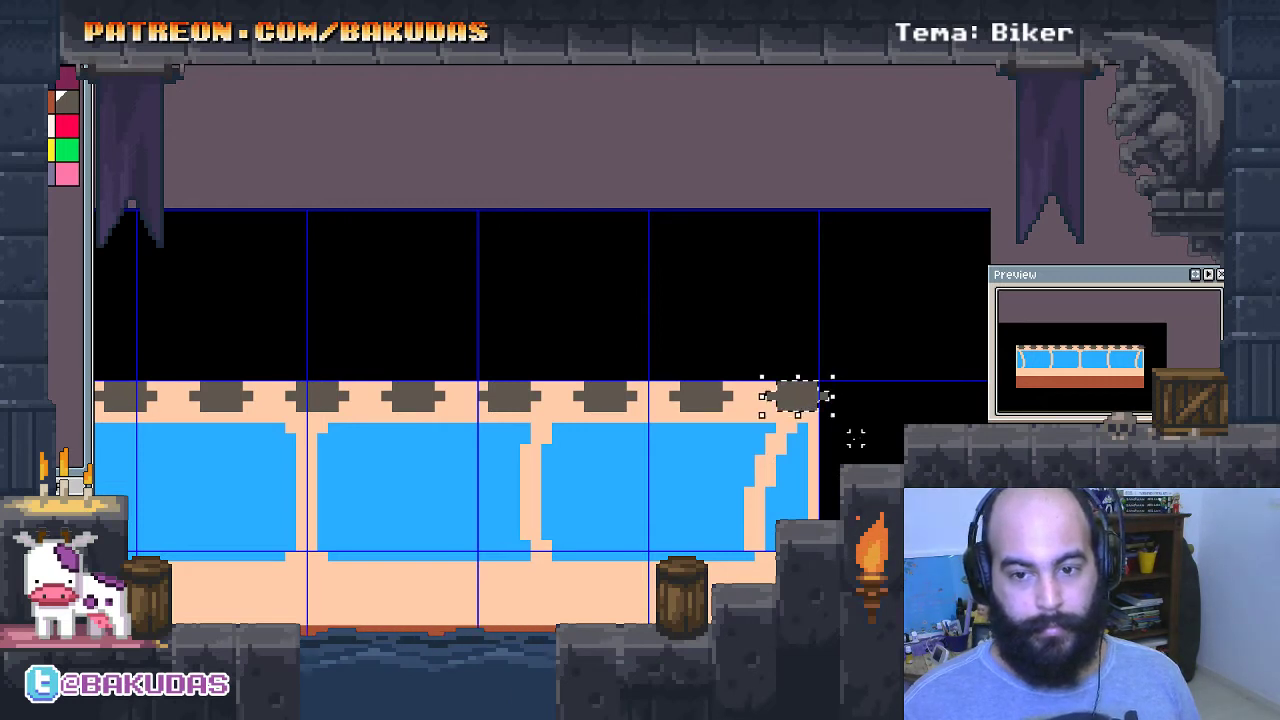
left_click_drag(845, 438, 850, 437)
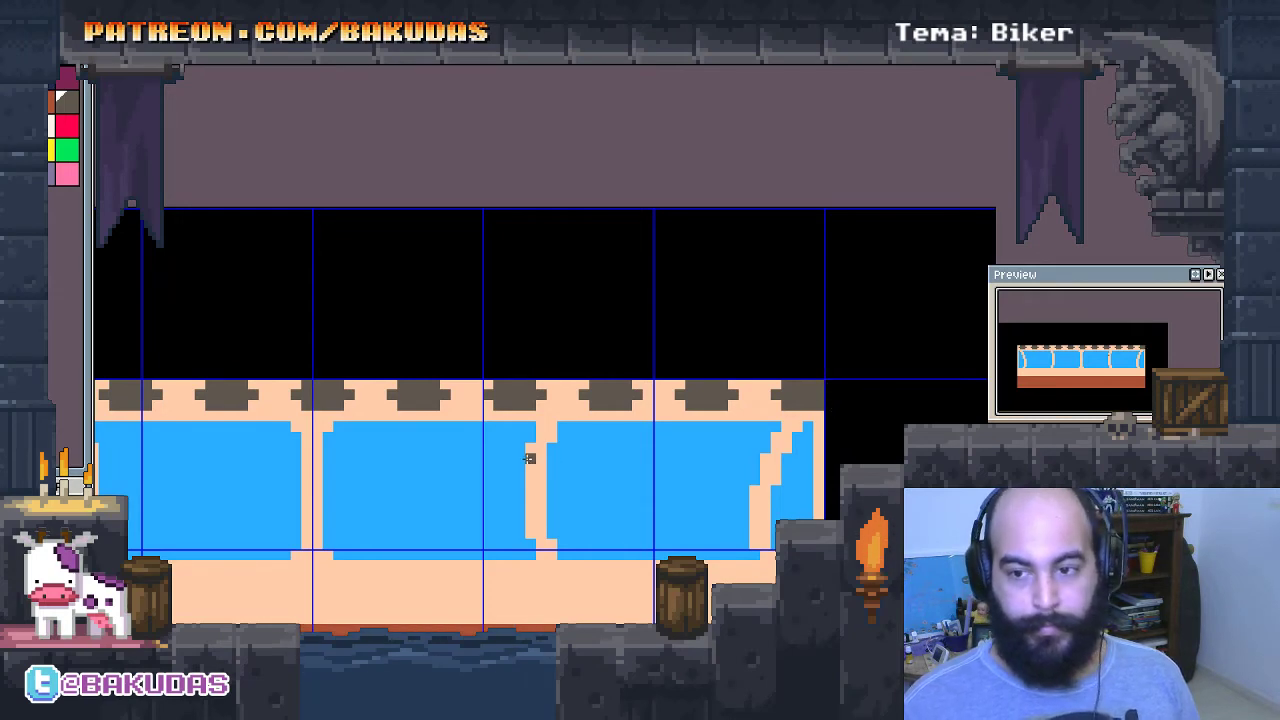
scroll(529, 458, "up", 1)
scroll(574, 437, "down", 2)
scroll(277, 423, "up", 1)
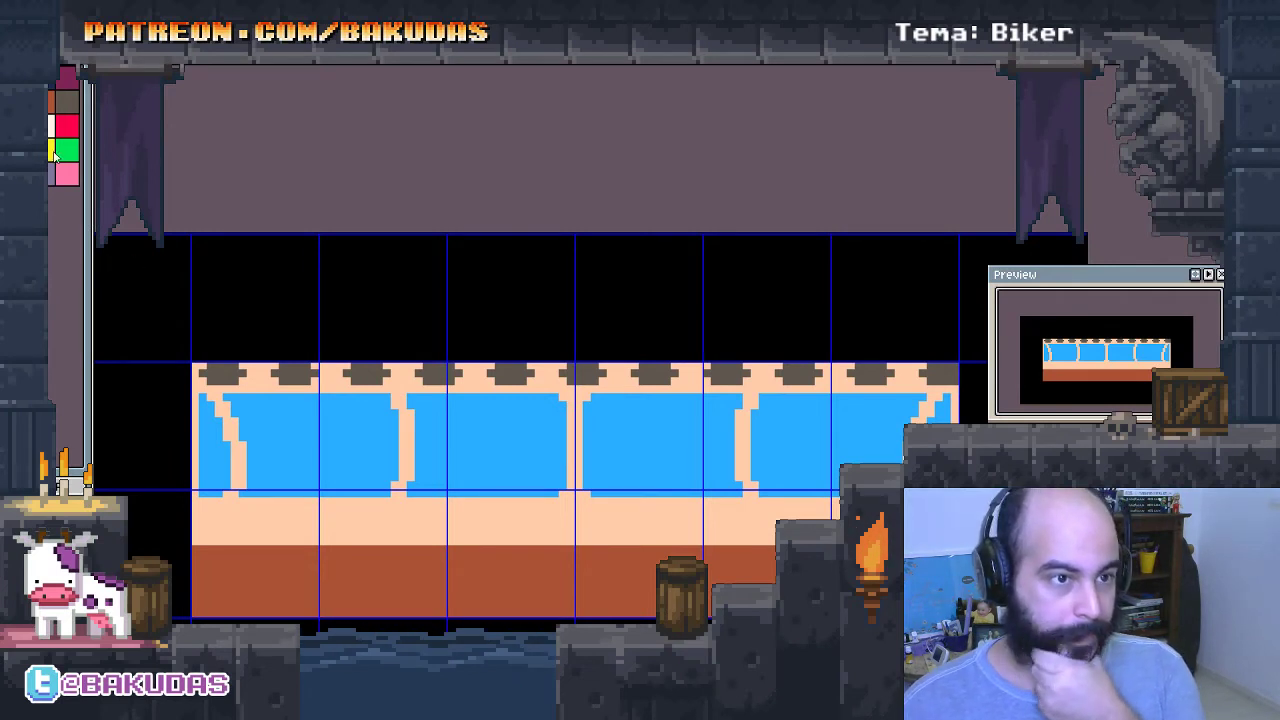
Pan and zoom the view to focus on the car's roof trim and a window.
left_click_drag(253, 369, 245, 386)
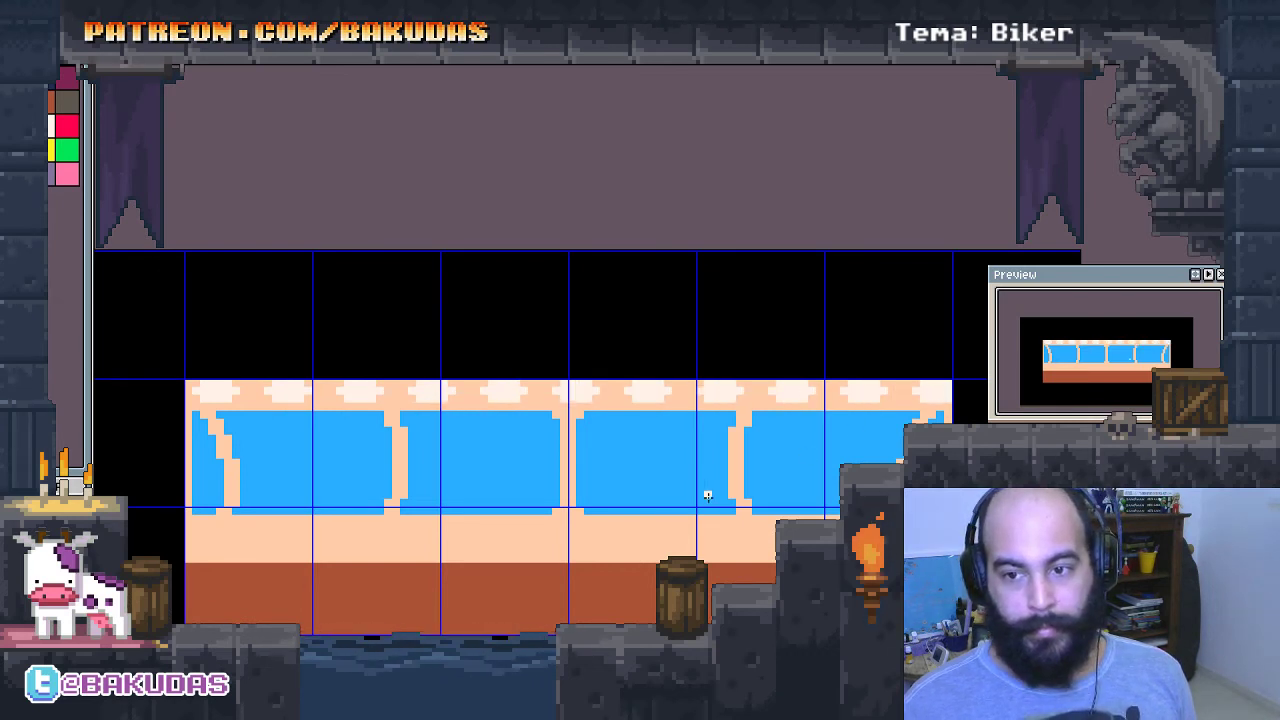
left_click_drag(707, 495, 689, 416)
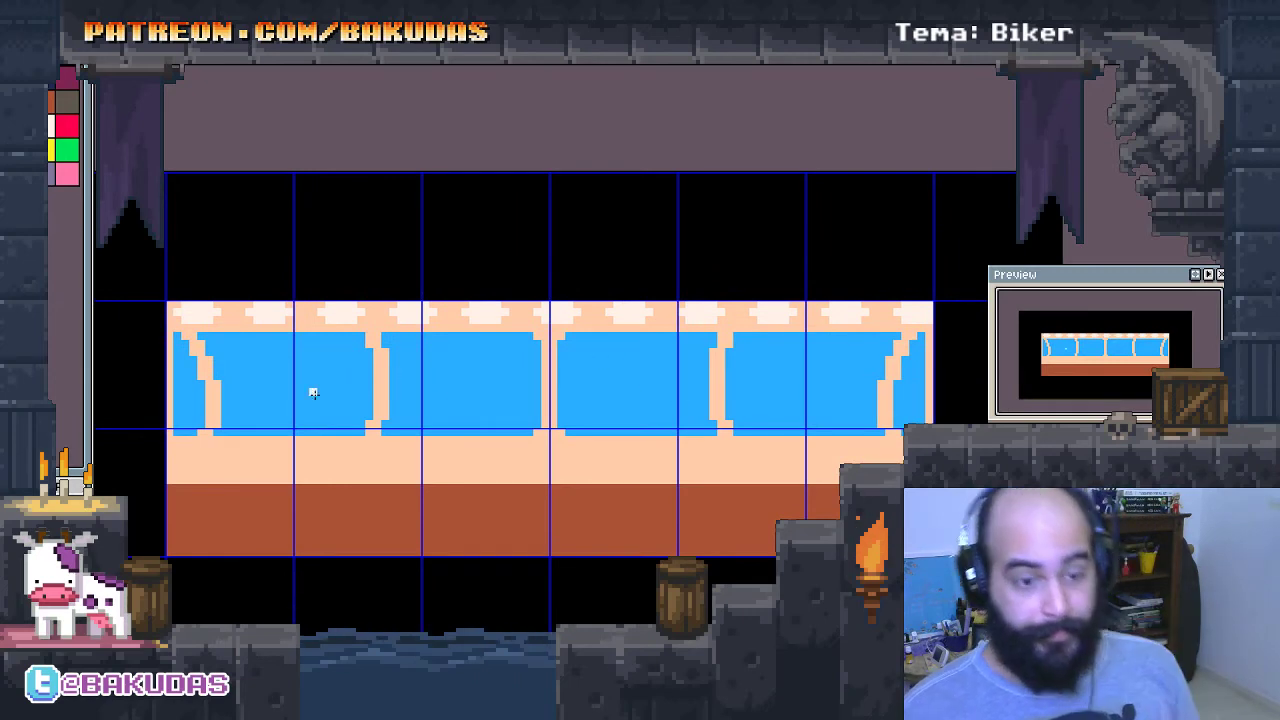
scroll(371, 378, "up", 1)
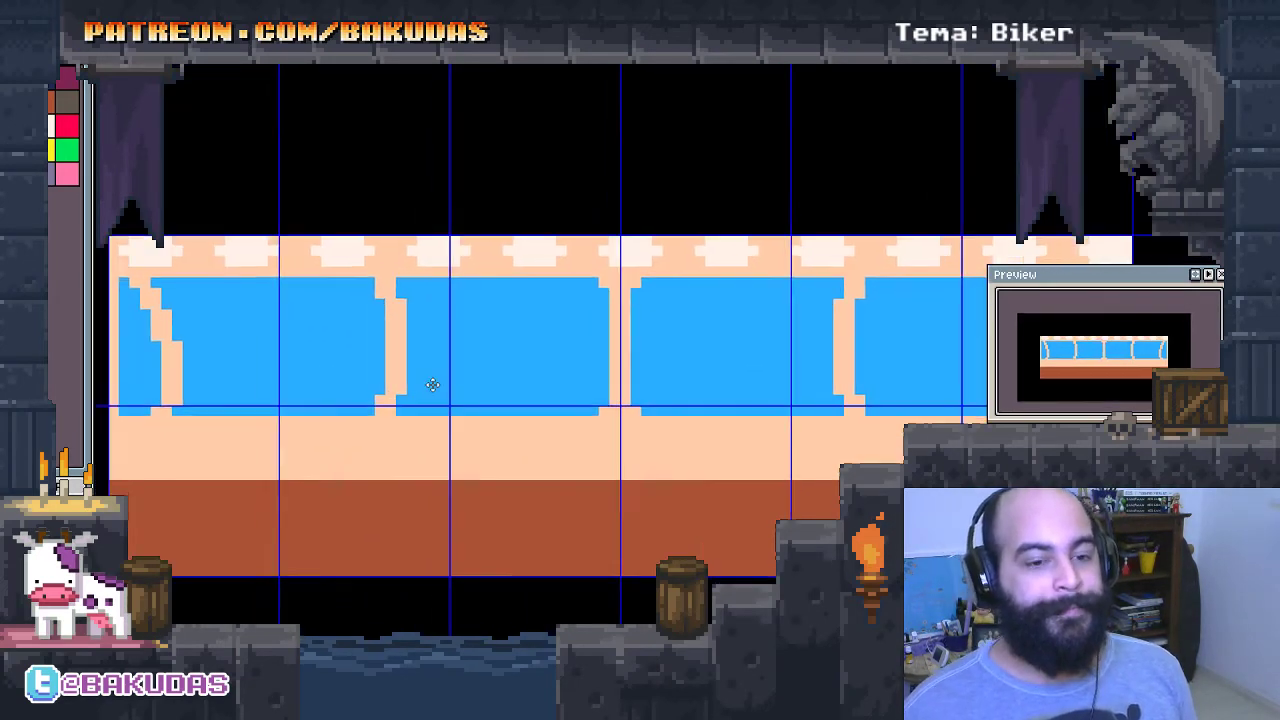
scroll(432, 385, "left", 2)
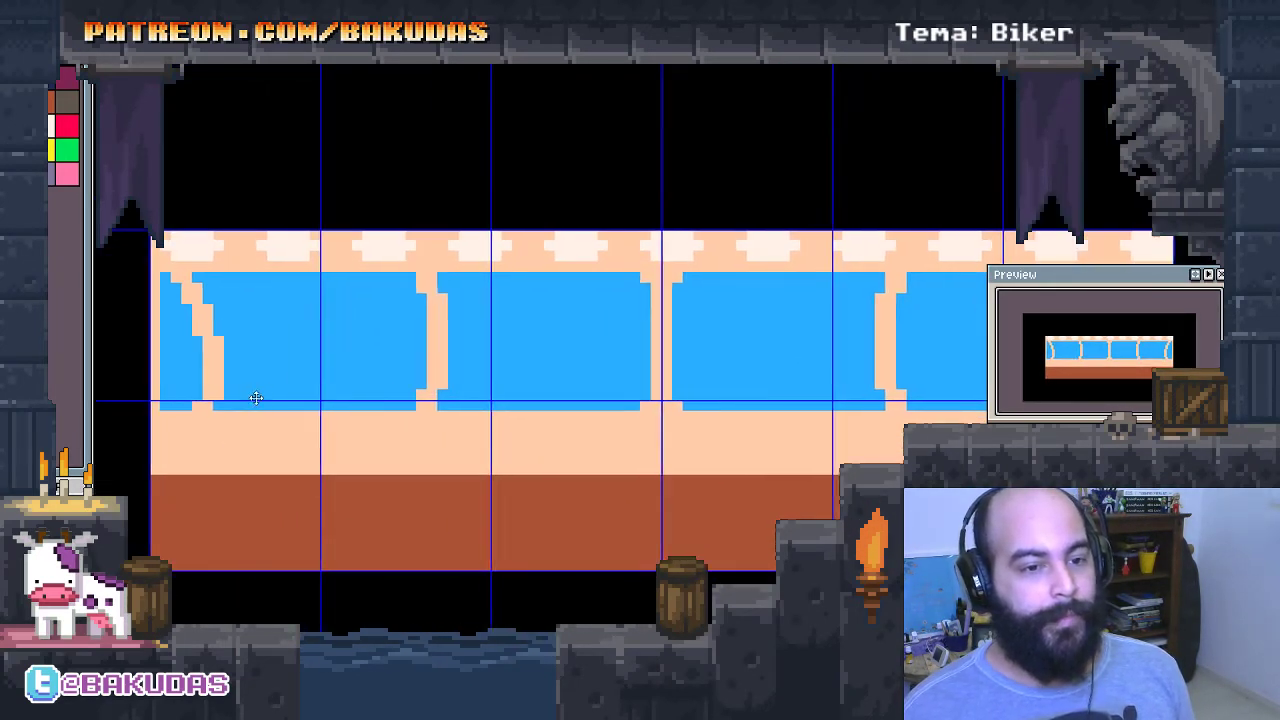
scroll(256, 398, "right", 1)
scroll(512, 367, "up", 2)
Paint the yellow passenger's body column and blocky head inside a window.
scroll(510, 368, "up", 1)
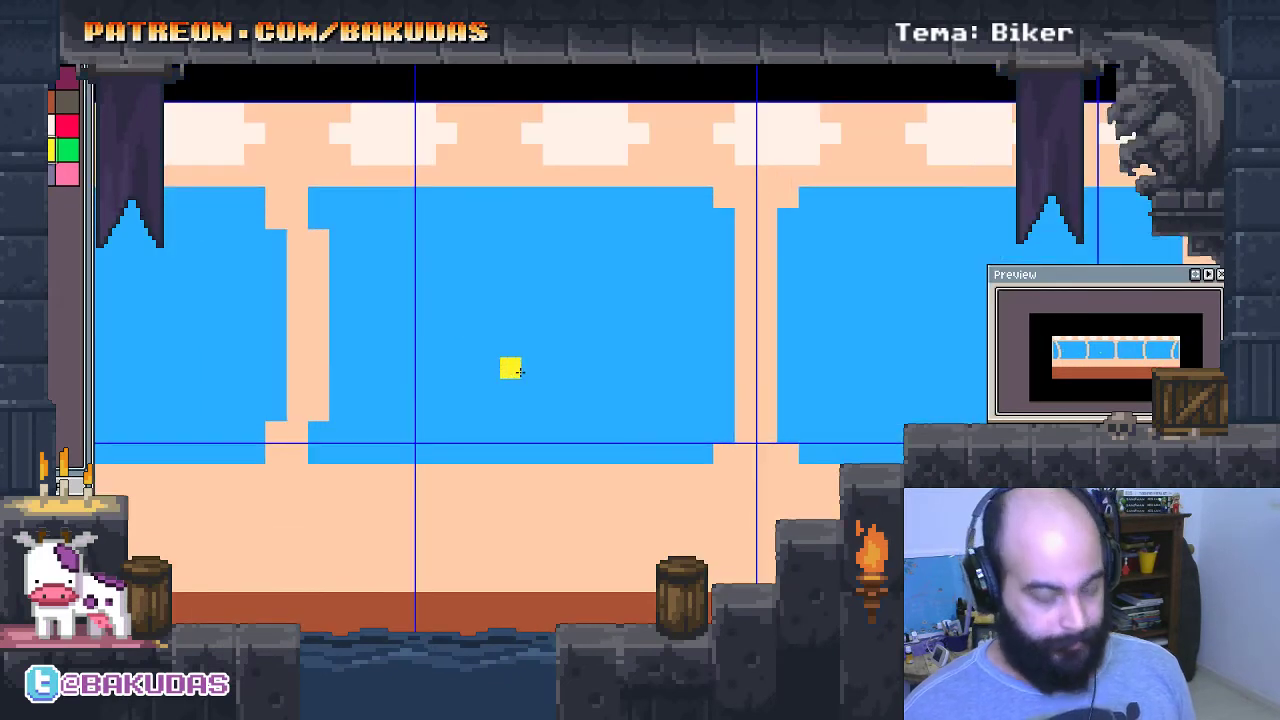
mouse_move(553, 452)
left_mouse_down()
mouse_move(552, 387)
mouse_move(524, 455)
left_mouse_up()
left_click_drag(508, 340, 593, 329)
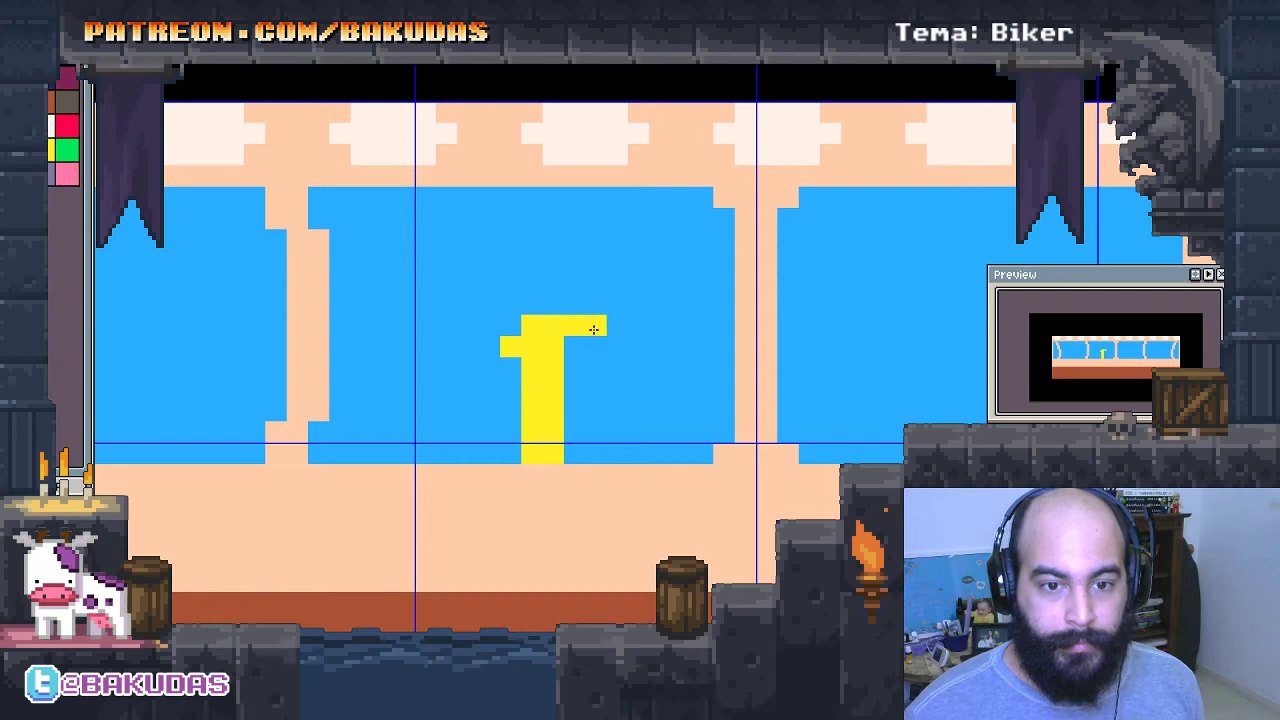
mouse_move(535, 291)
left_mouse_down()
mouse_move(531, 305)
mouse_move(511, 283)
mouse_move(575, 305)
left_mouse_up()
left_click_drag(547, 261, 601, 260)
left_click(532, 261)
left_click(574, 283)
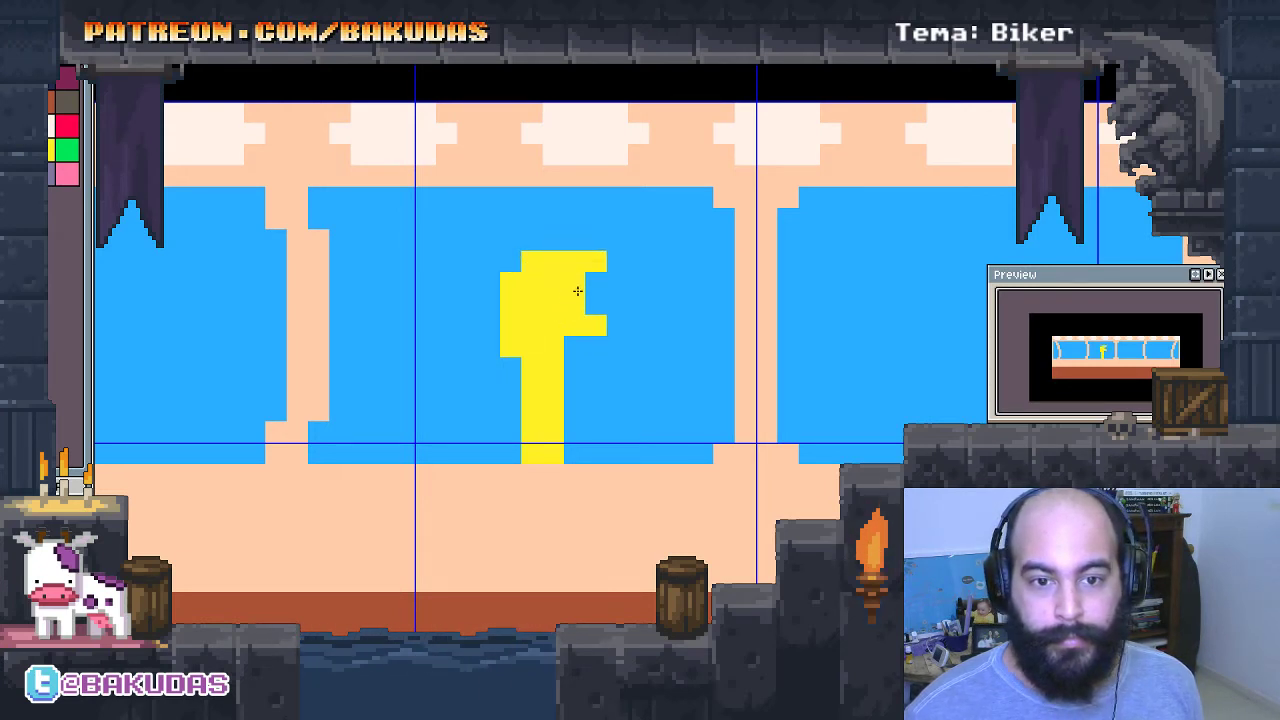
left_click(574, 346)
left_click(467, 325)
key("ctrl+z")
left_click_drag(489, 283, 489, 305)
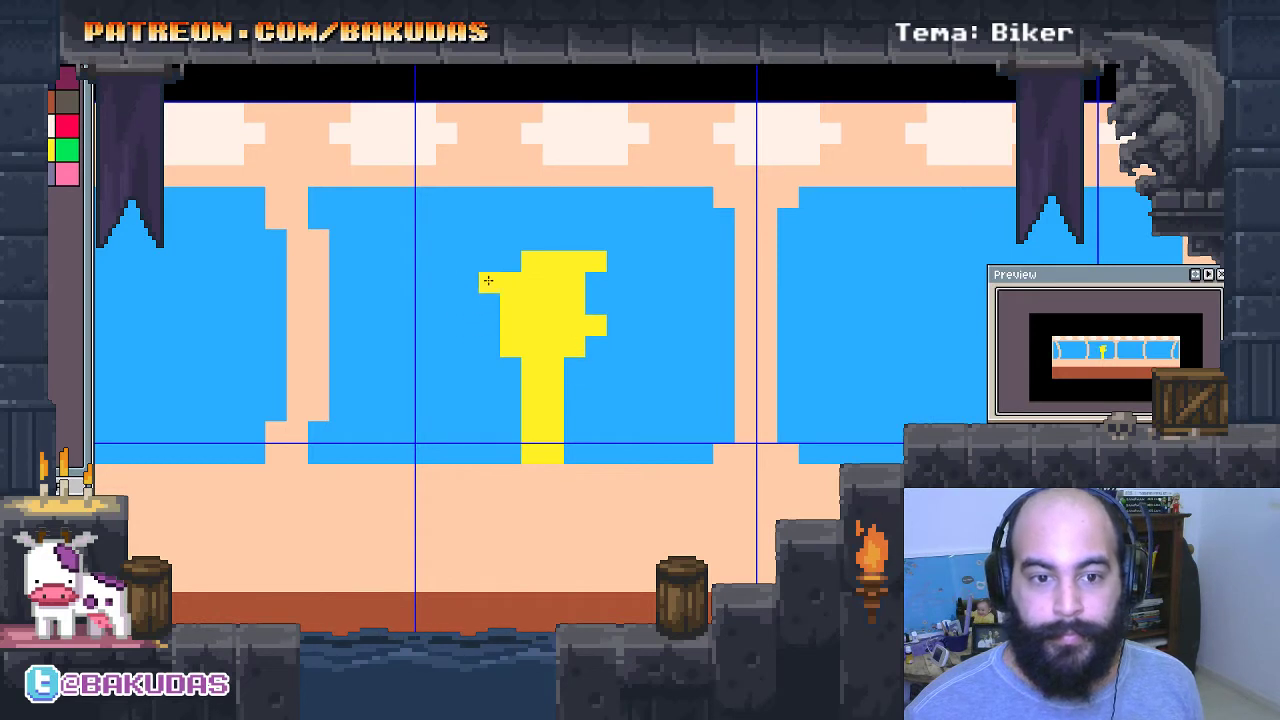
left_click(489, 325)
left_click(595, 346)
scroll(544, 294, "up", 1)
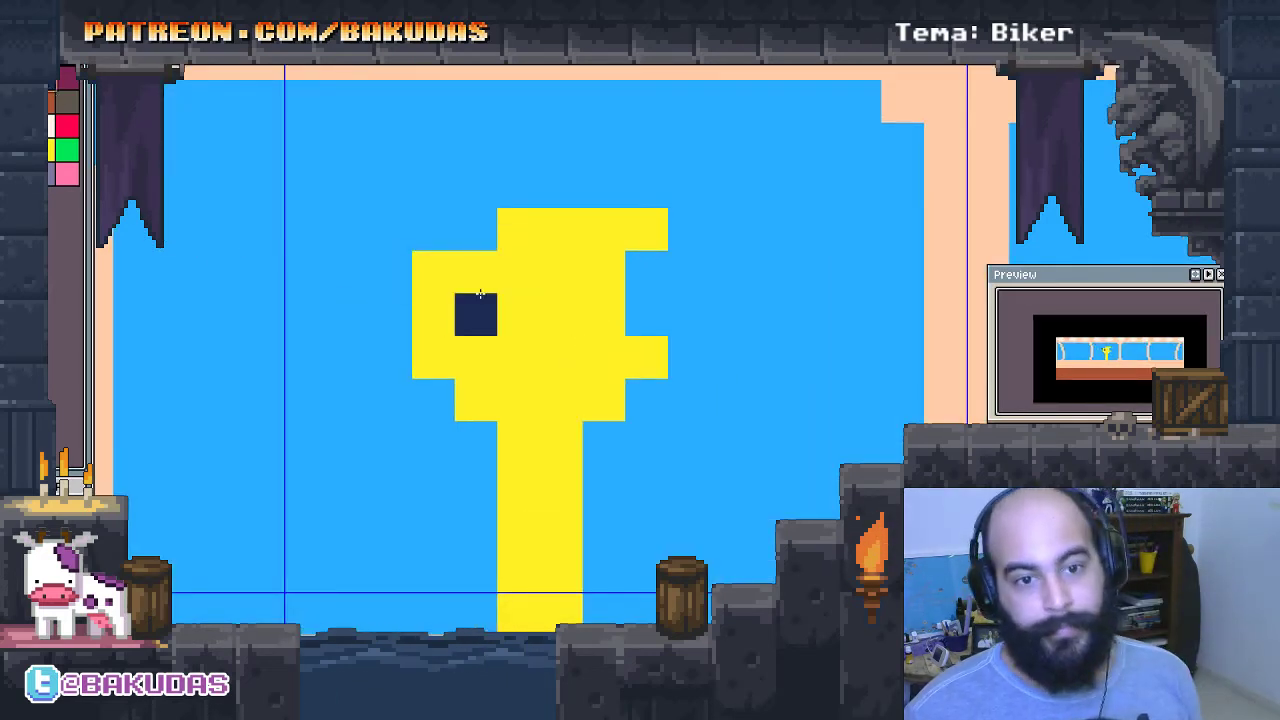
Add a dark navy visor across the yellow head.
mouse_move(476, 314)
left_mouse_down()
mouse_move(586, 306)
mouse_move(520, 340)
mouse_move(563, 346)
left_mouse_up()
left_click(646, 440)
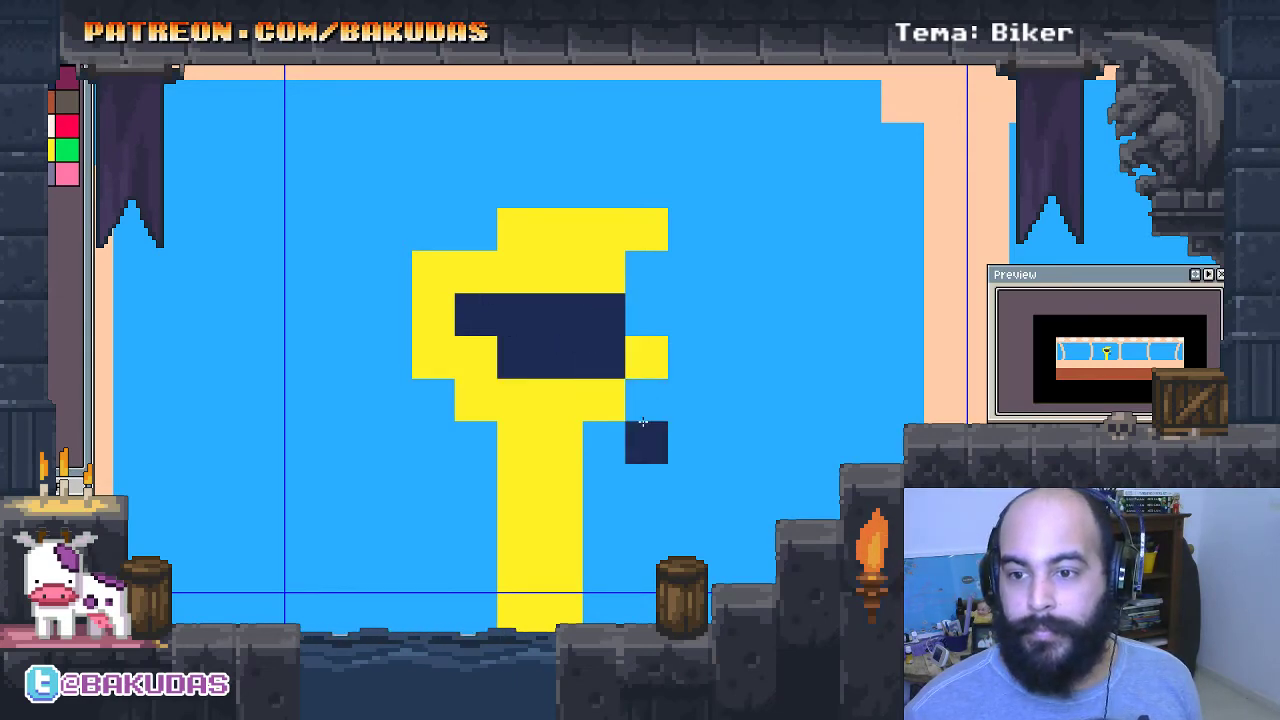
scroll(508, 380, "down", 2)
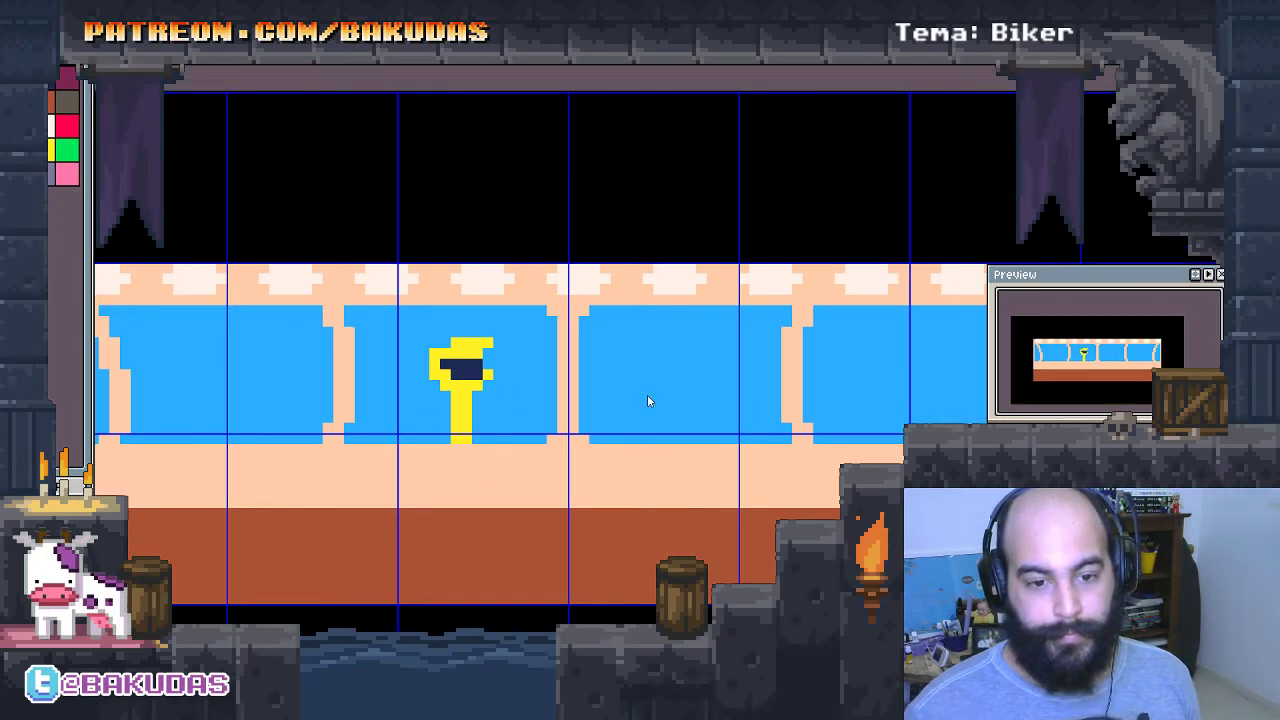
scroll(456, 341, "up", 1)
scroll(456, 341, "up", 1)
Add a tall yellow point rising from the top of the head.
left_click_drag(437, 373, 444, 249)
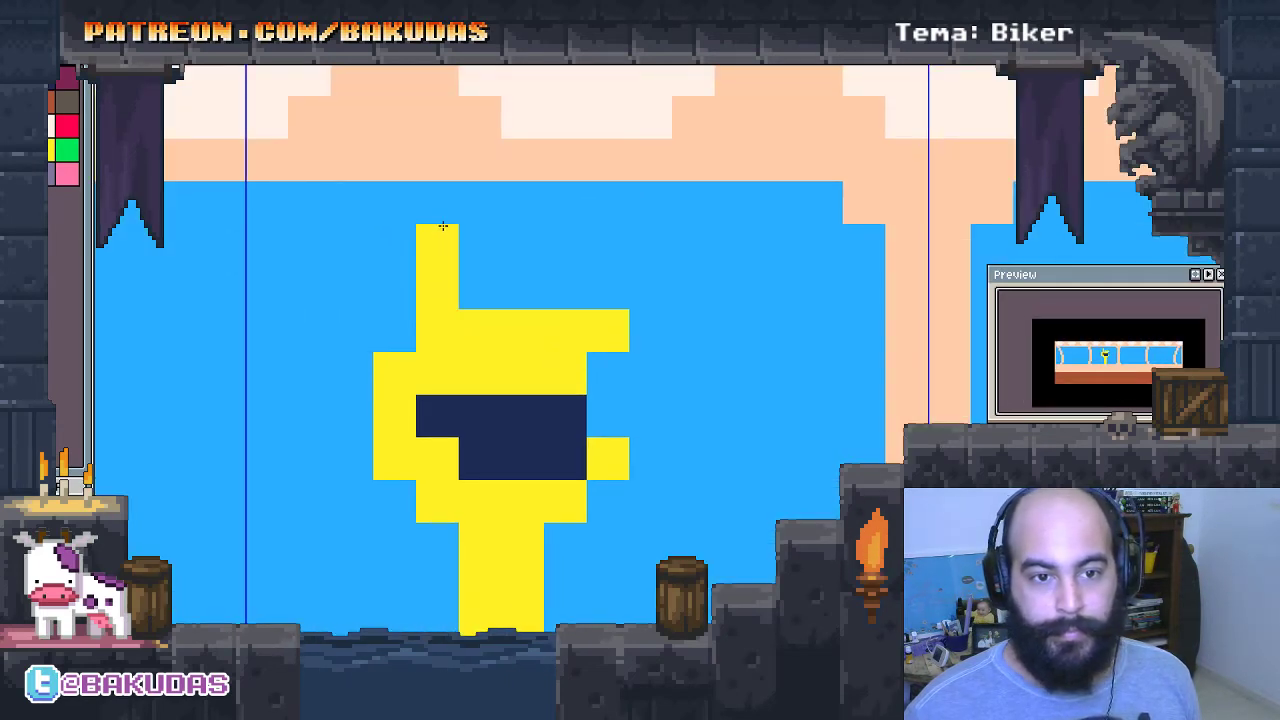
left_click_drag(694, 545, 461, 485)
scroll(461, 485, "down", 2)
scroll(580, 457, "down", 1)
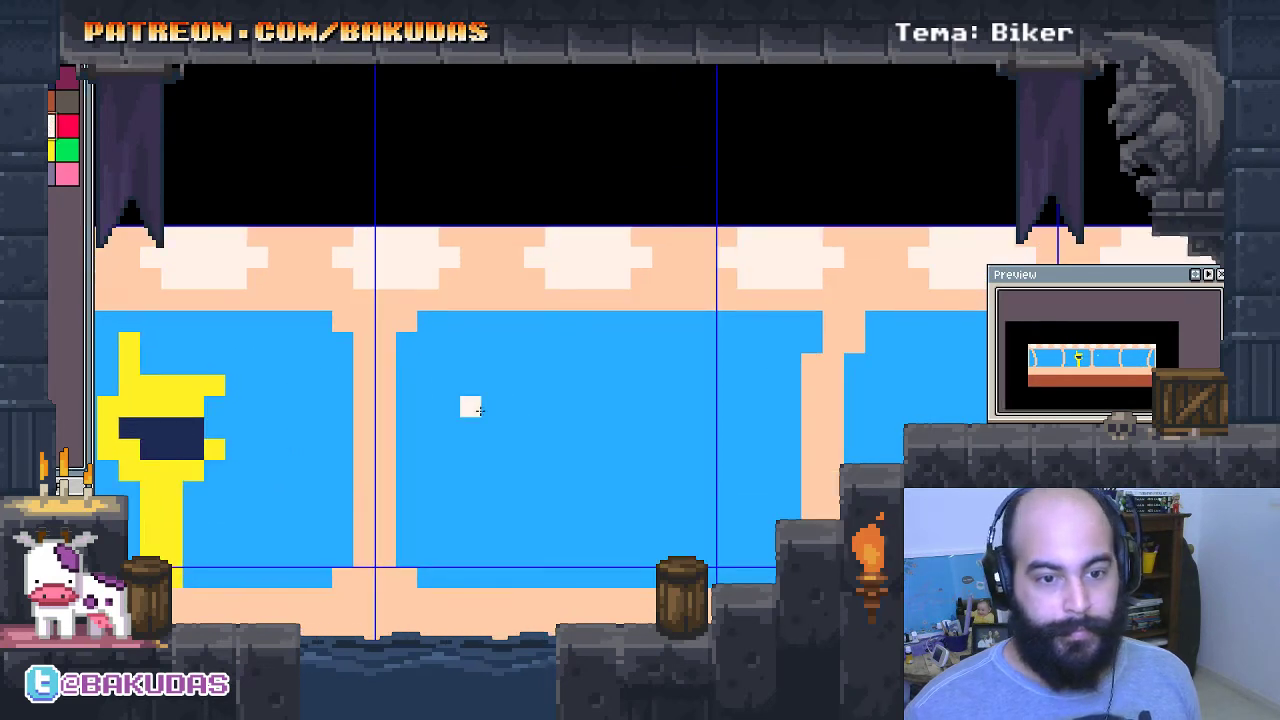
Paint a wide cream cloud-shaped top in the next window.
scroll(483, 411, "up", 1)
mouse_move(514, 403)
left_mouse_down()
mouse_move(628, 405)
mouse_move(510, 380)
mouse_move(593, 405)
mouse_move(543, 403)
mouse_move(550, 365)
mouse_move(530, 365)
mouse_move(611, 343)
mouse_move(620, 370)
left_mouse_up()
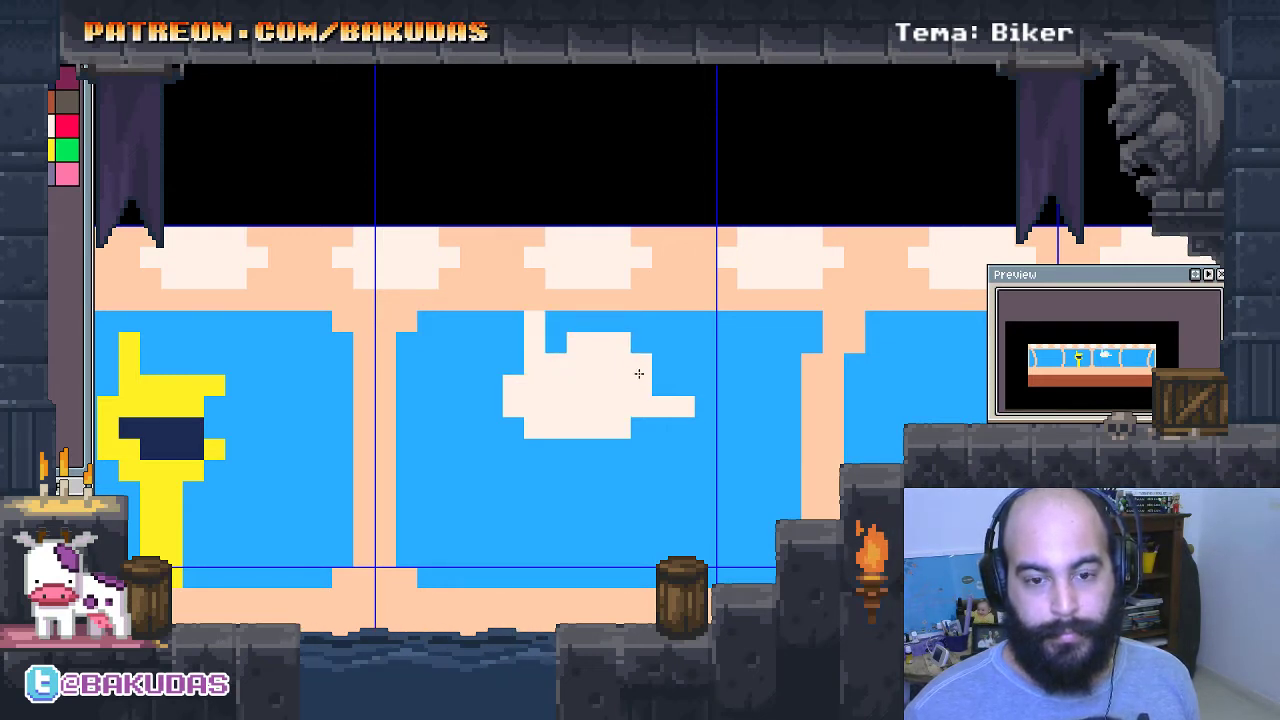
scroll(664, 455, "up", 1)
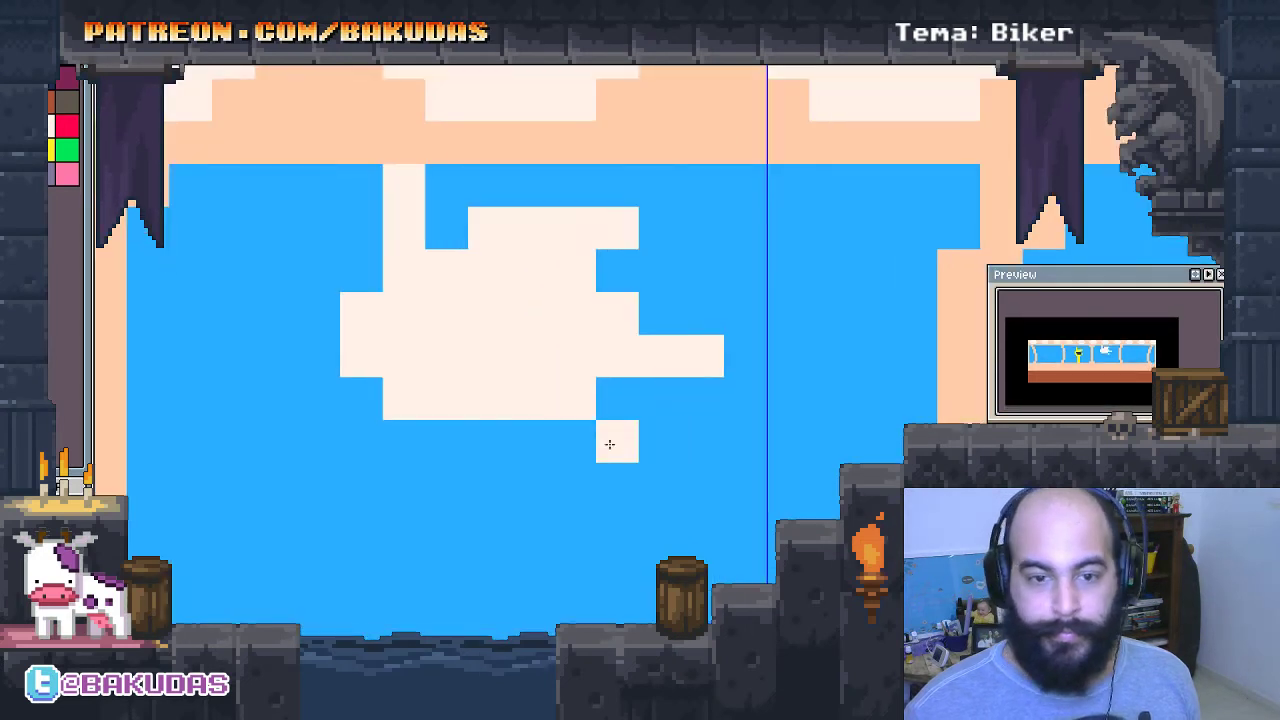
scroll(523, 440, "down", 1)
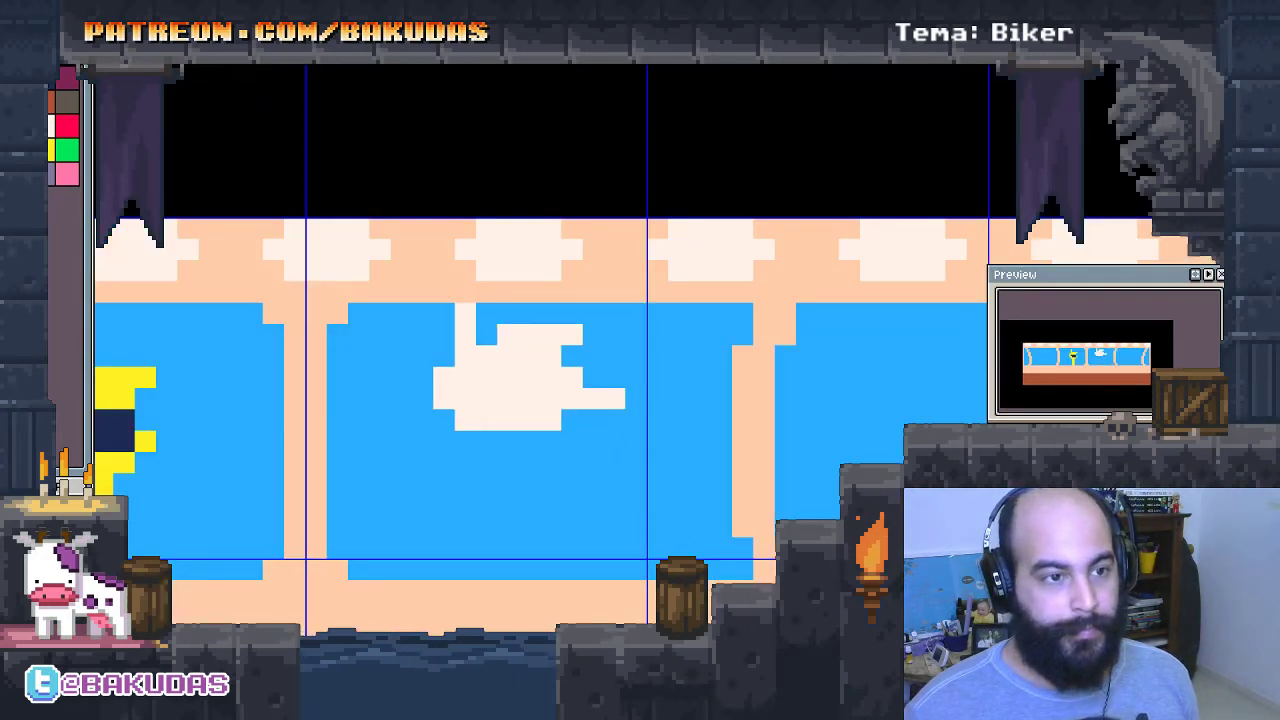
Draw a cream stem below the cloud and split it into two thin legs.
left_click(527, 447)
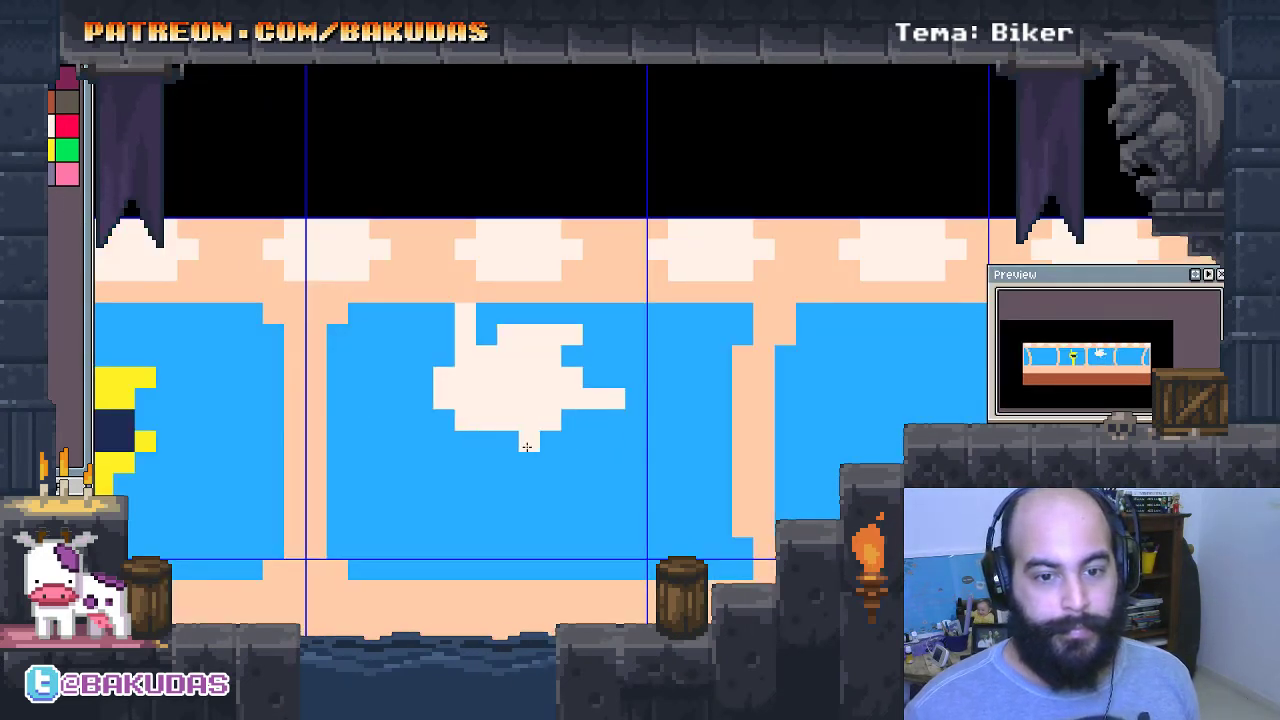
left_click_drag(513, 447, 506, 563)
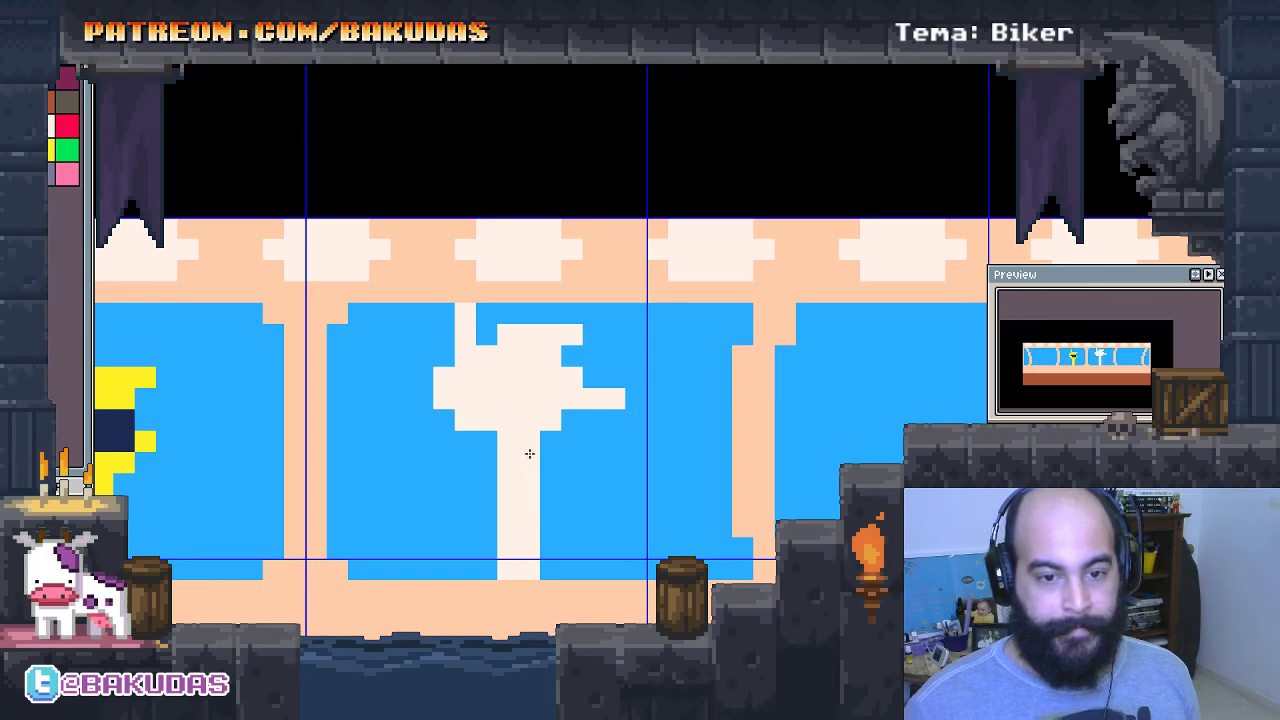
left_click_drag(529, 454, 534, 516)
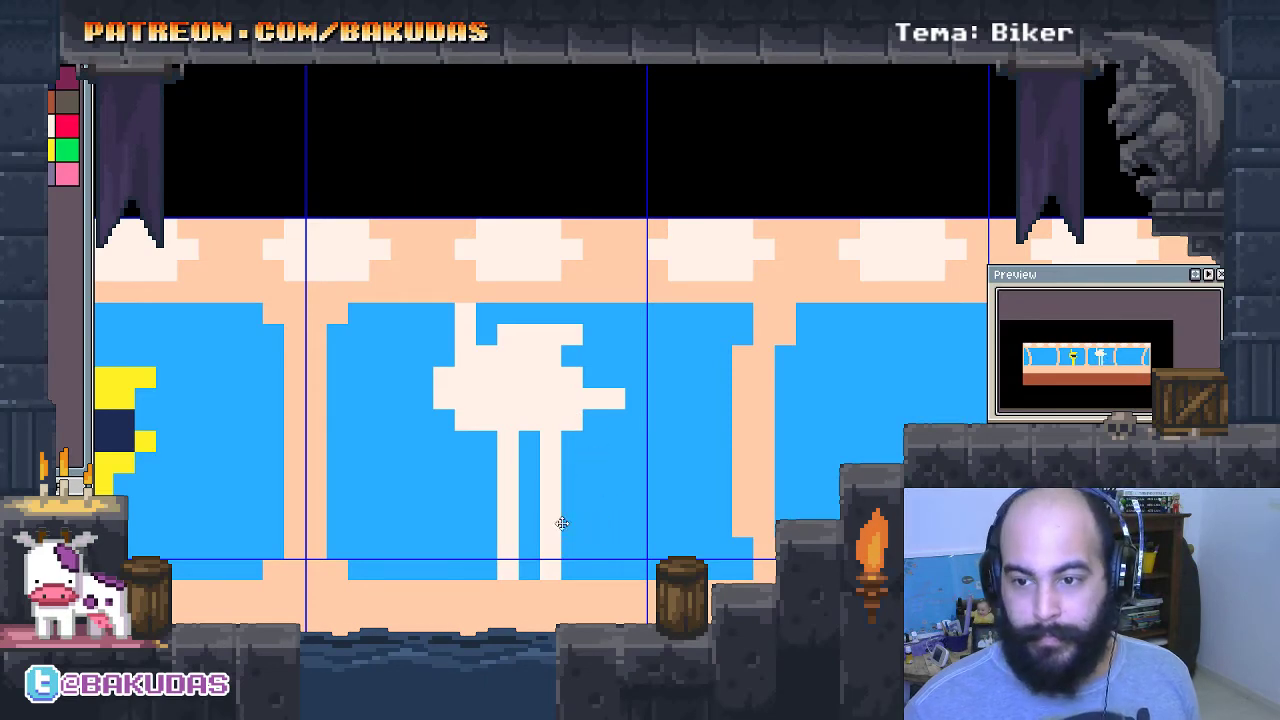
left_click_drag(562, 523, 656, 528)
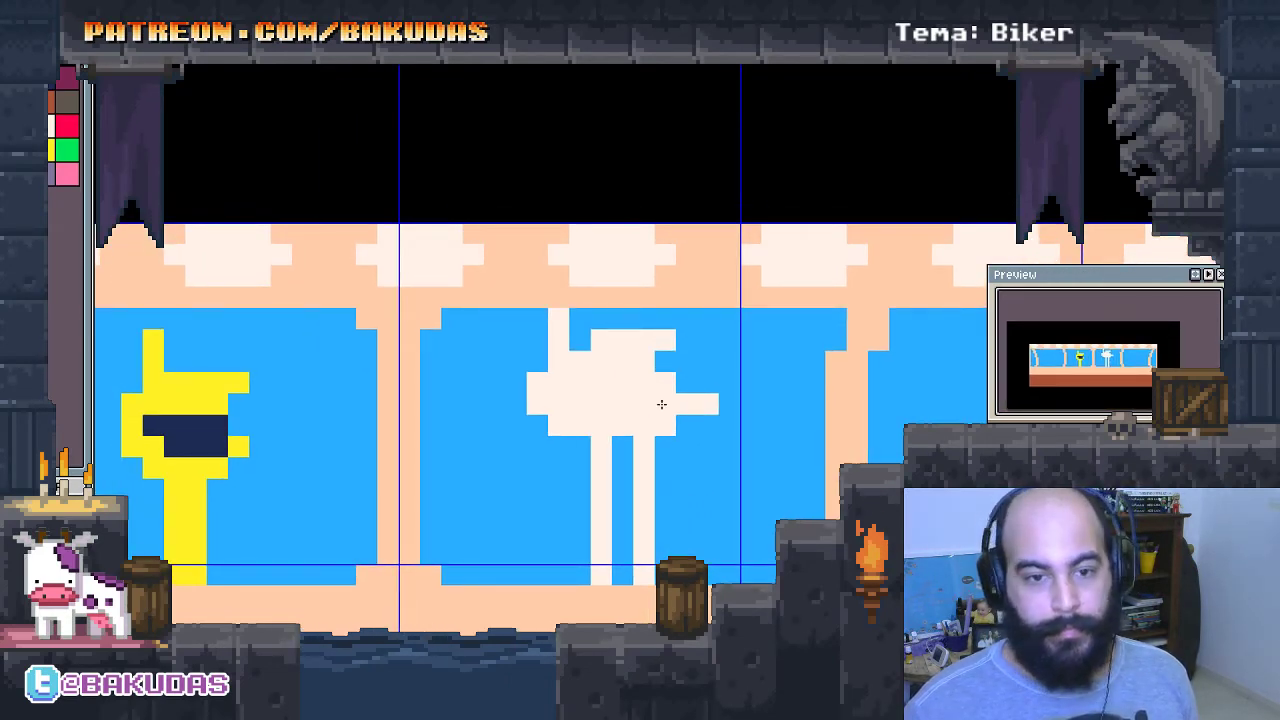
scroll(507, 405, "up", 2)
Paint purple blocks and a band across the cream figure, trimming the band's right end.
left_click_drag(738, 426, 554, 426)
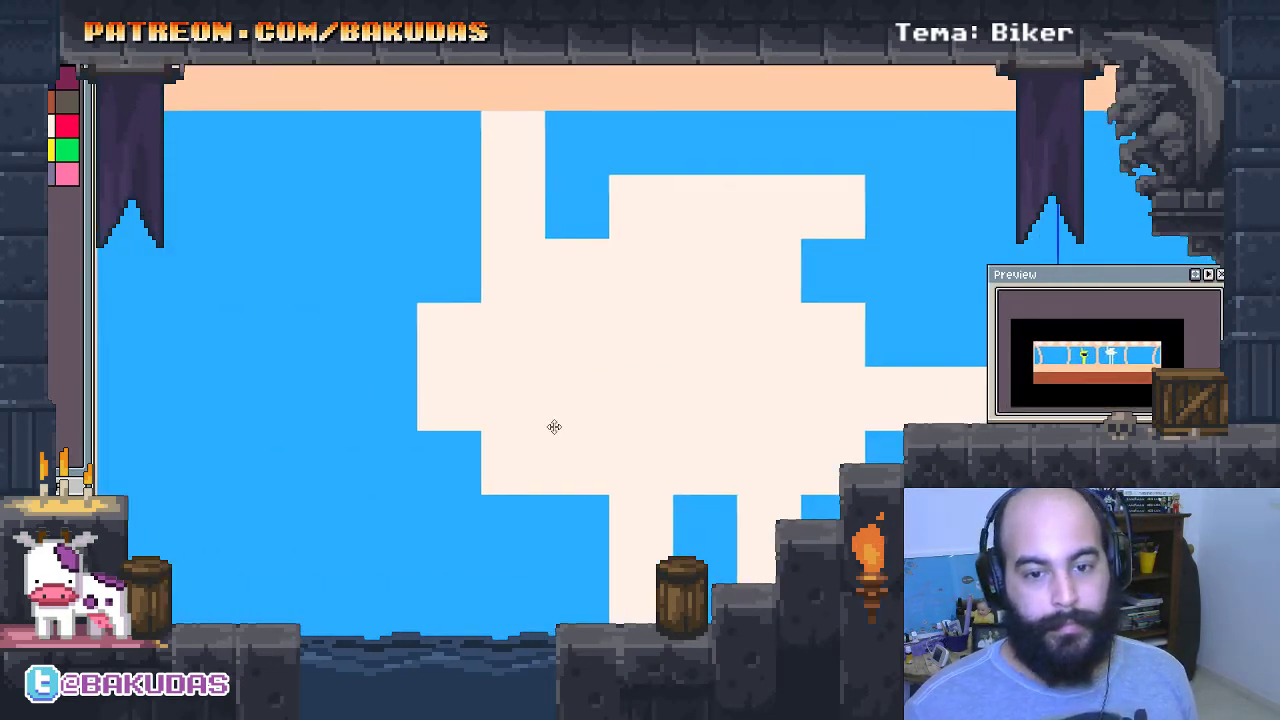
mouse_move(478, 400)
left_mouse_down()
mouse_move(565, 427)
mouse_move(600, 465)
left_mouse_up()
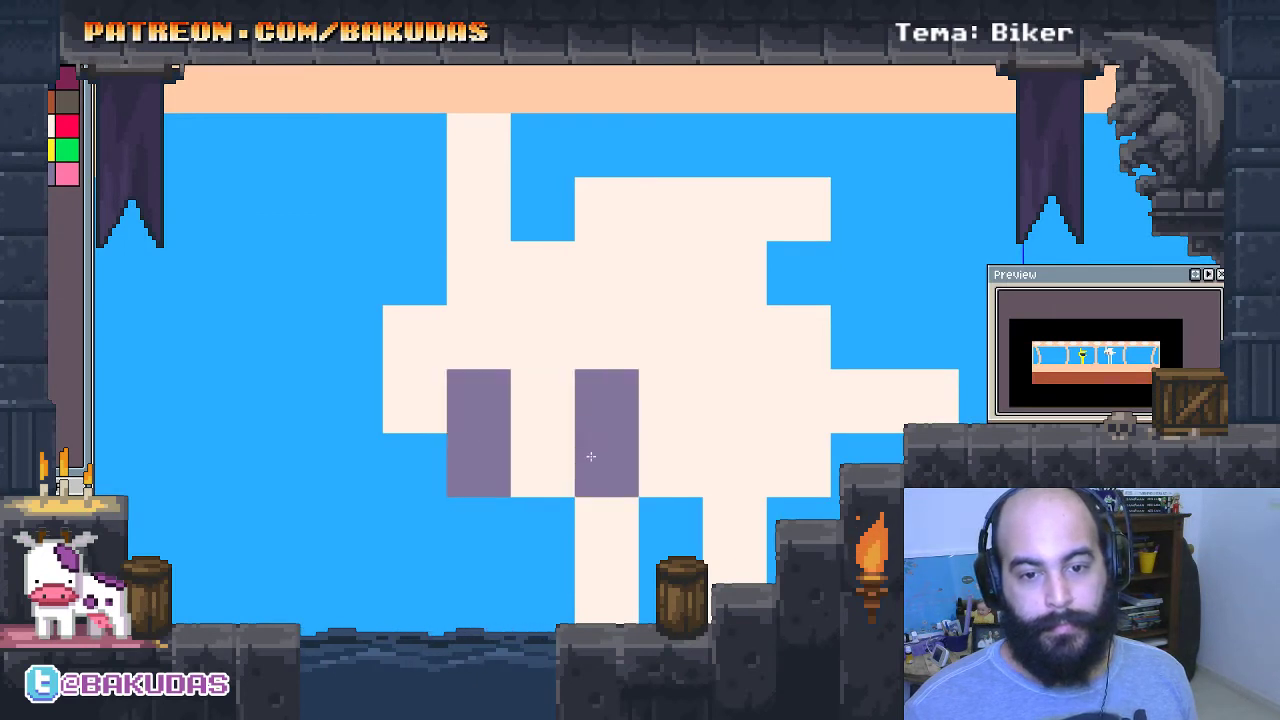
left_click_drag(722, 405, 734, 453)
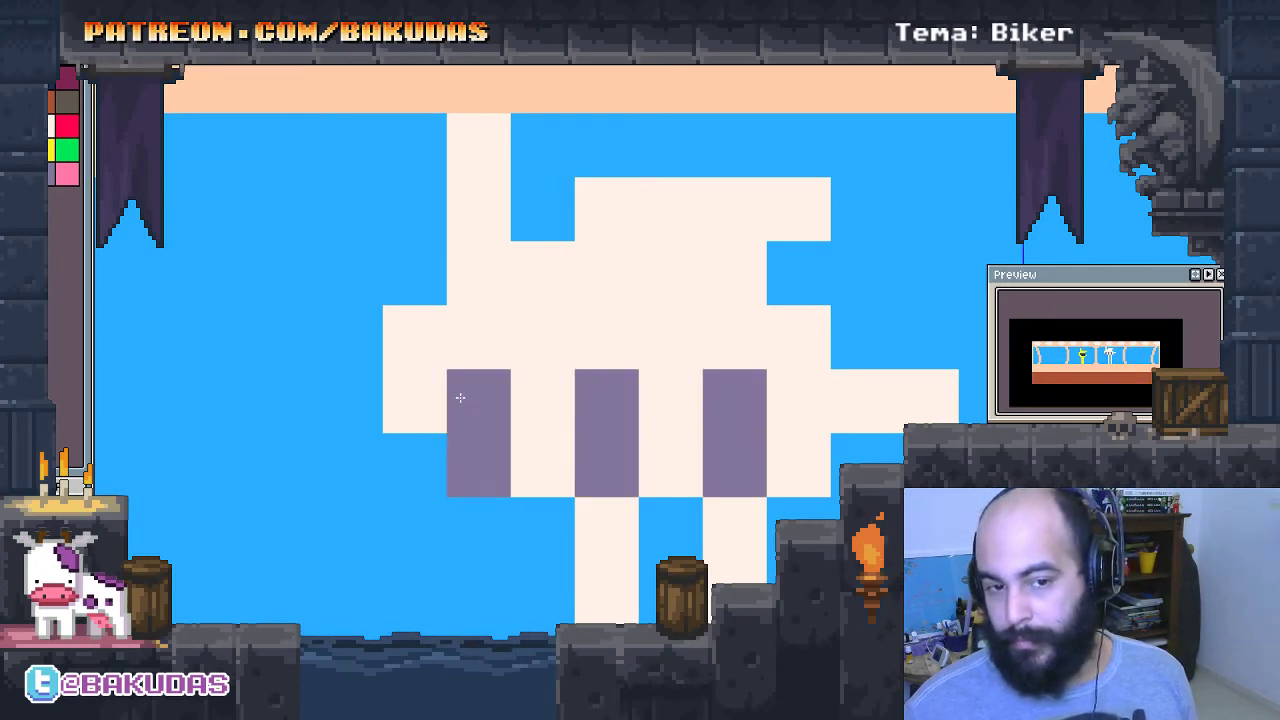
left_click_drag(415, 400, 897, 412)
right_click(897, 412)
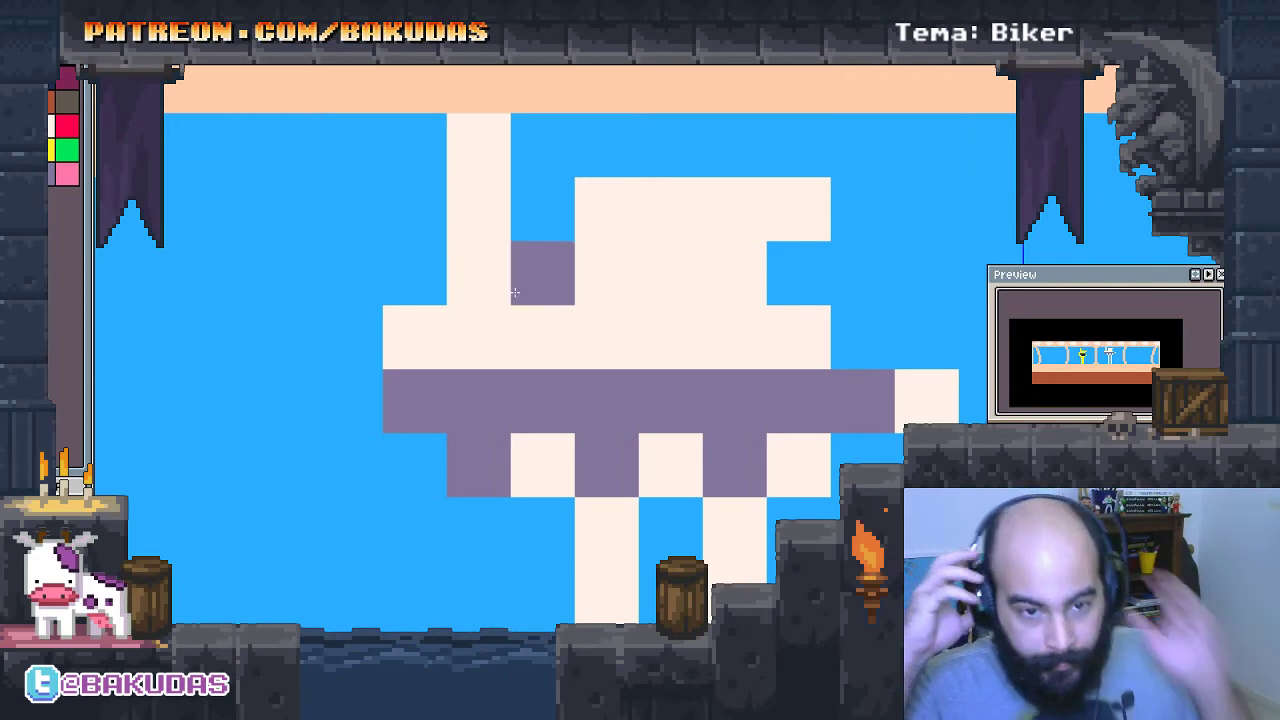
scroll(392, 279, "down", 1)
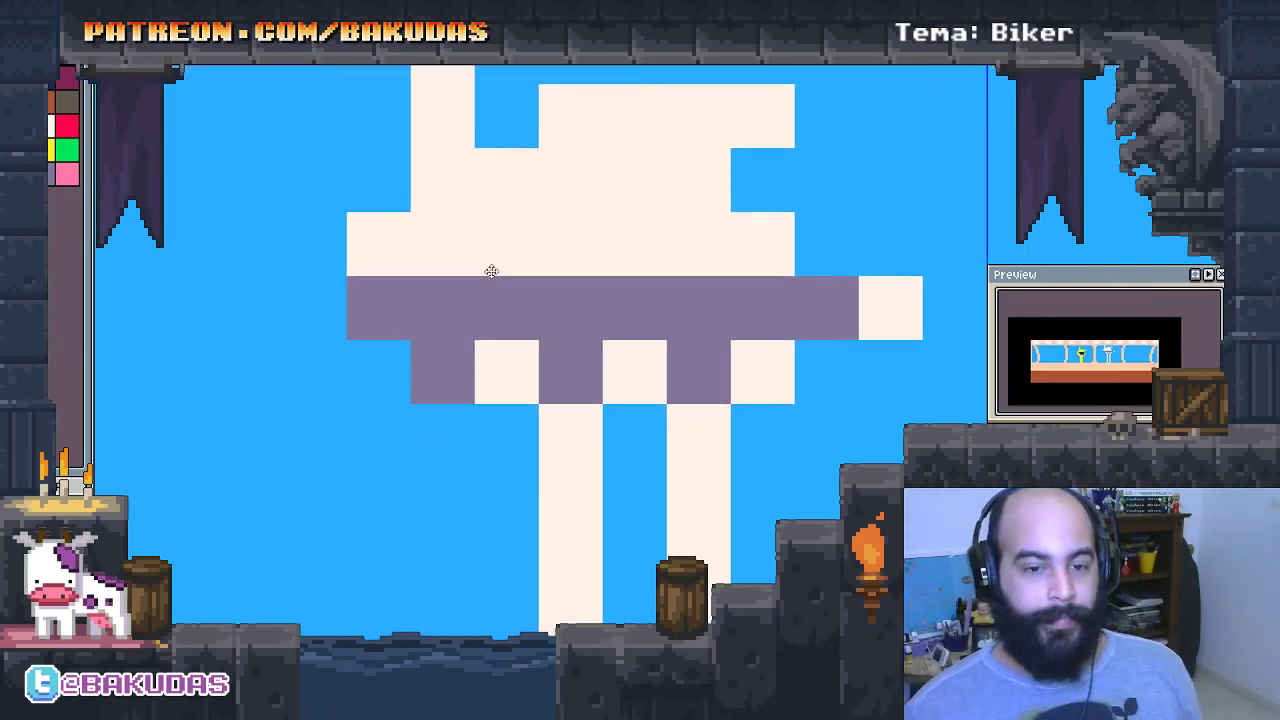
scroll(486, 271, "down", 3)
scroll(560, 400, "down", 1)
scroll(612, 379, "down", 1)
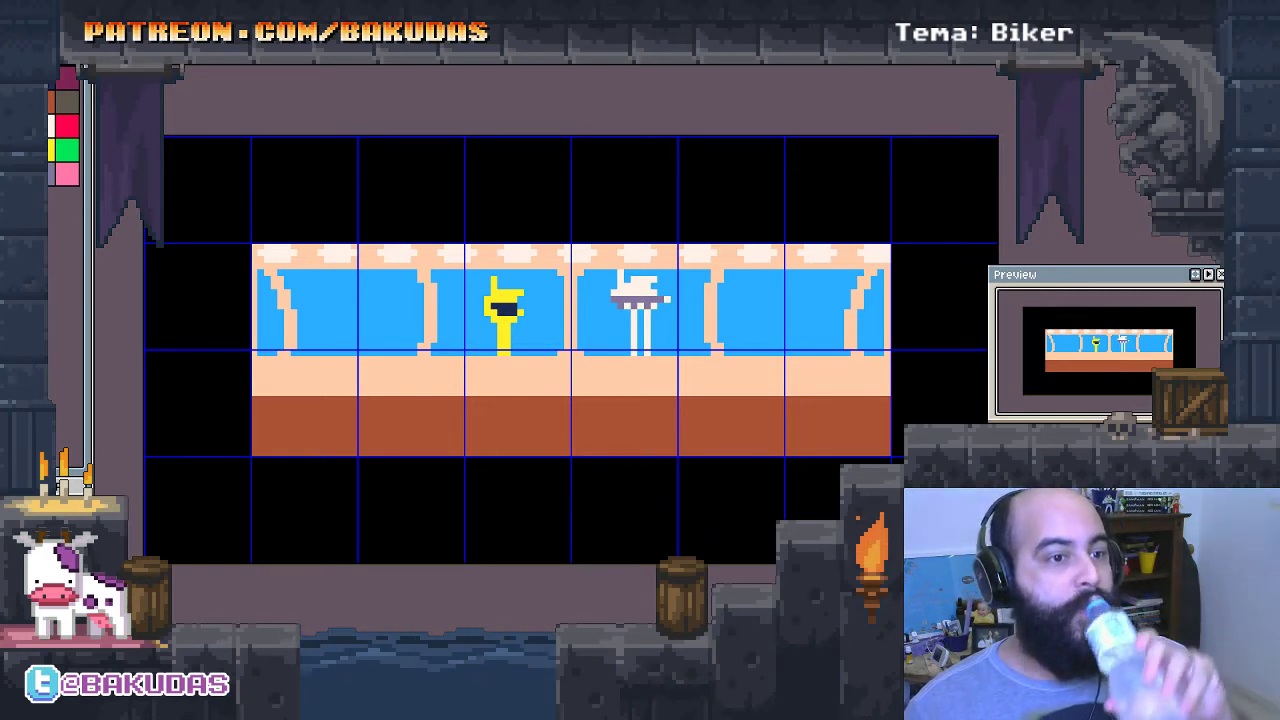
key("Tab")
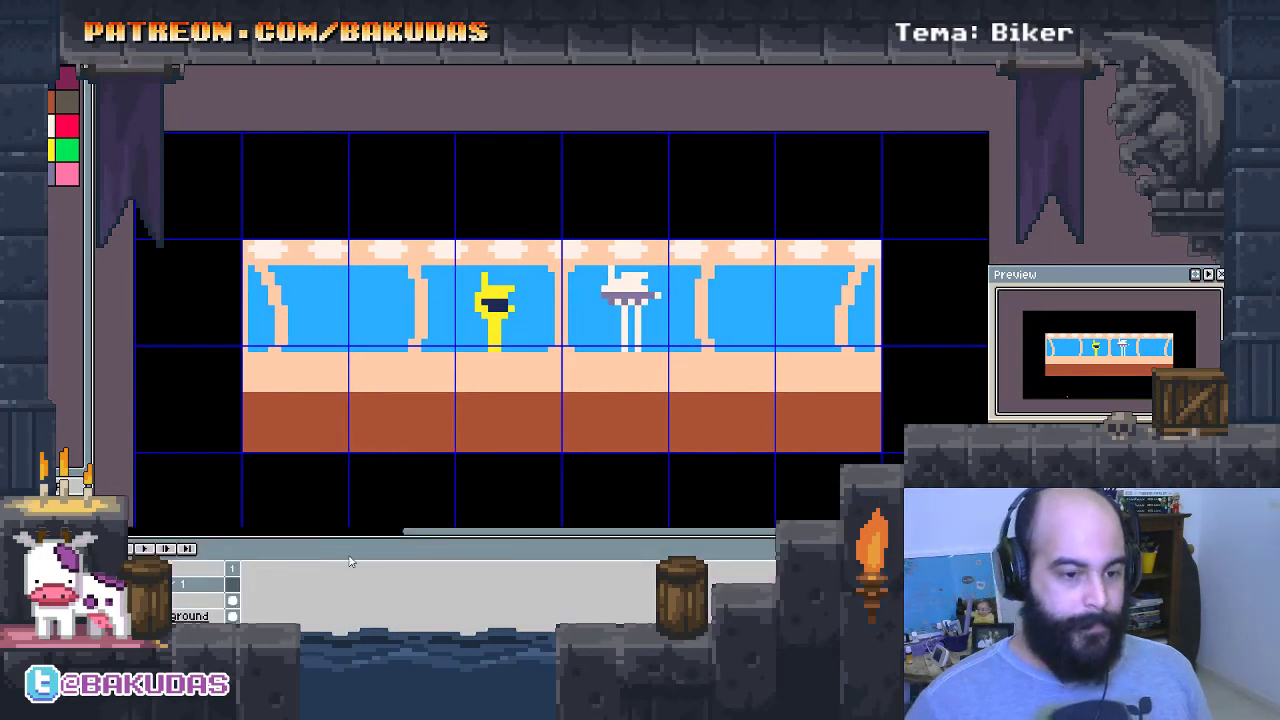
scroll(476, 388, "up", 1)
scroll(481, 322, "up", 1)
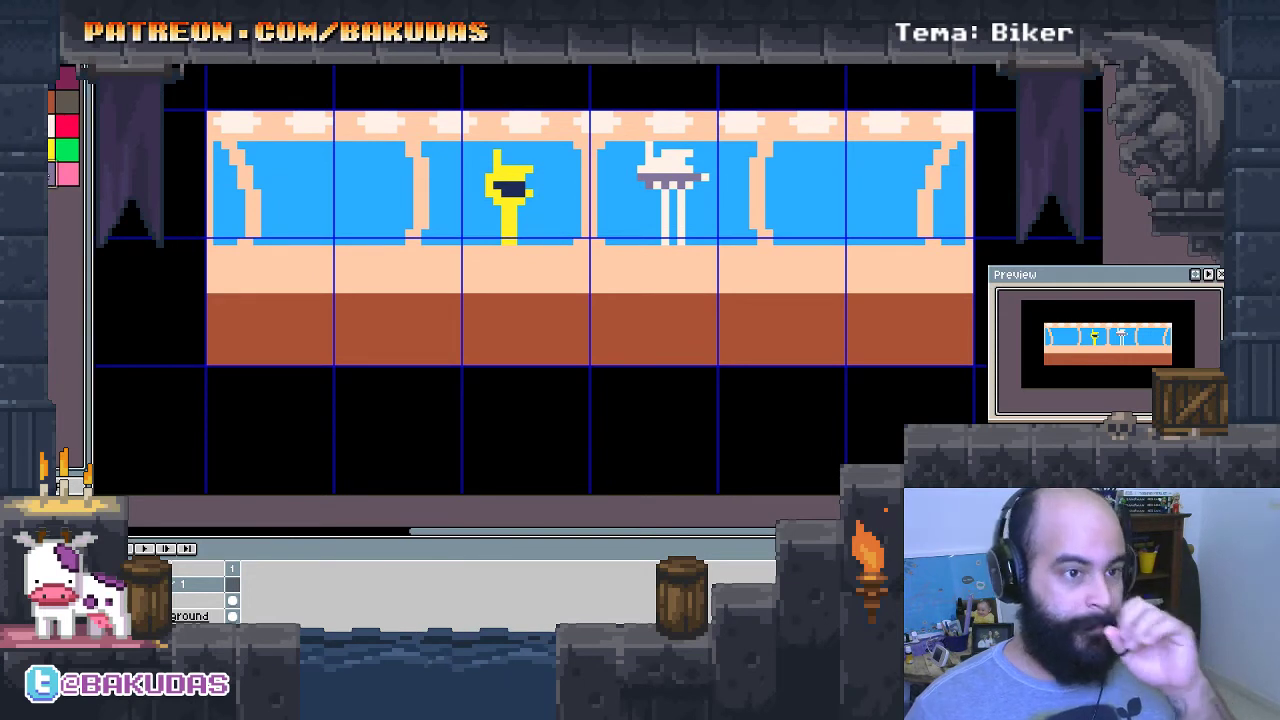
left_click(66, 174)
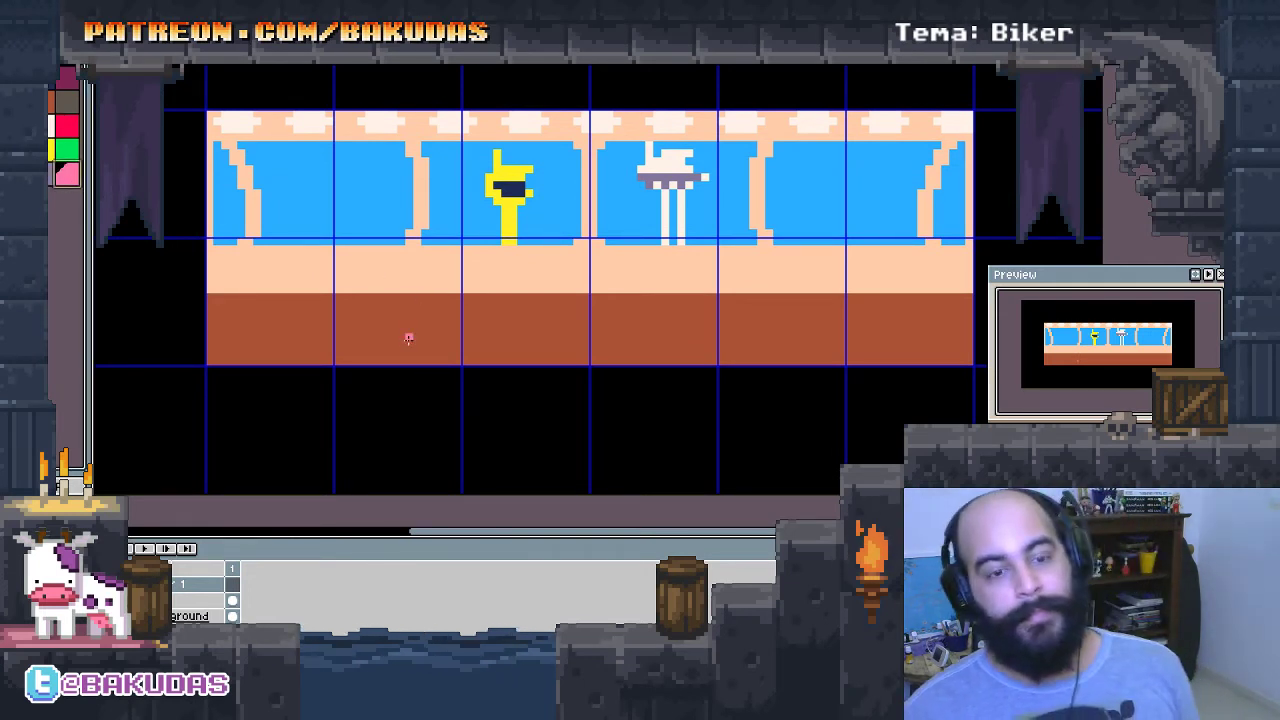
key("alt")
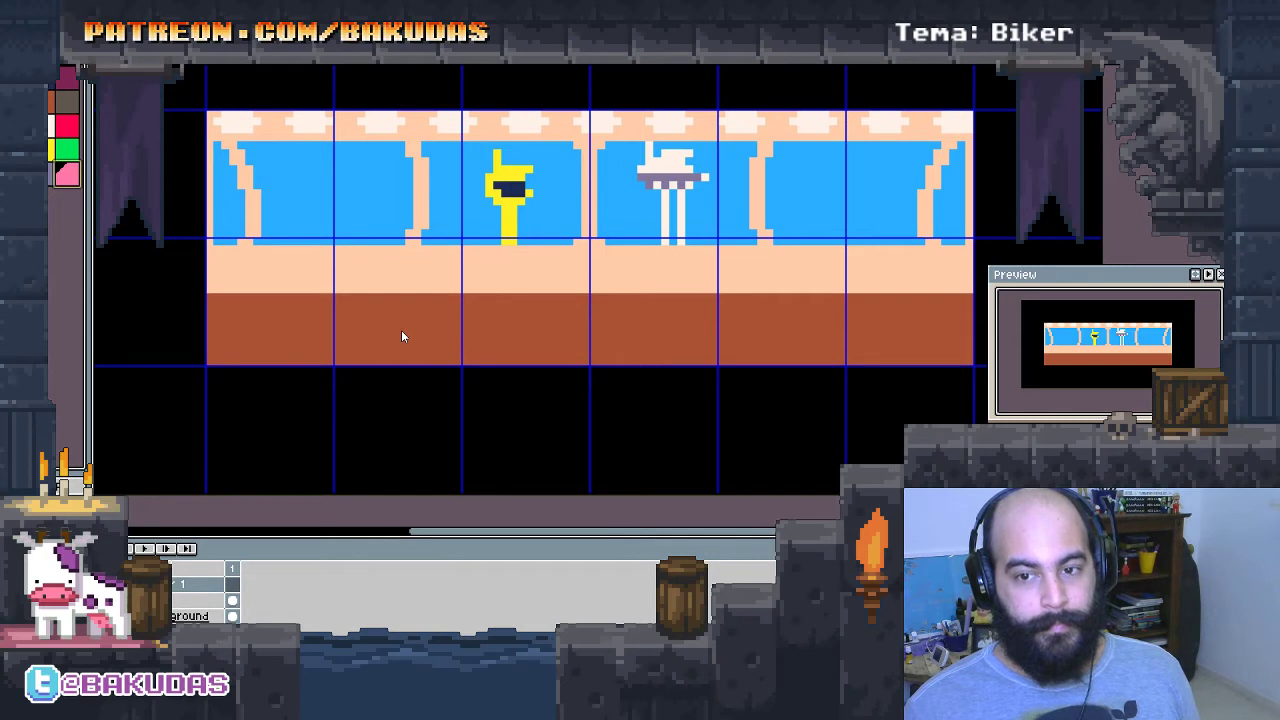
Draw a filled pink ellipse inside the window beside the yellow passenger, replacing a misplaced one.
scroll(463, 320, "up", 1)
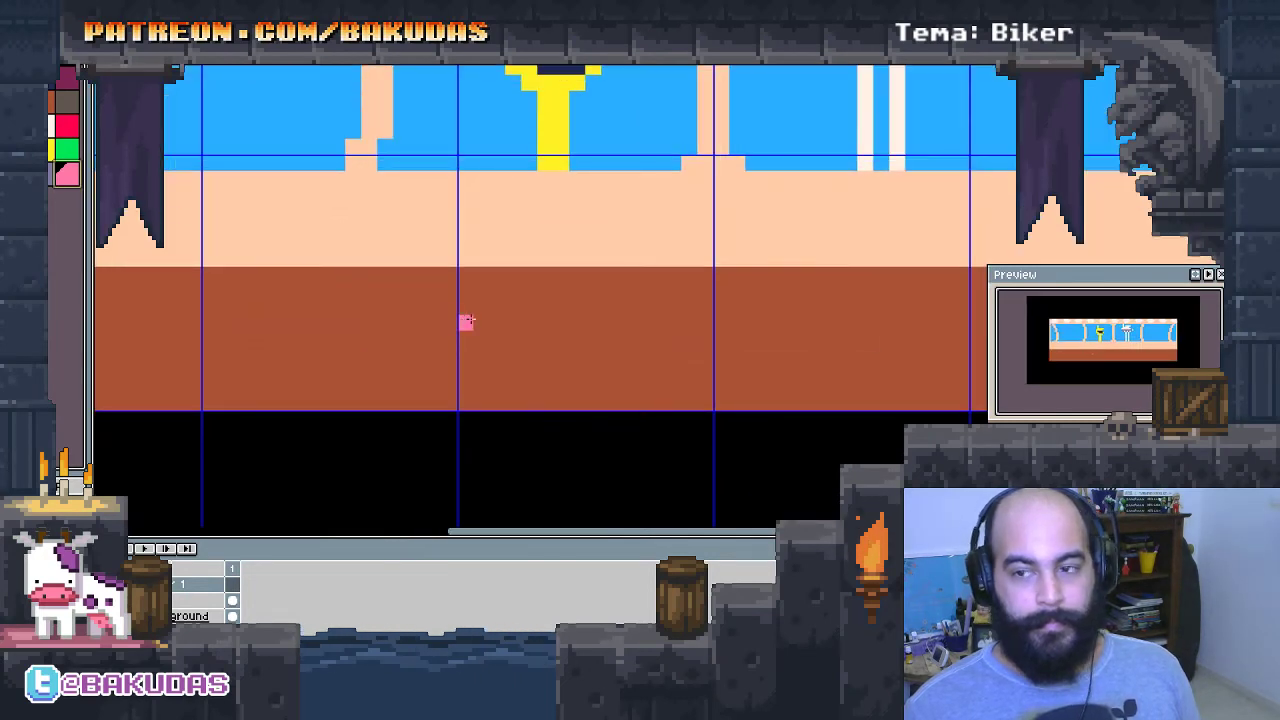
scroll(480, 326, "down", 1)
scroll(632, 300, "up", 1)
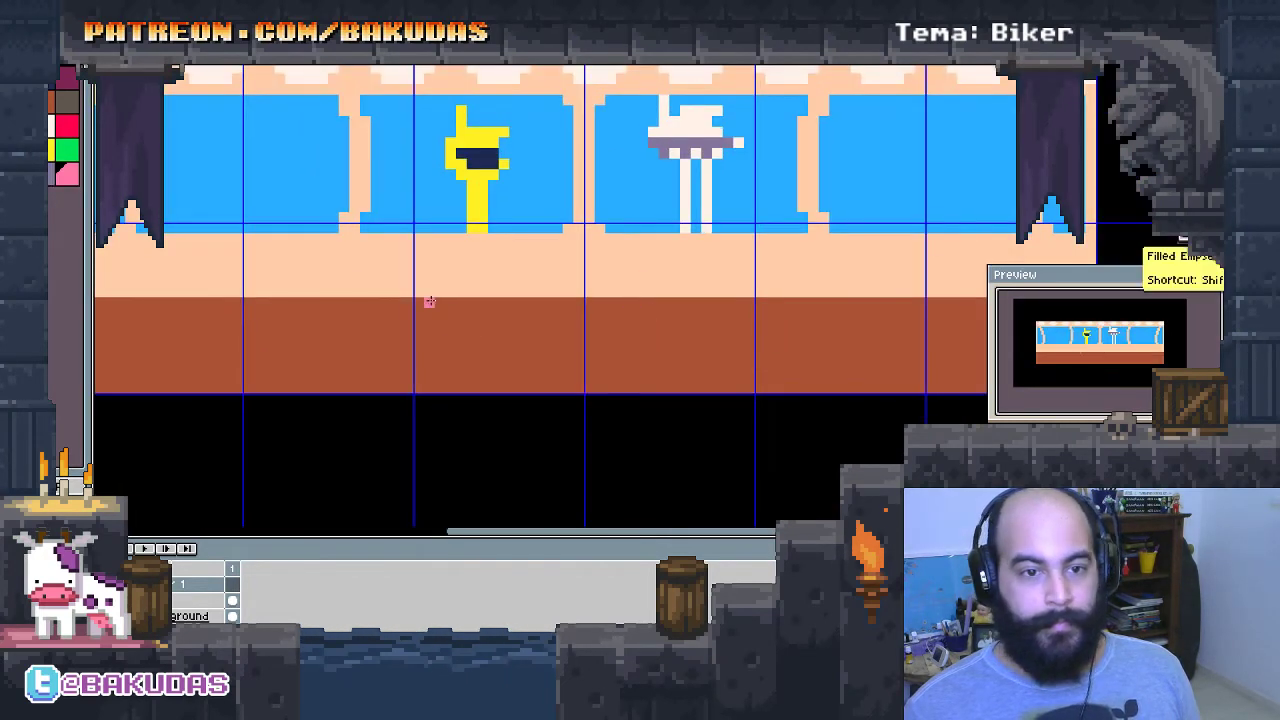
left_click_drag(269, 215, 341, 311)
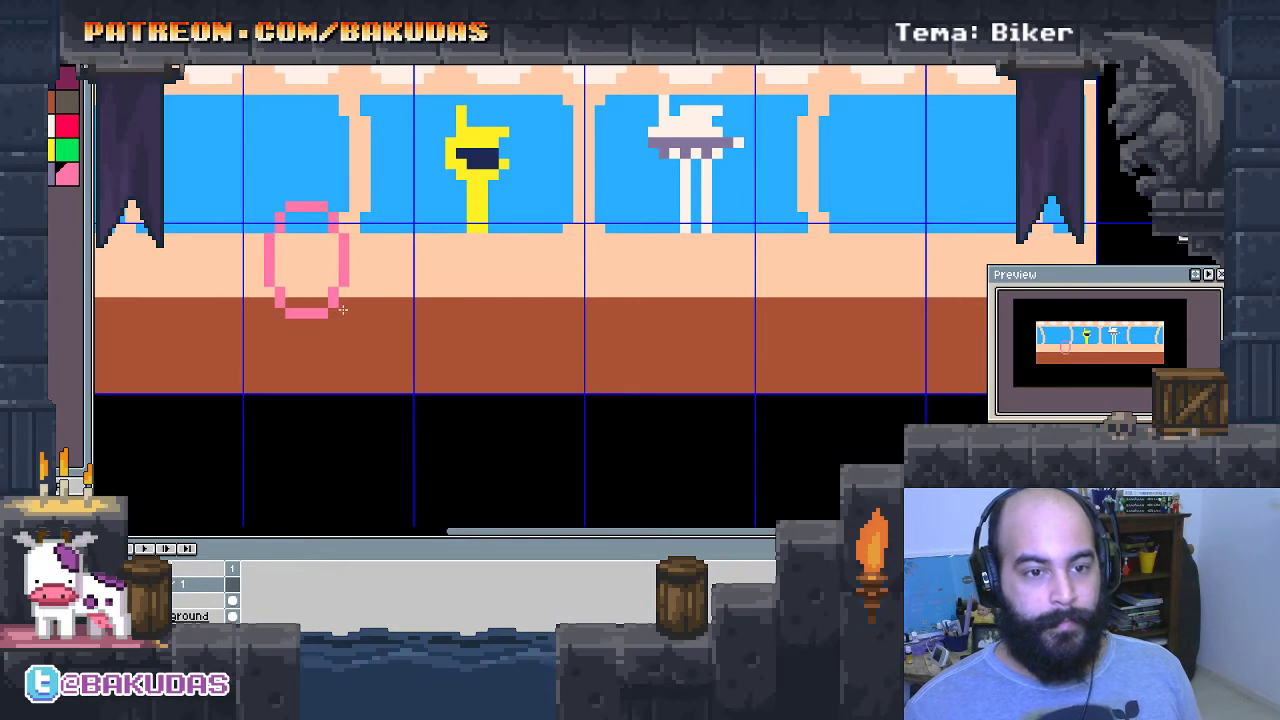
scroll(457, 208, "down", 3)
scroll(443, 188, "down", 1)
scroll(440, 292, "up", 1)
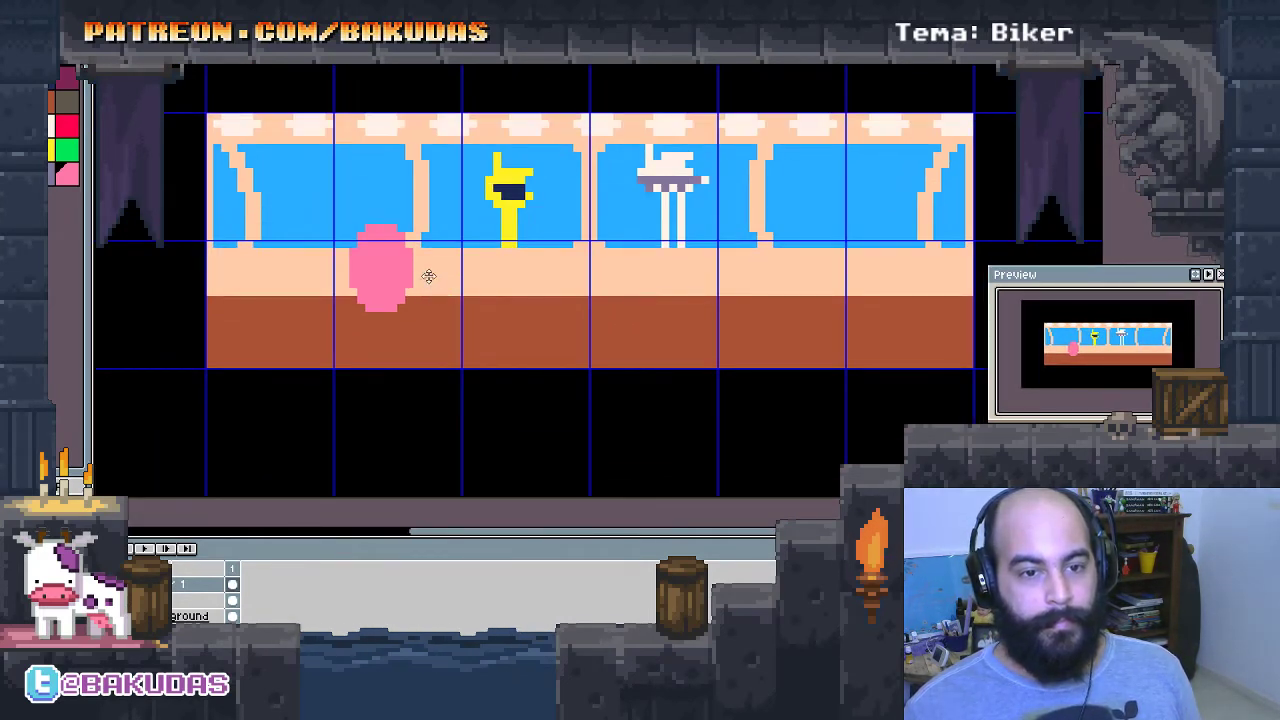
key("ctrl+z")
scroll(388, 258, "up", 1)
left_click_drag(330, 133, 416, 230)
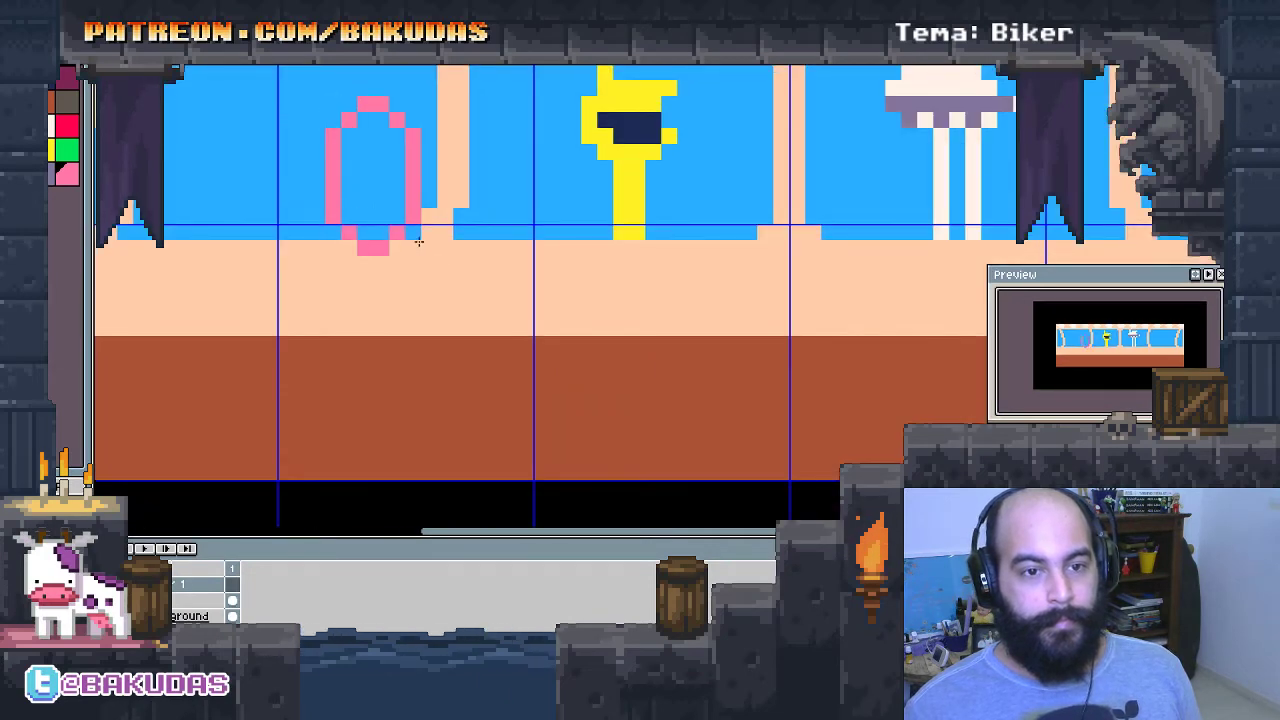
scroll(418, 229, "up", 1)
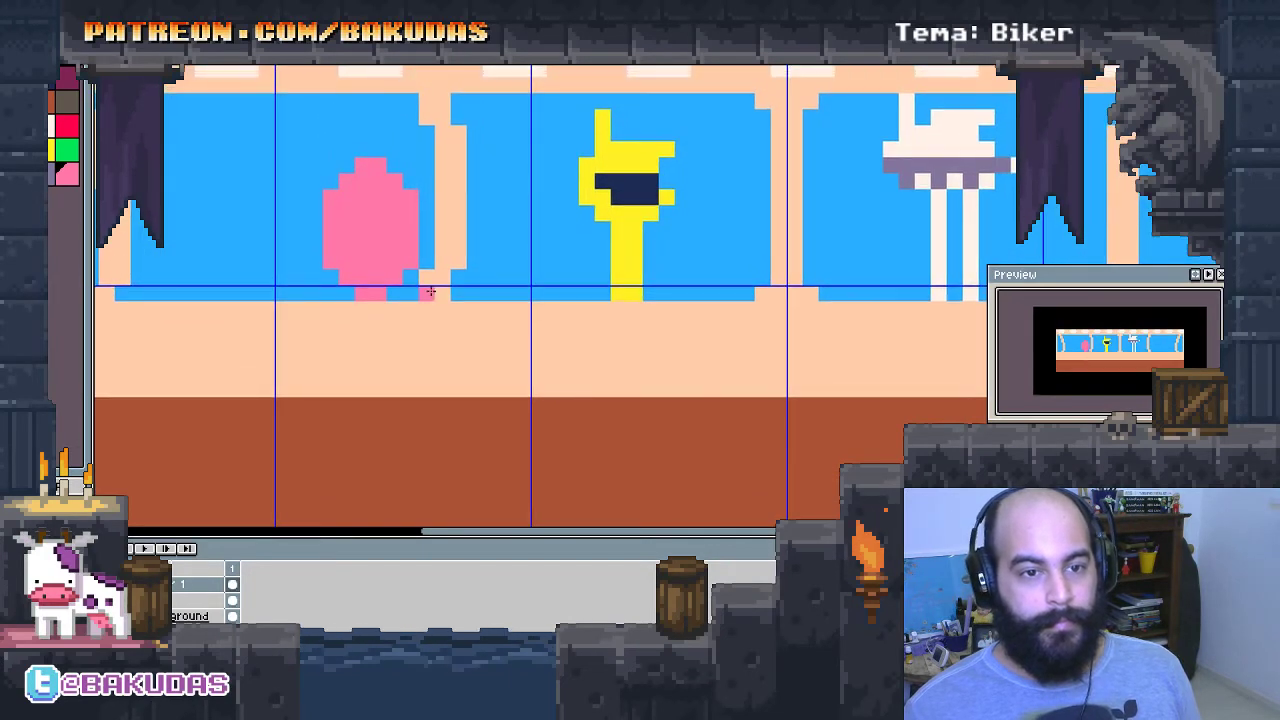
scroll(428, 288, "up", 1)
left_click_drag(436, 270, 770, 318)
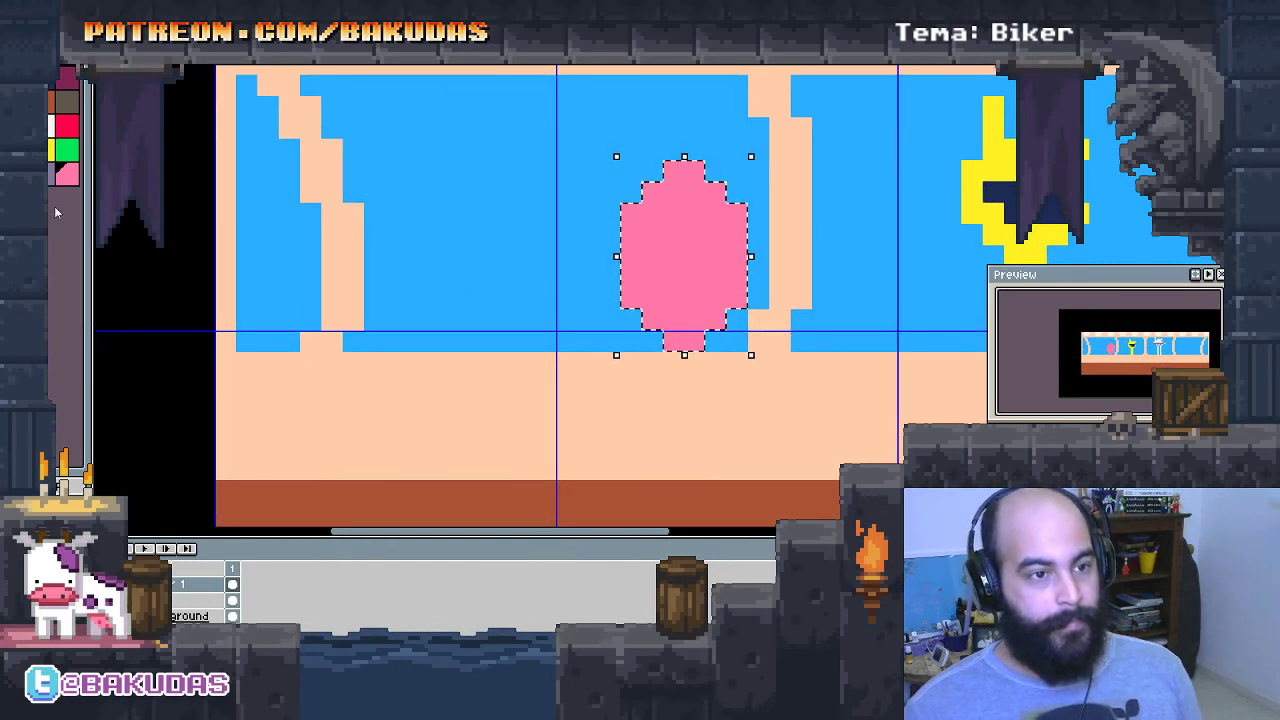
Move the pink oval left so it sits directly against the red oval.
key("ctrl+d")
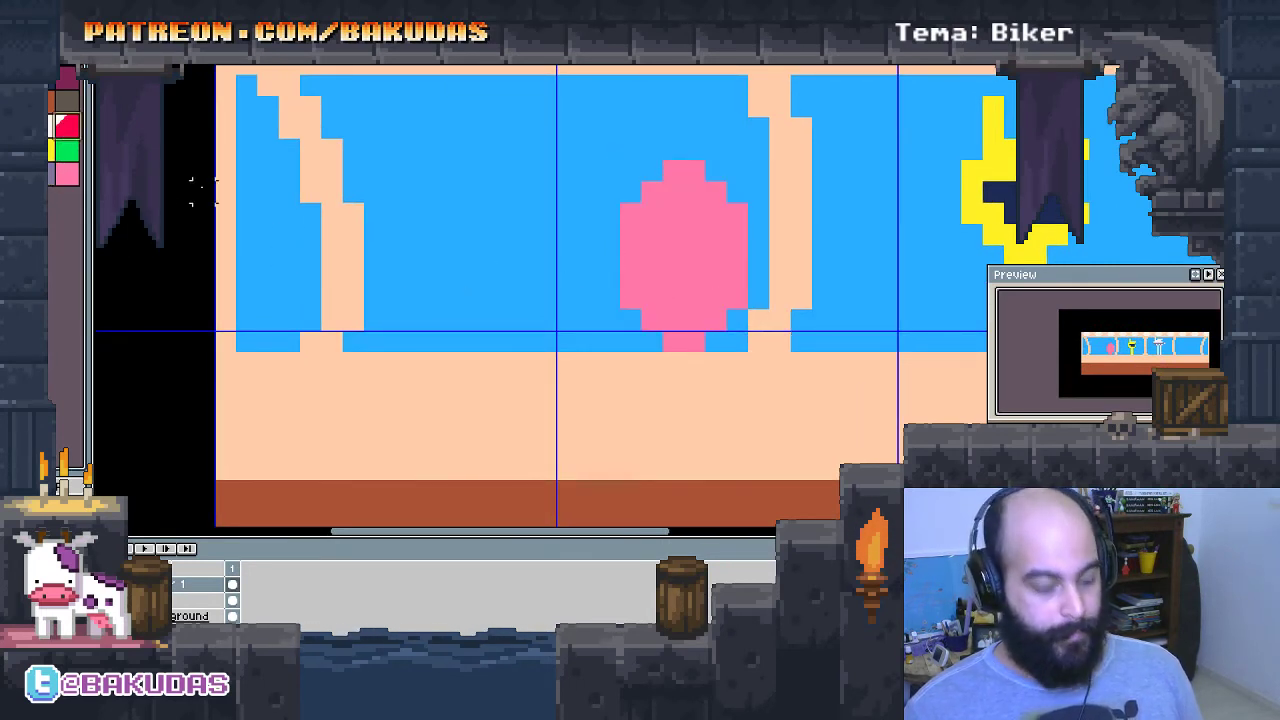
left_click(714, 300)
scroll(720, 310, "left", 1)
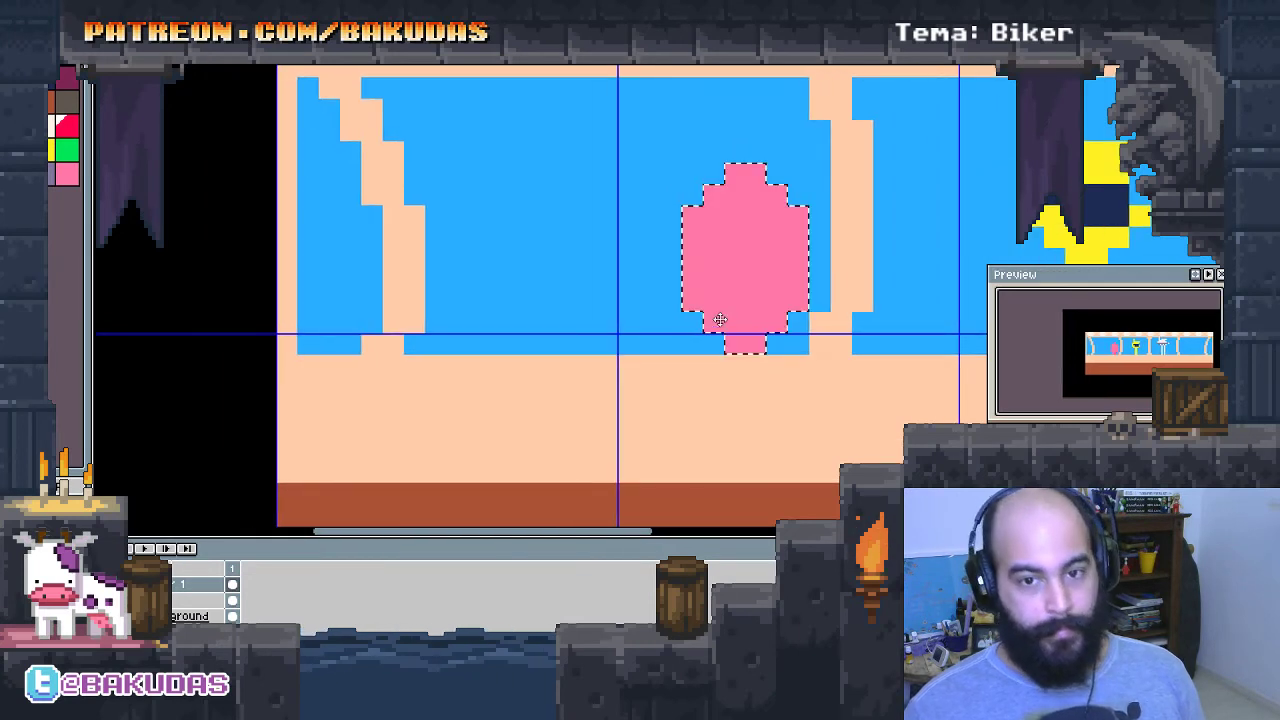
mouse_move(714, 282)
left_mouse_down()
mouse_move(590, 296)
mouse_move(611, 296)
left_mouse_up()
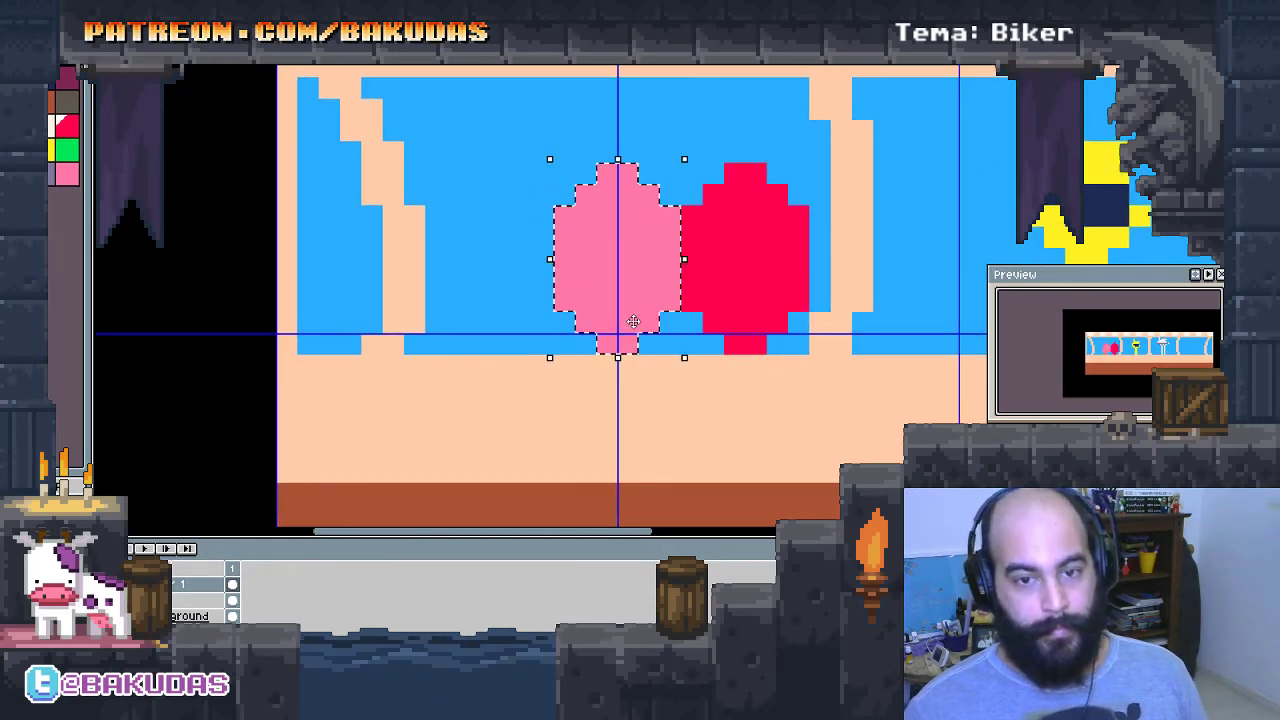
key("ctrl+d")
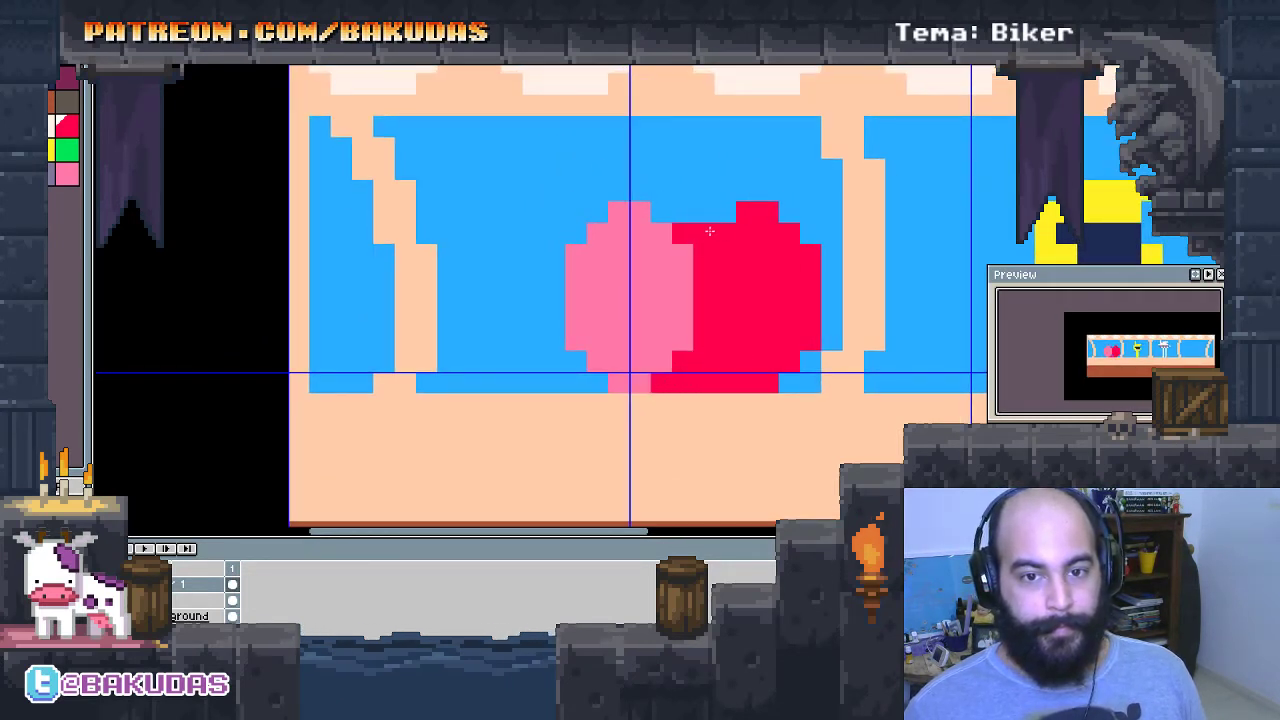
scroll(780, 327, "down", 1)
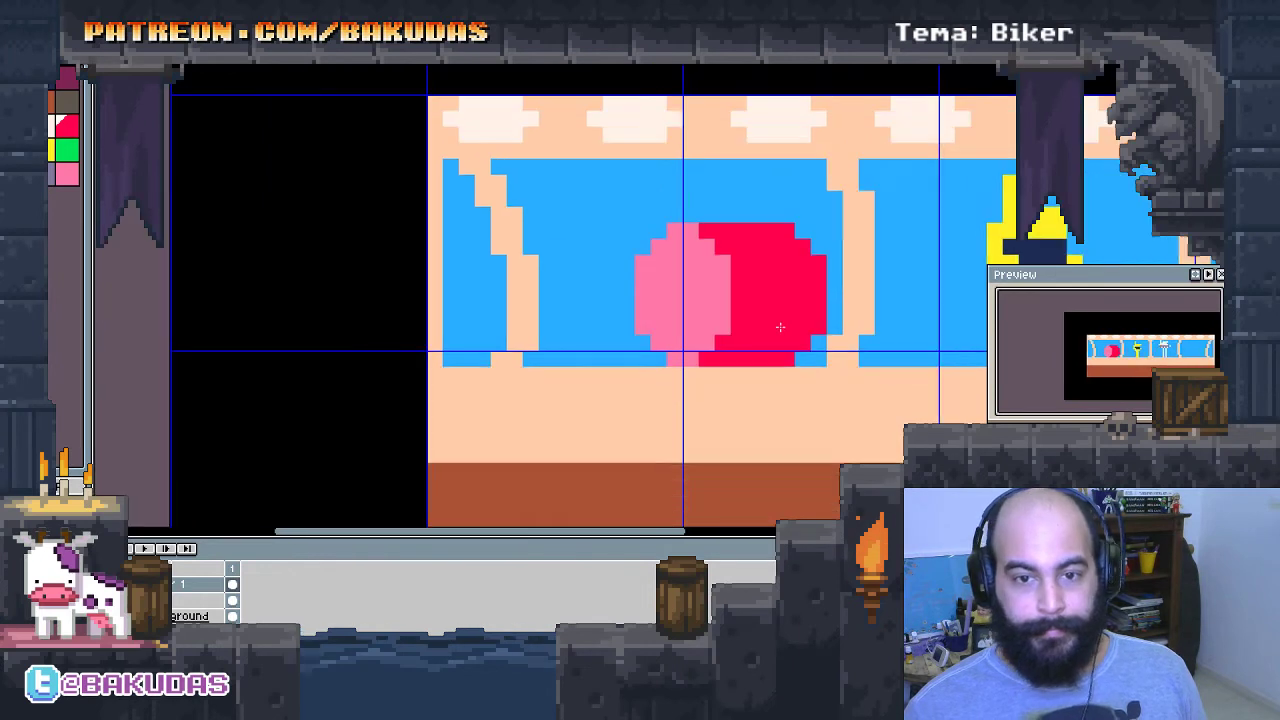
scroll(778, 260, "up", 1)
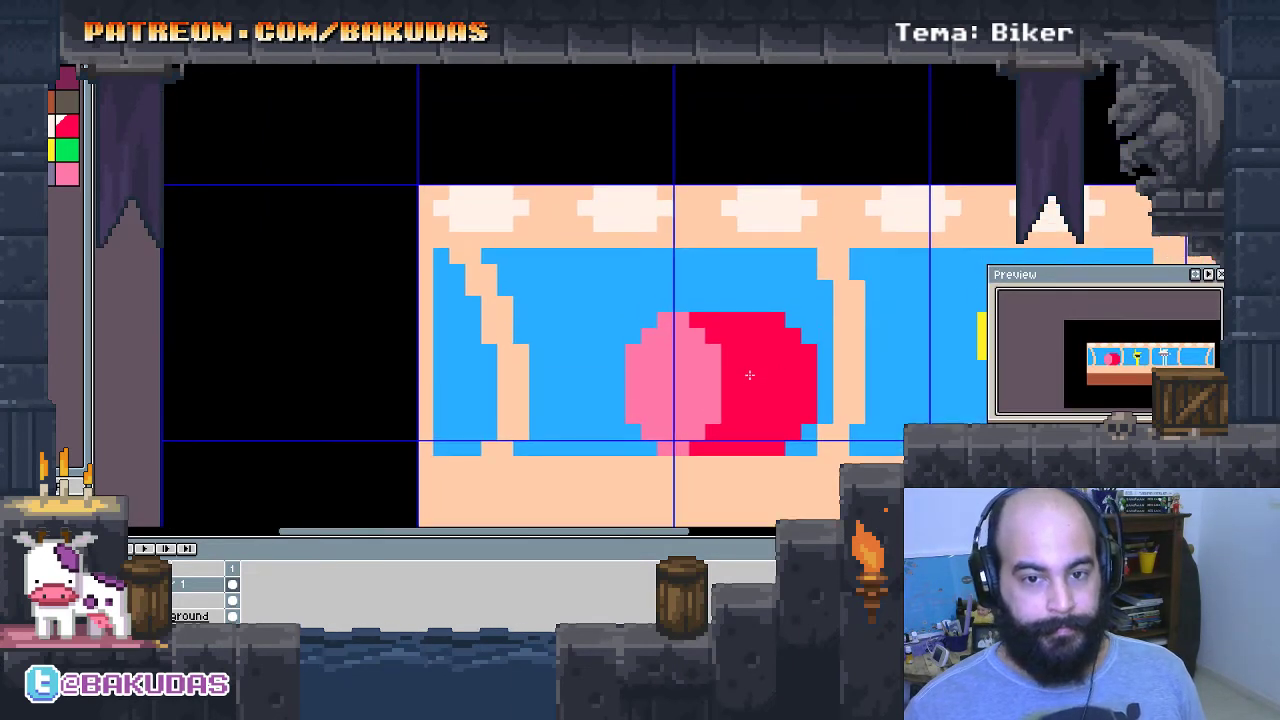
scroll(775, 195, "up", 1)
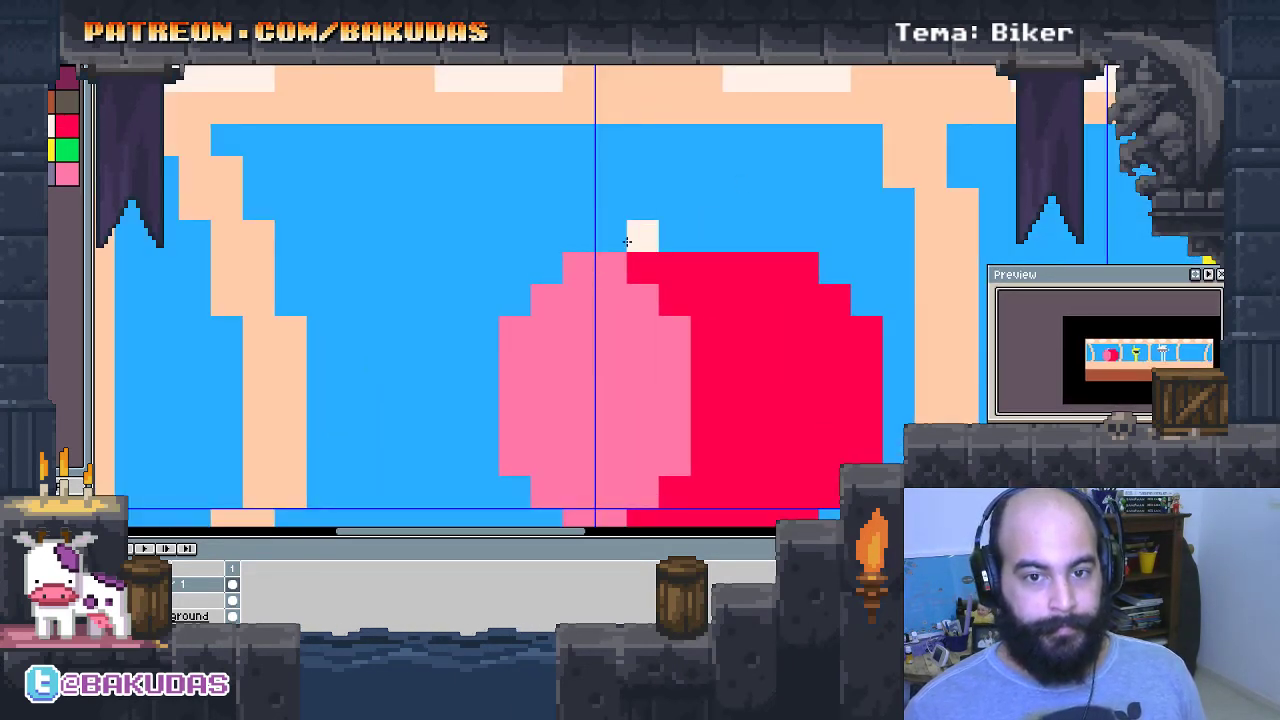
Paint a stepped cream hat on top of the two-toned head.
mouse_move(608, 236)
left_mouse_down()
mouse_move(683, 237)
mouse_move(640, 204)
mouse_move(707, 158)
left_mouse_up()
left_click(705, 174)
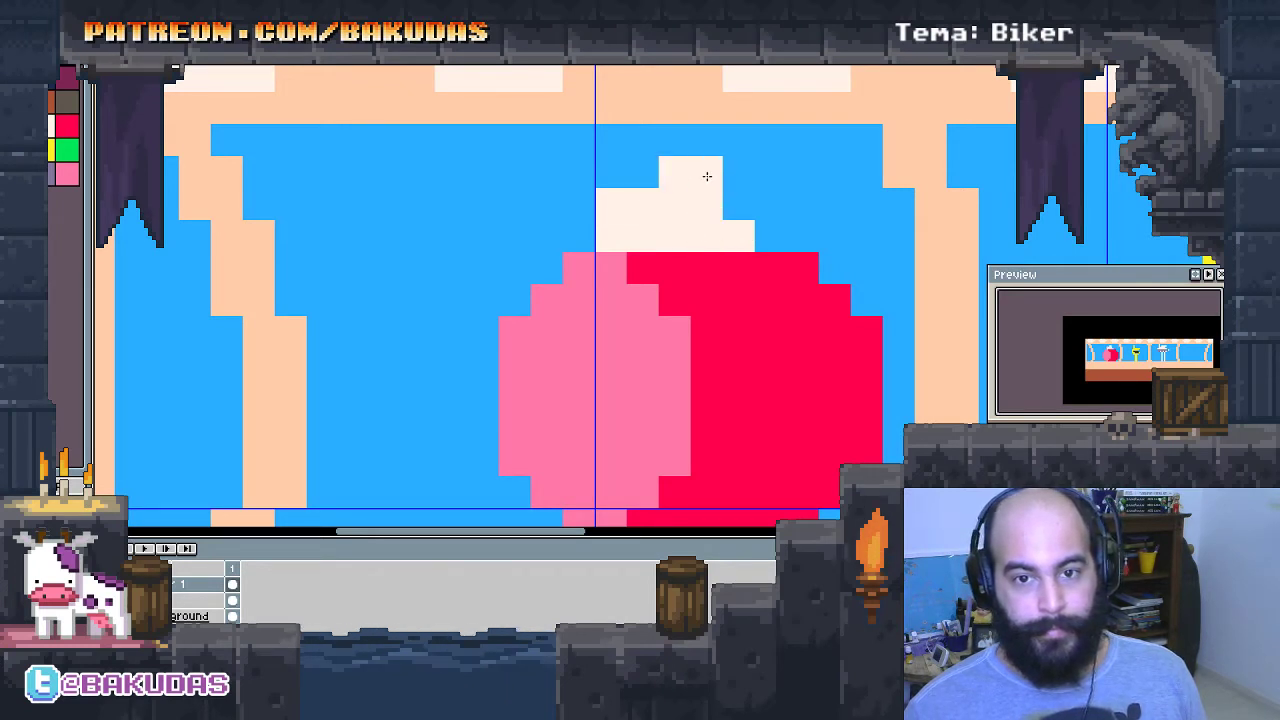
left_click(771, 236)
left_click(739, 206)
left_click(789, 218)
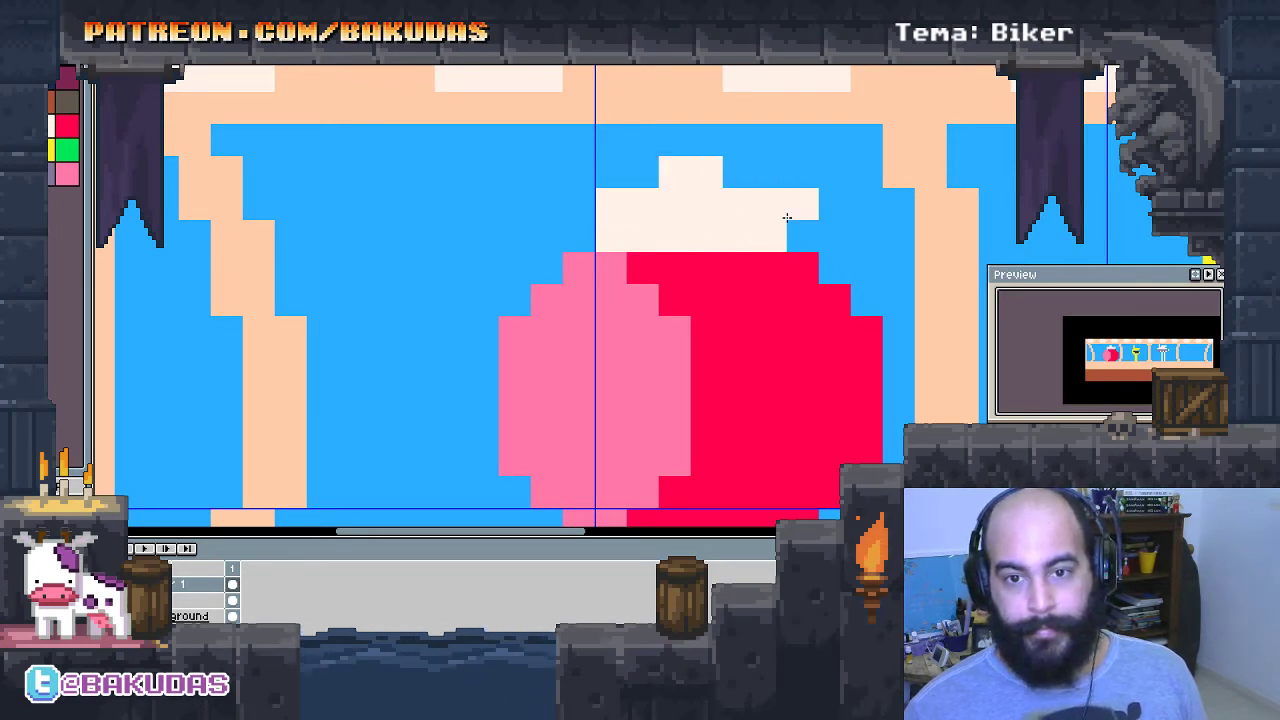
right_click(790, 210)
left_click(790, 225)
left_click(580, 236)
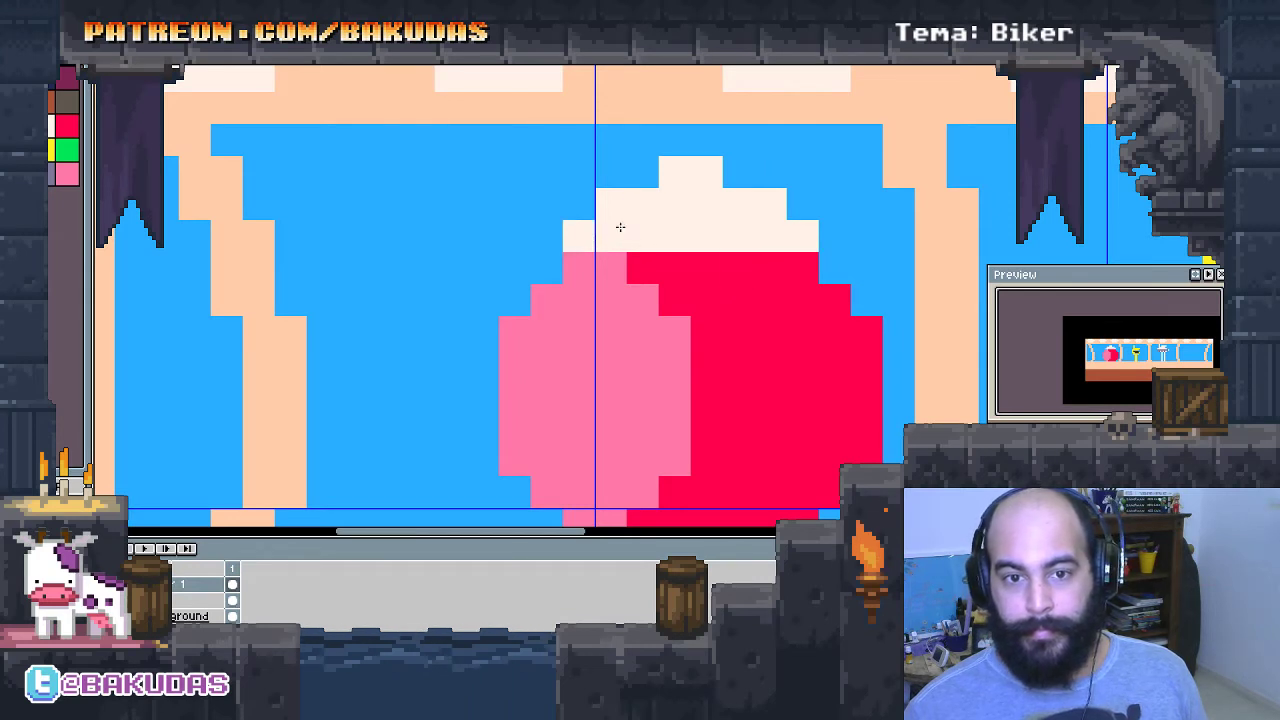
left_click(723, 167)
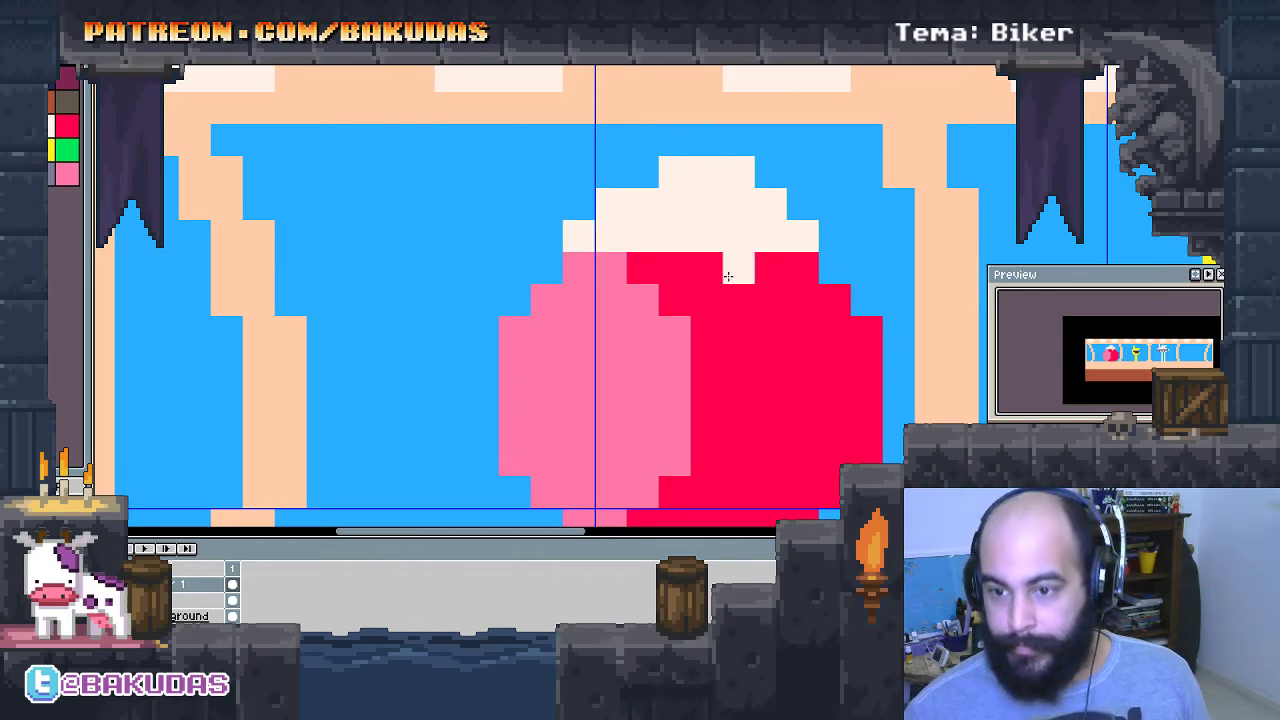
Dot a single blue eye pixel onto the head.
left_click_drag(737, 294, 766, 303)
scroll(794, 411, "down", 3)
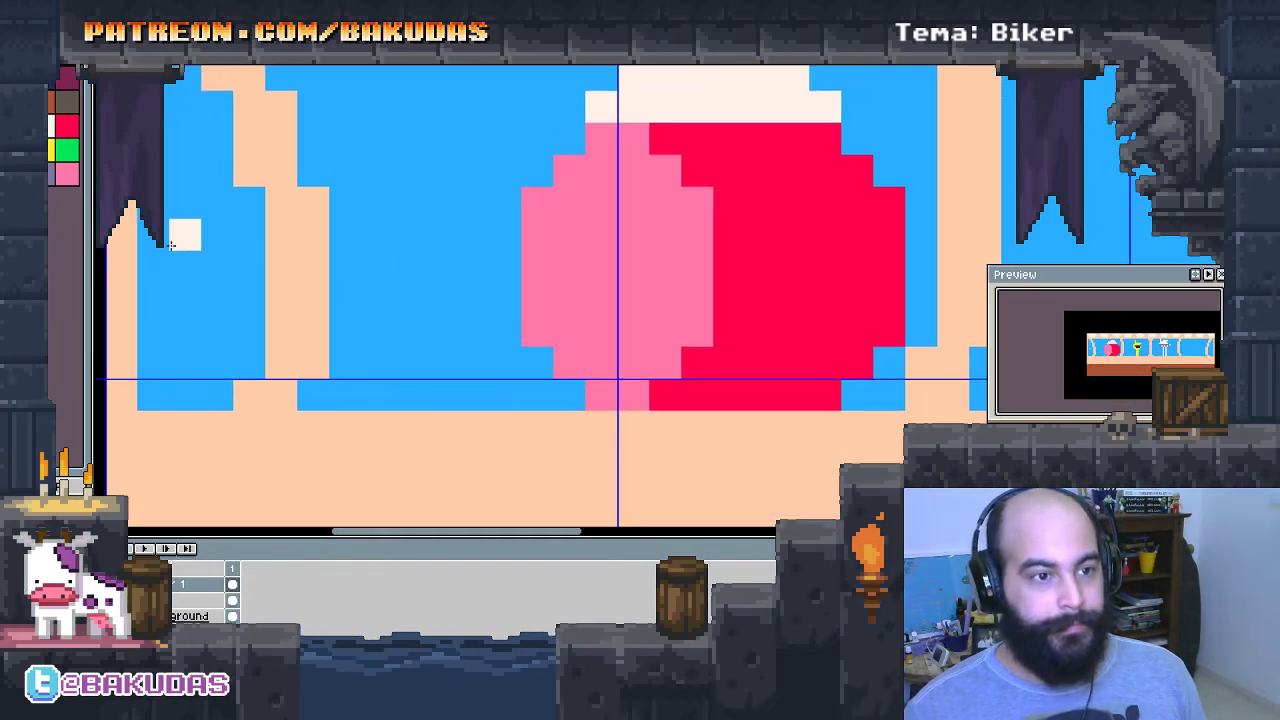
left_click(729, 299)
scroll(632, 297, "down", 1)
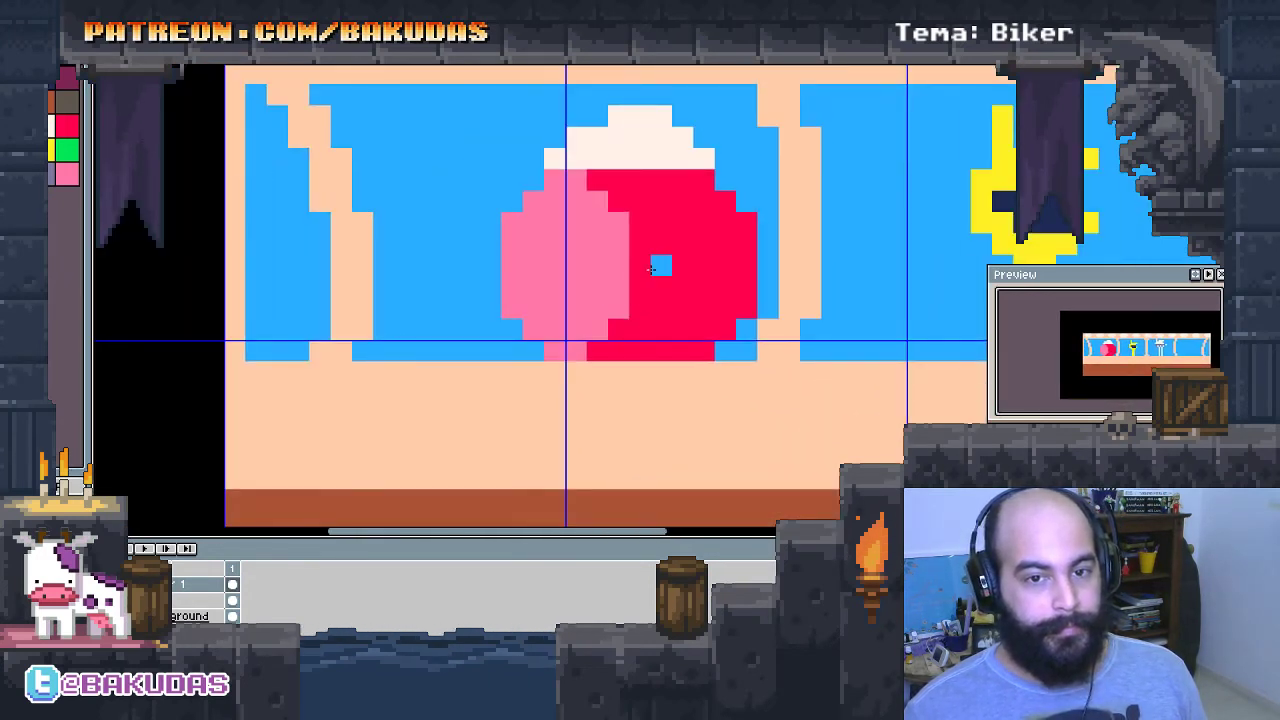
scroll(580, 263, "up", 1)
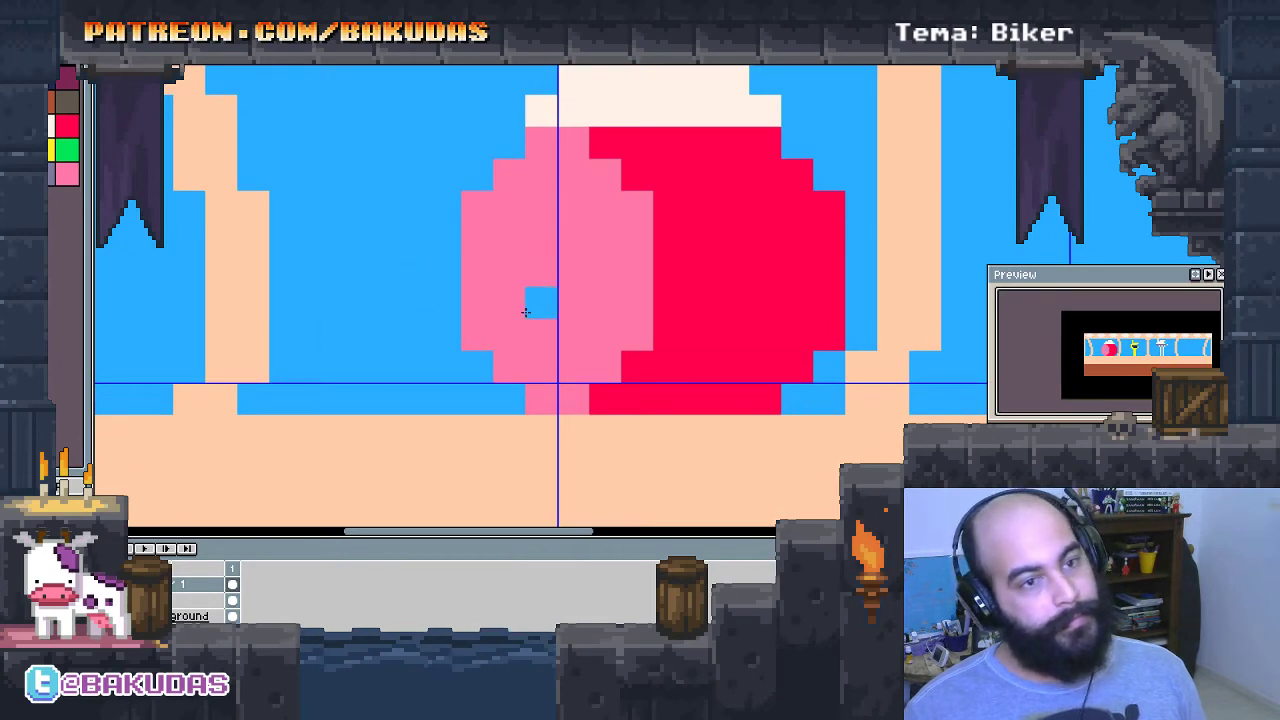
Bucket-recolour the head halves, darkening the left and making the red half purple-grey.
scroll(540, 290, "down", 3)
scroll(643, 296, "down", 1)
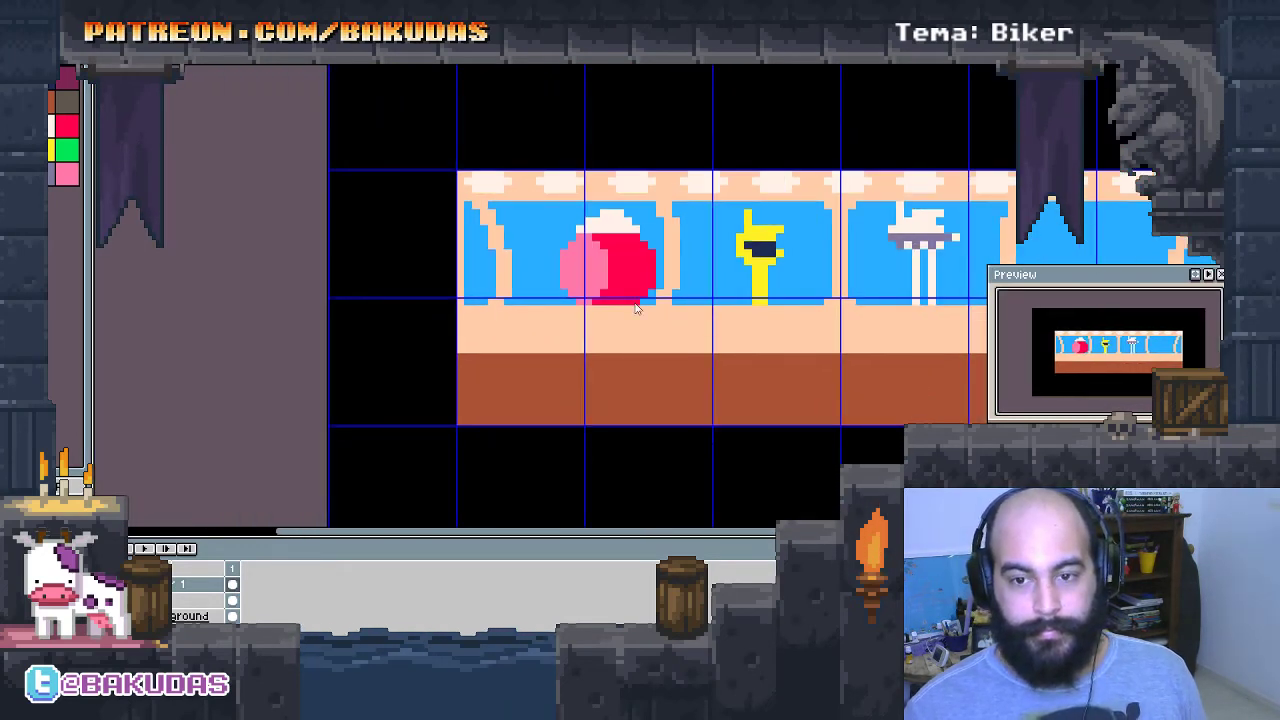
scroll(623, 300, "down", 1)
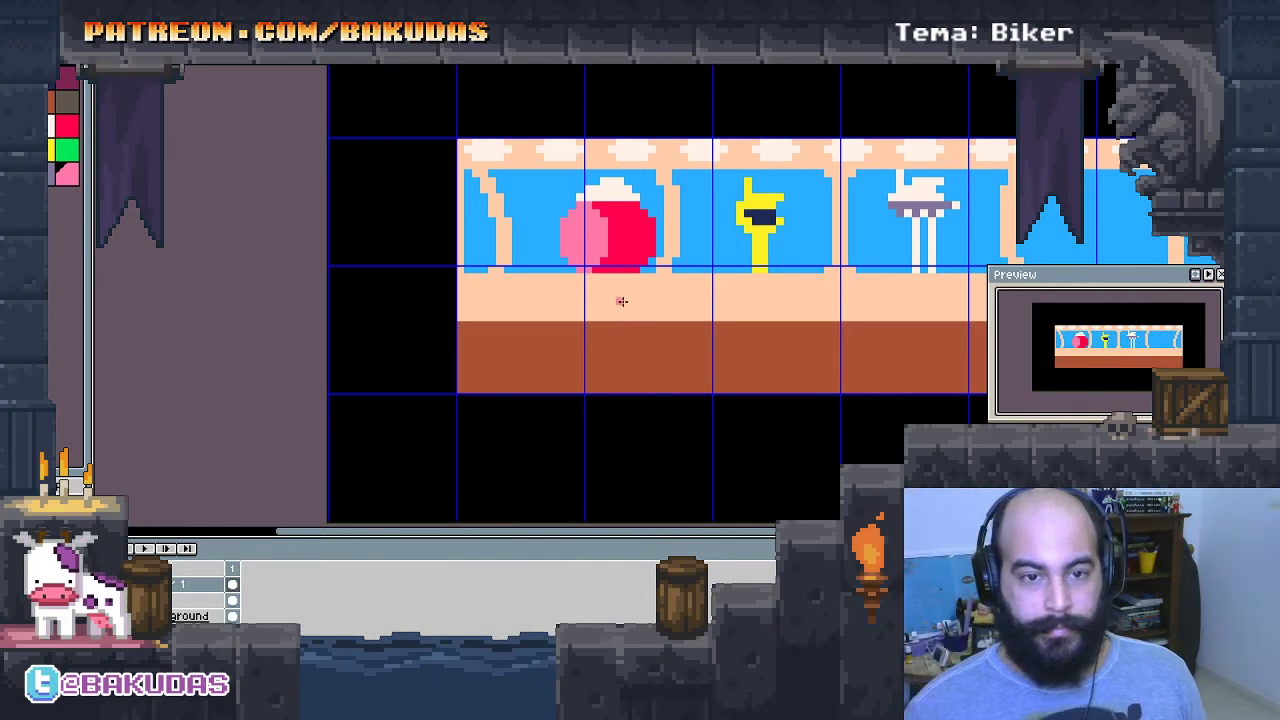
scroll(618, 280, "up", 2)
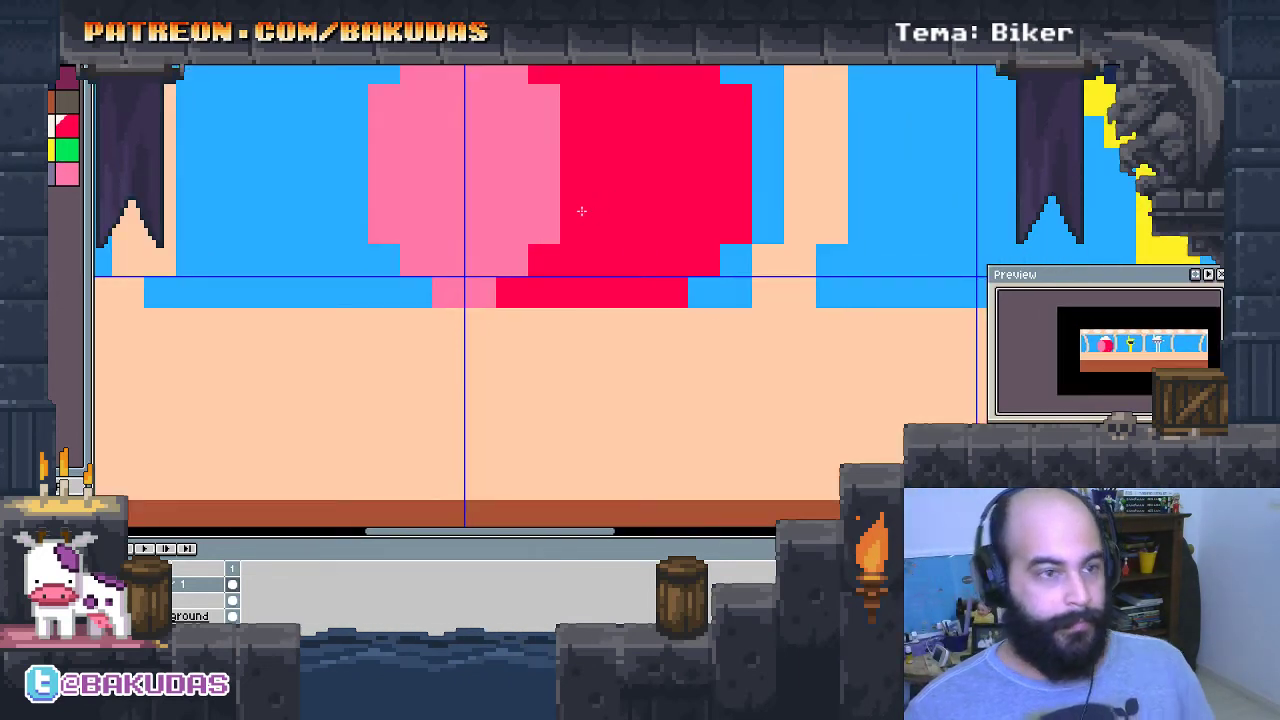
scroll(477, 265, "up", 3)
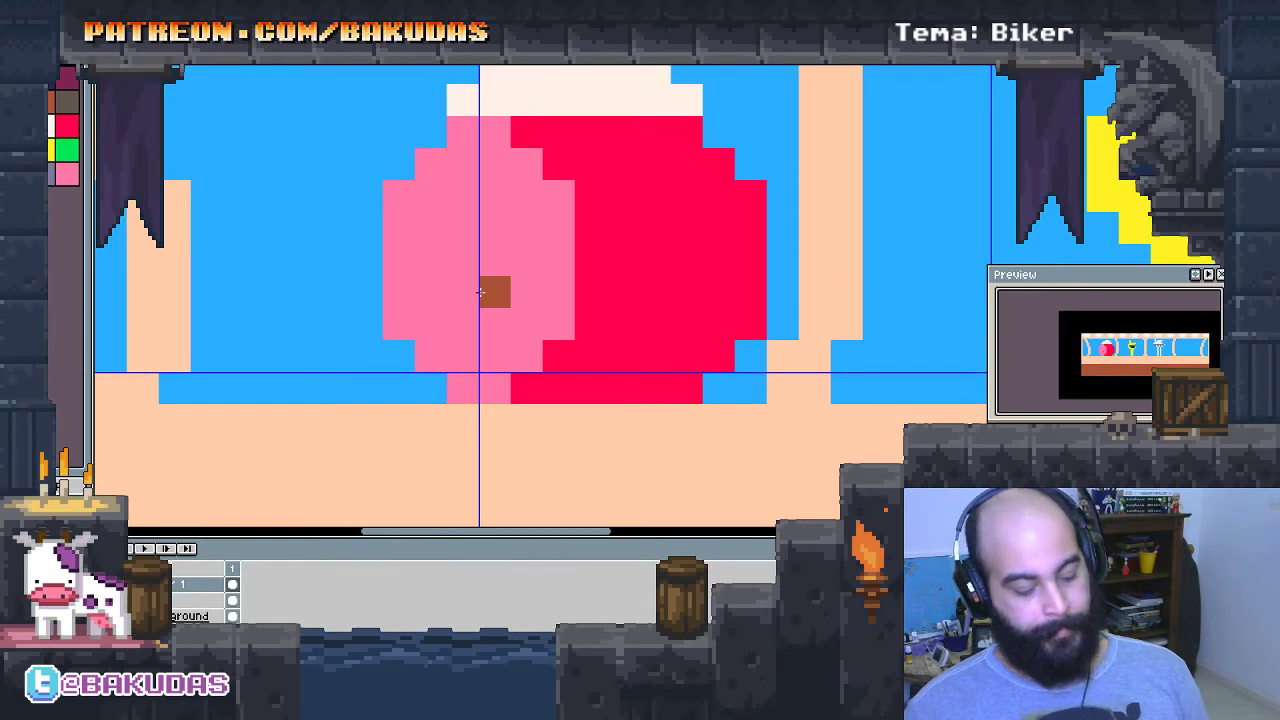
left_click(479, 292)
scroll(605, 329, "up", 1)
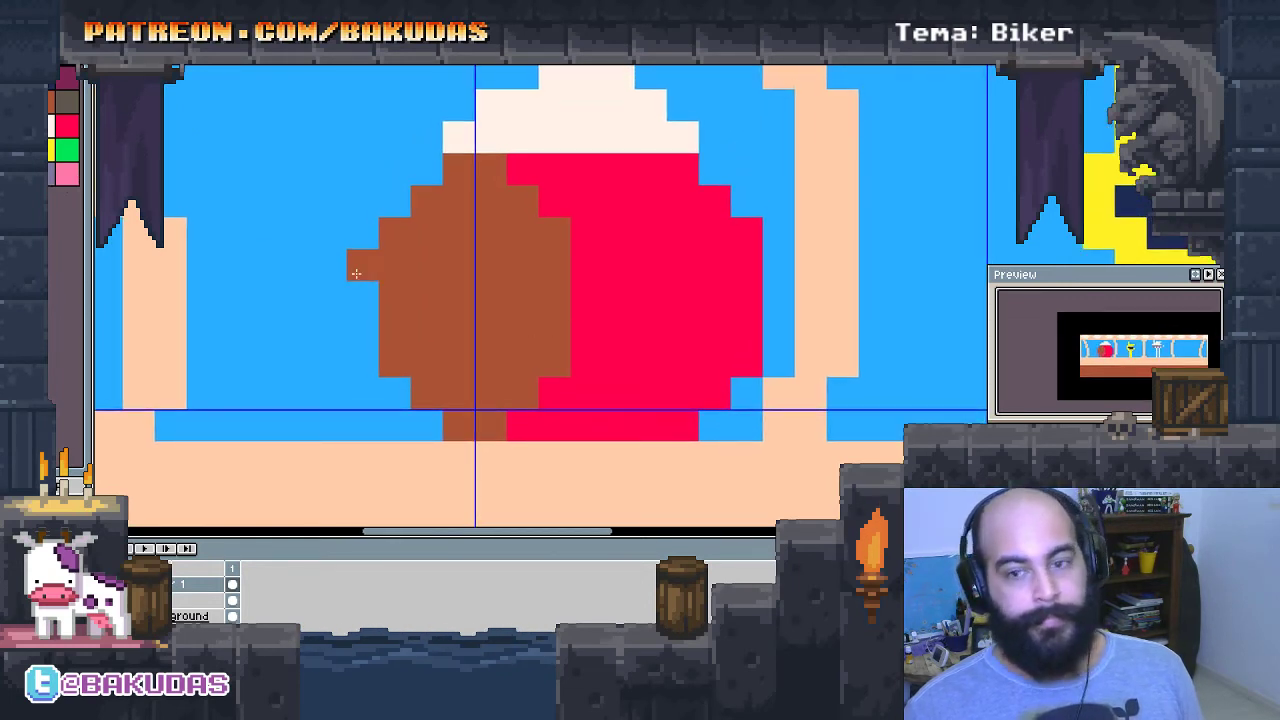
scroll(554, 394, "down", 1)
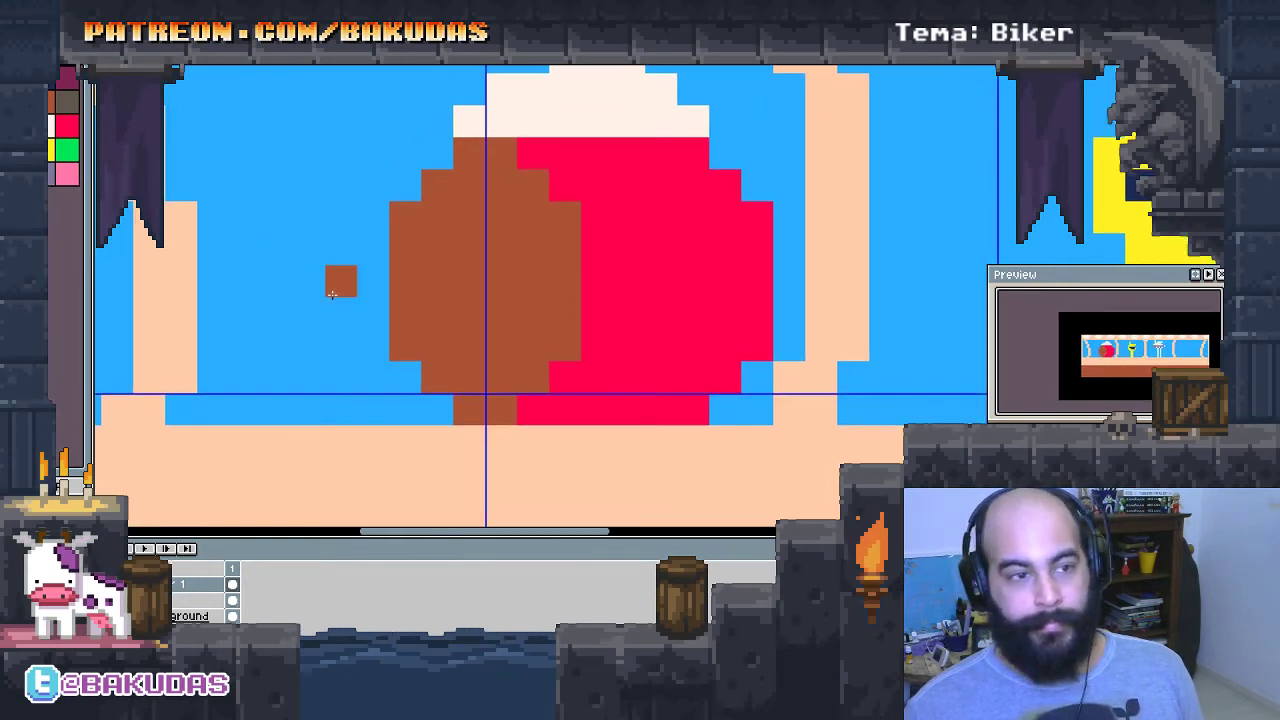
left_click(464, 277)
scroll(580, 357, "up", 1)
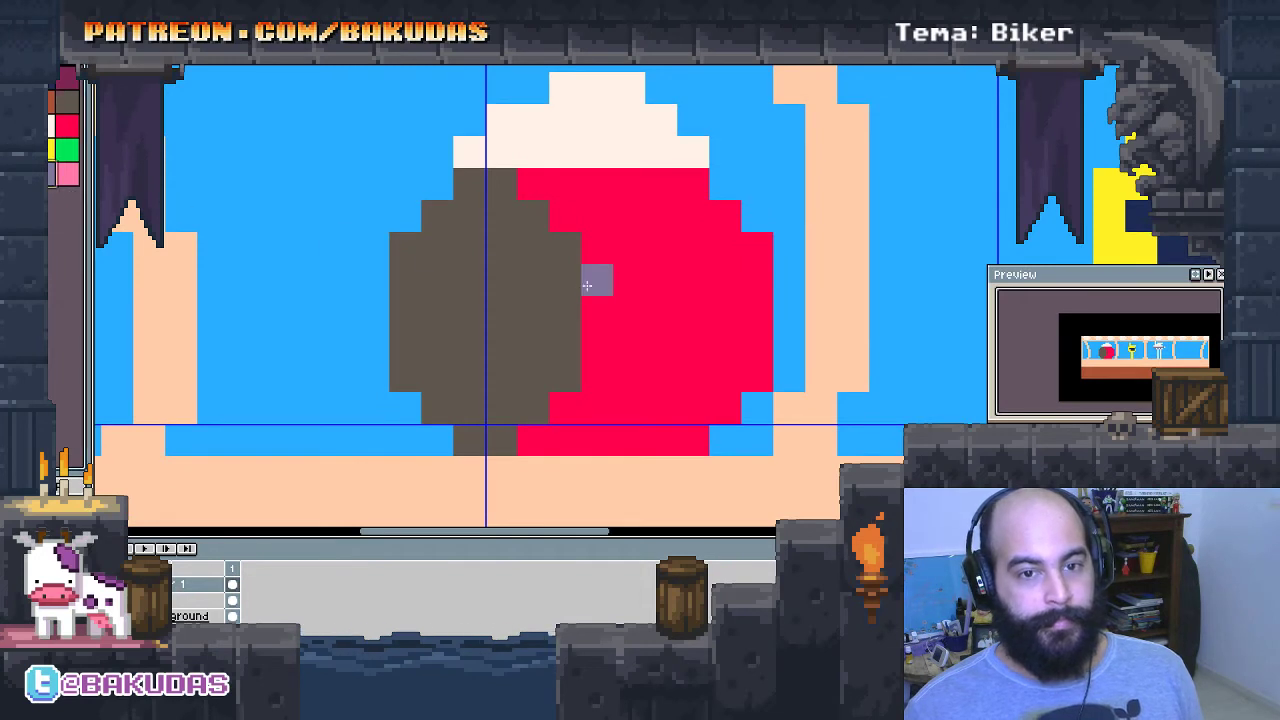
left_click(689, 421)
Fill the head's left half with navy.
scroll(689, 421, "down", 1)
scroll(692, 394, "down", 1)
scroll(692, 394, "up", 1)
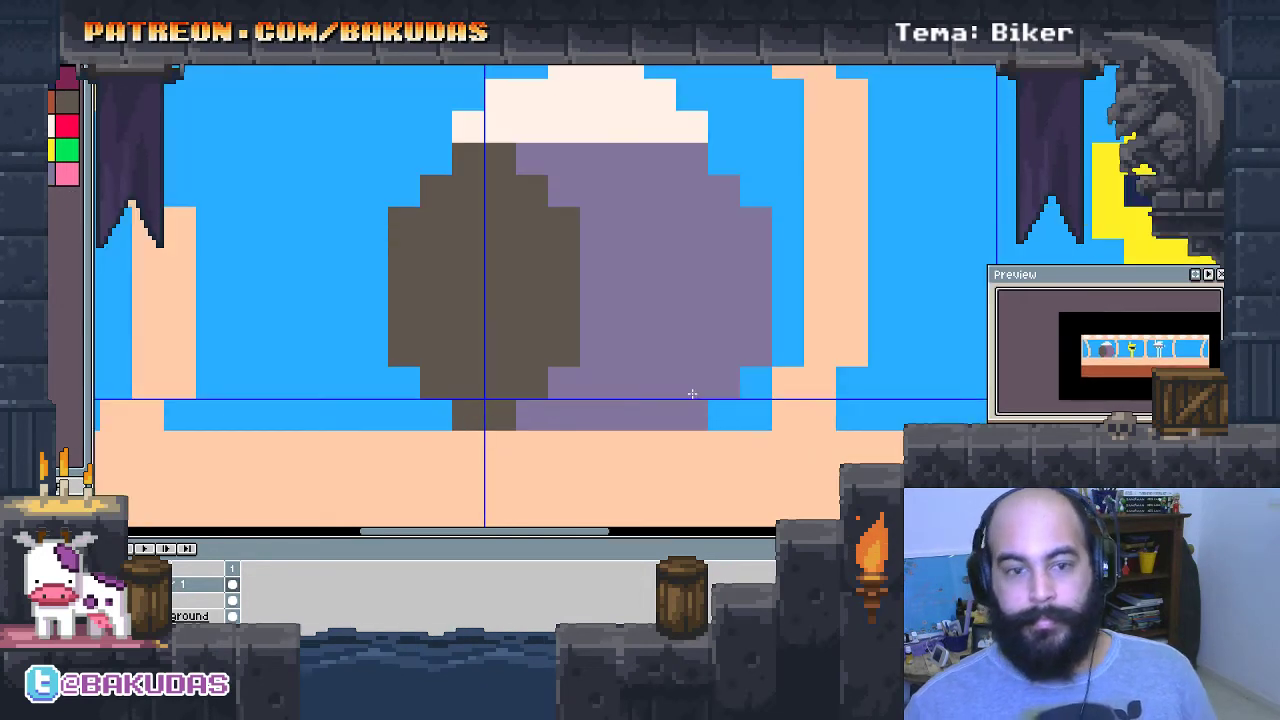
left_click(57, 95)
left_click(476, 278)
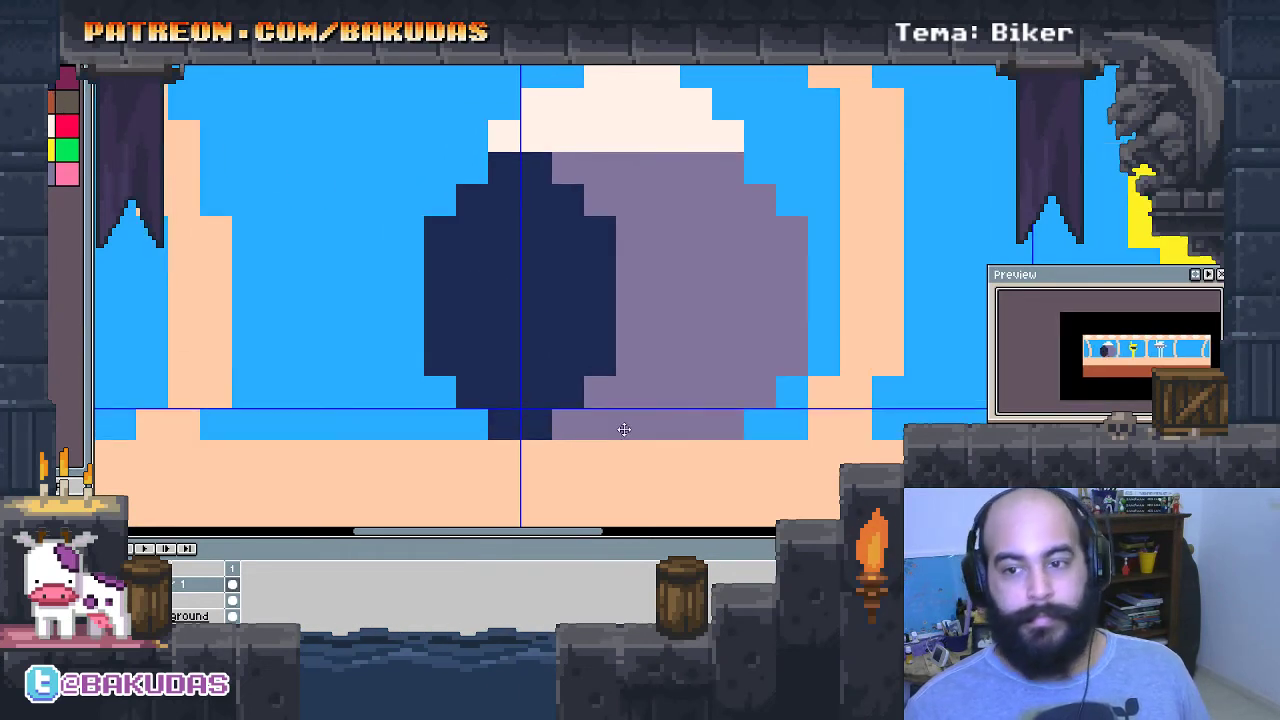
scroll(466, 424, "down", 1)
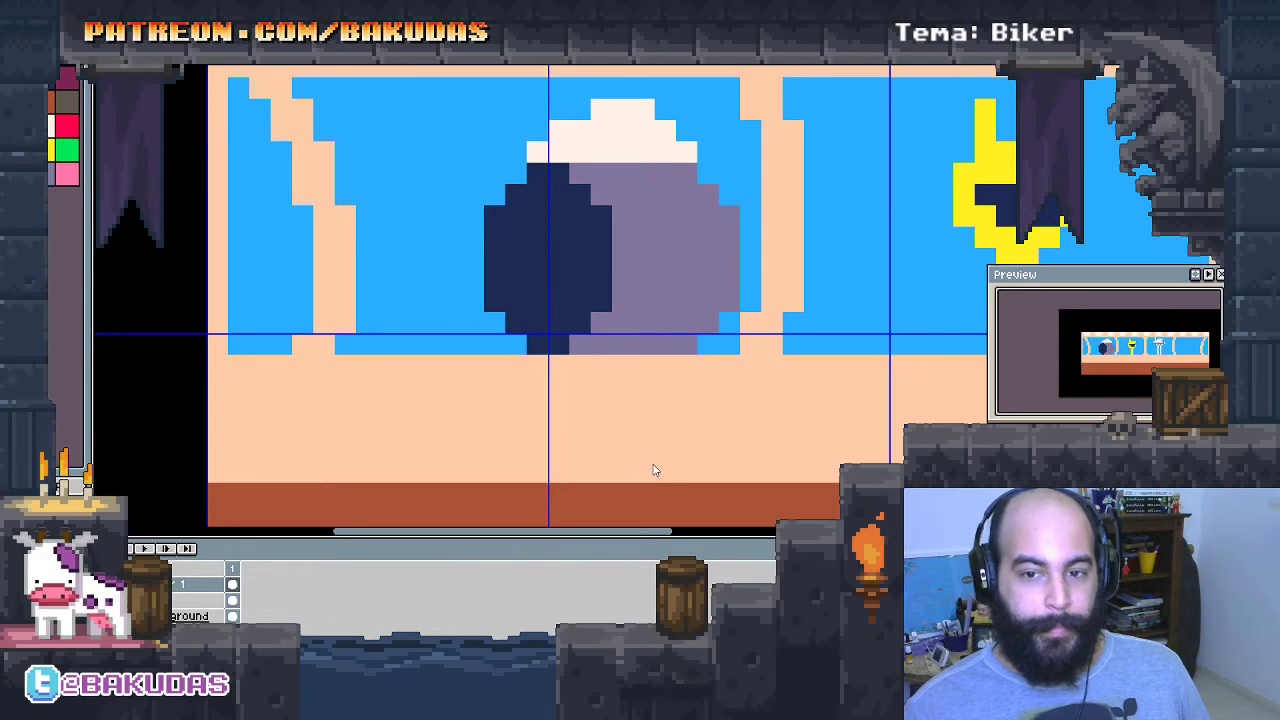
Draw a filled navy ellipse below the head and extend it downward with stepped navy pixels.
left_click_drag(654, 470, 671, 366)
key("Tab")
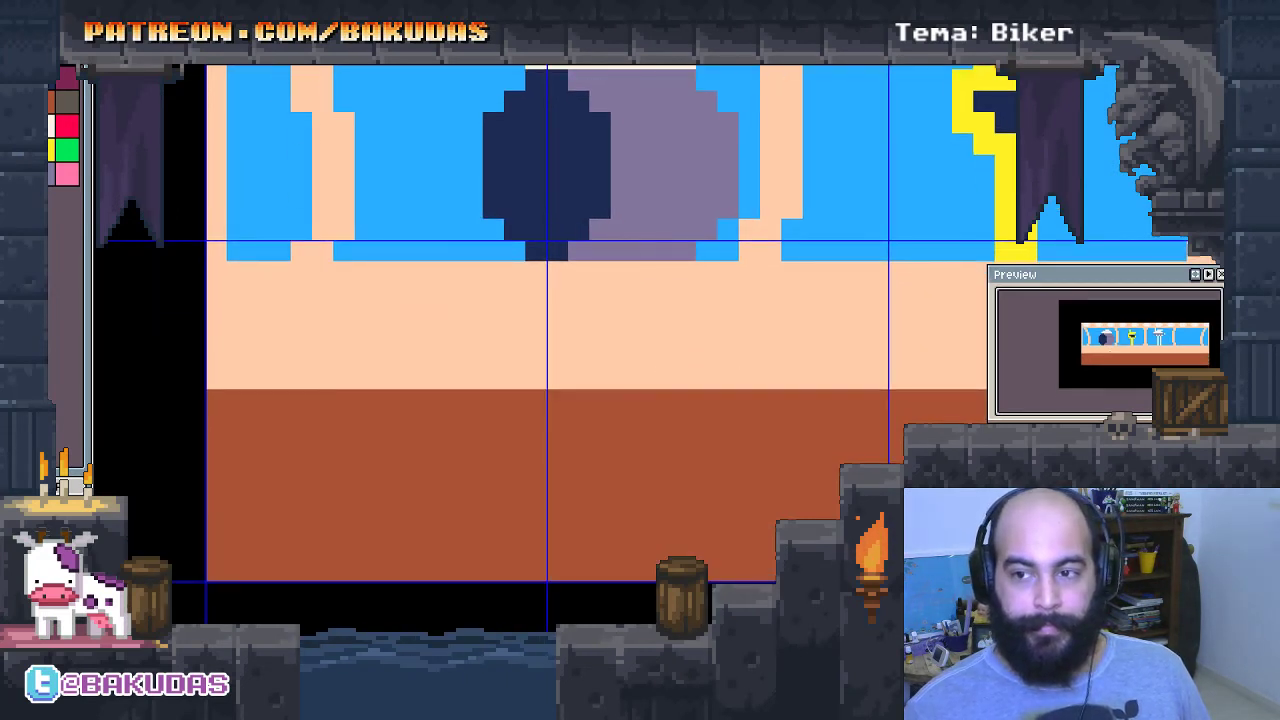
mouse_move(513, 292)
left_mouse_down()
mouse_move(612, 390)
mouse_move(624, 384)
left_mouse_up()
left_click(568, 325)
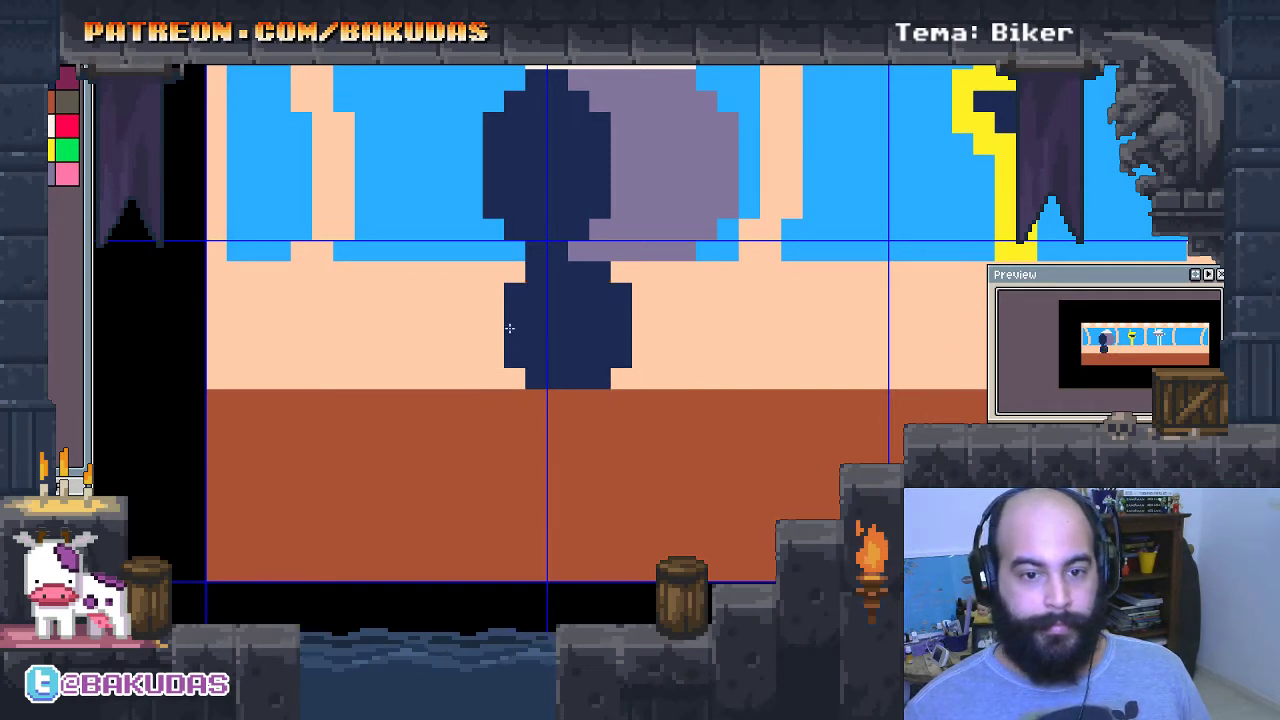
mouse_move(492, 398)
left_mouse_down()
mouse_move(425, 478)
mouse_move(598, 505)
mouse_move(620, 438)
mouse_move(625, 338)
left_mouse_up()
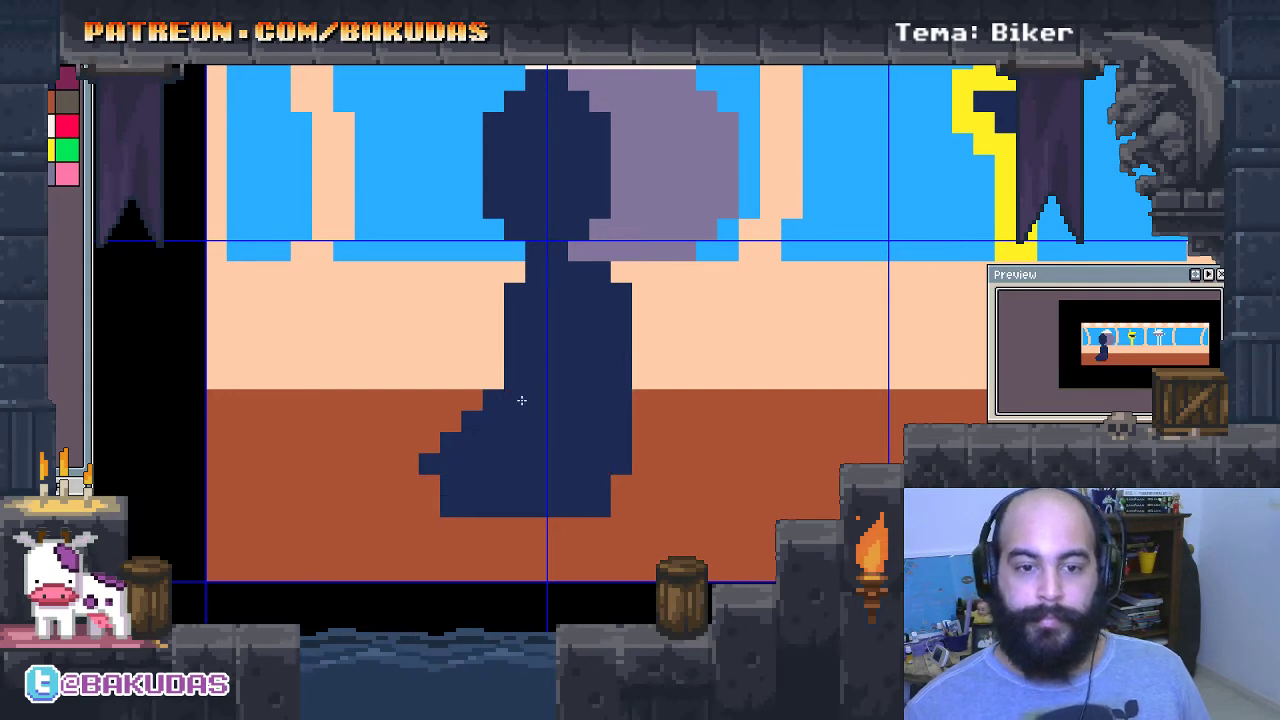
left_click(497, 384)
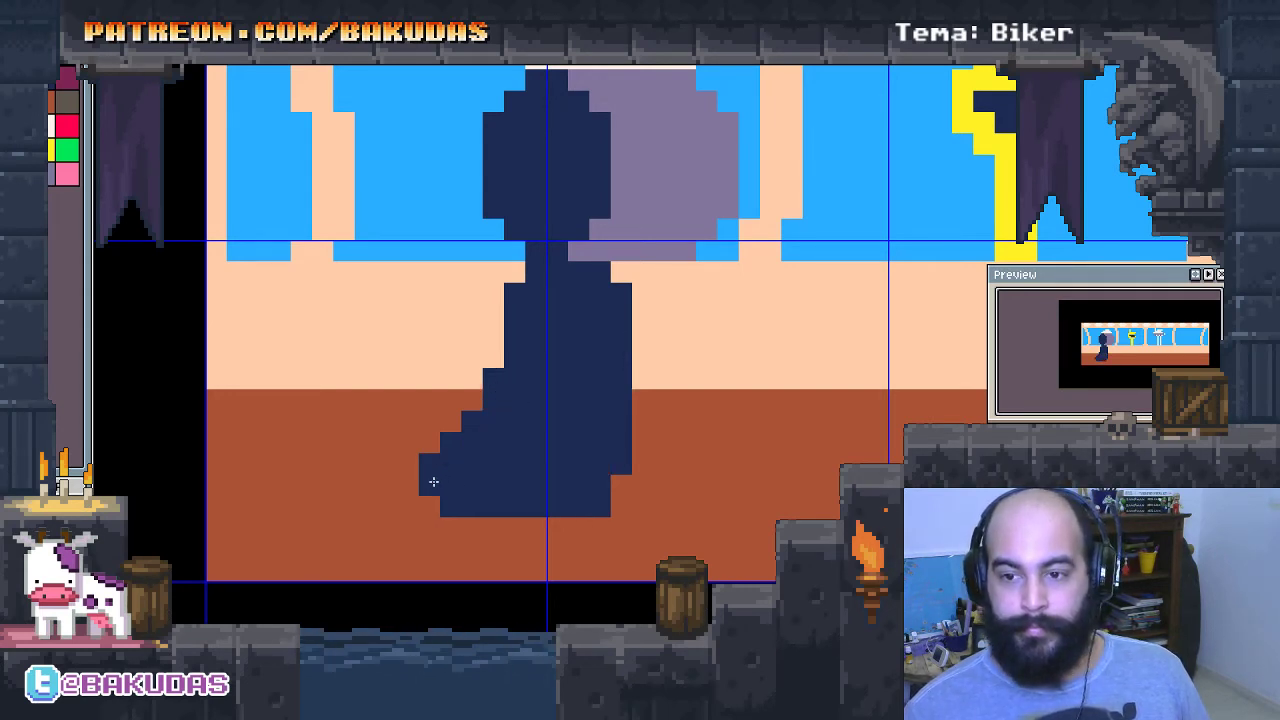
left_click_drag(556, 465, 600, 476)
Cut the lower part of the navy body and move it slightly to the right.
left_click(621, 410)
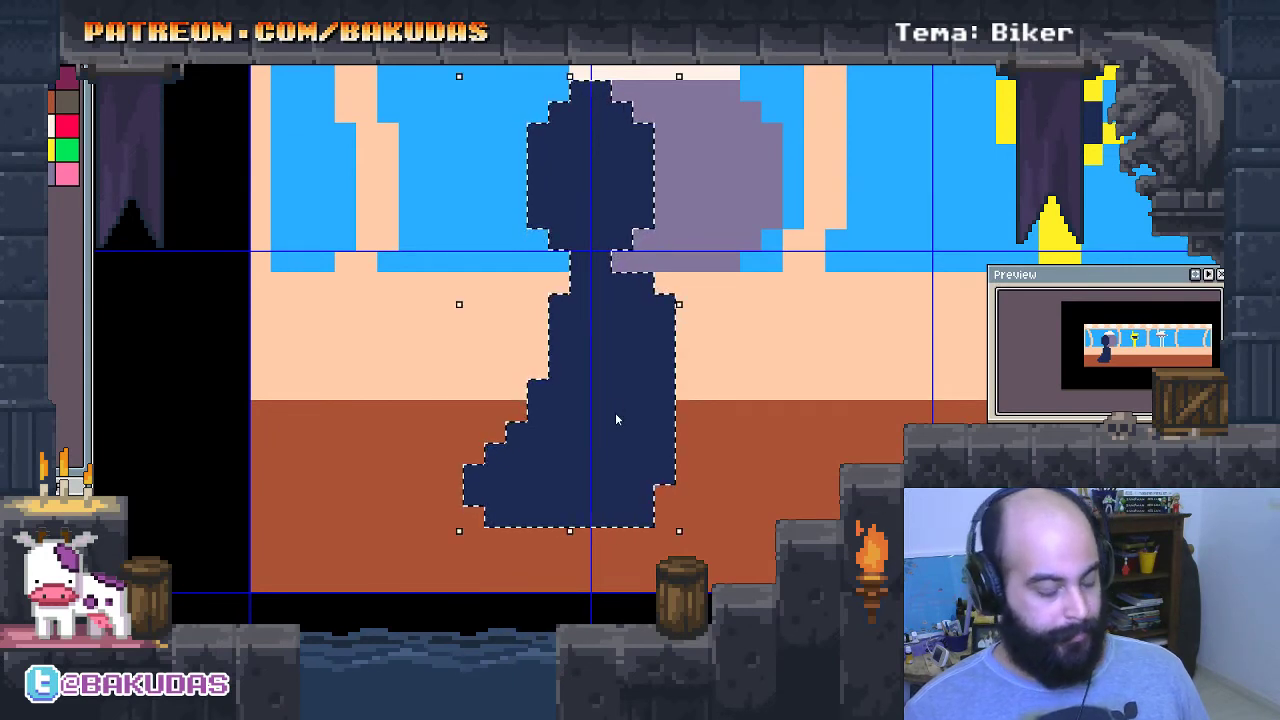
key("ctrl+d")
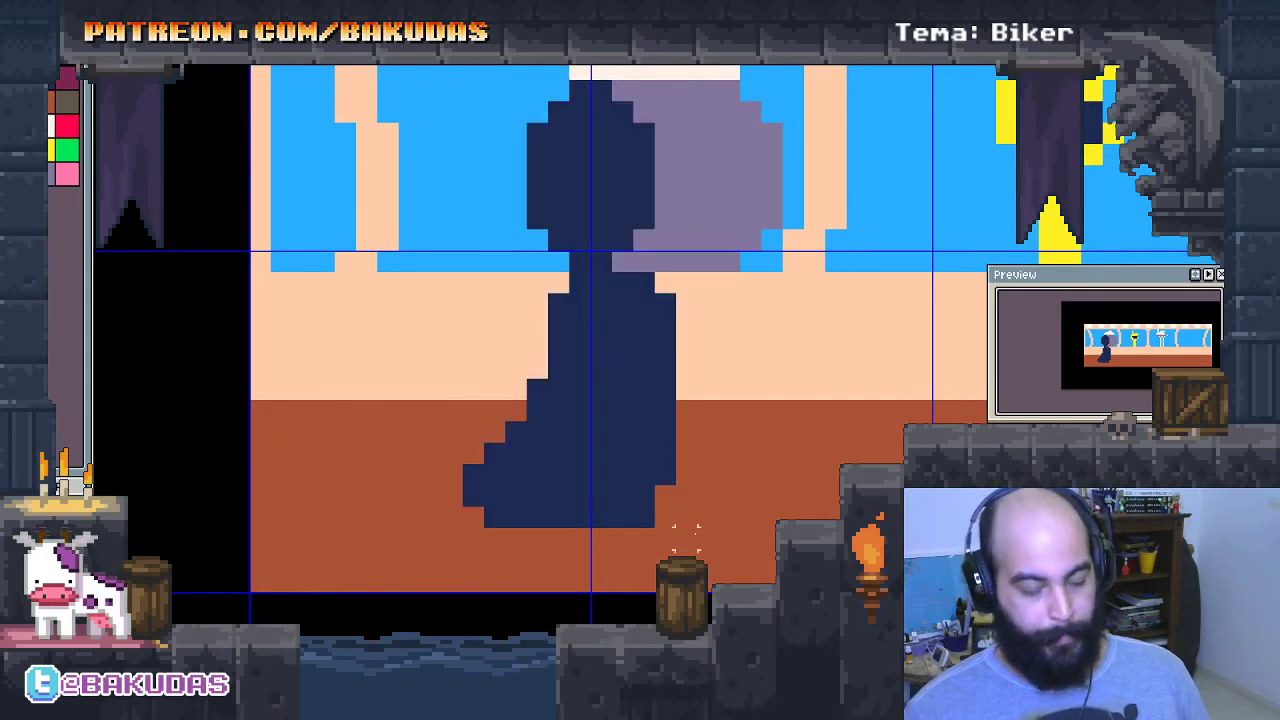
left_click_drag(700, 551, 459, 269)
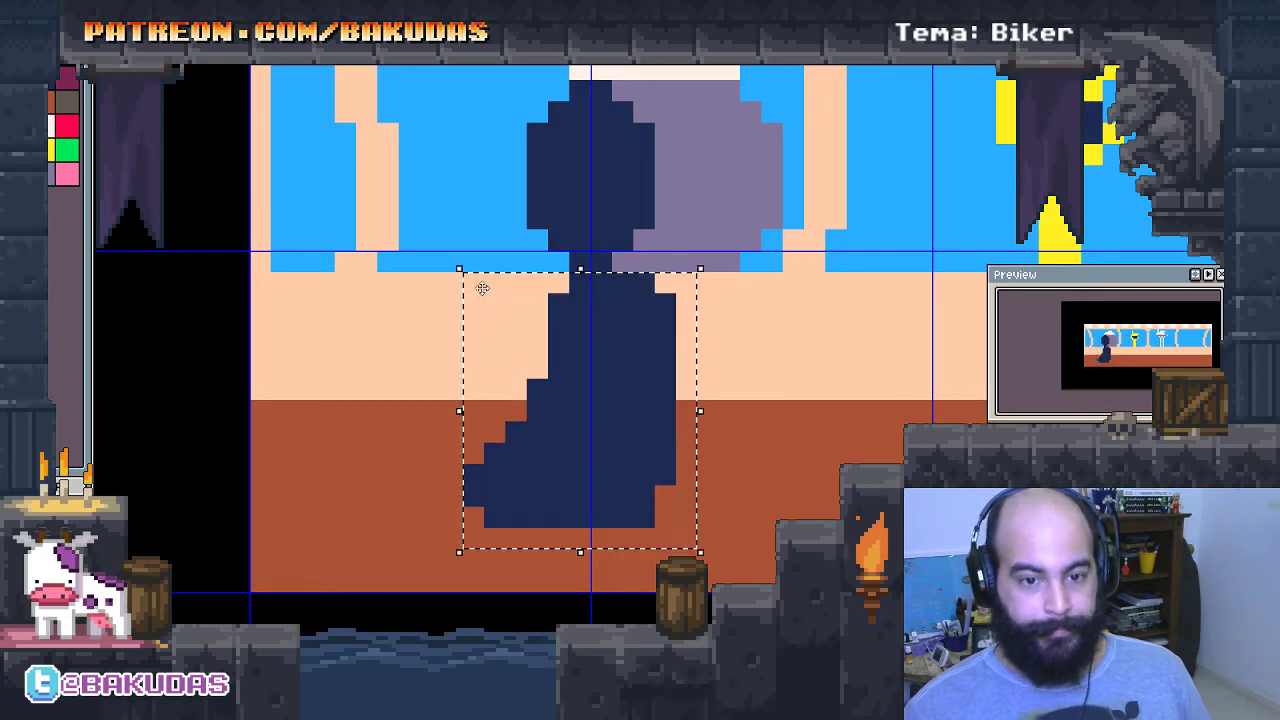
key("Delete")
key("ctrl+v")
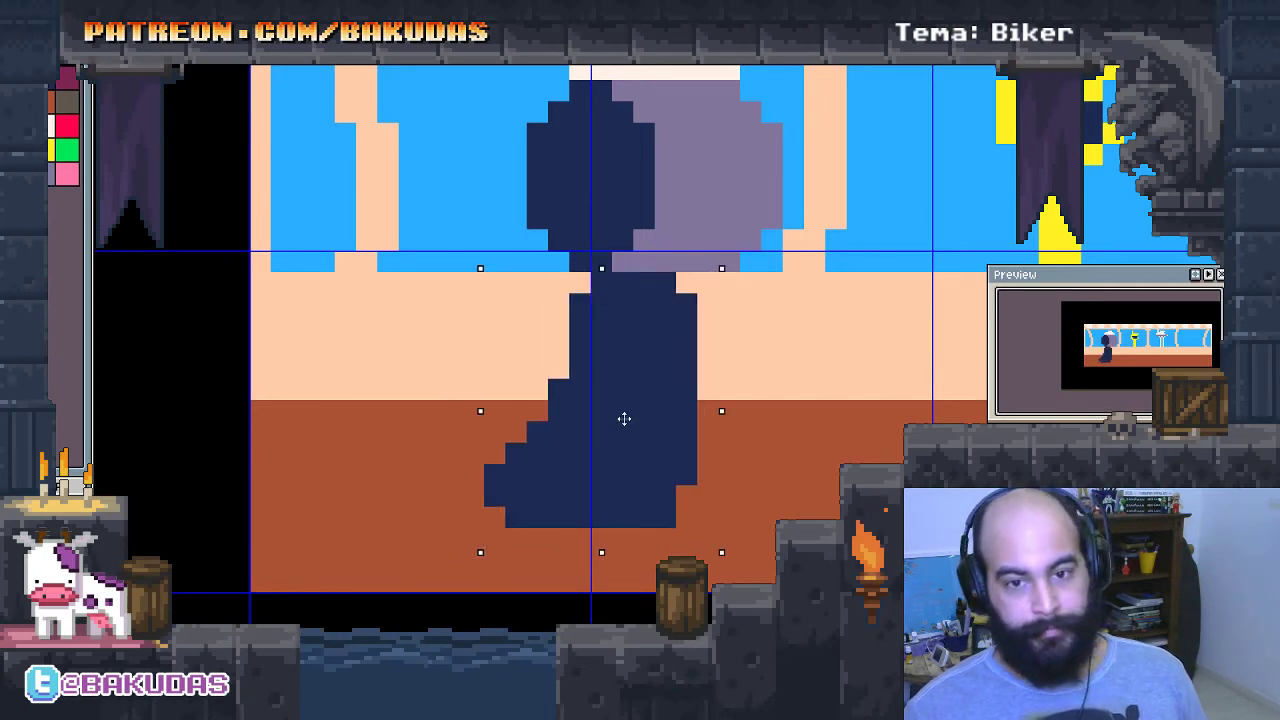
left_click_drag(623, 420, 688, 423)
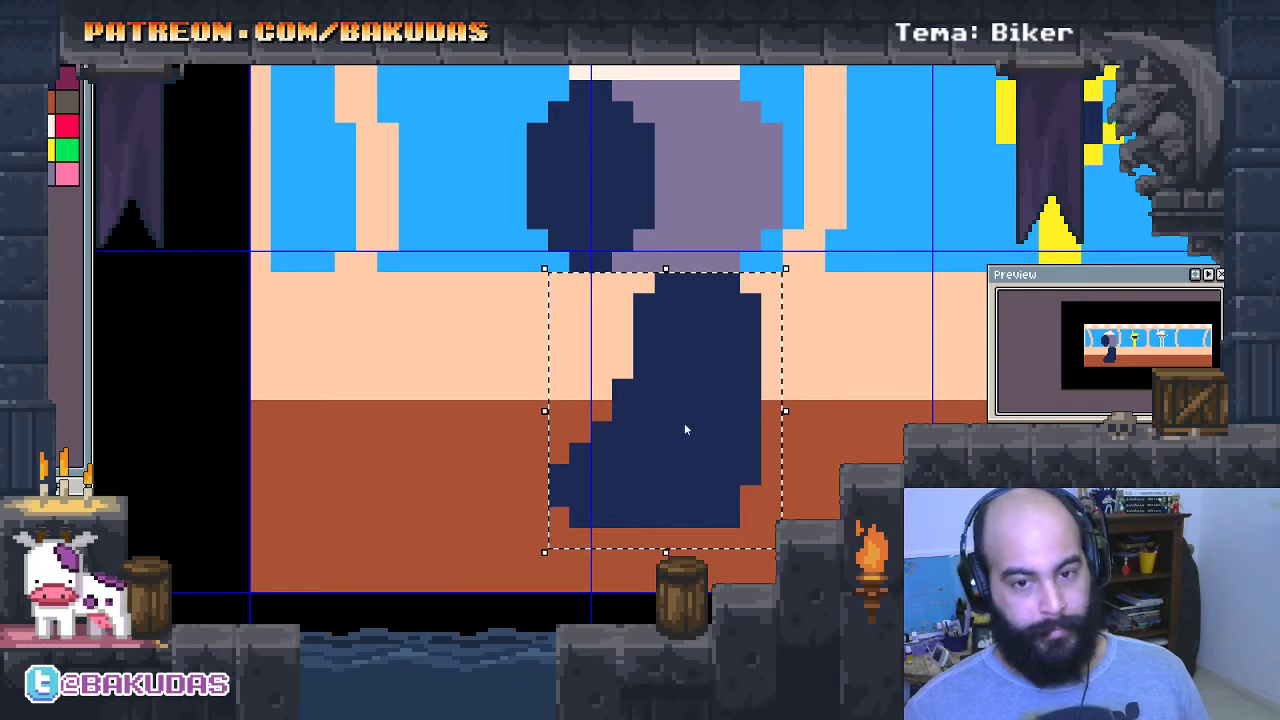
key("ctrl+d")
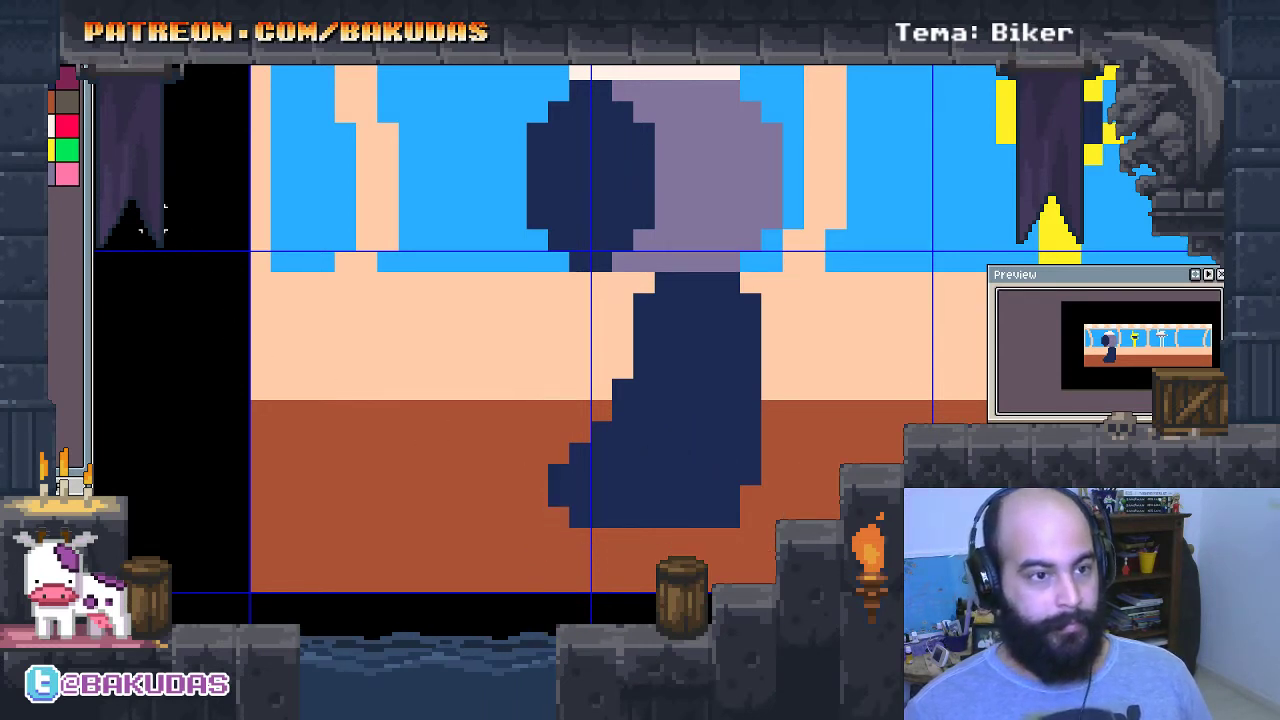
left_click_drag(492, 409, 557, 434)
Fill the body lavender and place a navy copy shifted left as its shadow side.
left_click(741, 436)
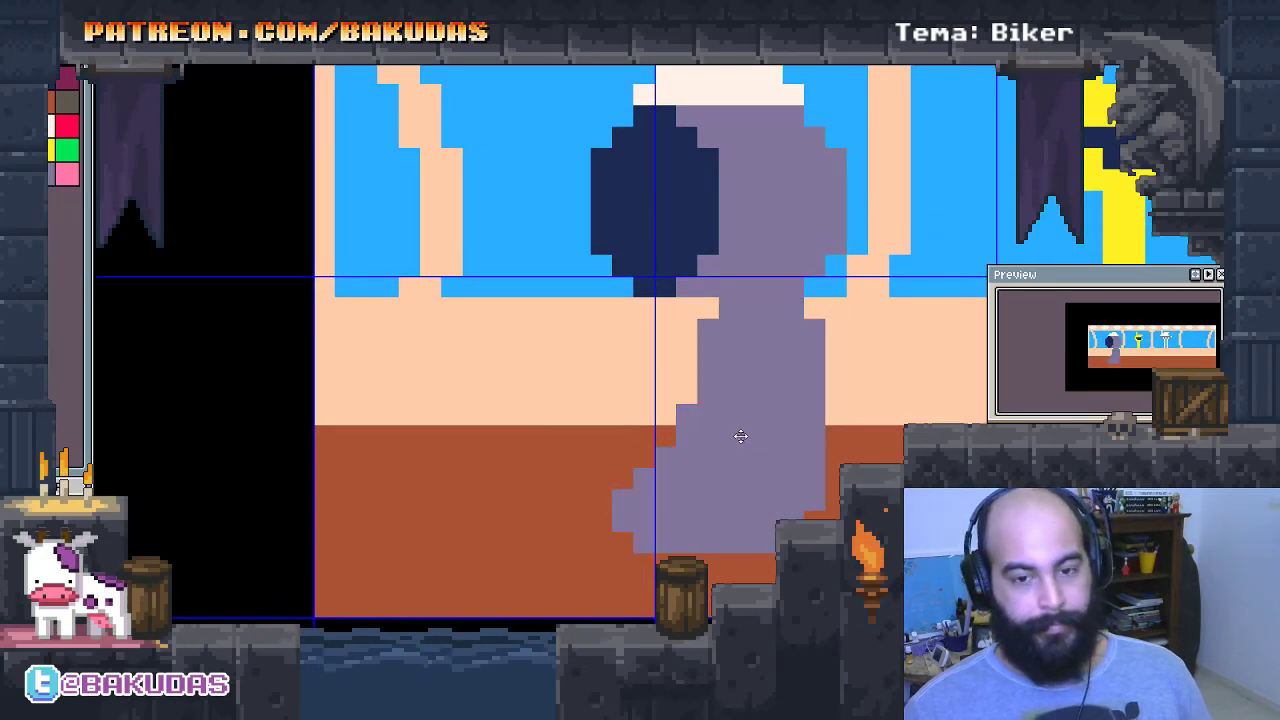
key("ctrl+v")
mouse_move(760, 431)
left_mouse_down()
mouse_move(641, 444)
mouse_move(655, 449)
left_mouse_up()
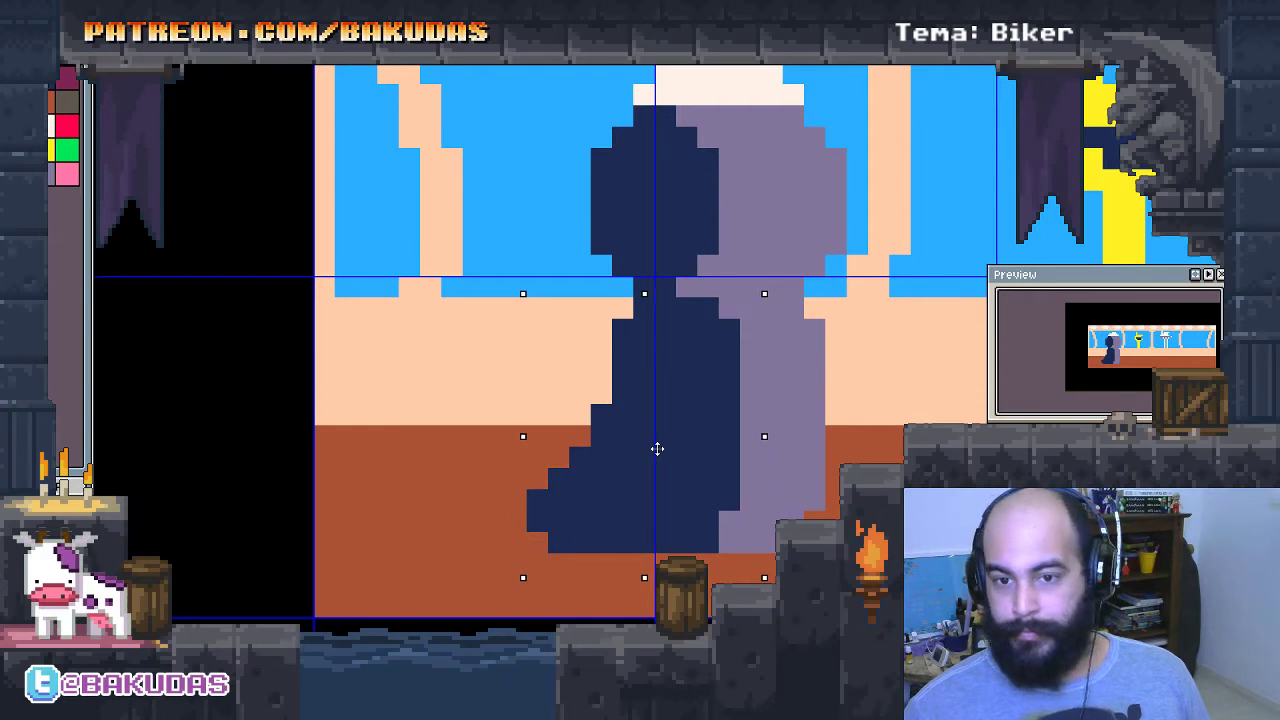
left_click_drag(657, 449, 629, 451)
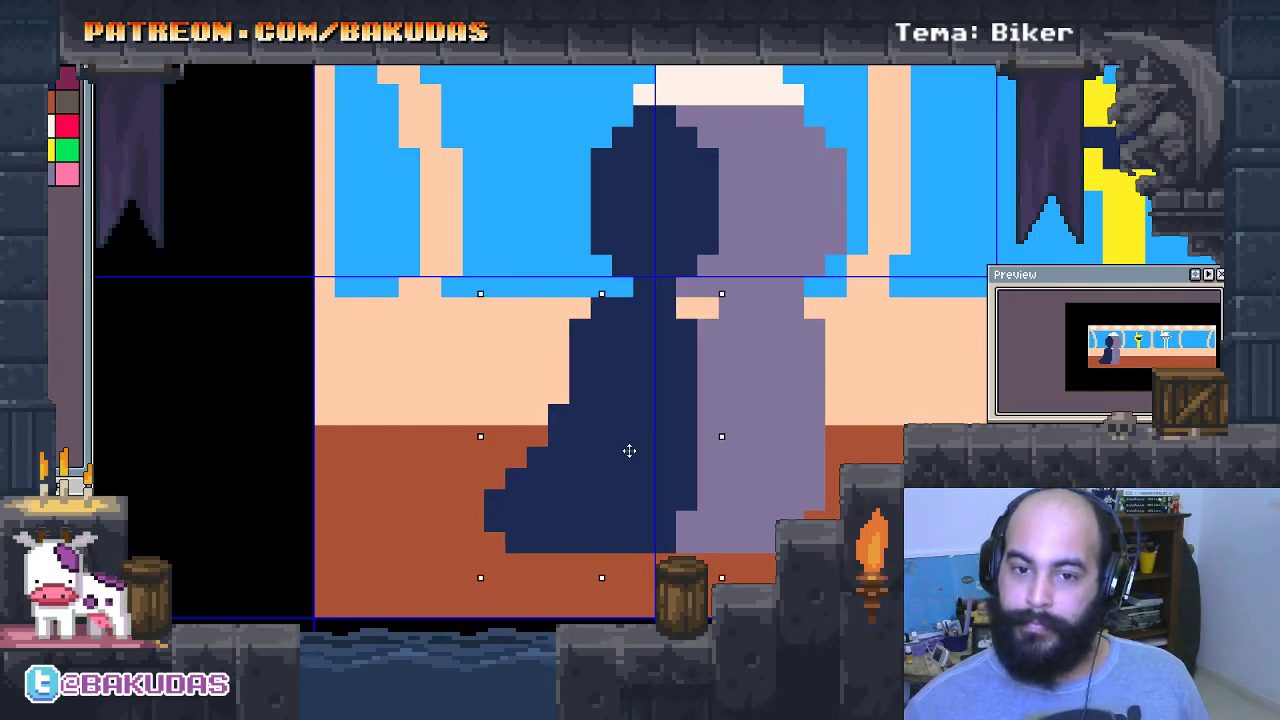
key("Return")
key("ctrl+d")
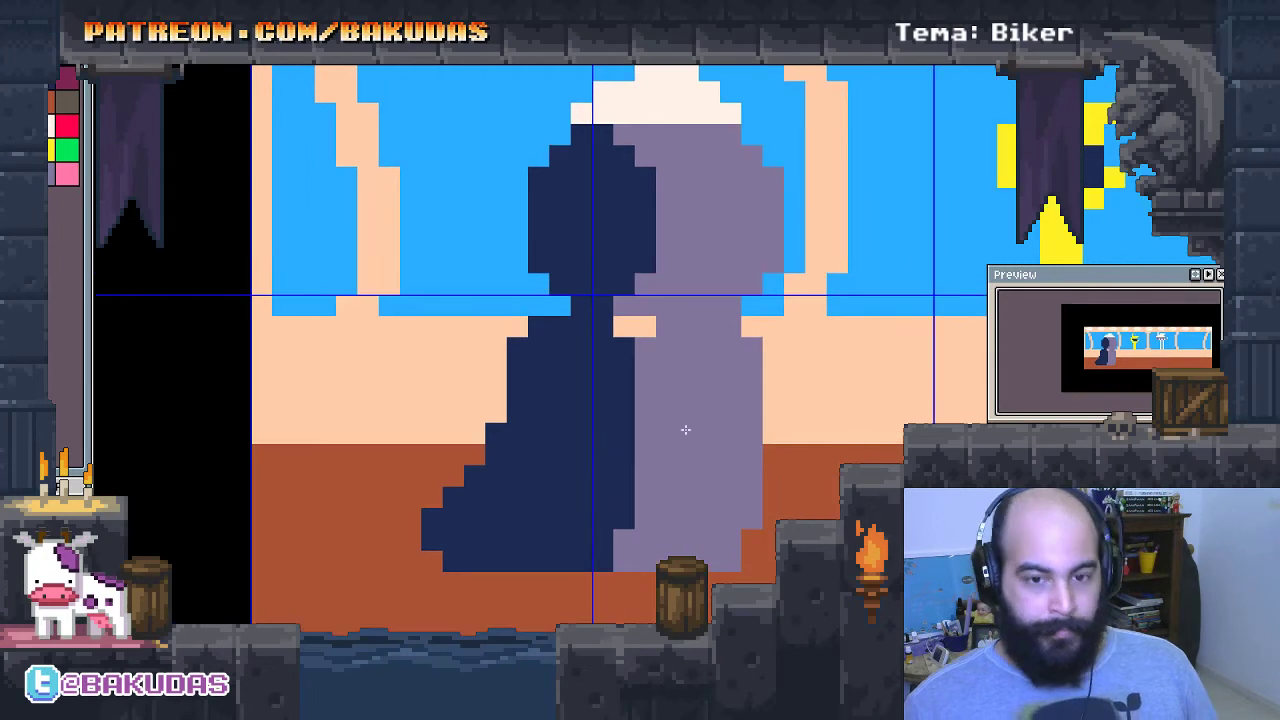
Widen and round the lavender right edge, and tidy navy pixels on the left slope.
left_click(645, 327)
left_click(751, 327)
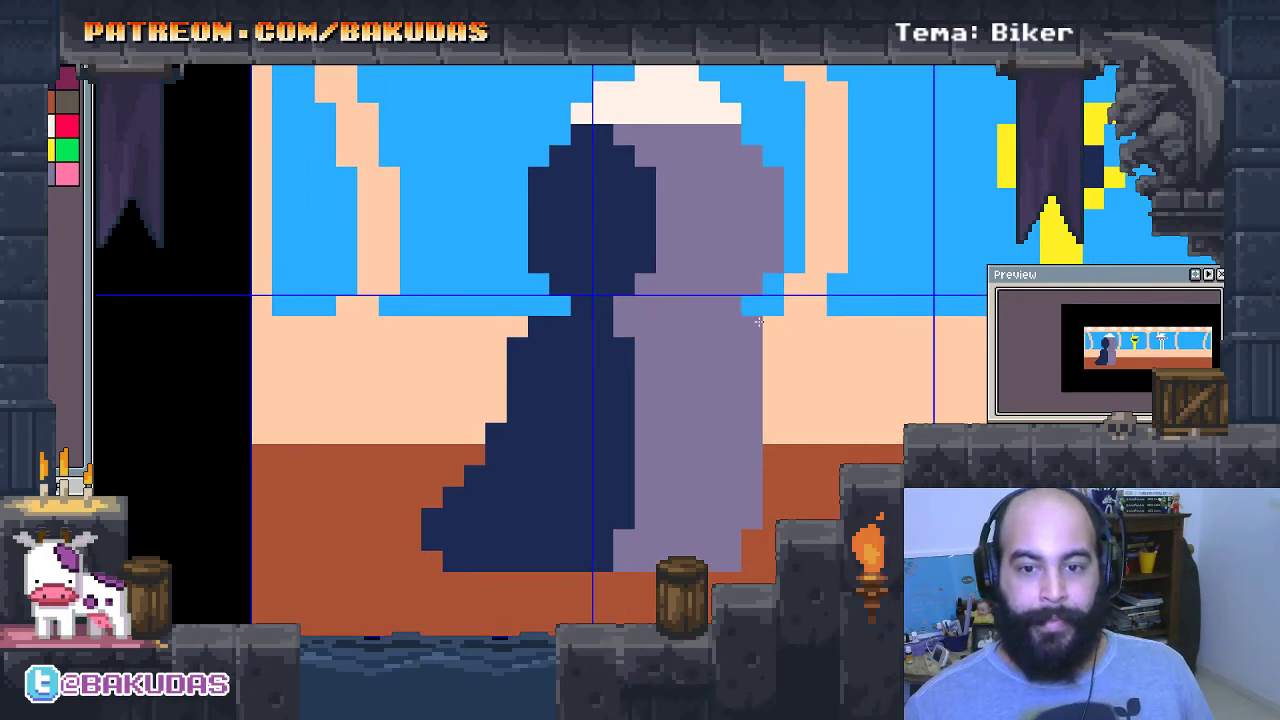
left_click_drag(771, 343, 768, 471)
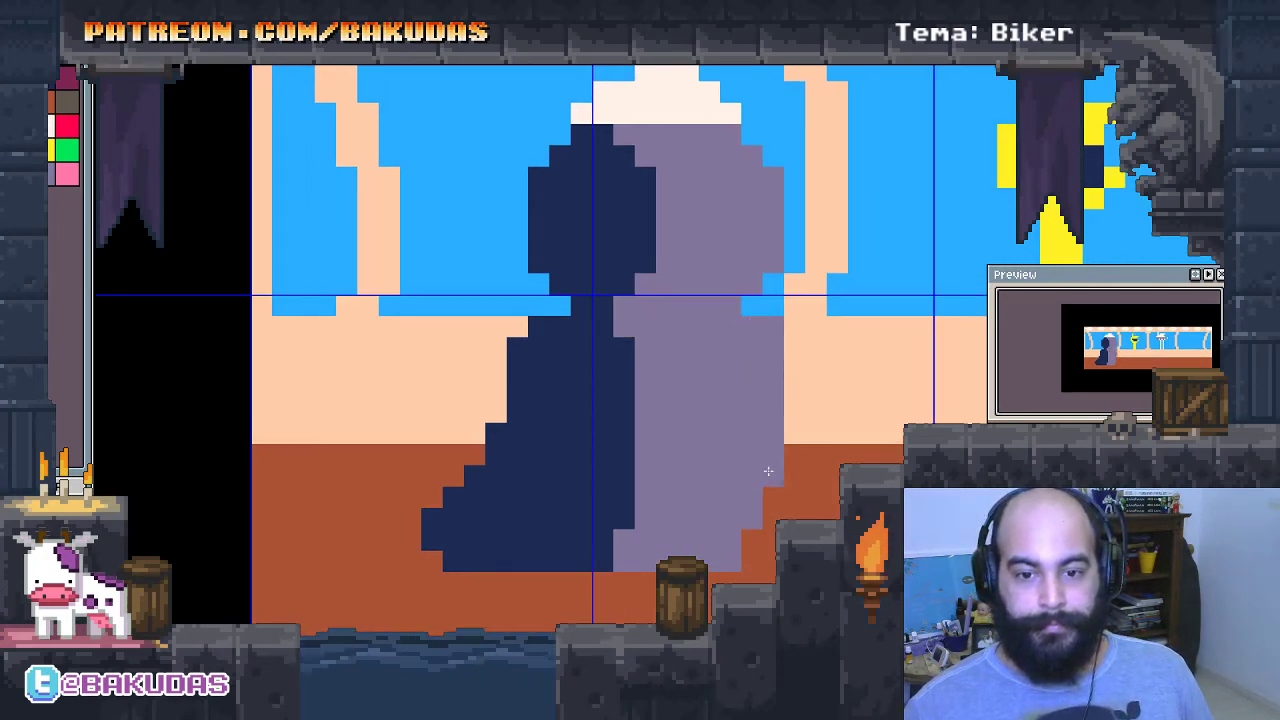
left_click(755, 553)
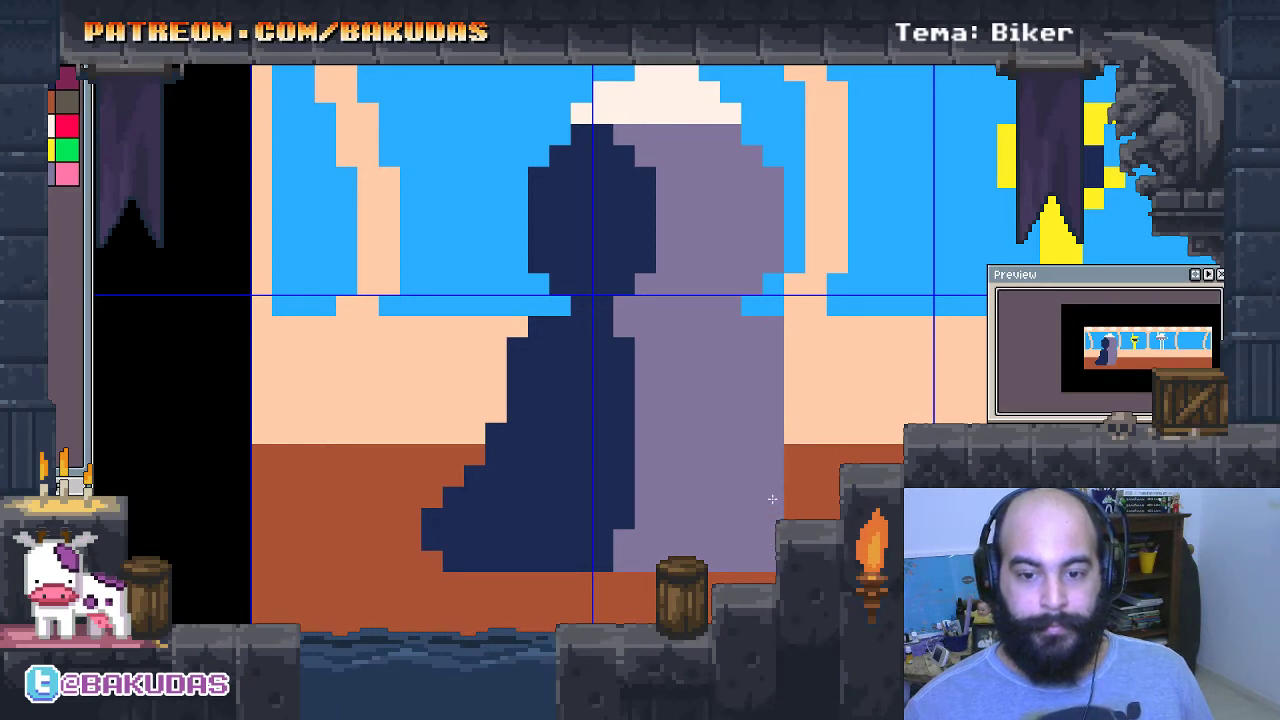
left_click_drag(795, 500, 795, 345)
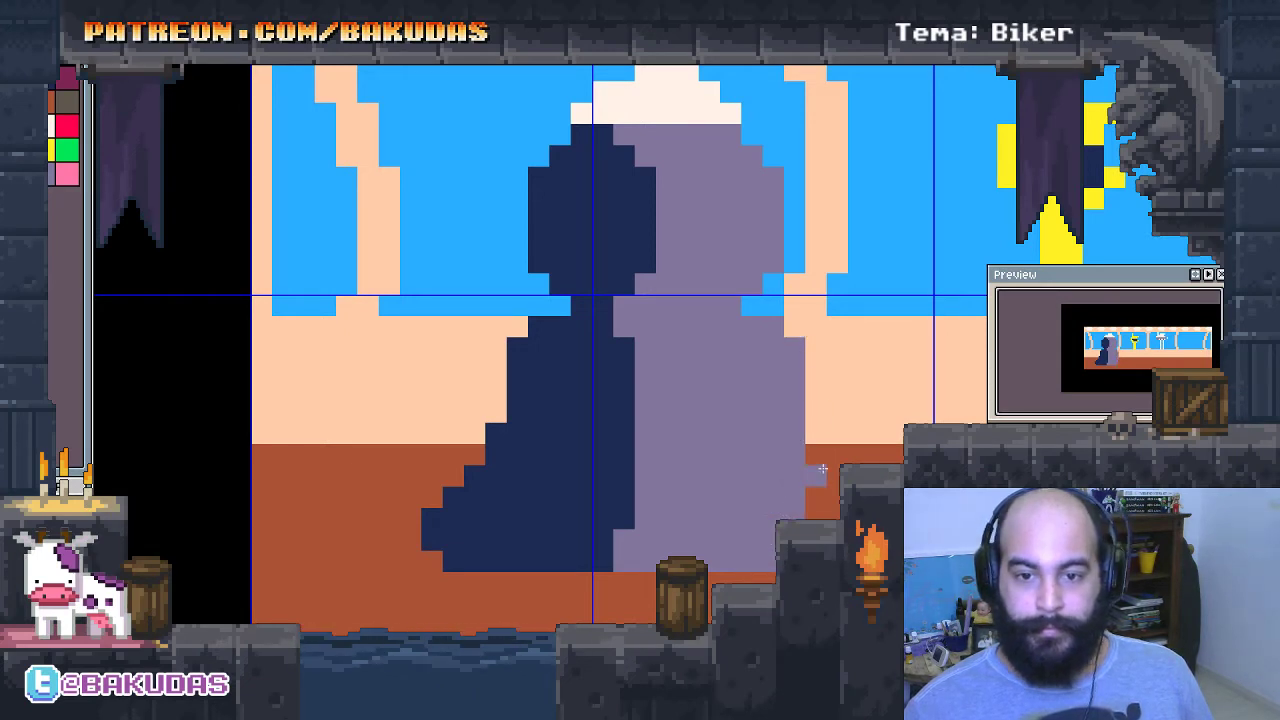
scroll(767, 517, "up", 1)
scroll(767, 517, "down", 4)
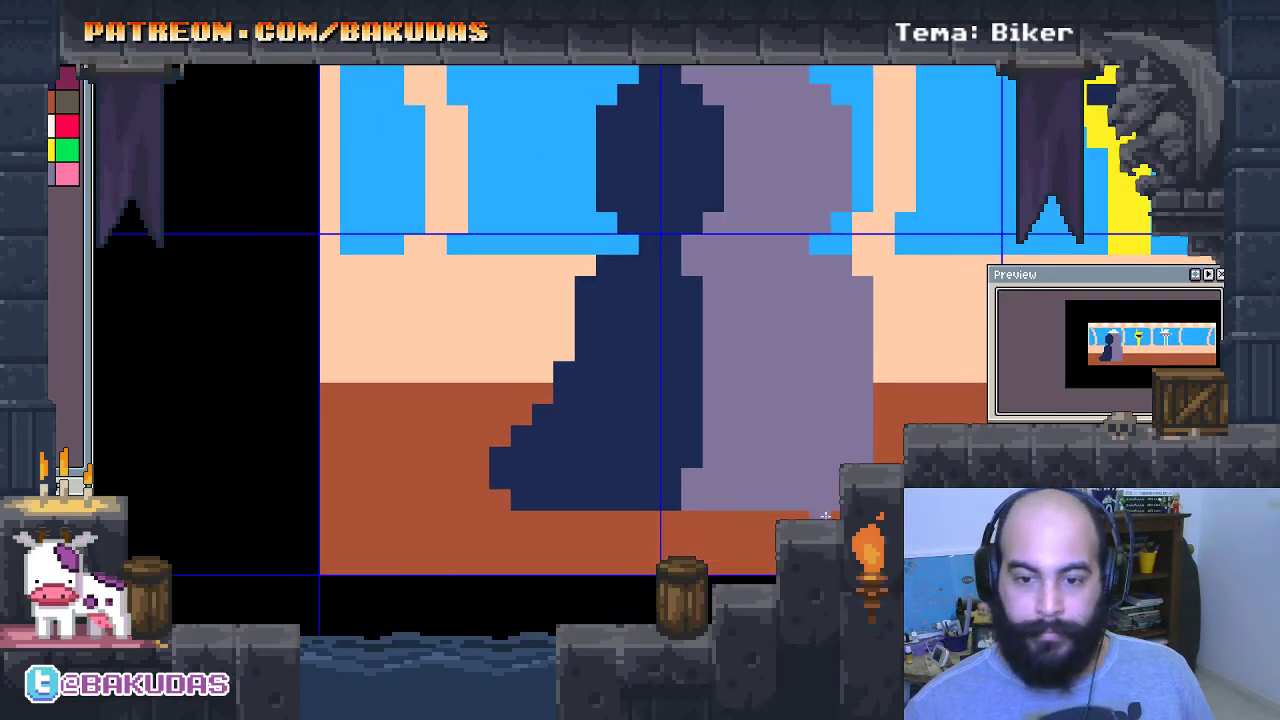
left_click(672, 499)
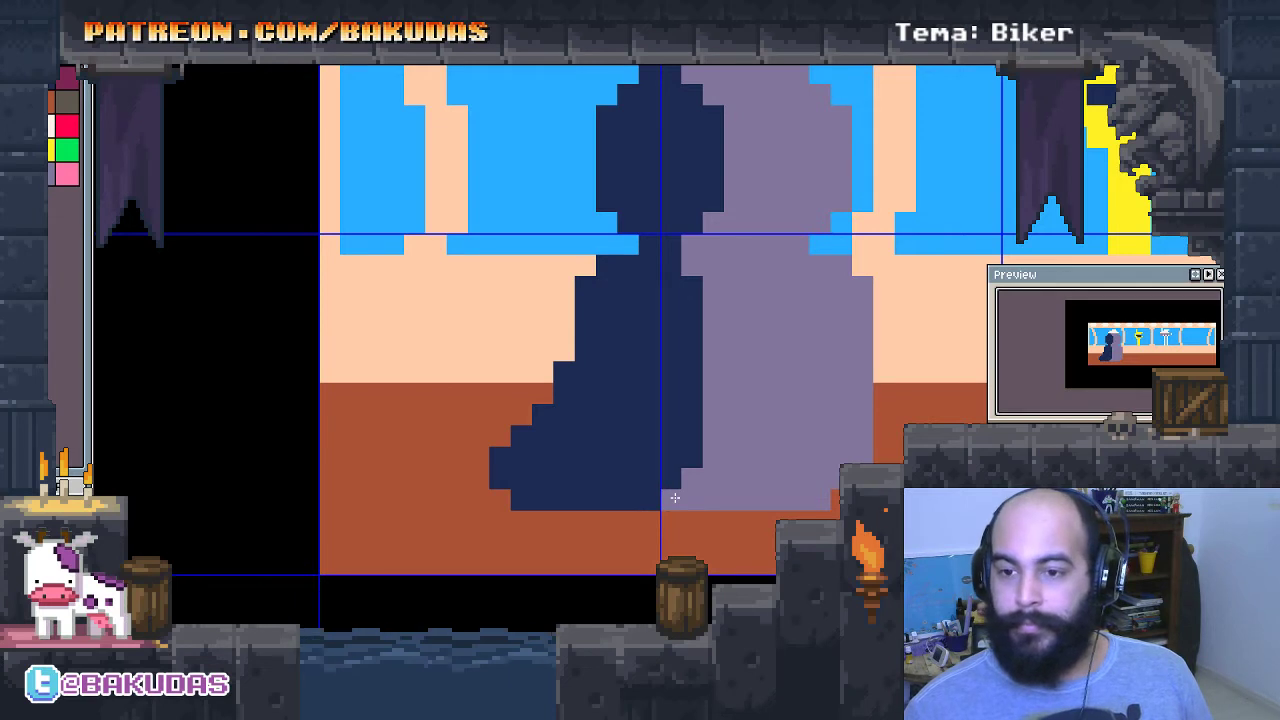
left_click_drag(675, 497, 748, 498)
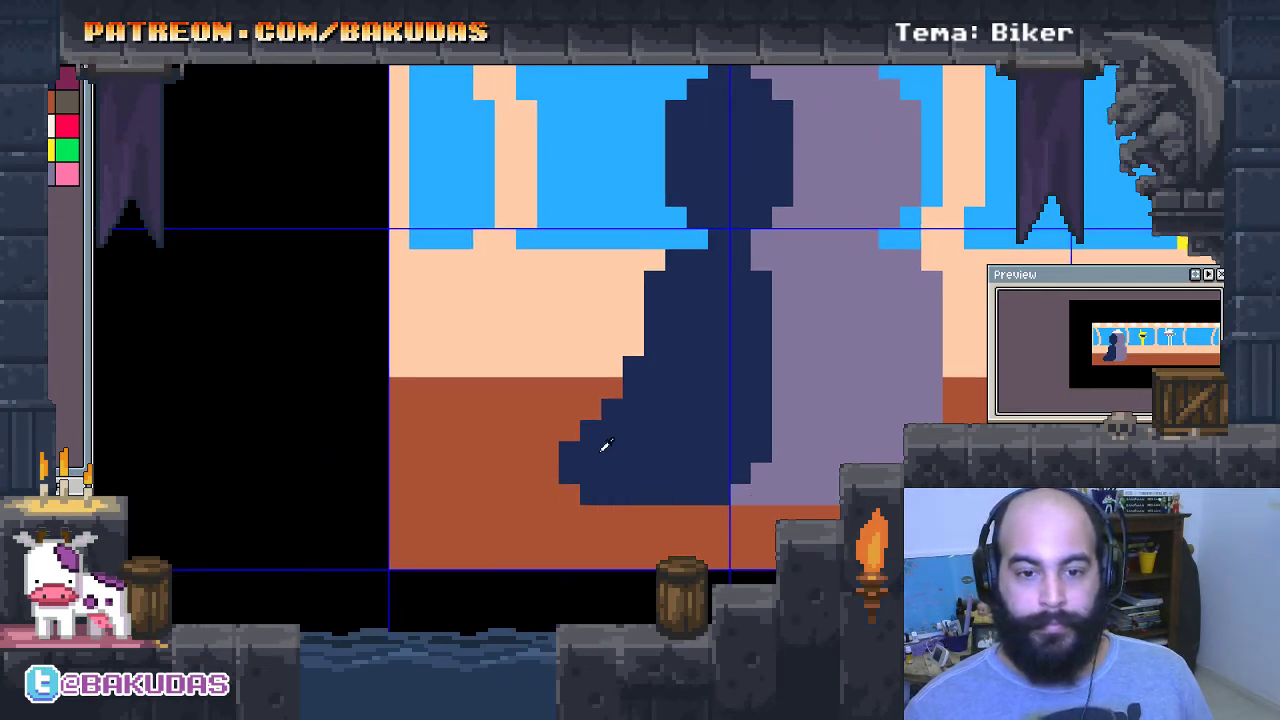
left_click(614, 388)
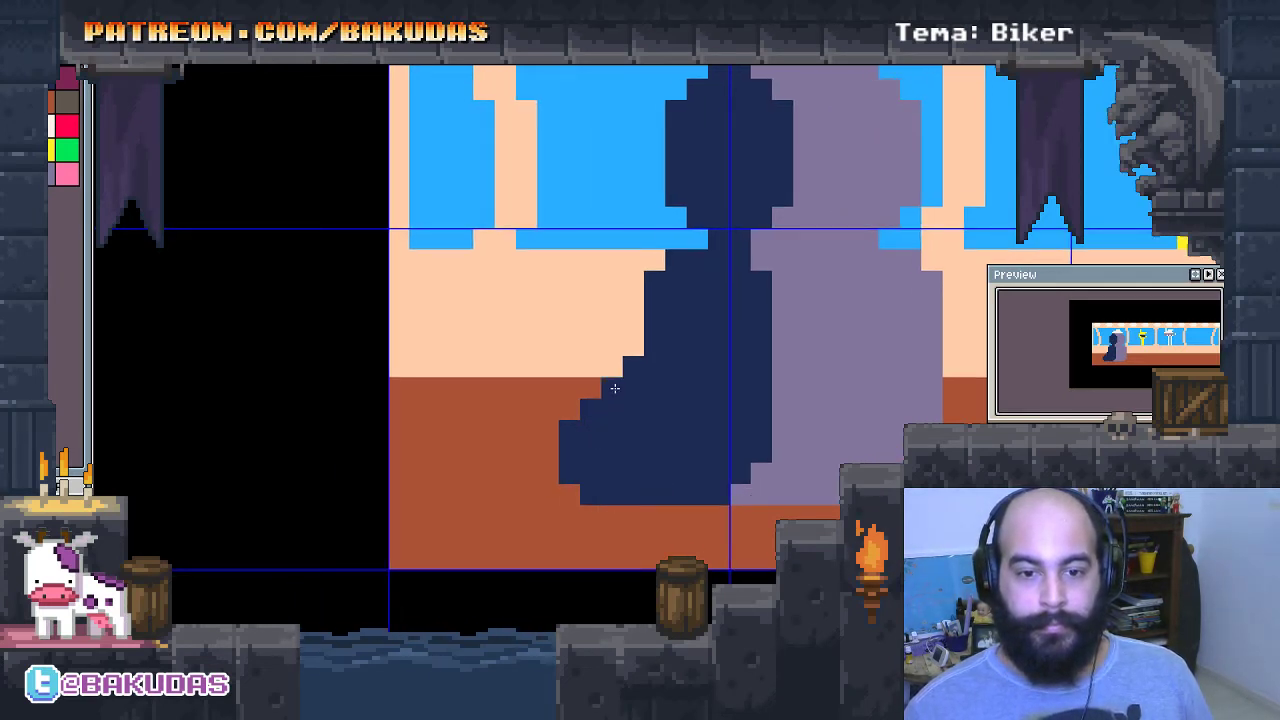
left_click(634, 348)
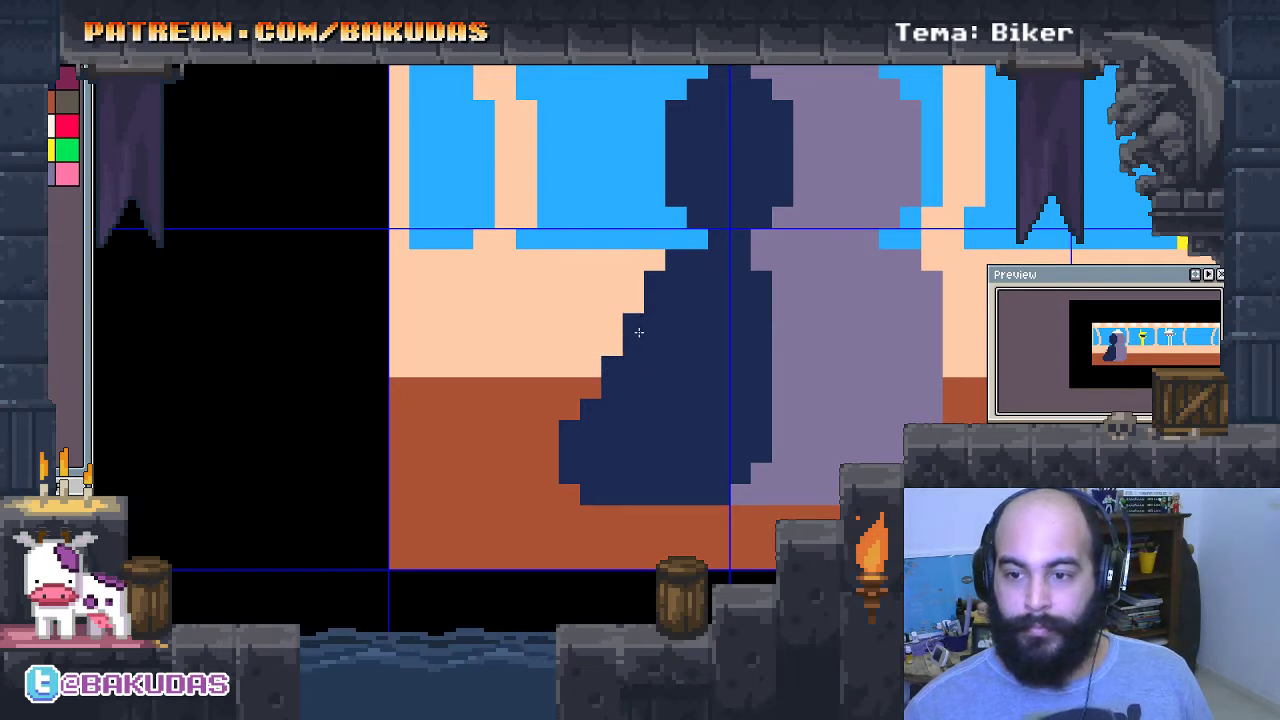
left_click_drag(638, 332, 651, 434)
Draw a dark maroon line along the figure's base and fill the seat solid magenta.
left_click_drag(640, 340, 590, 348)
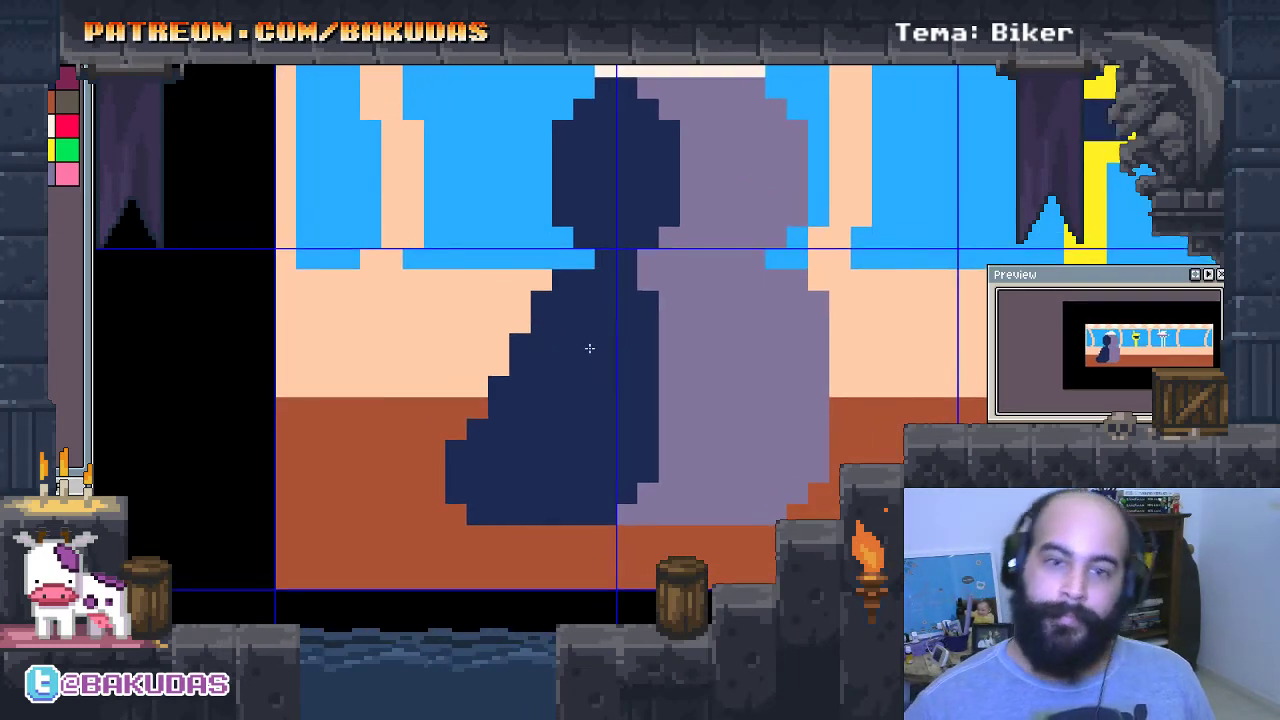
scroll(589, 348, "down", 3)
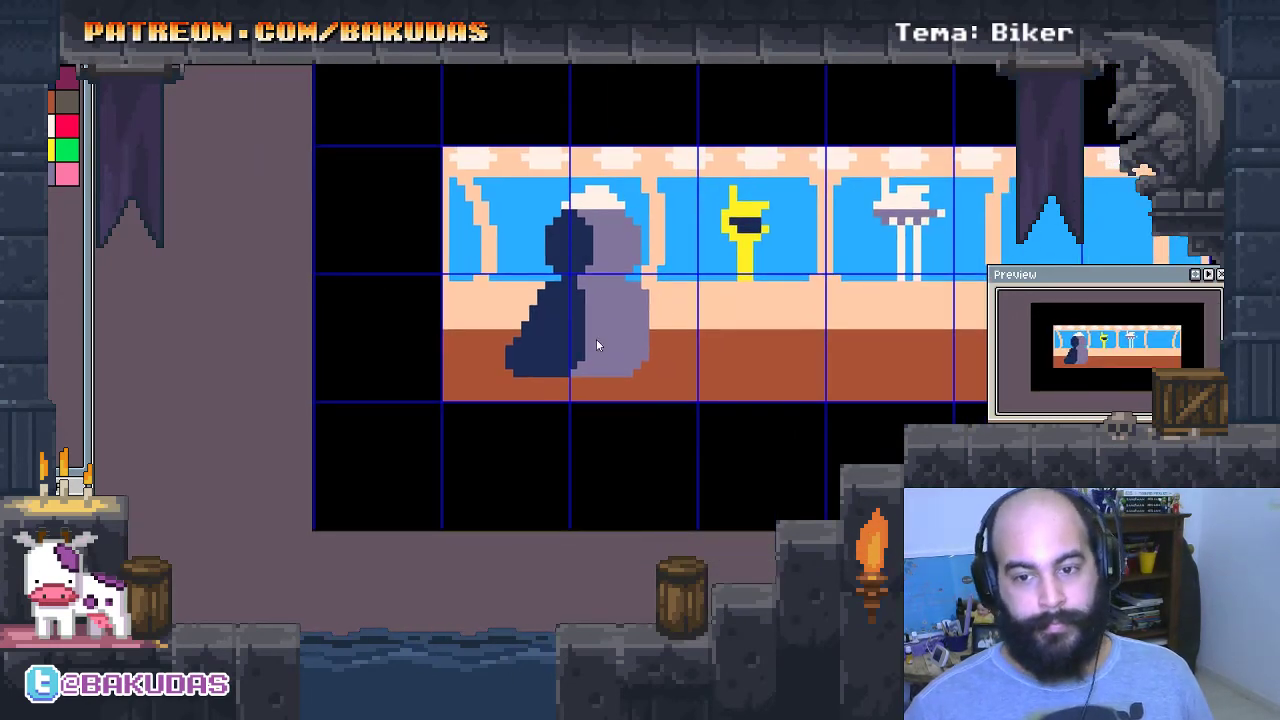
scroll(590, 346, "up", 2)
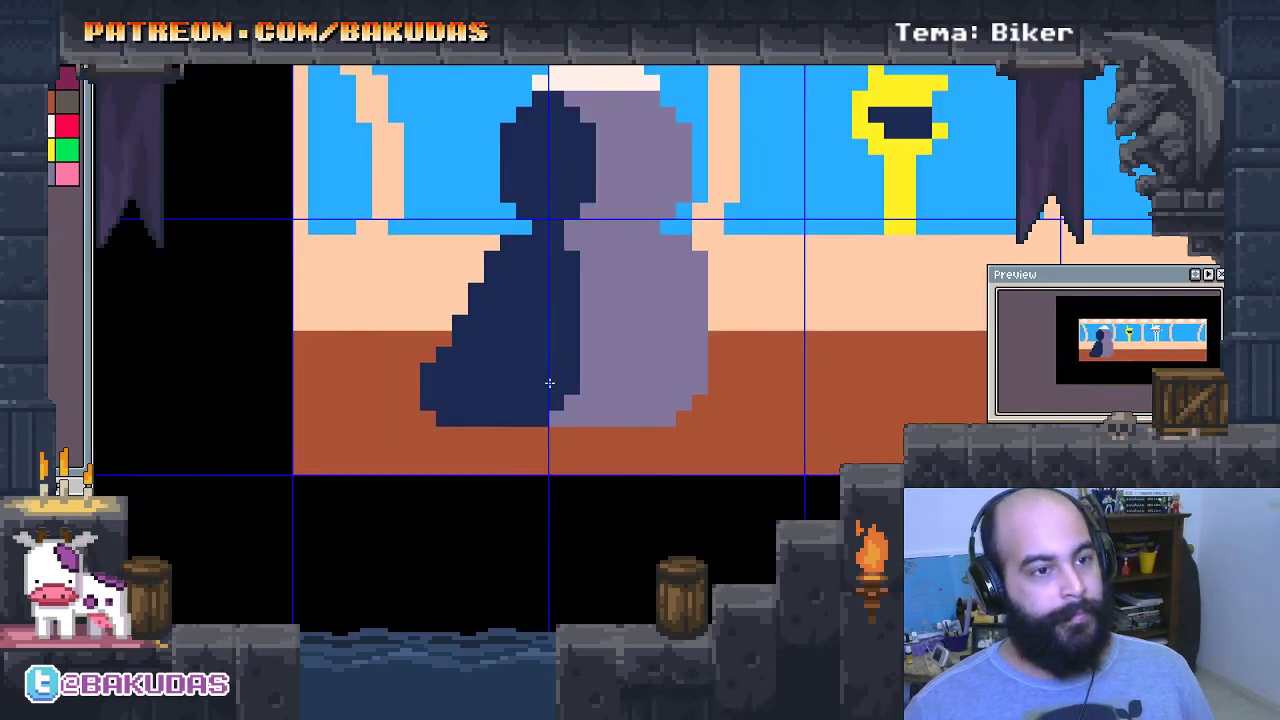
scroll(549, 383, "down", 1)
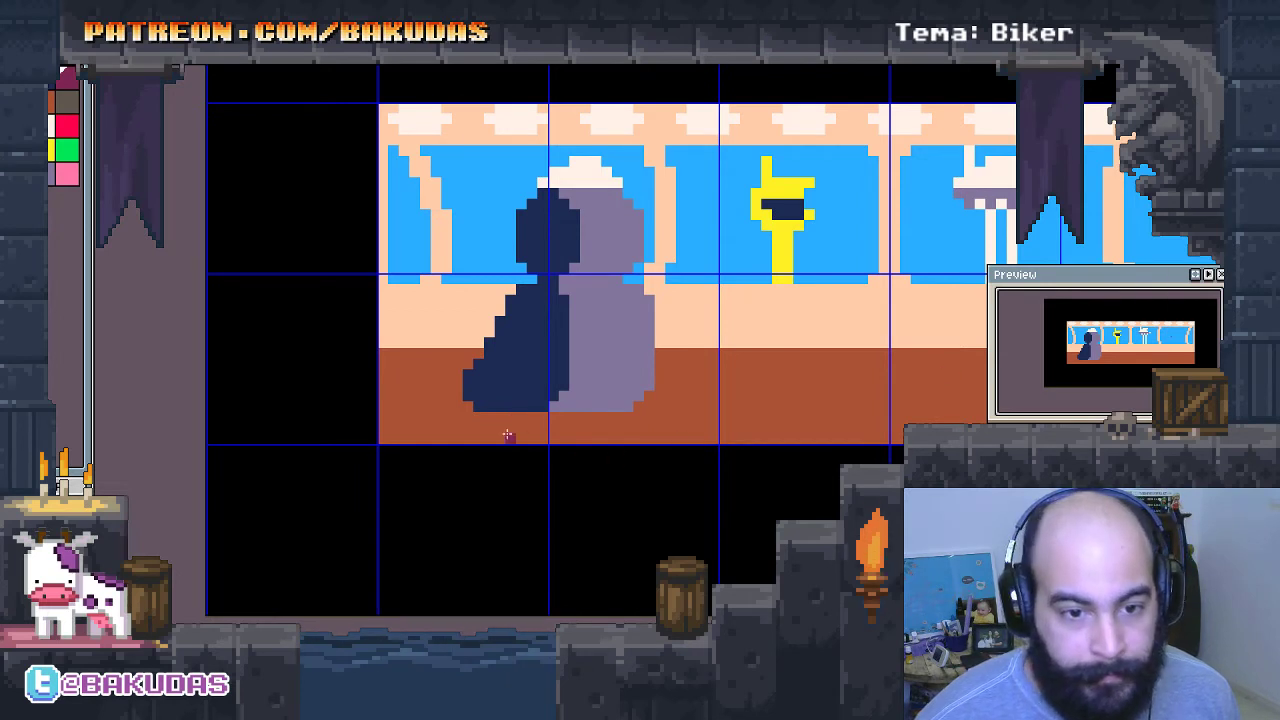
mouse_move(472, 408)
left_mouse_down()
mouse_move(423, 409)
mouse_move(447, 400)
left_mouse_up()
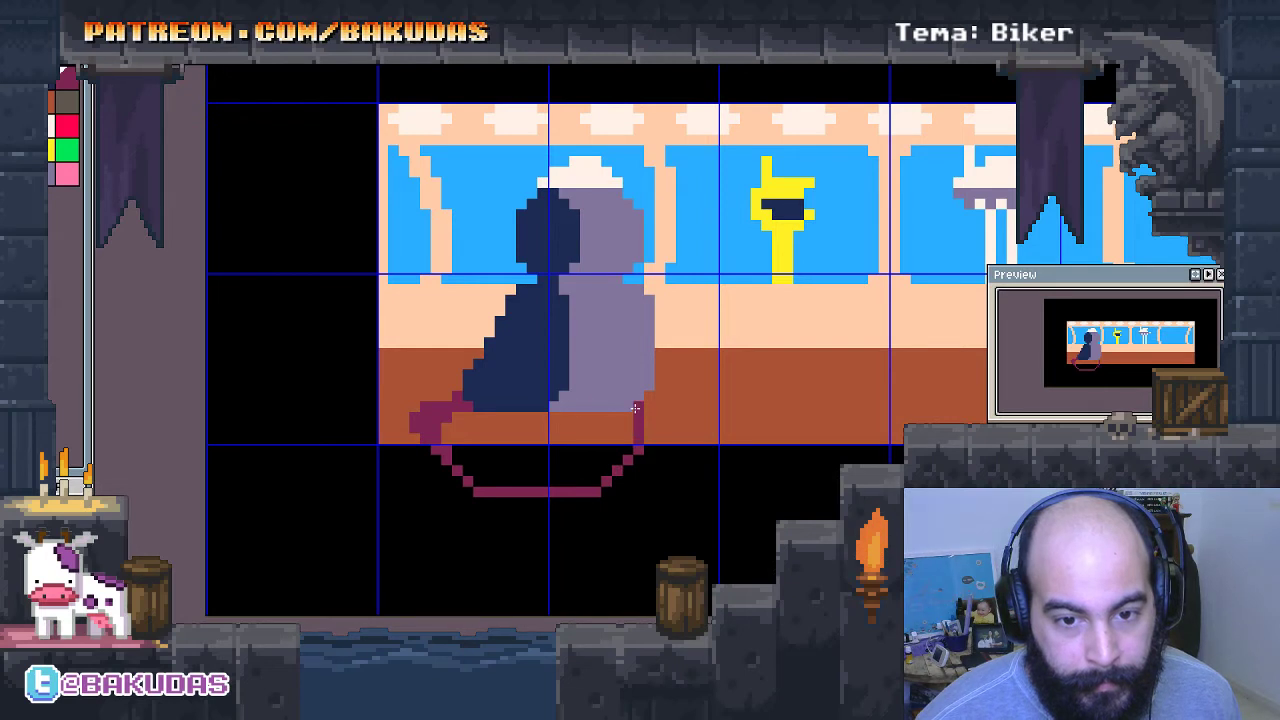
left_click_drag(615, 417, 482, 420)
left_click(476, 466)
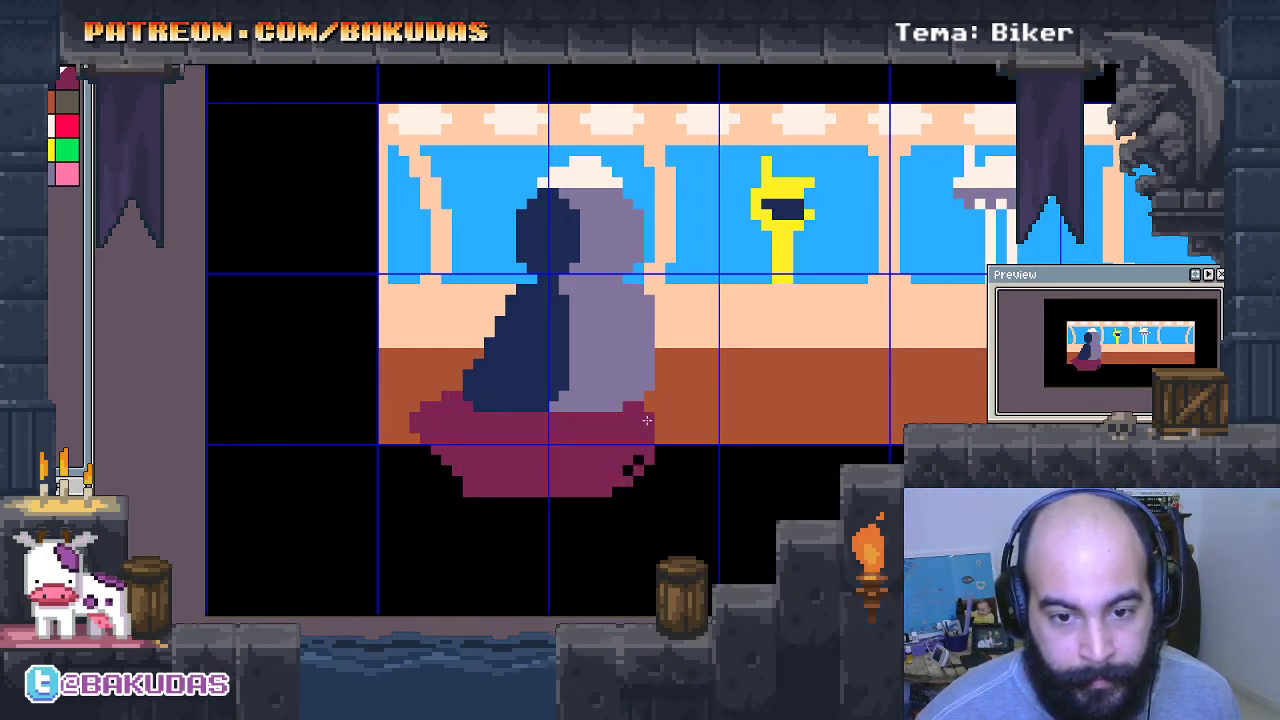
Carve the seat's stepped, rounded bottom edge and trim its left side.
left_click_drag(641, 456, 630, 482)
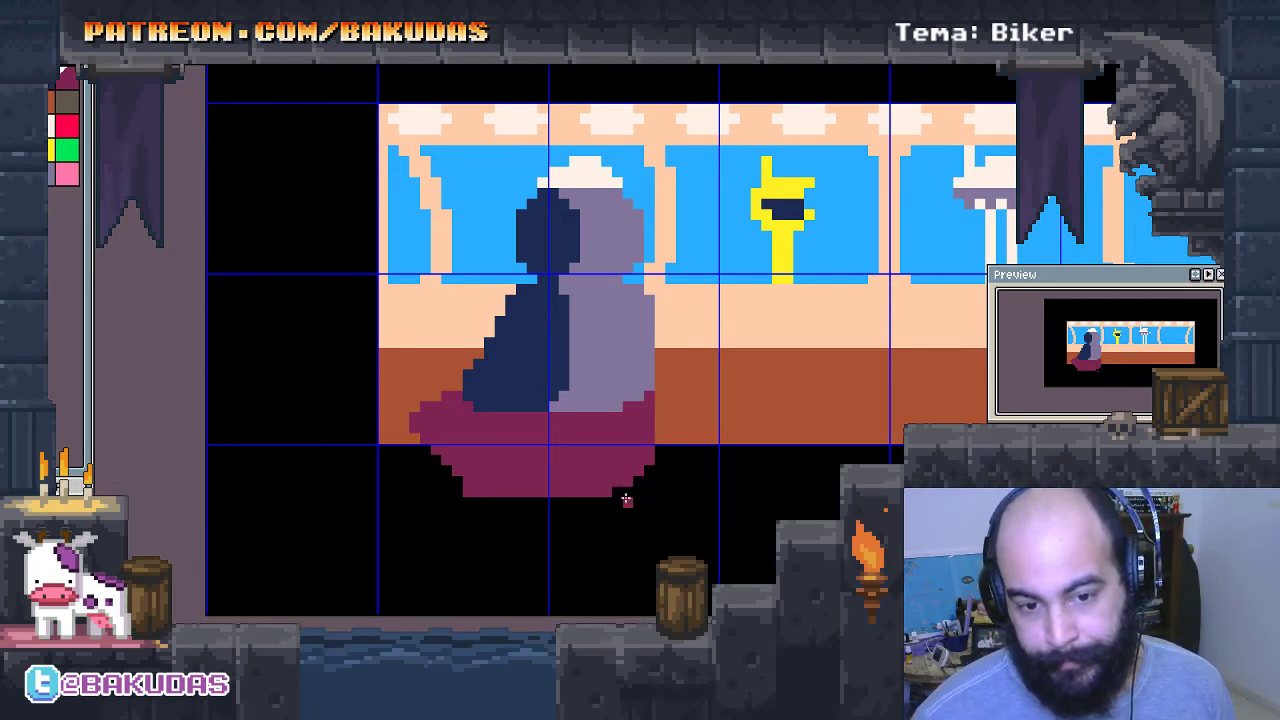
left_click_drag(630, 490, 648, 463)
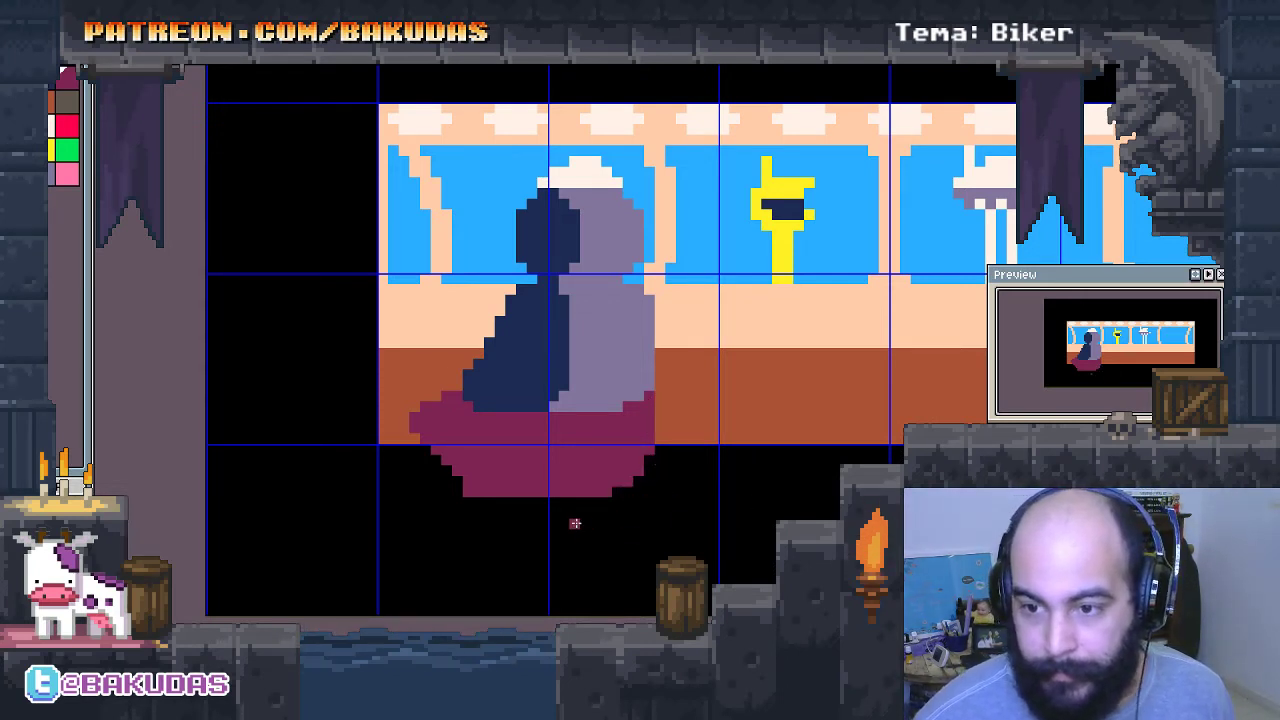
scroll(475, 494, "up", 1)
left_click(484, 510)
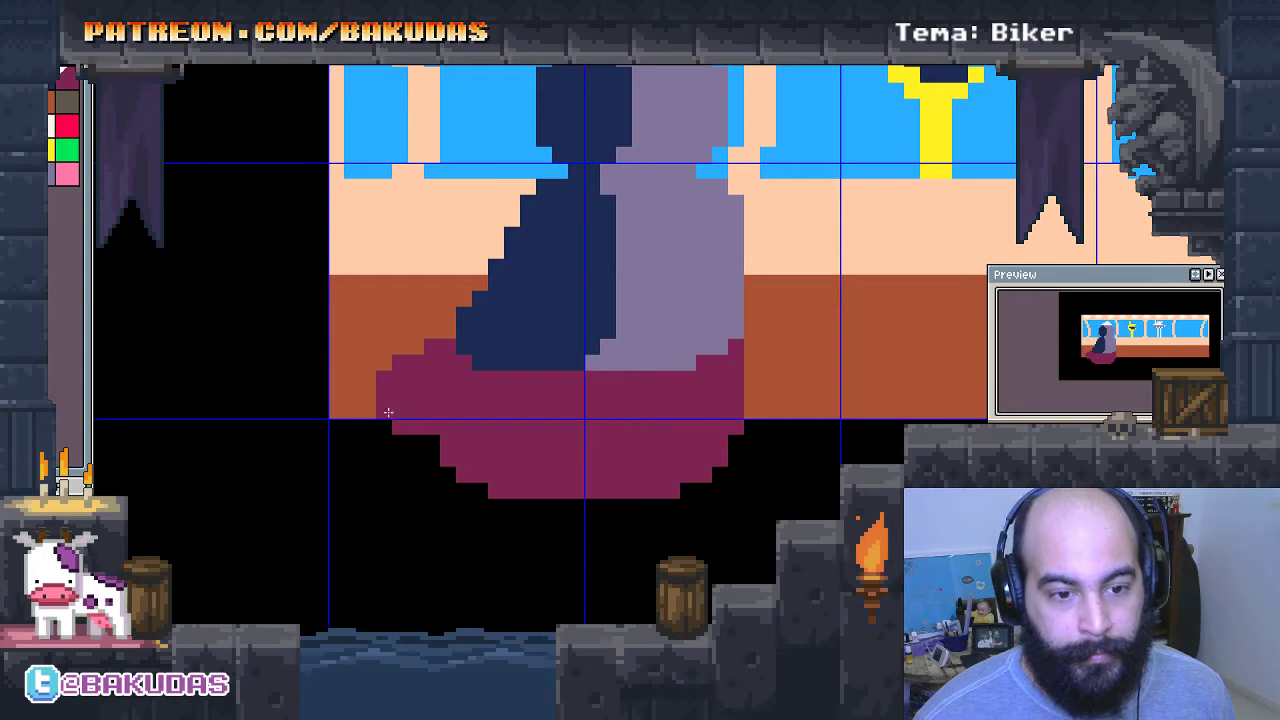
left_click_drag(400, 348, 384, 362)
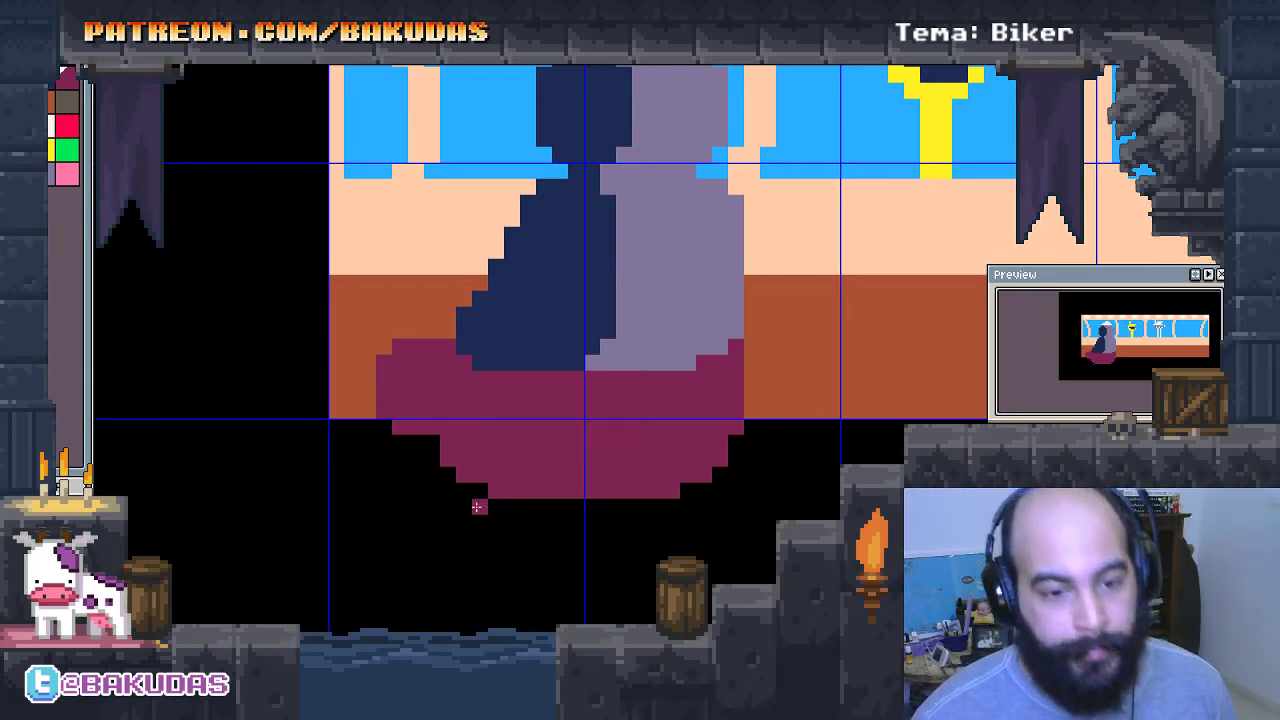
mouse_move(432, 428)
left_mouse_down()
mouse_move(415, 426)
mouse_move(413, 349)
left_mouse_up()
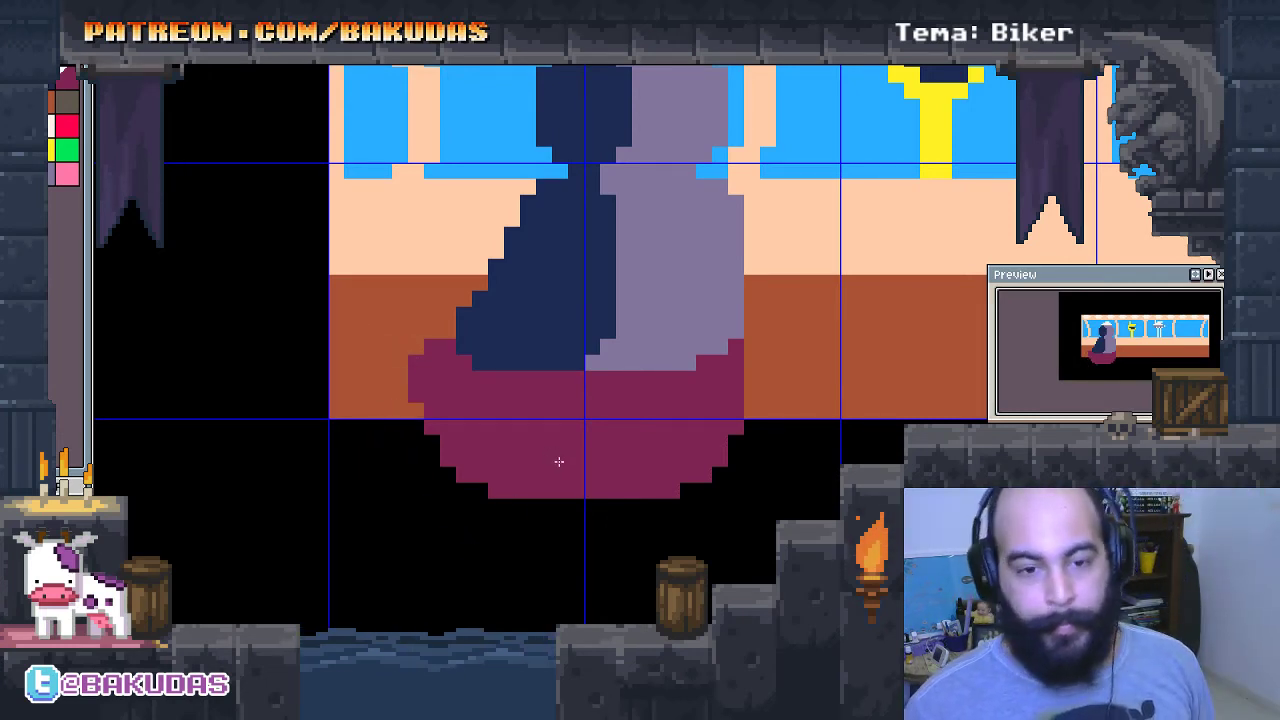
scroll(560, 460, "down", 1)
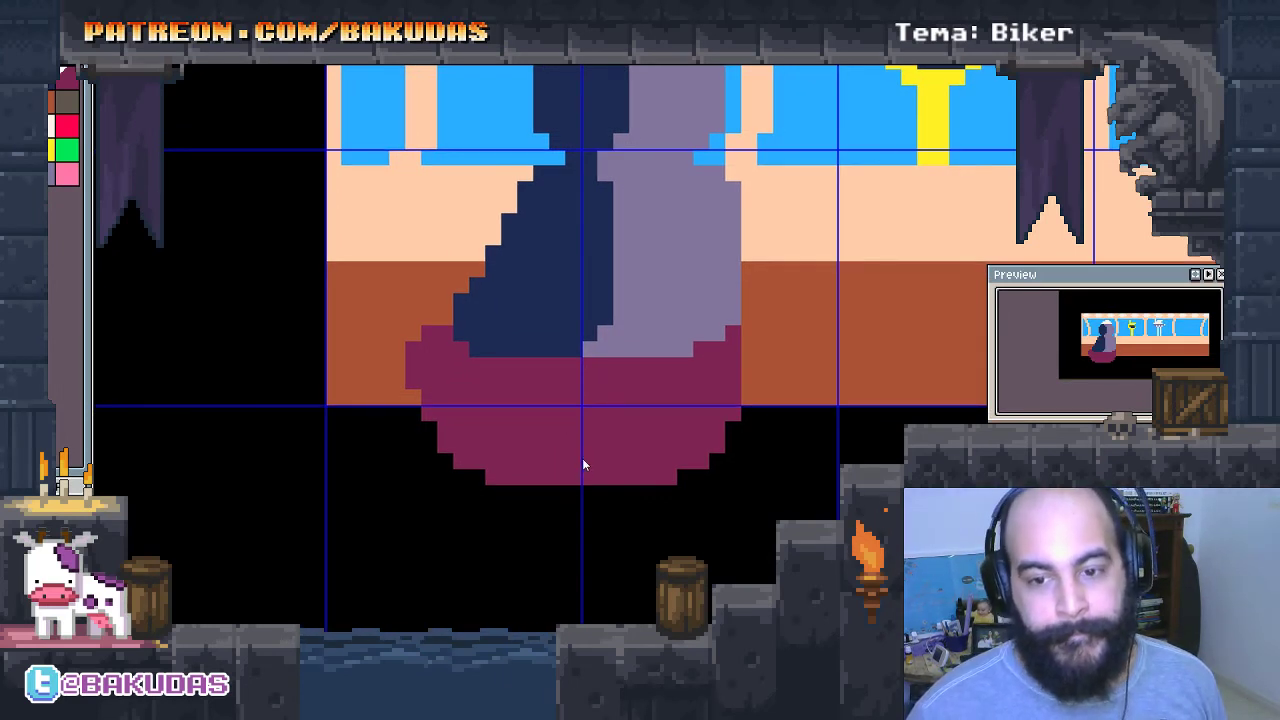
left_click_drag(606, 468, 609, 468)
scroll(614, 486, "up", 1)
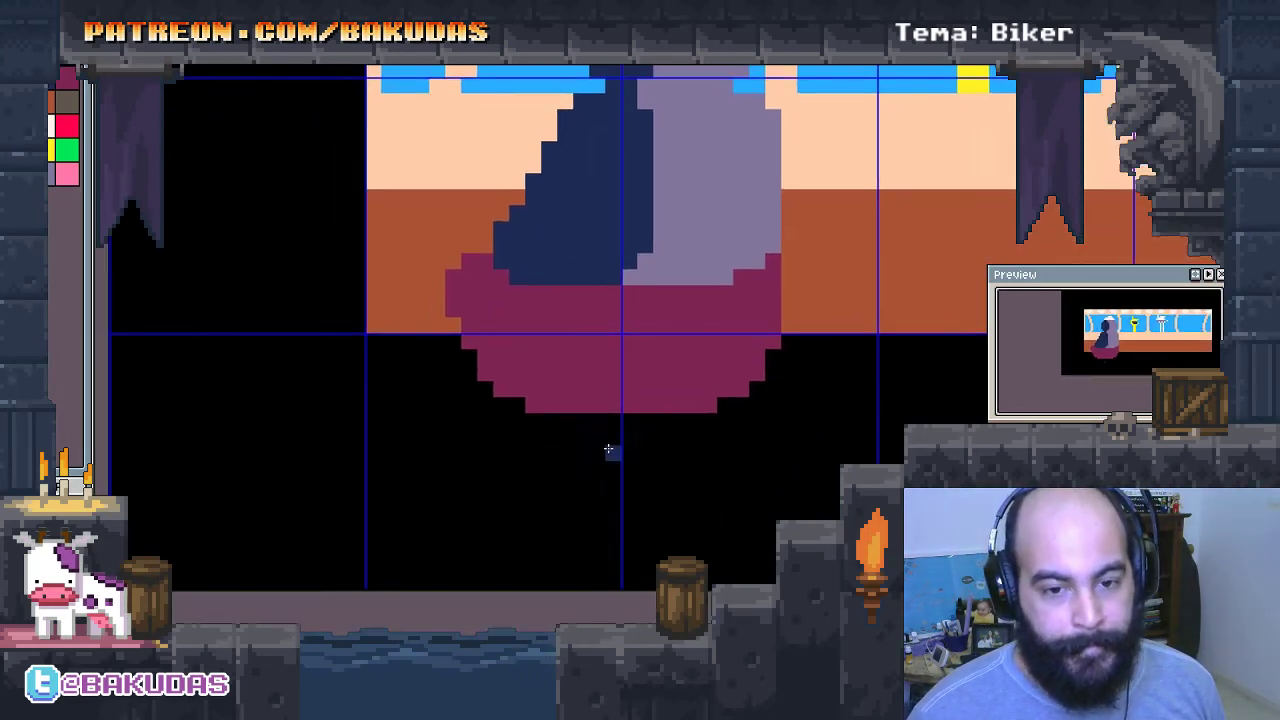
scroll(608, 449, "up", 1)
Draw a navy stem under the seat flaring into a navy-and-lavender stepped base.
mouse_move(583, 390)
left_mouse_down()
mouse_move(496, 487)
mouse_move(489, 520)
mouse_move(540, 526)
mouse_move(584, 492)
left_mouse_up()
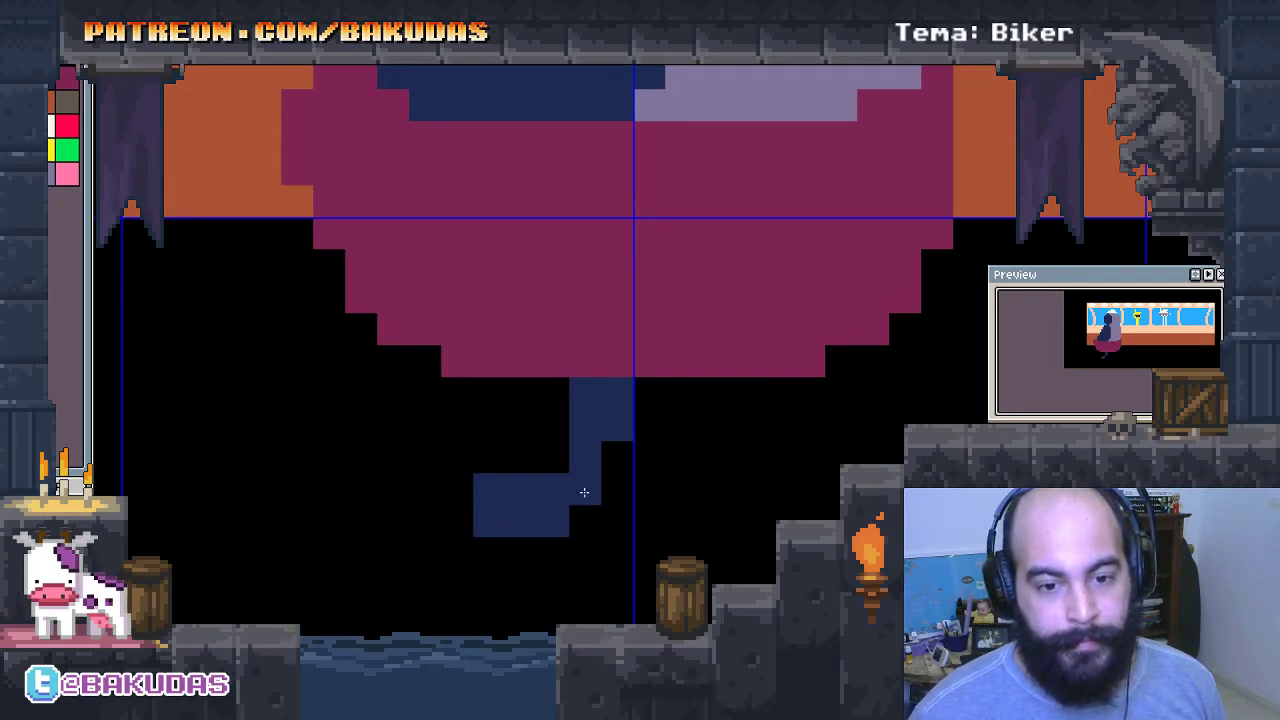
mouse_move(650, 457)
left_mouse_down()
mouse_move(617, 457)
mouse_move(617, 520)
mouse_move(650, 520)
mouse_move(649, 493)
mouse_move(725, 489)
mouse_move(705, 521)
left_mouse_up()
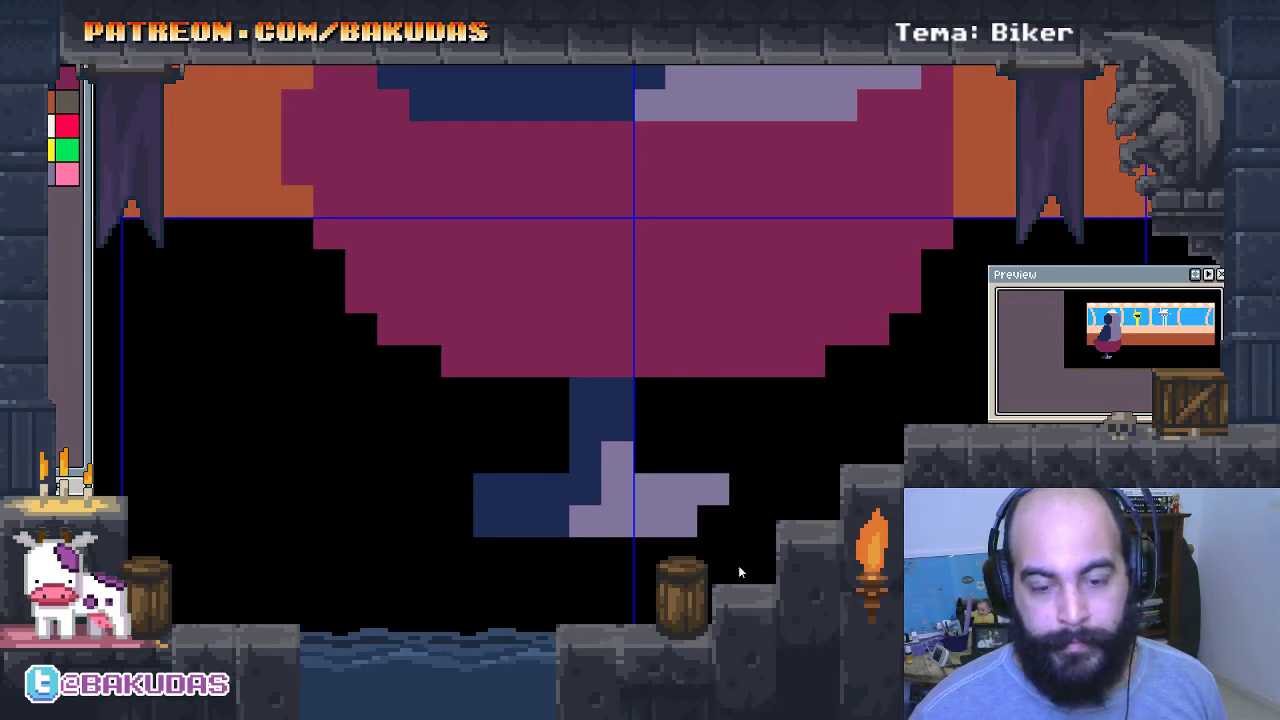
left_click(703, 525)
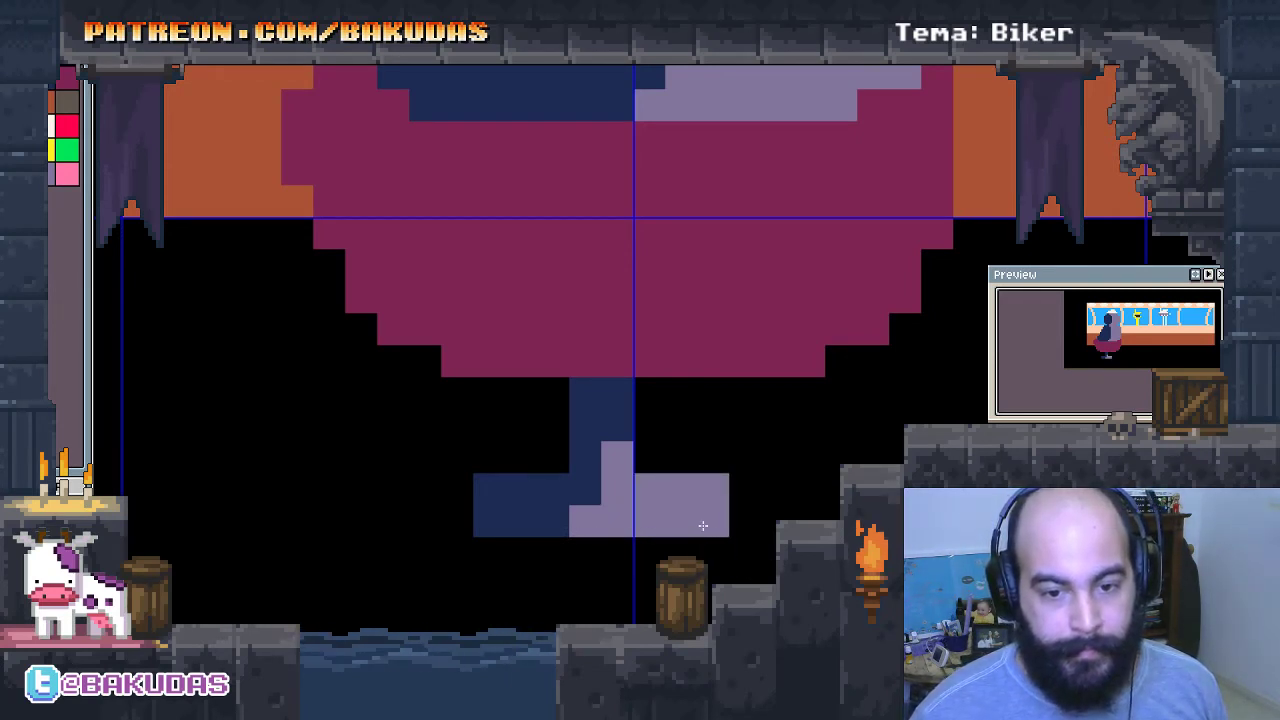
left_click(464, 517)
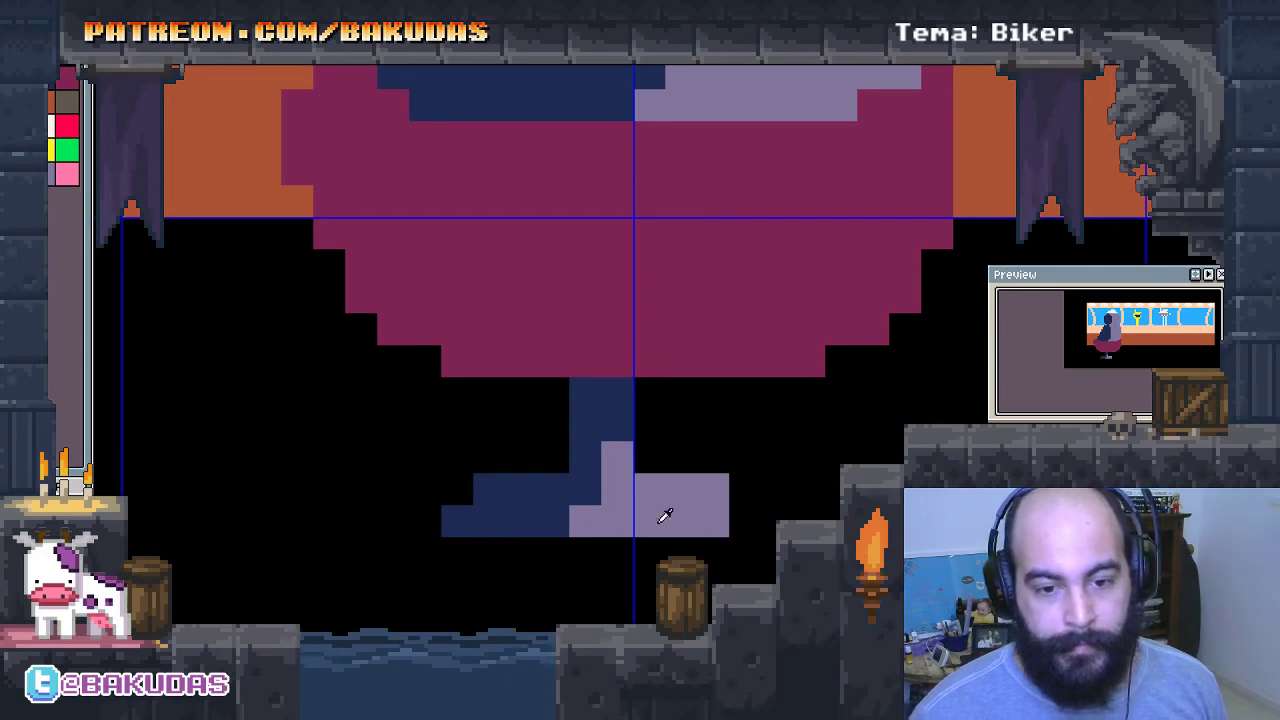
left_click(736, 520)
left_click(639, 463)
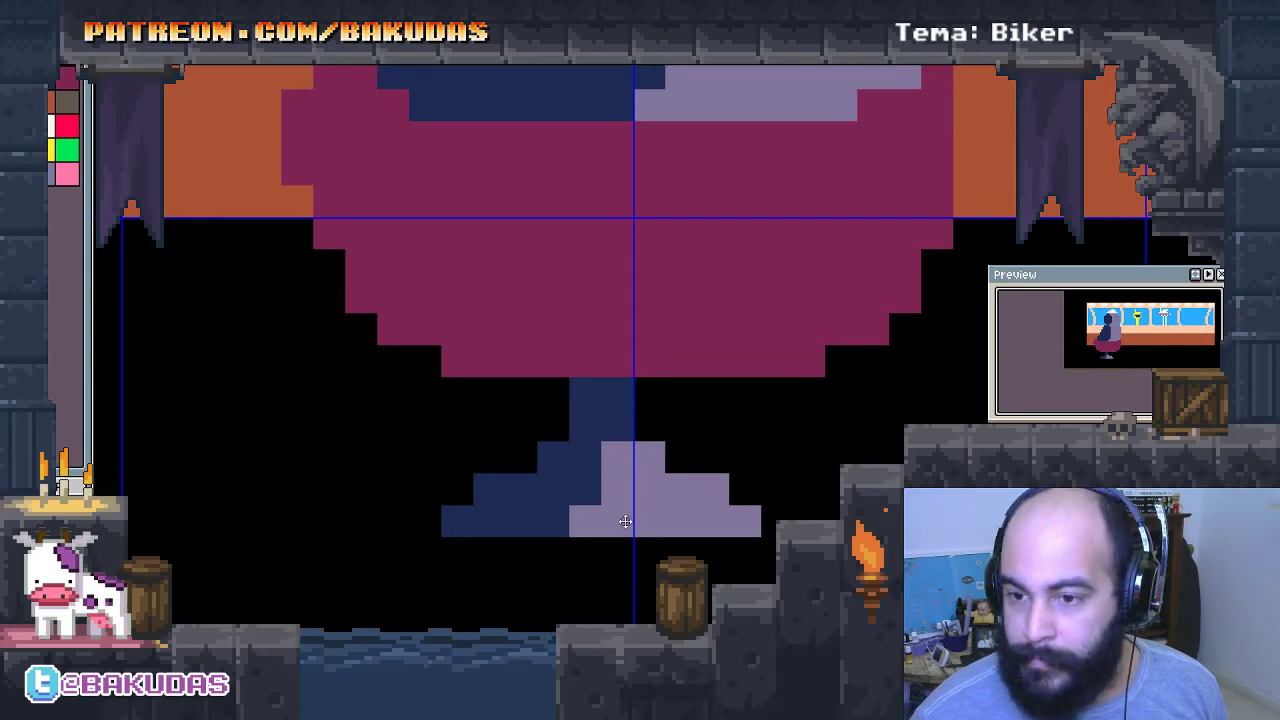
left_click_drag(632, 514, 644, 474)
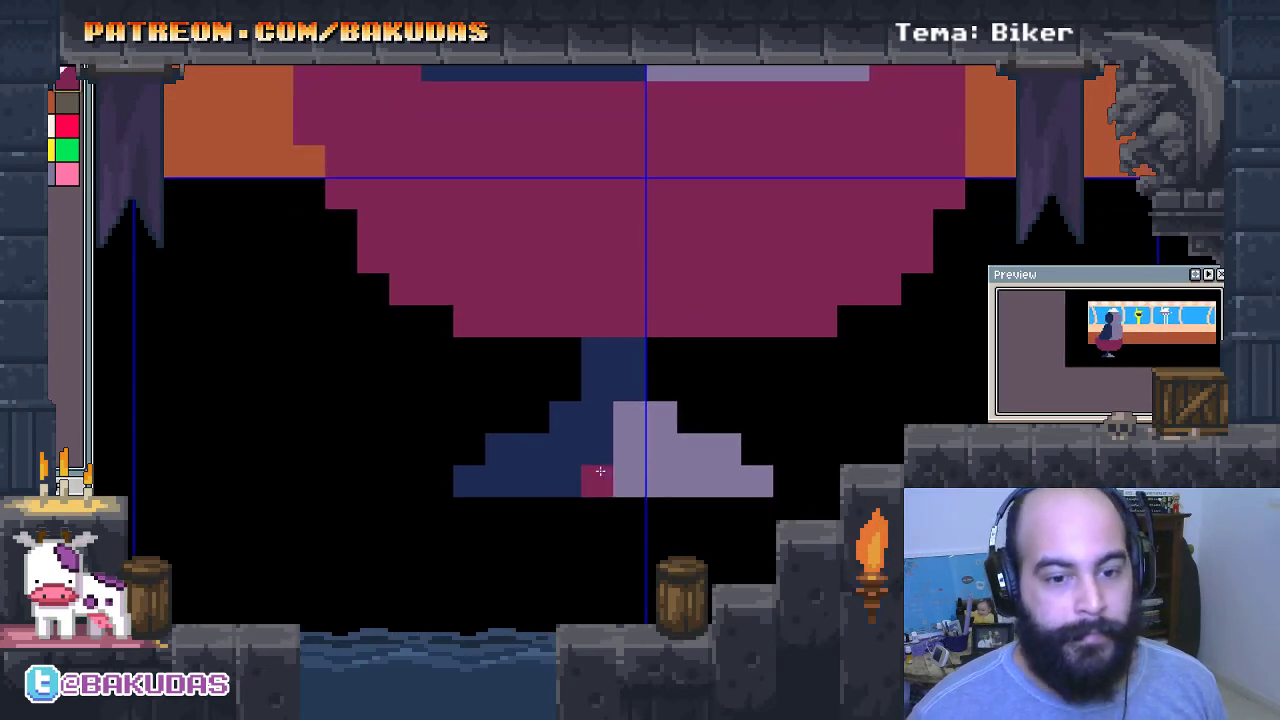
Add three magenta feet under the stand's base, keeping black gaps between them.
left_click(483, 504)
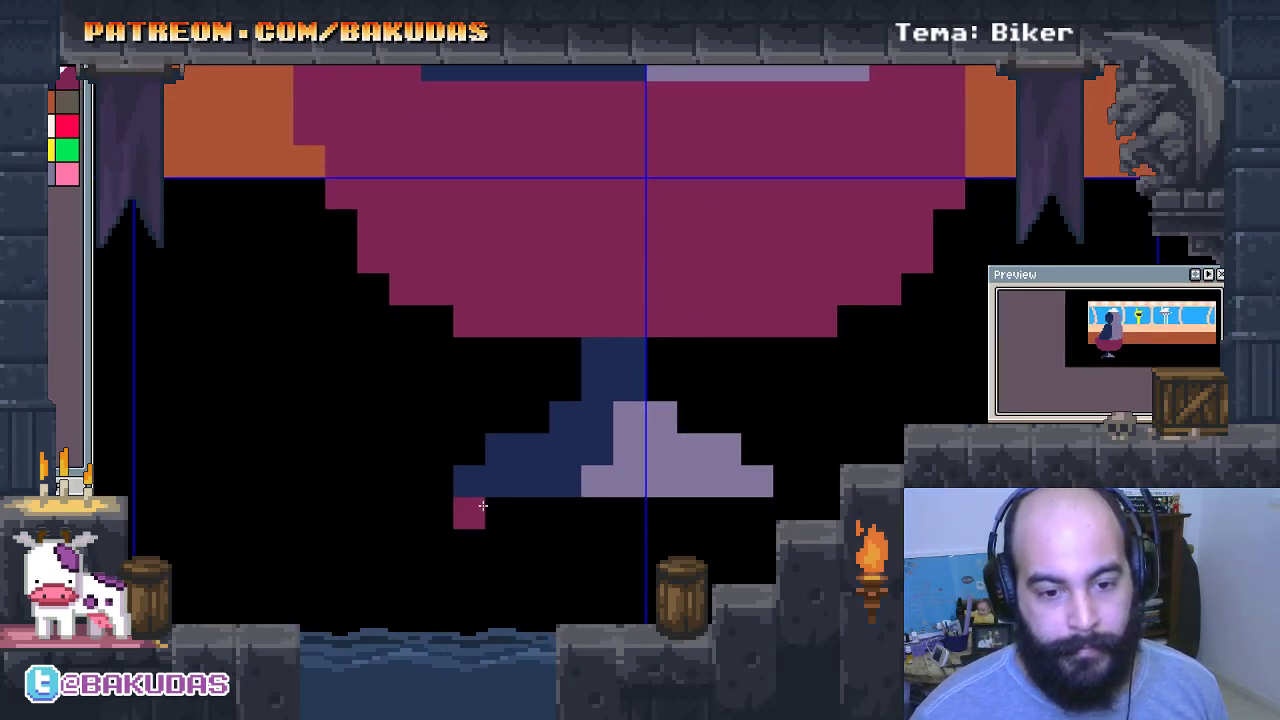
left_click(500, 510)
left_click_drag(605, 511, 629, 511)
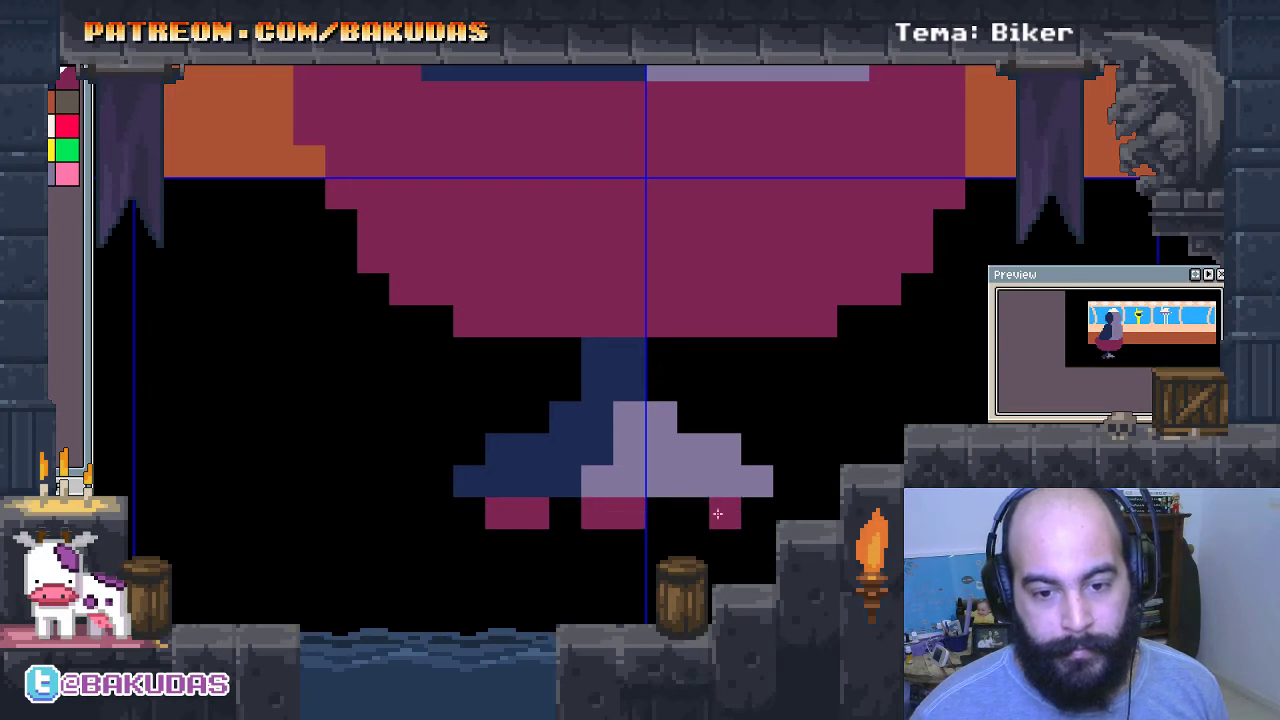
left_click(693, 511)
left_click_drag(513, 539, 530, 539)
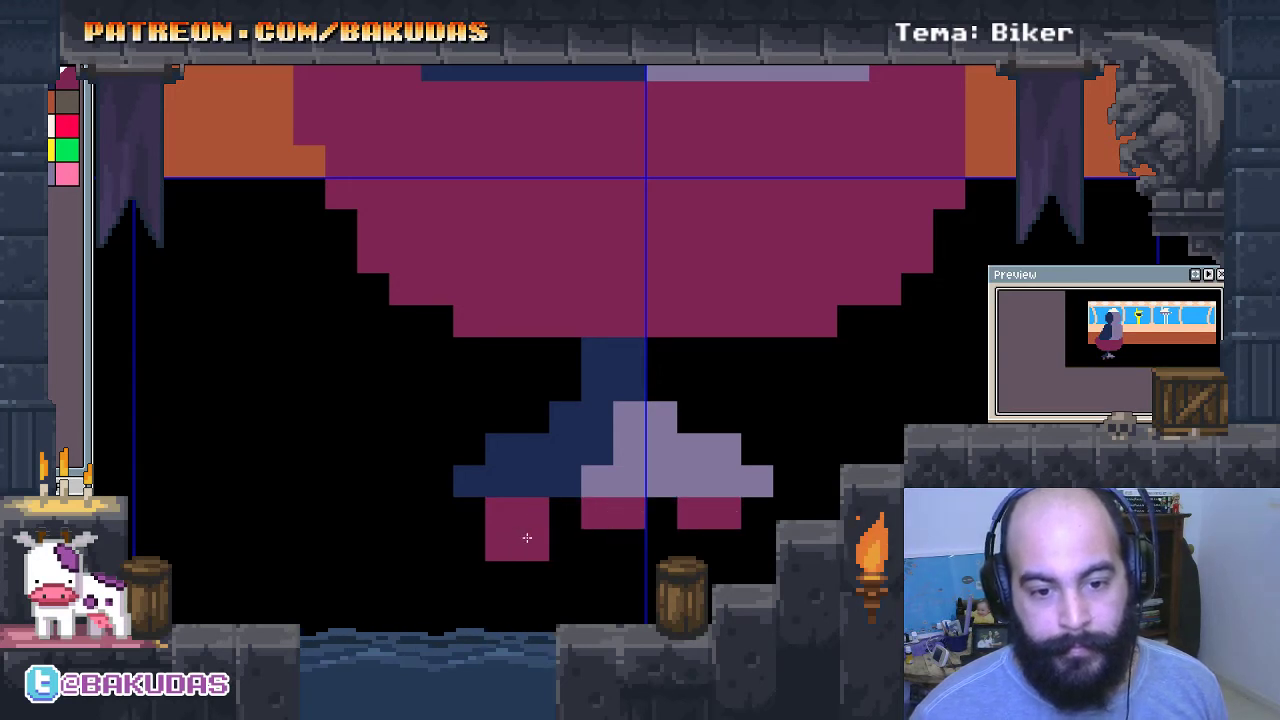
left_click_drag(614, 539, 598, 539)
left_click(720, 543)
left_click(700, 547)
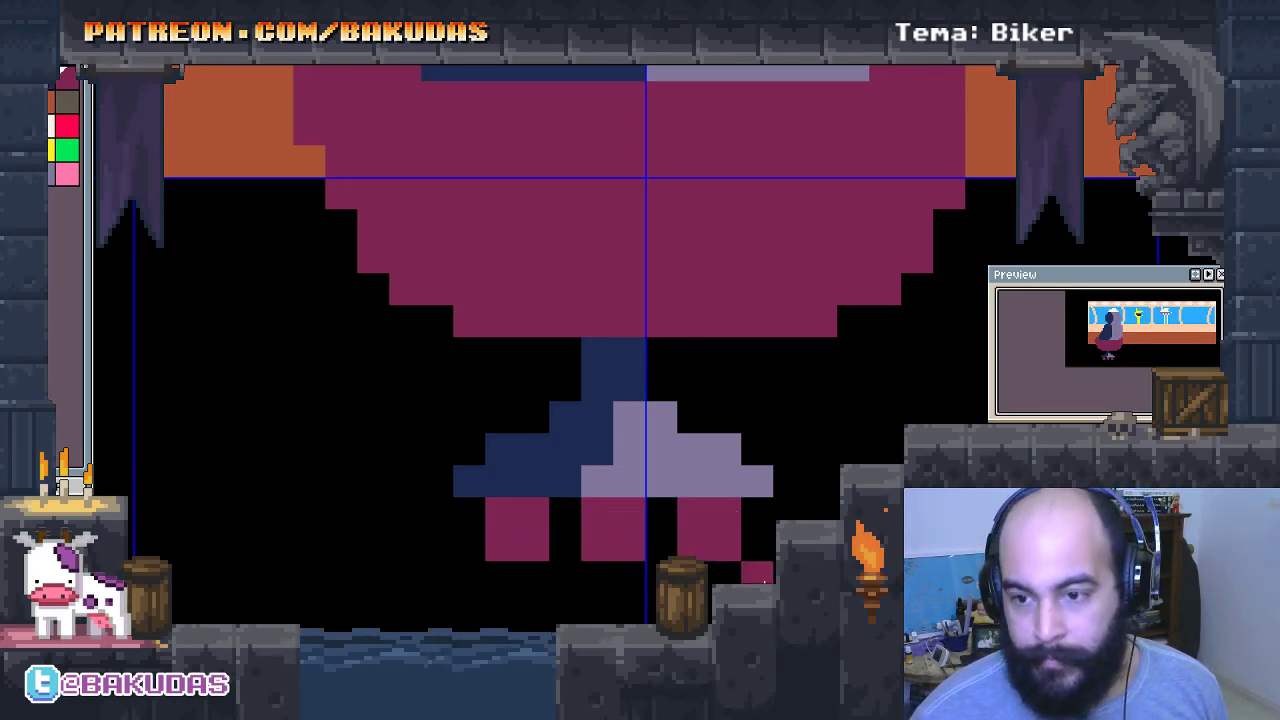
left_click_drag(726, 351, 706, 403)
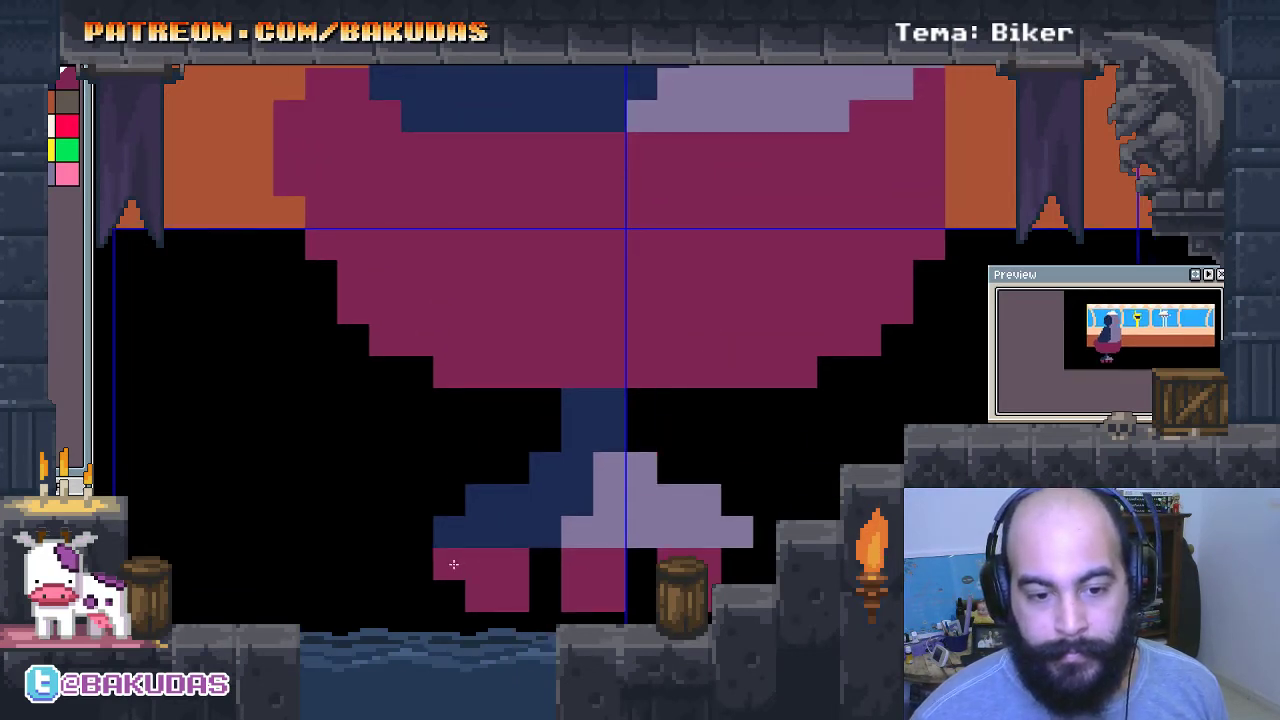
left_click(546, 569)
left_click(627, 572)
left_click(737, 564)
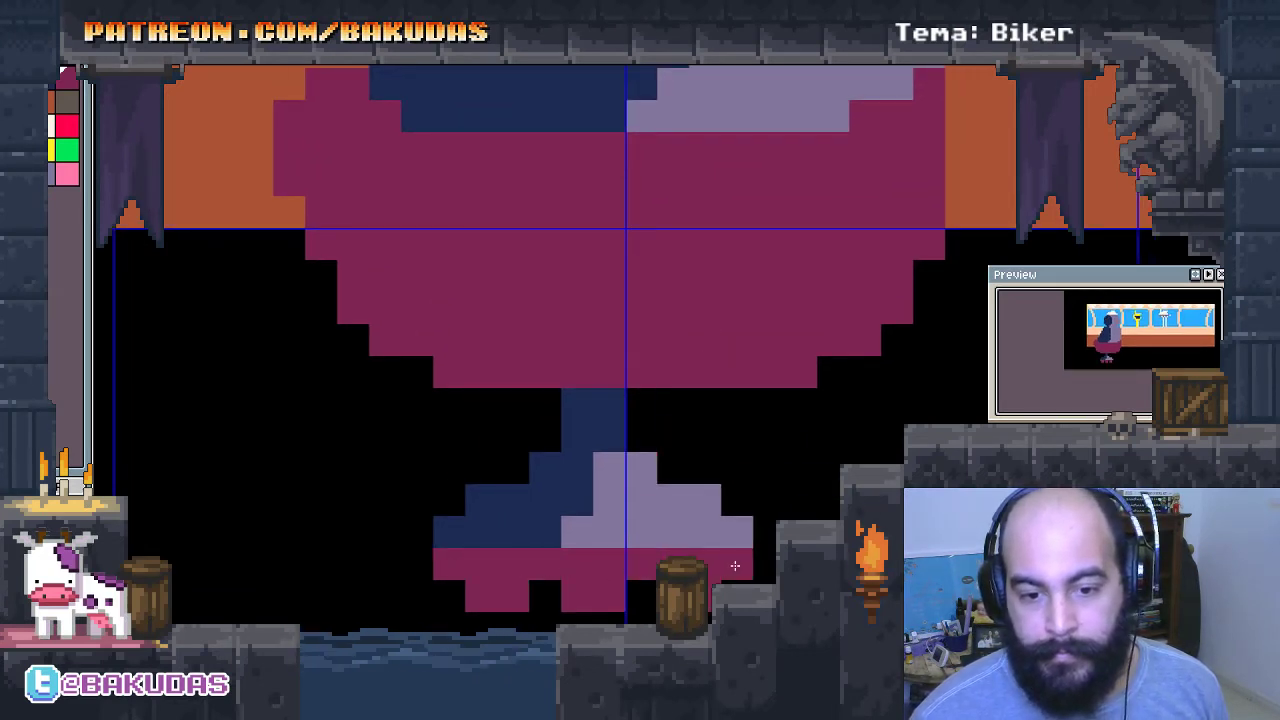
left_click(737, 563)
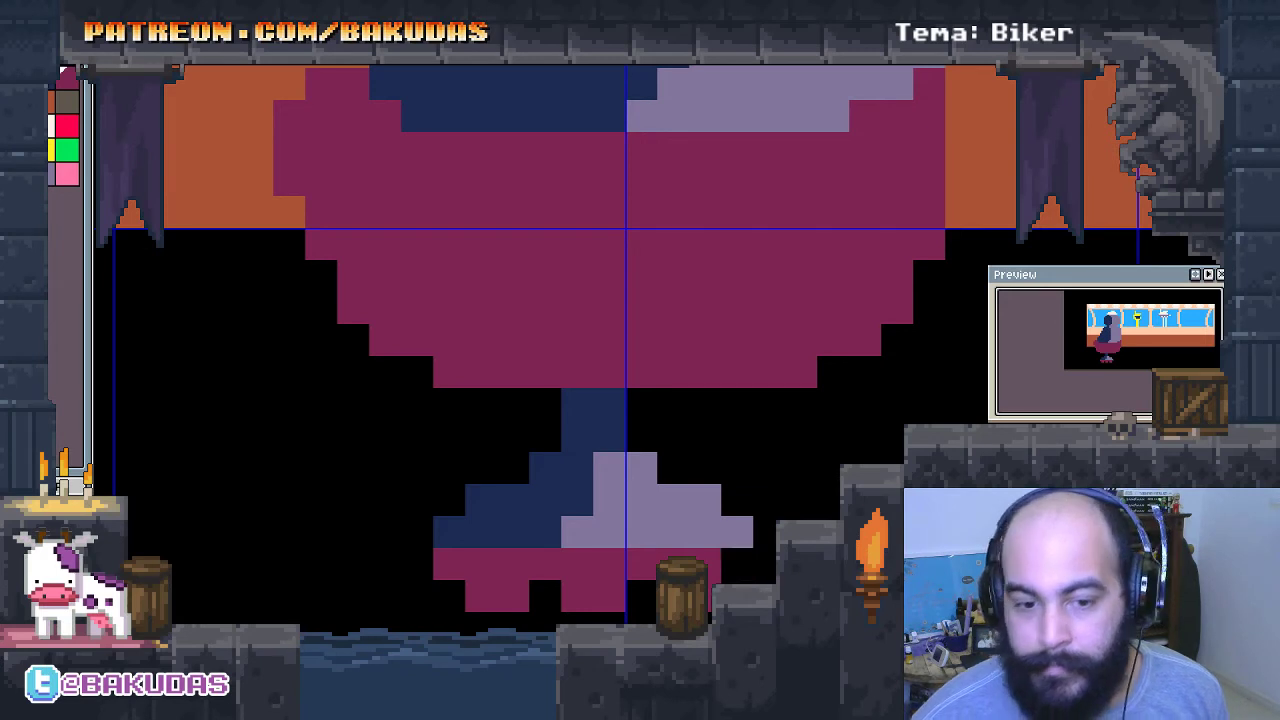
left_click(642, 563)
Try recolouring the tops of the feet grey, then undo it.
scroll(737, 508, "down", 1)
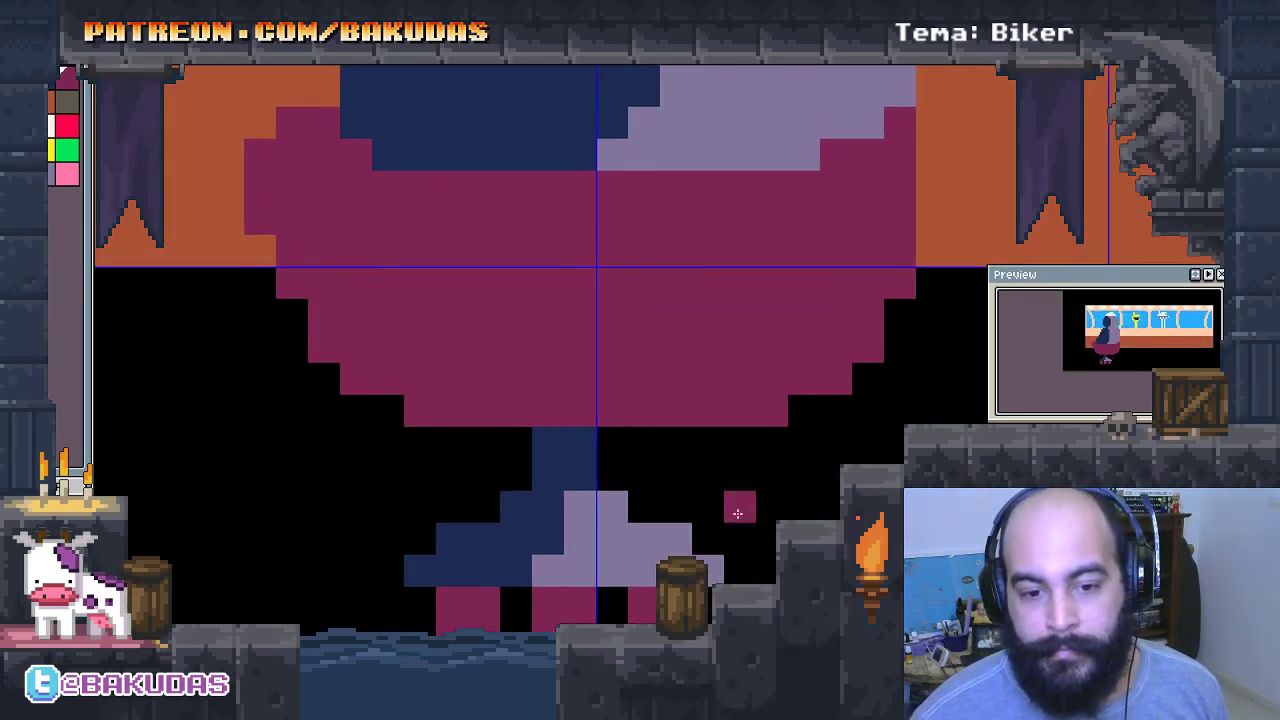
scroll(736, 512, "down", 1)
scroll(690, 420, "up", 1)
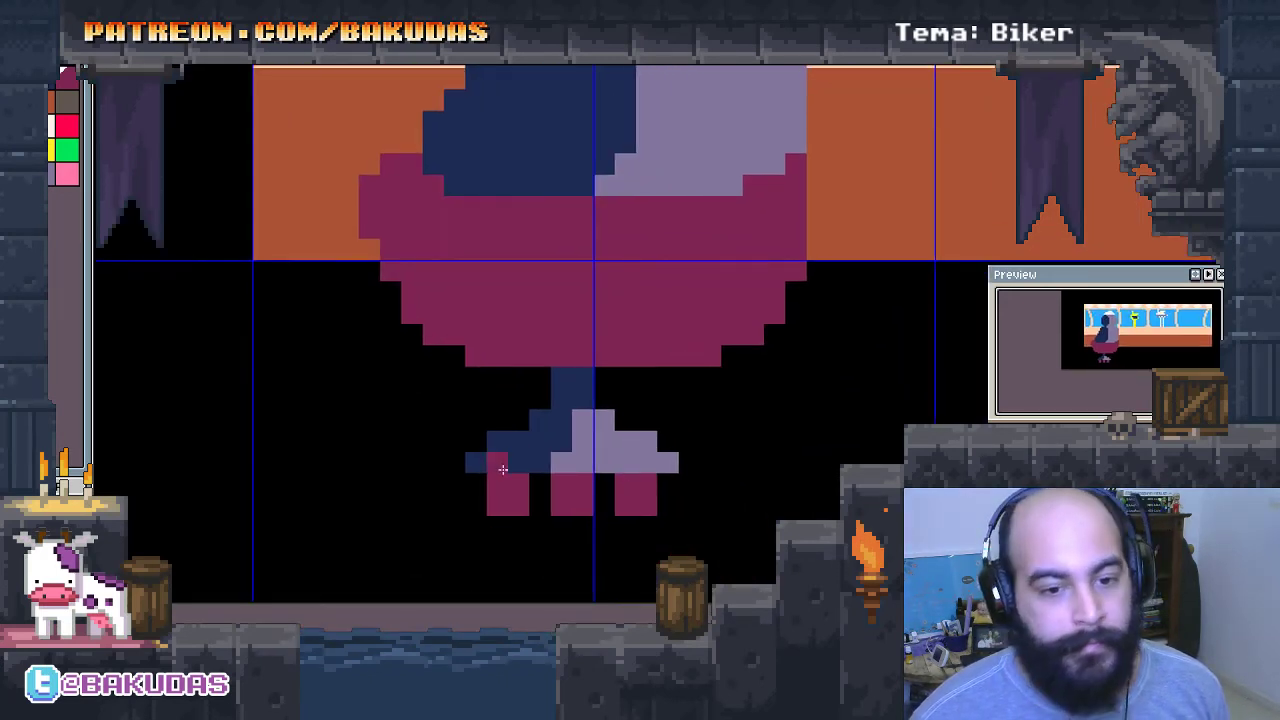
scroll(505, 455, "up", 1)
key("x")
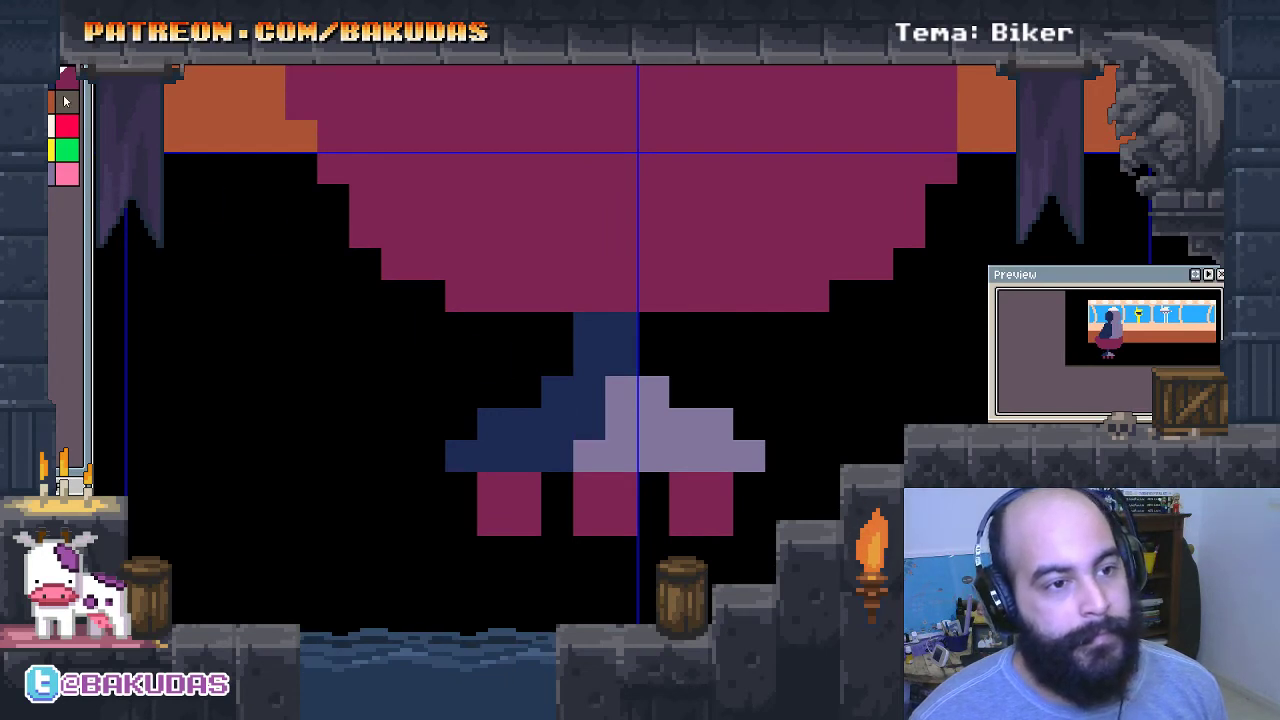
left_click_drag(494, 488, 516, 493)
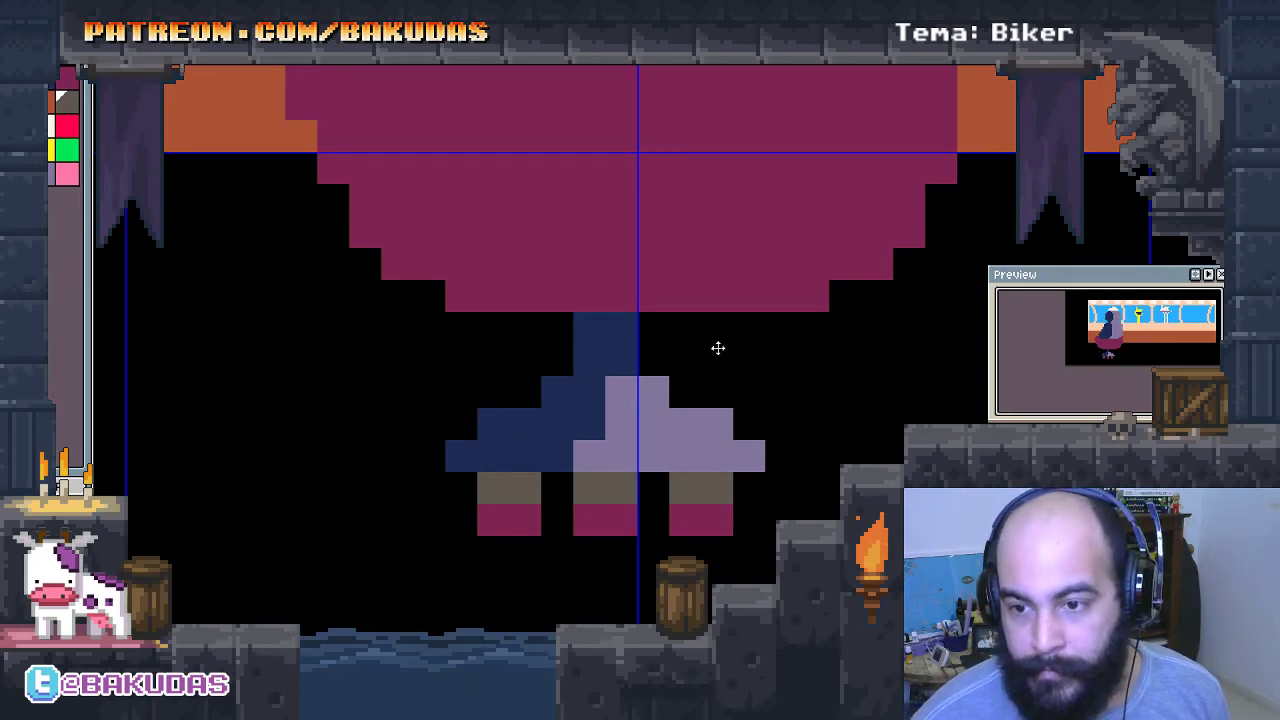
scroll(717, 349, "up", 1)
scroll(688, 361, "down", 1)
key("ctrl+z")
key("ctrl+z")
key("ctrl+z")
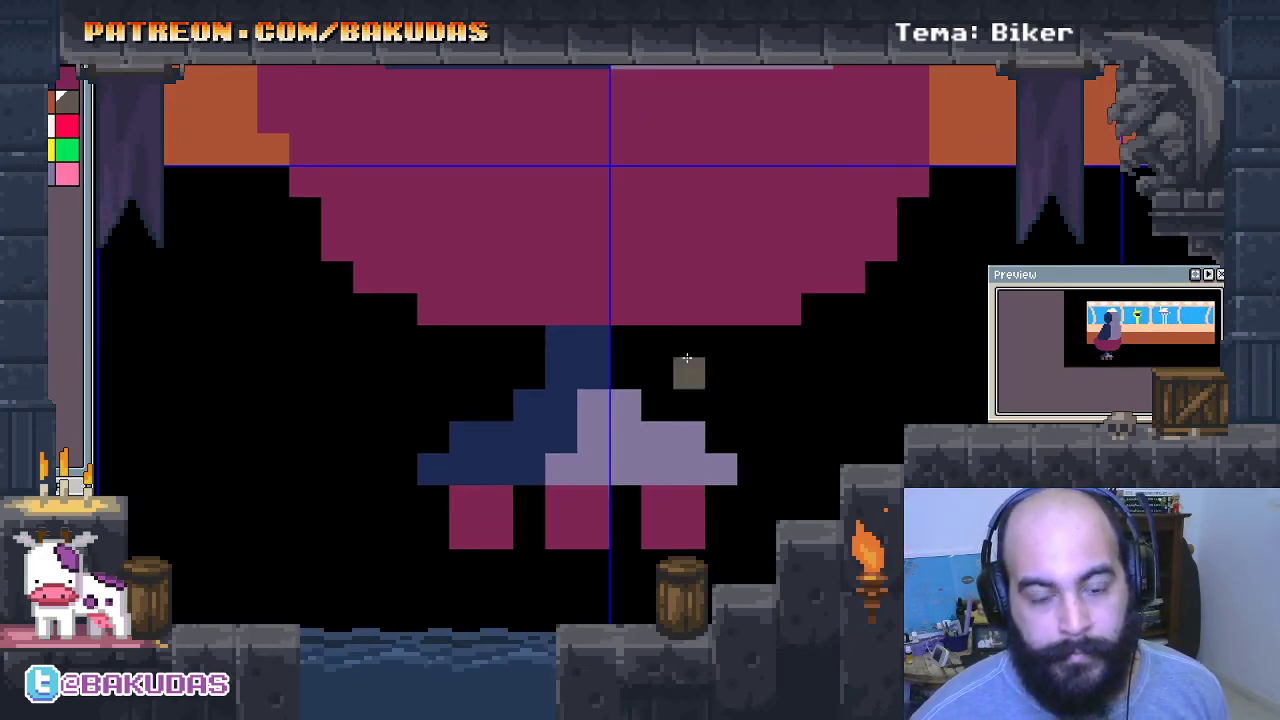
Paint a light-peach stripe with checker pixels across the passenger's body.
scroll(686, 368, "down", 2)
scroll(520, 392, "down", 1)
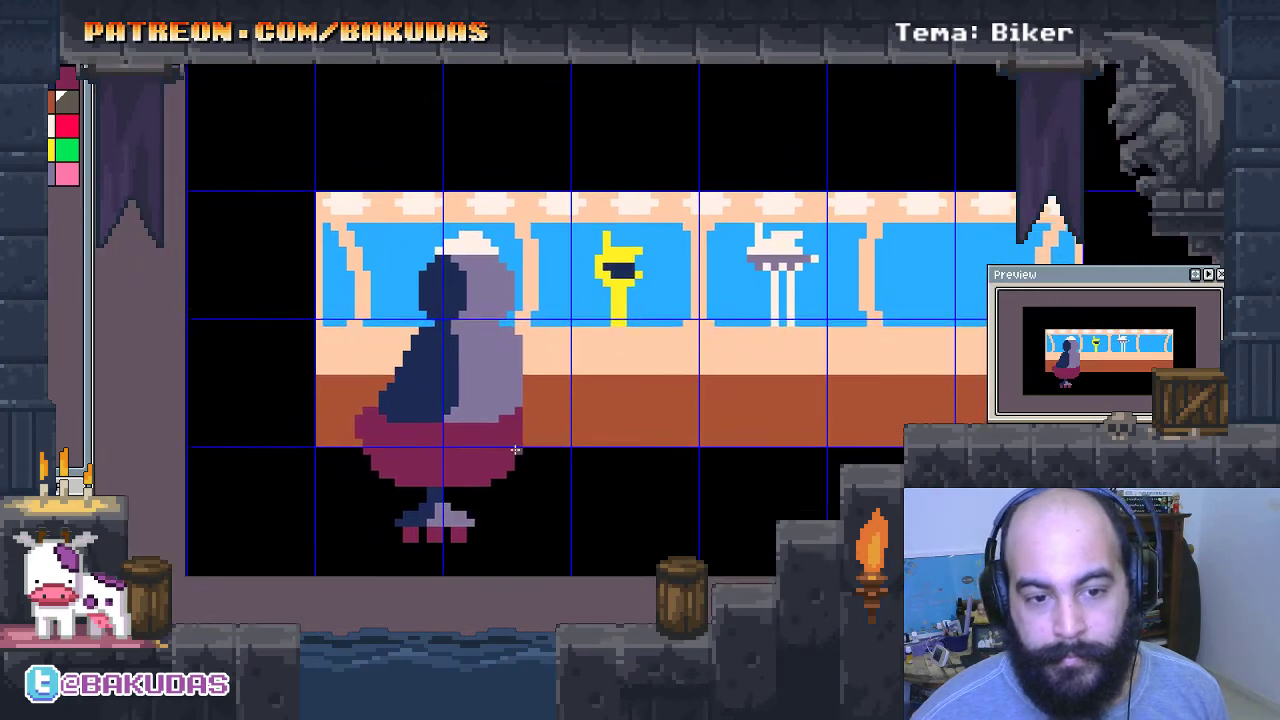
scroll(466, 349, "up", 3)
scroll(501, 138, "down", 1)
scroll(491, 178, "down", 1)
scroll(536, 307, "up", 1)
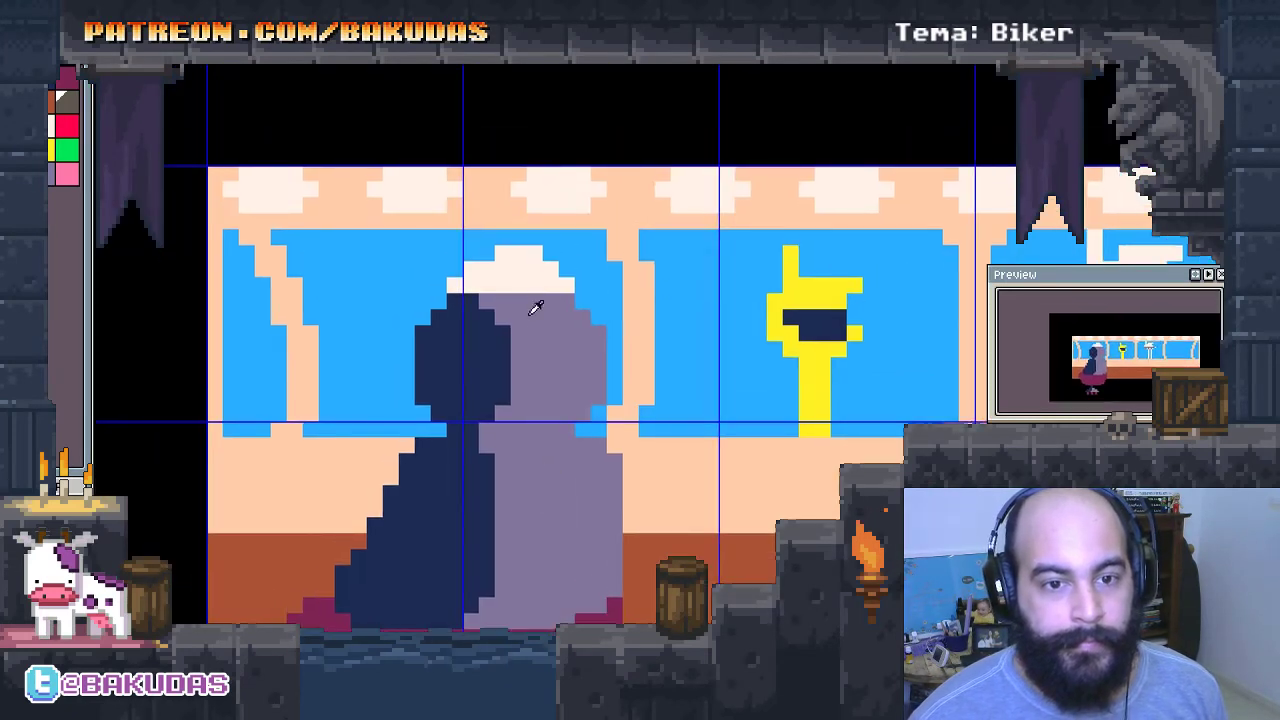
scroll(518, 440, "up", 1)
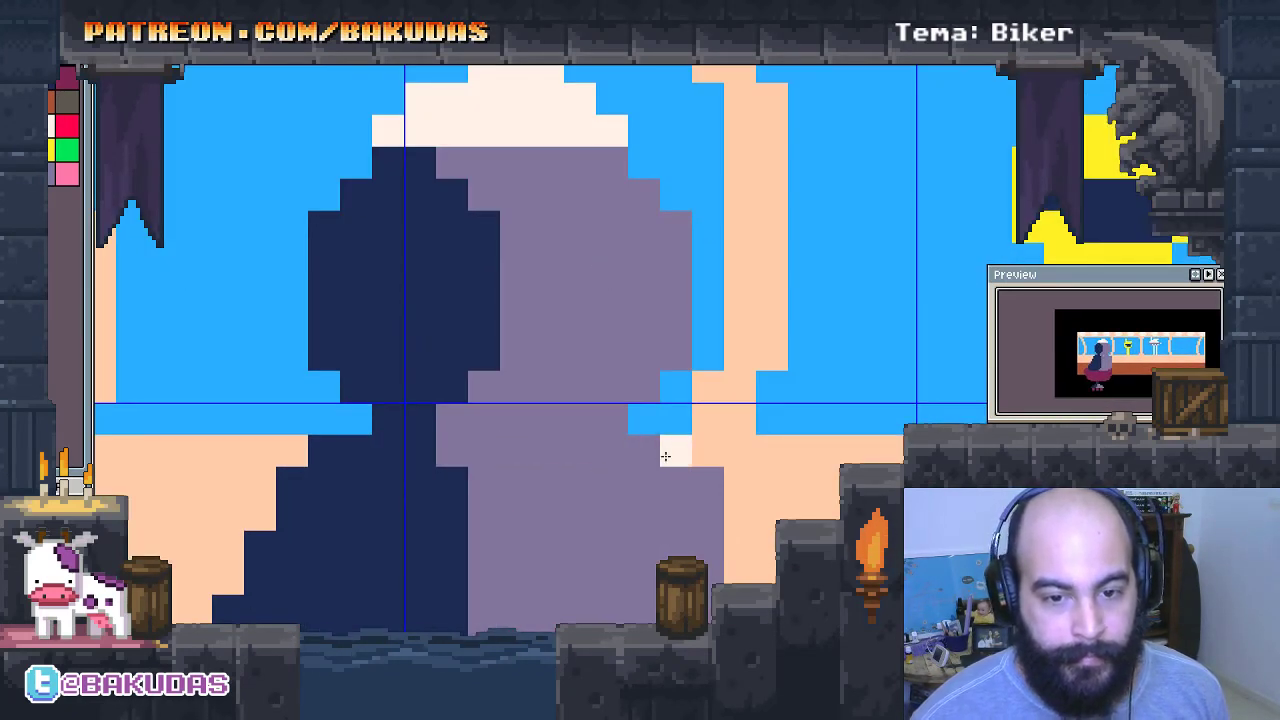
mouse_move(672, 450)
left_mouse_down()
mouse_move(423, 449)
mouse_move(409, 500)
mouse_move(420, 546)
mouse_move(544, 593)
mouse_move(663, 556)
left_mouse_up()
left_click(449, 486)
left_click(386, 450)
right_click(417, 455)
left_click(420, 514)
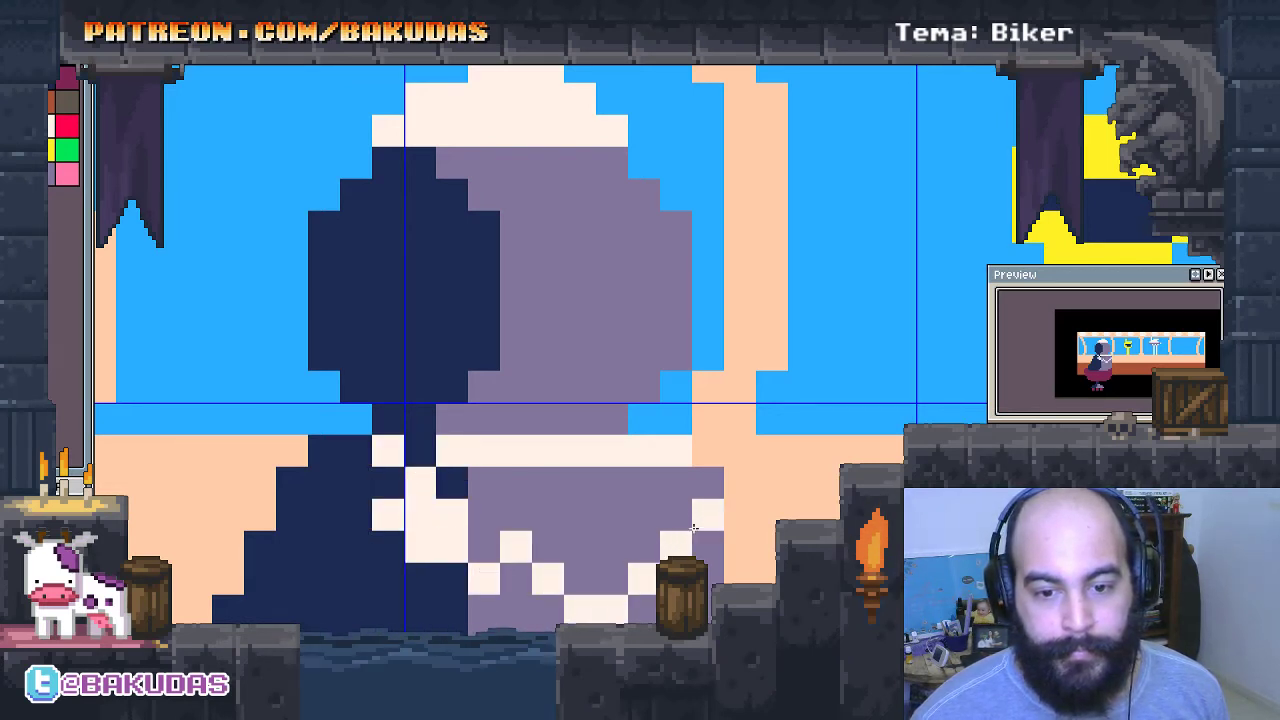
Fill the area below the head with cream and test lavender cells, then undo.
left_click(688, 487)
left_click(668, 490)
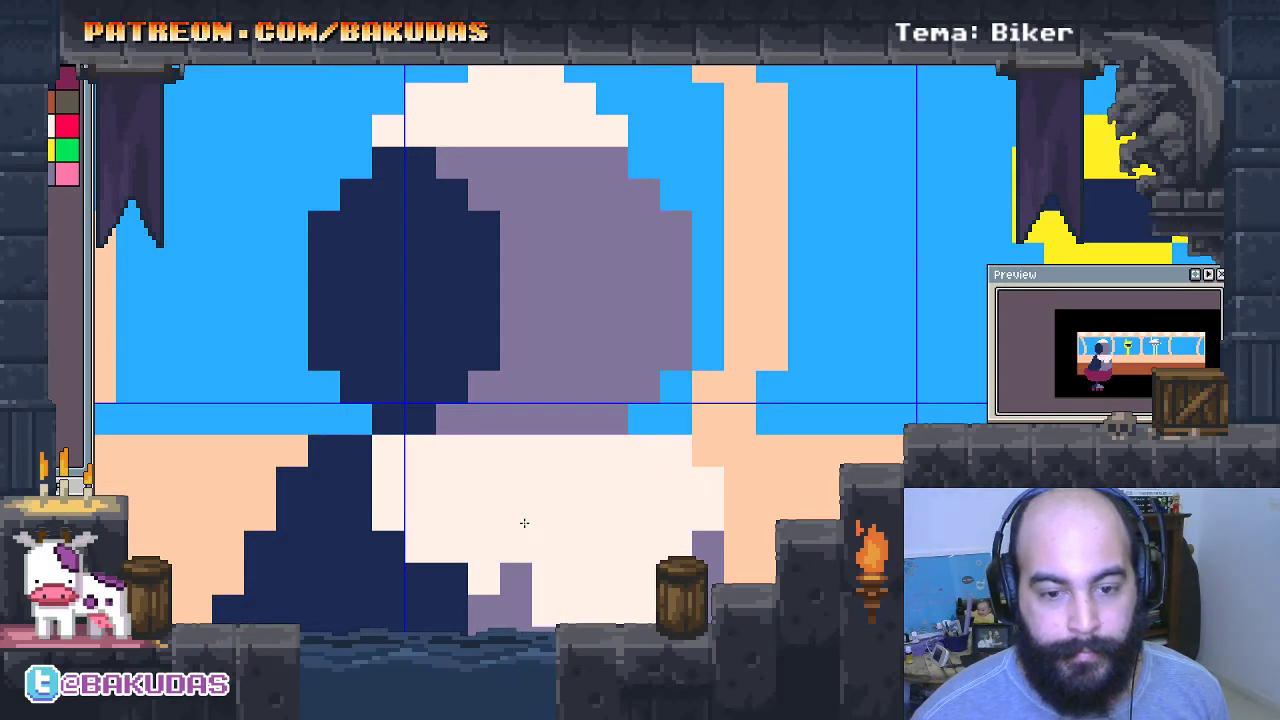
scroll(524, 523, "left", 2)
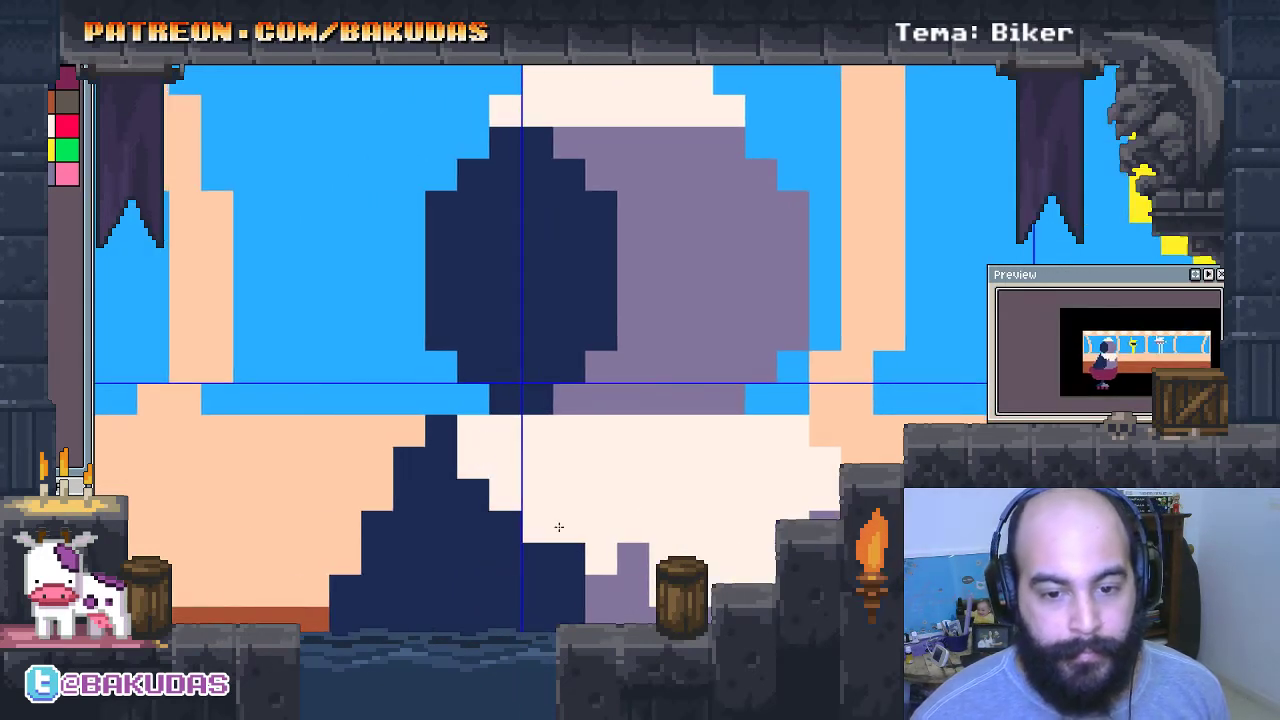
scroll(559, 527, "down", 2)
left_click(570, 516)
scroll(731, 558, "right", 1)
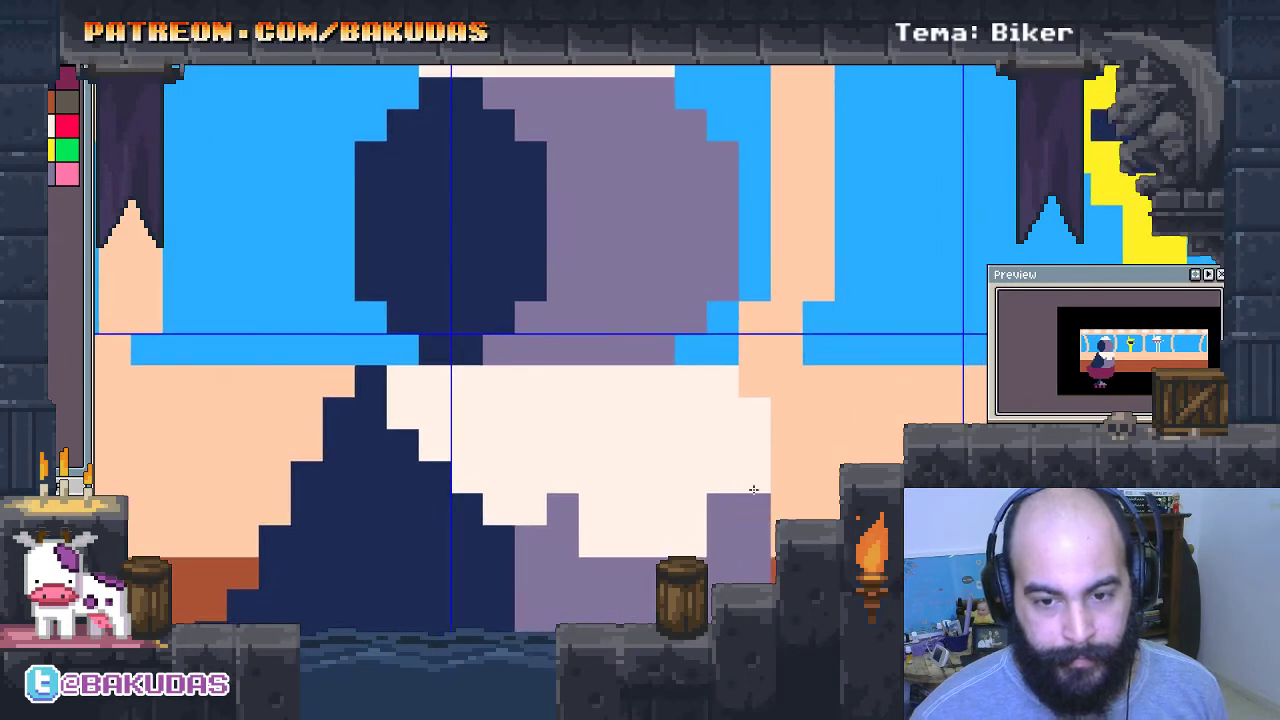
scroll(745, 520, "left", 1)
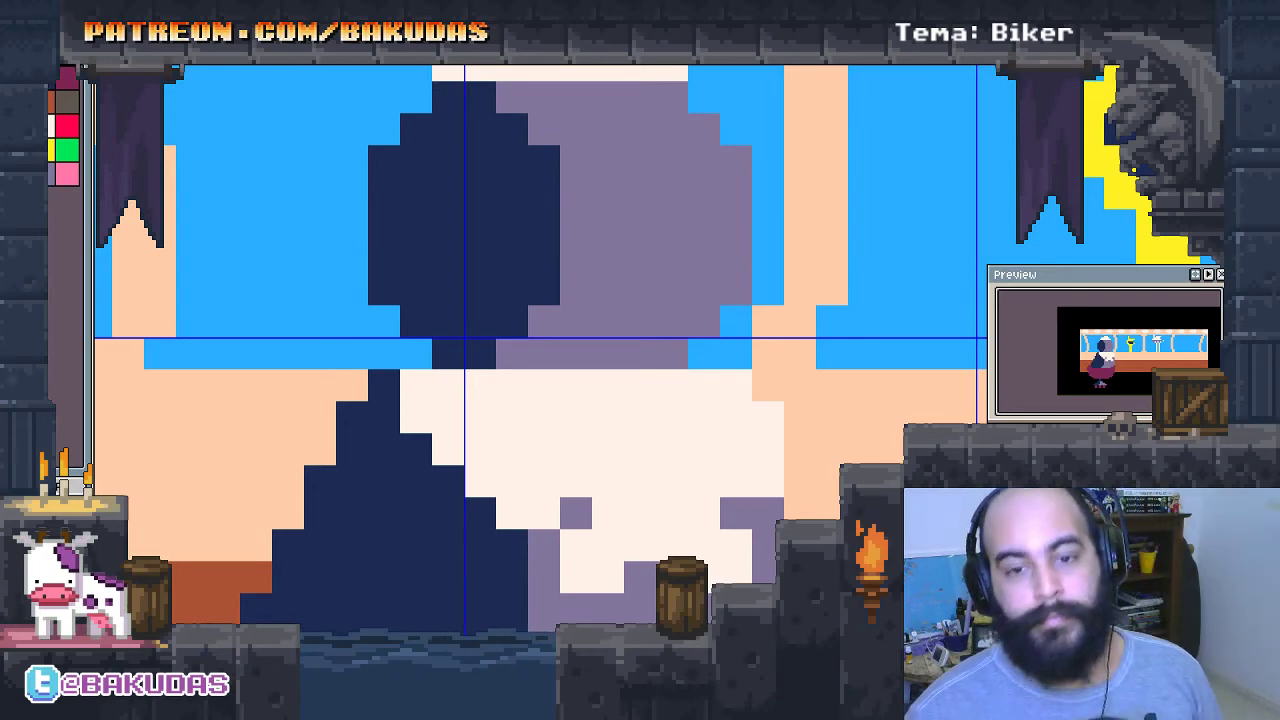
left_click_drag(592, 560, 752, 576)
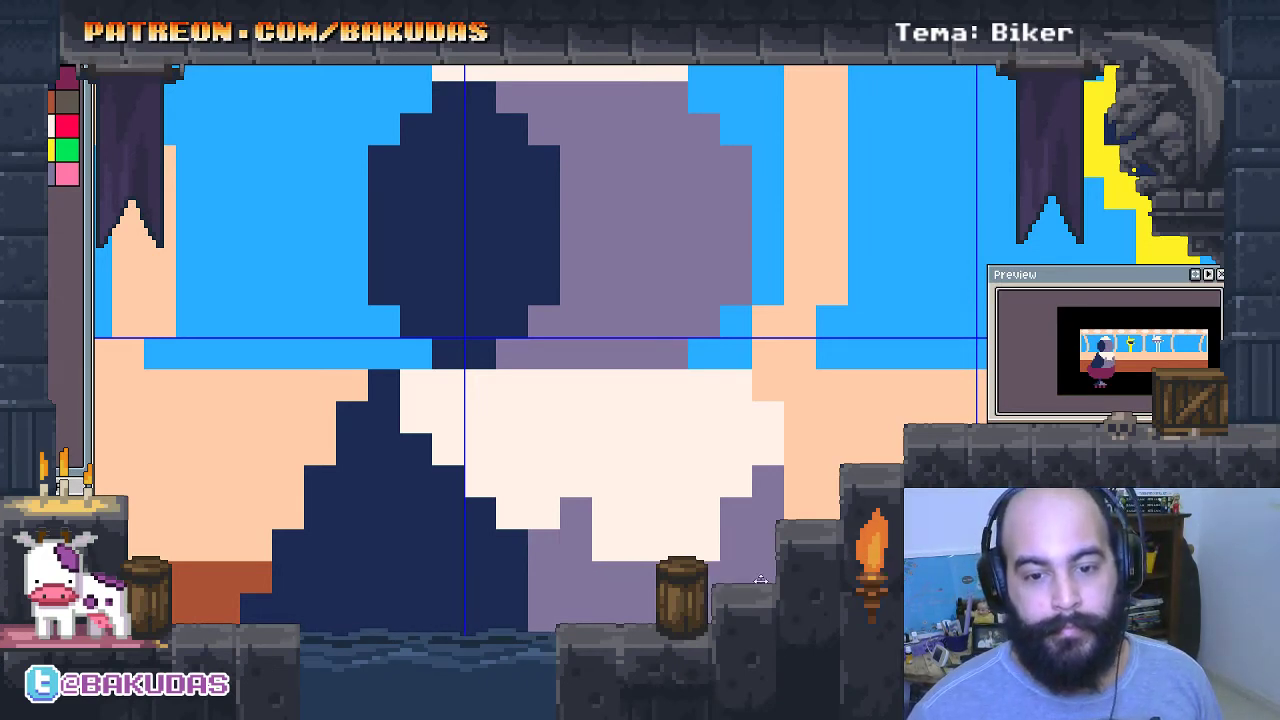
left_click(512, 512)
key("ctrl+z")
key("ctrl+z")
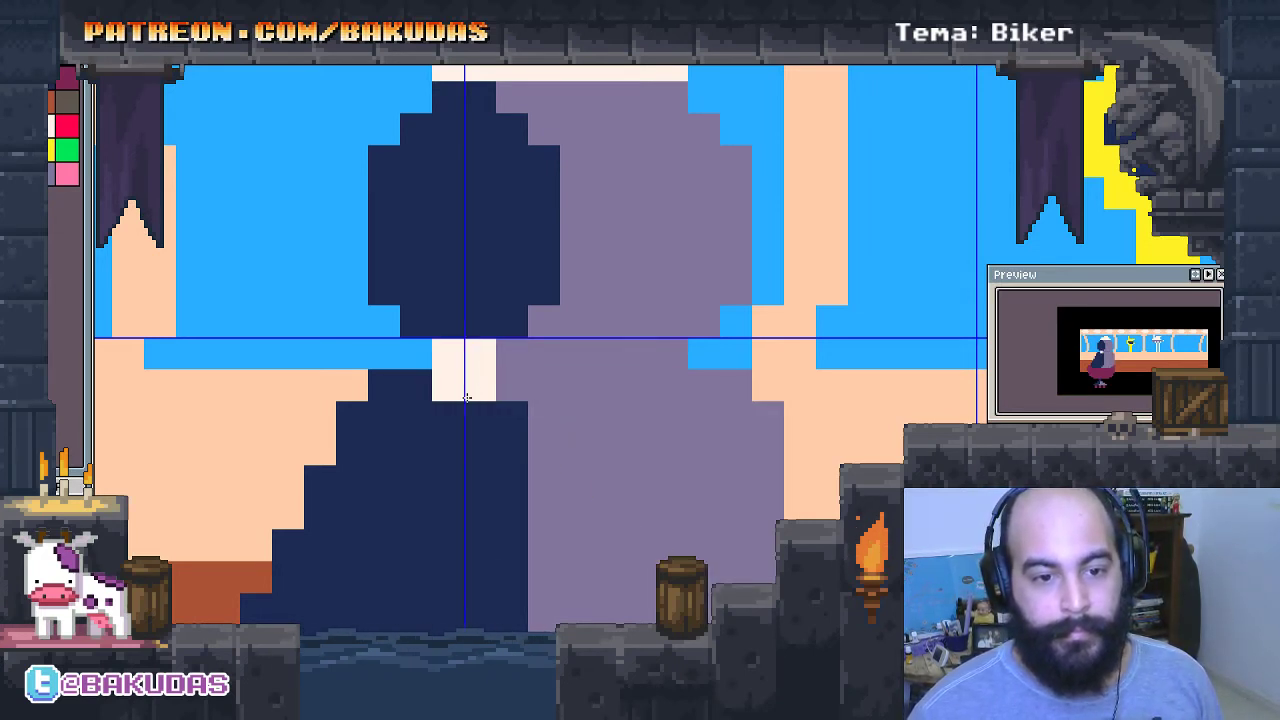
Paint the cream collar patch below the head and refine its jagged cells.
mouse_move(469, 409)
left_mouse_down()
mouse_move(443, 414)
mouse_move(491, 449)
mouse_move(611, 423)
mouse_move(581, 469)
mouse_move(659, 464)
mouse_move(730, 420)
mouse_move(760, 447)
left_mouse_up()
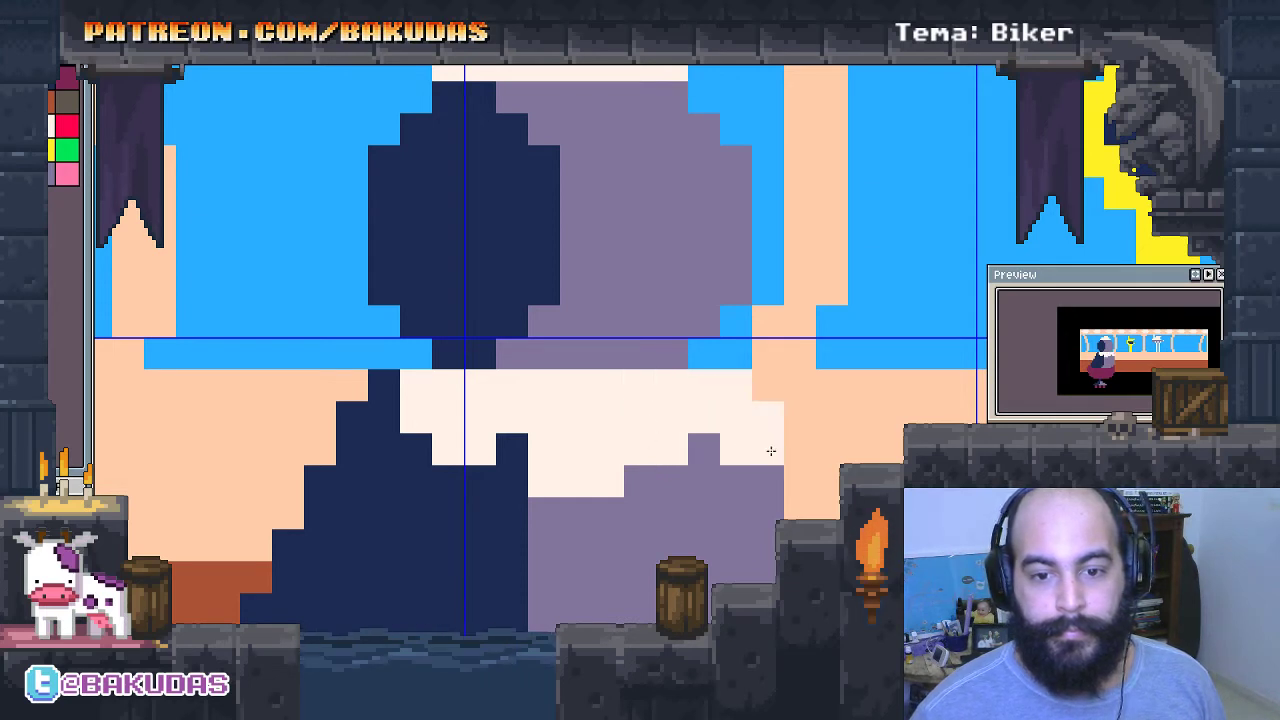
mouse_move(729, 537)
left_mouse_down()
mouse_move(685, 511)
mouse_move(690, 493)
left_mouse_up()
key("ctrl+z")
key("ctrl+z")
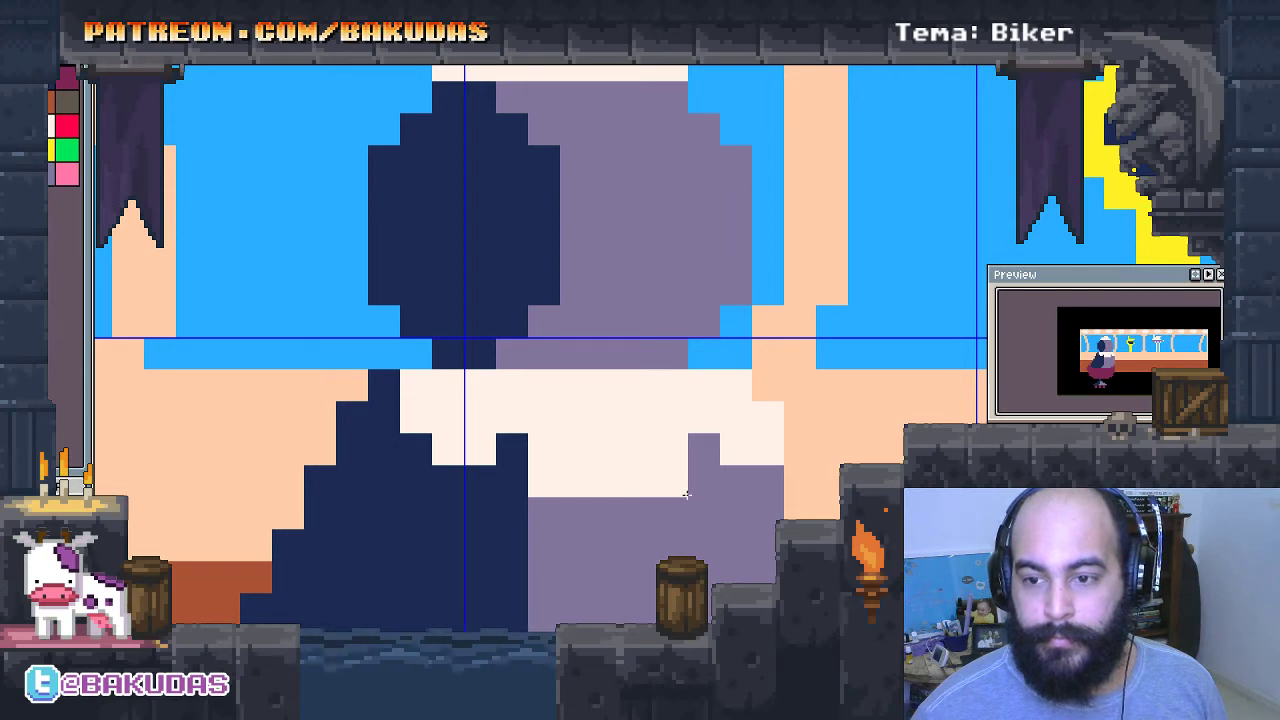
key("ctrl+y")
key("ctrl+y")
key("ctrl+z")
key("ctrl+y")
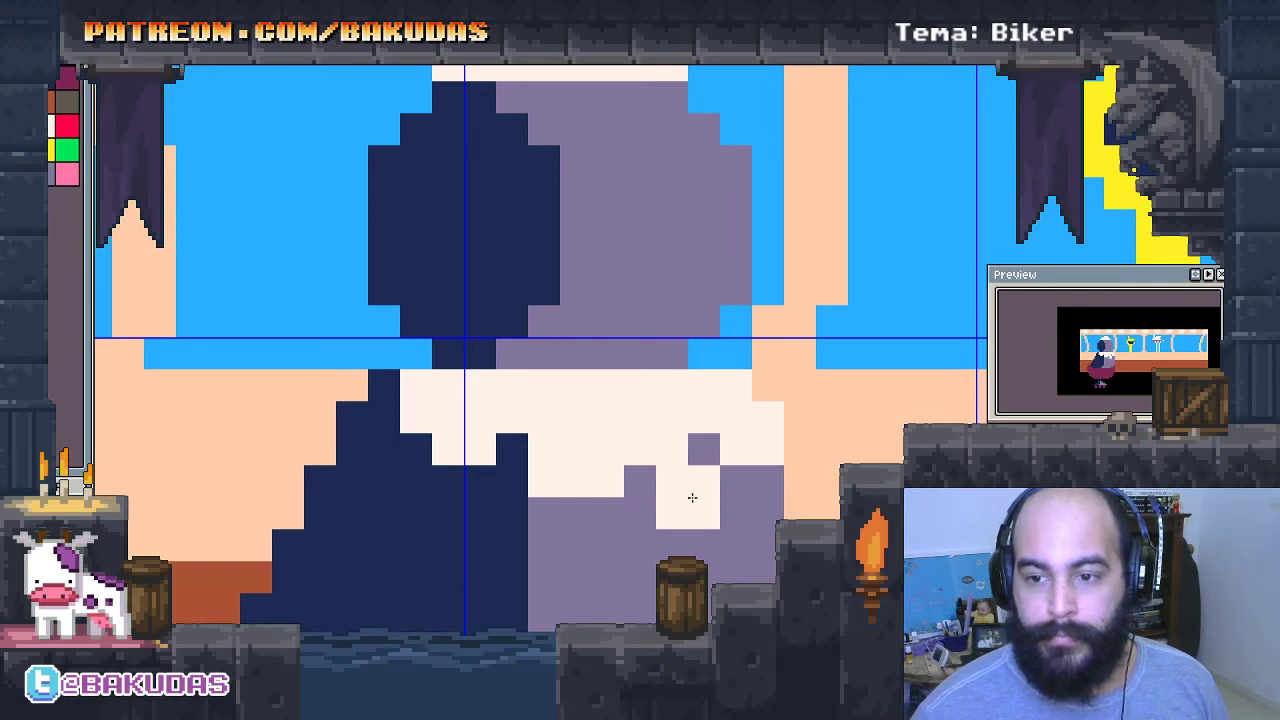
left_click_drag(557, 514, 512, 482)
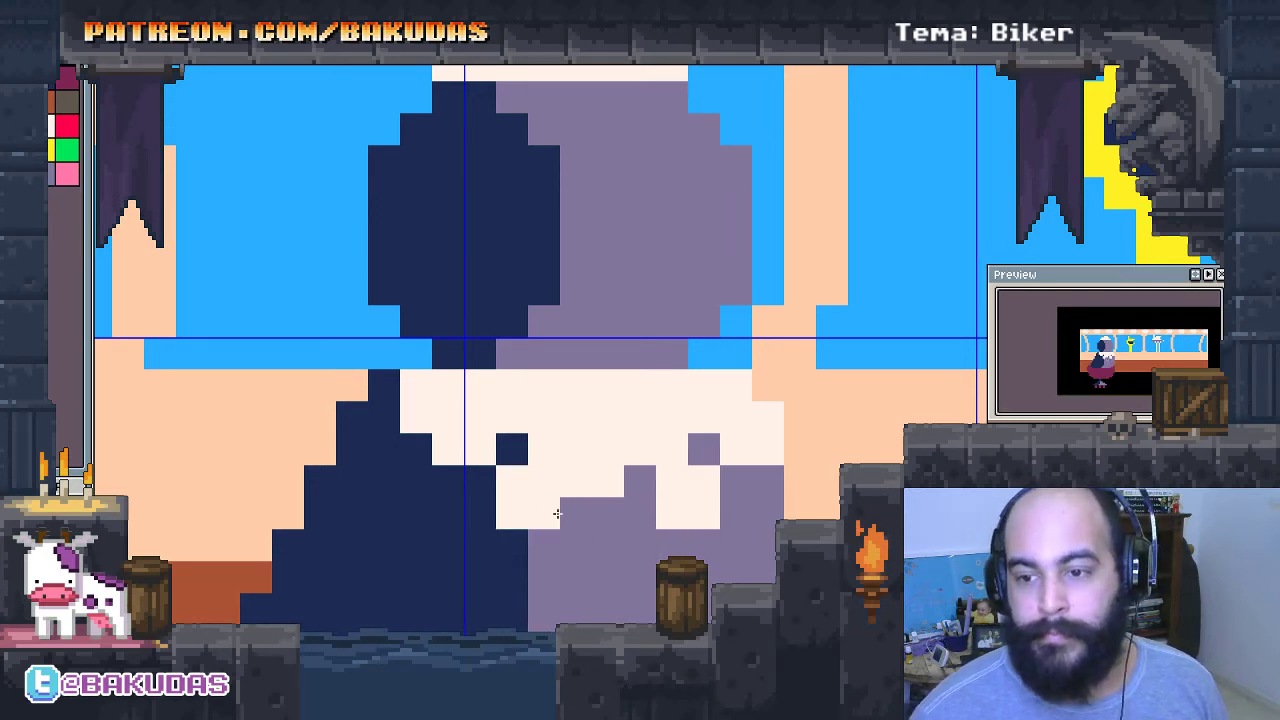
left_click(580, 506)
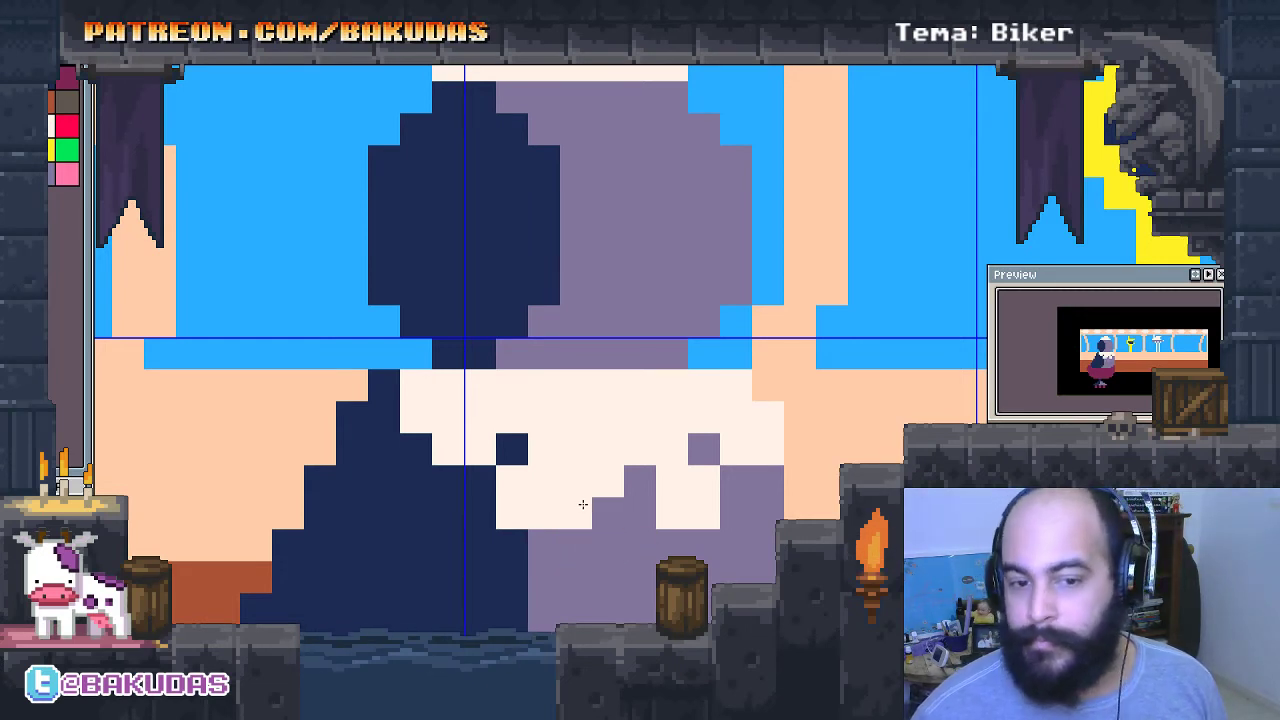
left_click_drag(583, 504, 645, 484)
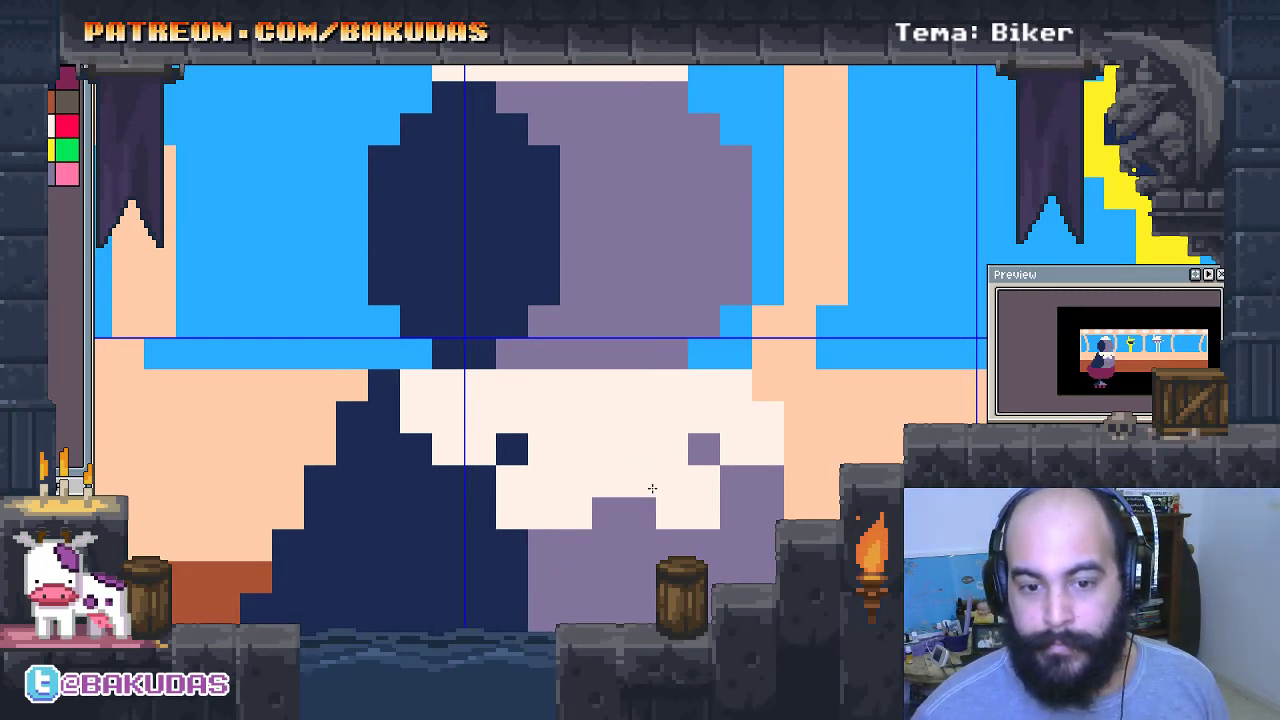
key("ctrl+z")
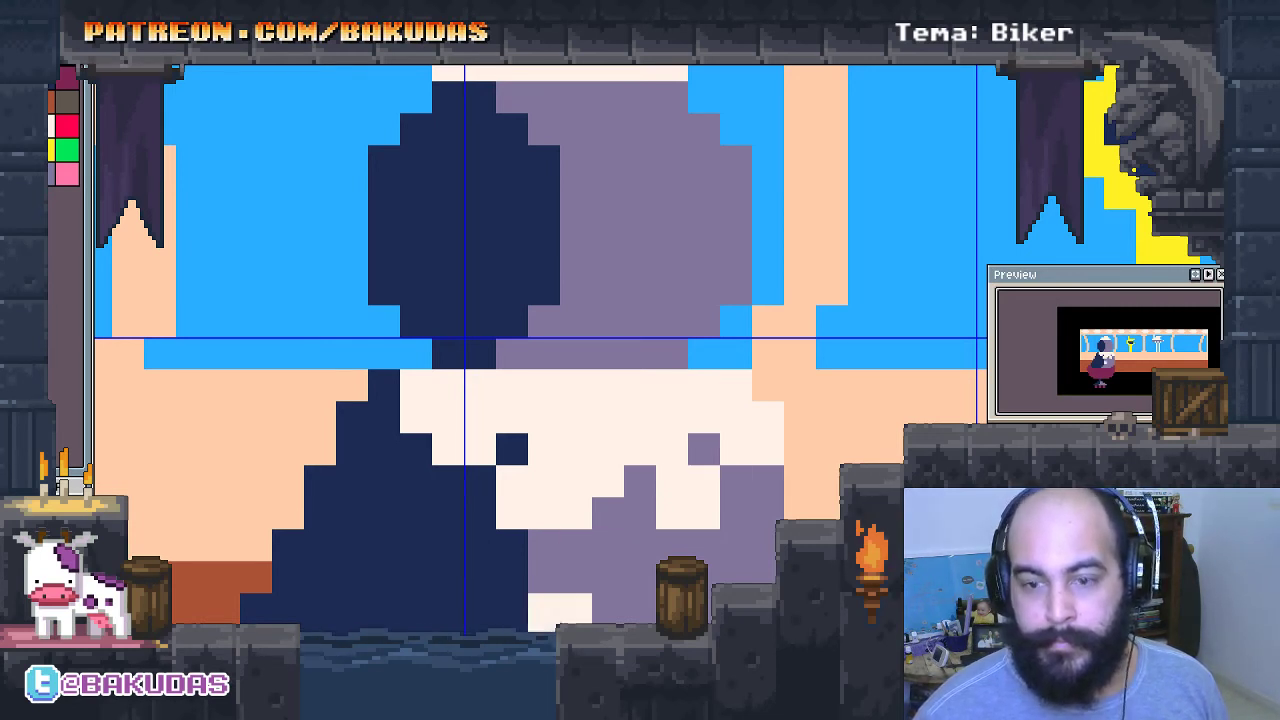
Paint cream blocks down the lower body out to the lavender right edge.
mouse_move(557, 692)
left_mouse_down()
mouse_move(645, 484)
mouse_move(649, 304)
left_mouse_up()
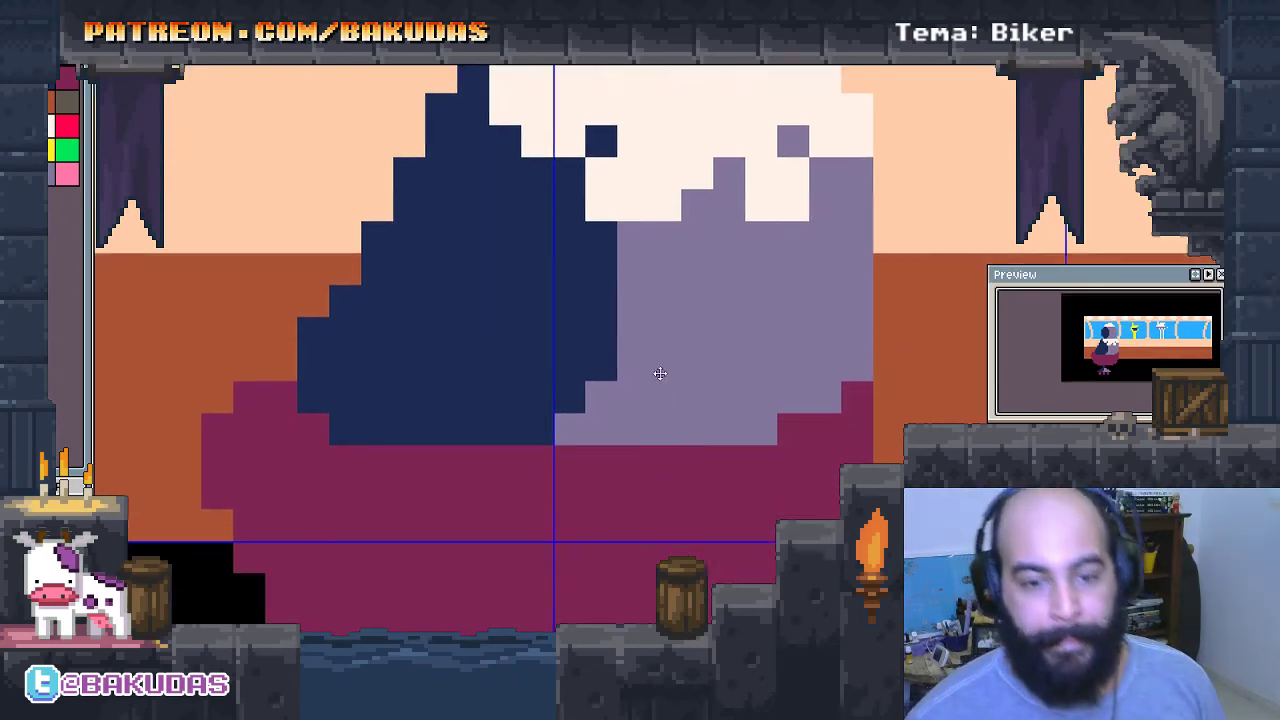
mouse_move(545, 381)
left_mouse_down()
mouse_move(463, 411)
mouse_move(519, 501)
mouse_move(543, 429)
mouse_move(623, 420)
mouse_move(700, 537)
mouse_move(653, 409)
mouse_move(657, 503)
mouse_move(766, 423)
mouse_move(820, 430)
mouse_move(860, 322)
mouse_move(880, 356)
mouse_move(882, 407)
mouse_move(833, 481)
left_mouse_up()
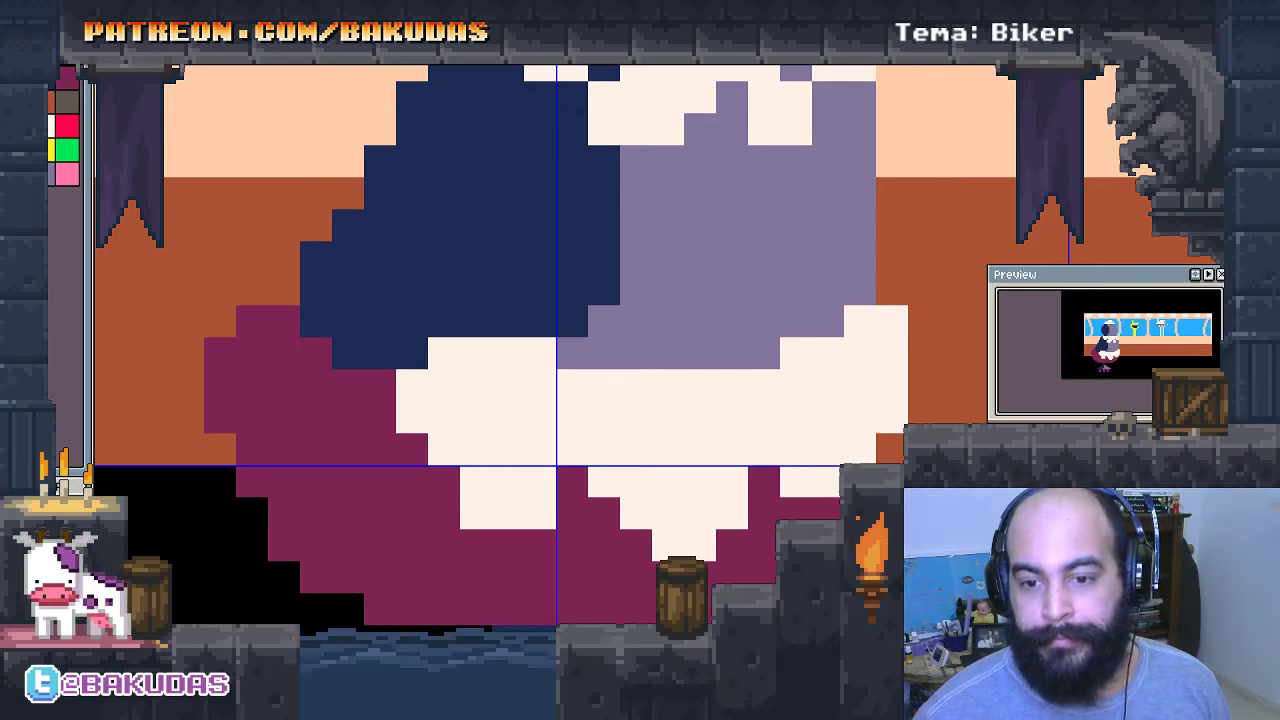
left_click_drag(754, 500, 734, 504)
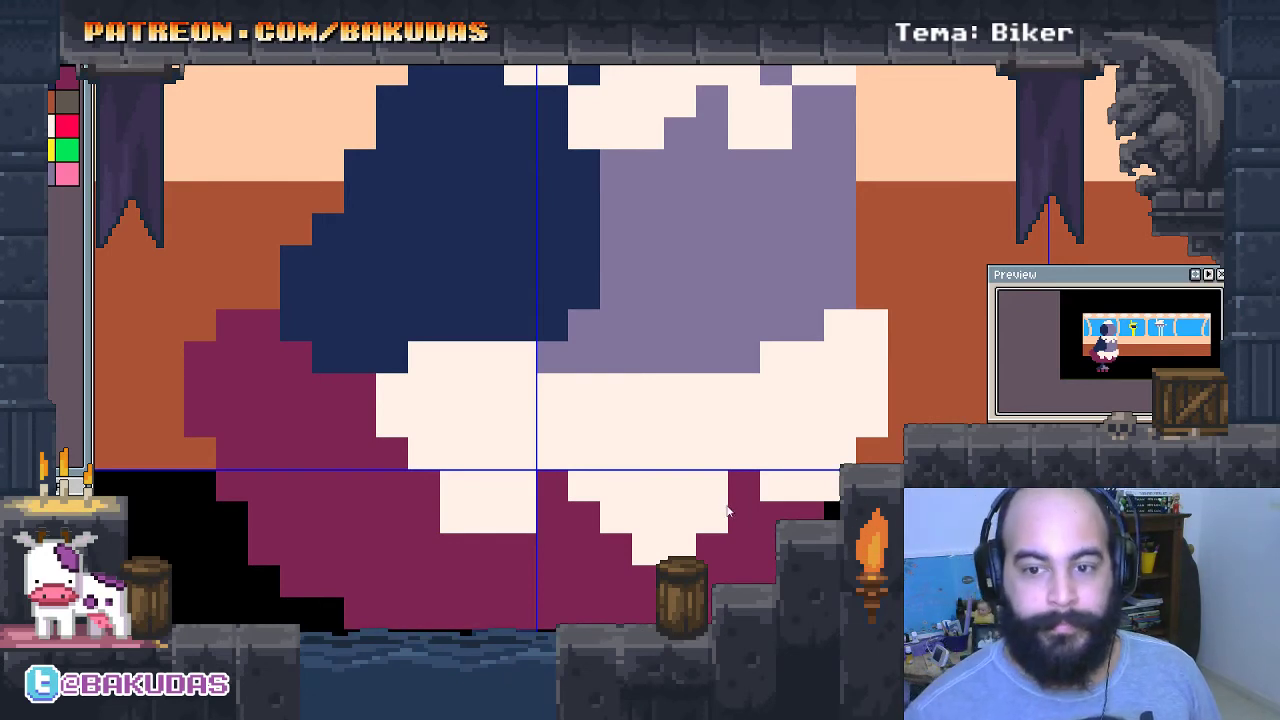
left_click(696, 309)
left_click_drag(714, 327, 642, 470)
left_click(709, 452)
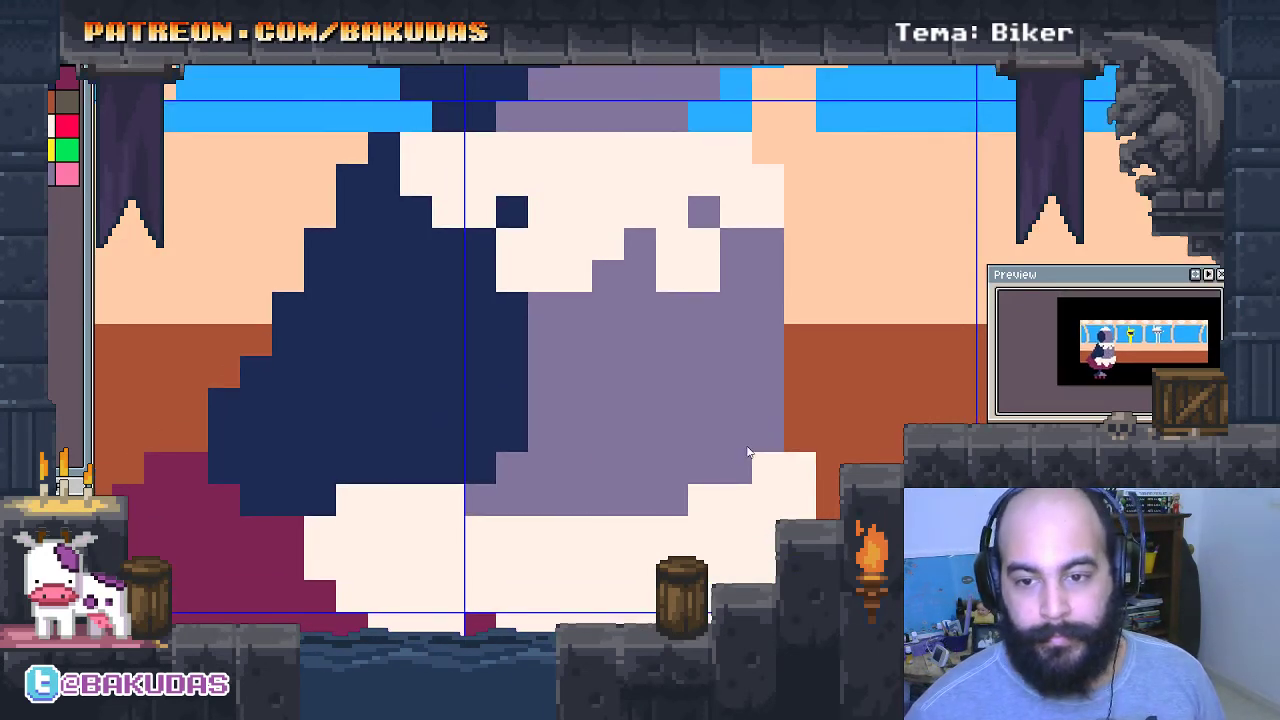
Paint two single-pixel magenta eyes on the lavender face.
key("x")
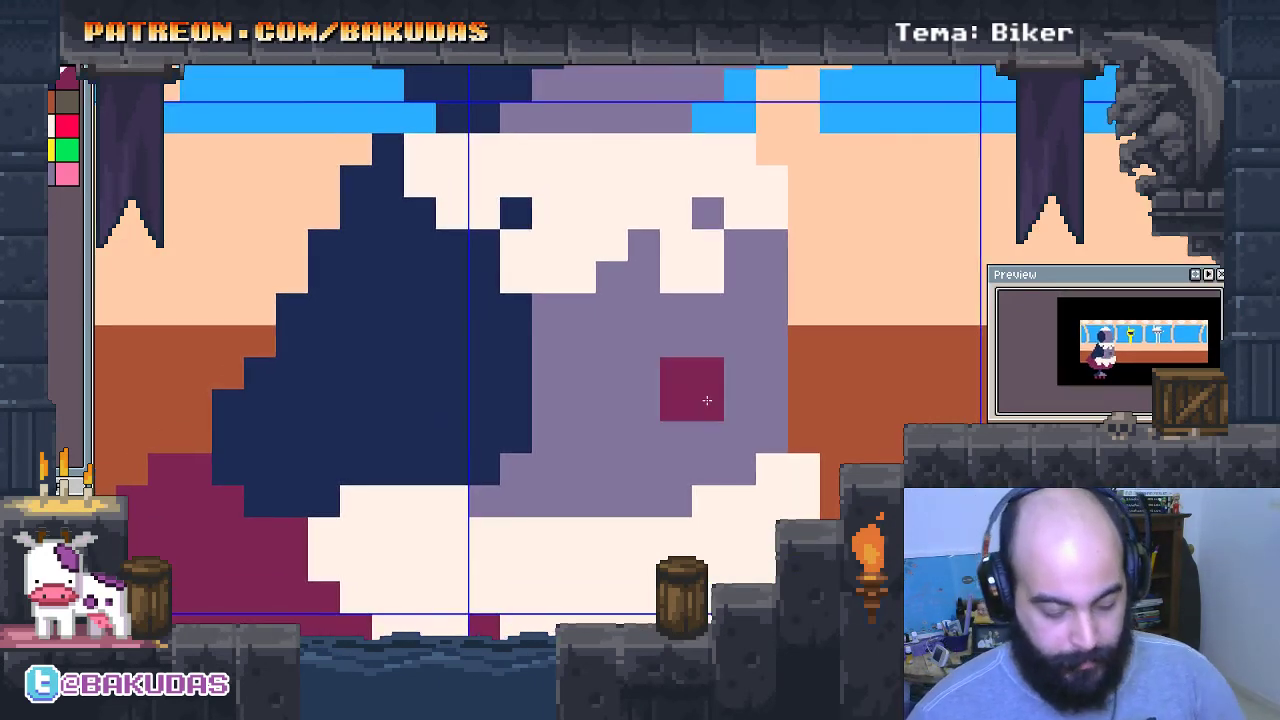
key("minus")
left_click(693, 345)
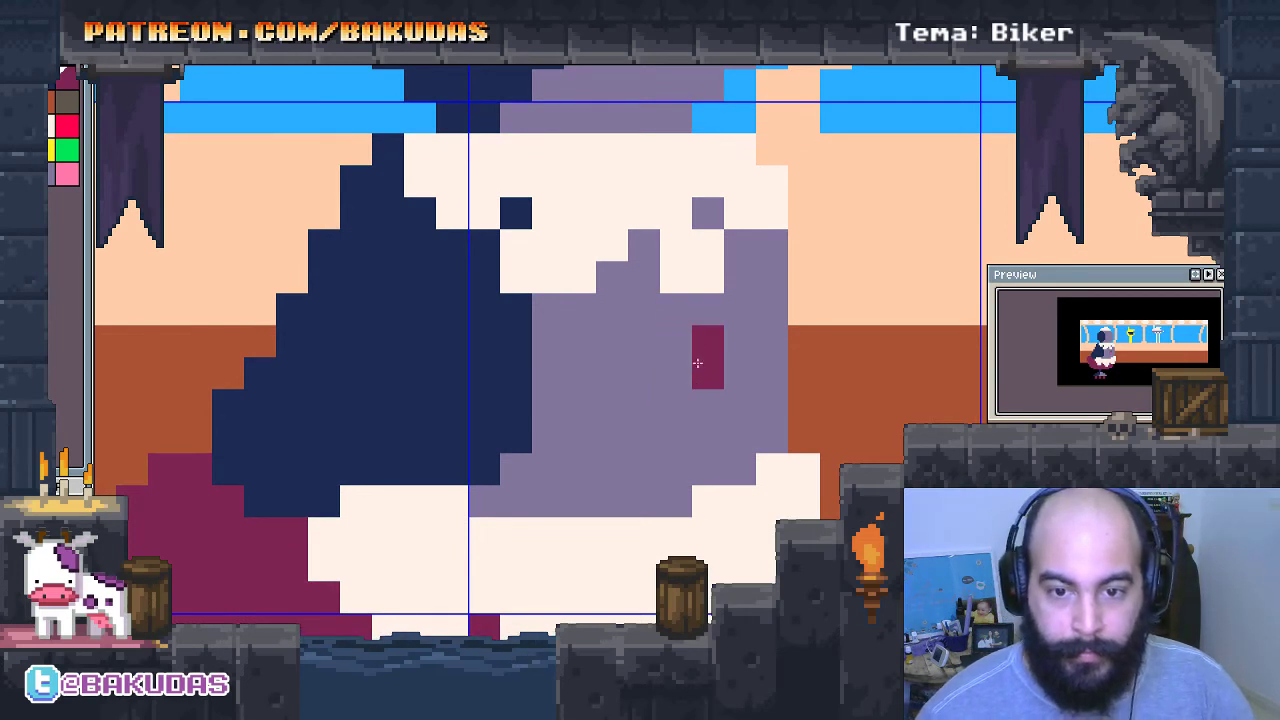
left_click(676, 438)
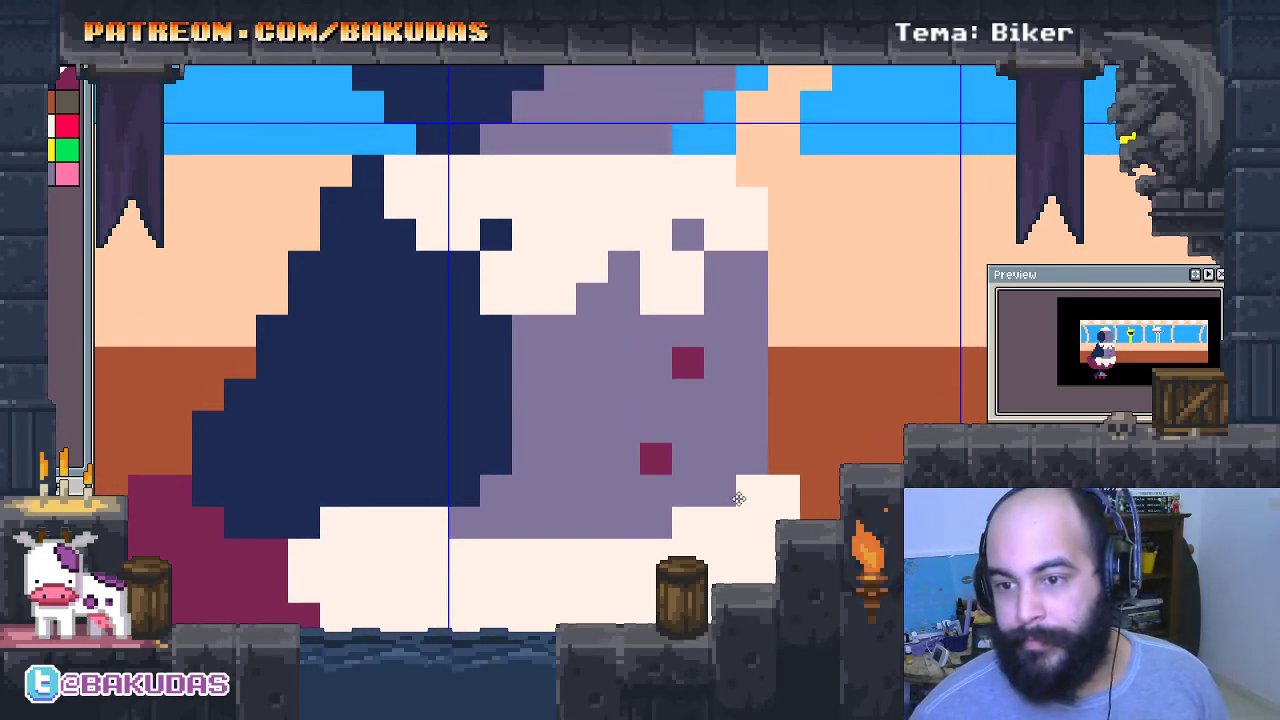
key("ctrl+z")
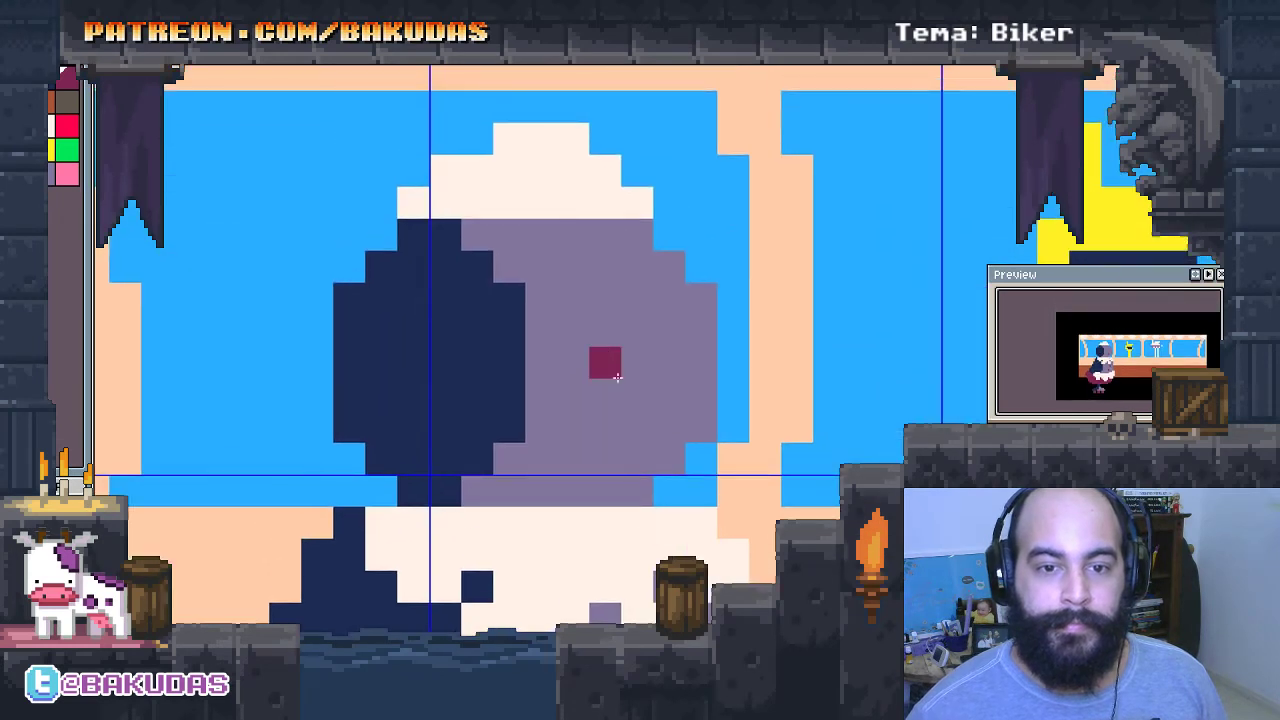
left_click(572, 330)
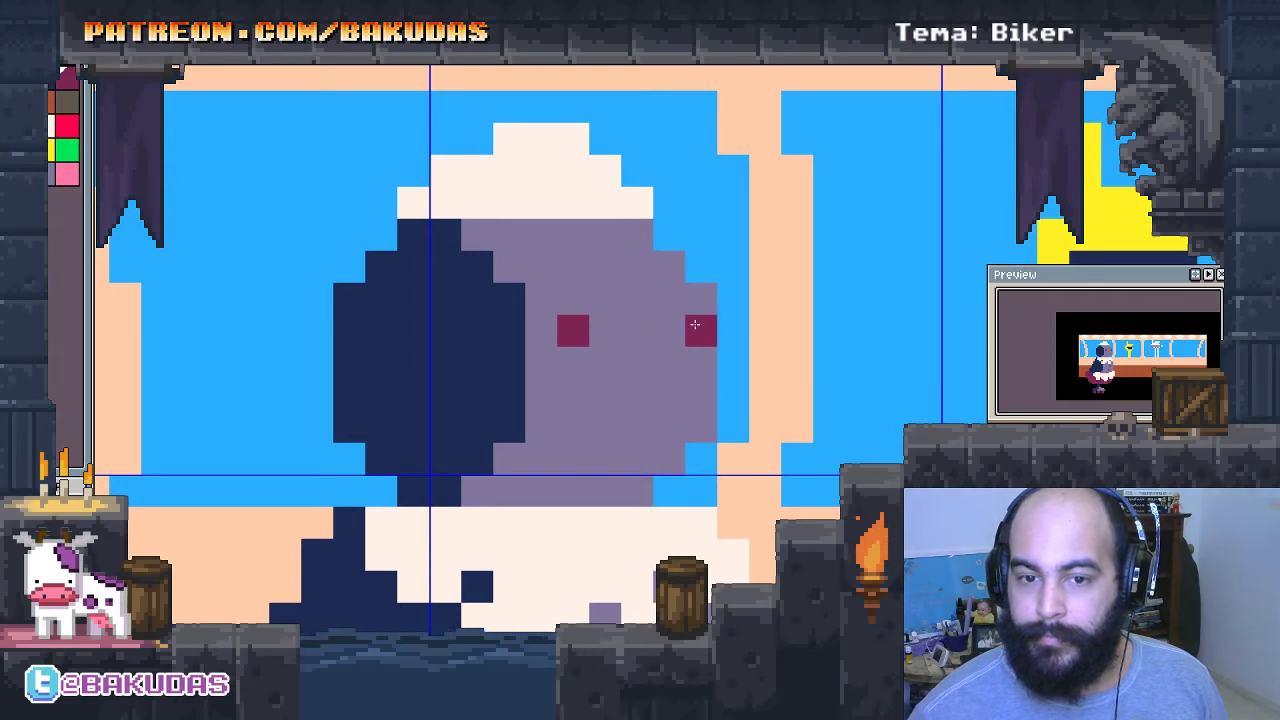
Widen the head's right side and reshape the cream hat with a wider base row.
left_click(646, 293, "alt")
left_click(664, 243)
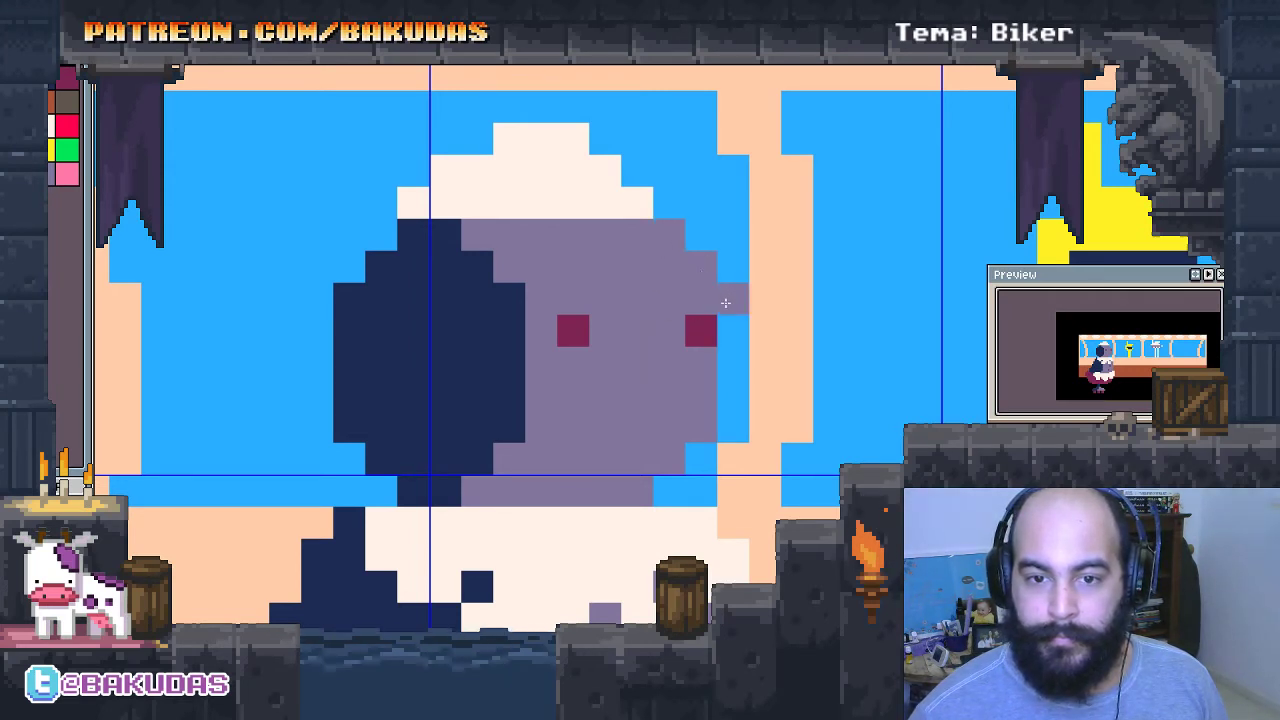
mouse_move(725, 302)
left_mouse_down()
mouse_move(728, 410)
mouse_move(715, 446)
left_mouse_up()
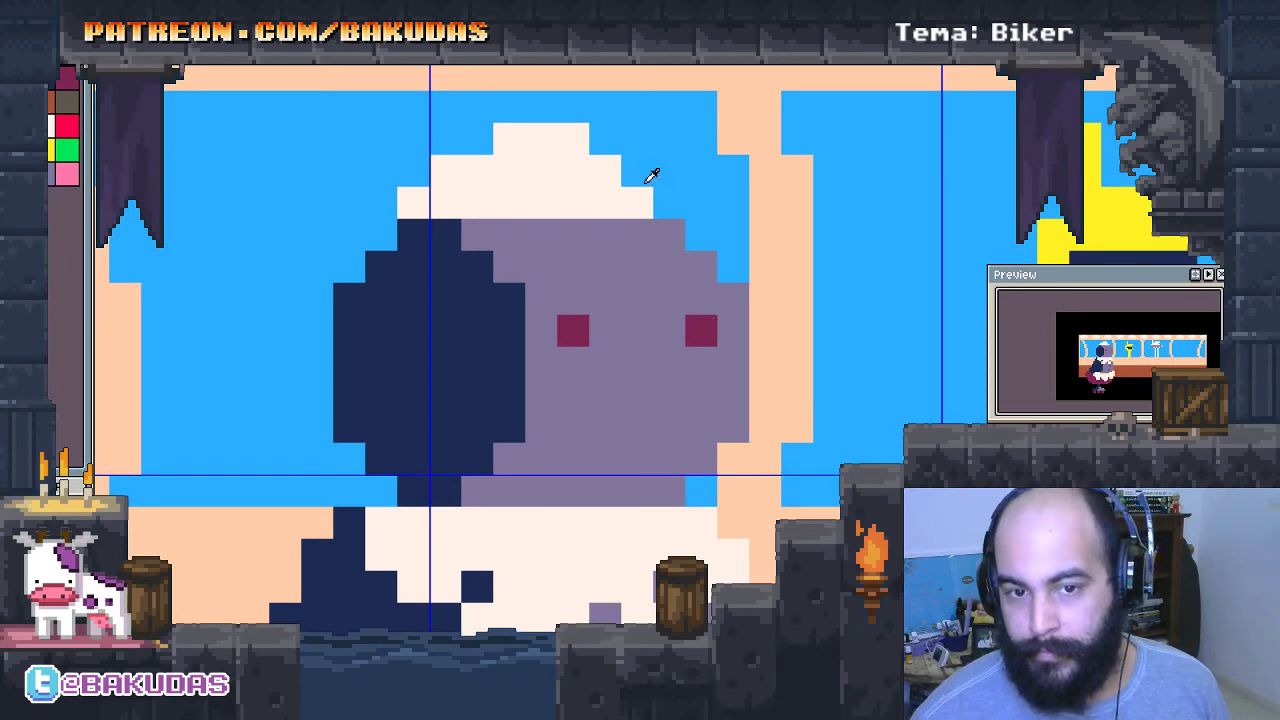
left_click(645, 182, "alt")
left_click(668, 202)
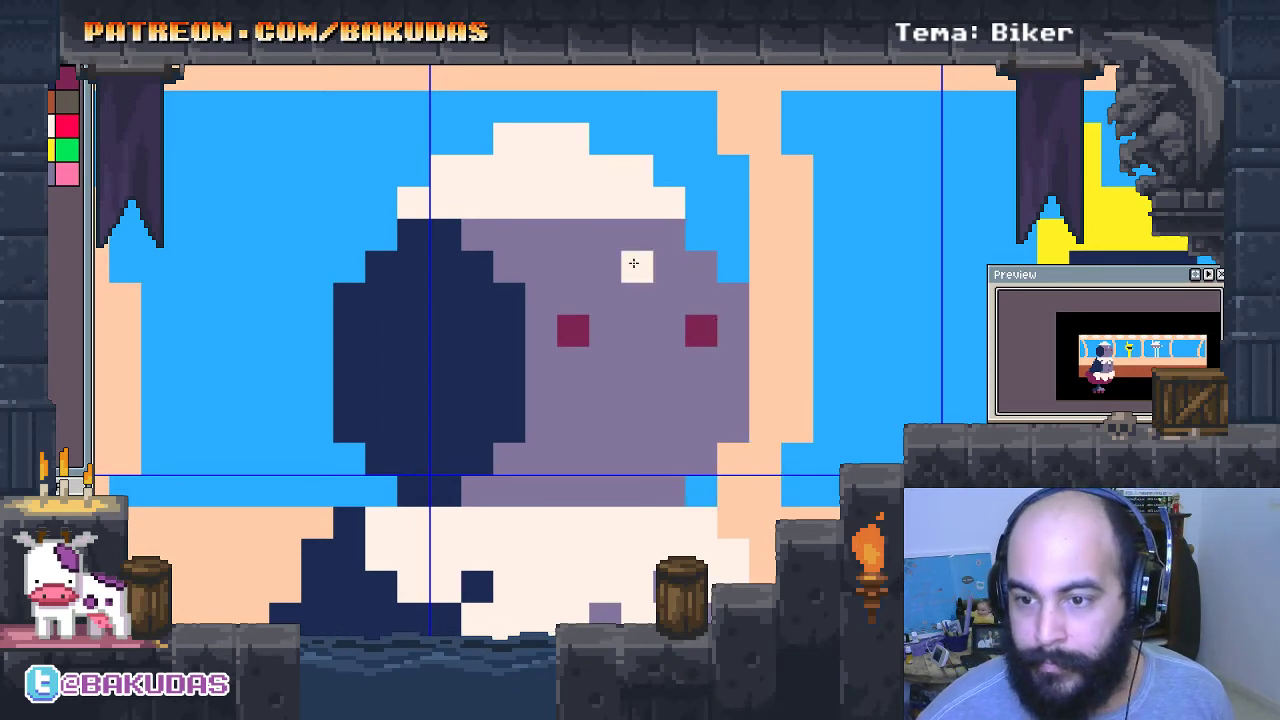
scroll(650, 290, "up", 1)
scroll(640, 340, "right", 1)
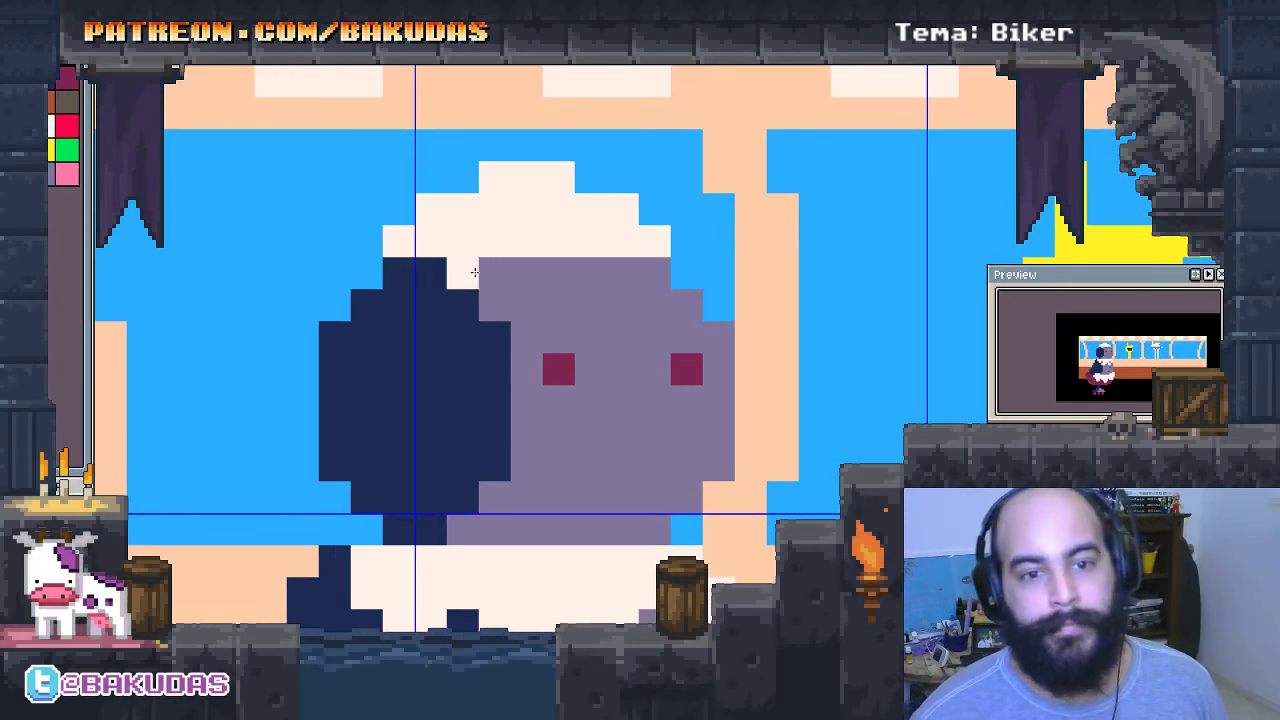
left_click_drag(474, 272, 660, 275)
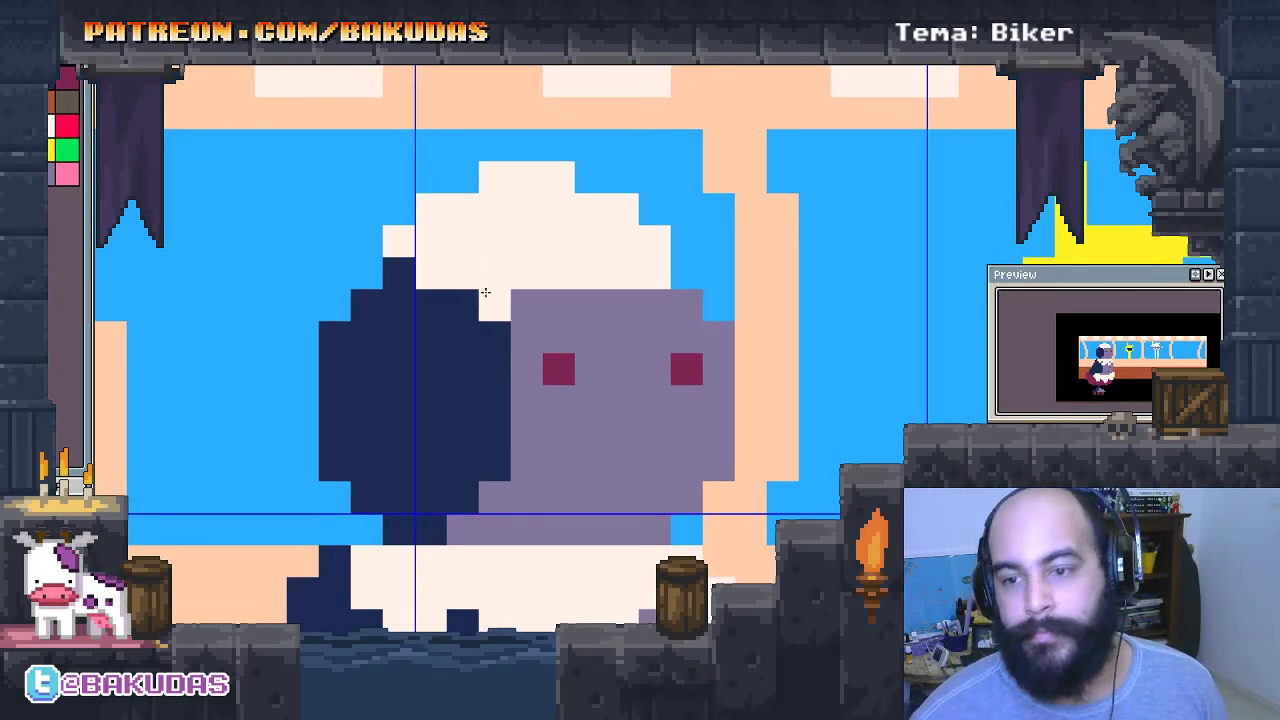
left_click(412, 240)
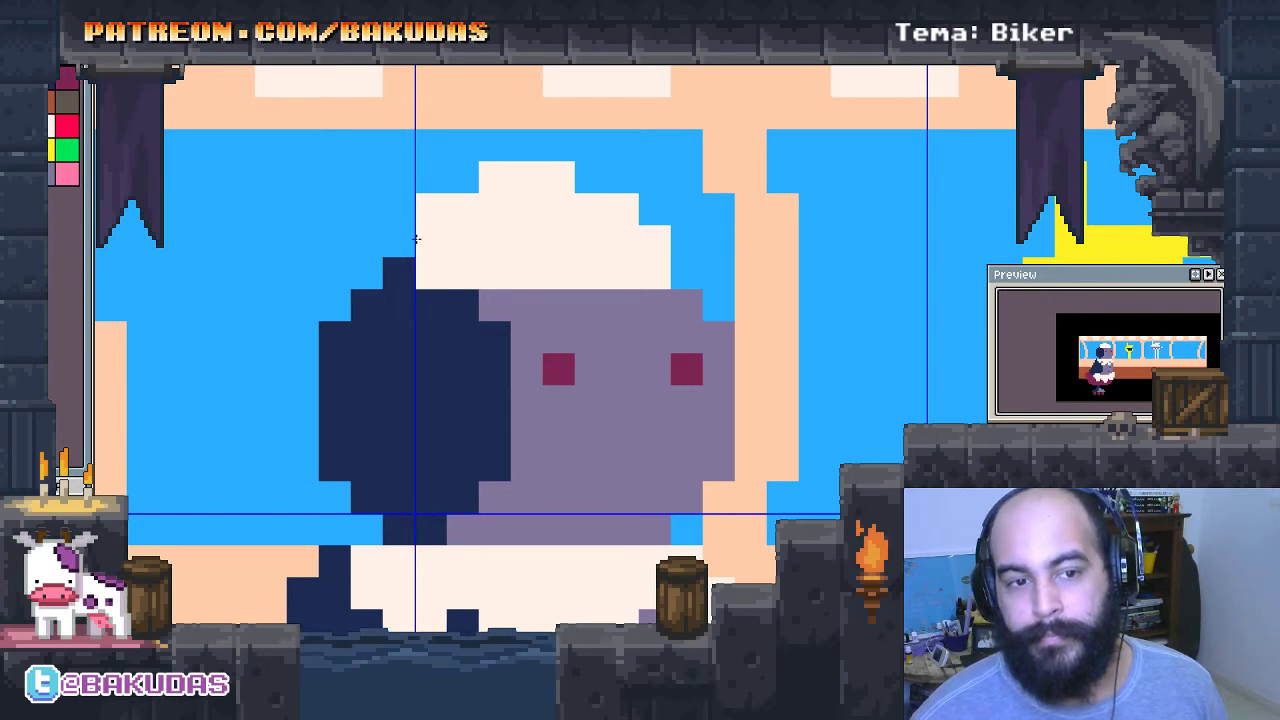
left_click(593, 189)
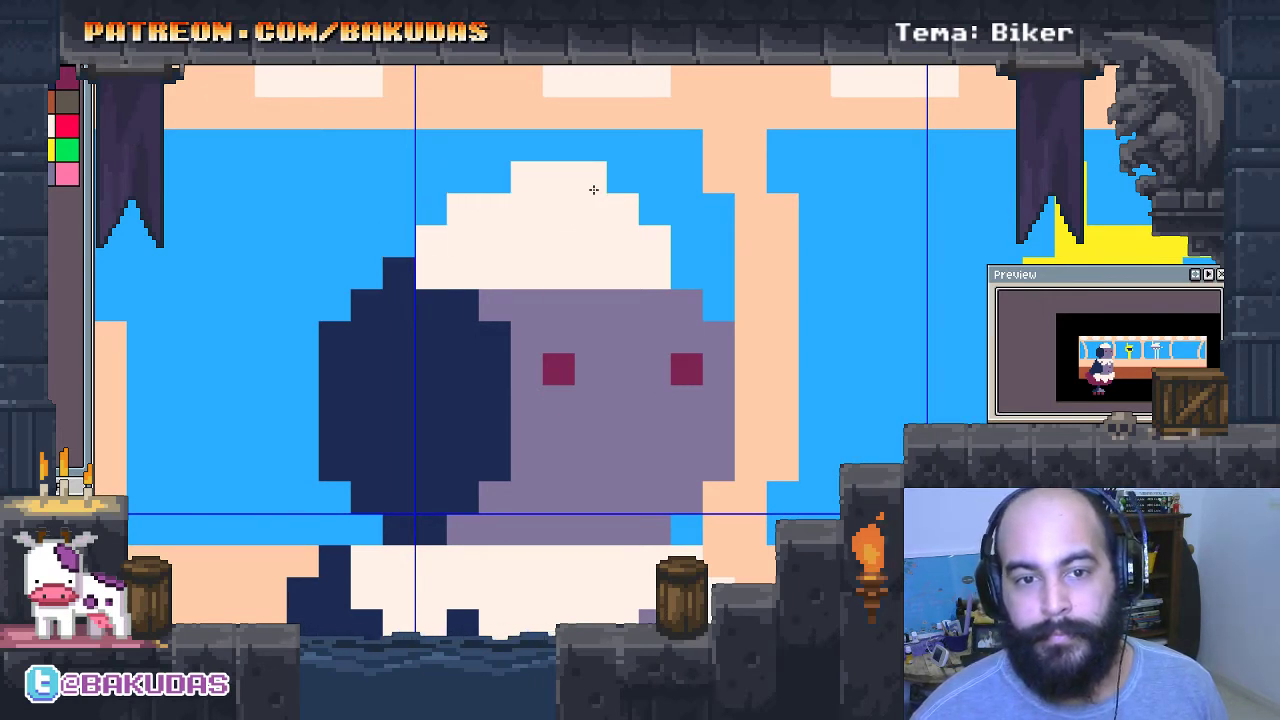
left_click(680, 266)
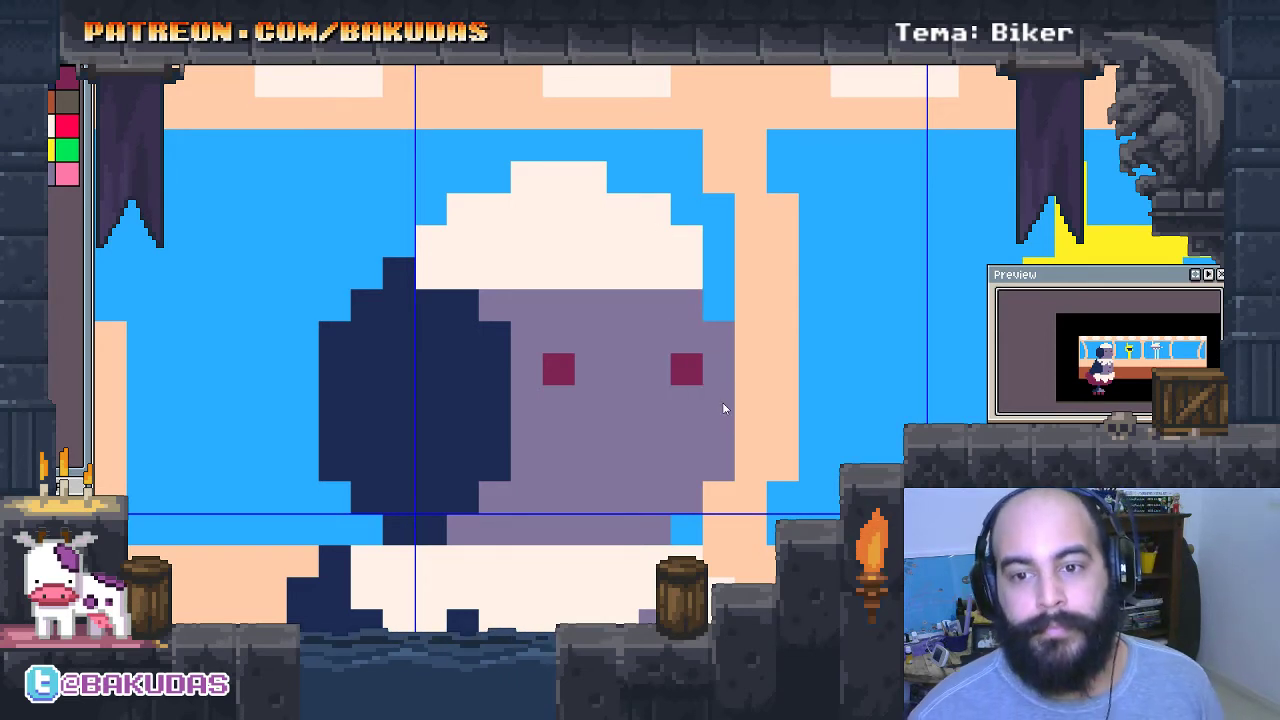
Extend the cream hat upward and carve blue notches into its edges.
left_click_drag(562, 337, 618, 382)
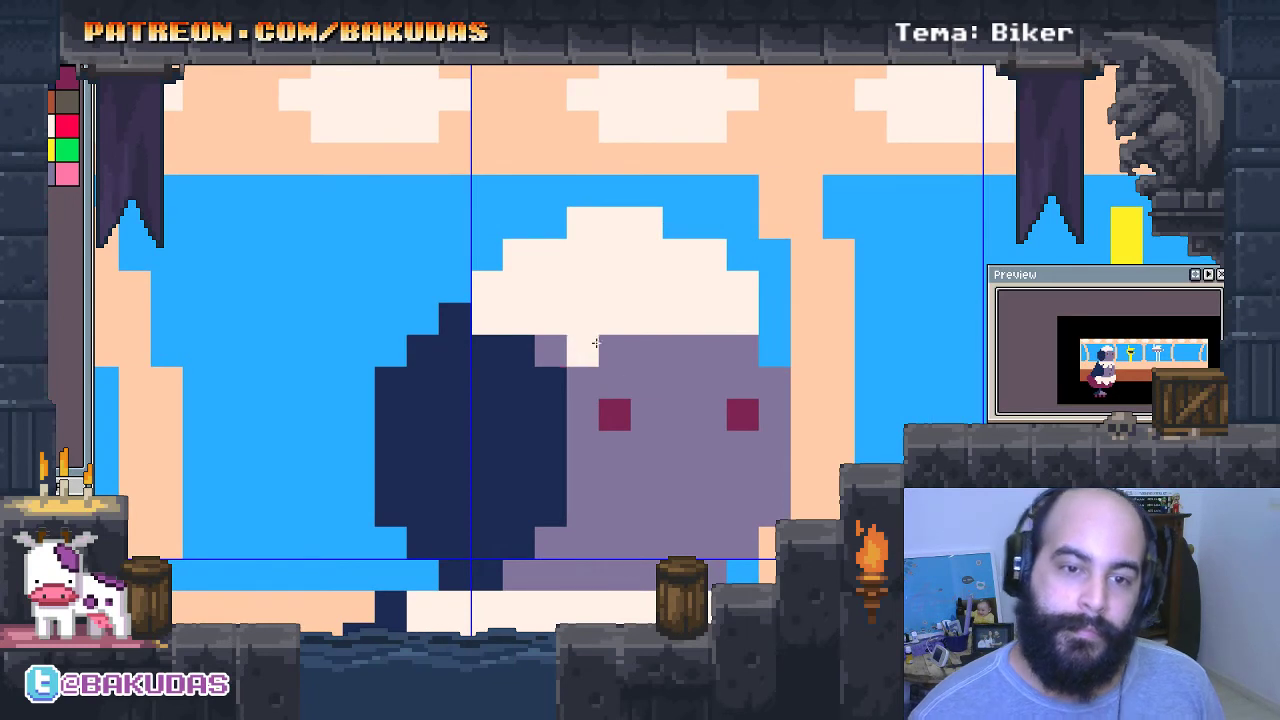
left_click_drag(557, 307, 583, 323)
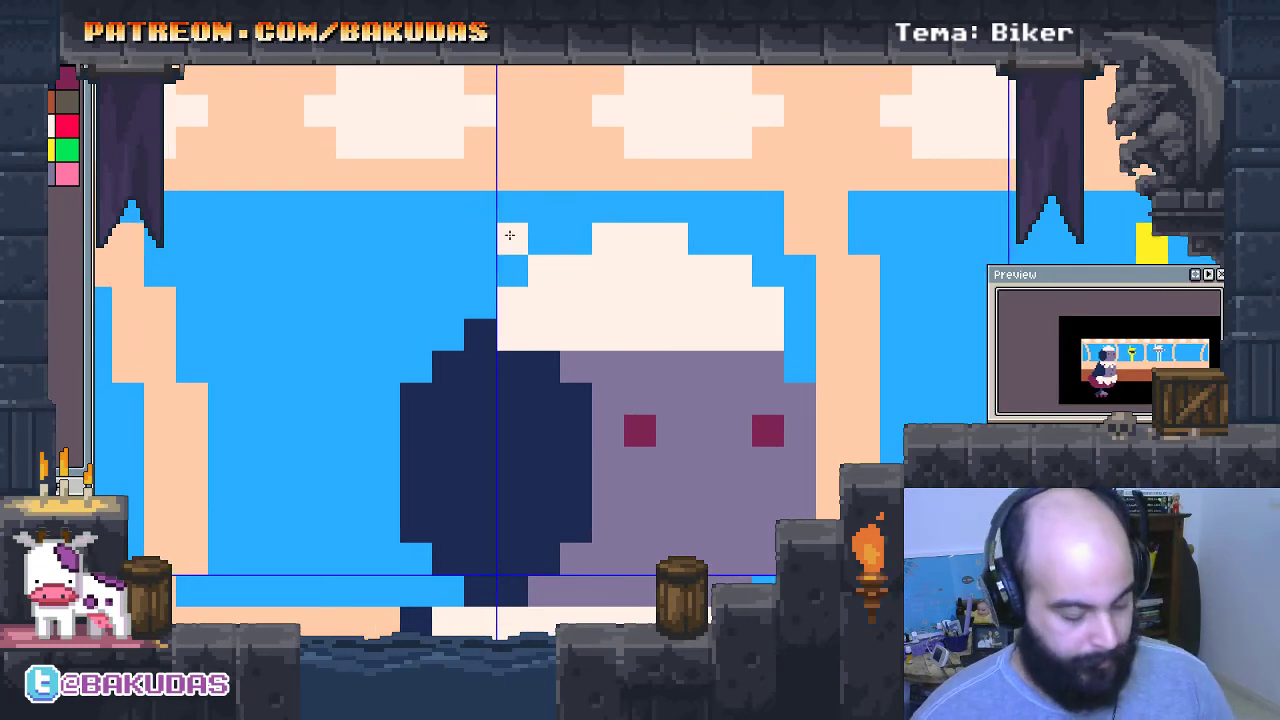
left_click_drag(509, 235, 535, 282)
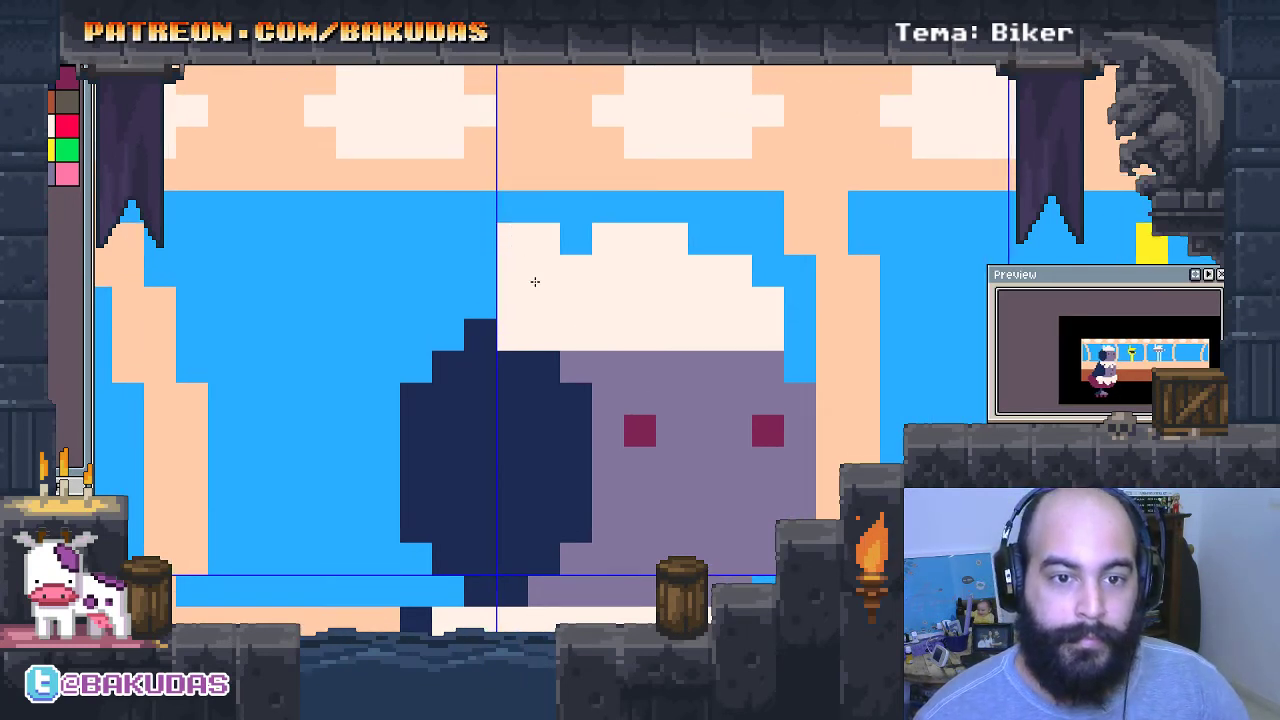
right_click(512, 302)
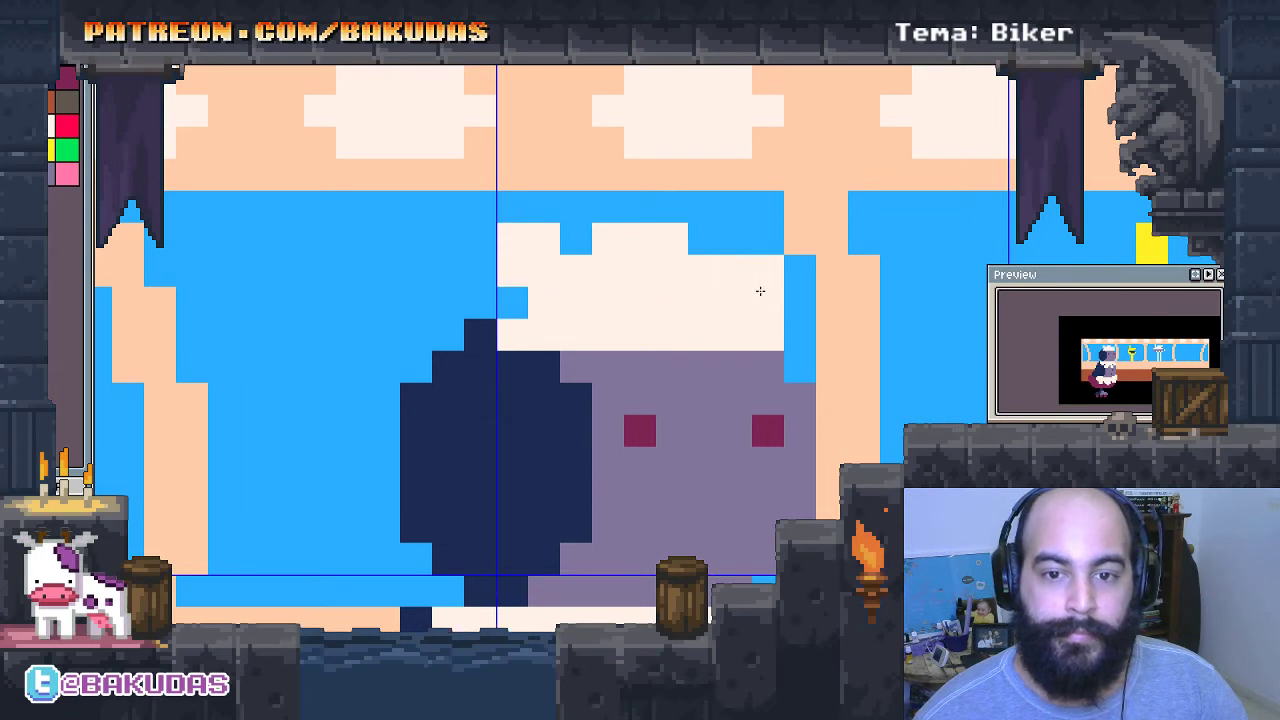
right_click(760, 302)
Widen the hat's top, undoing stray cream strokes over the eye and beside the hat.
left_click_drag(735, 238, 781, 272)
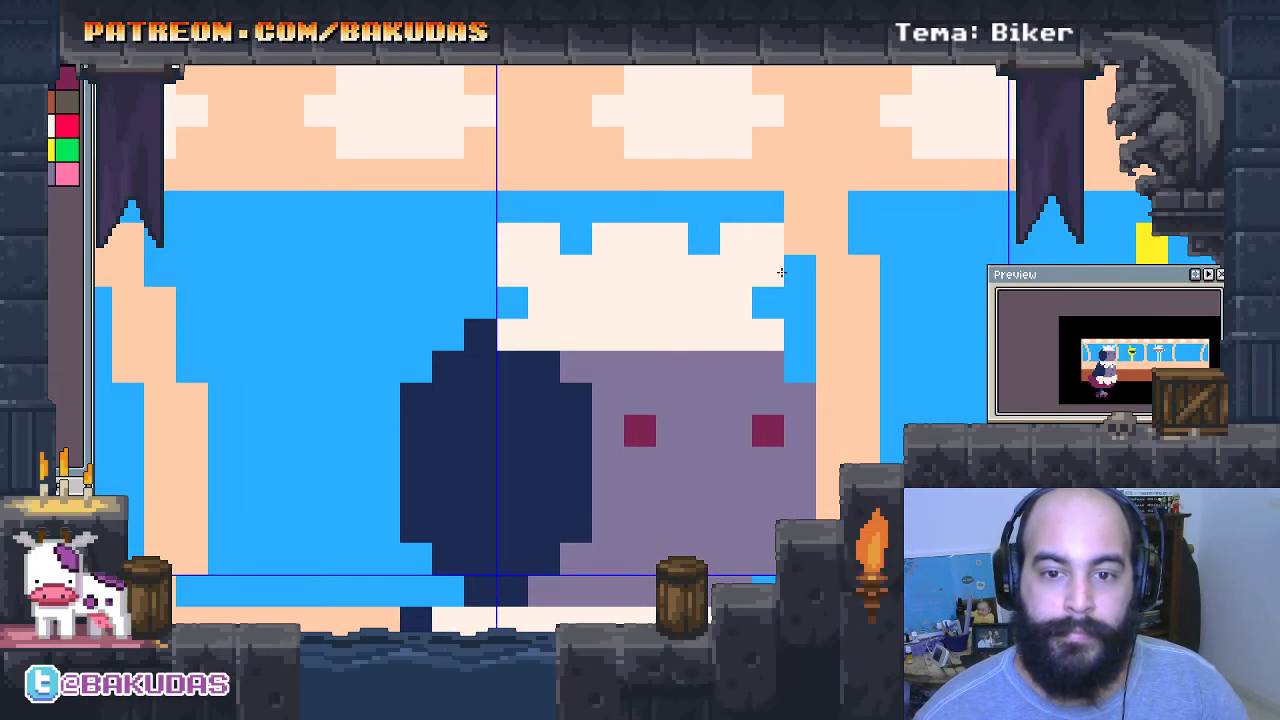
left_click(683, 431)
key("ctrl+z")
left_click(663, 246)
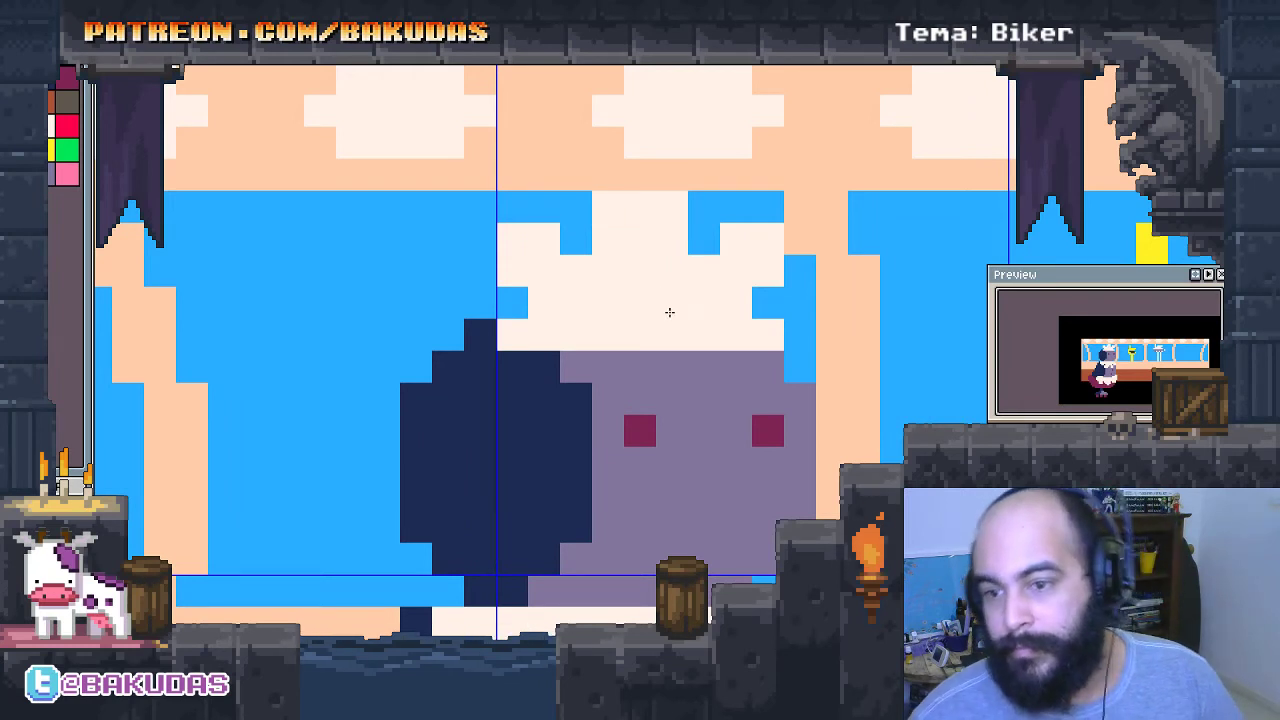
left_click_drag(670, 366, 735, 366)
key("ctrl+z")
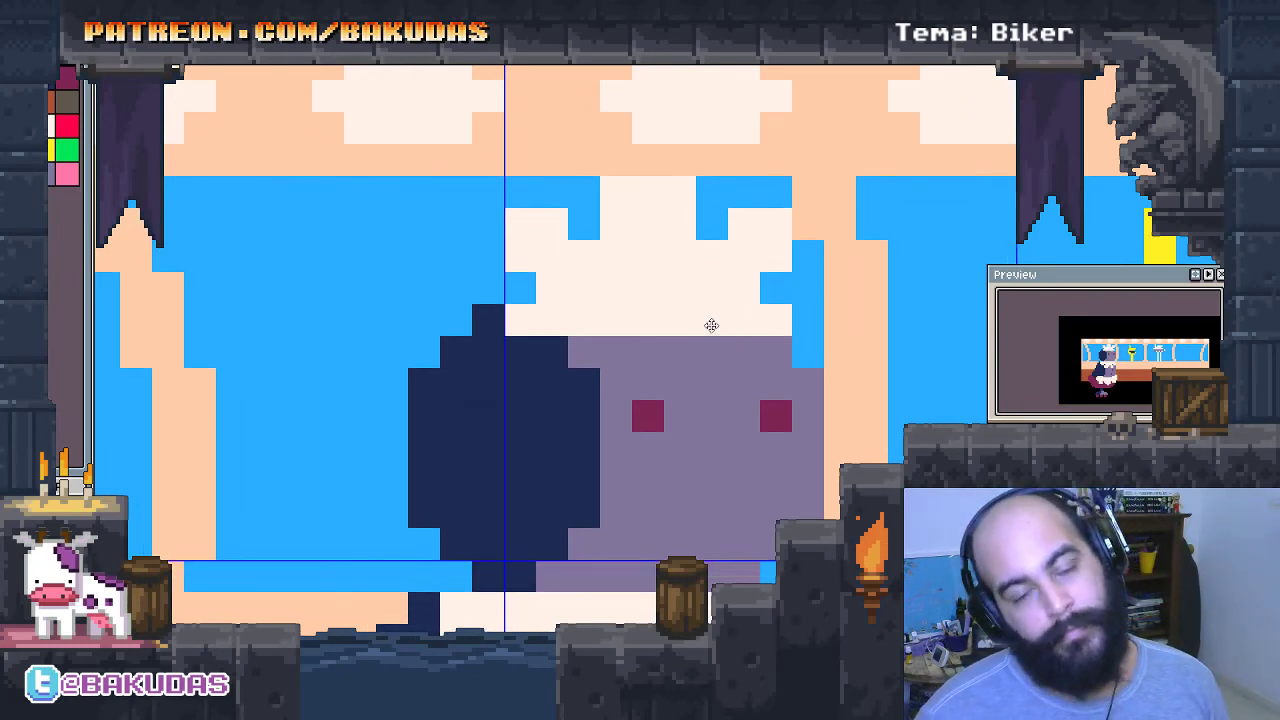
left_click_drag(688, 321, 669, 306)
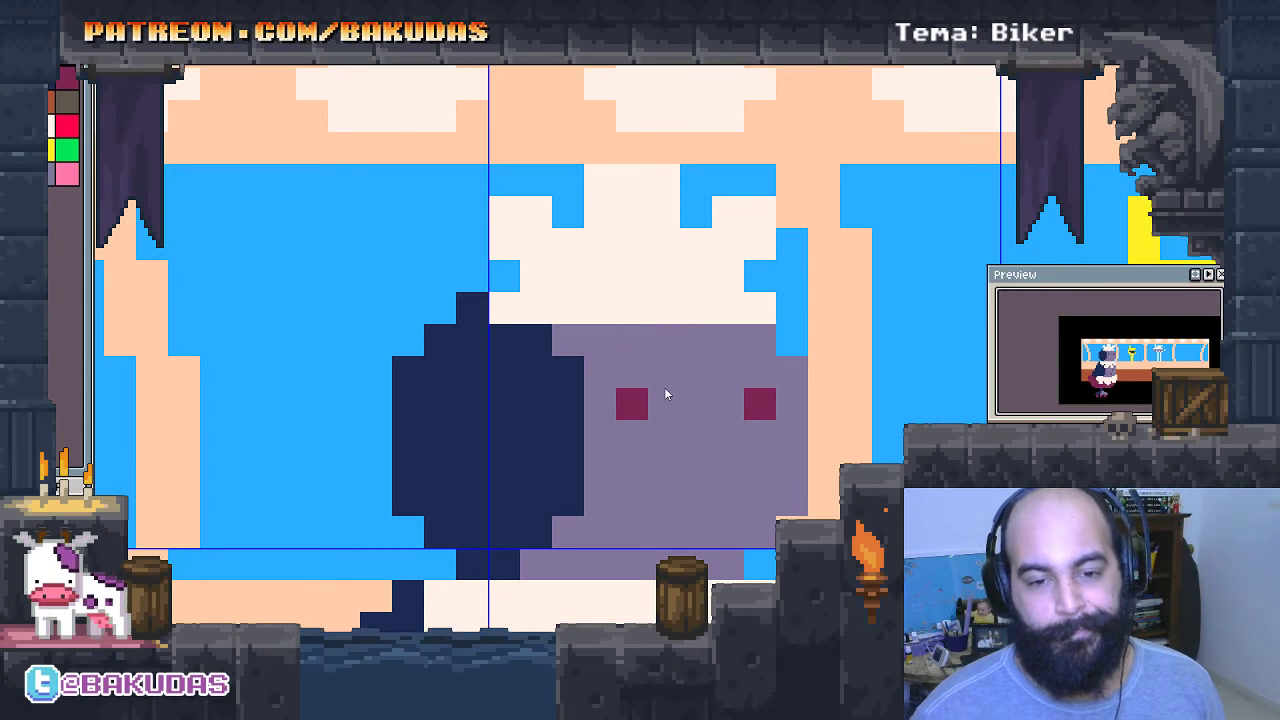
scroll(677, 350, "down", 2)
Paint a brown beak below the magenta eyes.
scroll(674, 328, "down", 2)
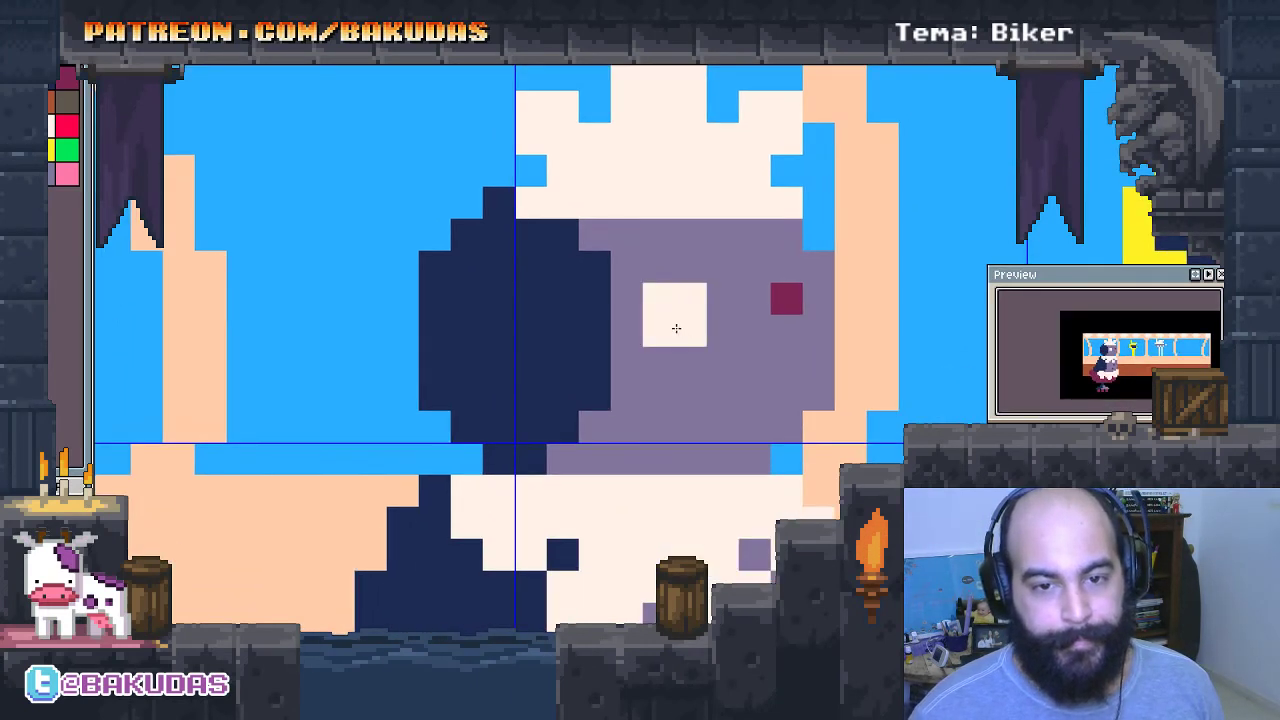
left_click(67, 100)
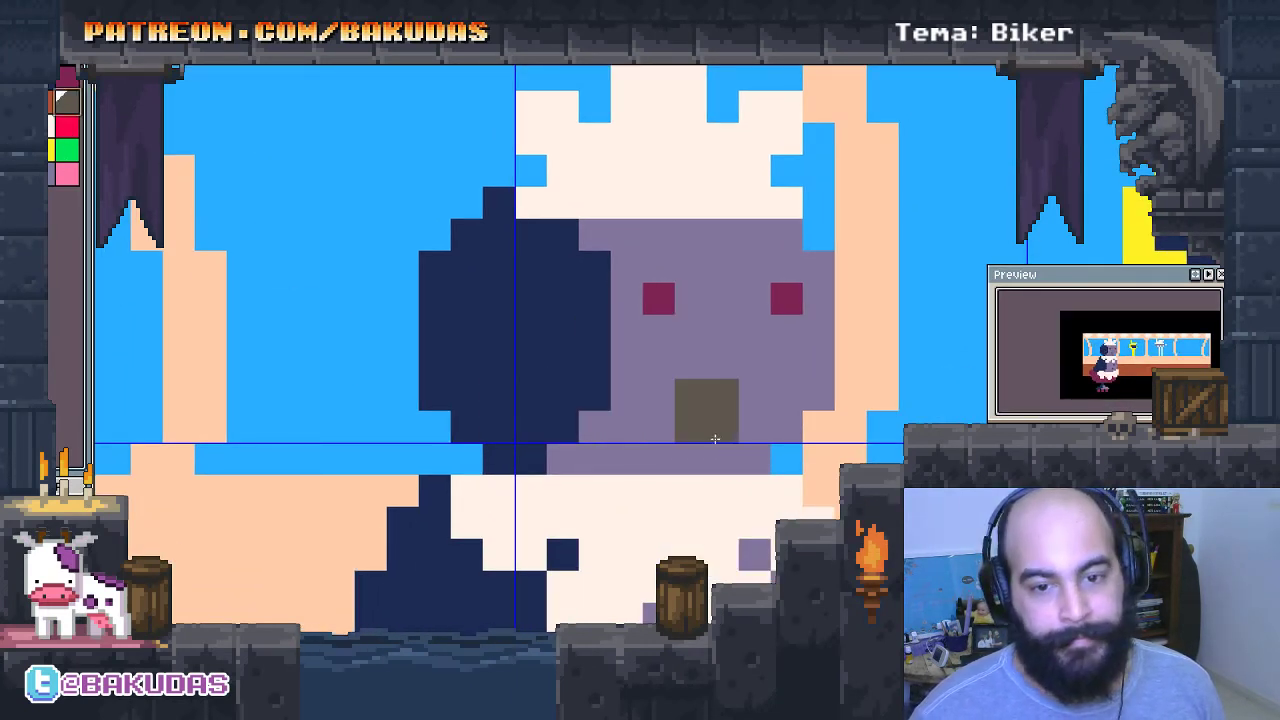
left_click(696, 415)
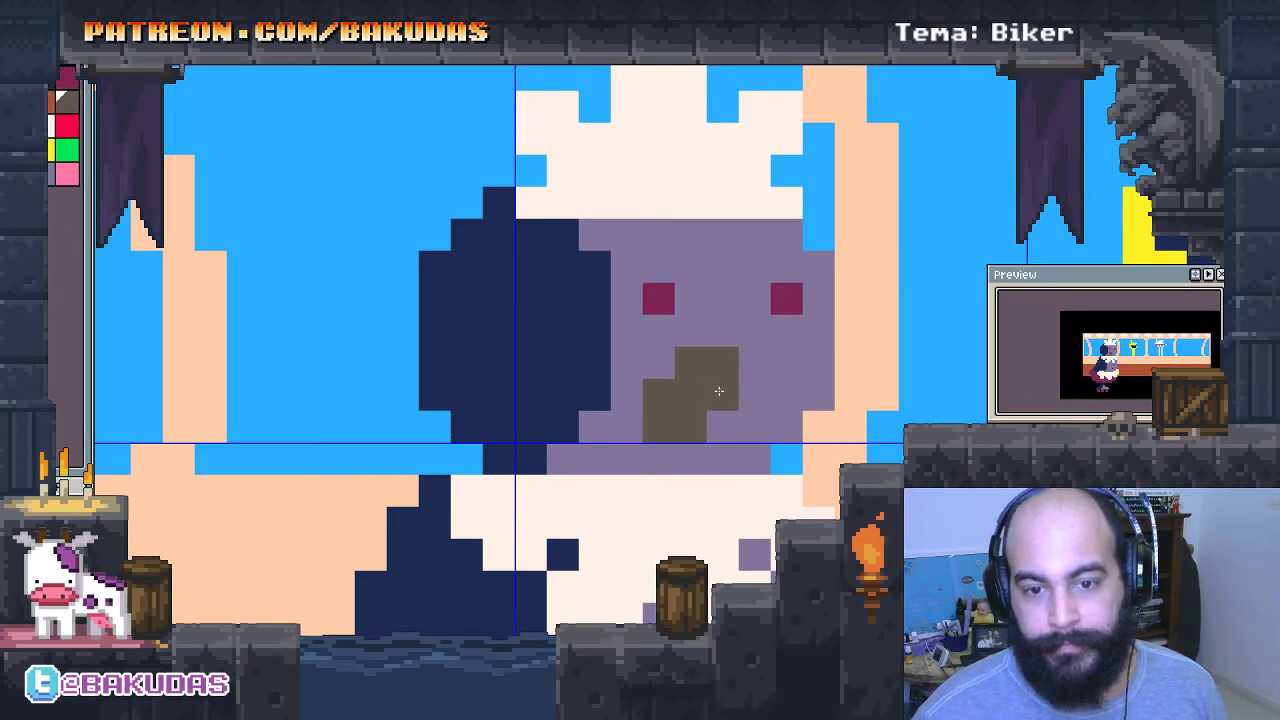
Draw a 1px grey bar out the head's left side with a red tip.
scroll(703, 447, "left", 2)
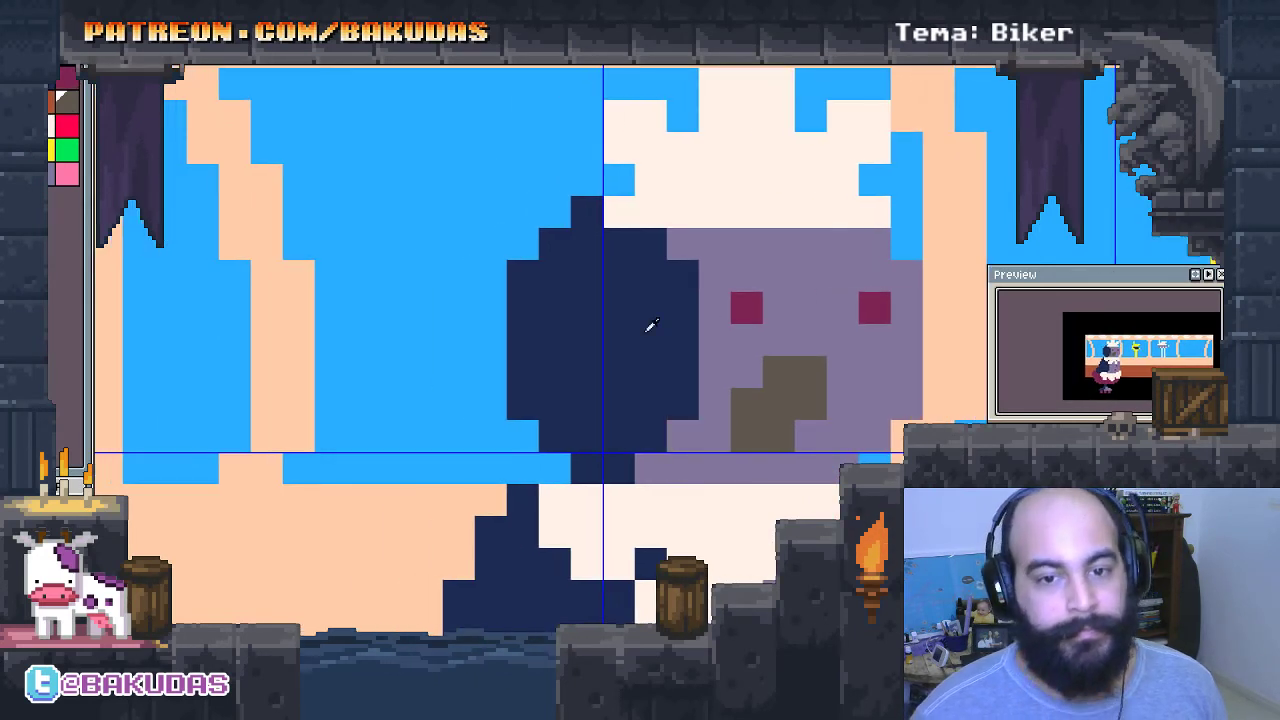
left_click(54, 178)
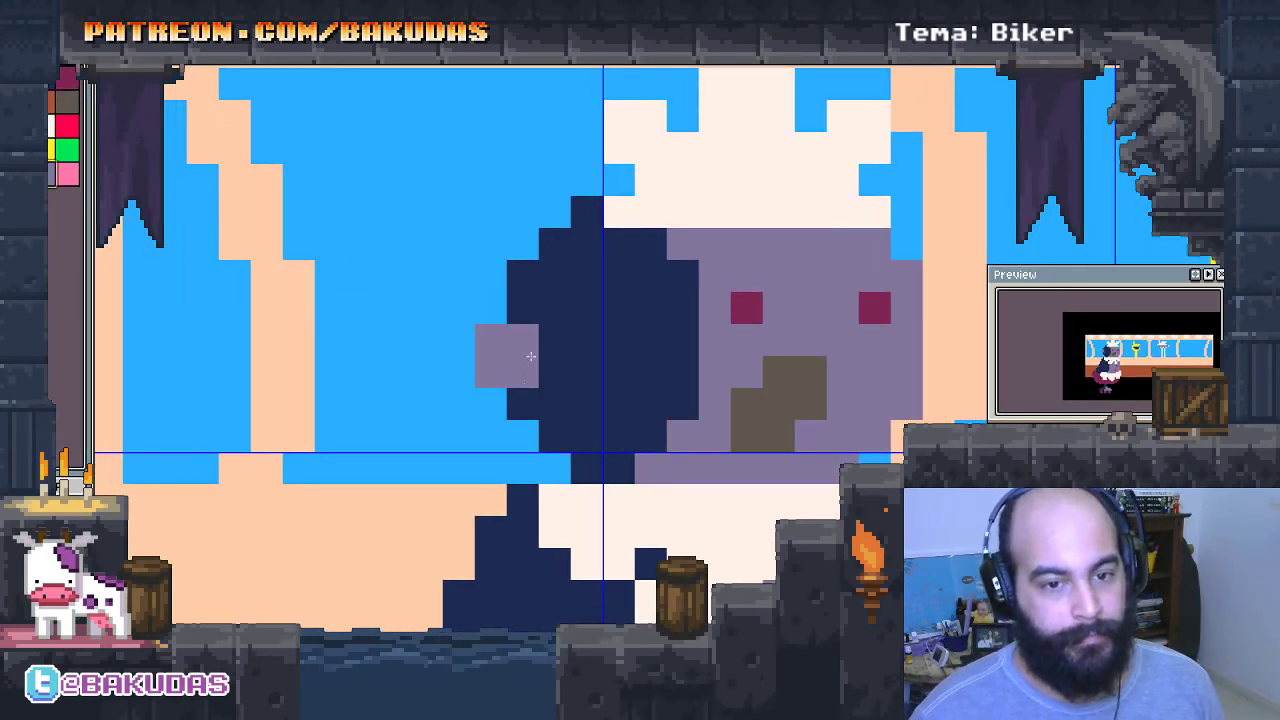
key("minus")
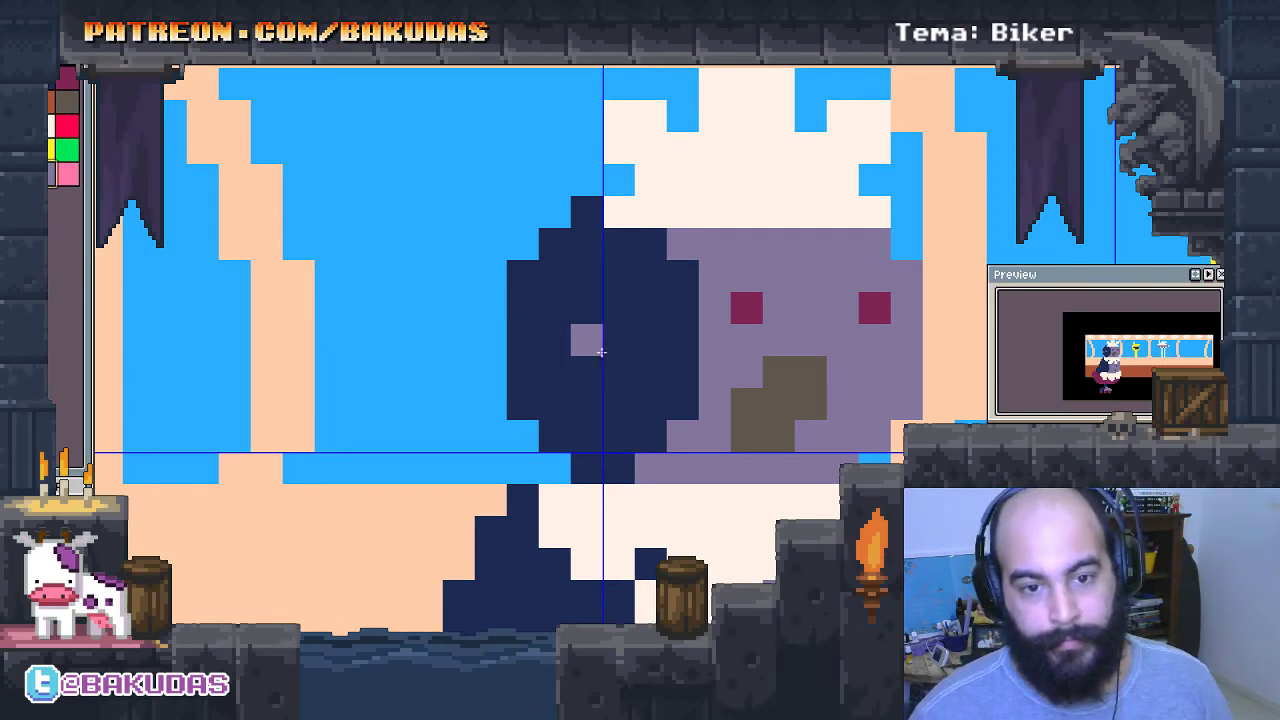
left_click_drag(601, 352, 486, 350)
left_click(756, 313, "alt")
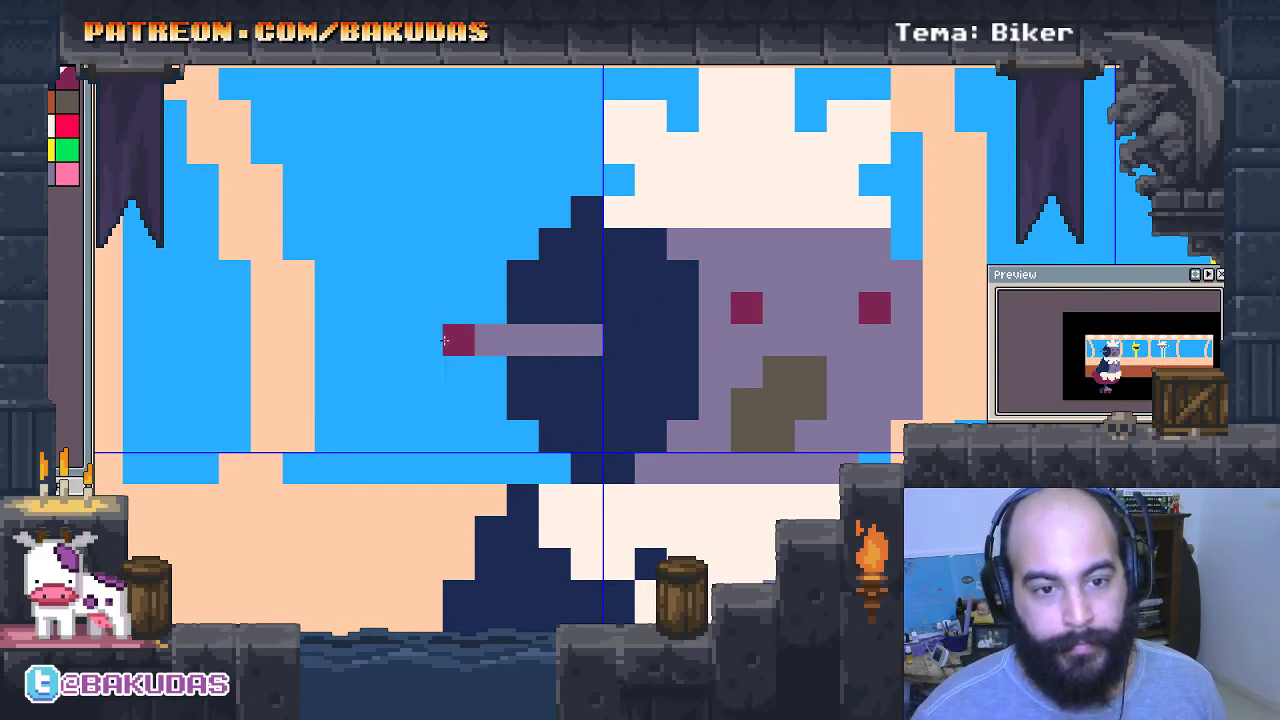
left_click(66, 126)
left_click(457, 340)
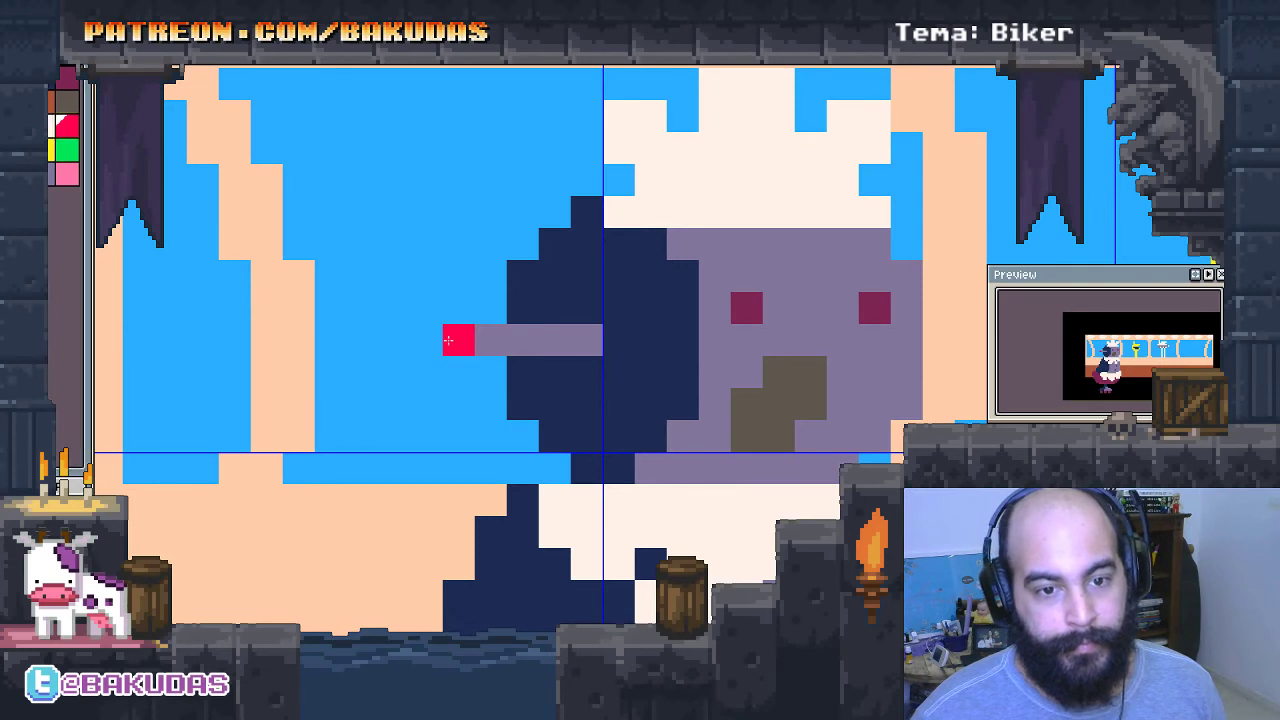
Extend the grey bar out the head's right side and tip it red.
left_click(660, 437)
left_click_drag(742, 410, 551, 457)
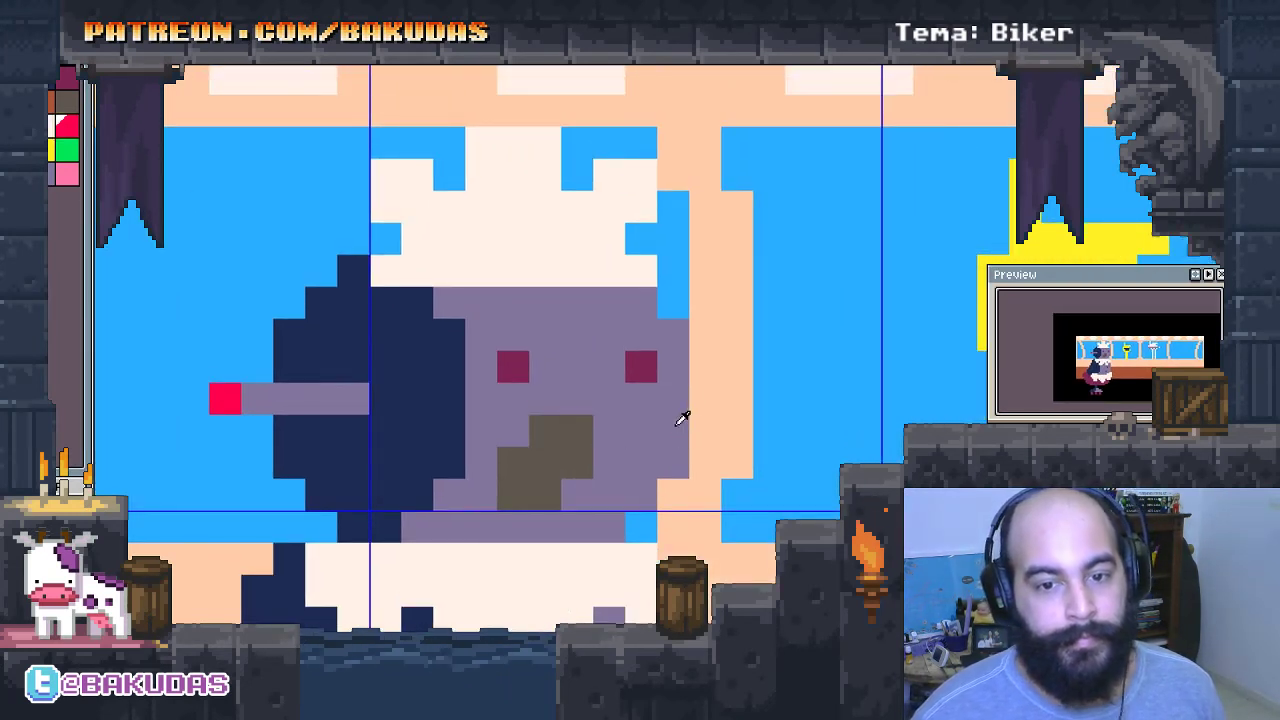
left_click(704, 398)
left_click(746, 393)
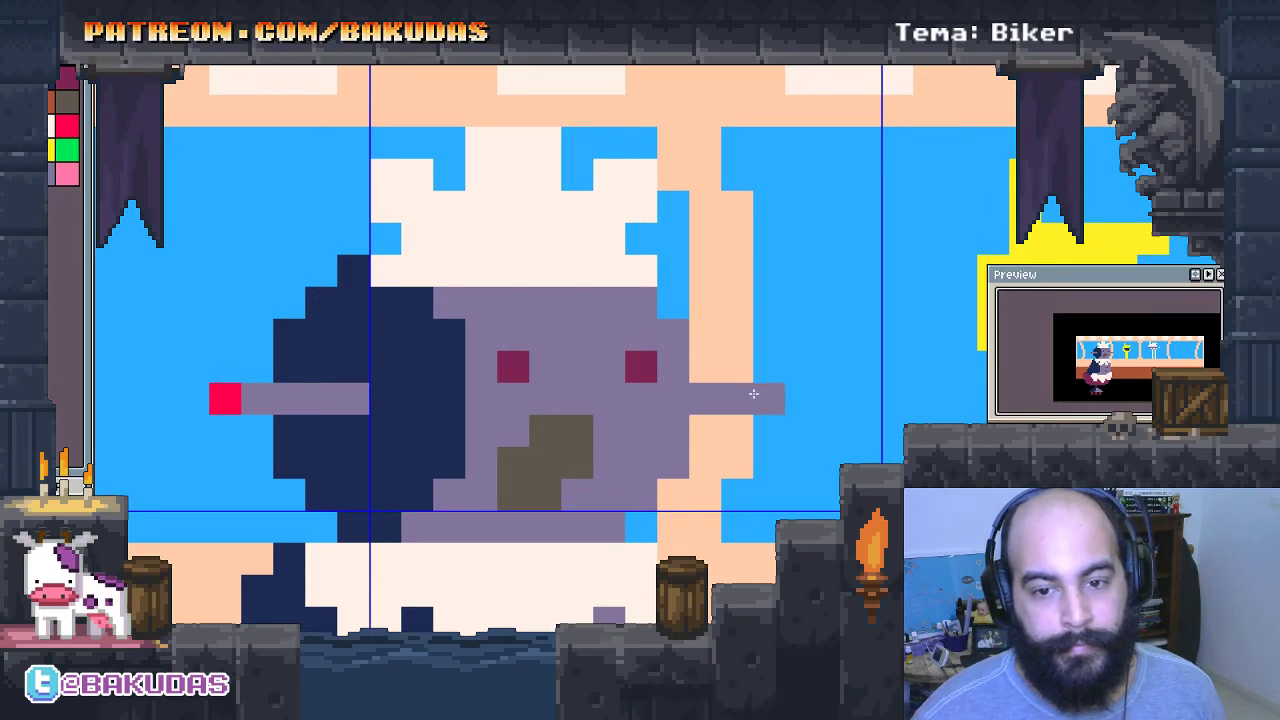
left_click(768, 398)
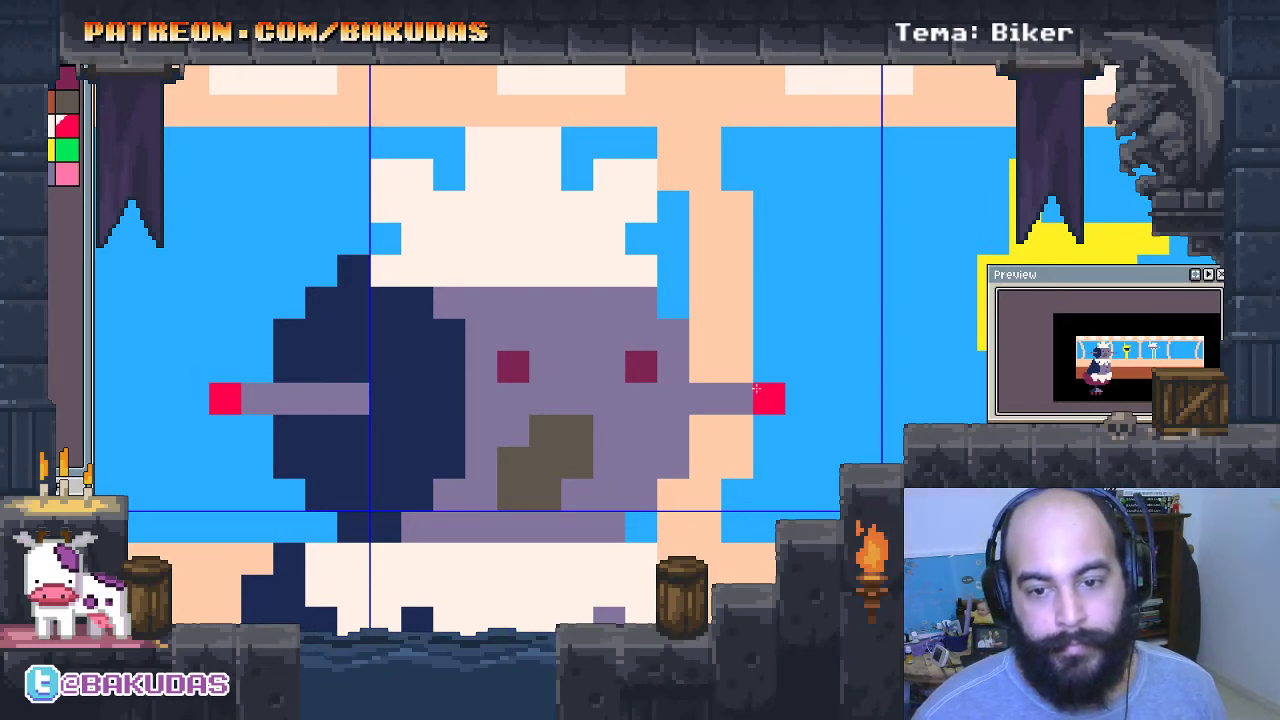
left_click_drag(361, 548, 437, 356)
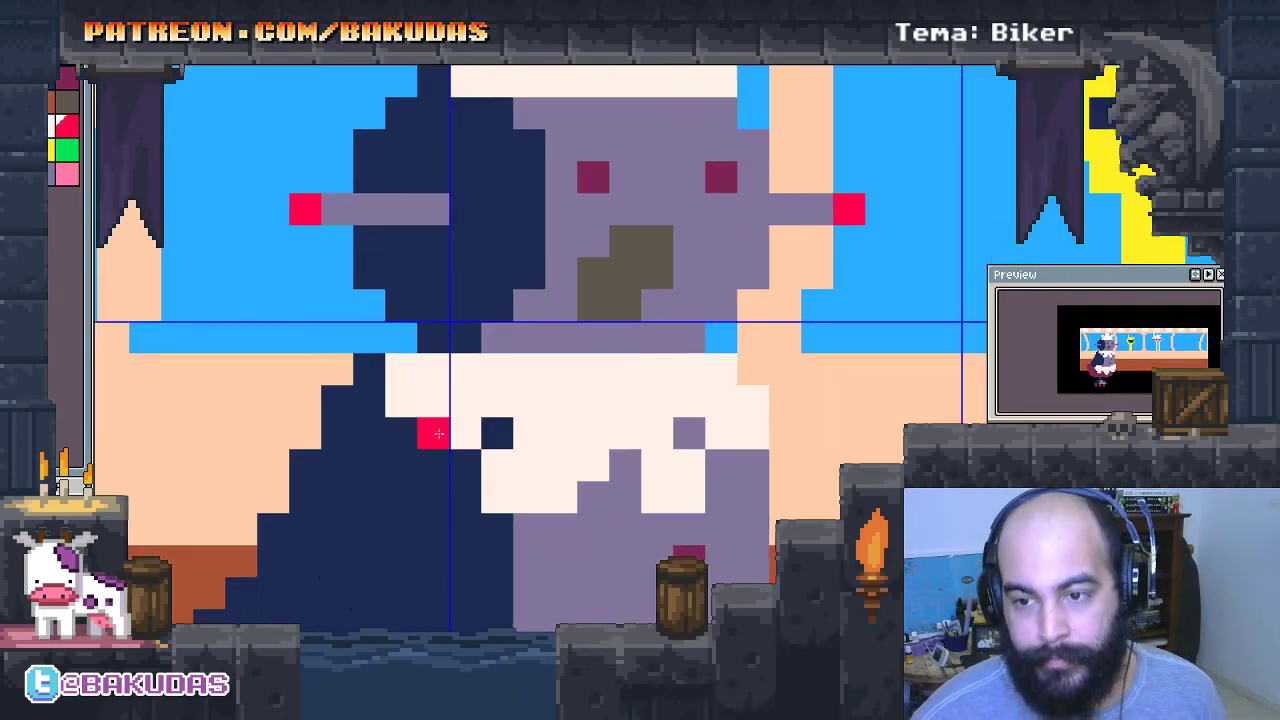
scroll(437, 356, "down", 2)
scroll(546, 418, "up", 2)
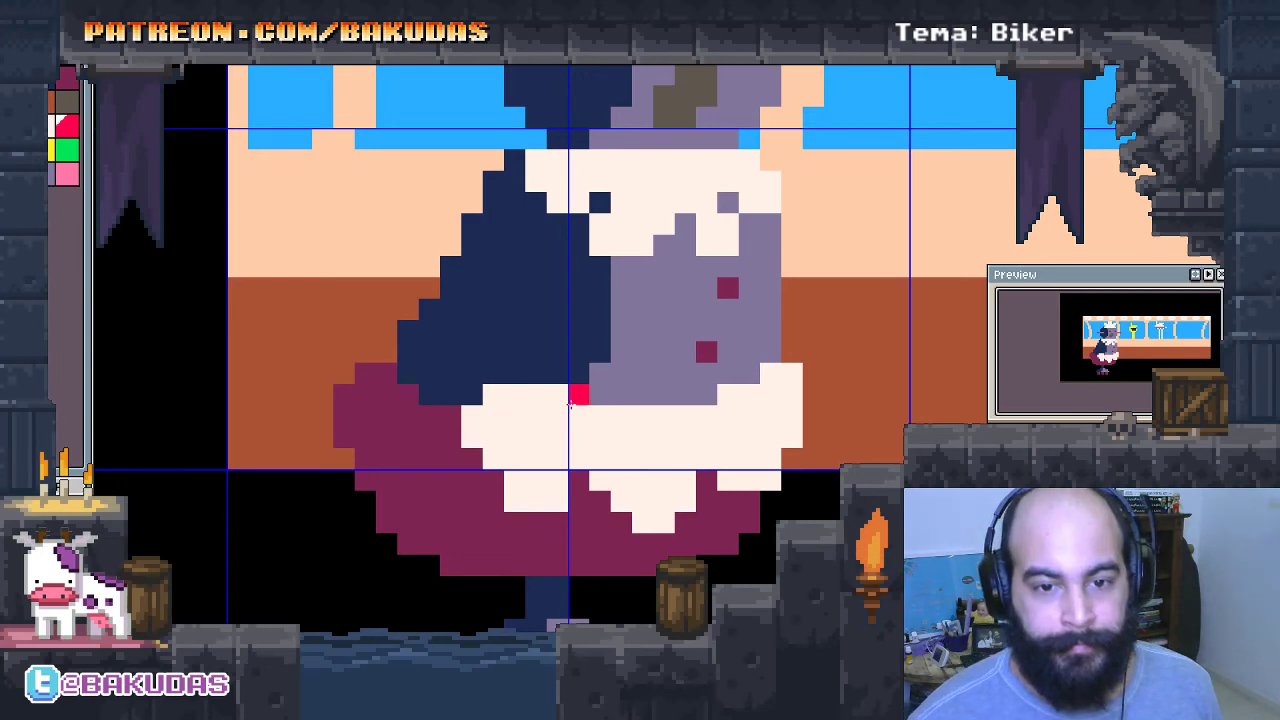
scroll(570, 400, "down", 3)
Remove the grey rod, play the animation from the timeline, and recenter the train car.
scroll(593, 420, "up", 1)
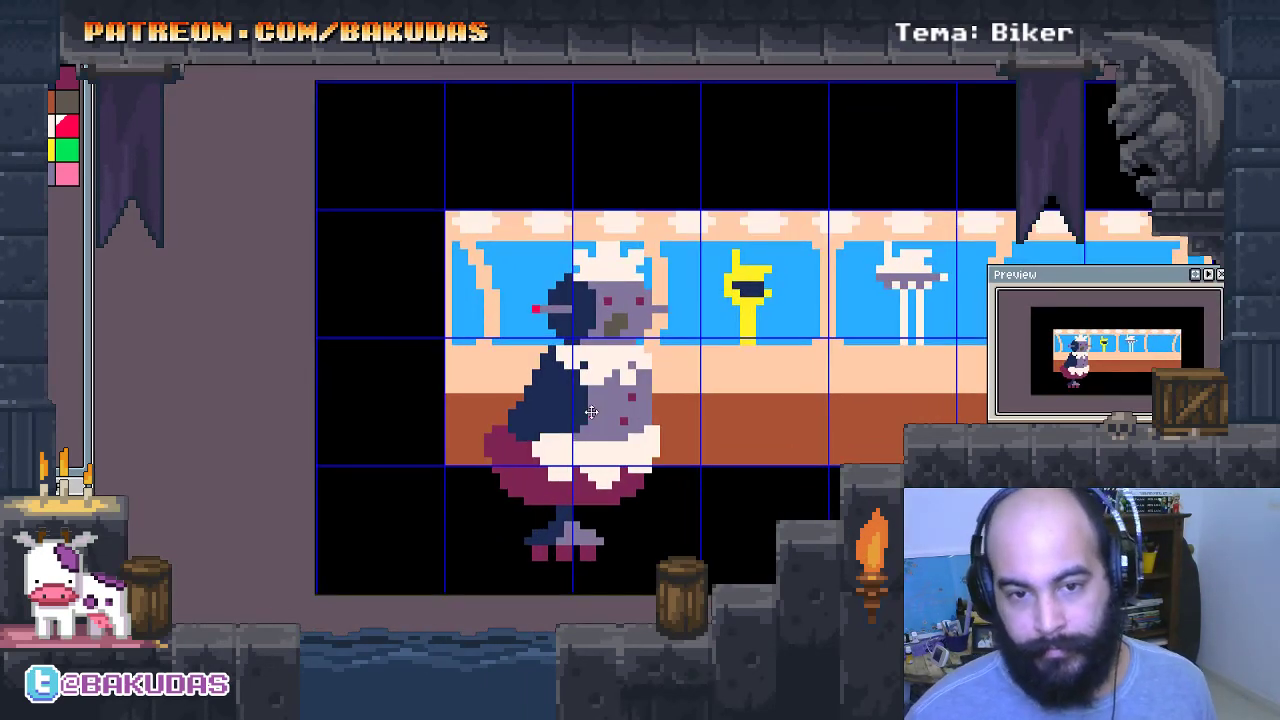
key("ctrl+z")
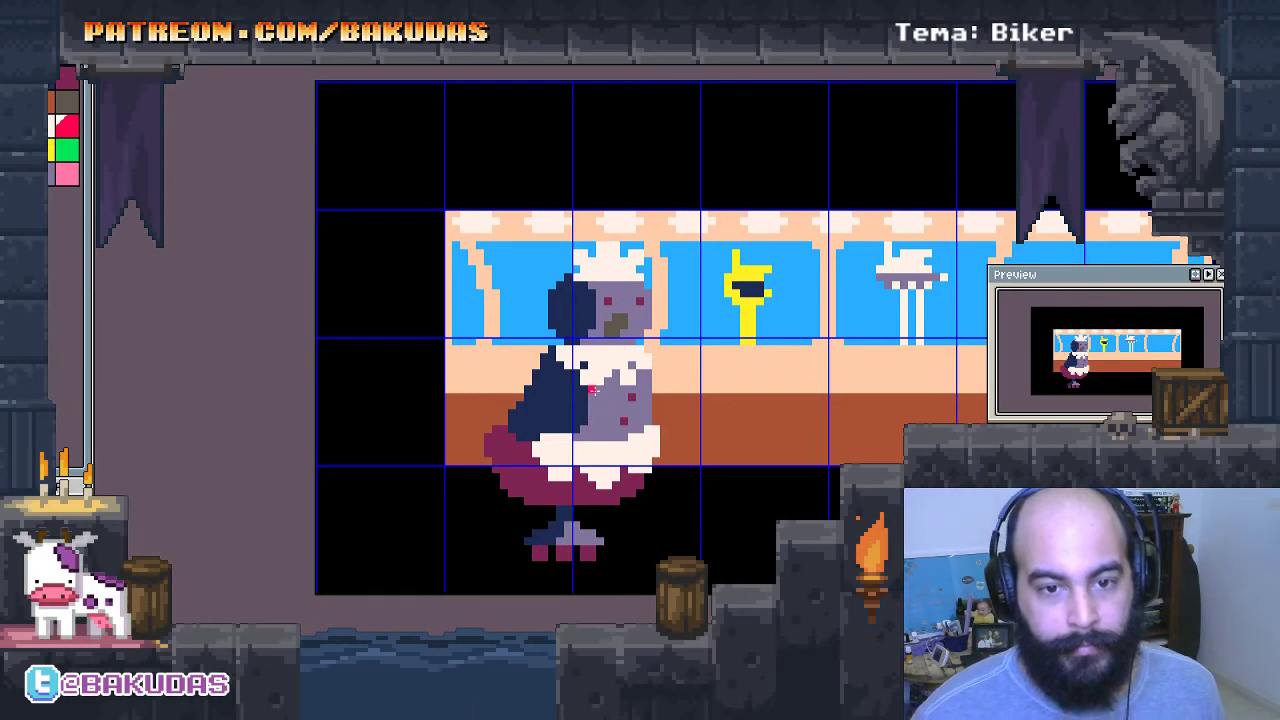
key("Tab")
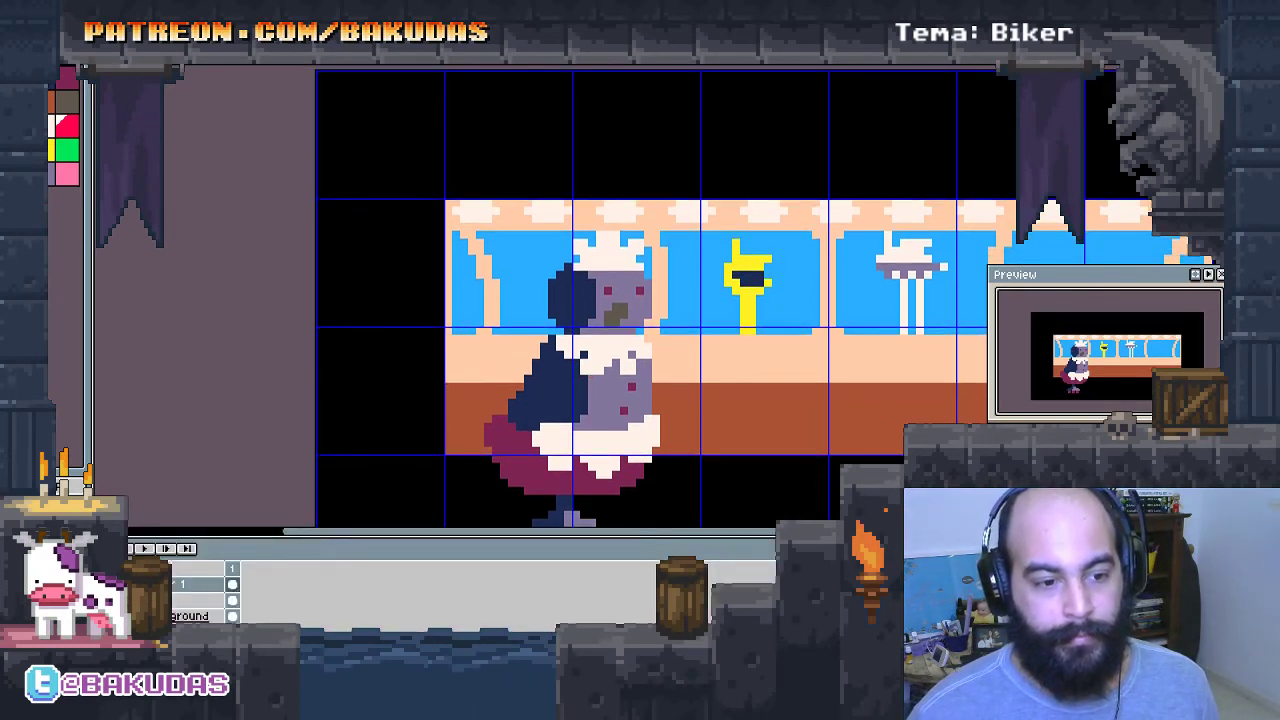
key("Return")
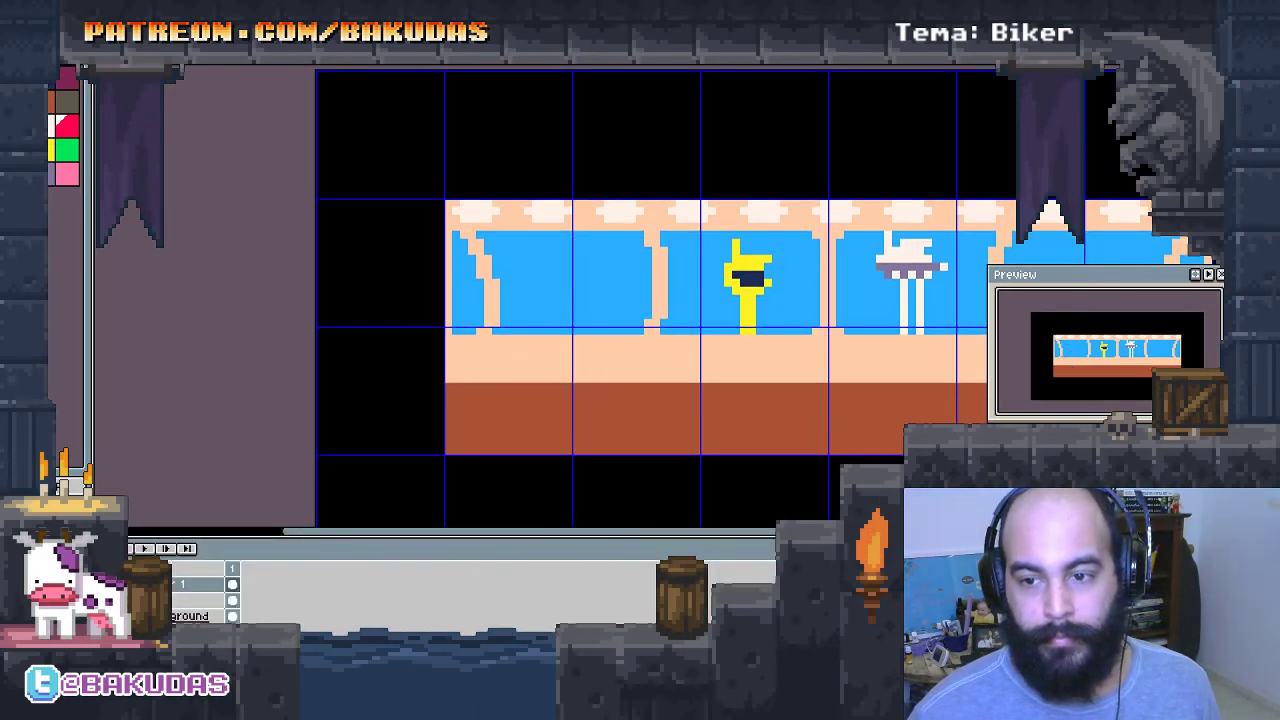
key("Tab")
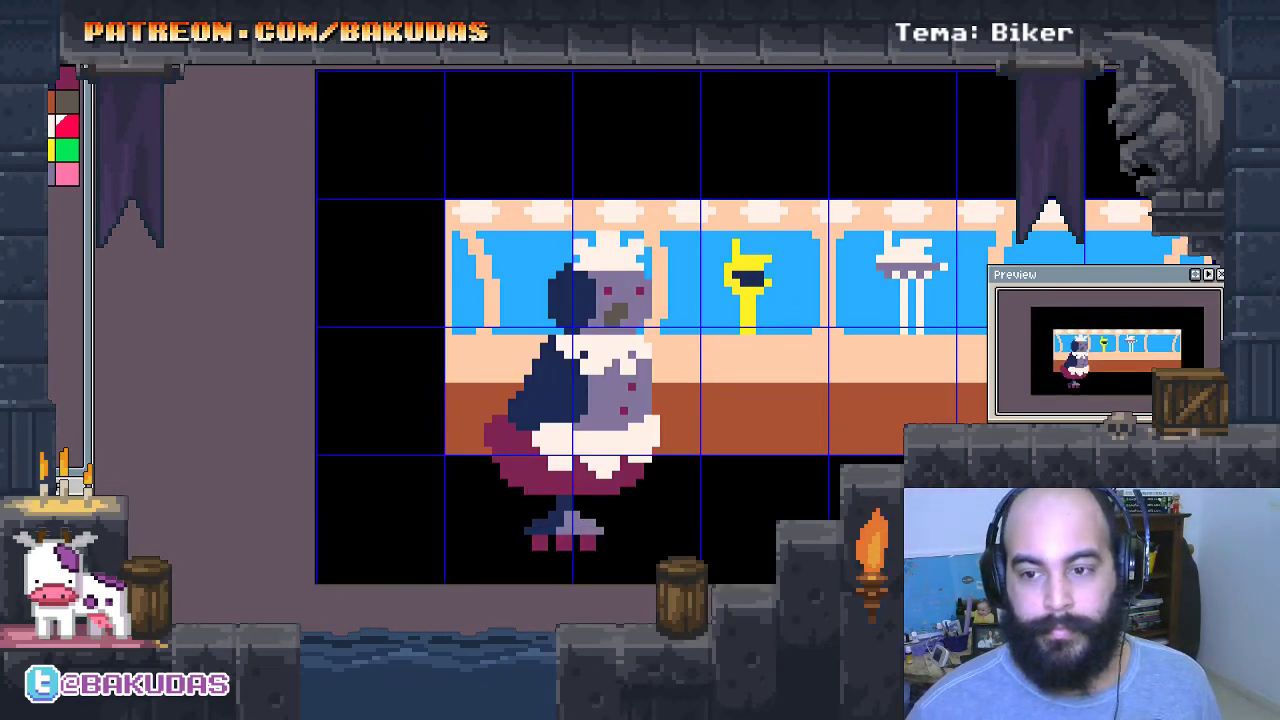
scroll(484, 435, "up", 1)
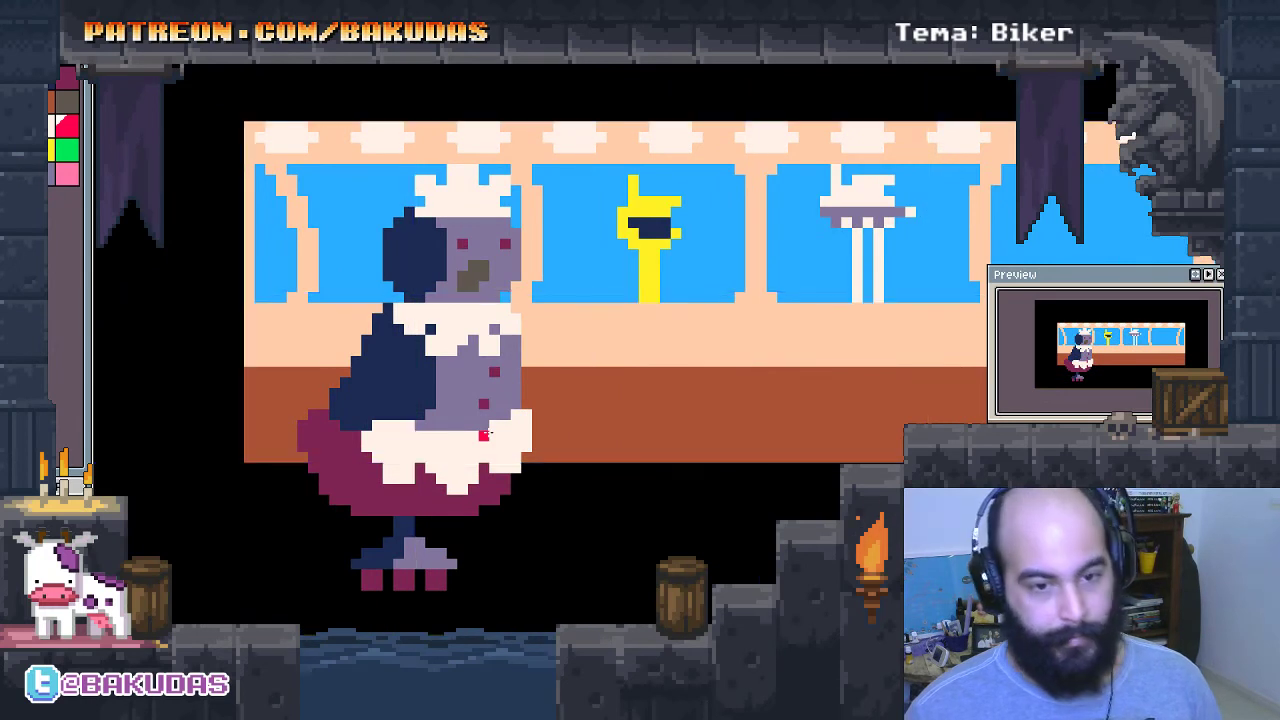
left_click_drag(484, 435, 528, 422)
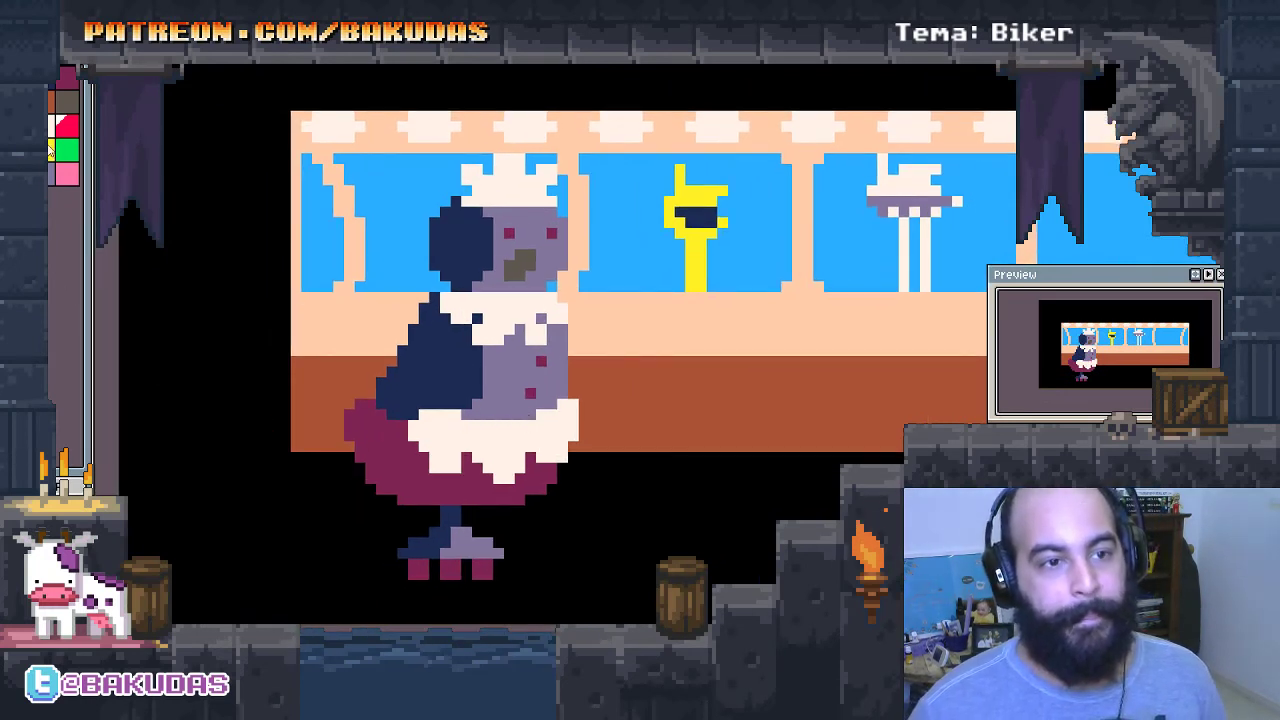
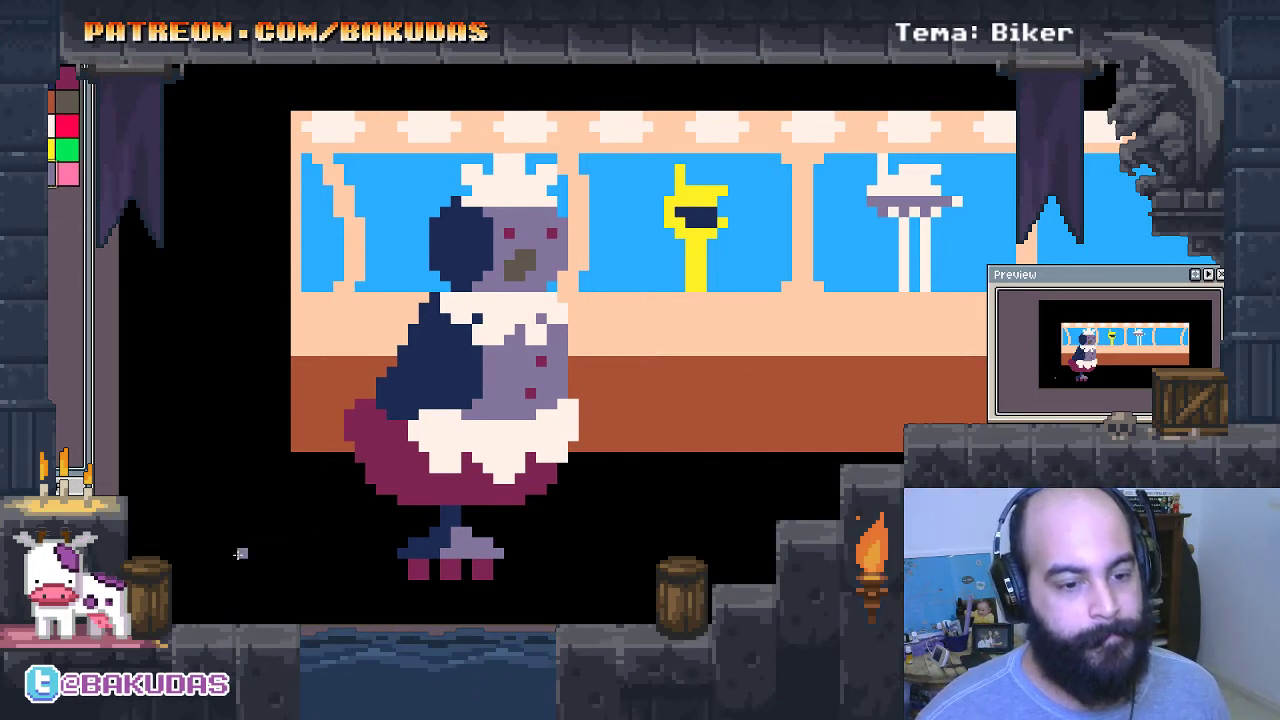
Fill the pigeon's lavender body, head and feet with light blue.
key("Tab")
key("Tab")
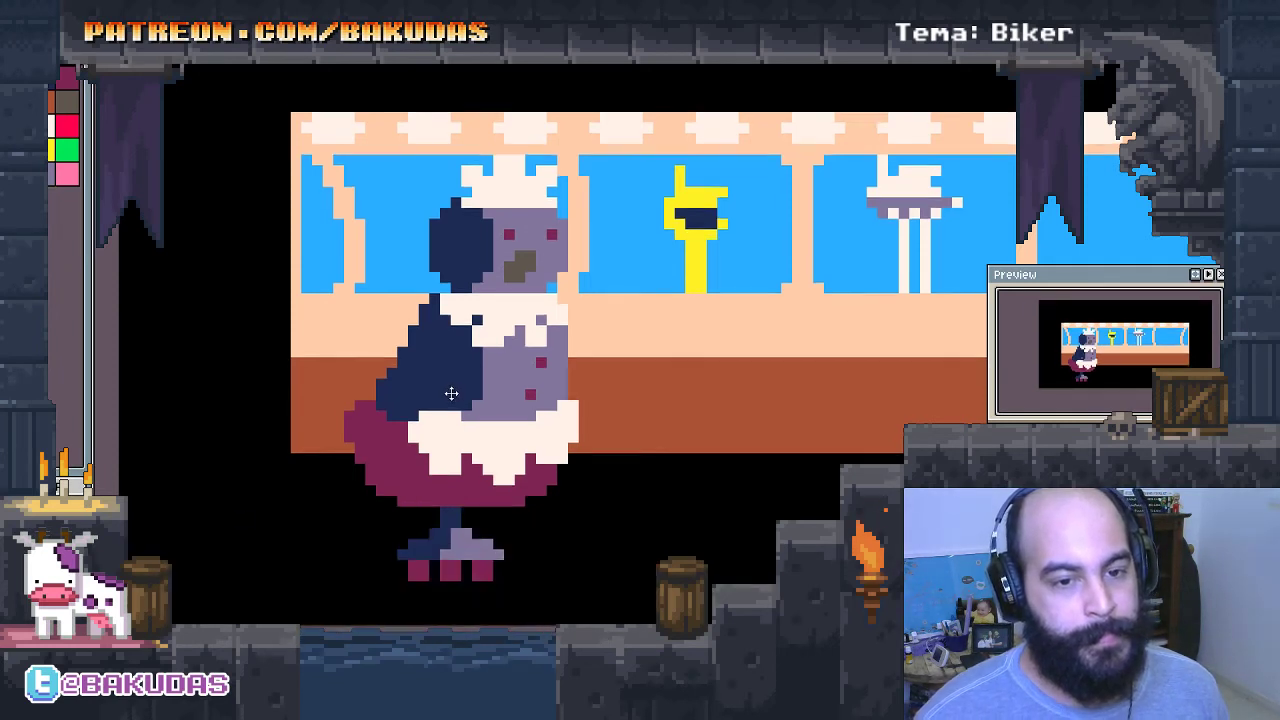
left_click_drag(443, 394, 448, 404)
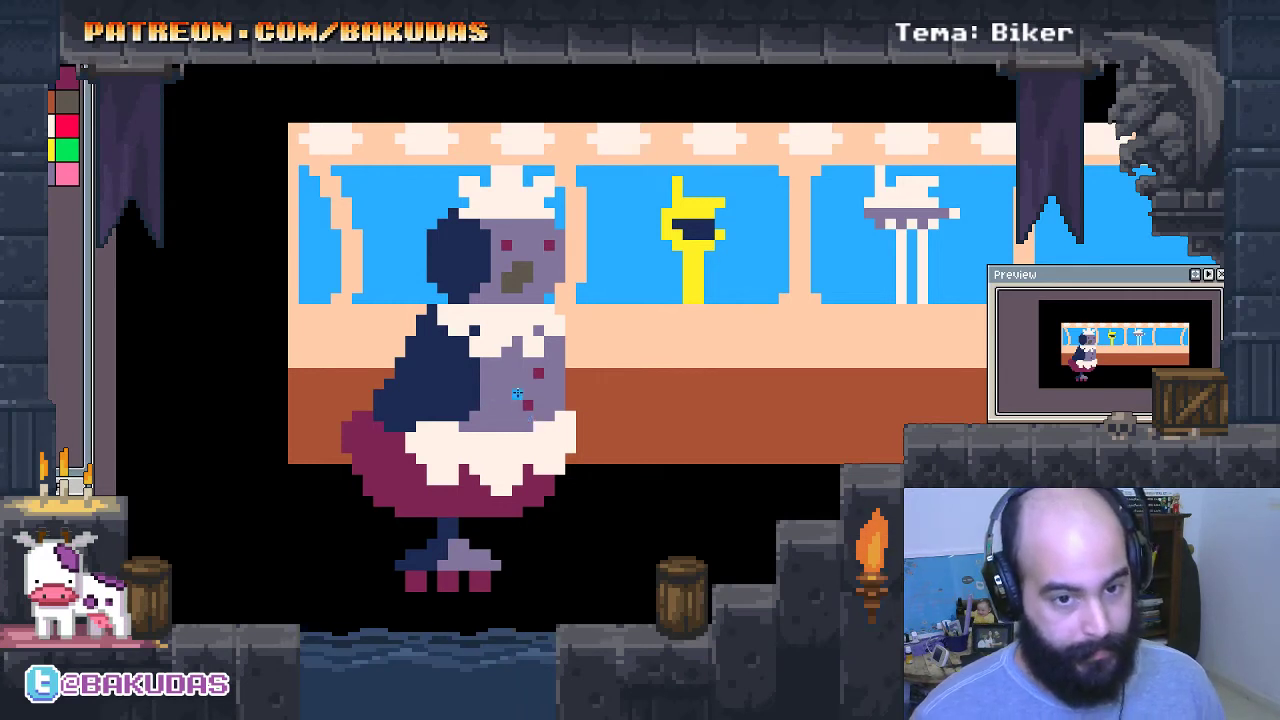
left_click(503, 386)
left_click(498, 236)
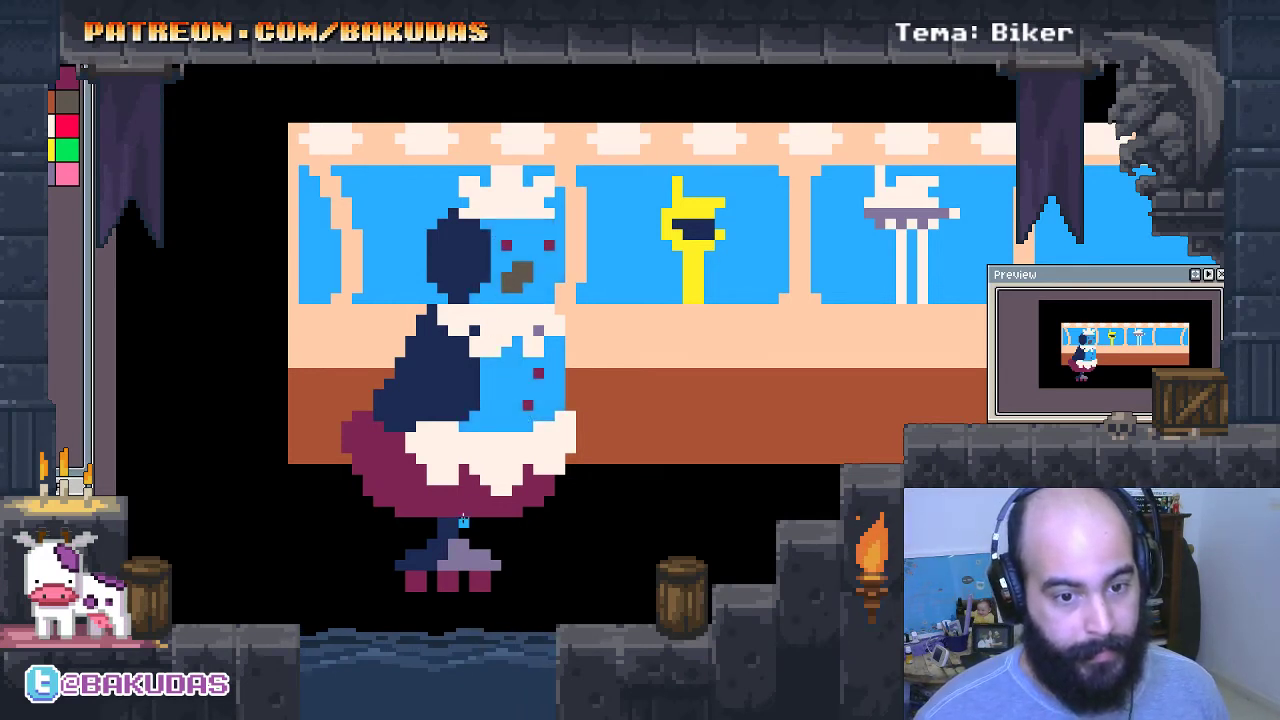
left_click(459, 553)
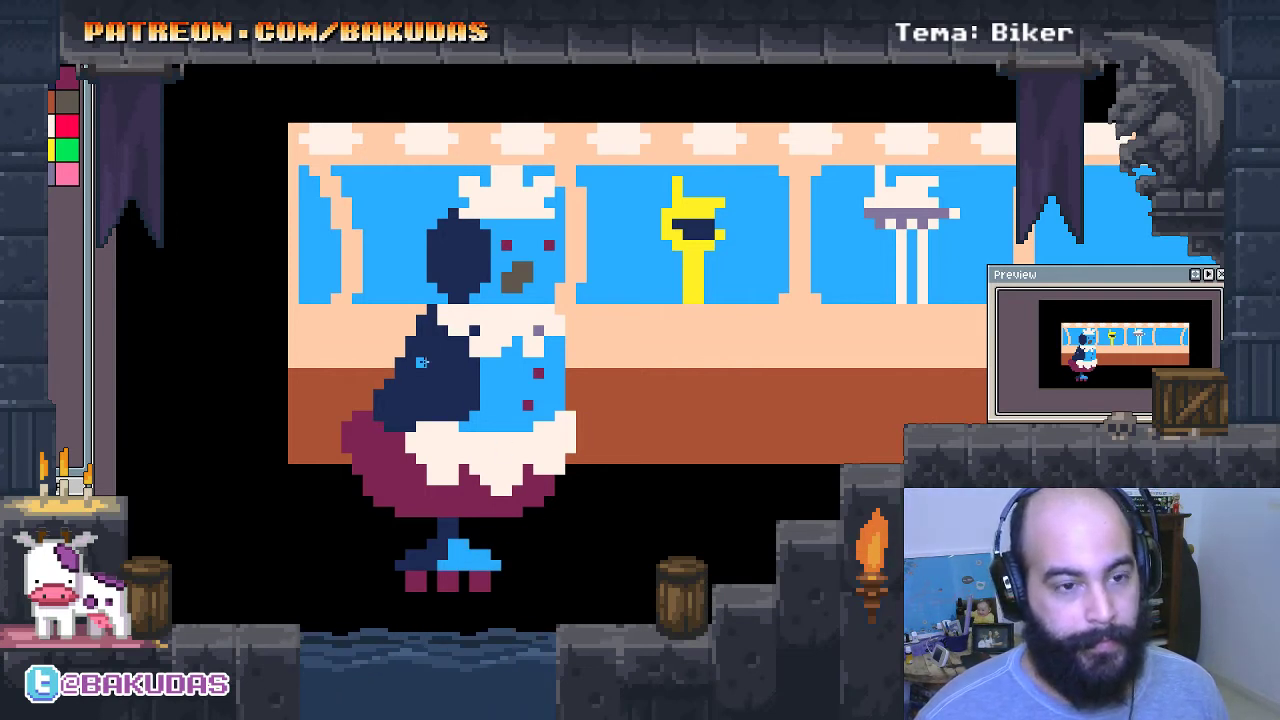
Recolour the navy body, head and legs grey-lavender.
left_click(442, 404)
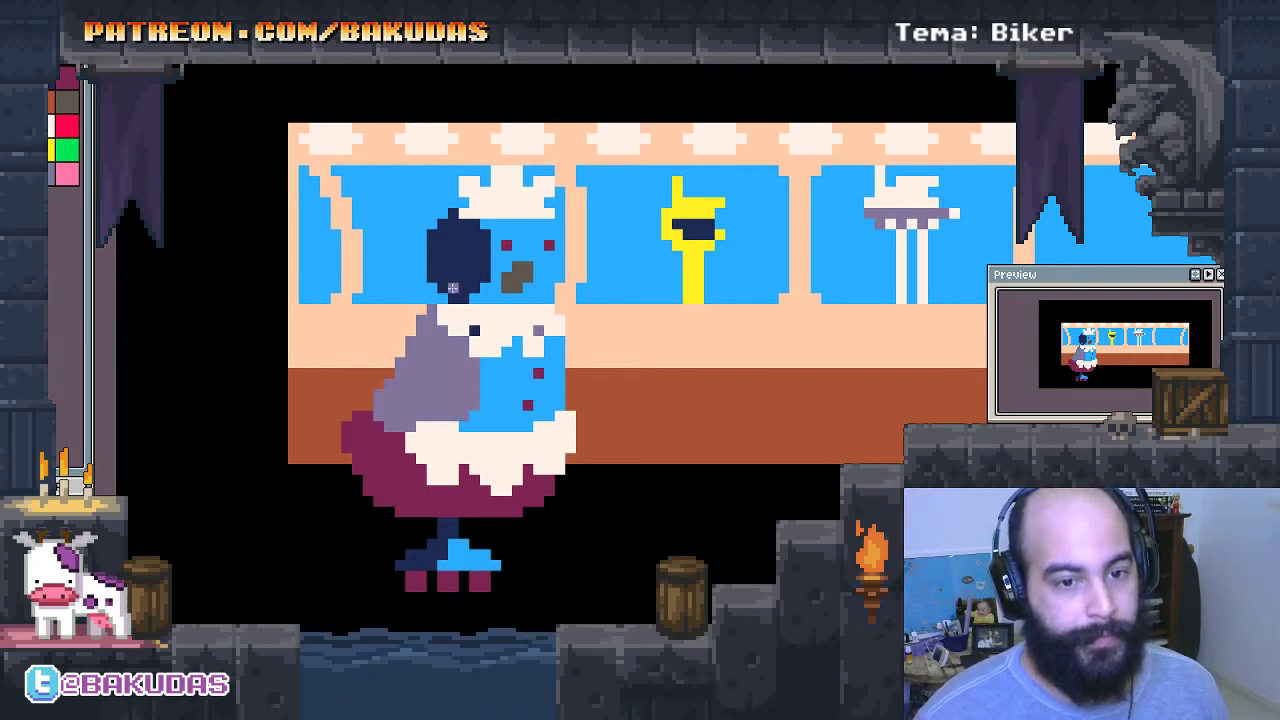
left_click(453, 253)
left_click(437, 551)
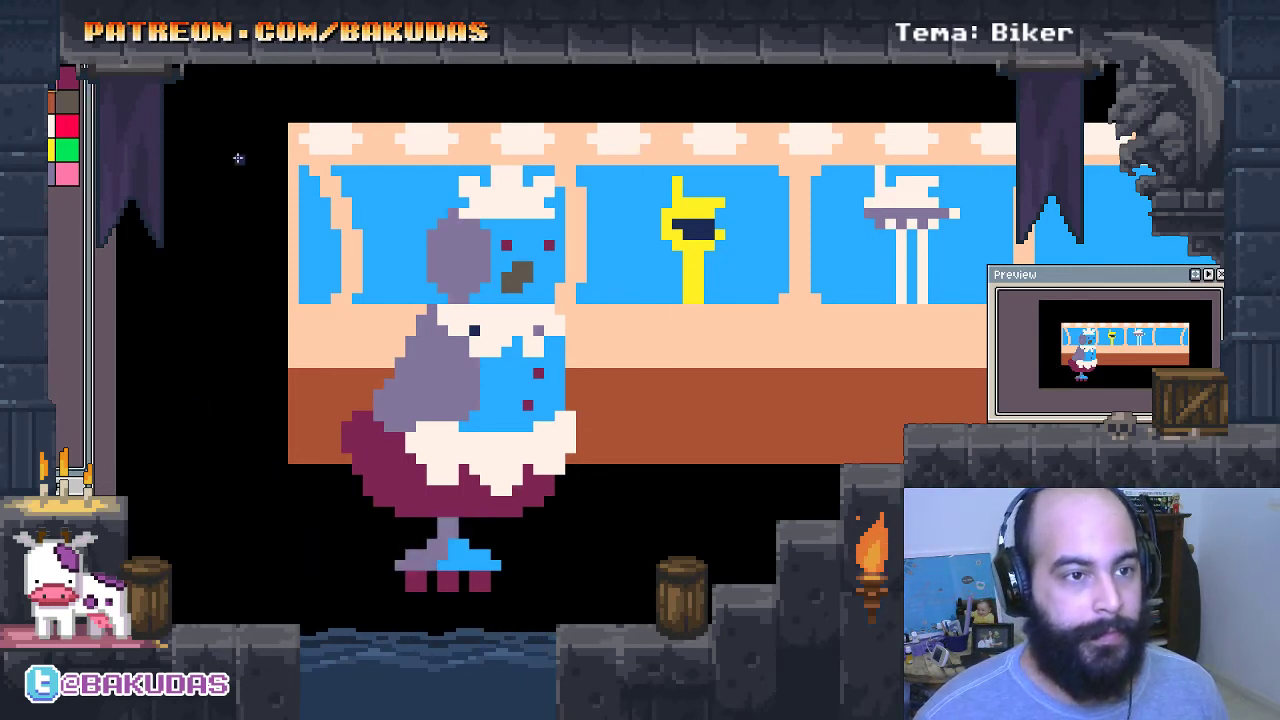
left_click(205, 56)
mouse_move(226, 104)
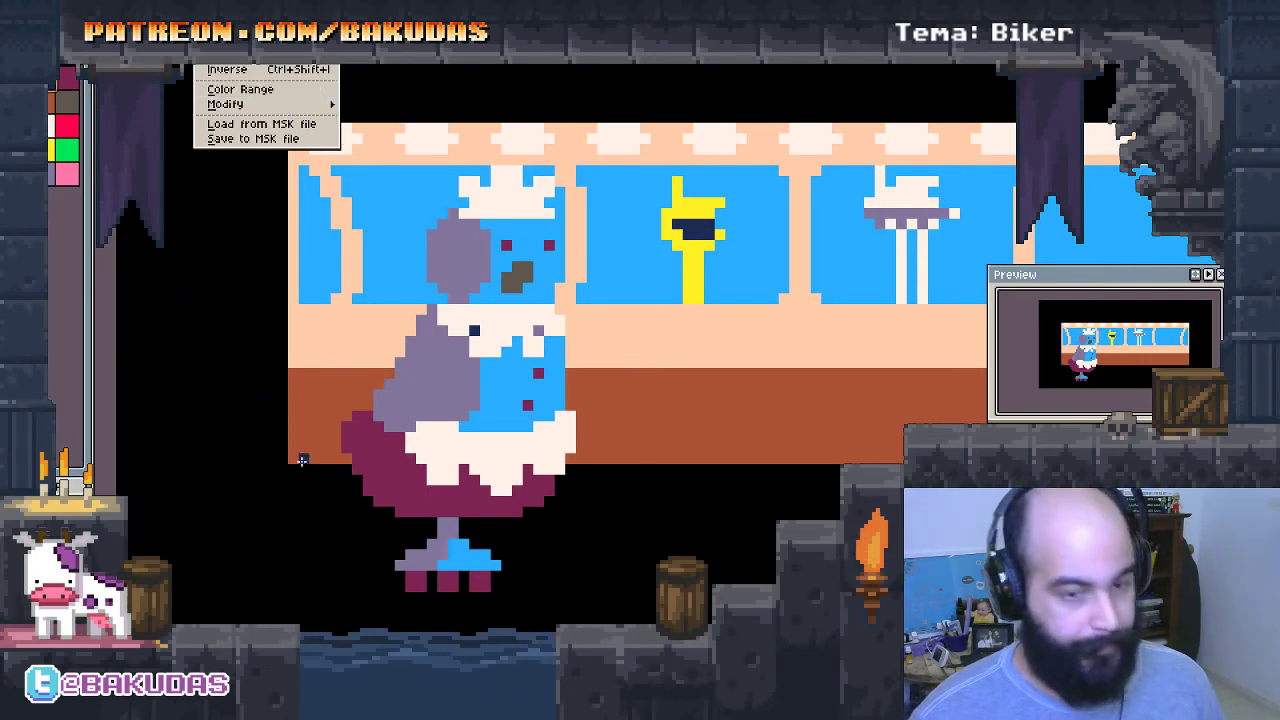
Select the pigeon character and turn the selection into a border.
left_click(260, 452)
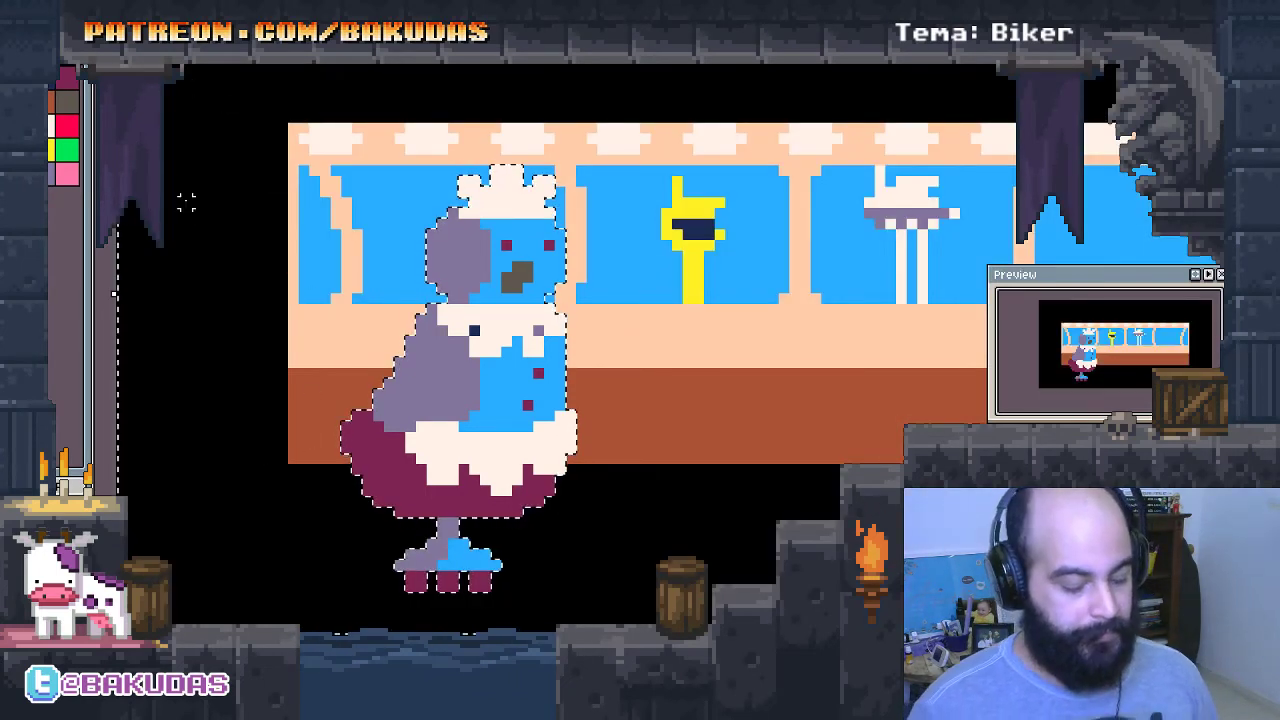
key("ctrl+t")
left_click(205, 56)
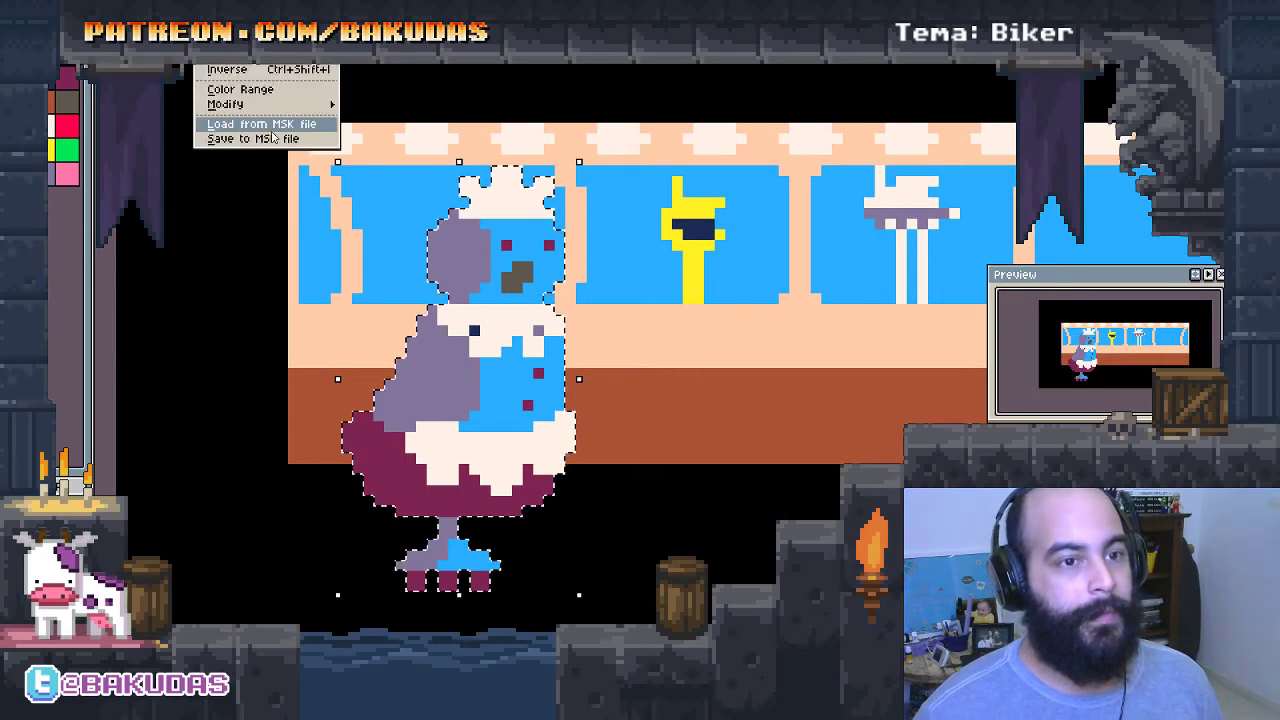
left_click(365, 103)
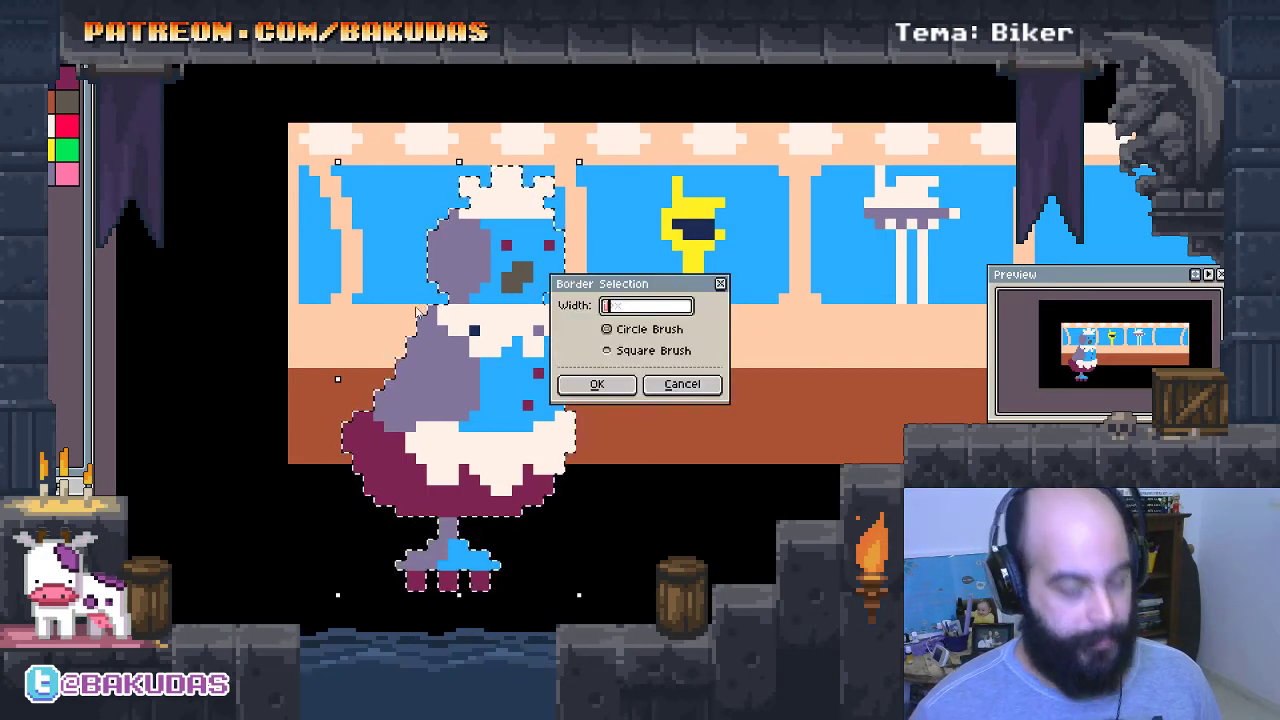
key("Return")
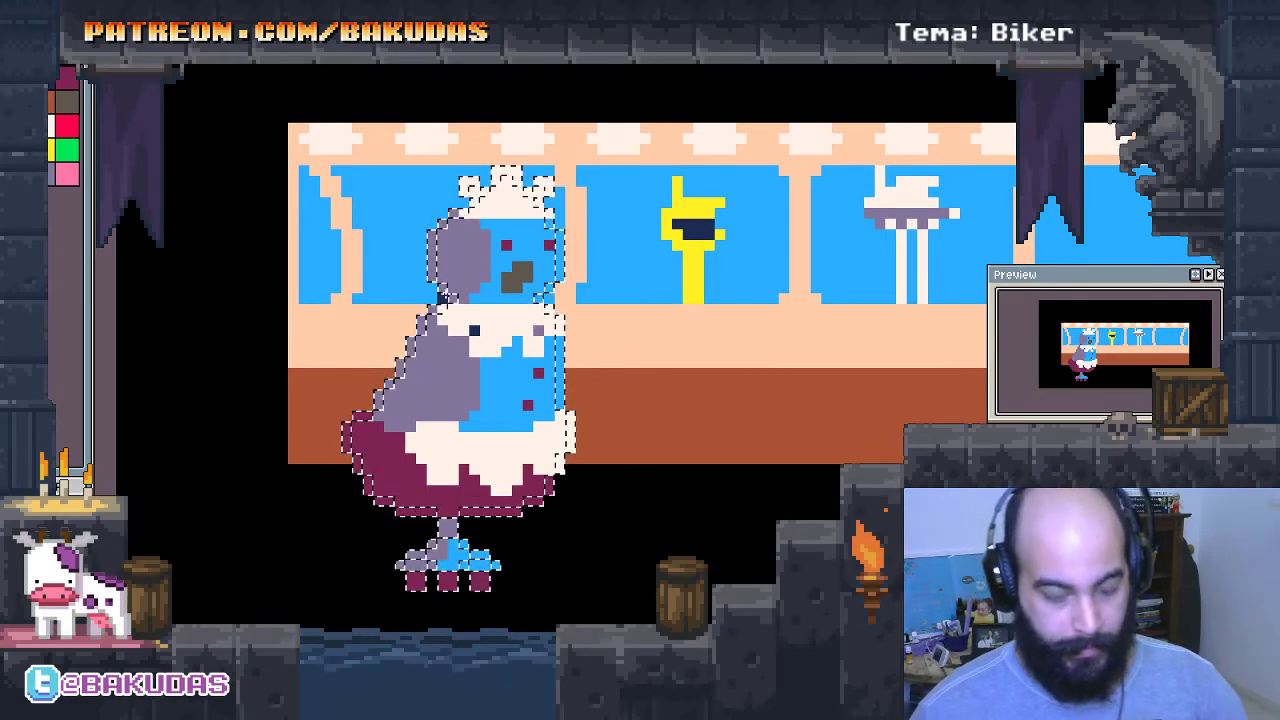
Enlarge the brush two sizes and reapply a border outline selection.
key("plus")
key("plus")
key("plus")
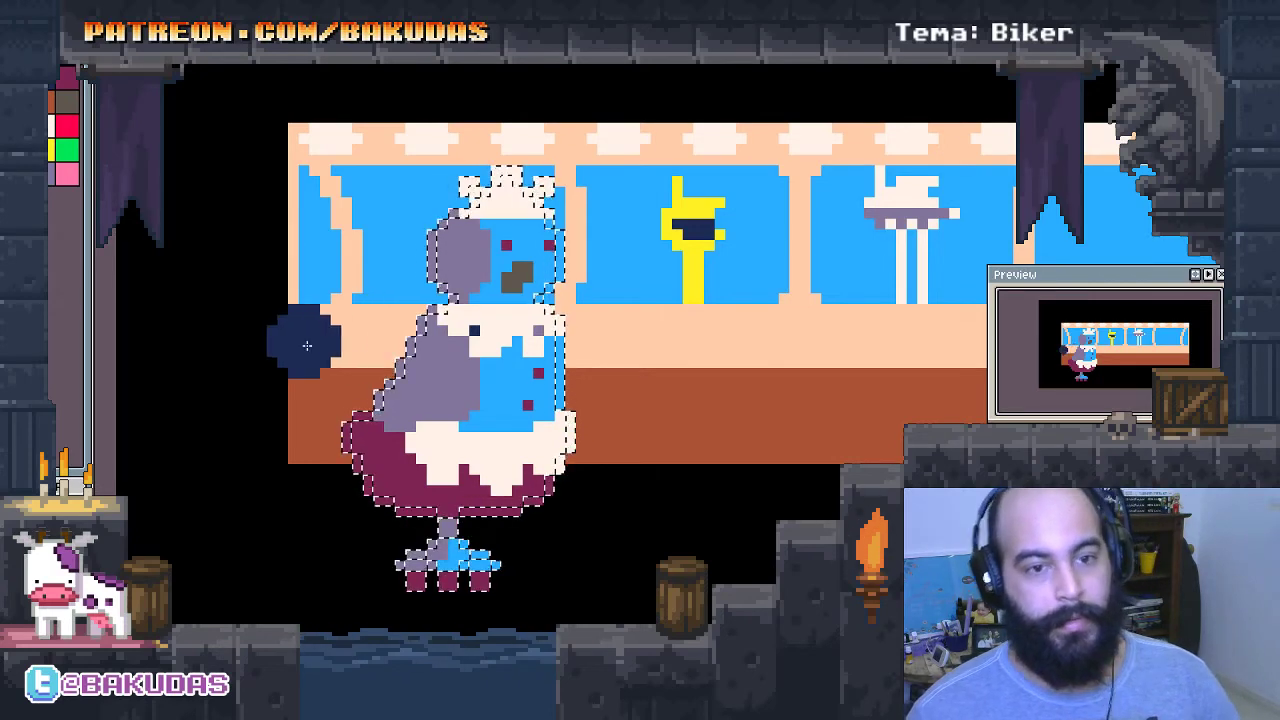
key("plus")
key("plus")
key("v")
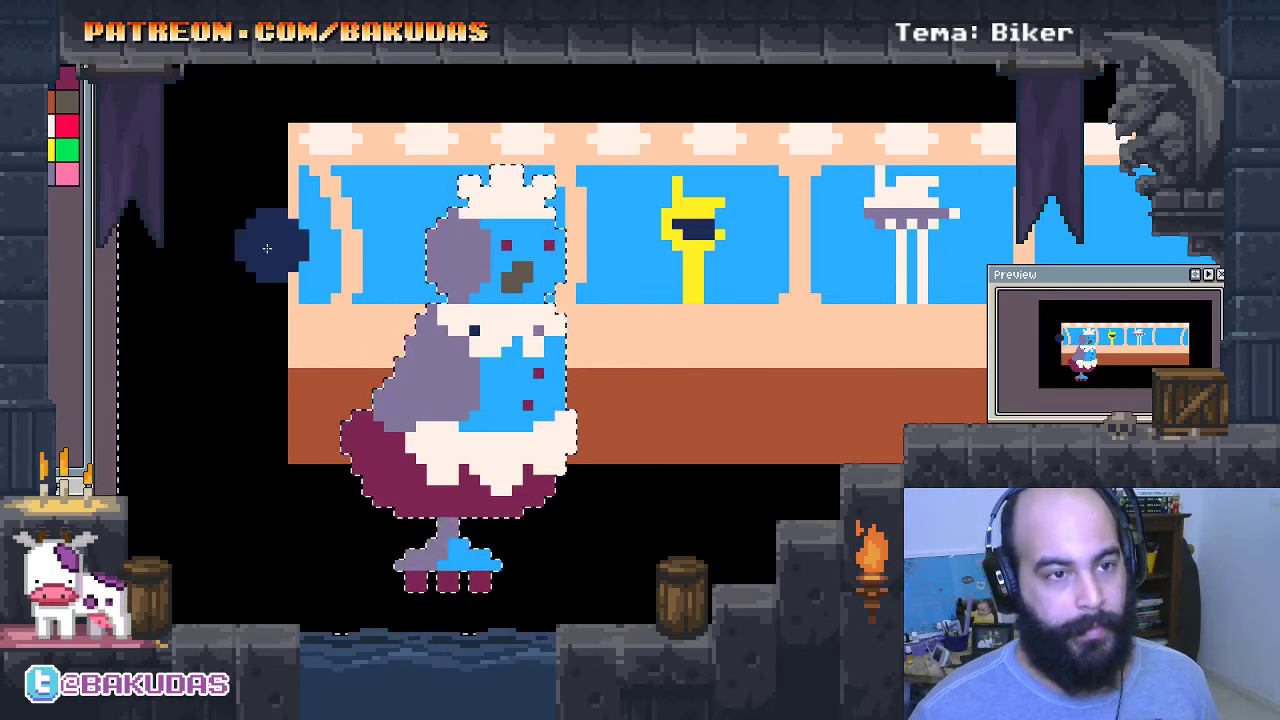
key("alt+s")
mouse_move(226, 104)
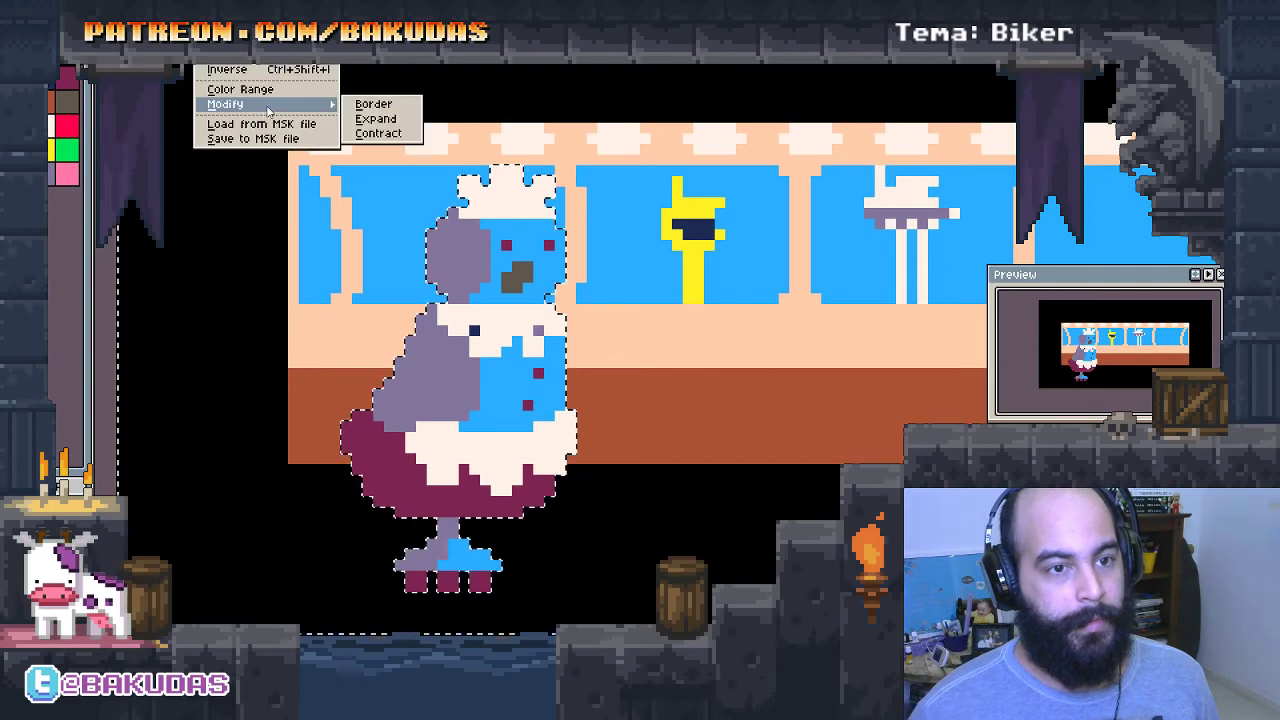
left_click(392, 104)
key("Return")
Paint a navy outline around the character's sides, shoulder and hat, then deselect.
left_click_drag(464, 320, 400, 365)
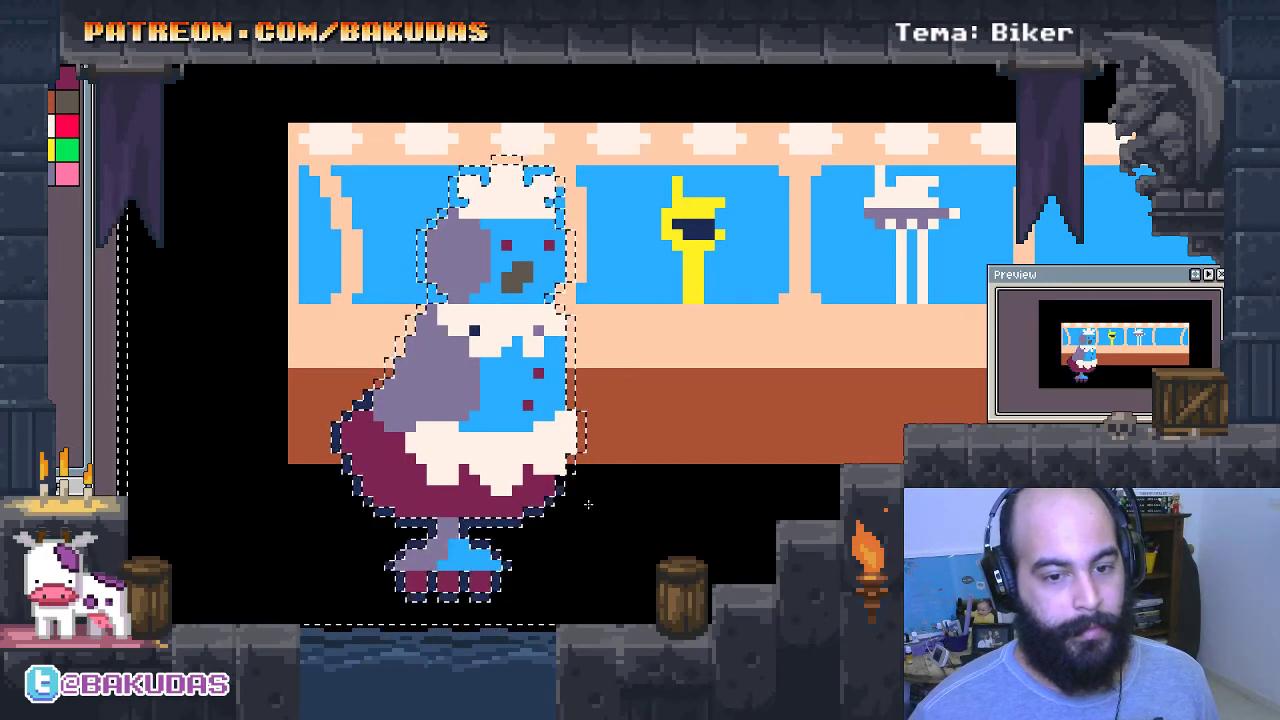
left_click_drag(578, 460, 570, 300)
left_click_drag(408, 340, 438, 328)
left_click(507, 157)
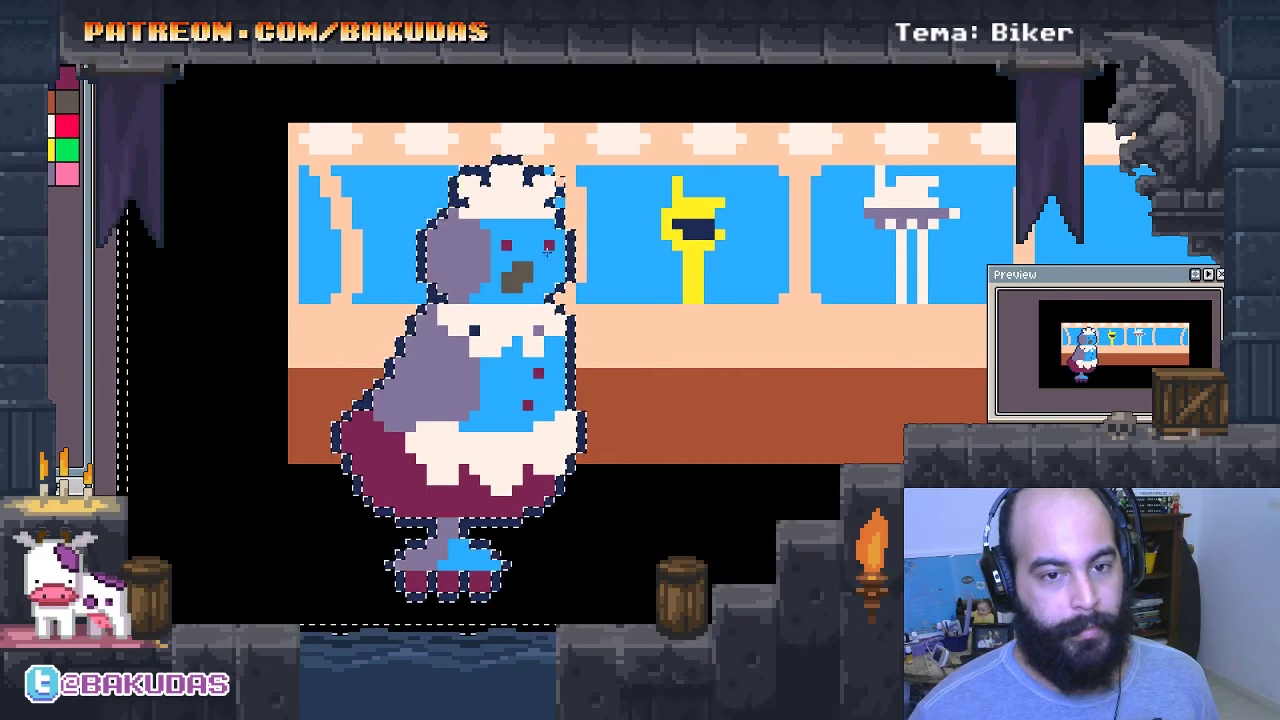
key("ctrl+d")
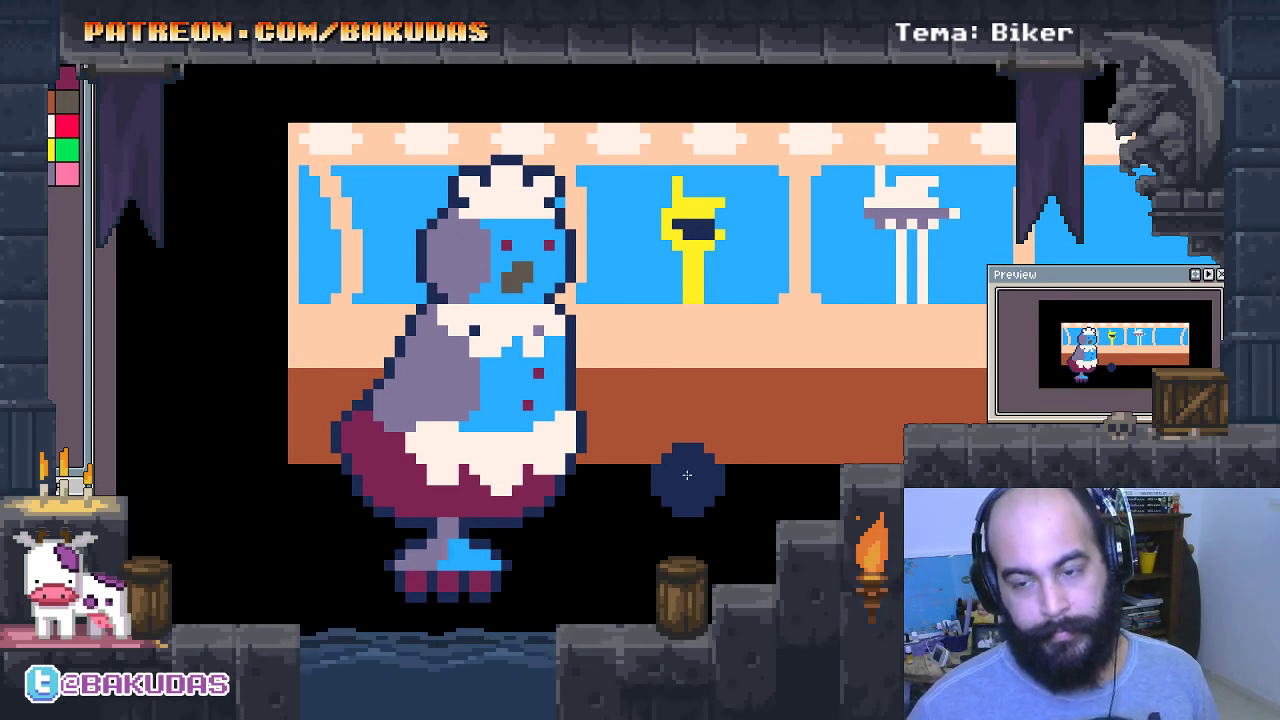
Undo the navy outline and the recolouring with Ctrl+Z.
key("ctrl+z")
key("ctrl+z")
key("ctrl+z")
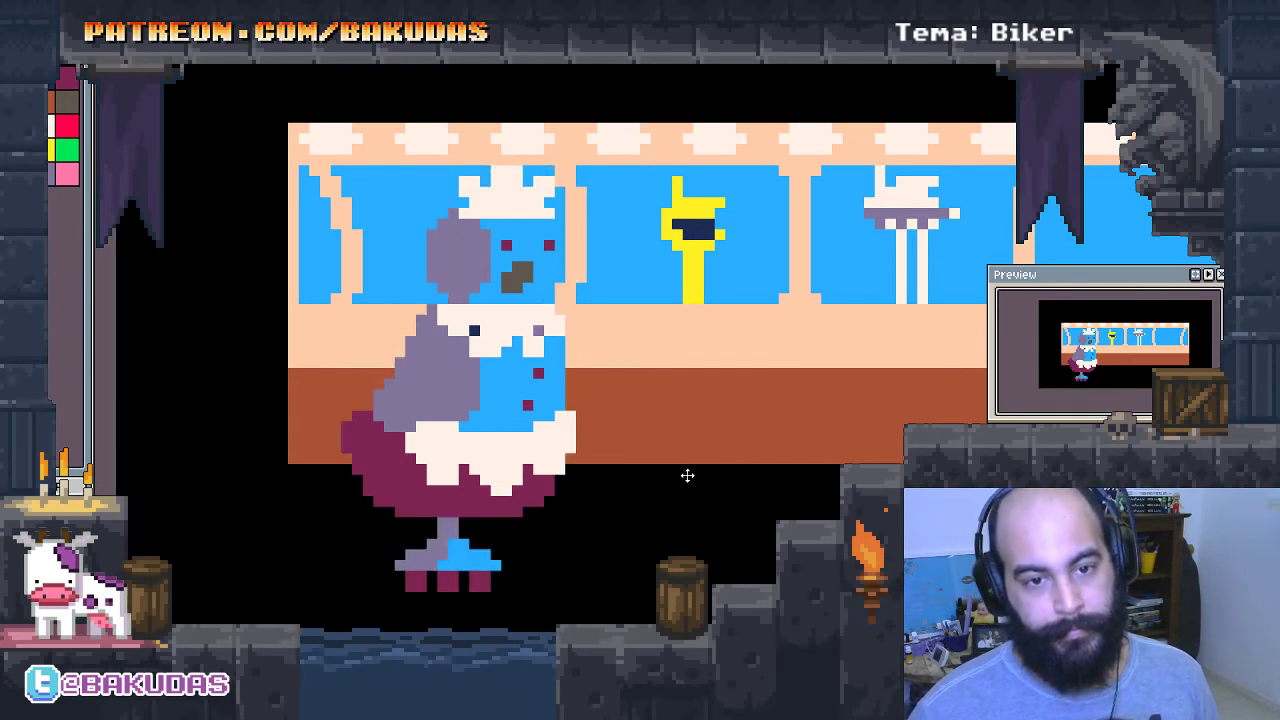
key("ctrl+z")
key("ctrl+y")
key("ctrl+y")
key("ctrl+y")
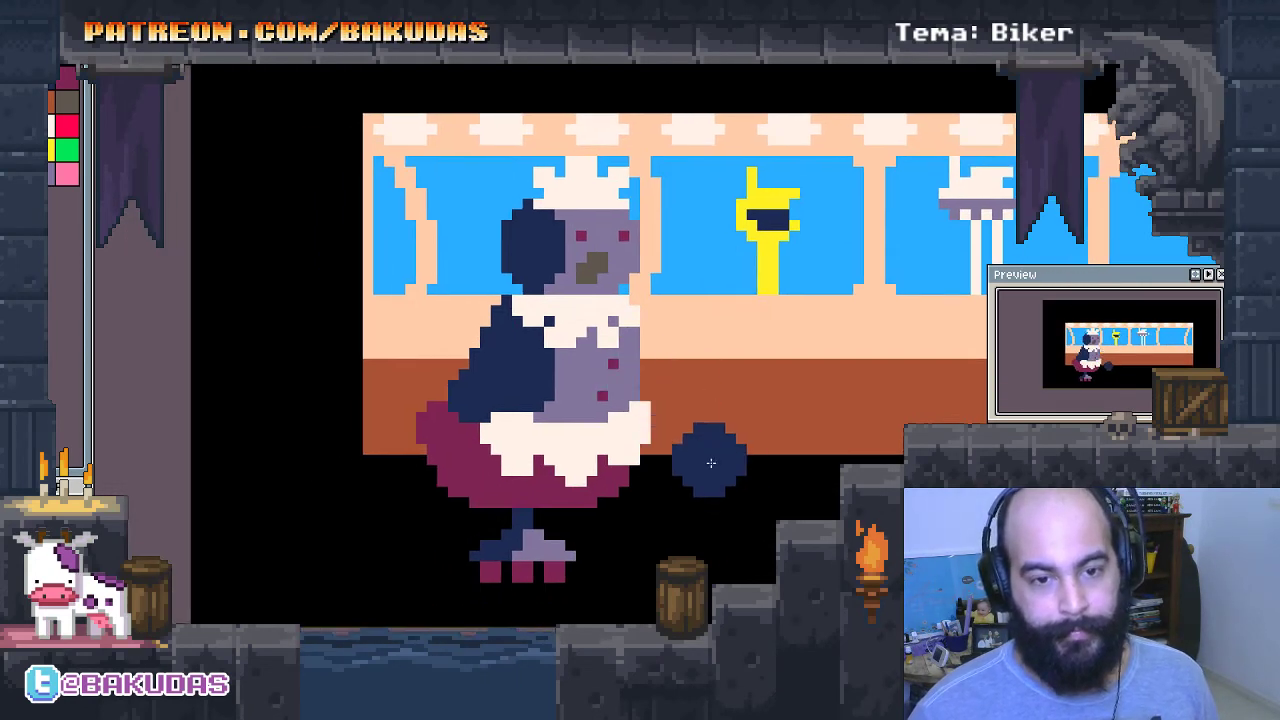
Zoom in and paint grey-brown over the skirt's left side with a smaller brush, then undo it.
scroll(551, 408, "up", 2)
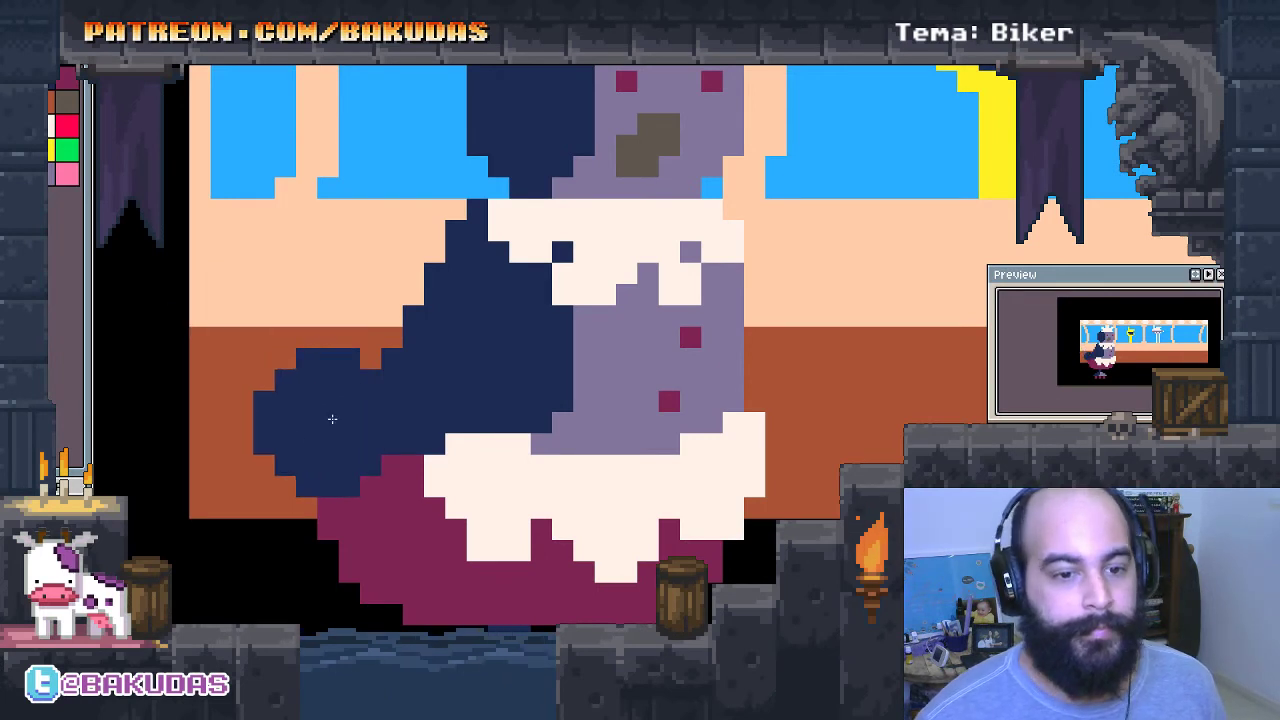
scroll(287, 298, "down", 3)
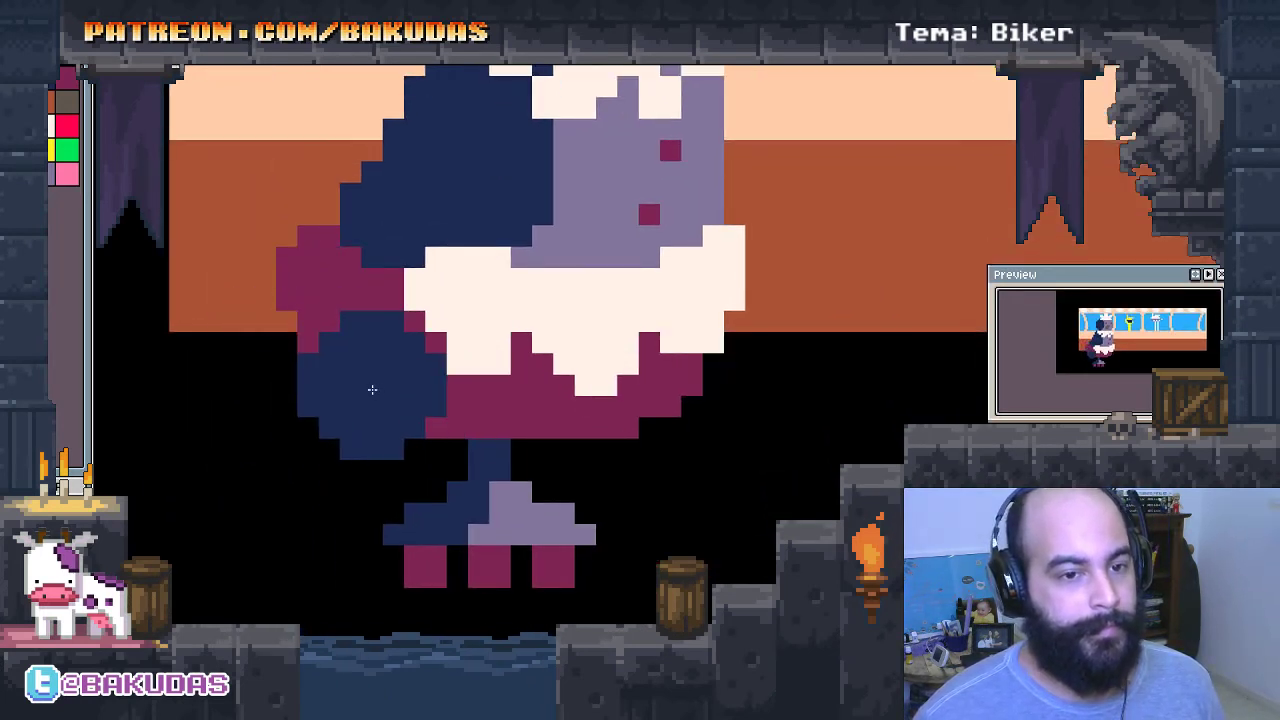
scroll(272, 292, "up", 1)
left_click(66, 101)
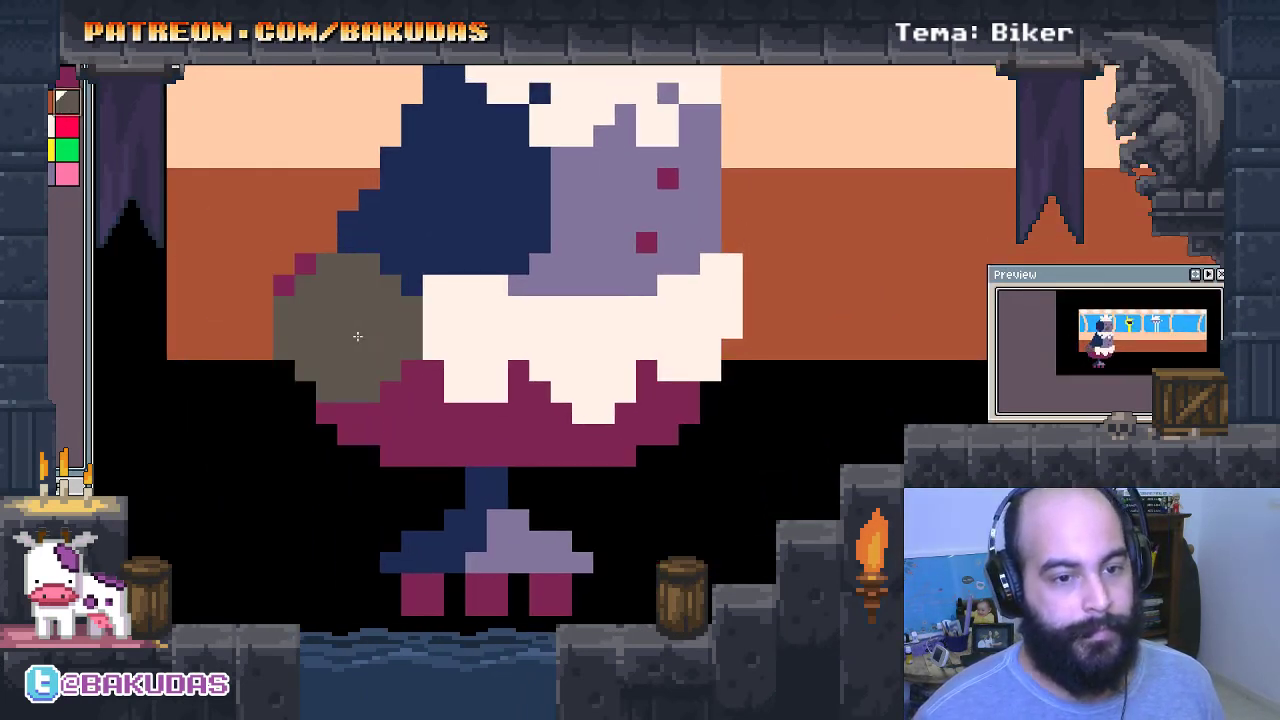
key("minus")
key("minus")
key("minus")
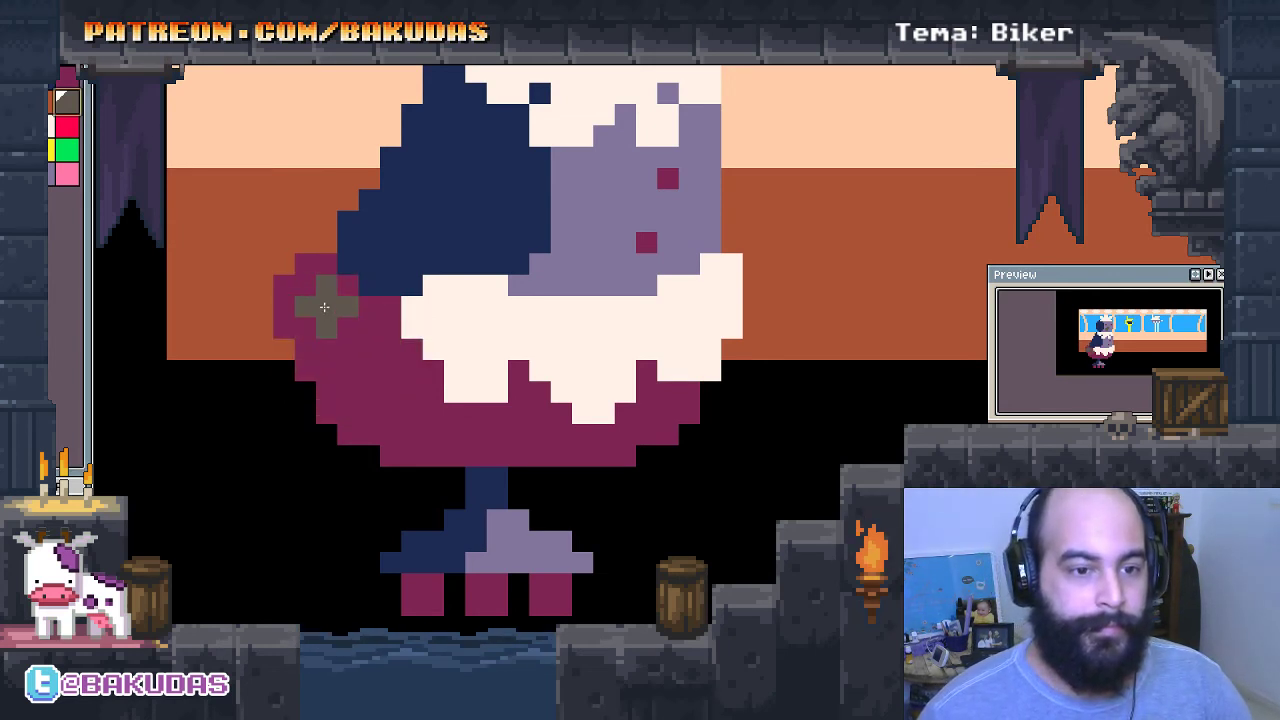
mouse_move(322, 305)
left_mouse_down()
mouse_move(370, 343)
mouse_move(345, 358)
mouse_move(381, 428)
mouse_move(410, 430)
mouse_move(410, 350)
mouse_move(463, 461)
mouse_move(430, 440)
mouse_move(459, 420)
left_mouse_up()
key("ctrl+z")
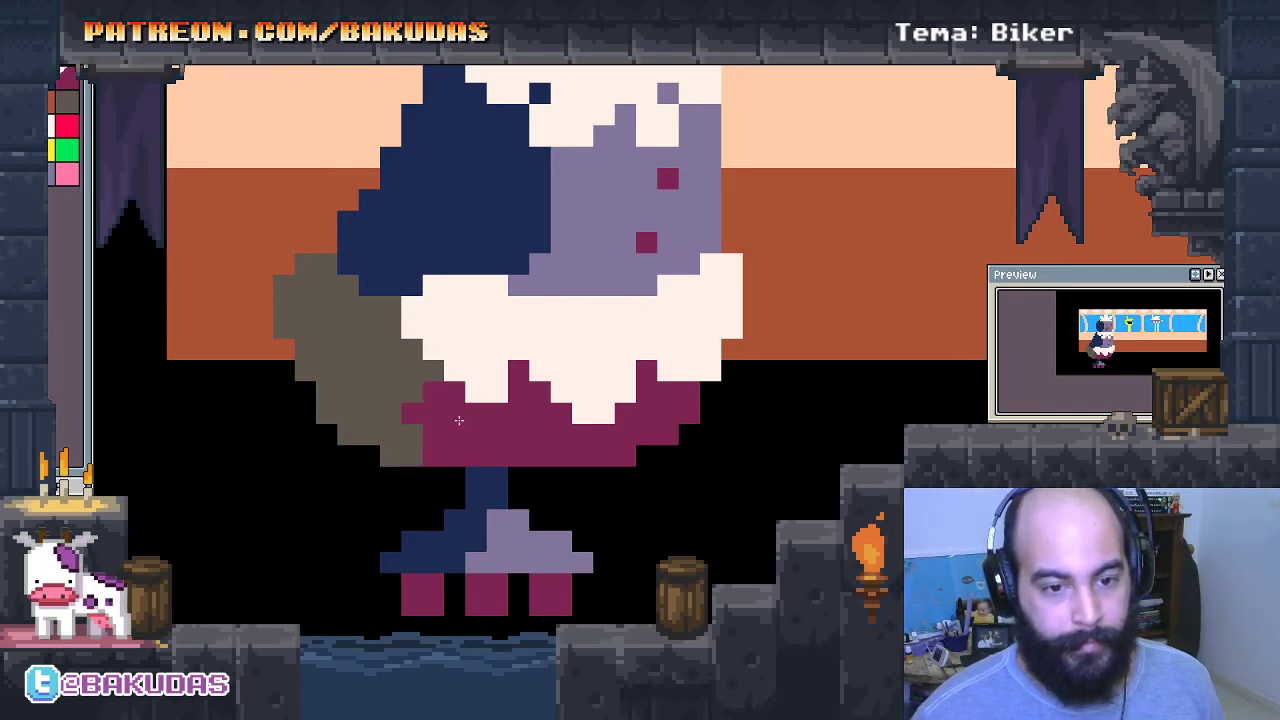
key("ctrl+z")
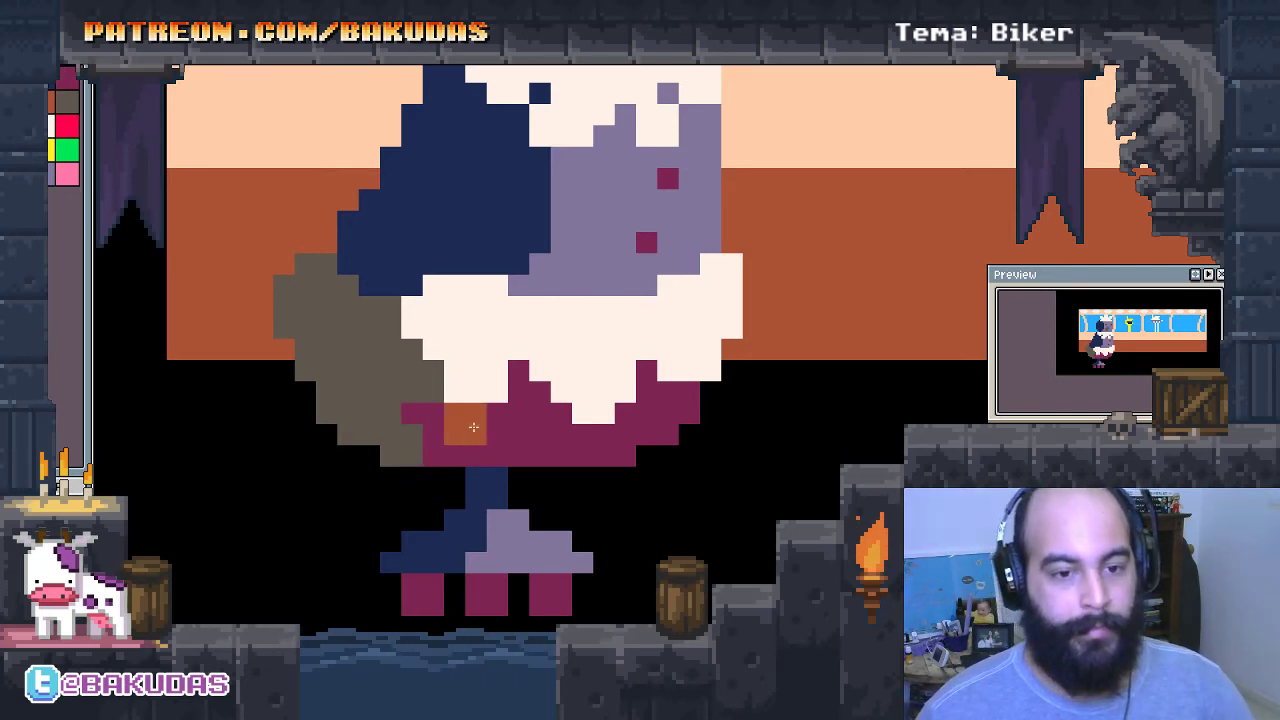
Paint grey-brown along the skirt's waist and right edge, restoring magenta at its lower left.
left_click(443, 423, "alt")
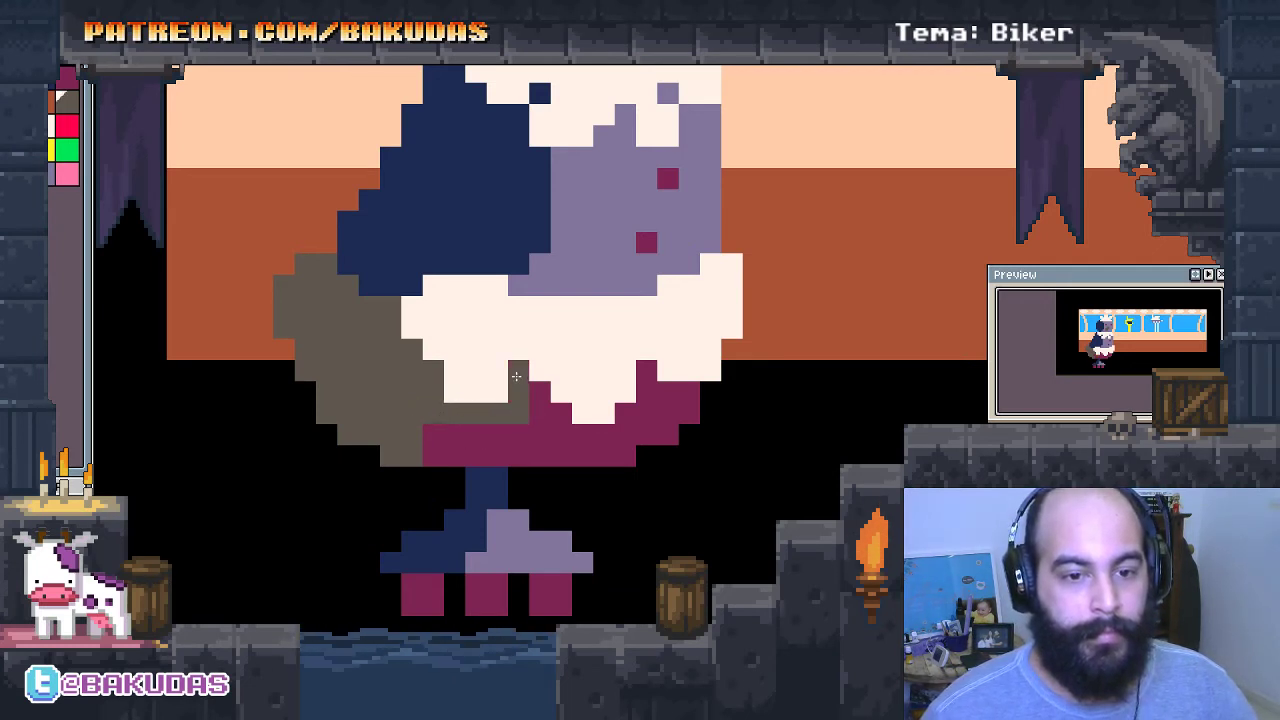
left_click(583, 435)
left_click(646, 370)
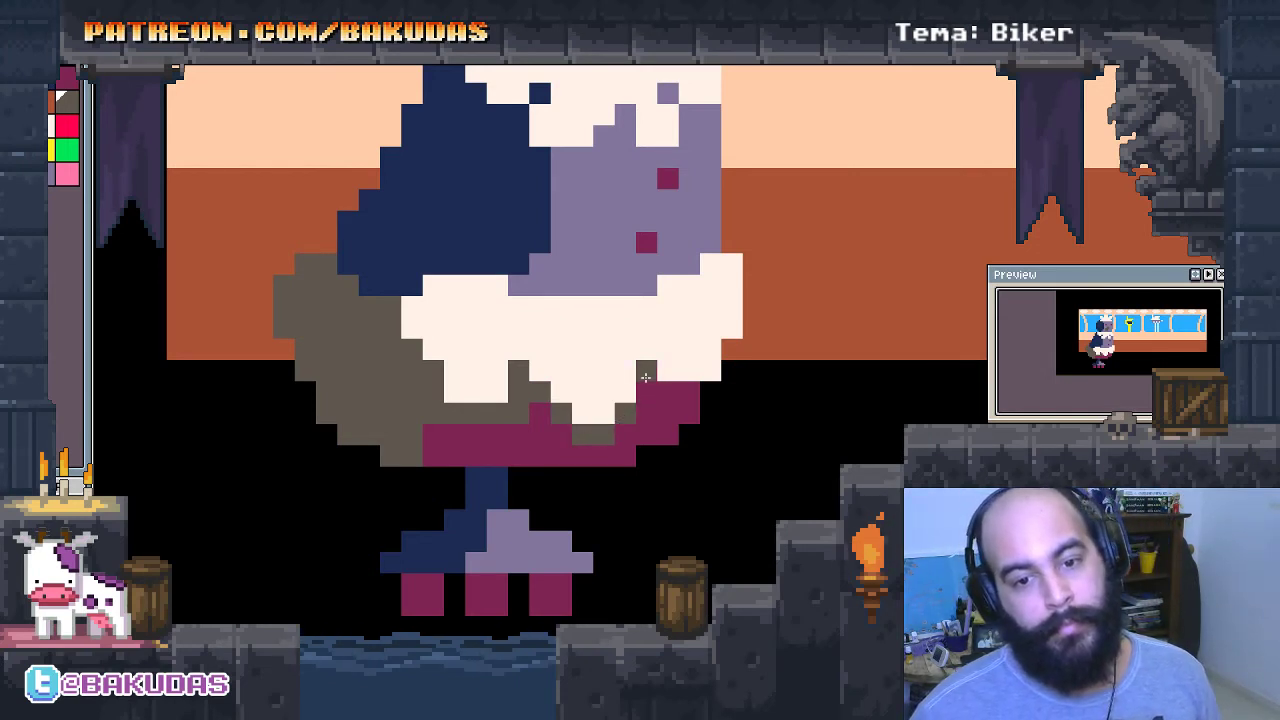
left_click_drag(667, 391, 689, 391)
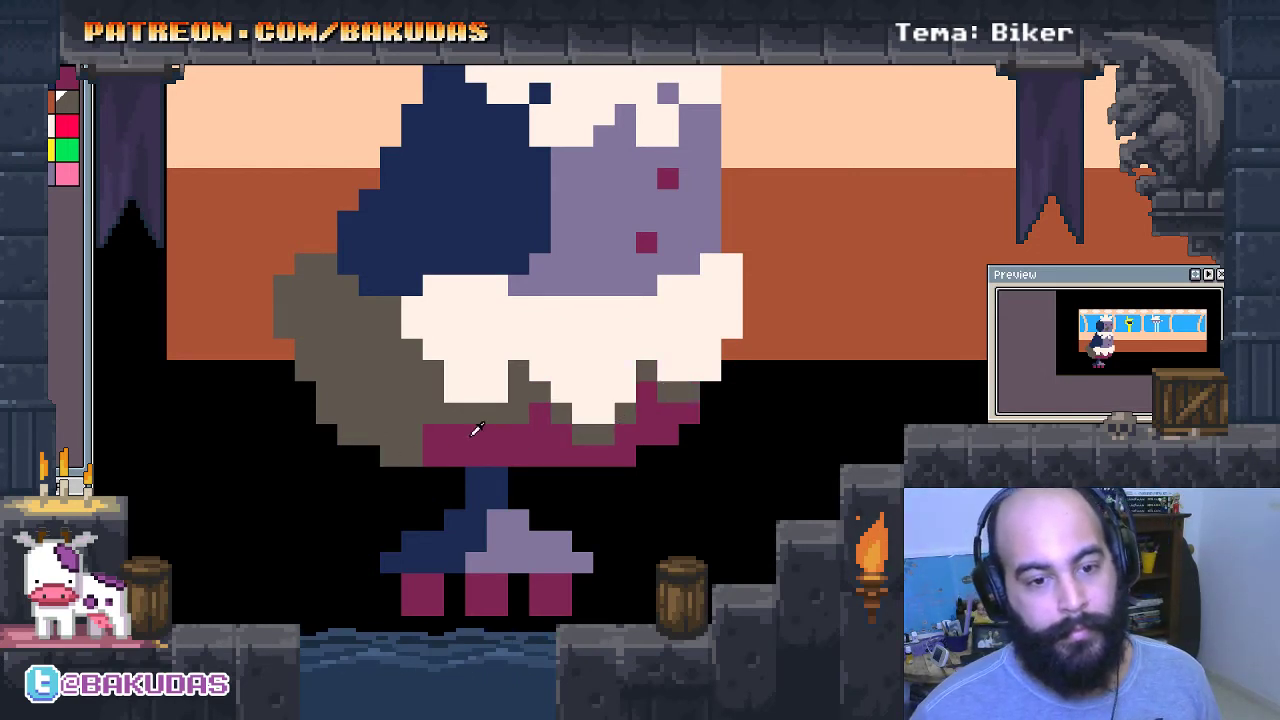
left_click(397, 454)
left_click(416, 452)
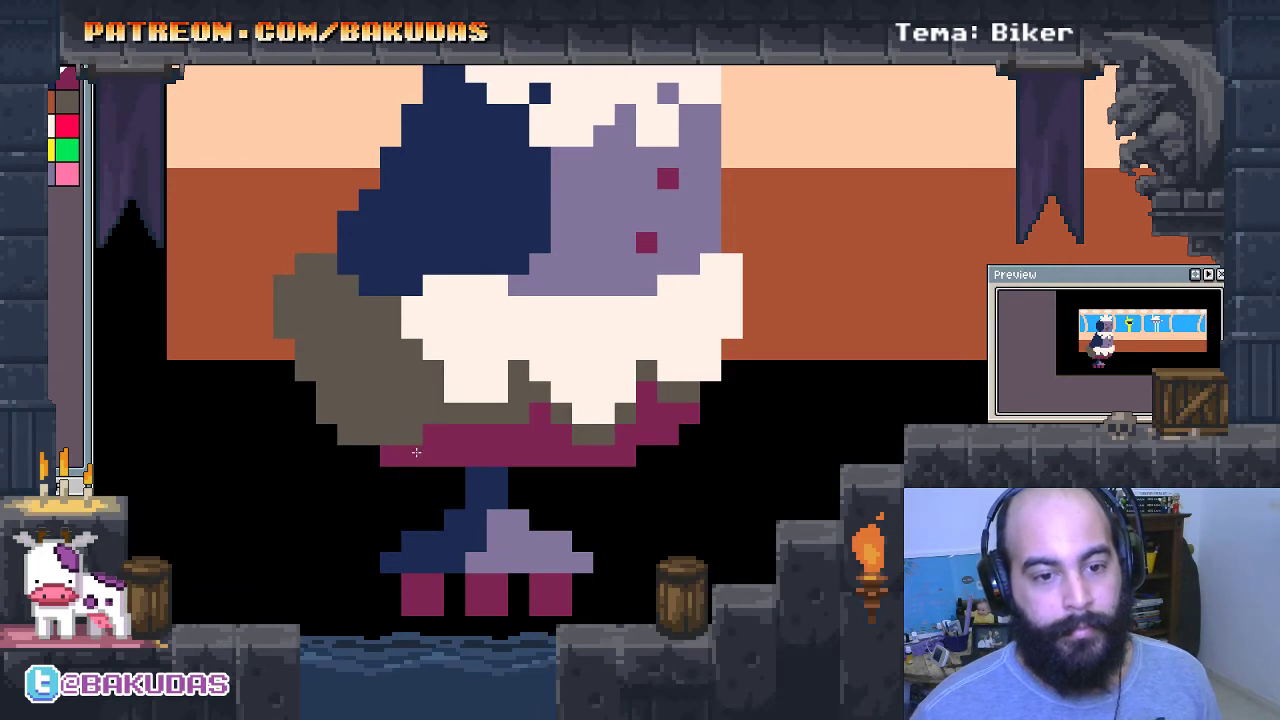
mouse_move(414, 440)
left_mouse_down()
mouse_move(386, 405)
mouse_move(398, 370)
mouse_move(369, 371)
mouse_move(355, 388)
mouse_move(360, 436)
left_mouse_up()
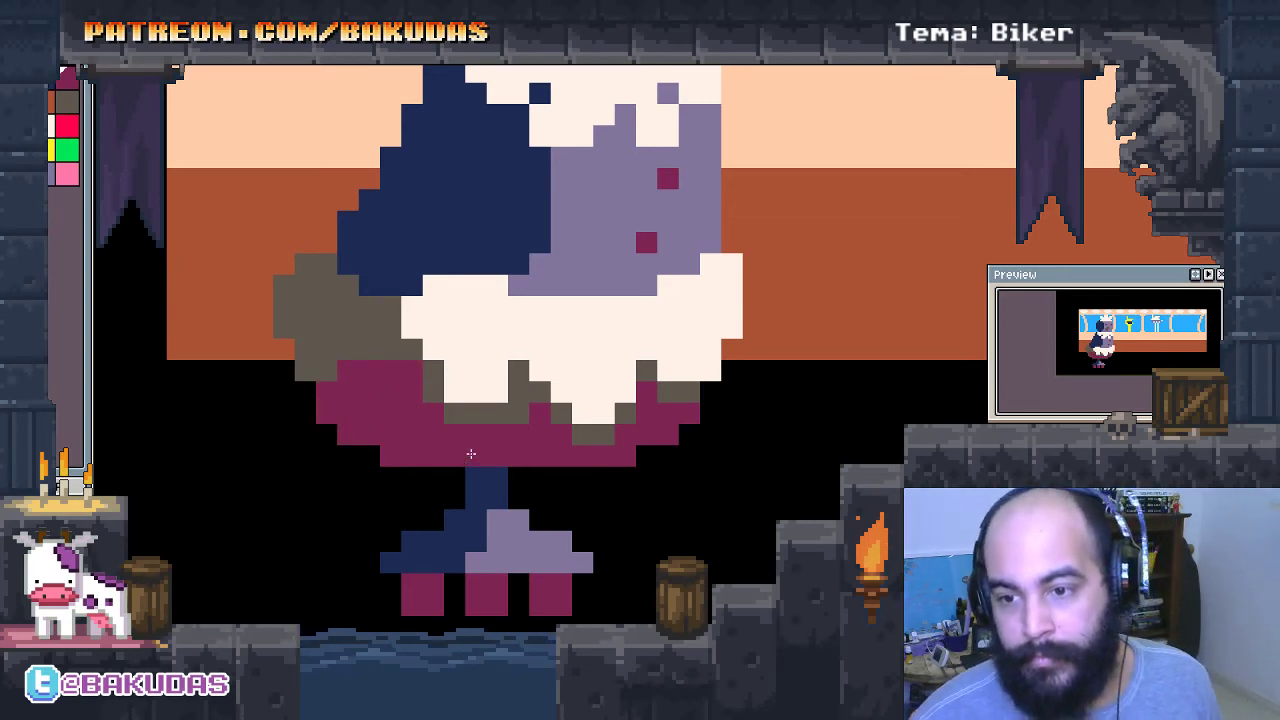
Try magenta touch-ups below the skirt, undoing and redoing them.
key("ctrl+z")
key("ctrl+z")
key("ctrl+z")
key("ctrl+z")
key("ctrl+z")
key("ctrl+z")
key("ctrl+z")
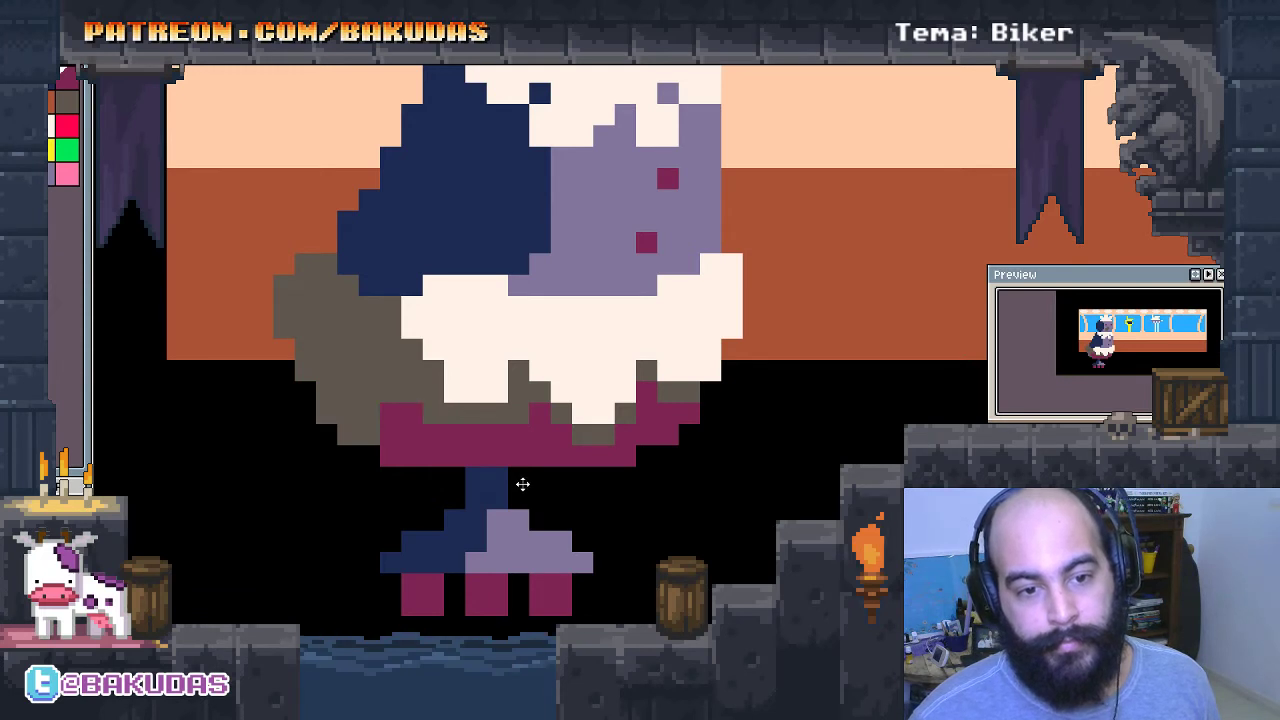
key("ctrl+z")
left_click(522, 484)
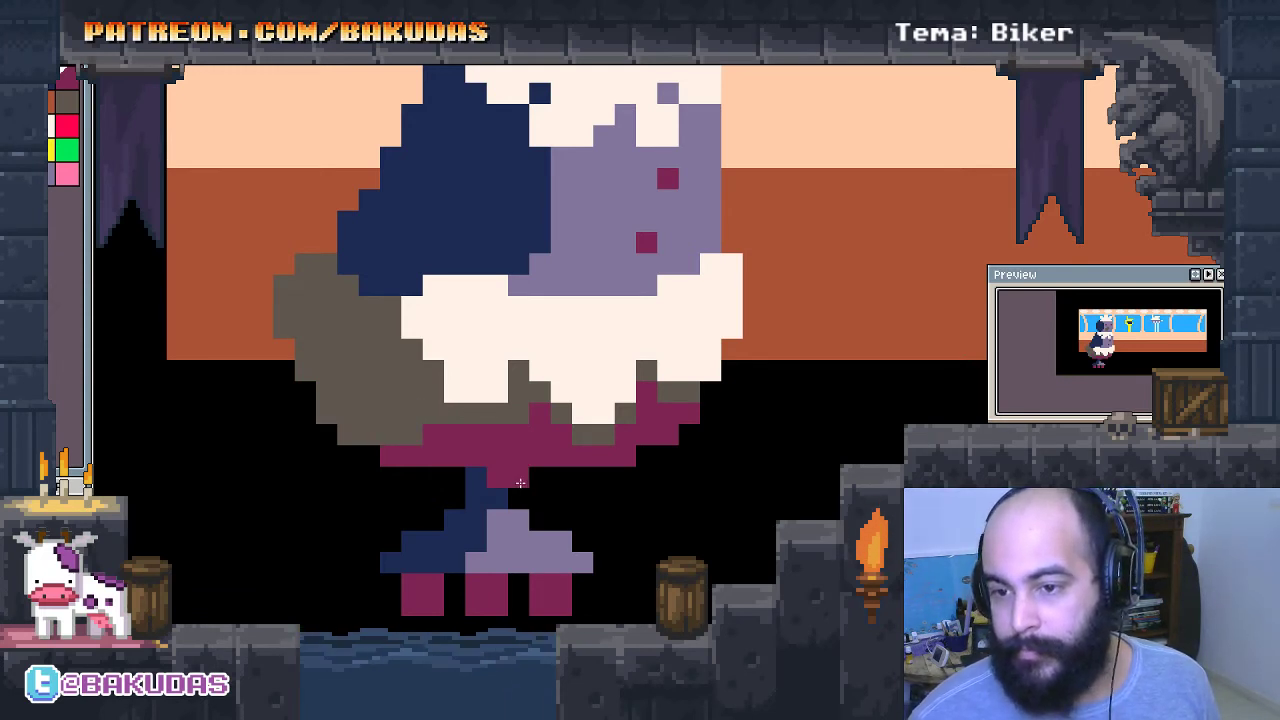
key("ctrl+z")
key("ctrl+y")
key("ctrl+y")
key("ctrl+y")
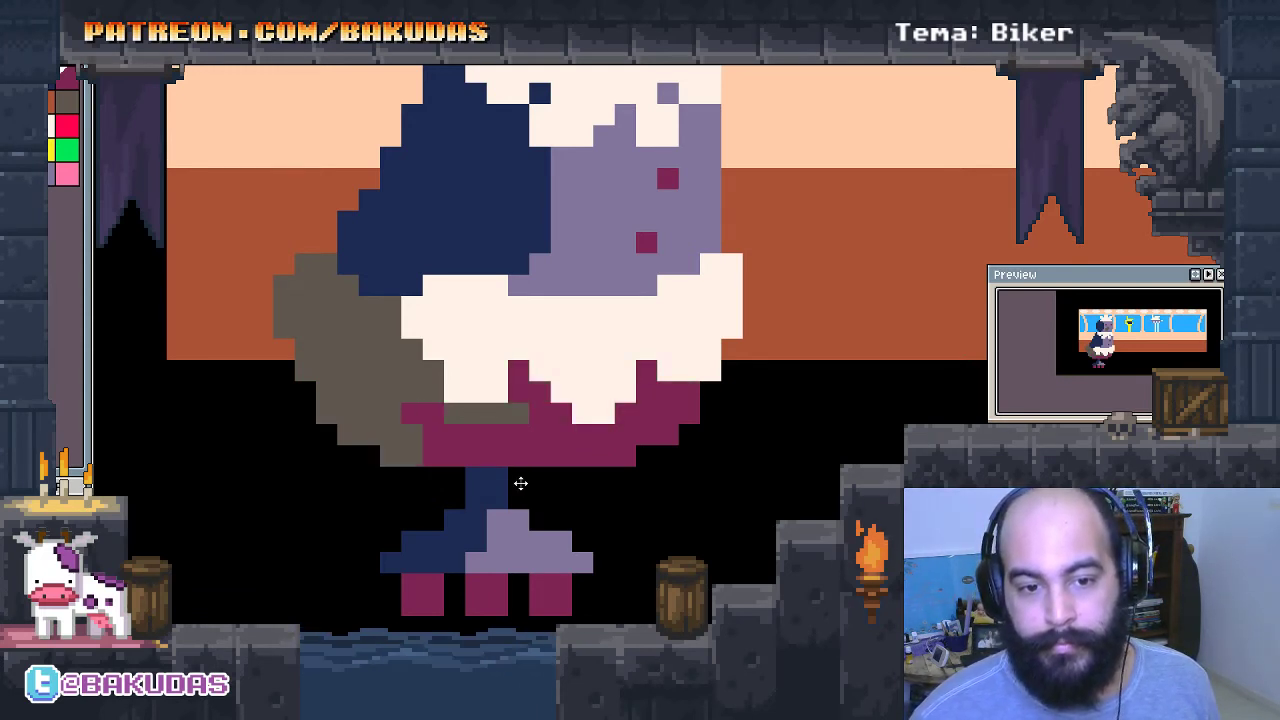
key("ctrl+y")
key("ctrl+y")
key("ctrl+y")
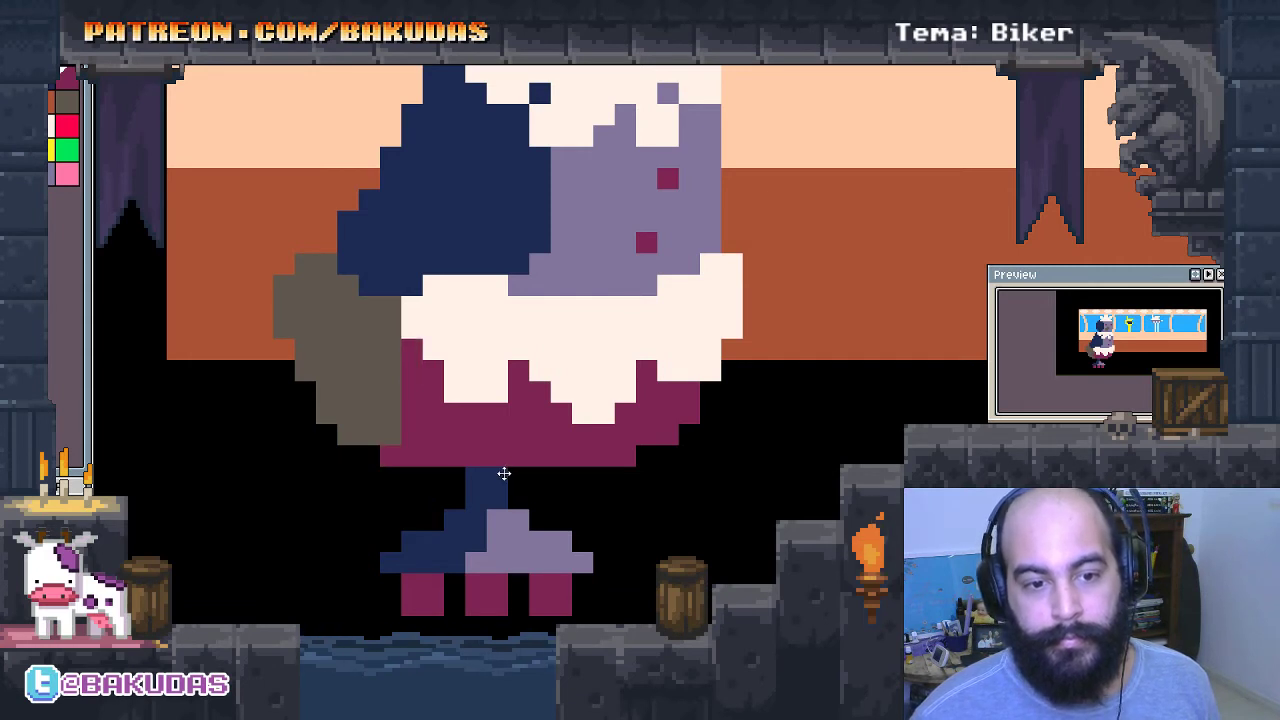
key("ctrl+z")
Pick the mop's grey-brown and reshape the skirt's lower-left edge against the mop.
right_click(386, 434)
left_click_drag(412, 412, 458, 447)
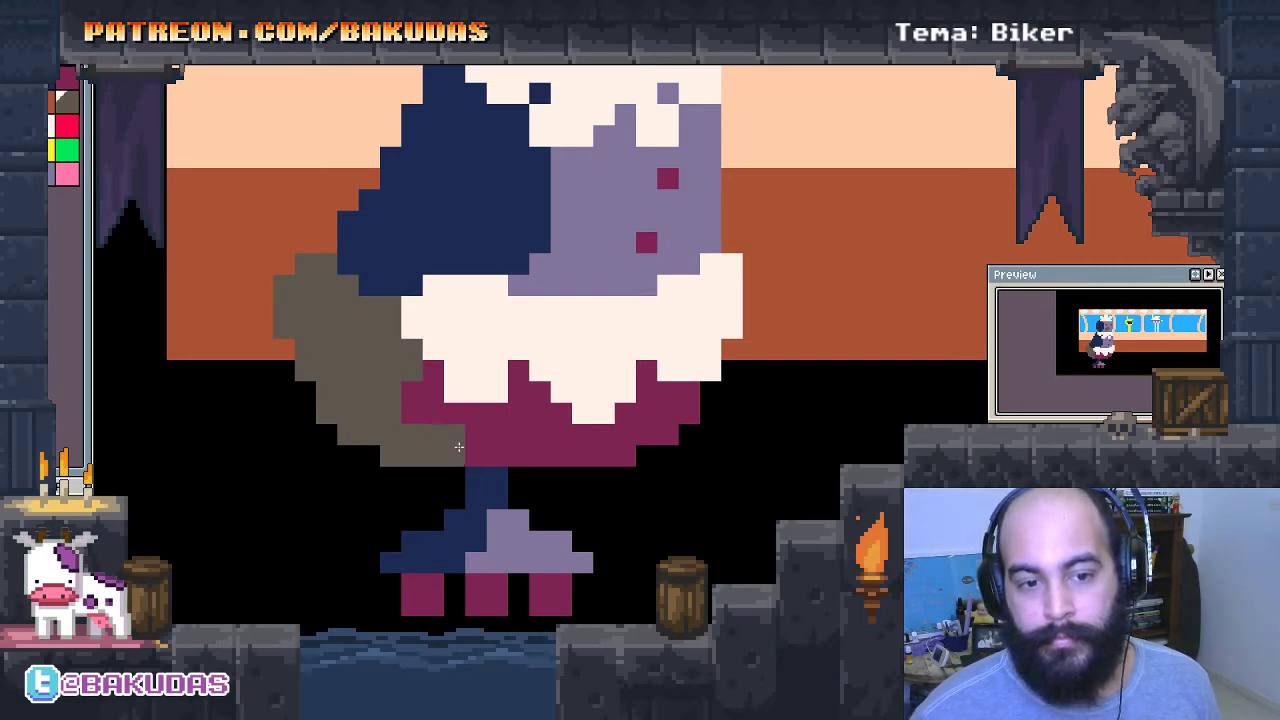
key("ctrl+z")
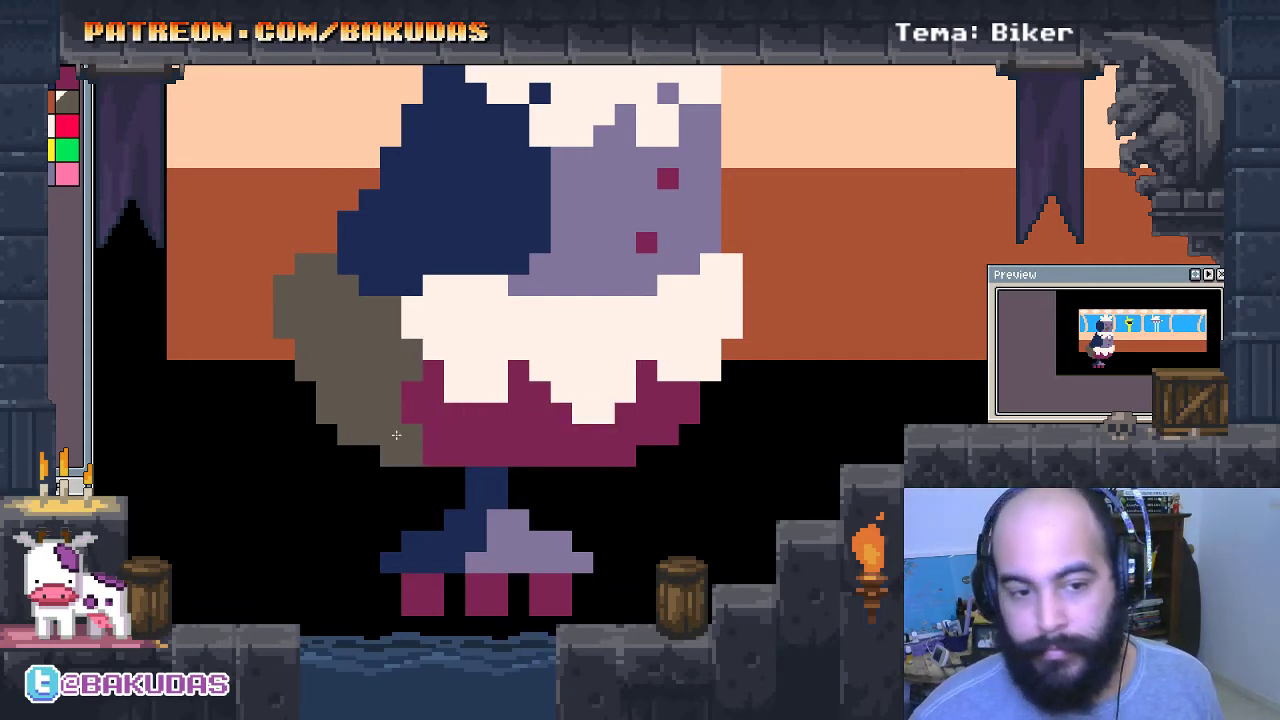
left_click(411, 391)
left_click_drag(432, 372, 428, 398)
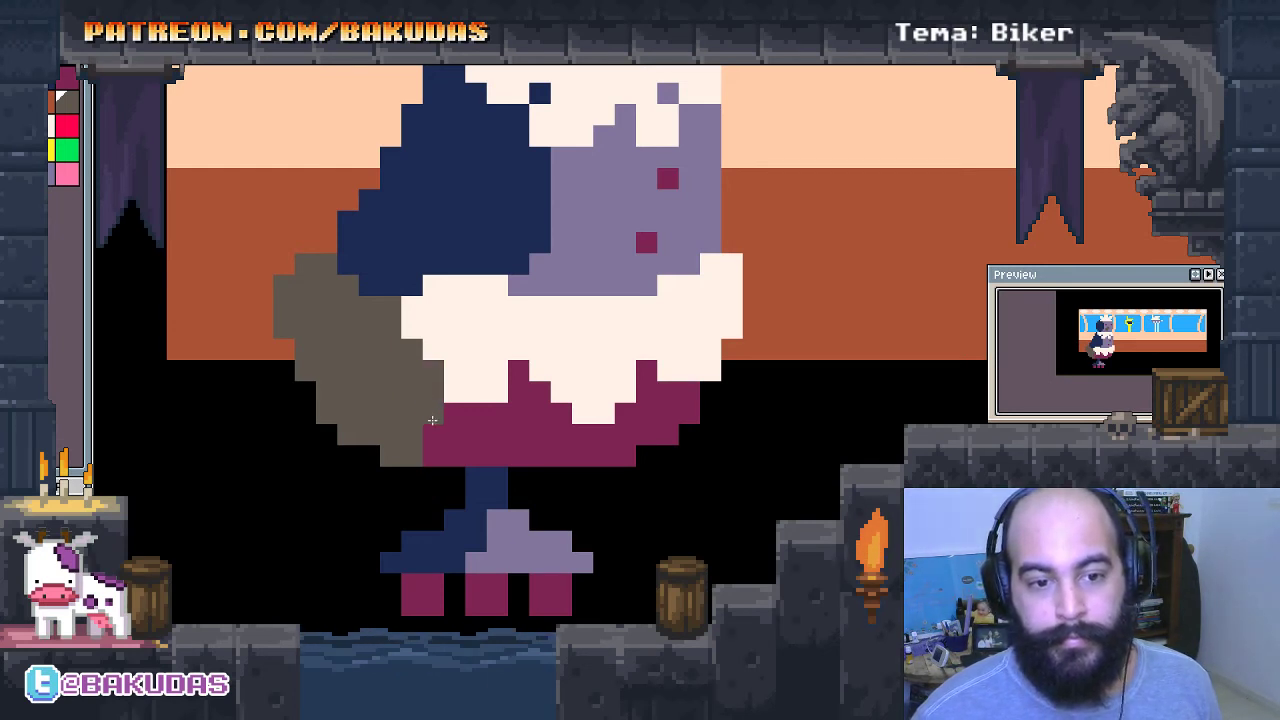
mouse_move(503, 429)
left_mouse_down()
mouse_move(436, 461)
mouse_move(412, 456)
left_mouse_up()
right_click(410, 459)
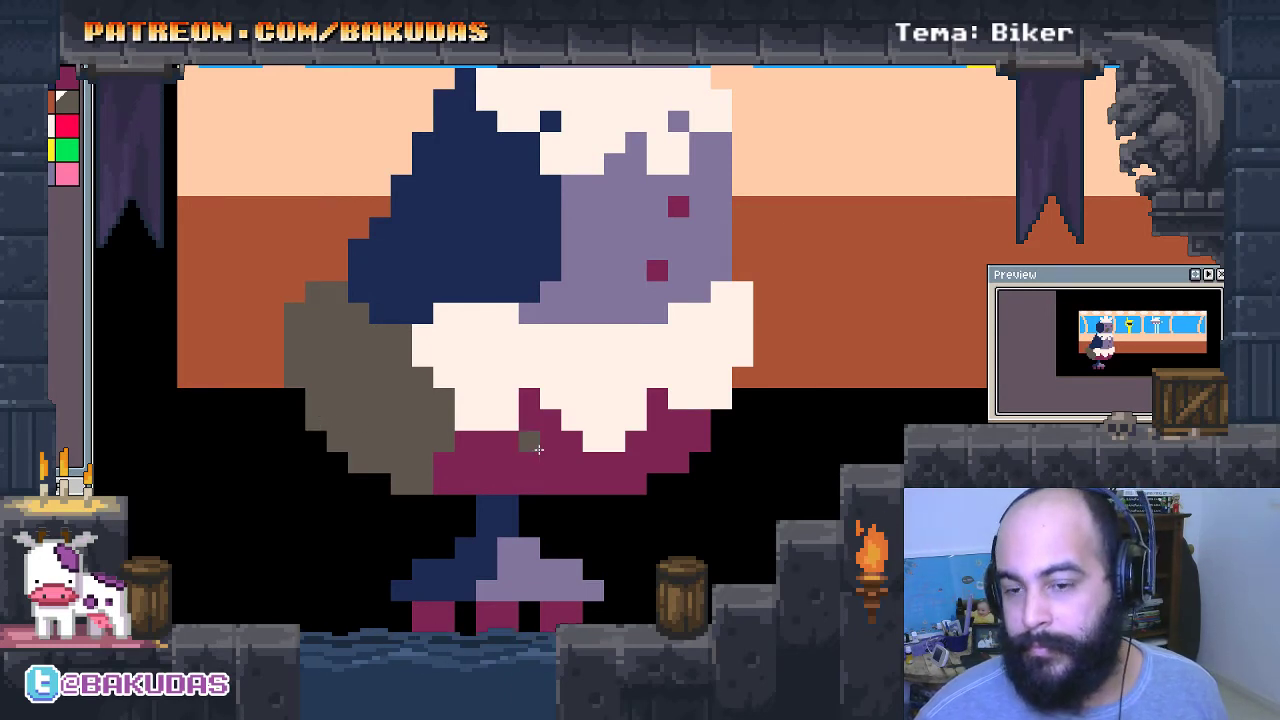
Paint a light-purple patch inside the pigeon's navy wing.
scroll(466, 400, "up", 5)
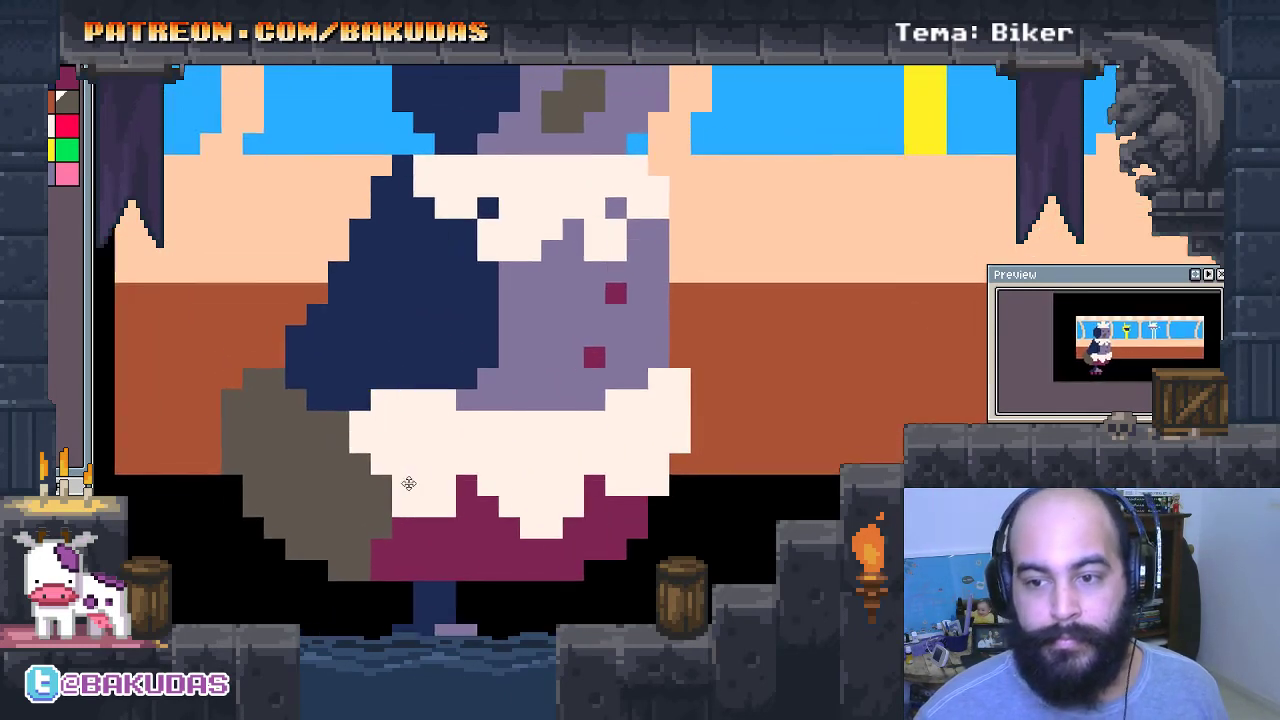
left_click_drag(434, 493, 519, 500)
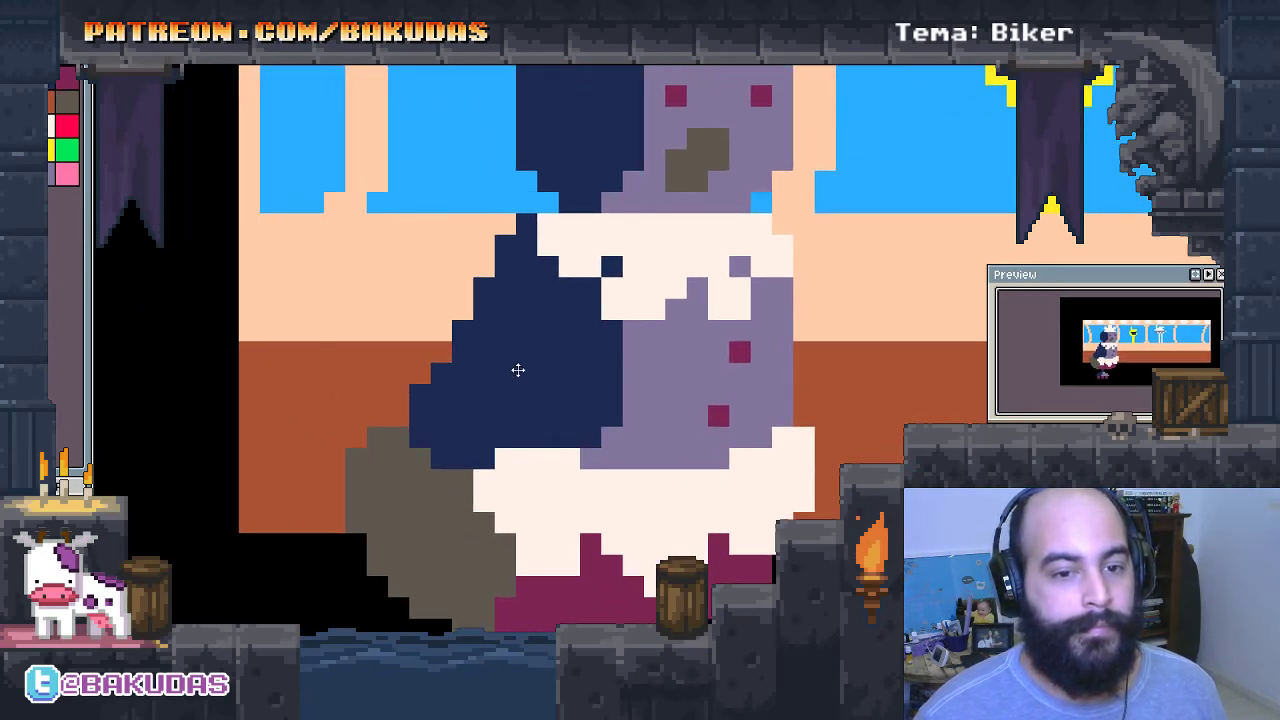
left_click_drag(518, 370, 522, 344)
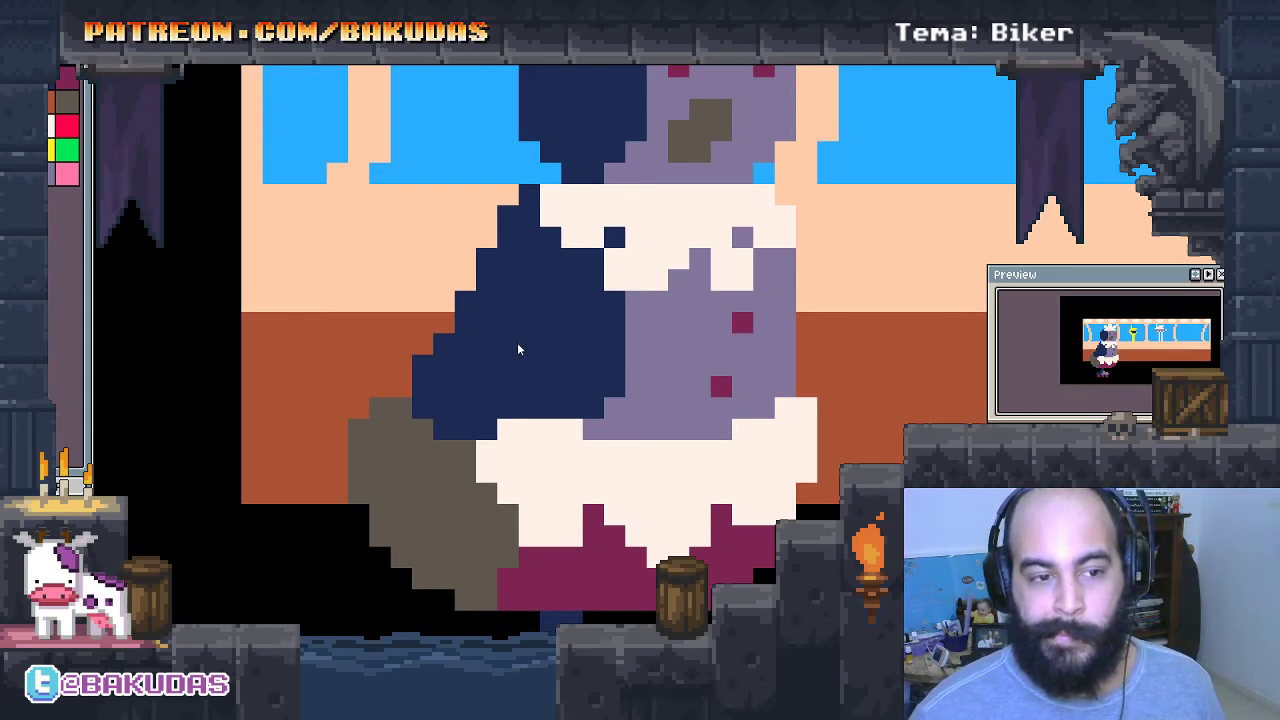
left_click_drag(520, 344, 530, 320)
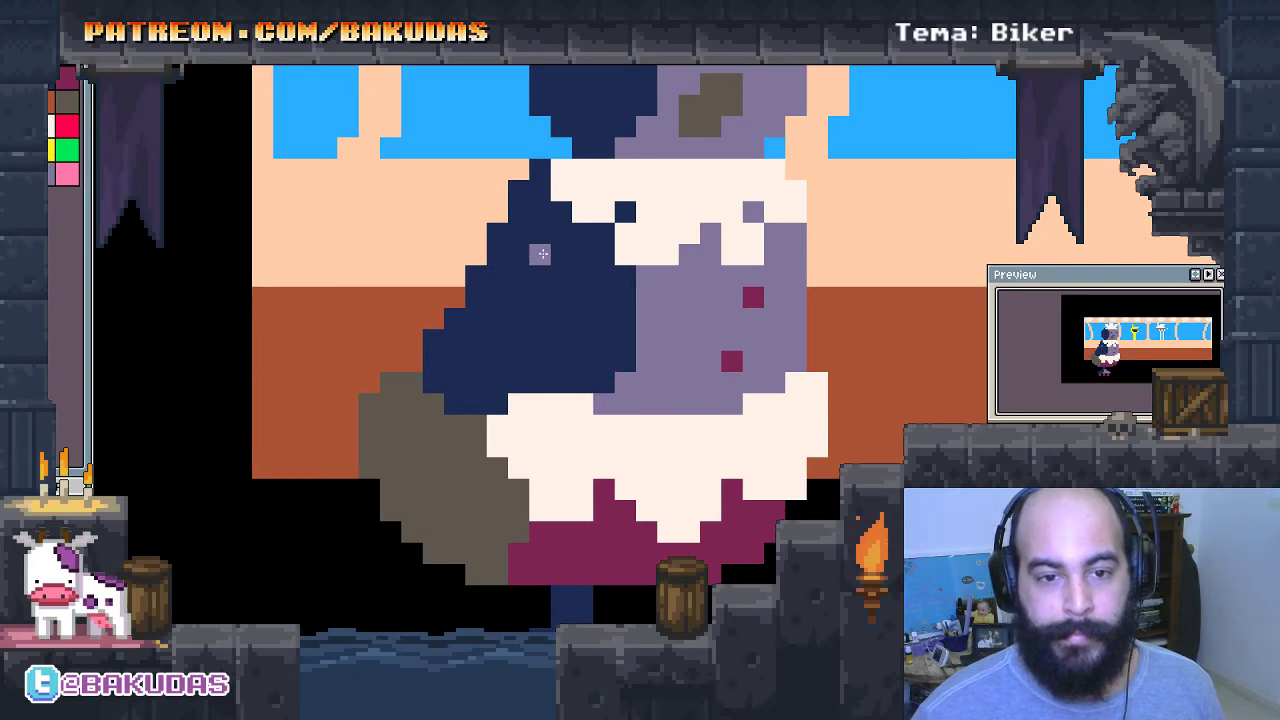
mouse_move(532, 262)
left_mouse_down()
mouse_move(516, 318)
mouse_move(559, 317)
mouse_move(540, 340)
mouse_move(580, 362)
mouse_move(576, 341)
left_mouse_up()
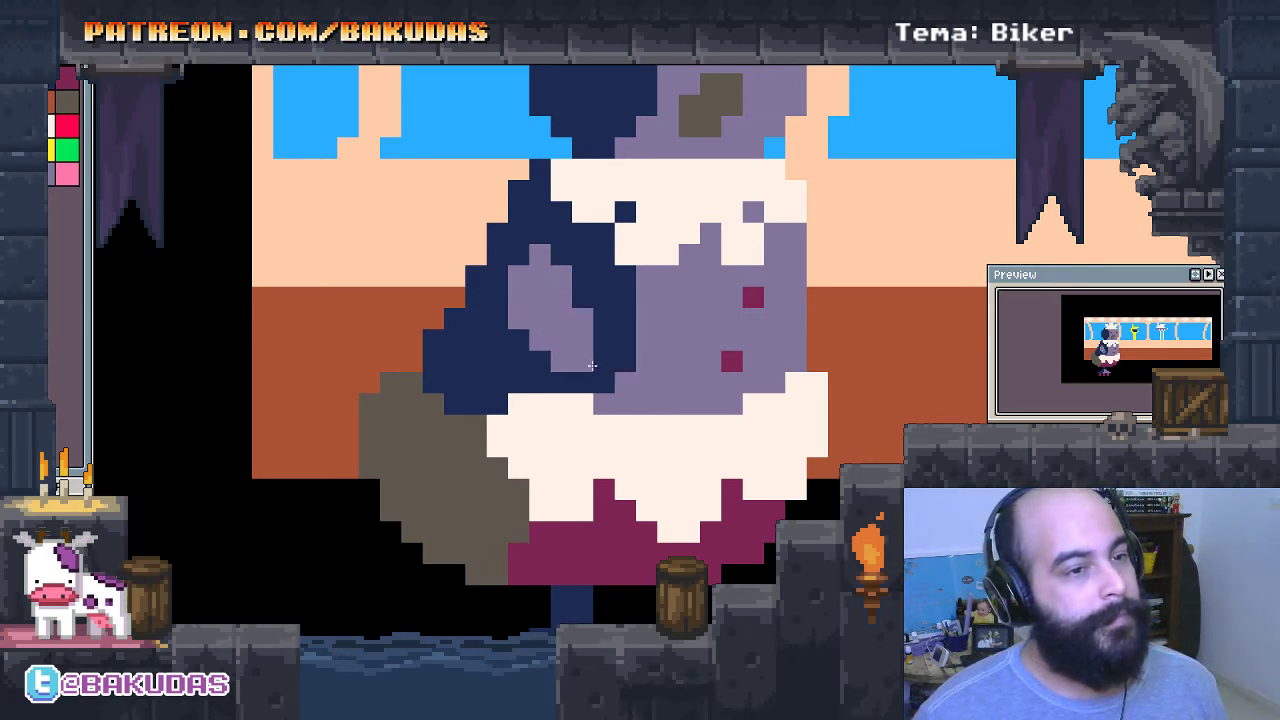
Zoom in and paint a row of light grey across the body.
scroll(656, 322, "up", 1)
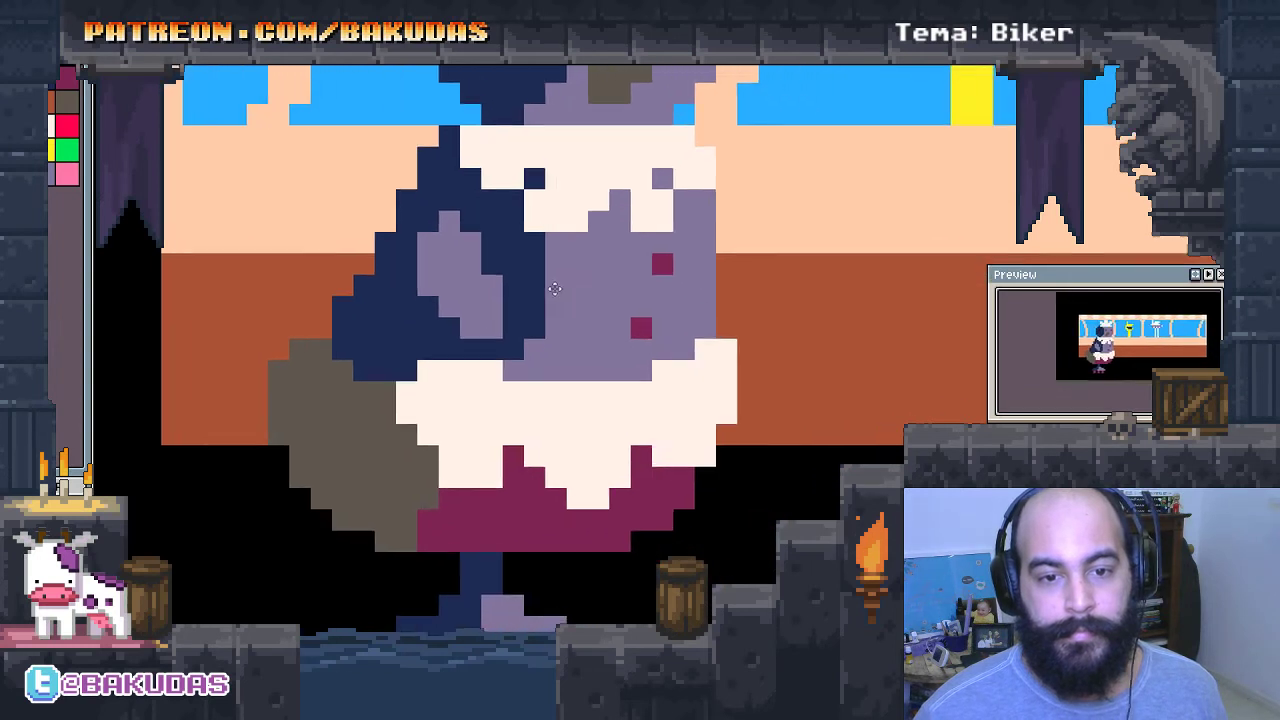
scroll(531, 294, "up", 1)
scroll(443, 300, "up", 1)
scroll(456, 337, "up", 1)
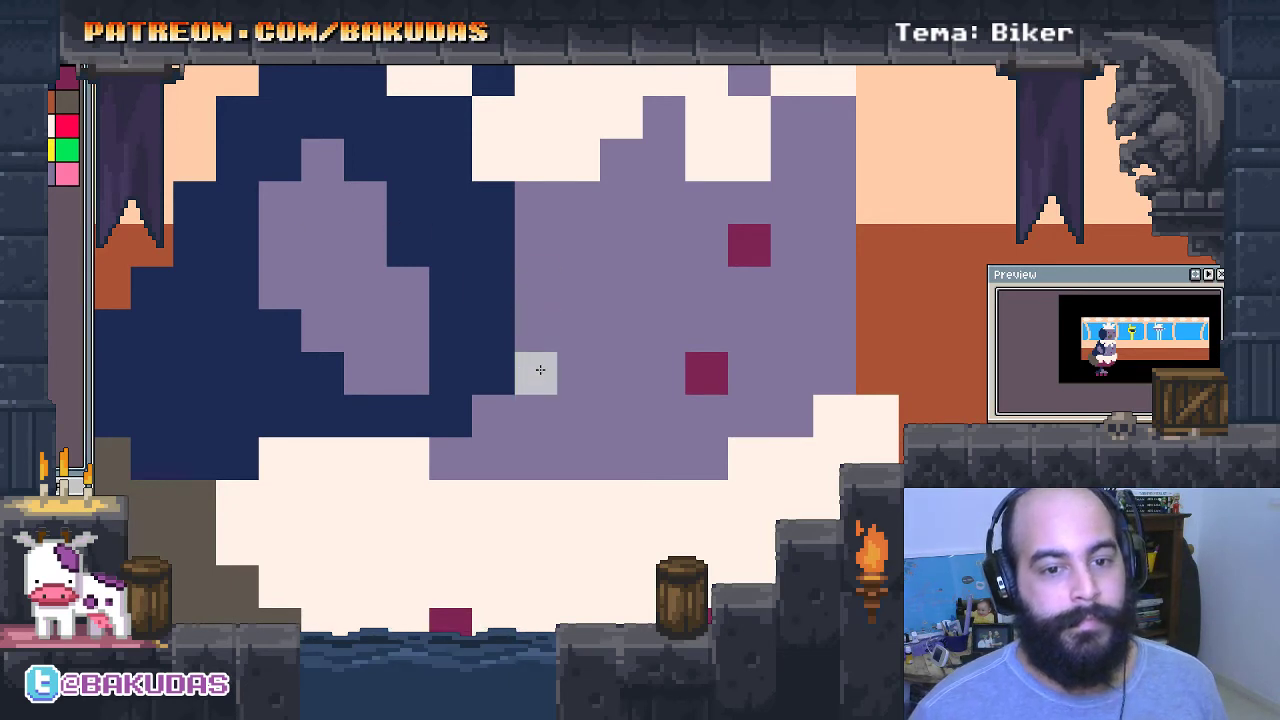
left_click_drag(485, 295, 615, 294)
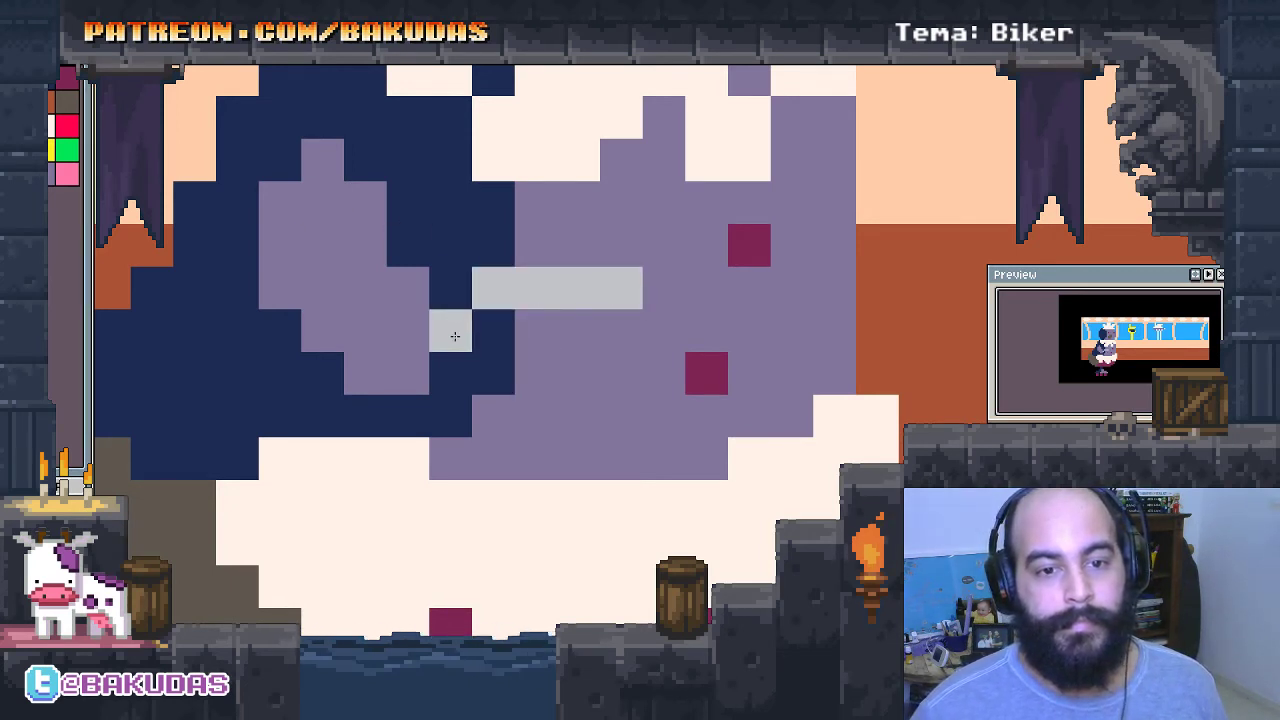
Extend the light grey over more rows and turn the purple wing cells light grey.
mouse_move(454, 336)
left_mouse_down()
mouse_move(508, 331)
mouse_move(563, 383)
mouse_move(628, 340)
left_mouse_up()
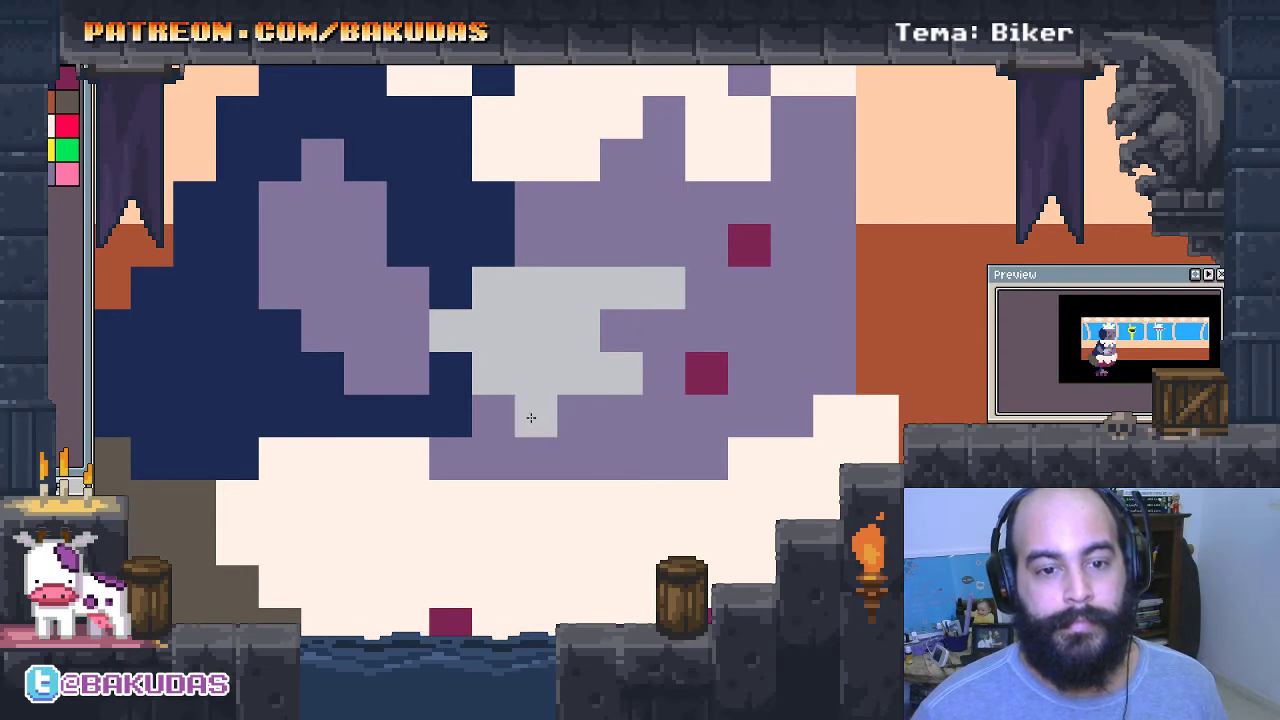
mouse_move(450, 372)
left_mouse_down()
mouse_move(463, 400)
mouse_move(411, 402)
left_mouse_up()
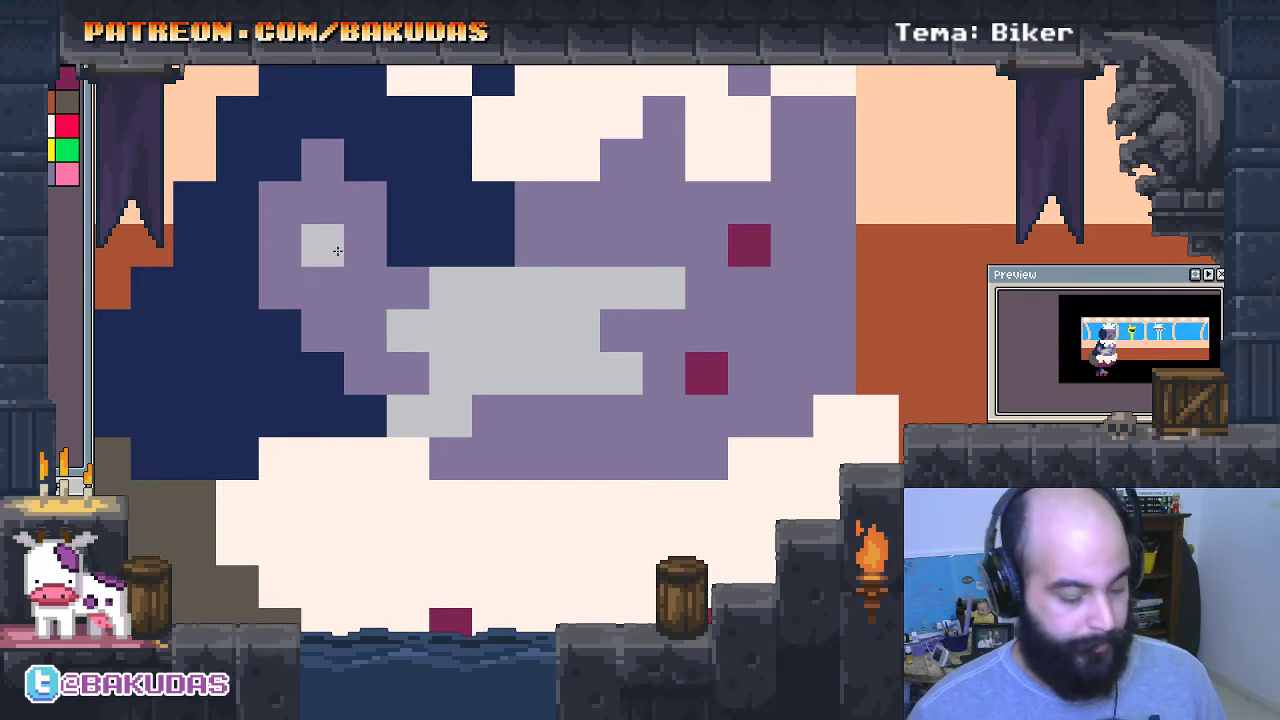
left_click(367, 317)
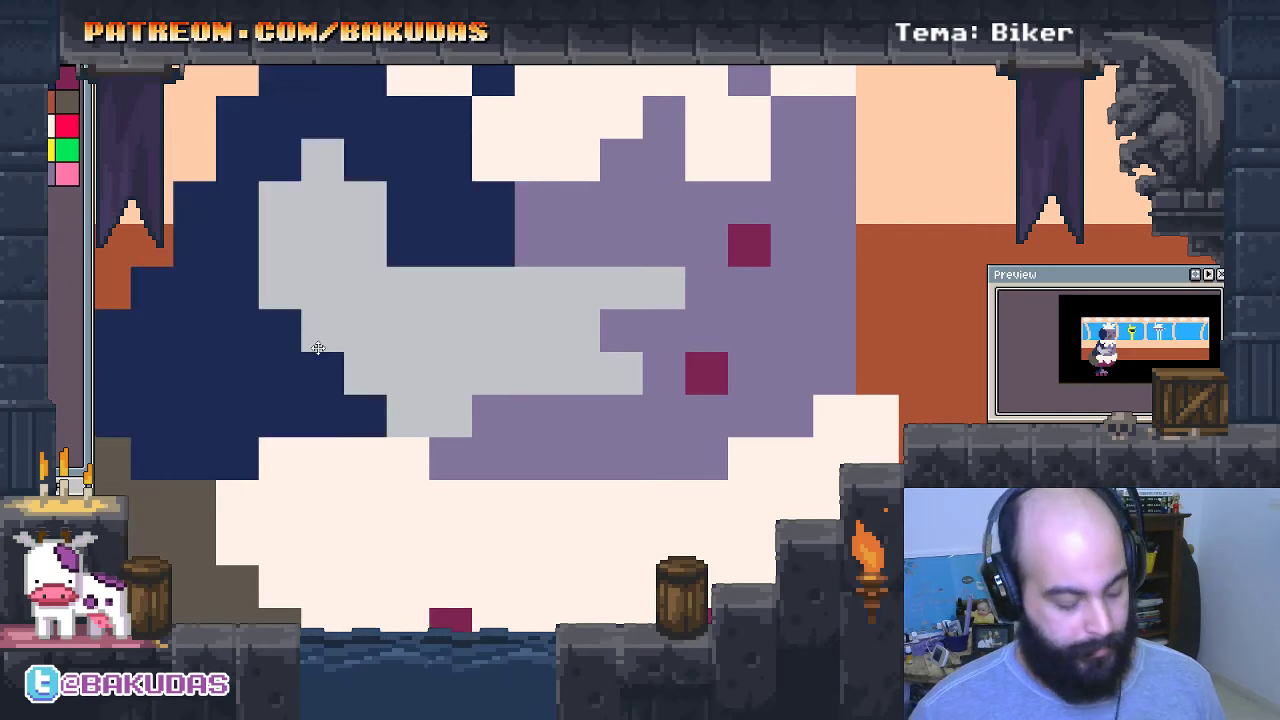
key("ctrl+z")
left_click(279, 331)
left_click(322, 373)
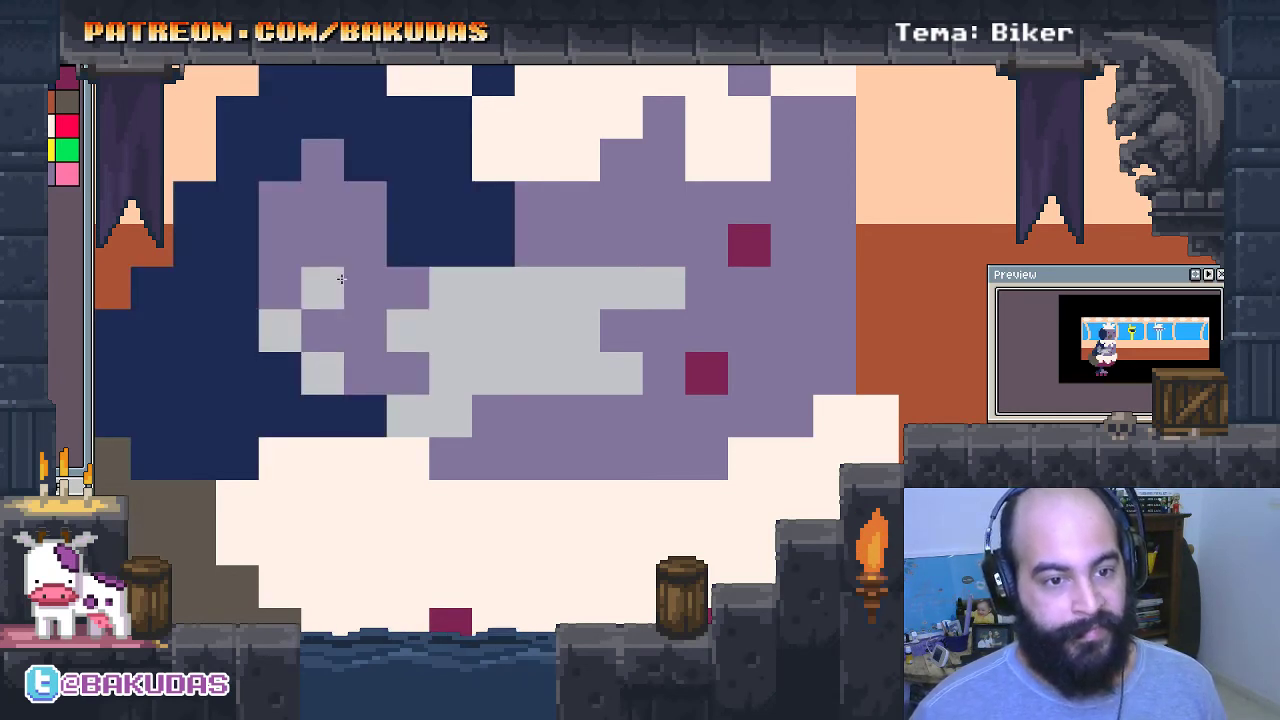
left_click(346, 262)
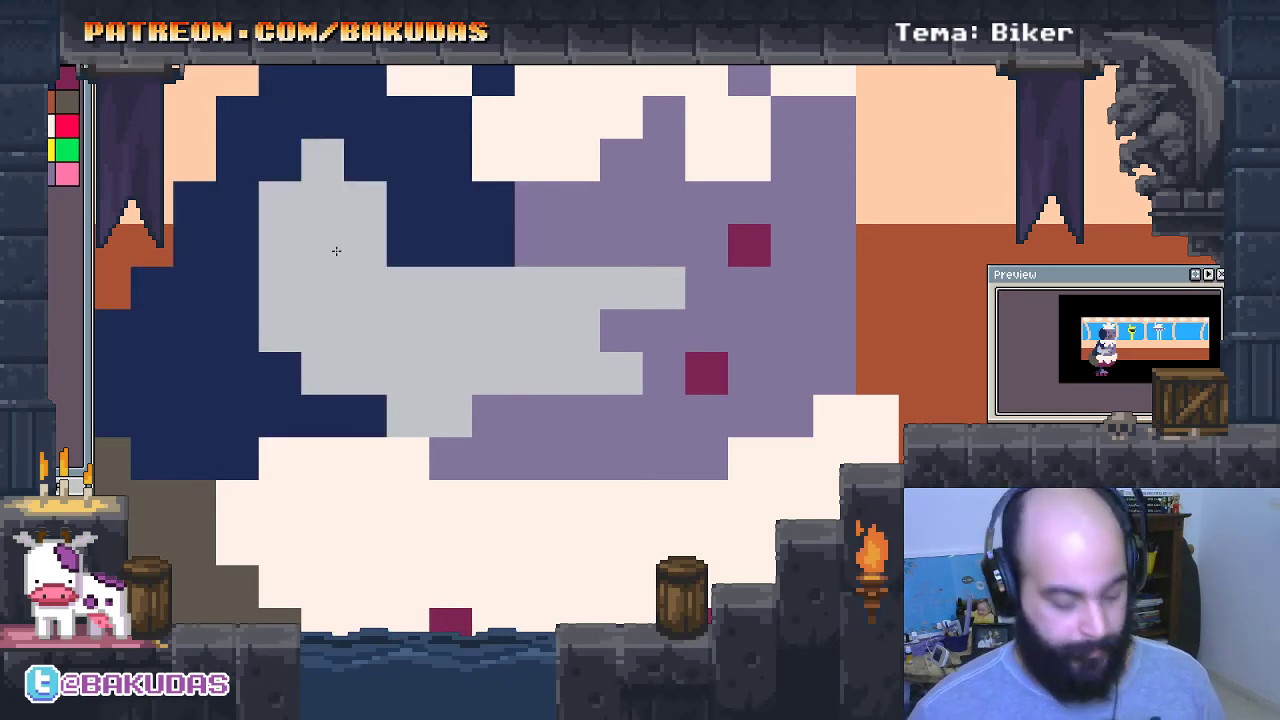
Paint the remaining navy cells light grey and extend the lower grey row rightward.
left_click(262, 290)
left_click(255, 241)
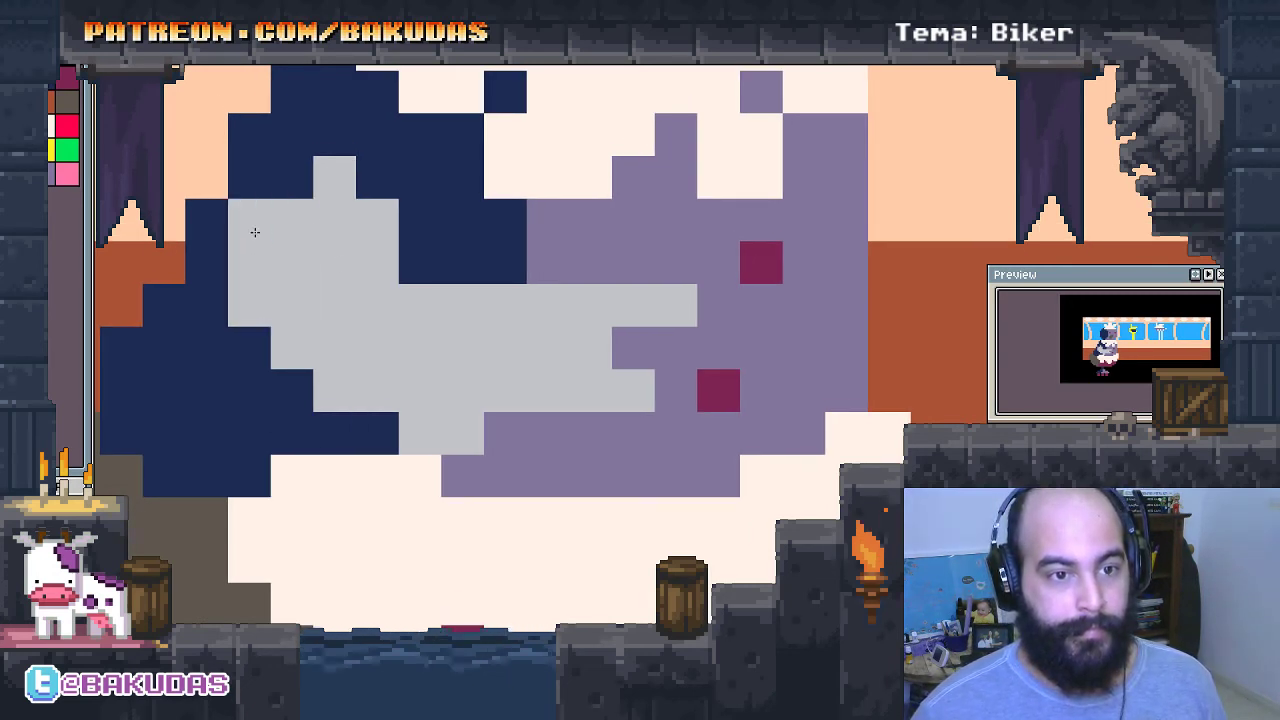
left_click(280, 186)
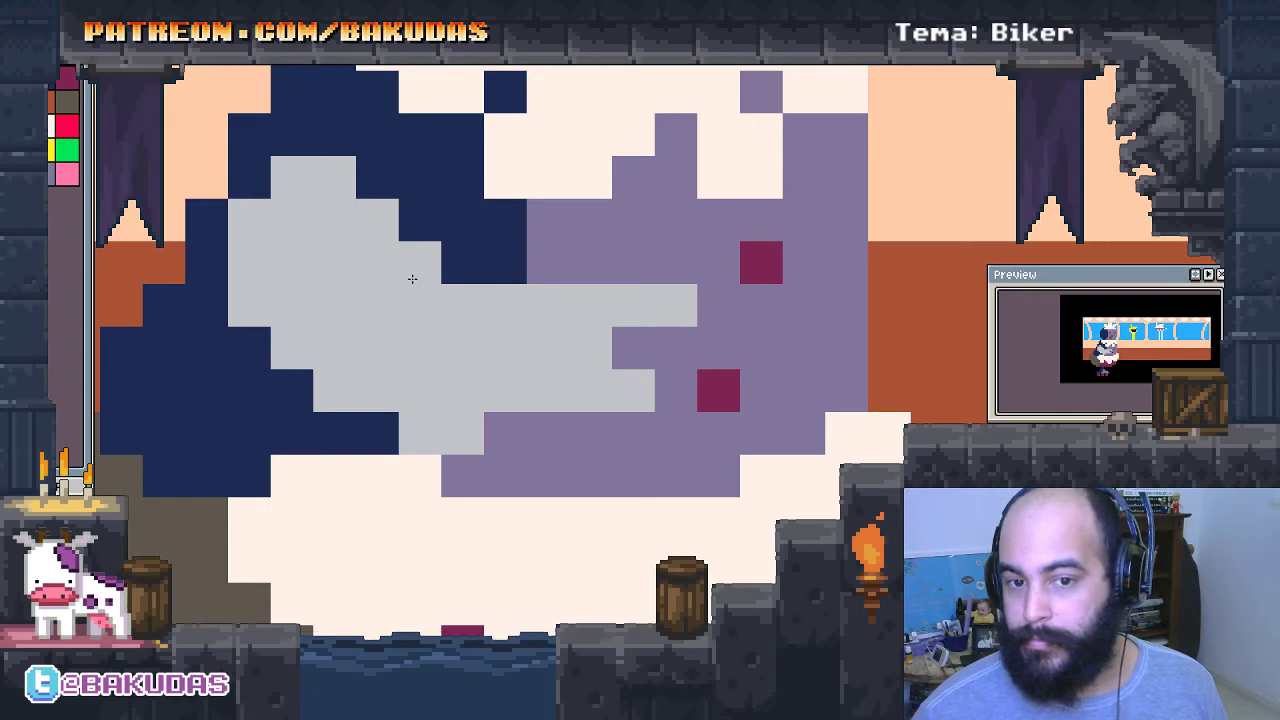
mouse_move(514, 428)
left_mouse_down()
mouse_move(631, 420)
mouse_move(662, 398)
left_mouse_up()
Paint scattered lavender pixels back into the light grey patch for shading.
left_click(690, 443)
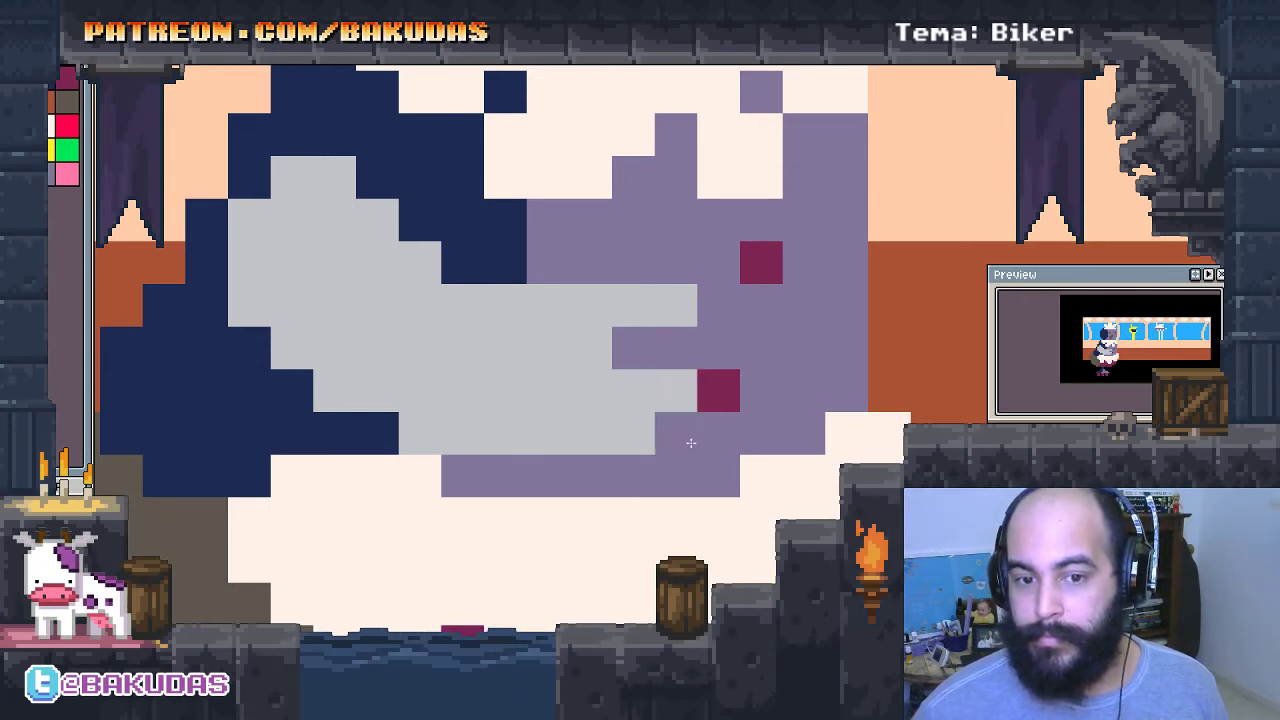
mouse_move(754, 433)
left_mouse_down()
mouse_move(737, 459)
mouse_move(754, 456)
left_mouse_up()
left_click(400, 443)
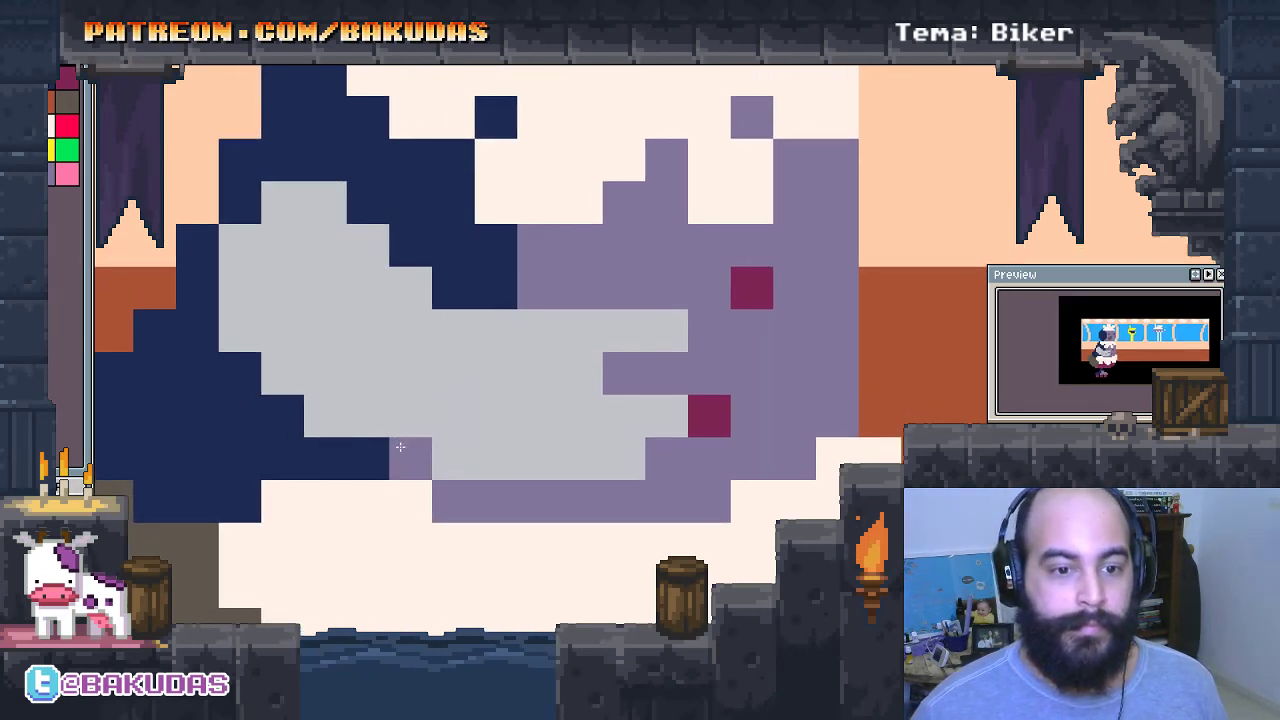
left_click(453, 373)
left_click(410, 373)
left_click(453, 330)
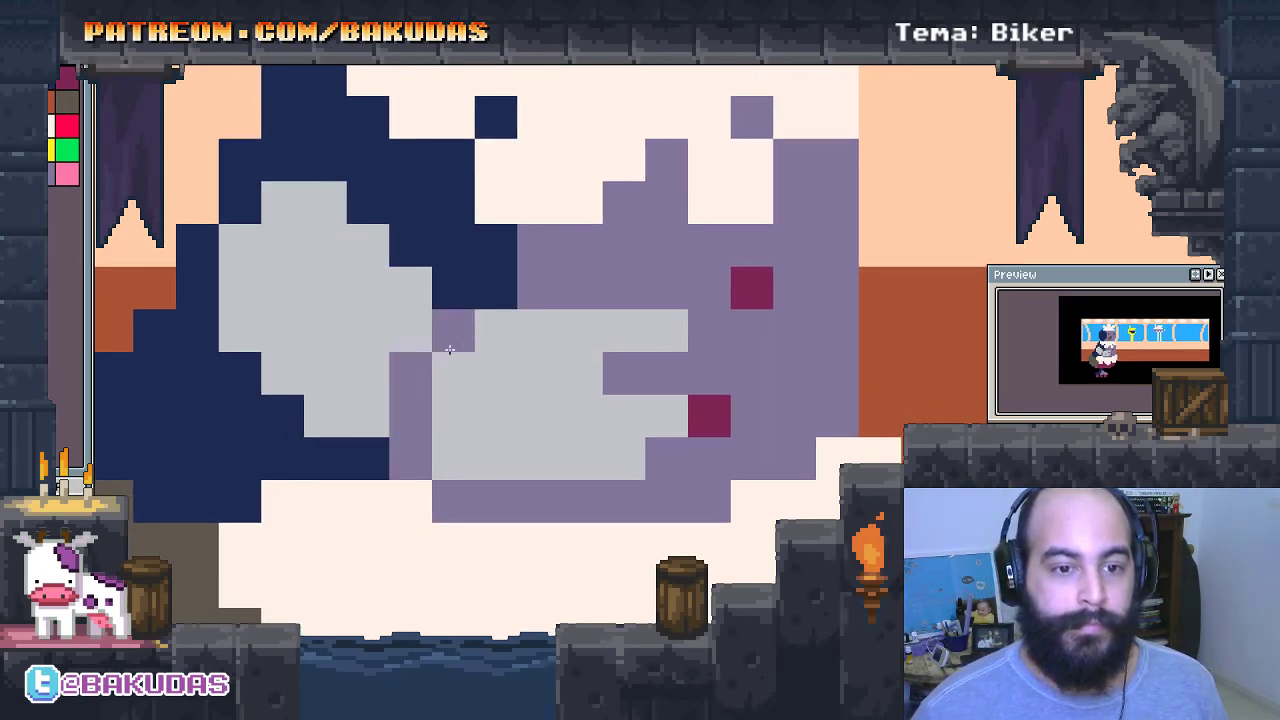
left_click(453, 373)
left_click(385, 414)
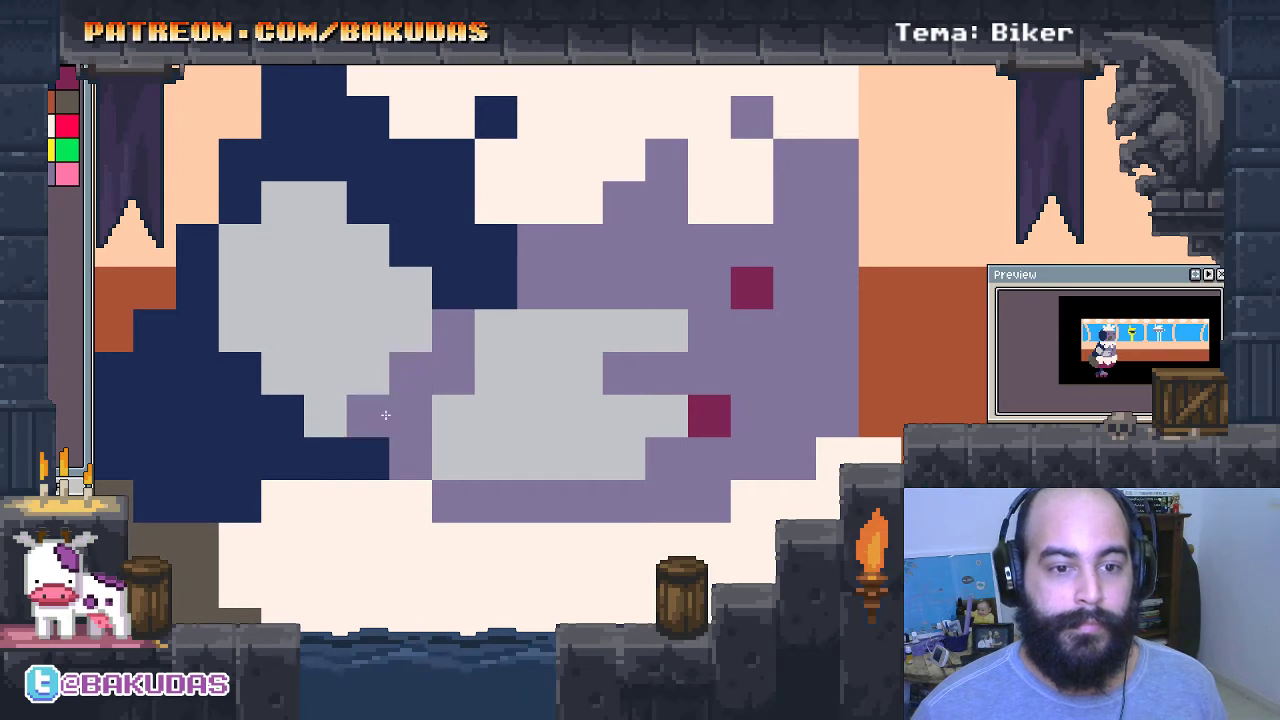
left_click(488, 332)
left_click_drag(548, 383, 427, 400)
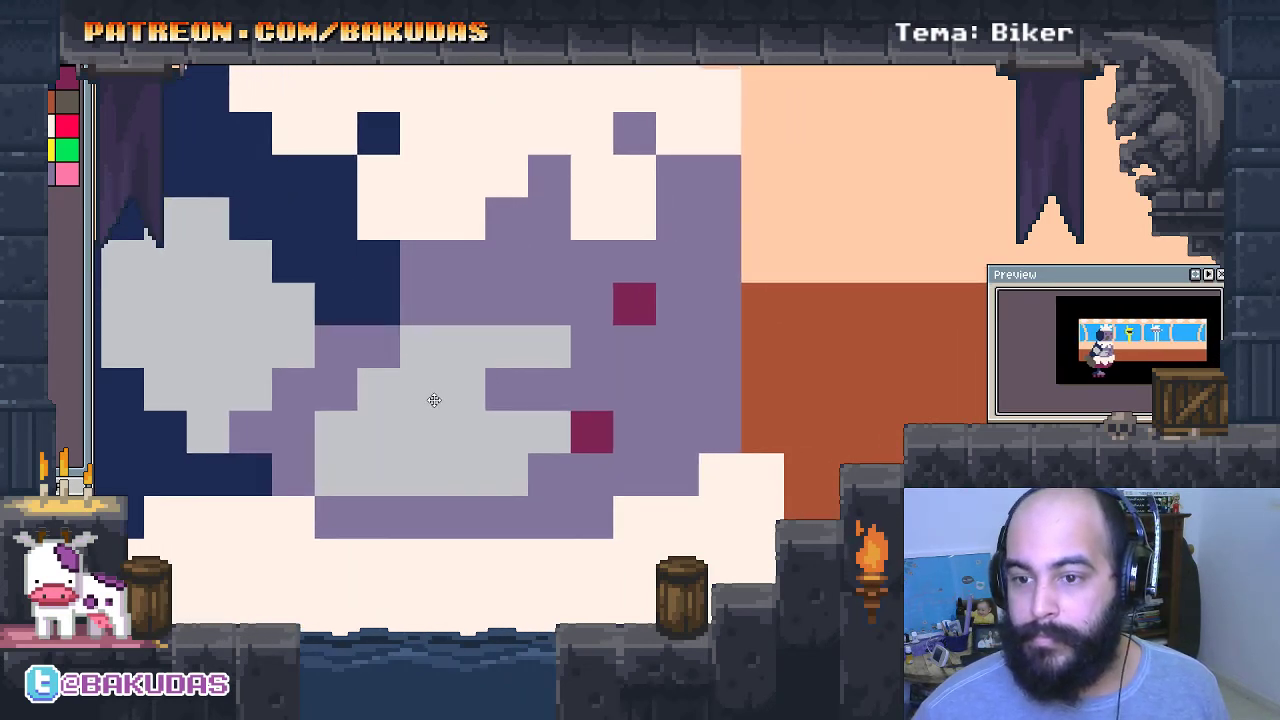
left_click(419, 434)
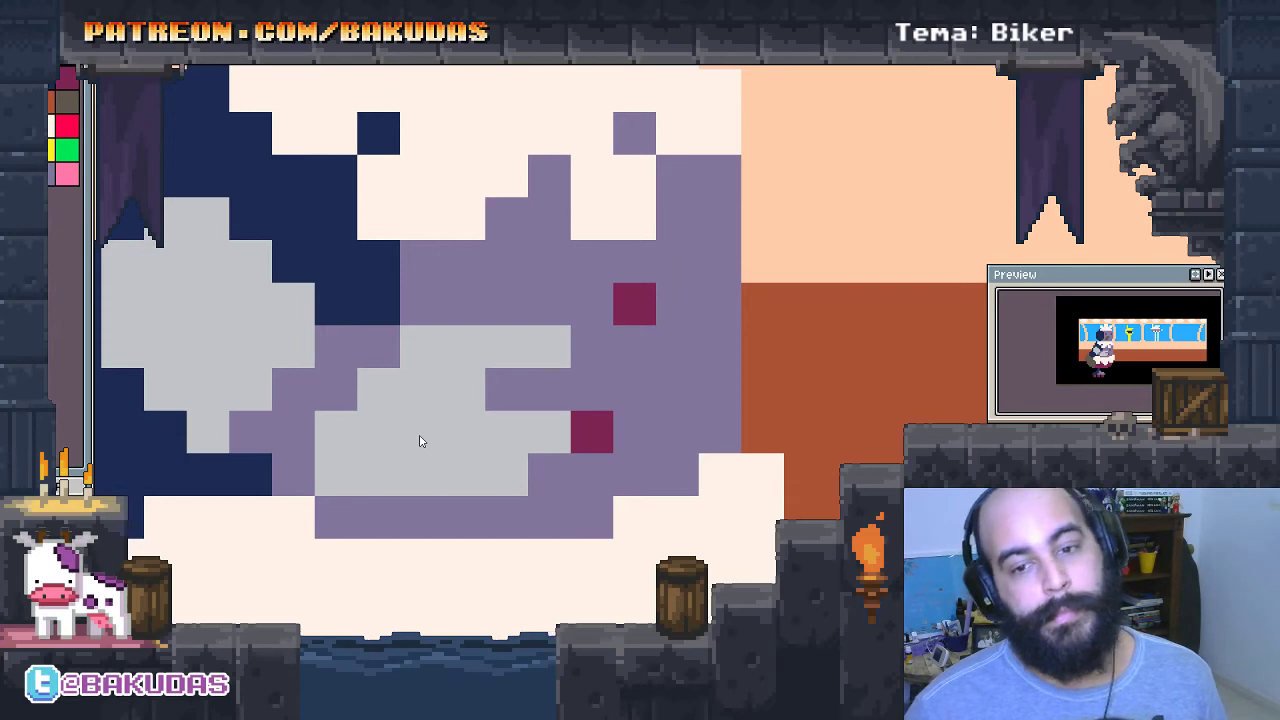
scroll(420, 442, "down", 1)
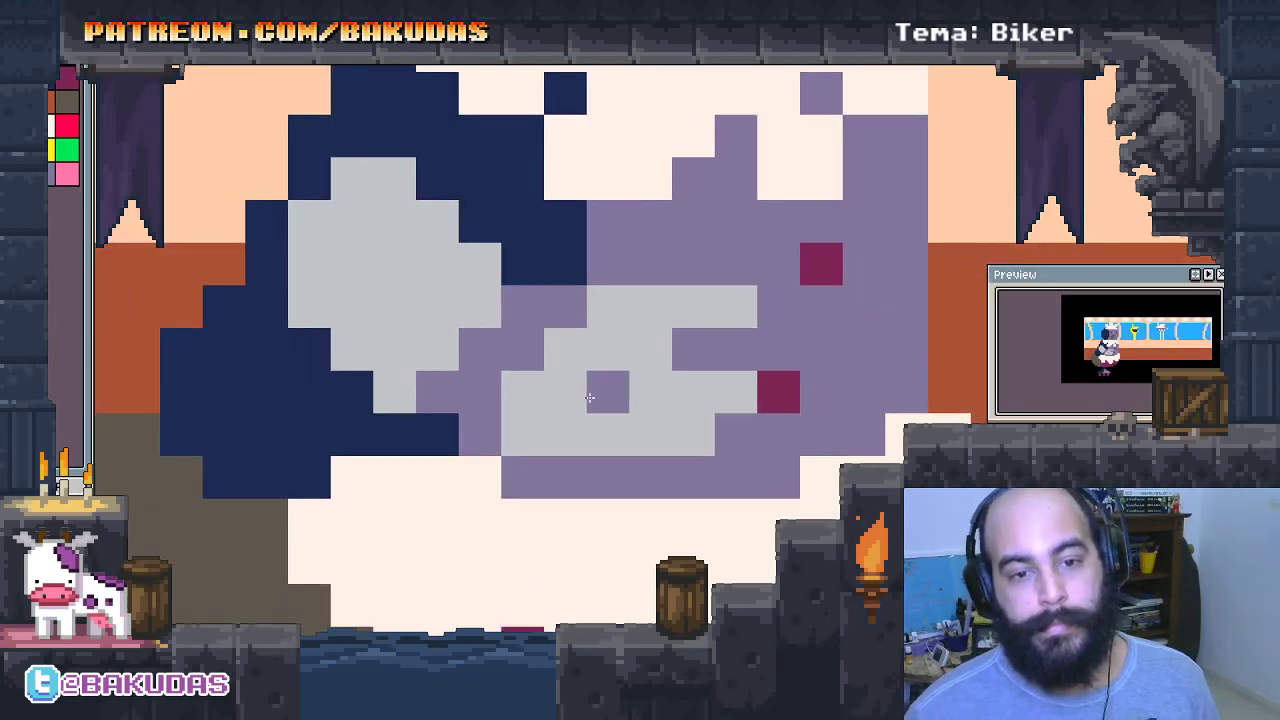
scroll(588, 398, "down", 2)
scroll(609, 397, "up", 2)
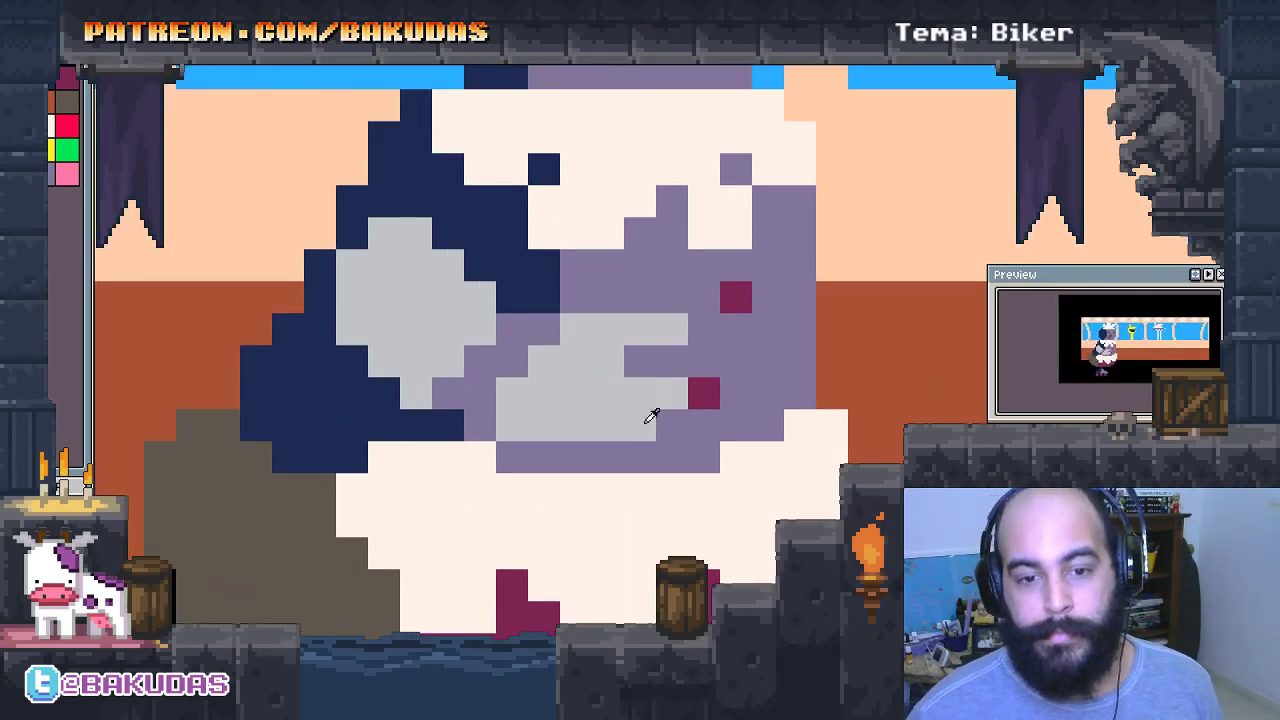
Undo a stray purple stroke and turn the cells beside the arm light grey.
mouse_move(663, 445)
left_mouse_down()
mouse_move(565, 425)
mouse_move(519, 435)
left_mouse_up()
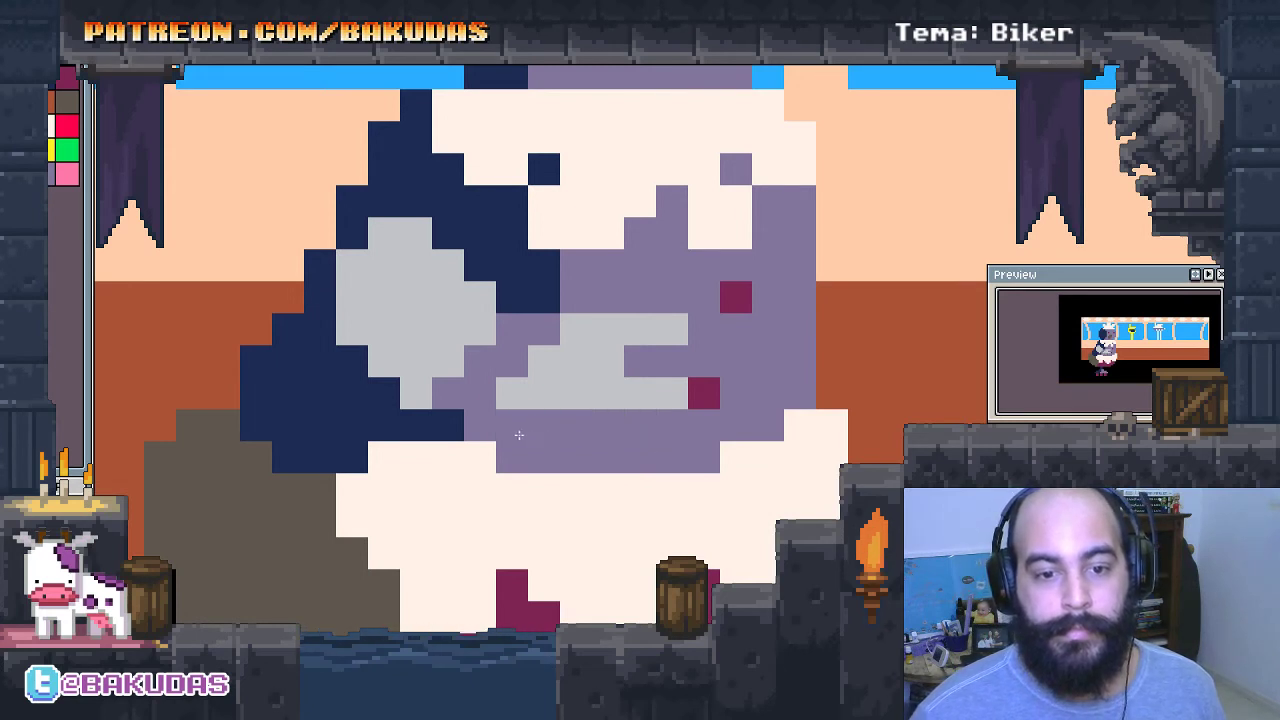
key("ctrl+z")
key("ctrl+z")
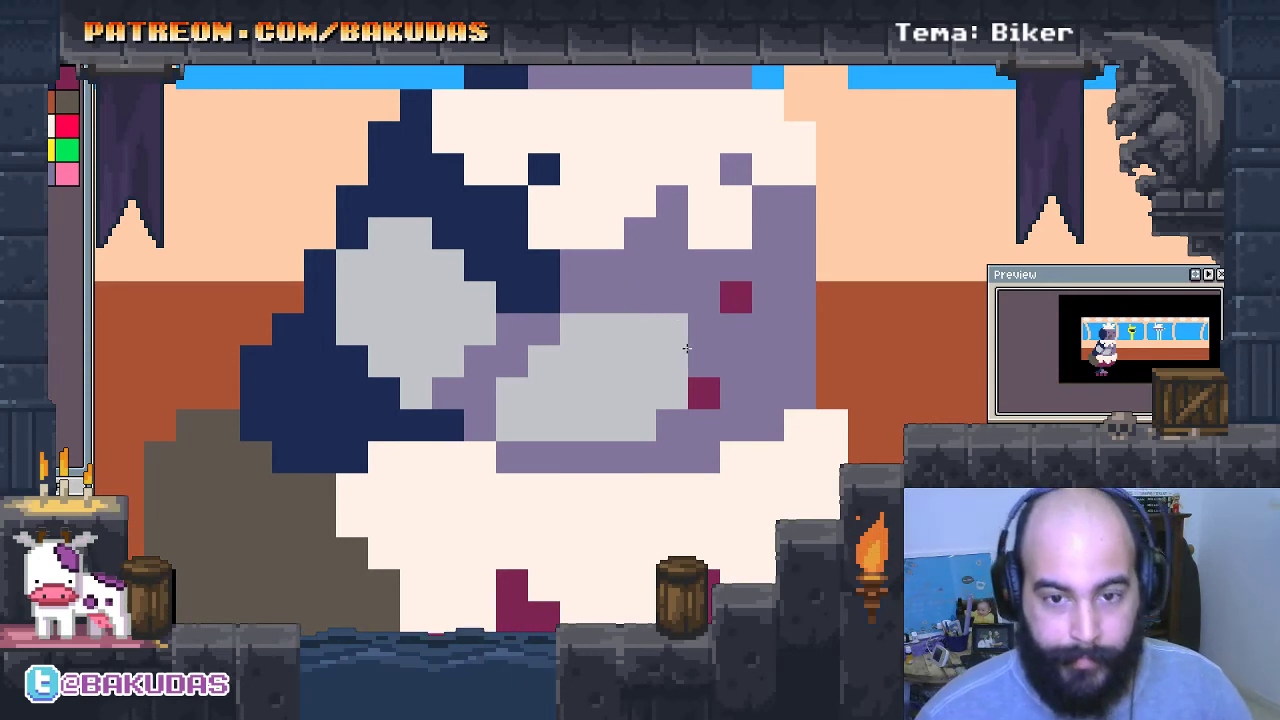
left_click_drag(700, 328, 696, 335)
left_click(640, 296)
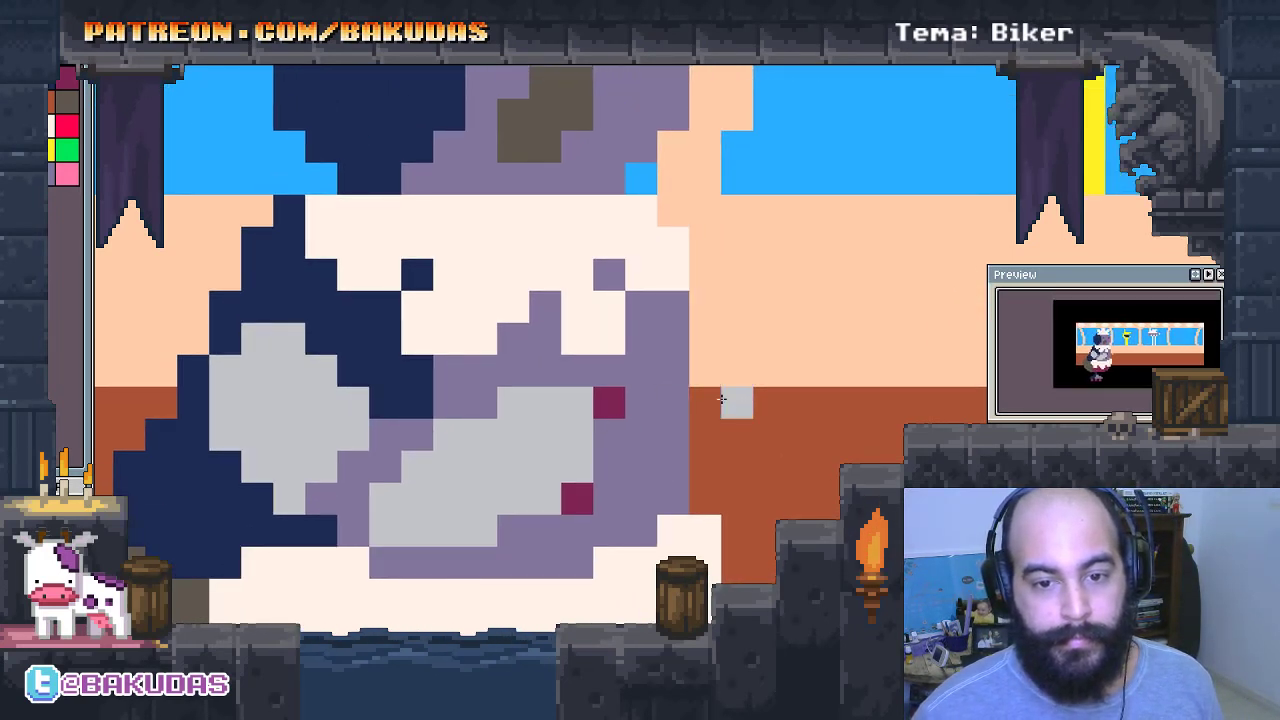
Extend the light grey hand past the body on the right, then zoom out.
mouse_move(724, 400)
left_mouse_down()
mouse_move(704, 368)
mouse_move(705, 460)
left_mouse_up()
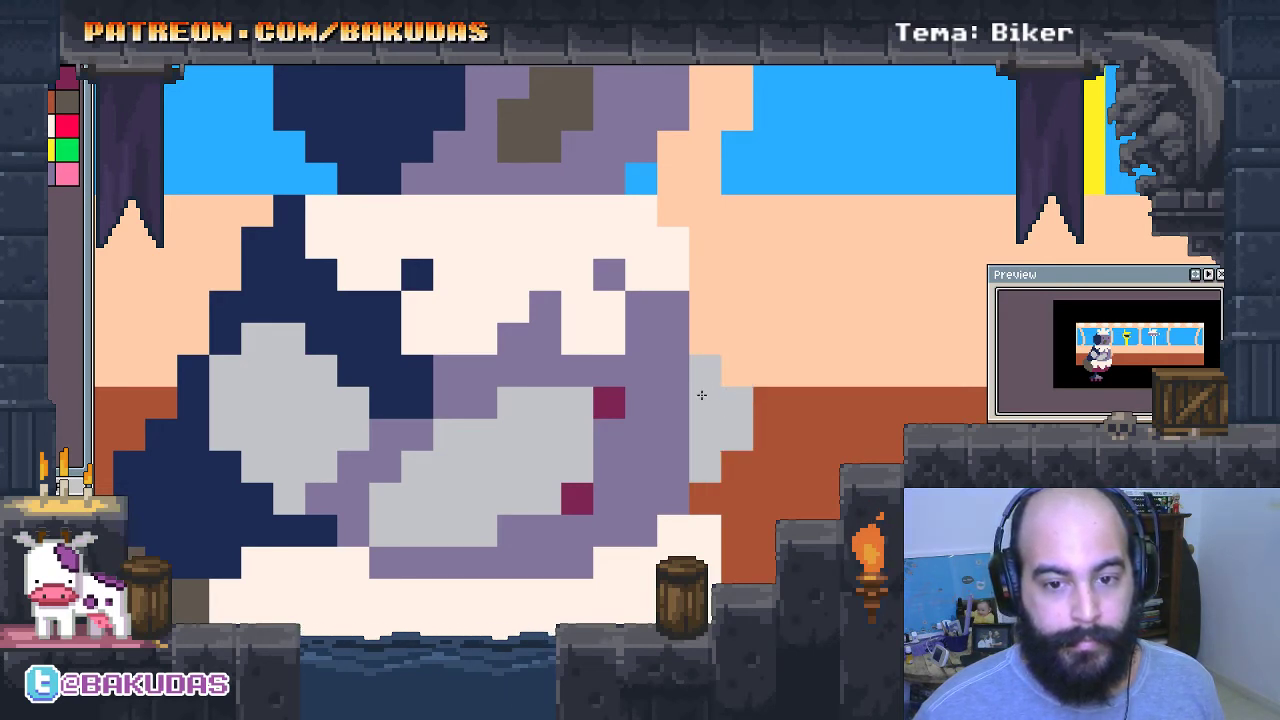
mouse_move(701, 395)
left_mouse_down()
mouse_move(672, 402)
mouse_move(674, 436)
mouse_move(683, 382)
left_mouse_up()
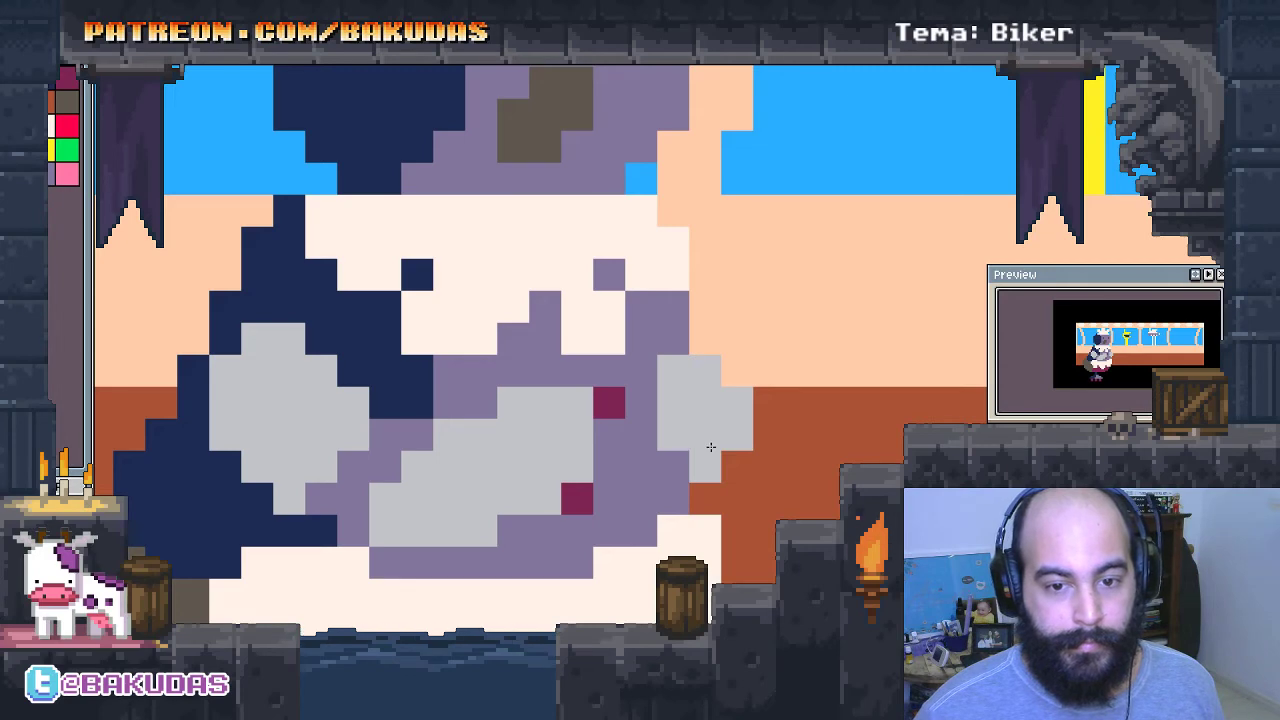
left_click_drag(710, 447, 674, 429)
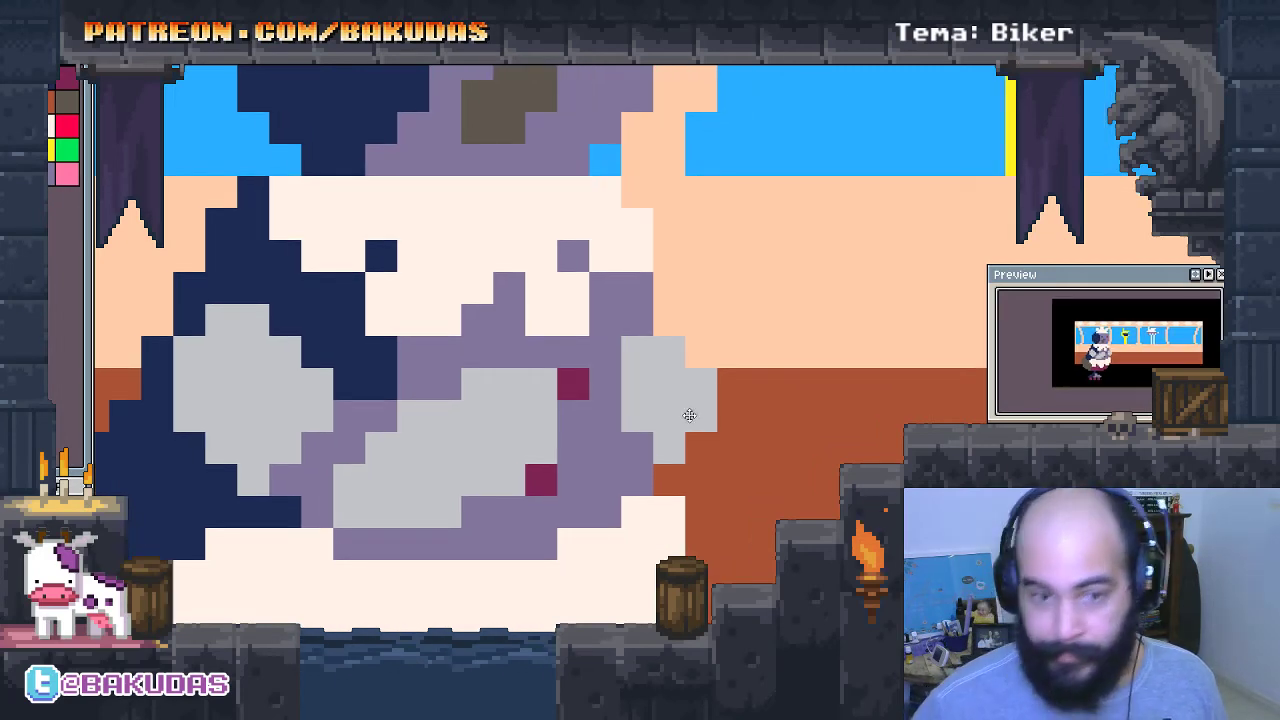
scroll(689, 414, "down", 1)
scroll(651, 400, "down", 1)
scroll(640, 395, "down", 2)
Undo the light grey block jutting from the pigeon's right side and recentre the sprite.
scroll(634, 386, "up", 1)
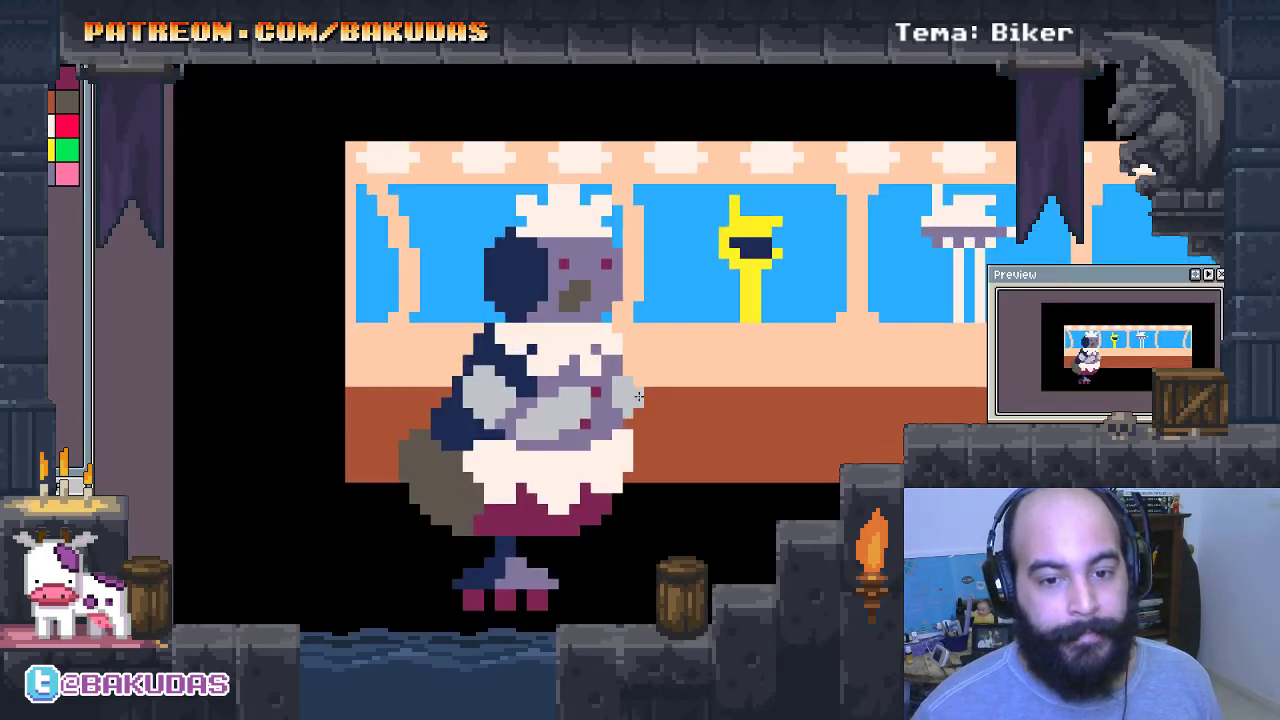
left_click_drag(625, 415, 604, 418)
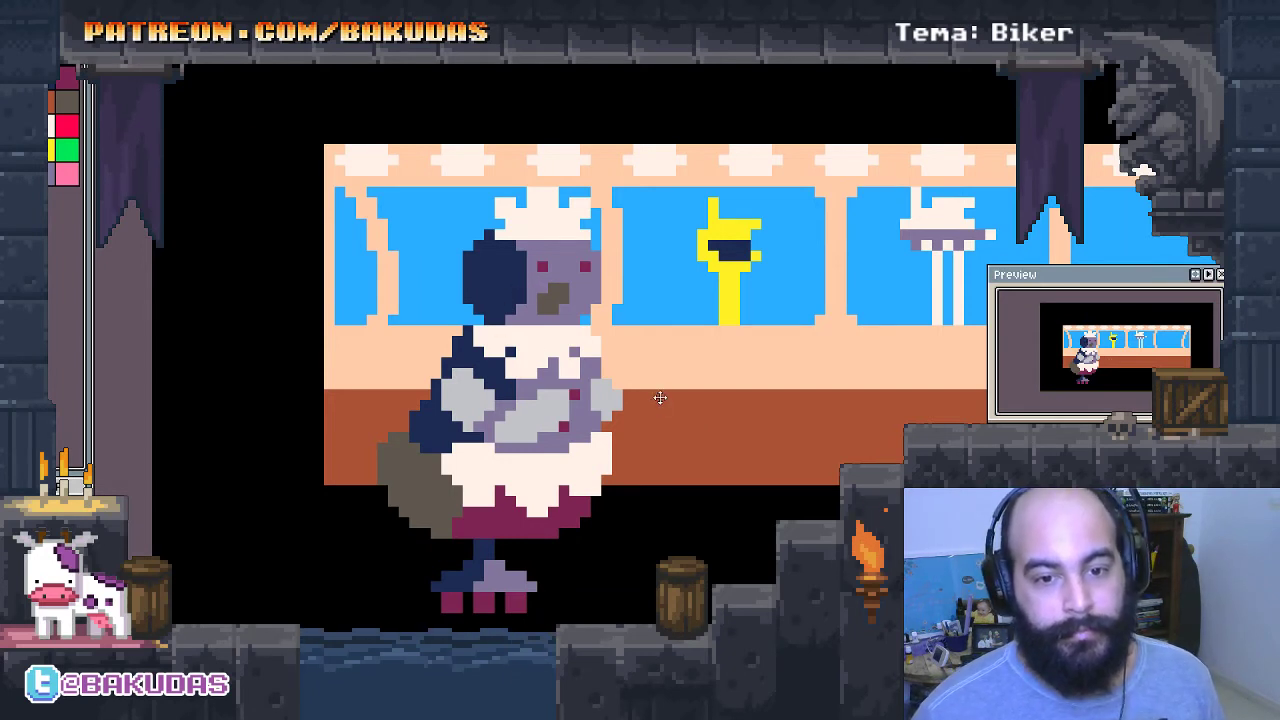
key("ctrl+z")
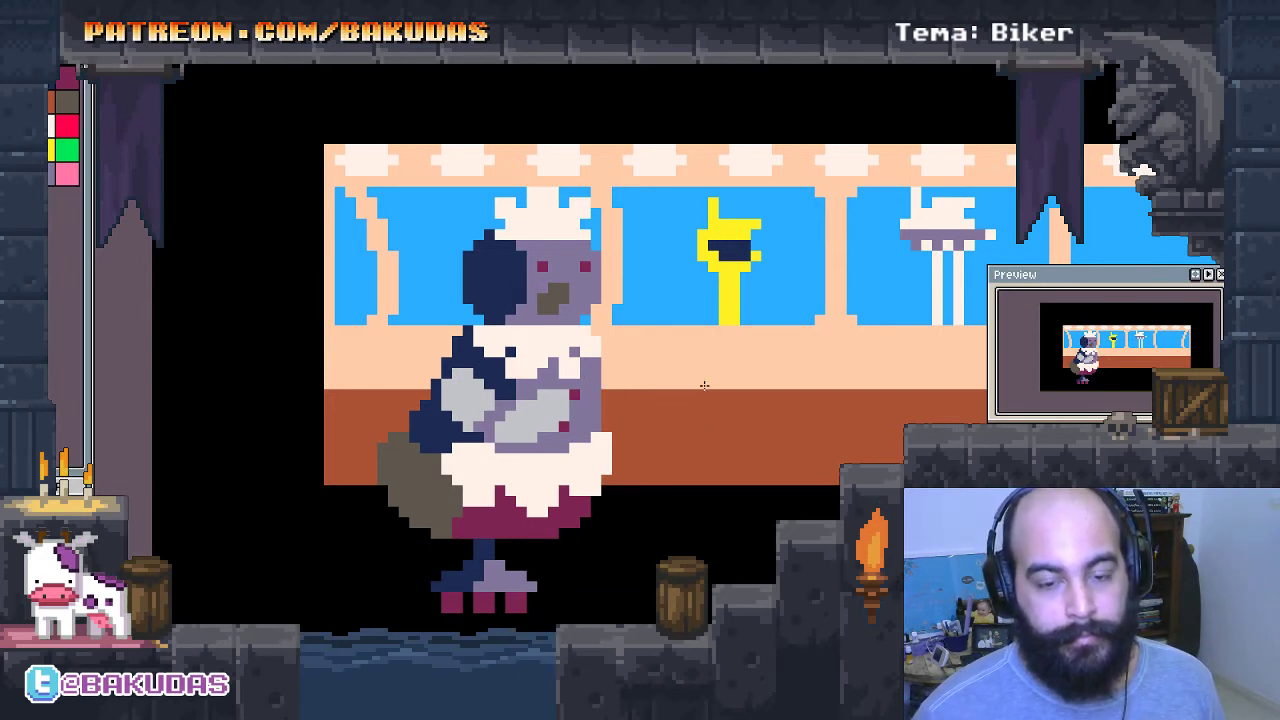
left_click_drag(592, 417, 560, 432)
left_click_drag(603, 380, 611, 388)
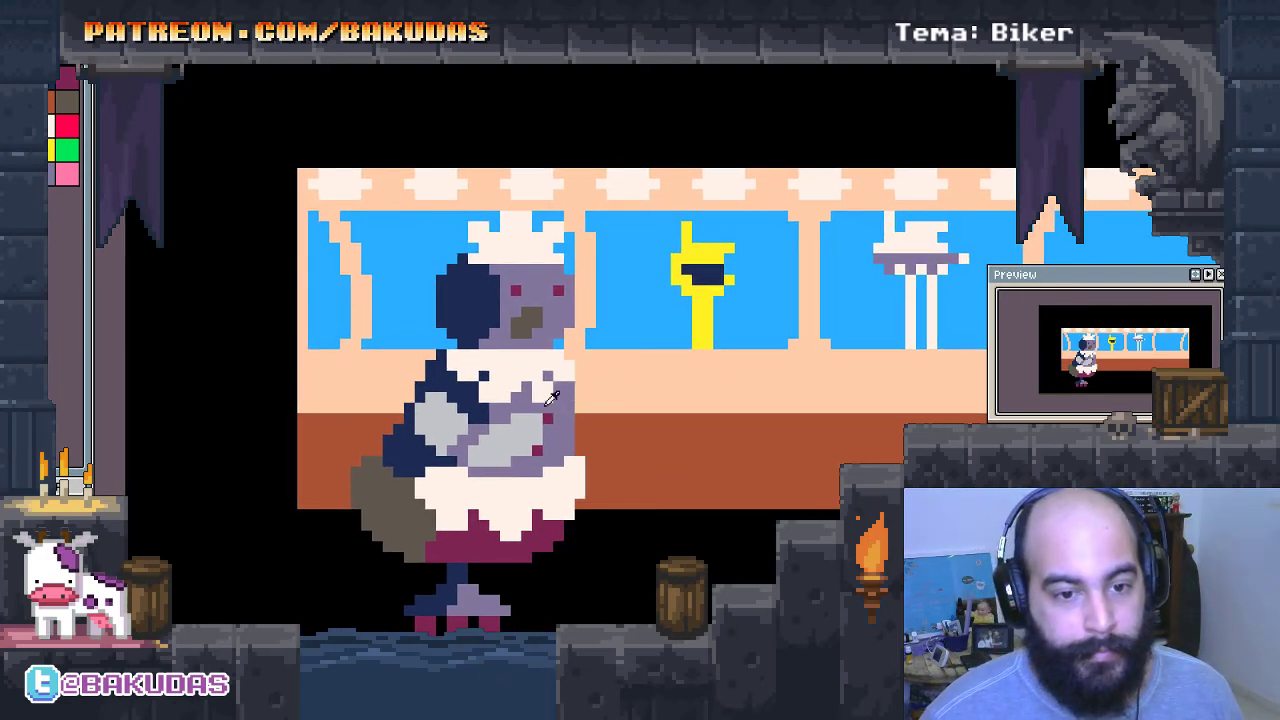
Paint a raised diagonal navy sleeve, then pan to the yellow figure.
scroll(591, 405, "up", 3)
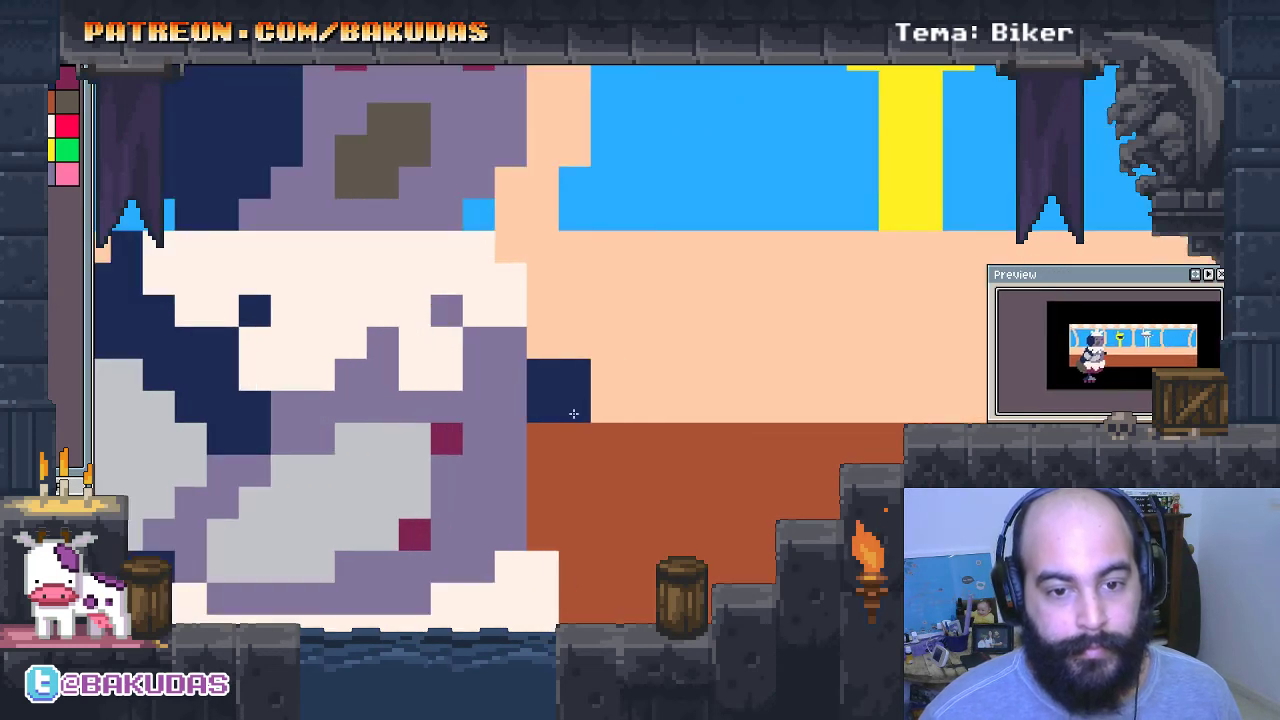
left_click_drag(704, 282, 603, 413)
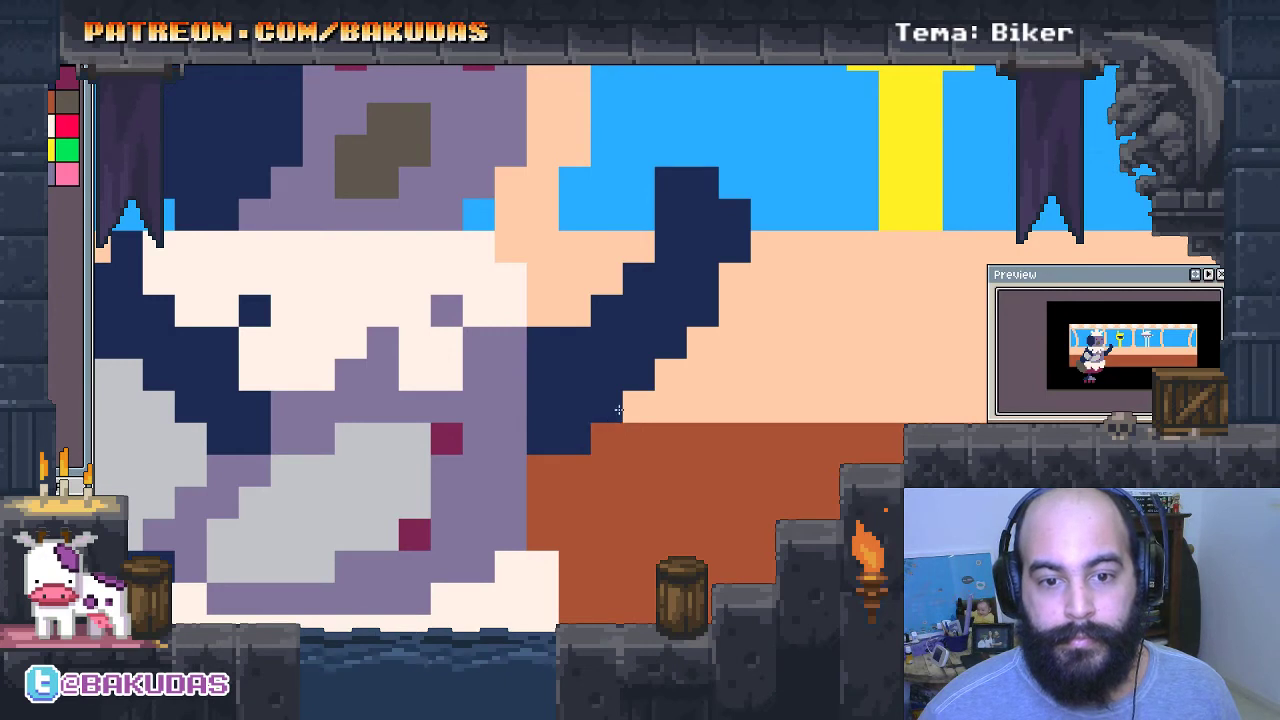
left_click_drag(676, 360, 680, 262)
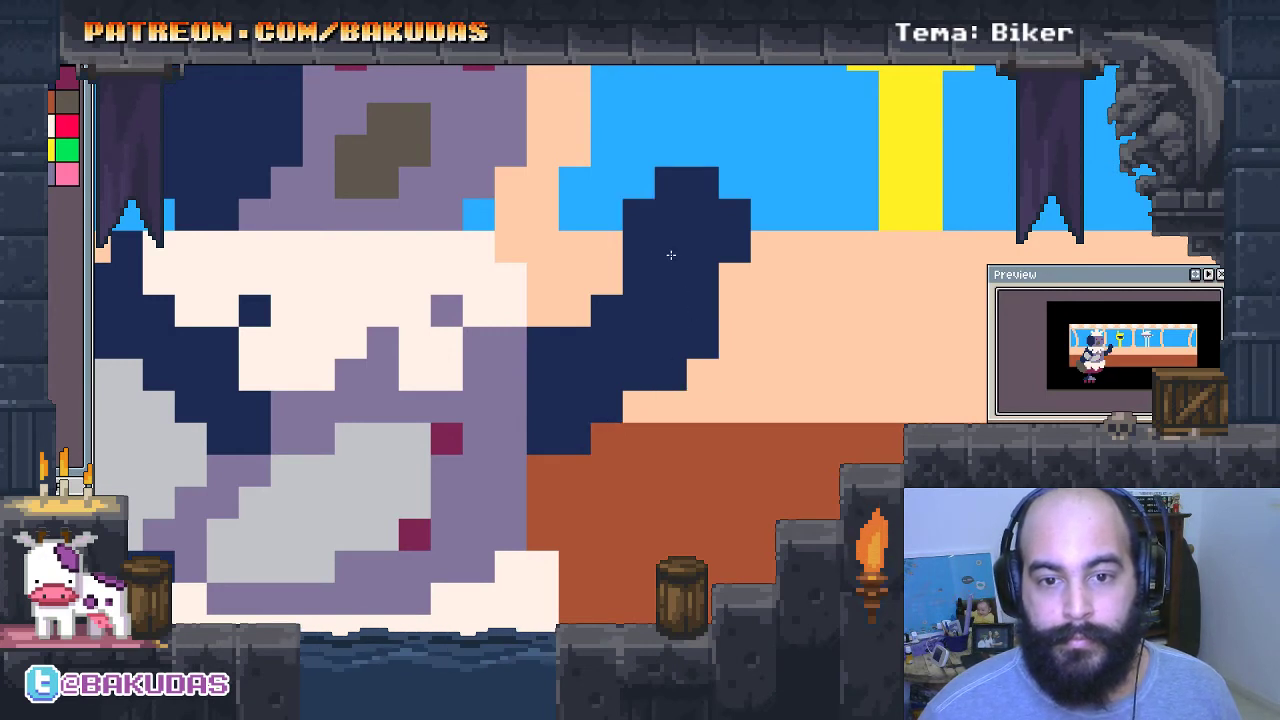
left_click_drag(687, 151, 592, 229)
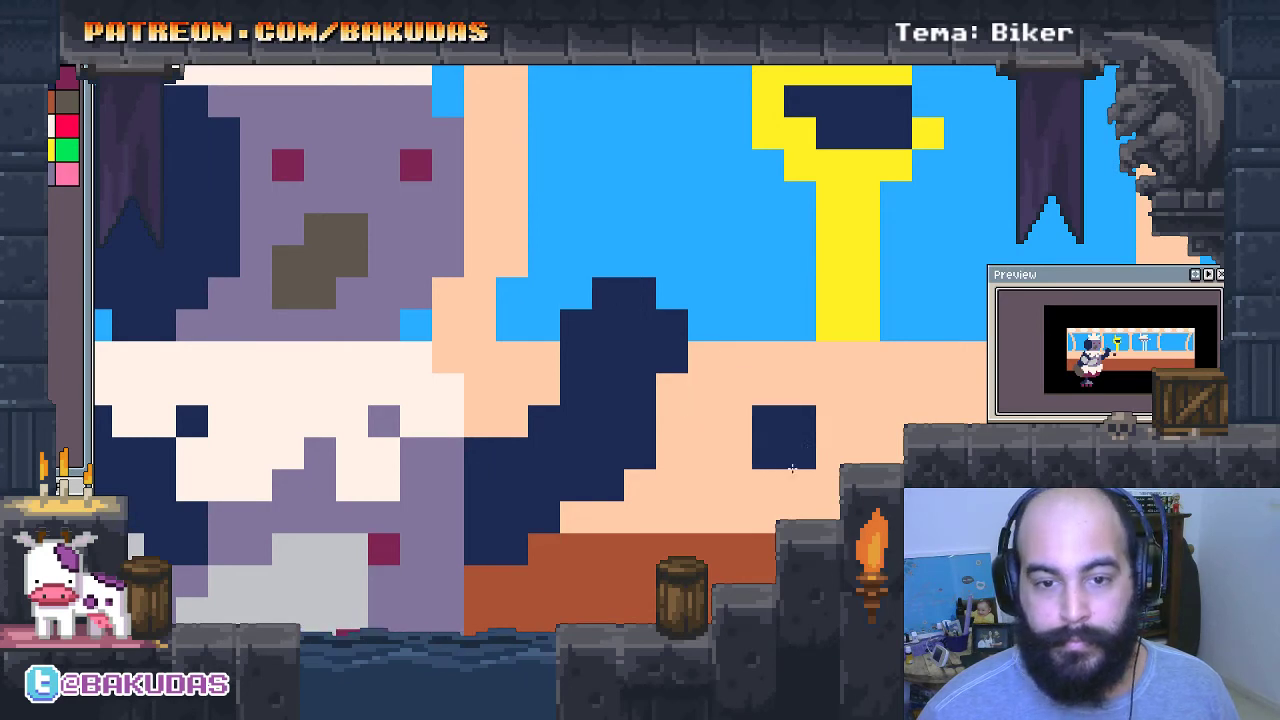
mouse_move(708, 393)
left_mouse_down()
mouse_move(722, 446)
mouse_move(658, 437)
left_mouse_up()
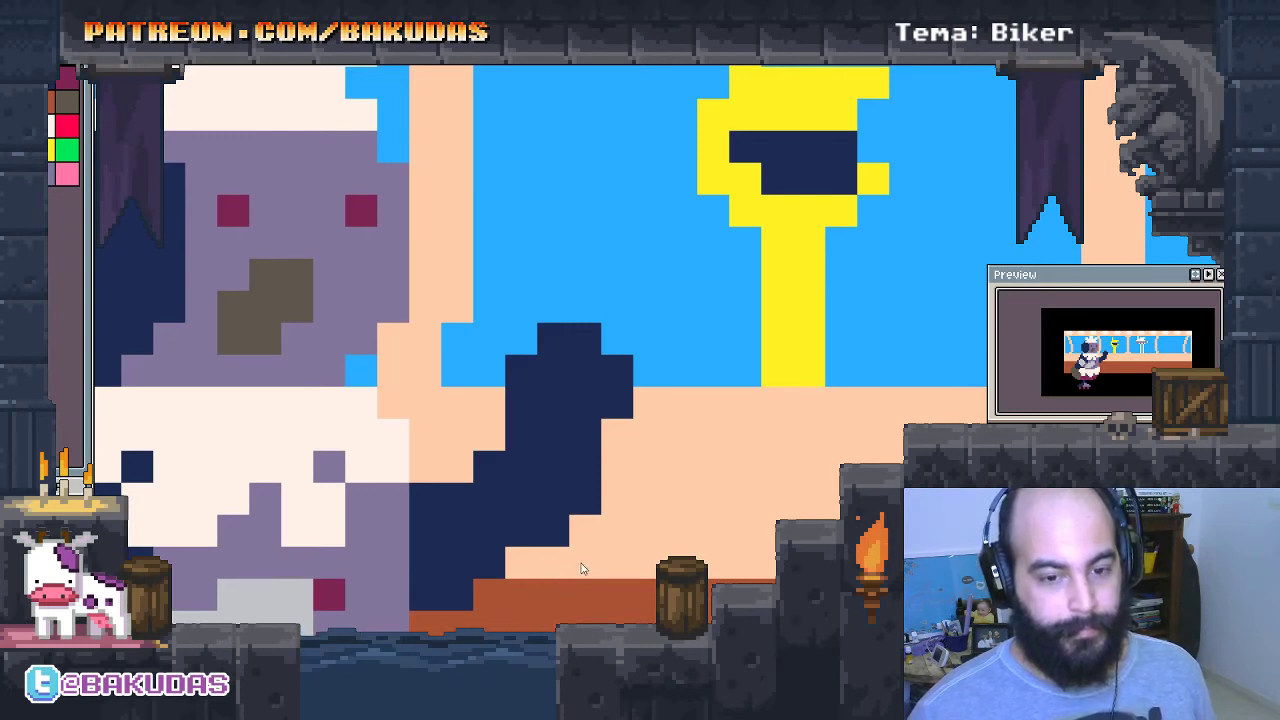
left_click_drag(668, 354, 644, 388)
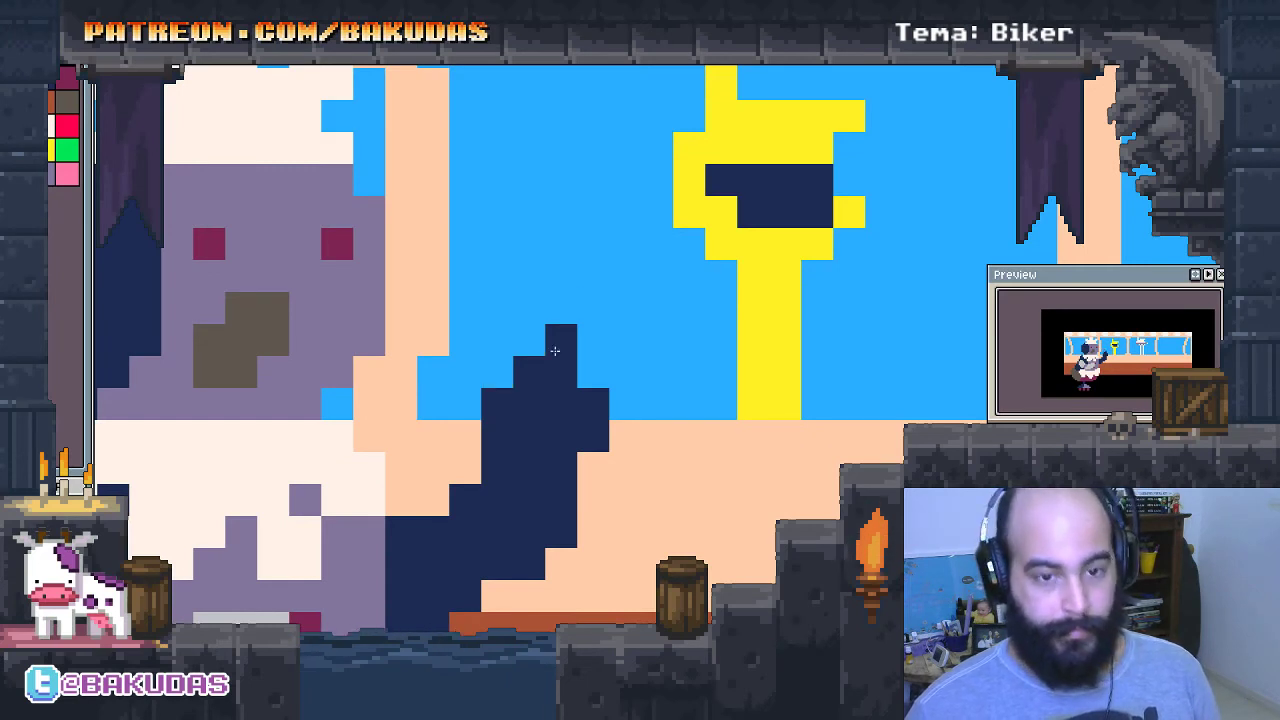
Draw a thin straight navy handle toward the yellow figure, redrawing it shorter.
mouse_move(463, 458)
left_mouse_down()
mouse_move(440, 432)
mouse_move(833, 320)
left_mouse_up()
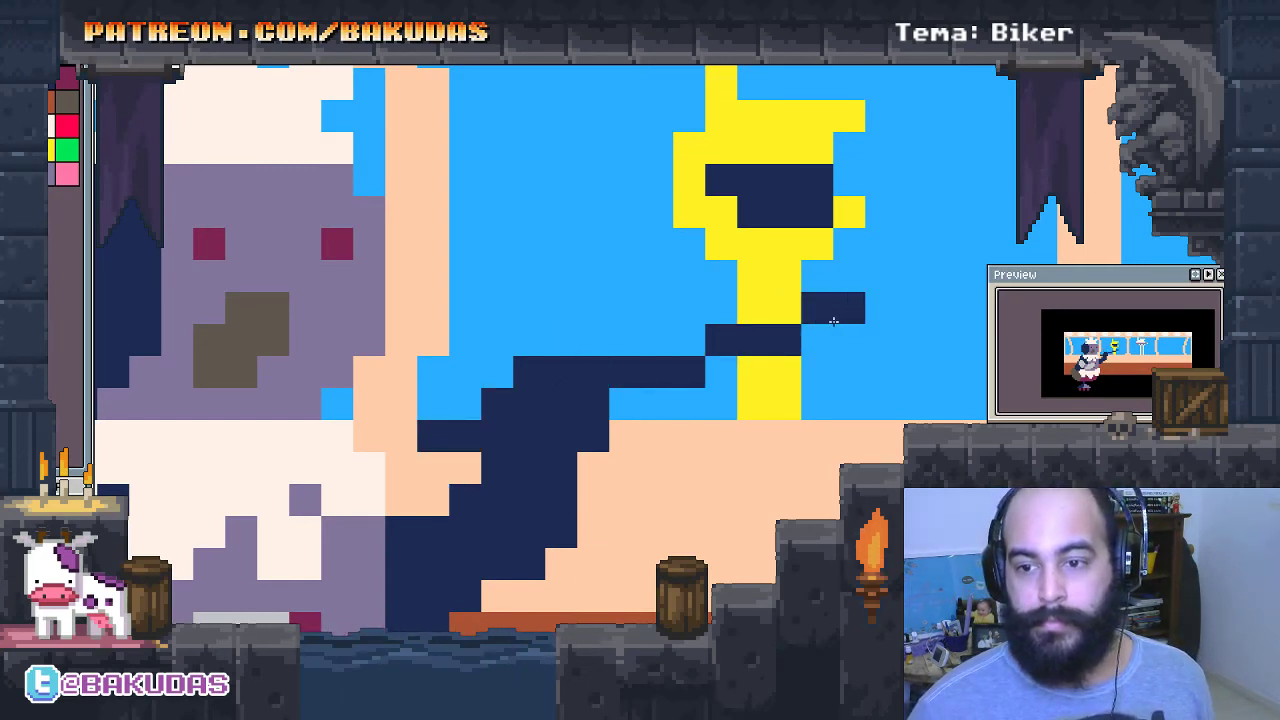
key("ctrl+z")
left_click_drag(433, 436, 801, 228)
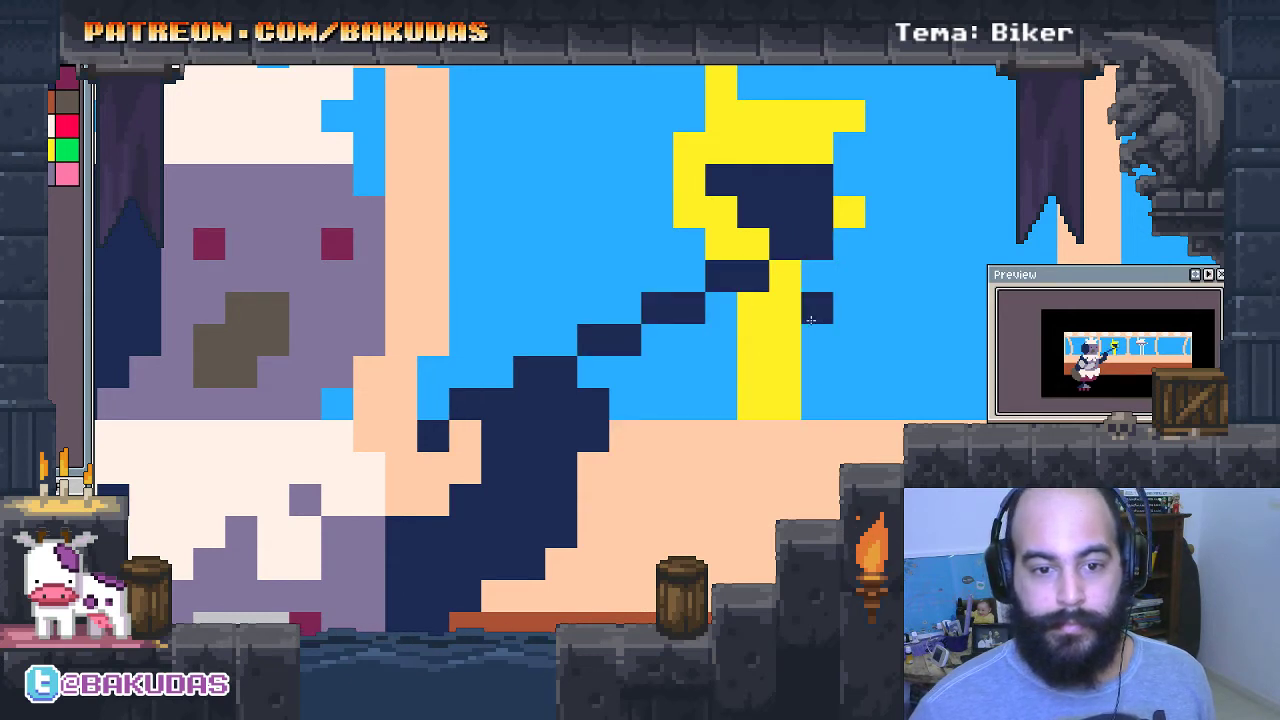
key("ctrl+z")
left_click_drag(469, 442, 785, 320)
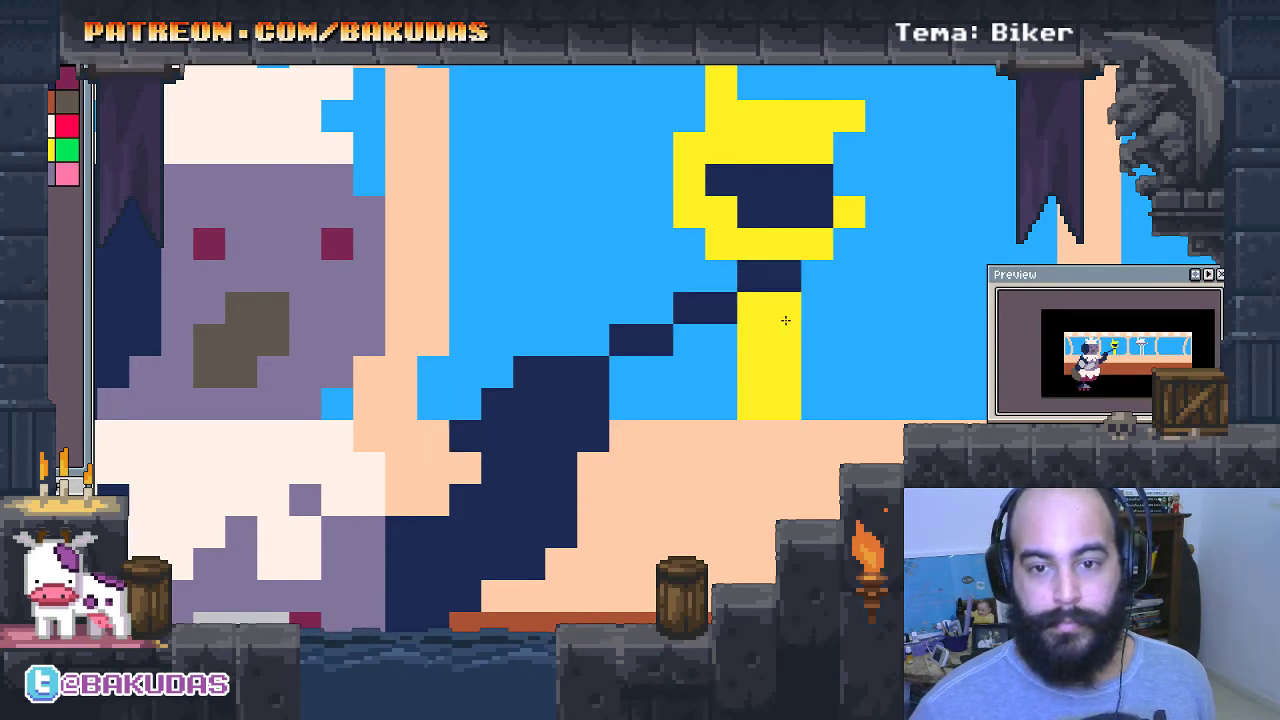
Preview the animation, then add a thin cream line and cream cells with a single-pixel brush.
scroll(785, 320, "down", 1)
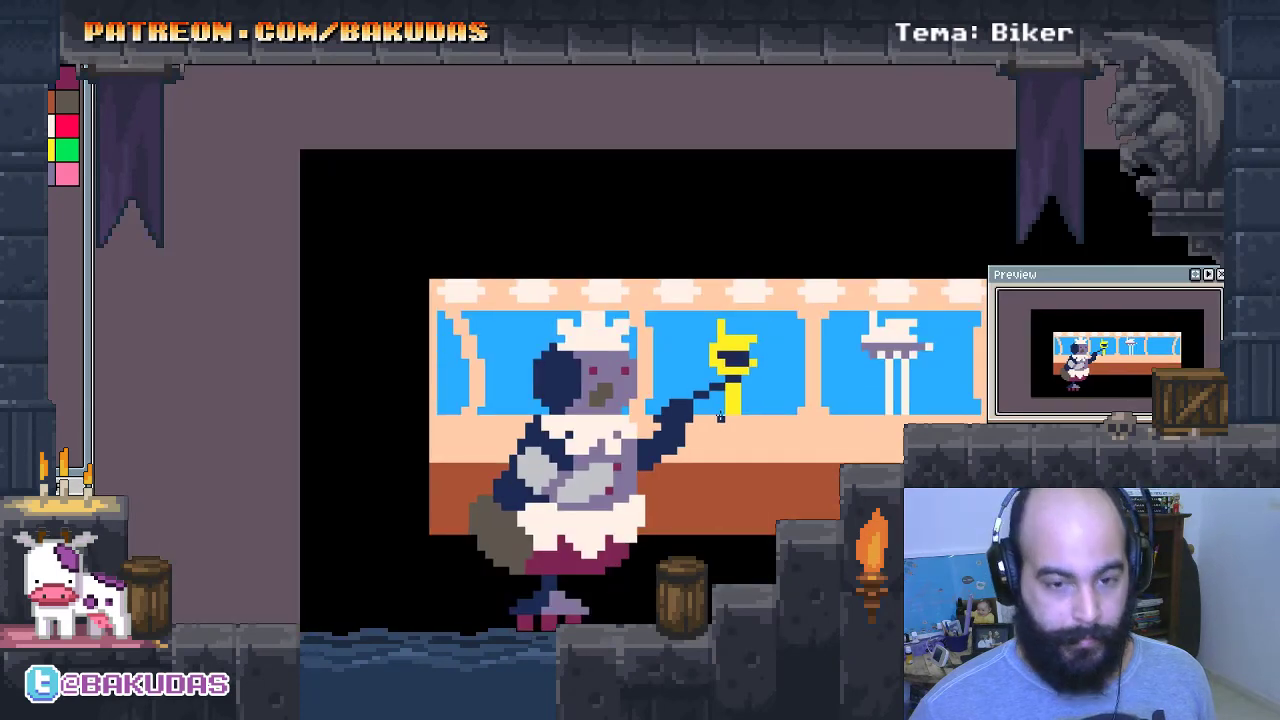
scroll(328, 440, "down", 1)
key("Return")
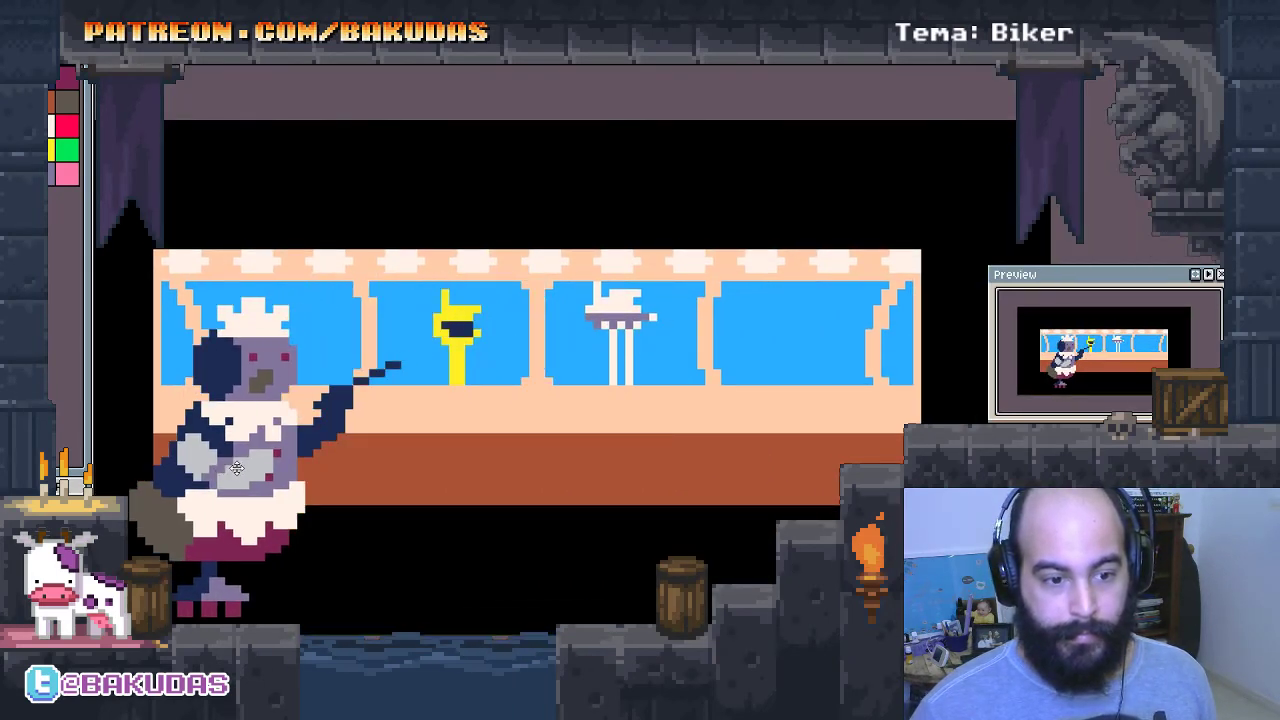
scroll(346, 391, "up", 2)
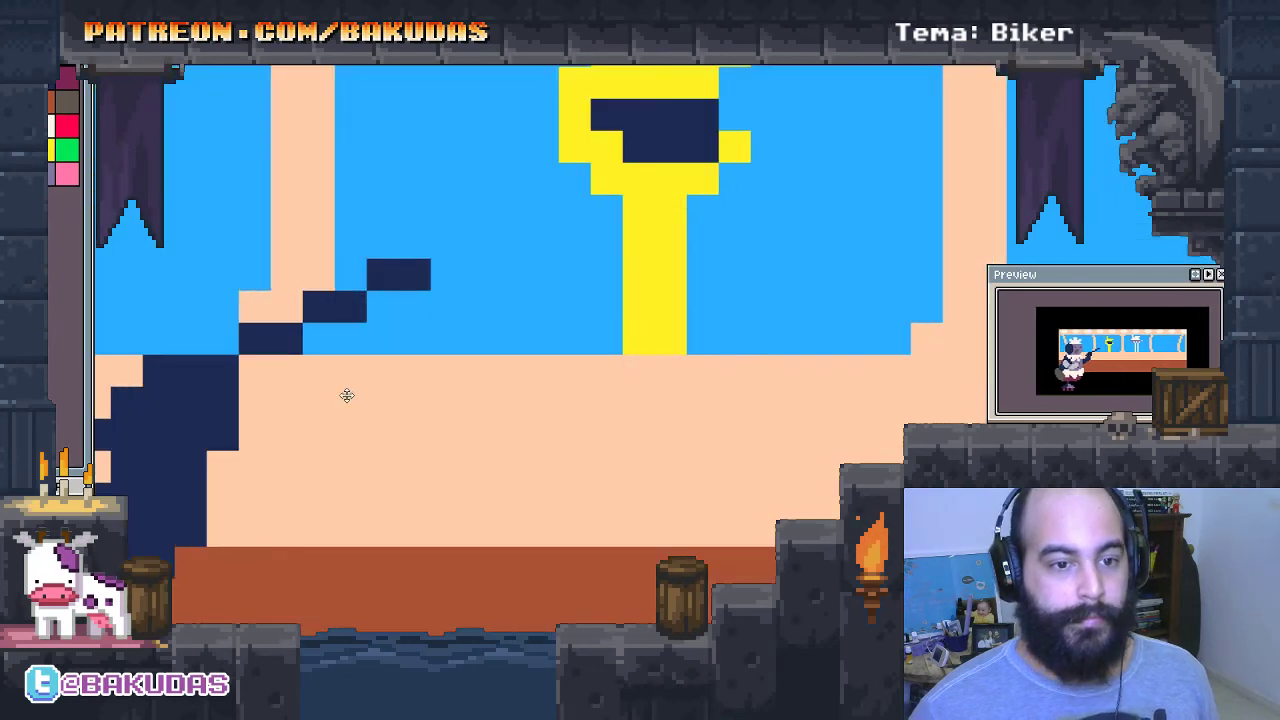
scroll(597, 457, "up", 1)
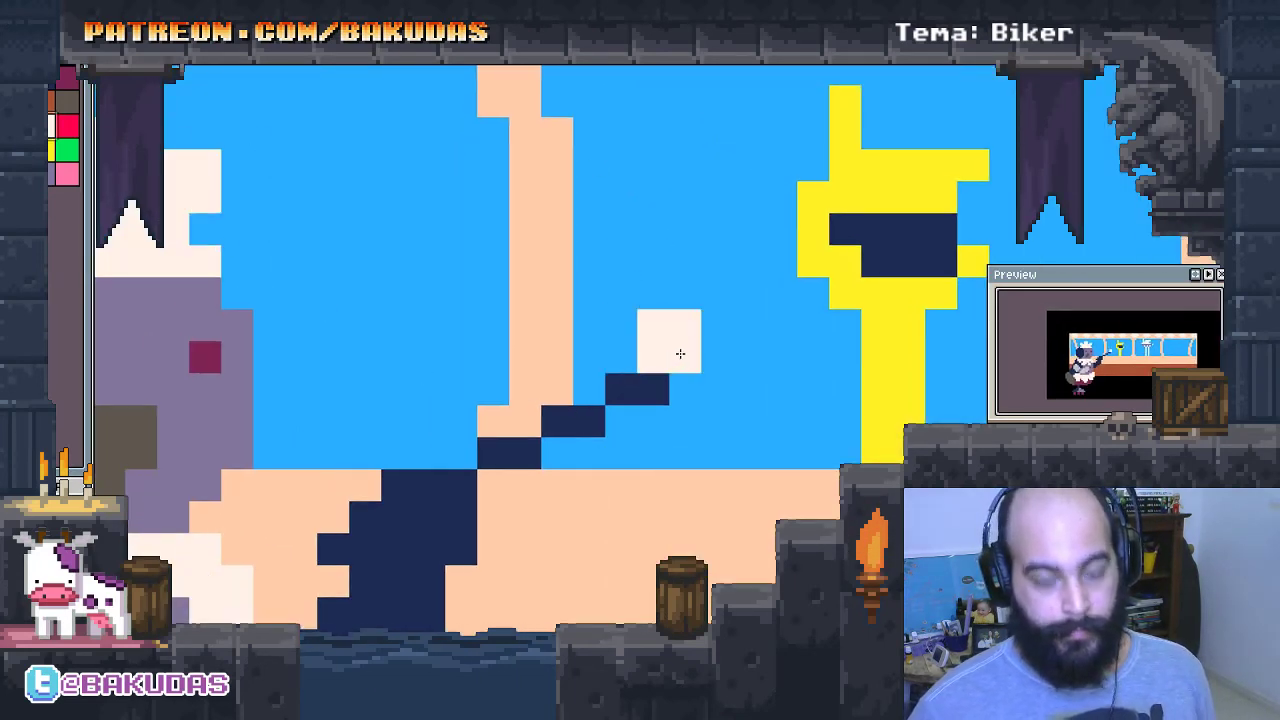
key("minus")
mouse_move(589, 389)
left_mouse_down()
mouse_move(717, 197)
mouse_move(612, 373)
mouse_move(686, 352)
mouse_move(733, 318)
mouse_move(700, 304)
mouse_move(660, 385)
mouse_move(706, 360)
mouse_move(651, 391)
mouse_move(708, 405)
left_mouse_up()
left_click(870, 358)
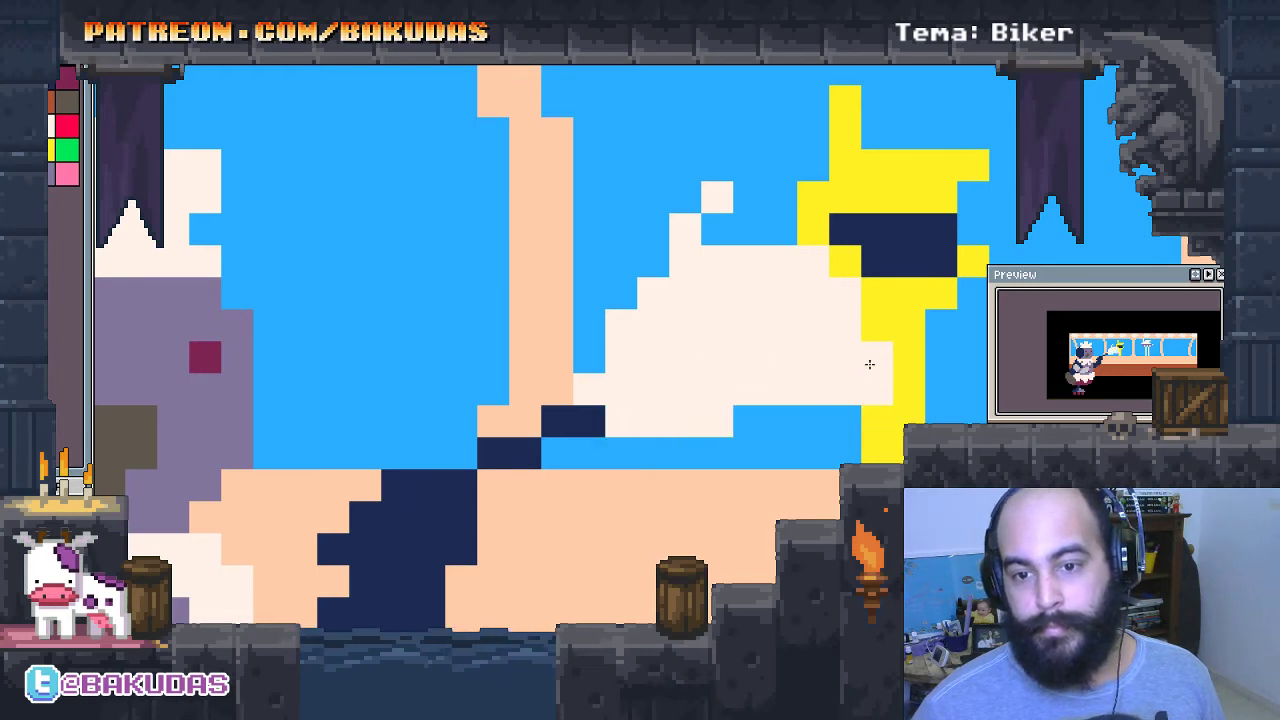
left_click(688, 238)
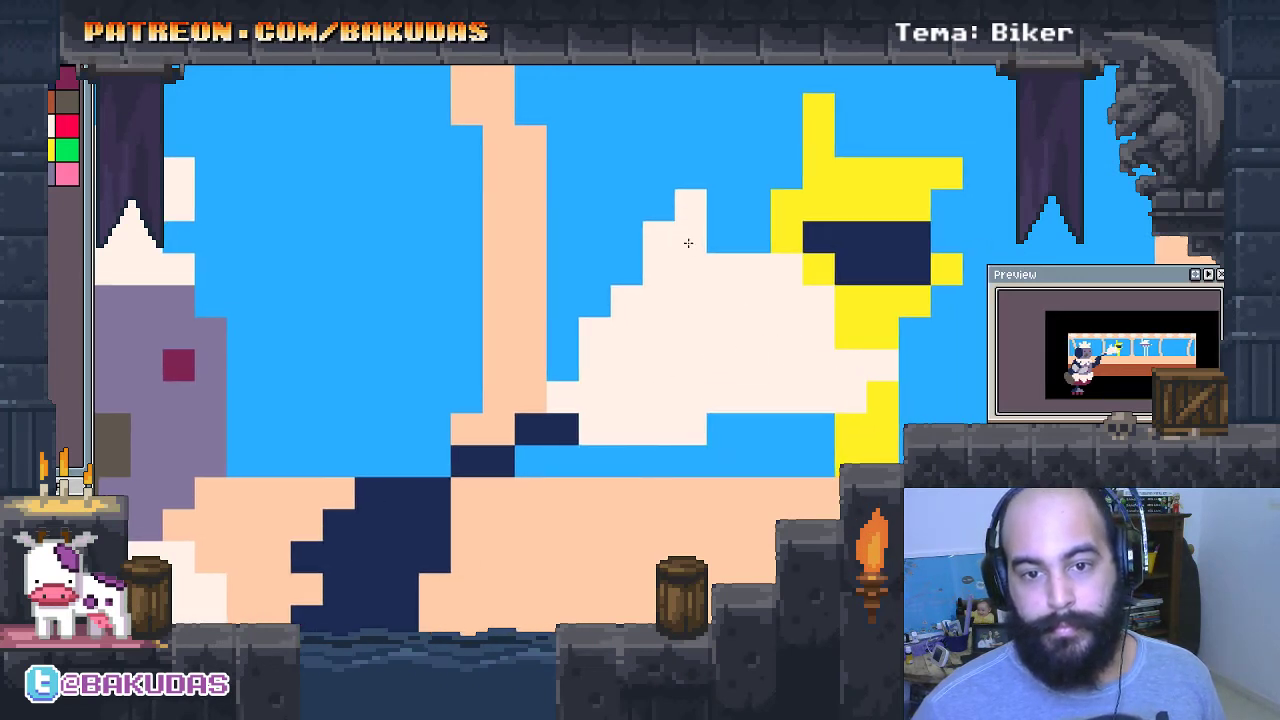
Shade the hand with grey cells and 2x2 grey blocks, restoring navy around the handle.
scroll(669, 368, "down", 2)
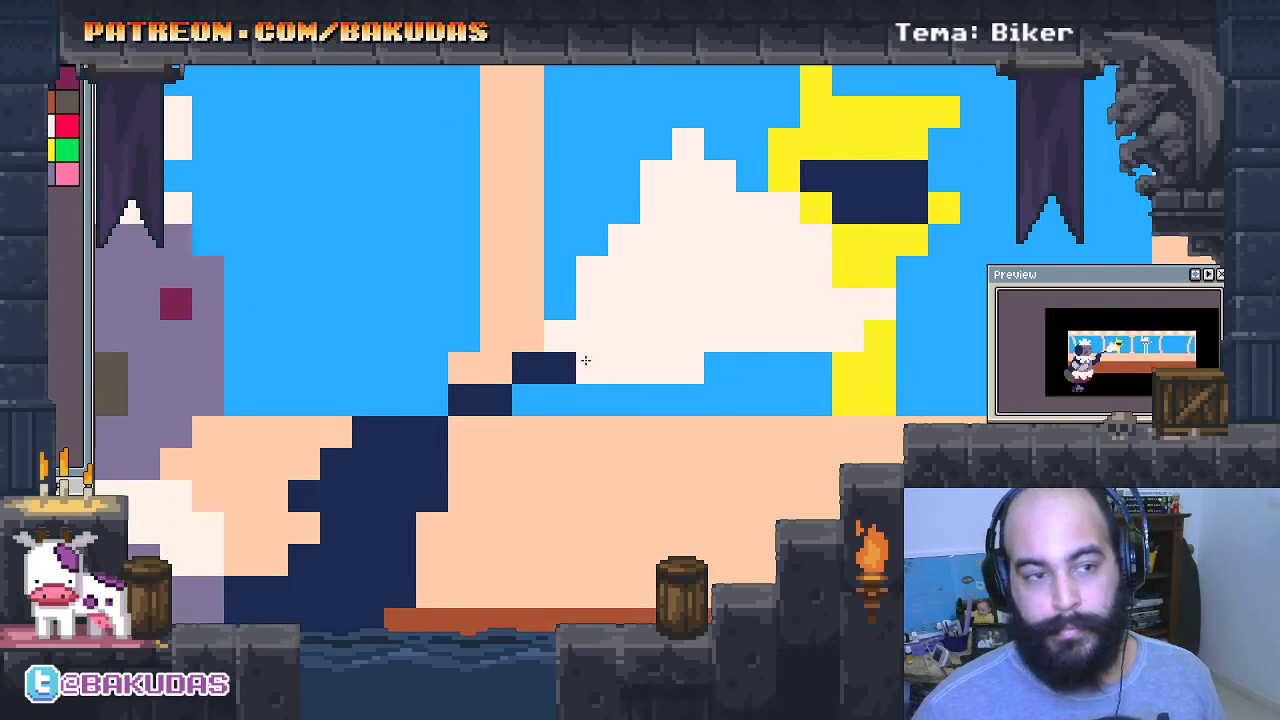
mouse_move(622, 368)
left_mouse_down()
mouse_move(814, 331)
mouse_move(686, 271)
mouse_move(796, 252)
mouse_move(753, 263)
left_mouse_up()
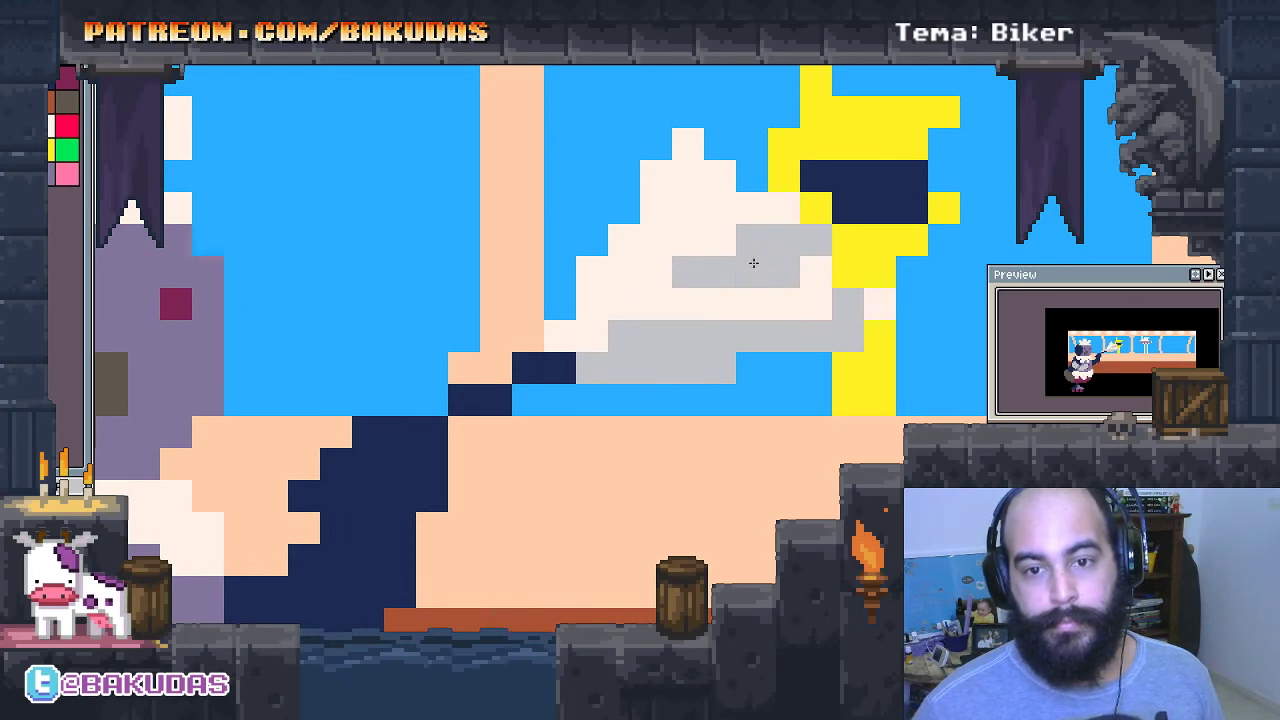
left_click(718, 176)
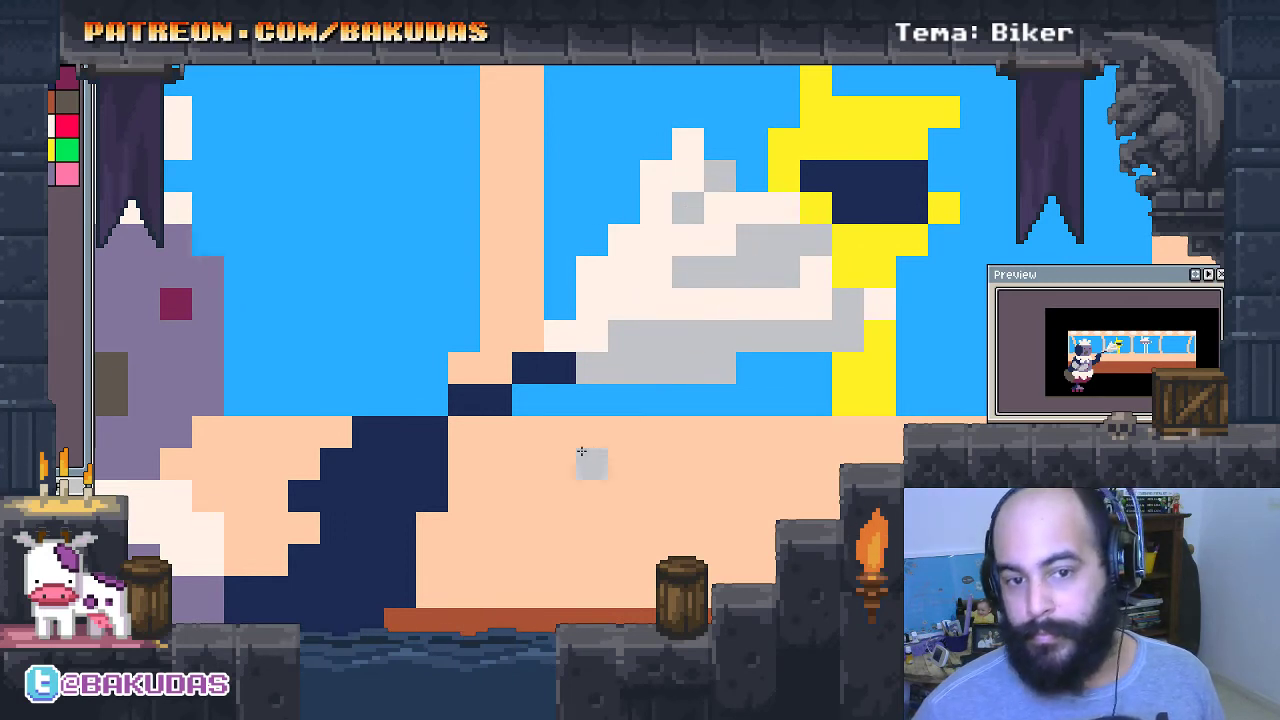
left_click(562, 365)
left_click(560, 336)
left_click(592, 368)
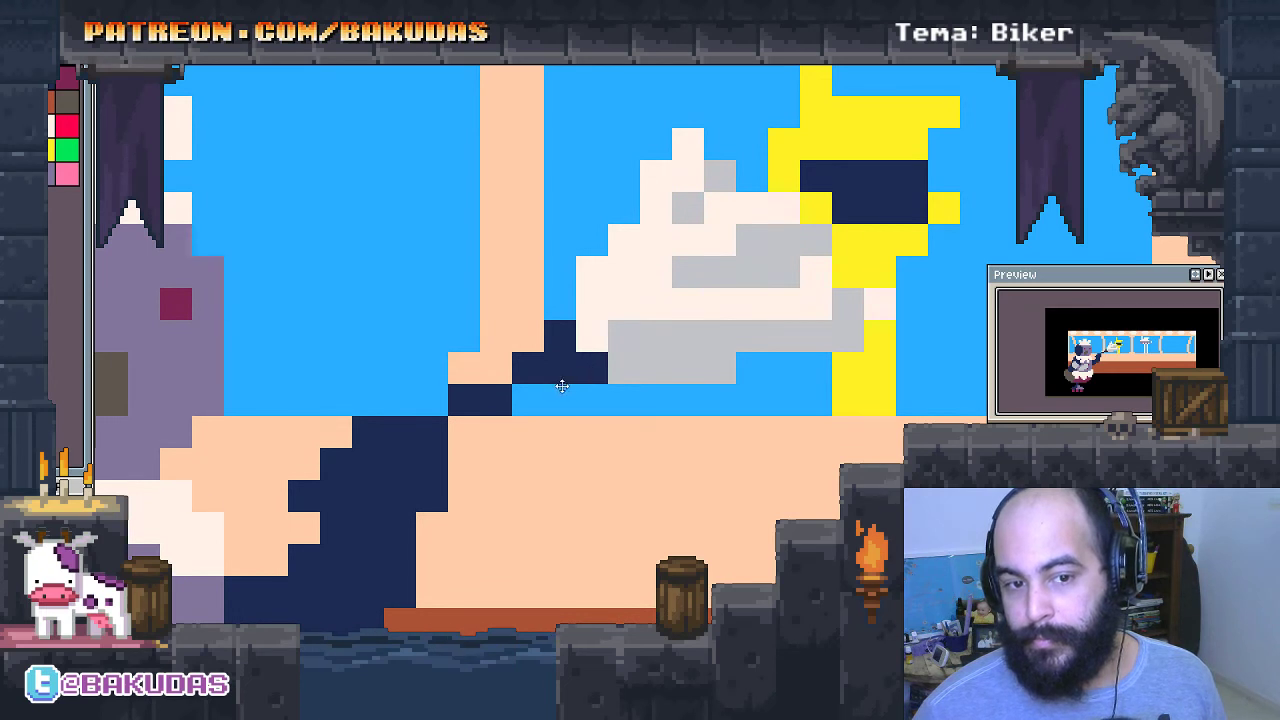
left_click_drag(539, 408, 740, 280)
left_click(860, 214, "alt")
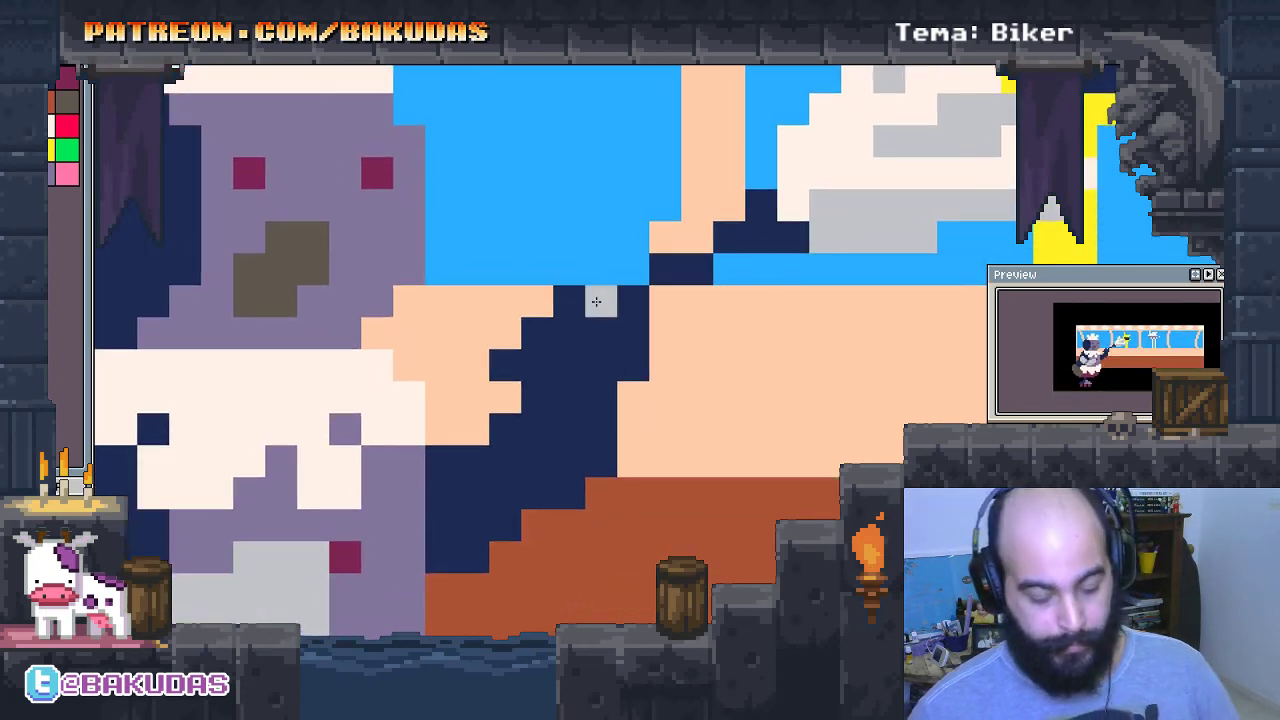
left_click_drag(595, 298, 636, 322)
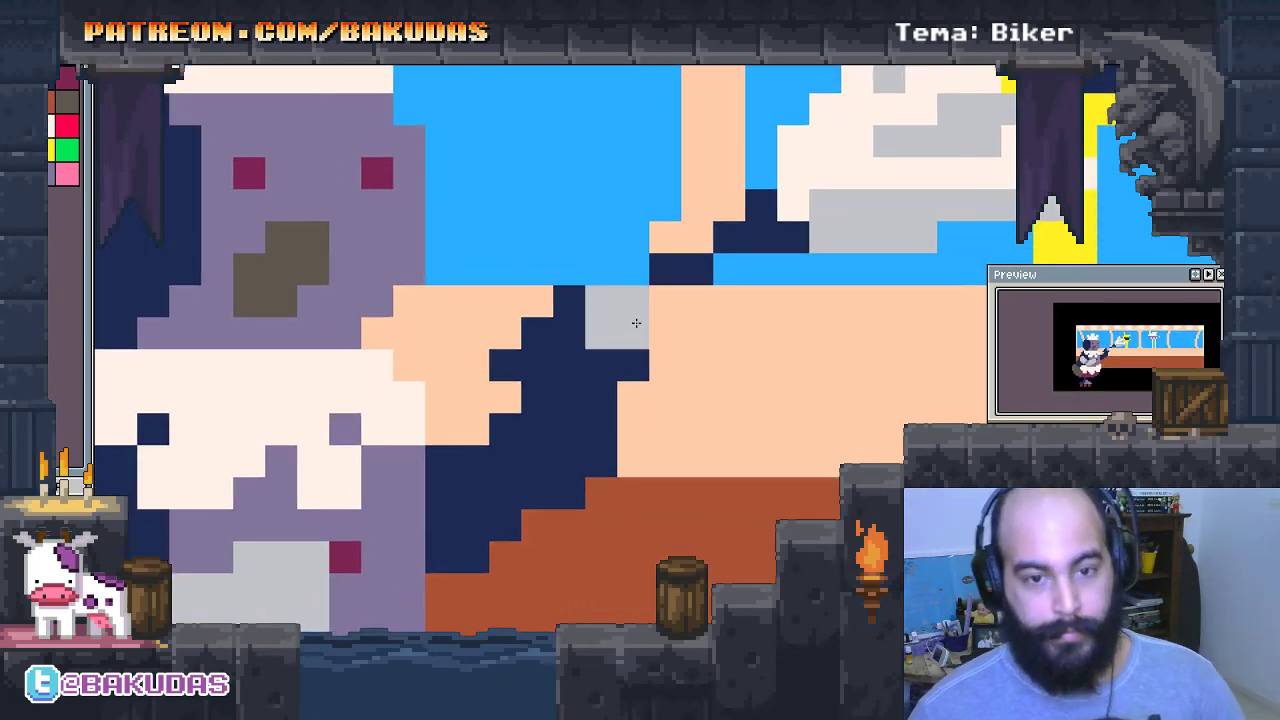
left_click(568, 364)
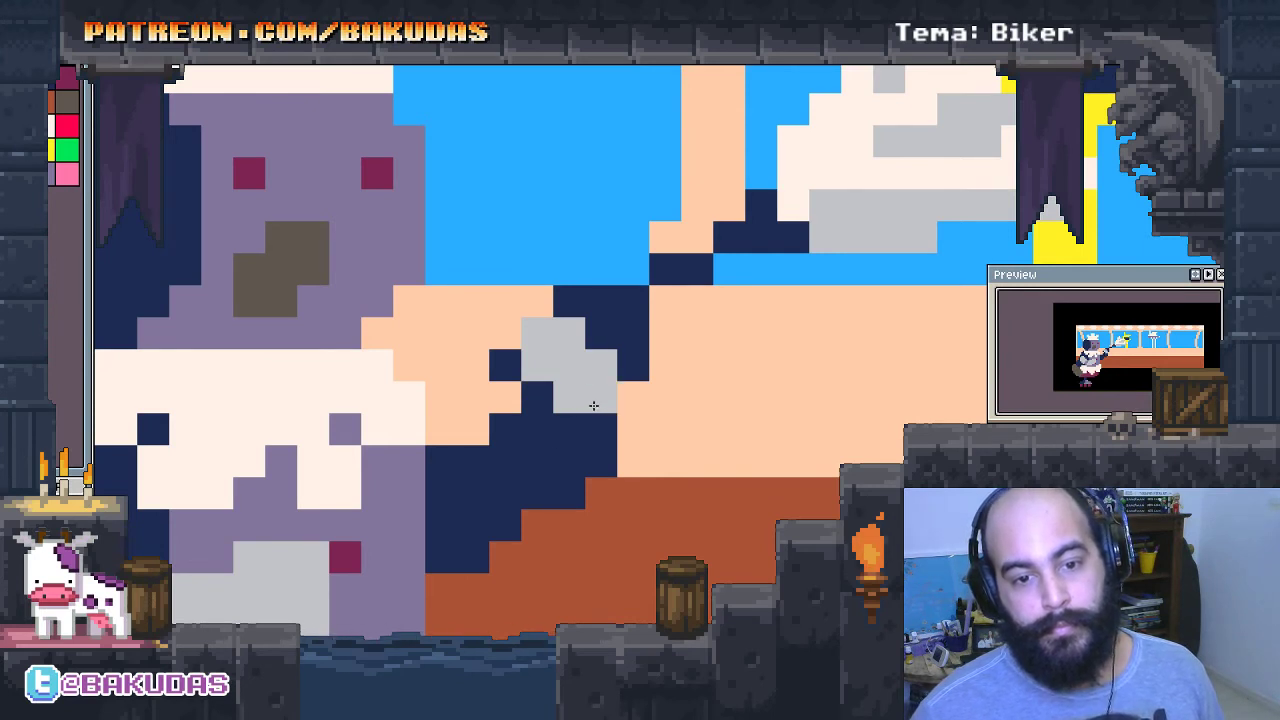
Eyedrop the body's purple and paint the arm's grey block and the navy below it purple.
left_click(398, 492, "alt")
left_click(569, 364)
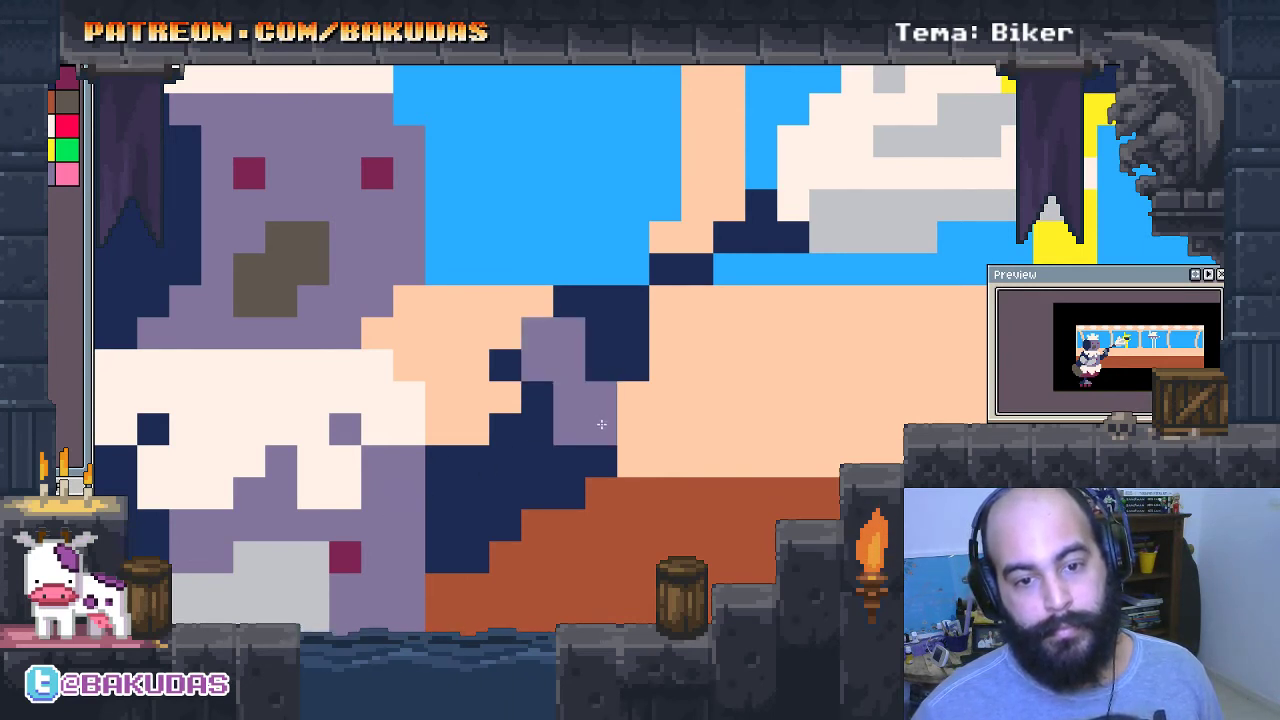
left_click(537, 462)
left_click(569, 494)
left_click(633, 490)
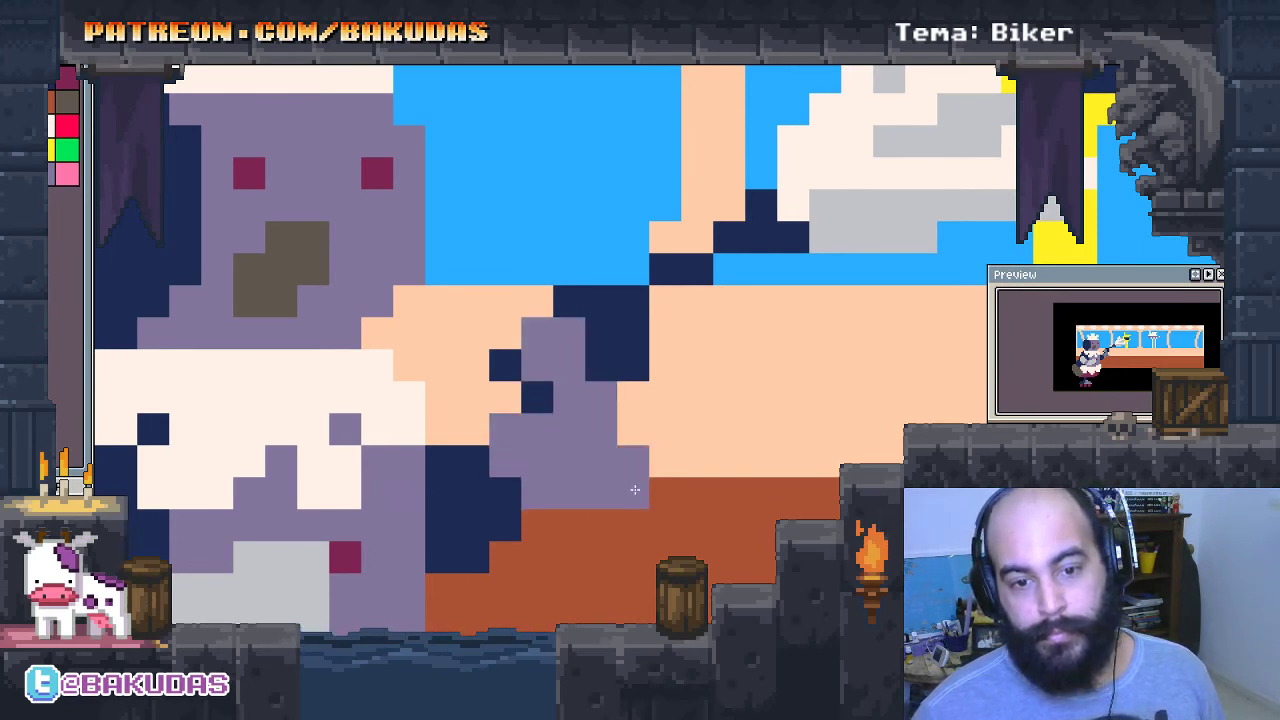
left_click_drag(677, 528, 741, 464)
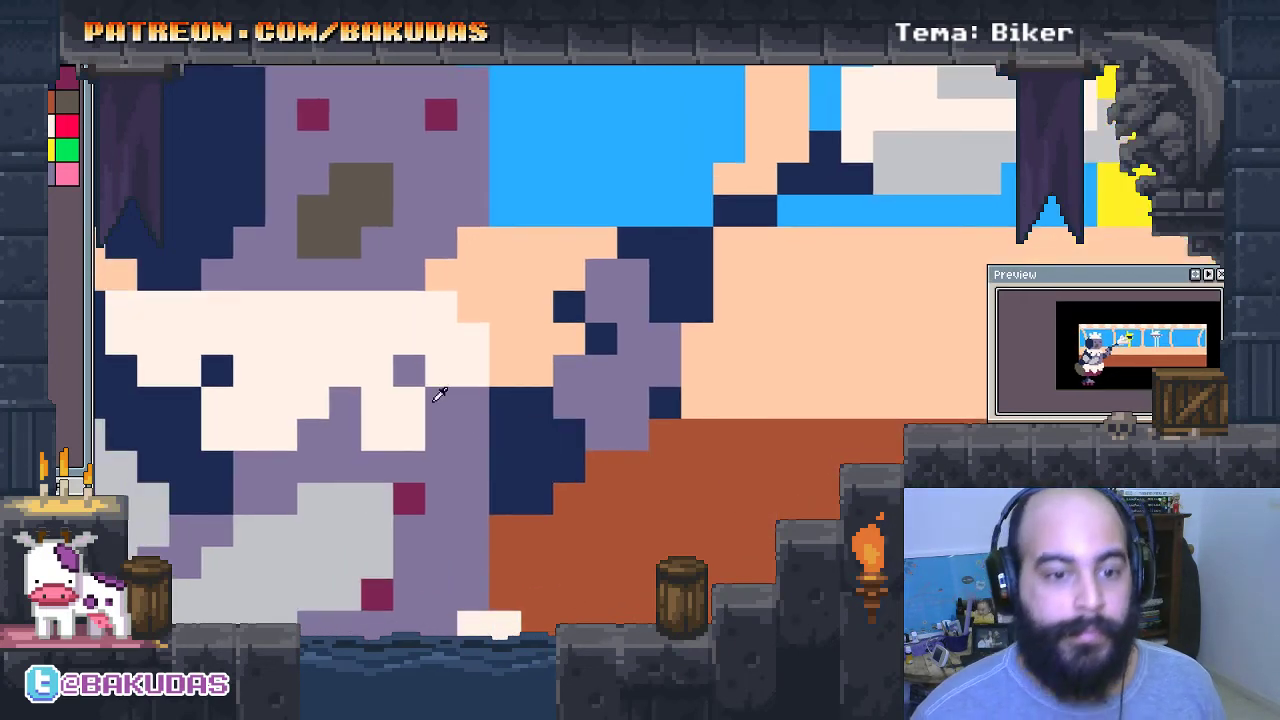
Eyedrop light grey and paint highlights along the arm and its lower cells.
left_click(348, 511, "alt")
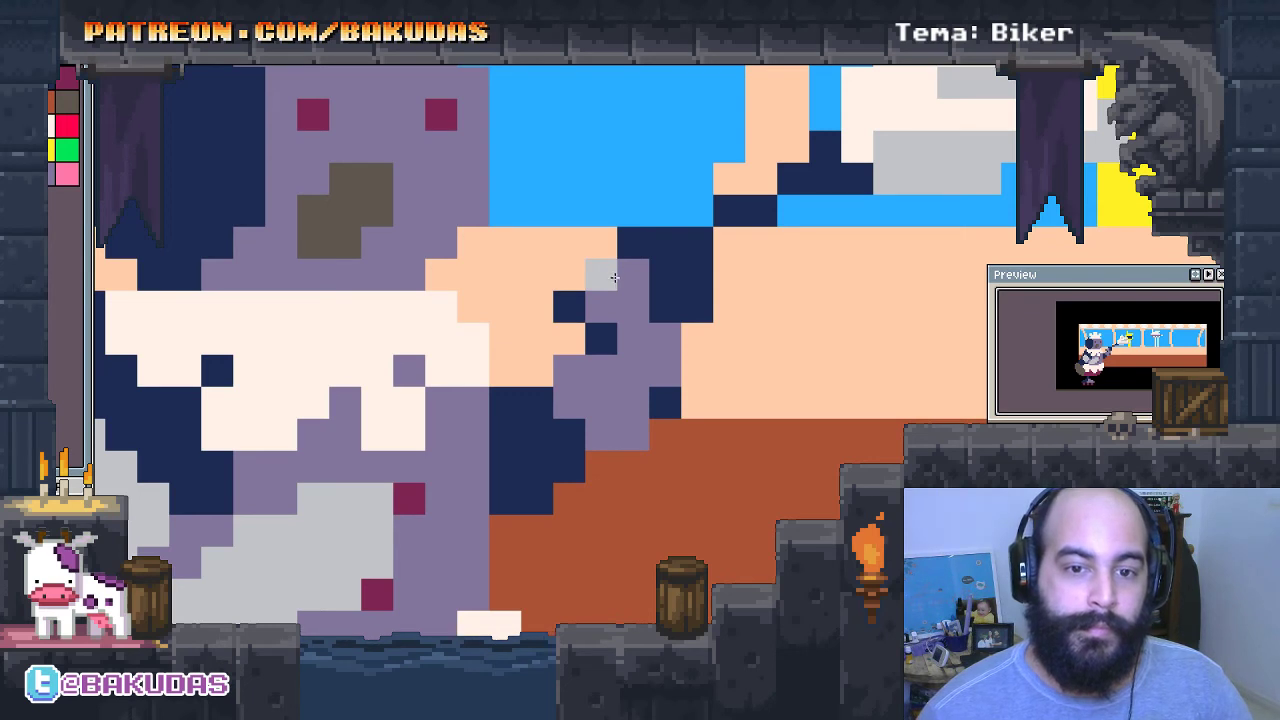
left_click_drag(614, 277, 601, 306)
left_click_drag(665, 337, 665, 405)
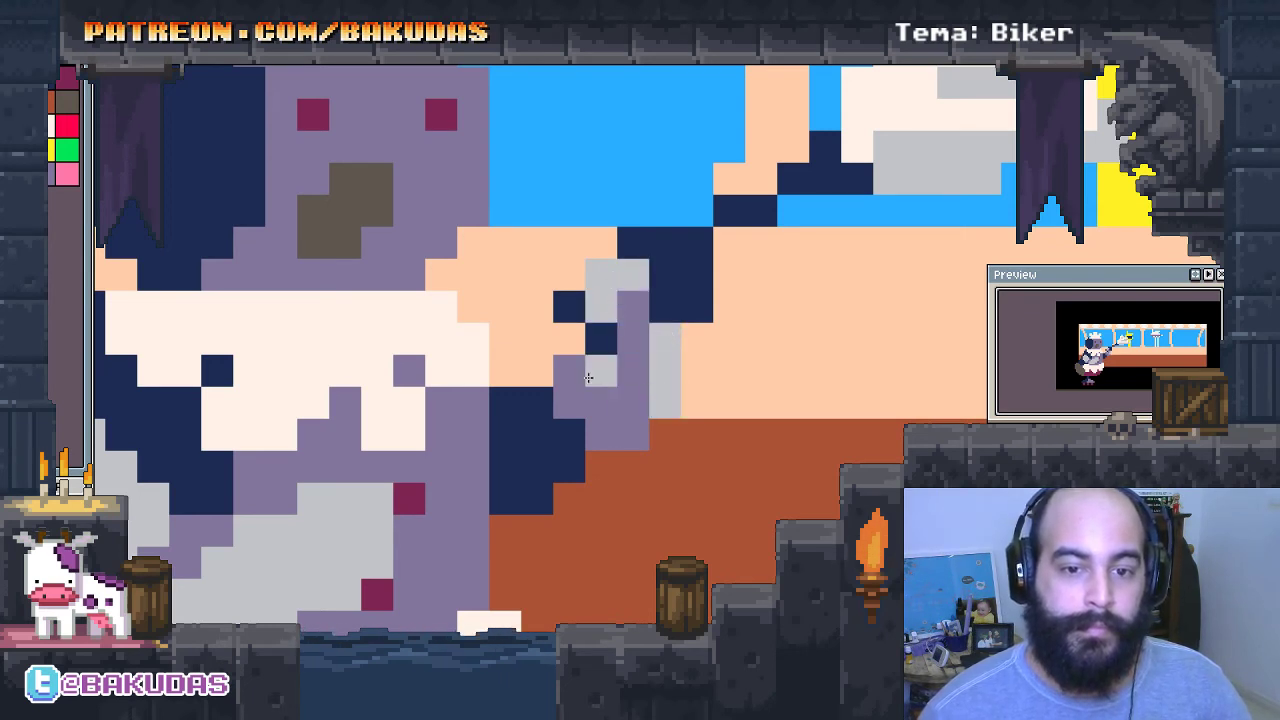
mouse_move(588, 377)
left_mouse_down()
mouse_move(566, 371)
mouse_move(589, 403)
mouse_move(572, 454)
left_mouse_up()
left_click(620, 433, "alt")
left_click_drag(803, 481, 750, 511)
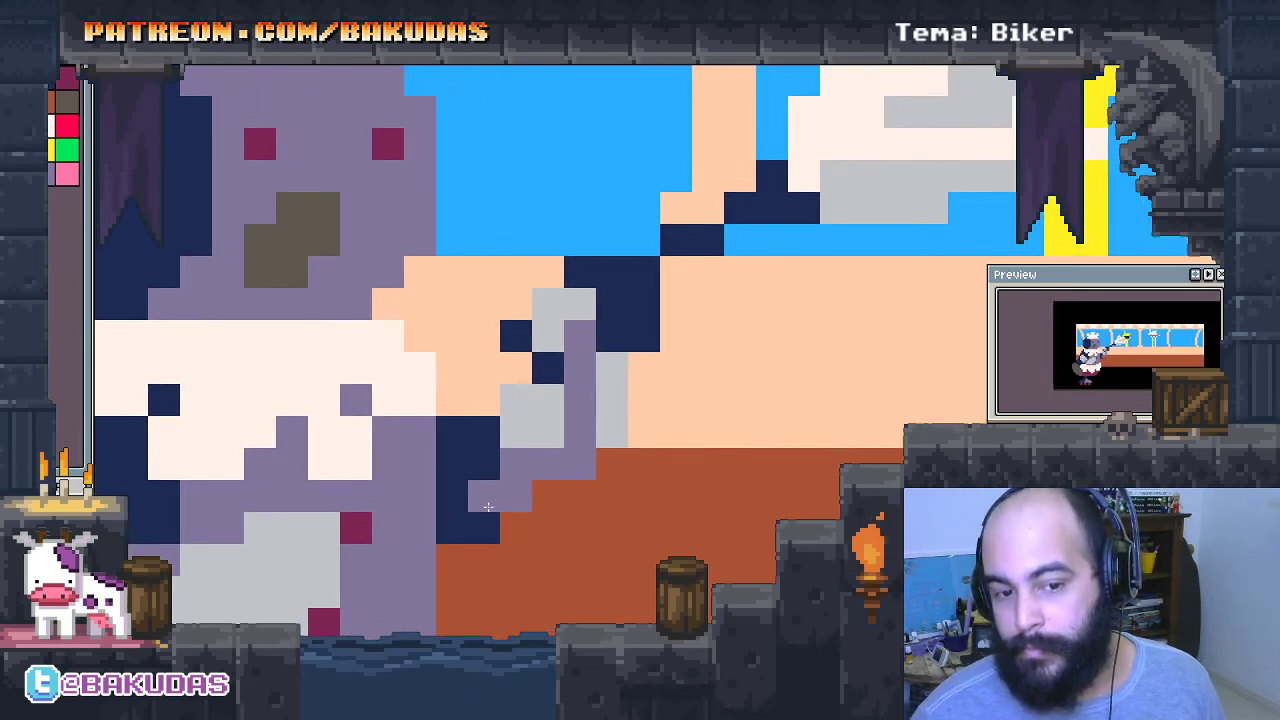
Outline the arm in navy, repainting stray purple, grey and peach cells.
left_click(626, 316, "alt")
left_click(588, 467)
left_click(580, 432)
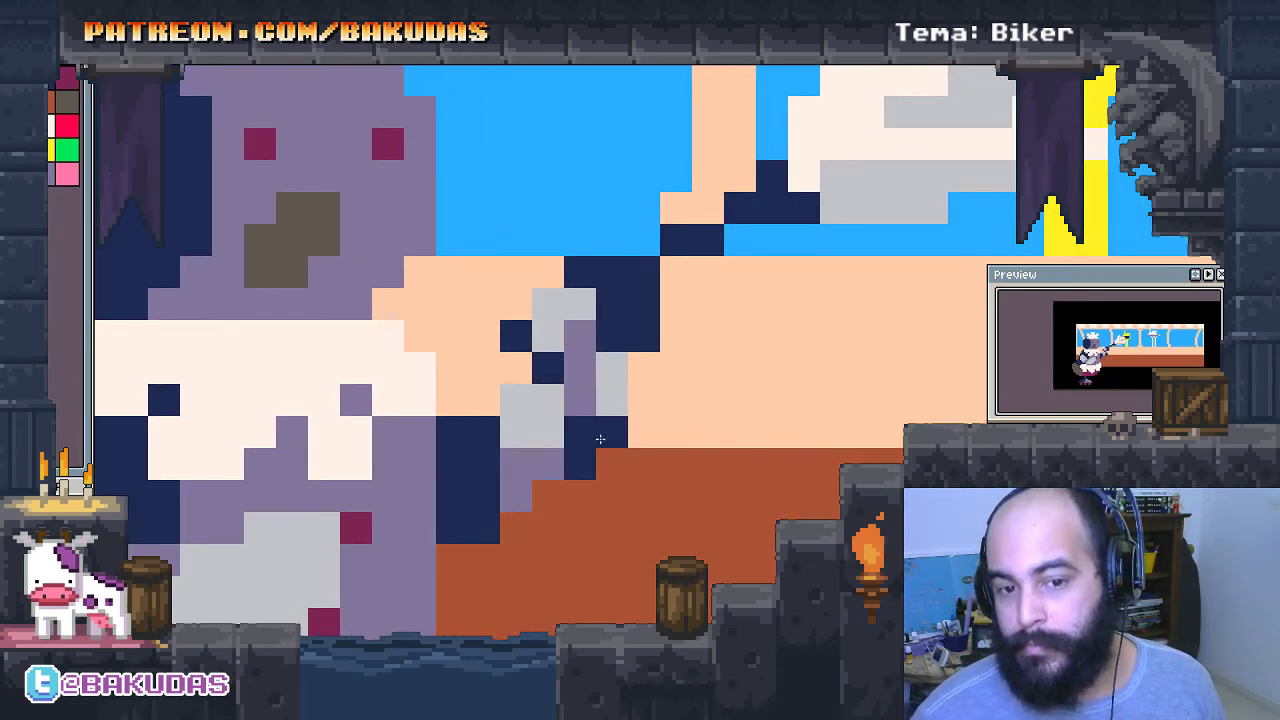
left_click(610, 412)
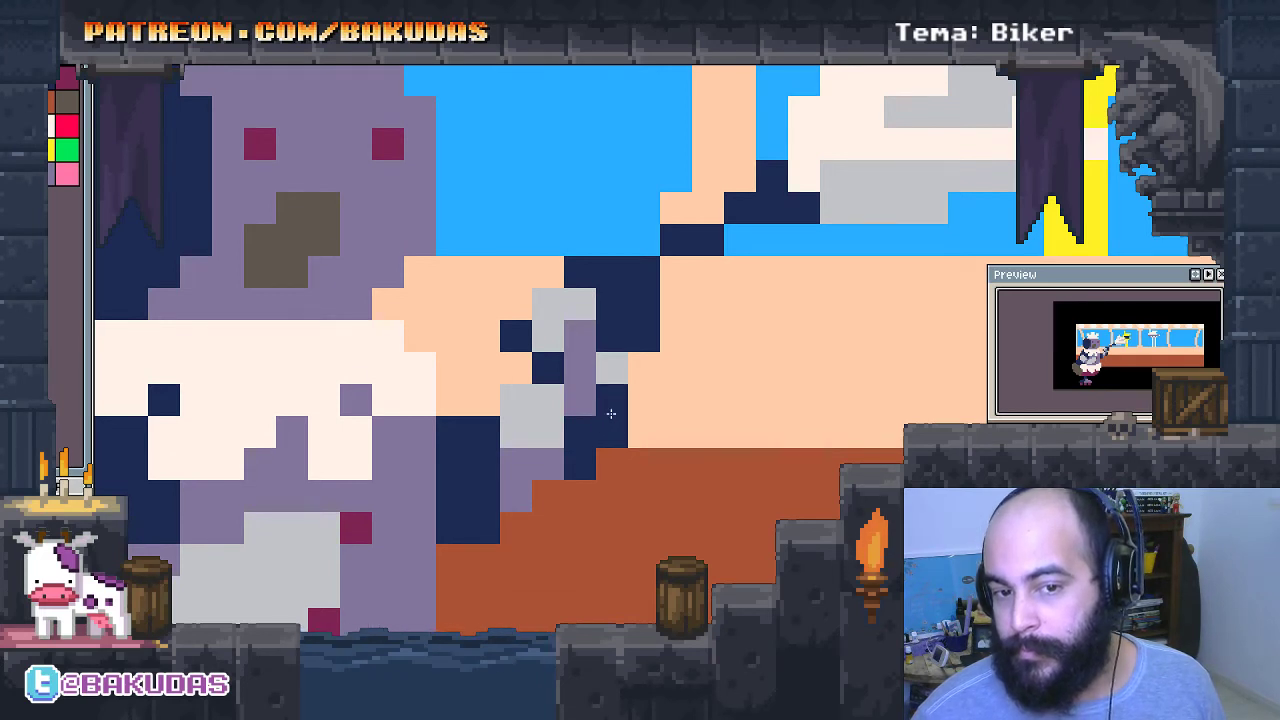
left_click(519, 385)
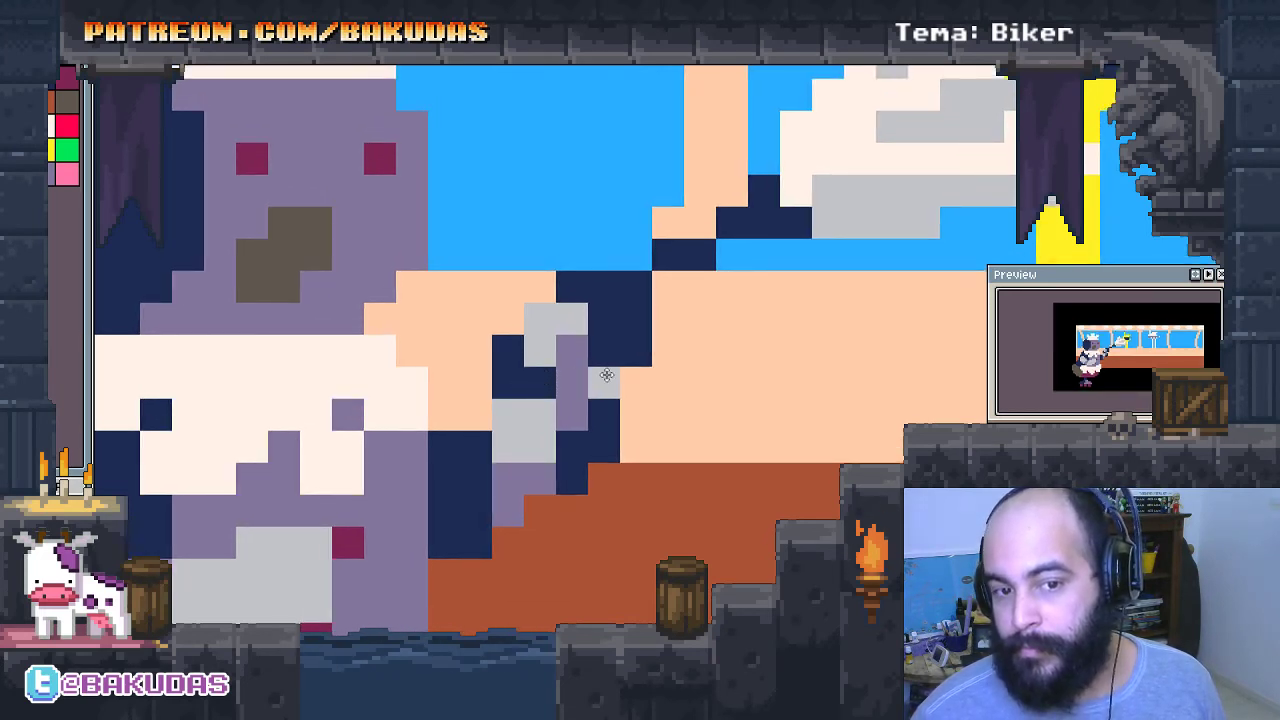
left_click_drag(666, 380, 651, 413)
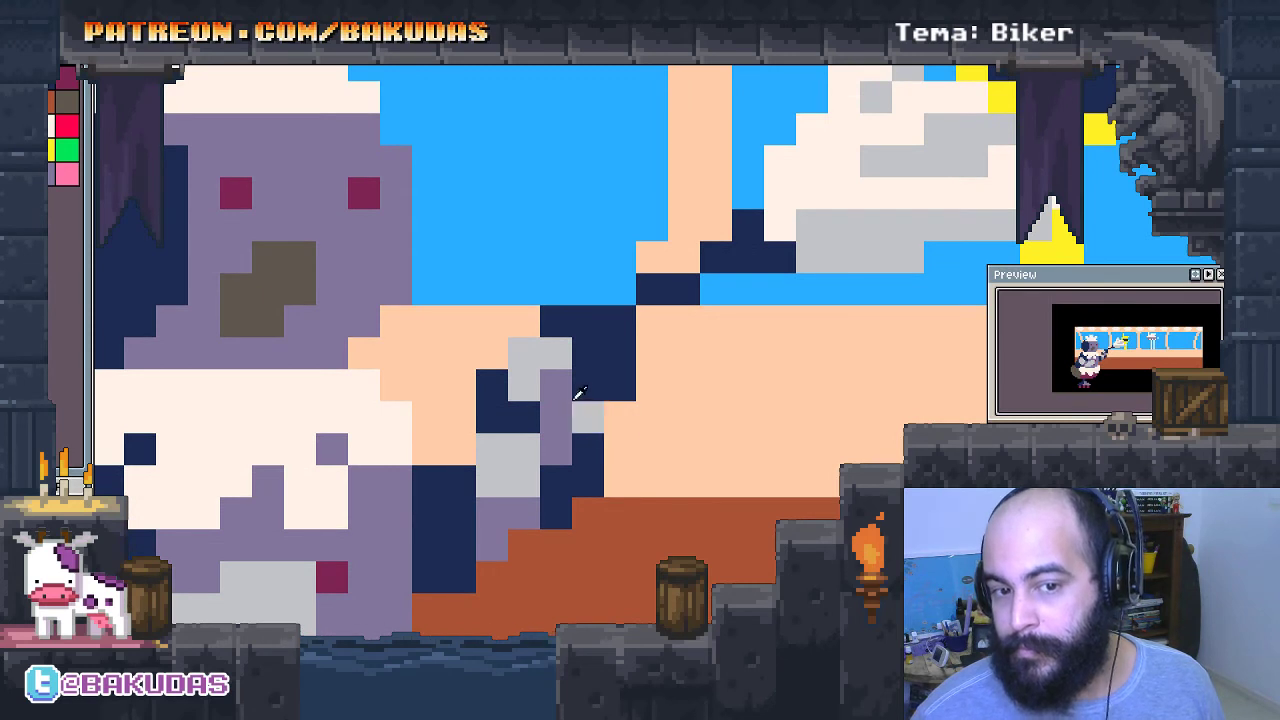
Turn several navy arm cells light grey and lavender.
left_click(588, 350)
left_click(620, 322)
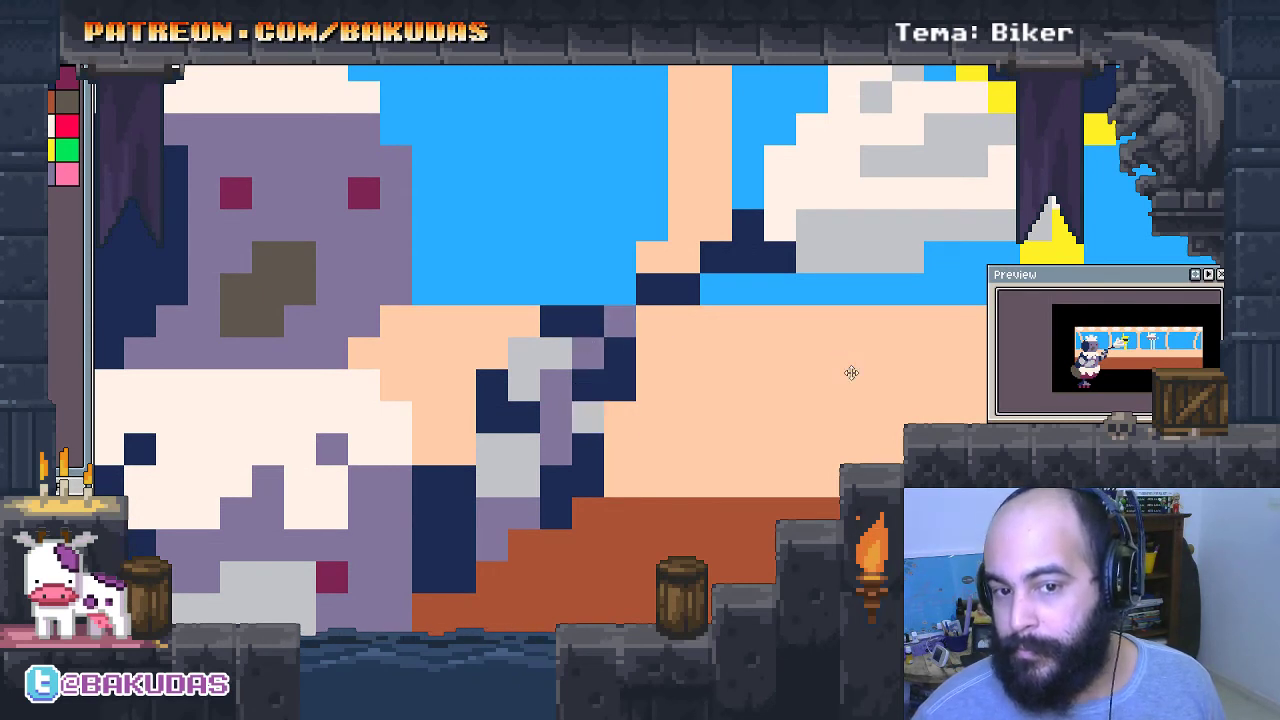
left_click_drag(851, 373, 844, 395)
left_click(581, 343)
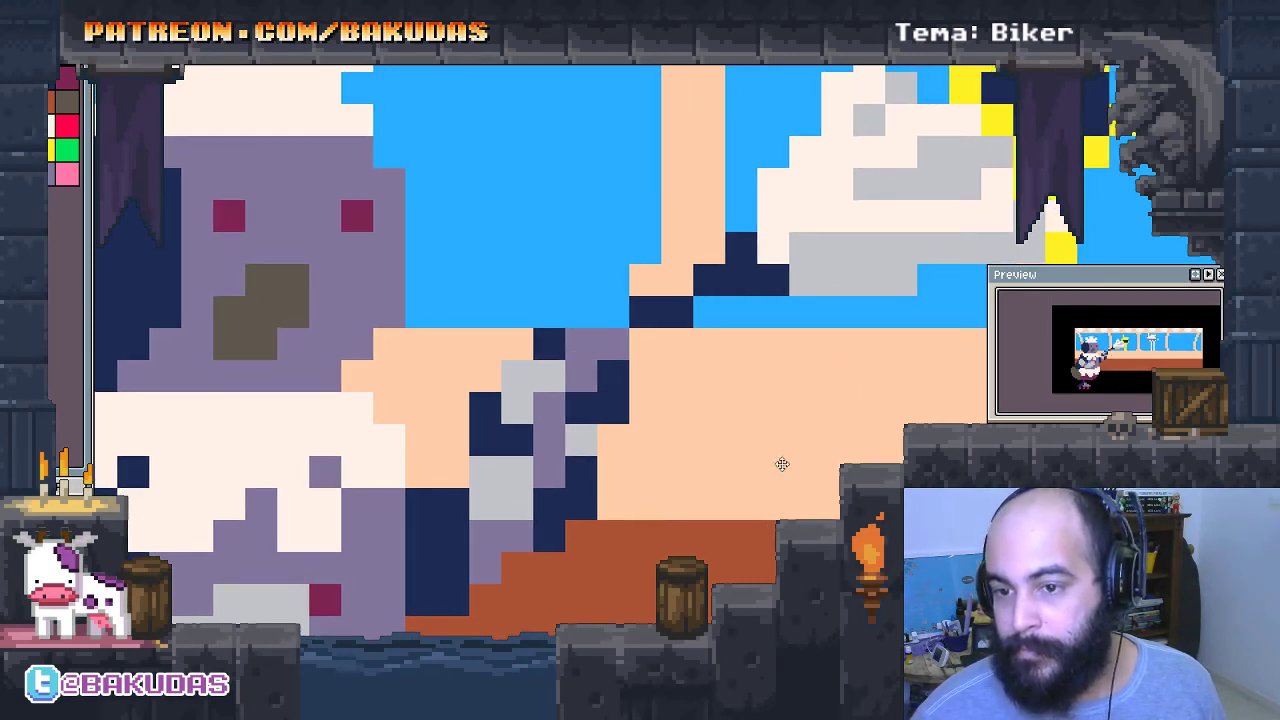
left_click_drag(782, 464, 716, 466)
left_click(716, 464)
Repaint the remaining navy cells on the raised arm lavender.
scroll(716, 464, "down", 3)
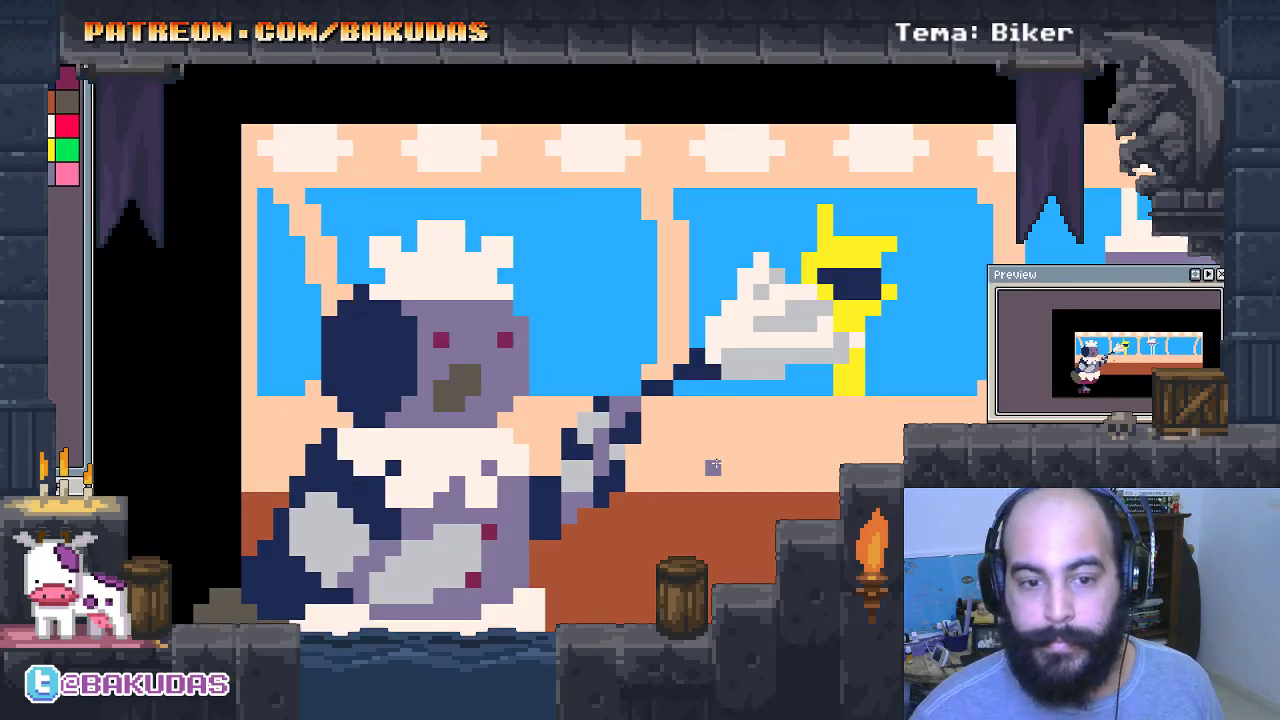
scroll(640, 460, "up", 3)
scroll(615, 440, "up", 1)
left_click(615, 436)
left_click(745, 530)
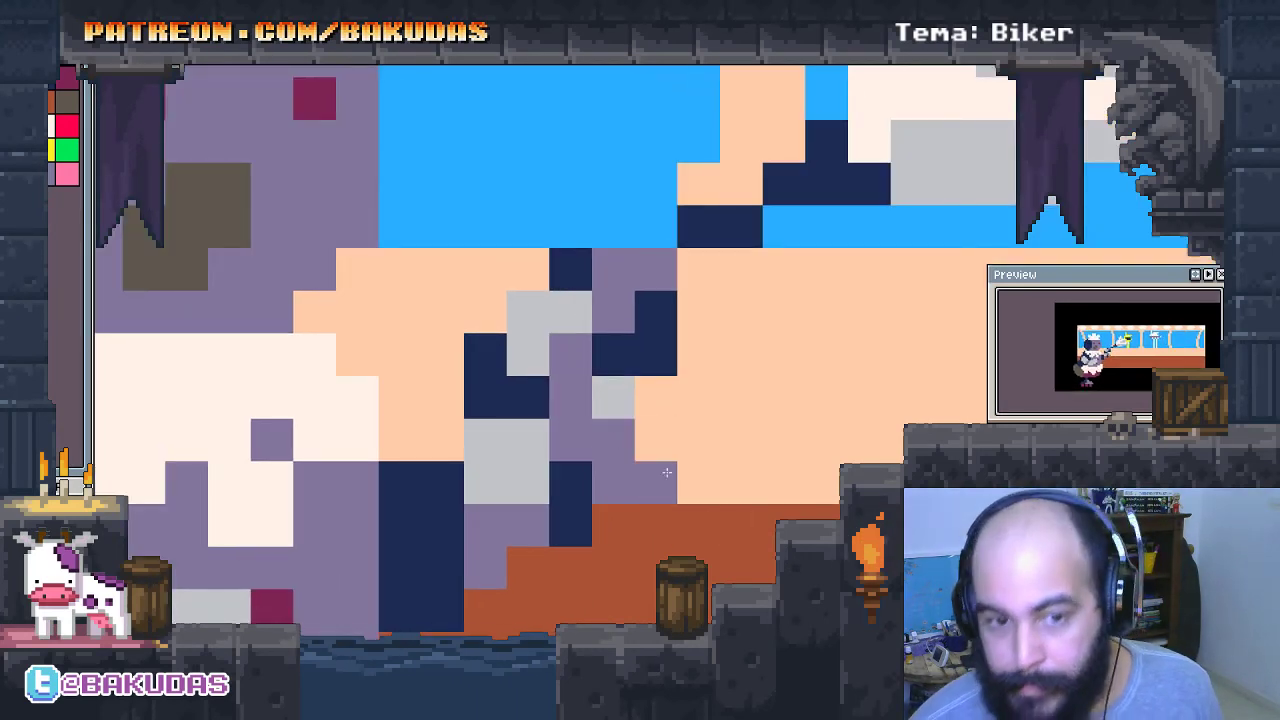
left_click(615, 398)
left_click(617, 362)
left_click(655, 312)
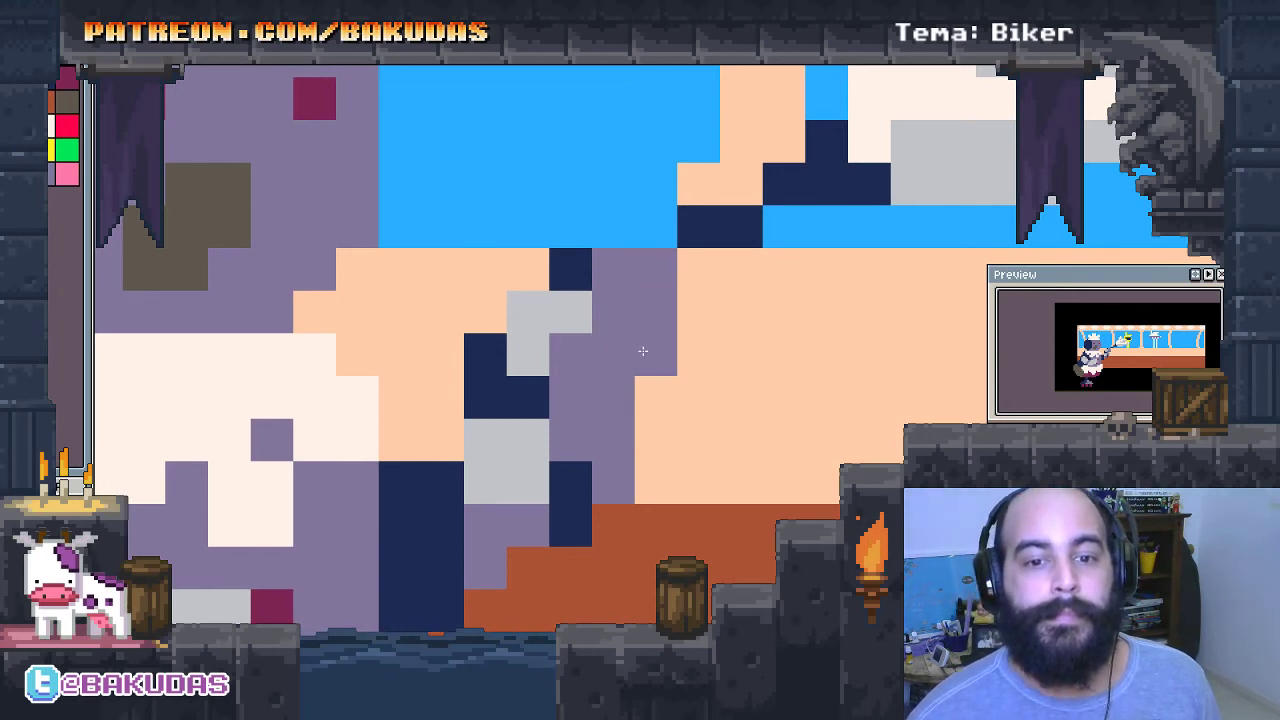
left_click(570, 525)
left_click(570, 482)
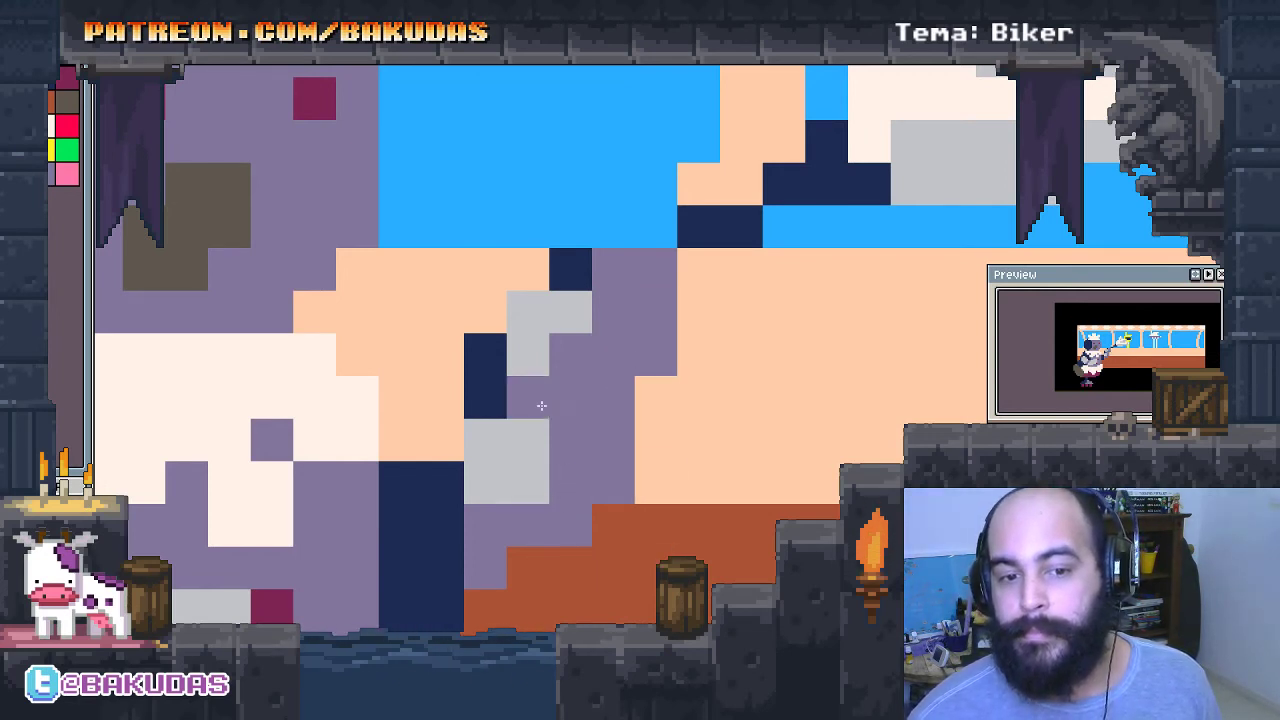
left_click(485, 397)
left_click(485, 355)
left_click(570, 270)
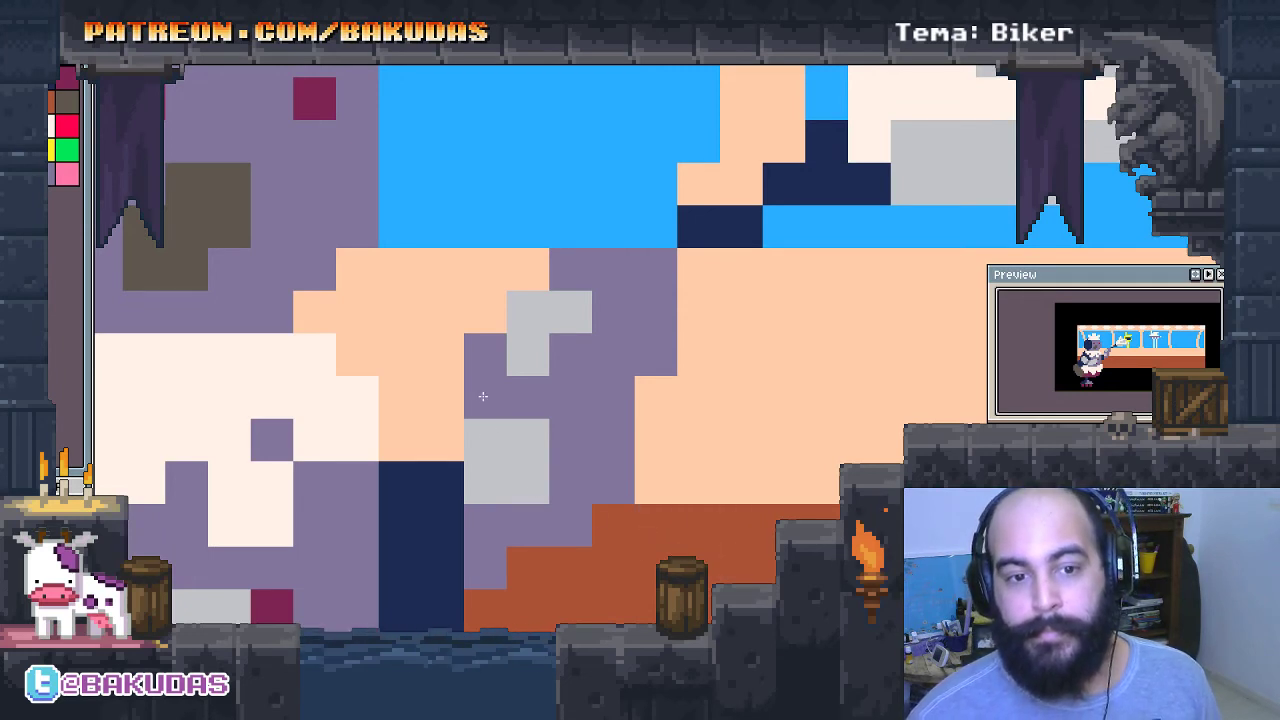
Eyedrop light grey and paint the top arm cells and a grey column down the arm.
left_click(541, 347, "alt")
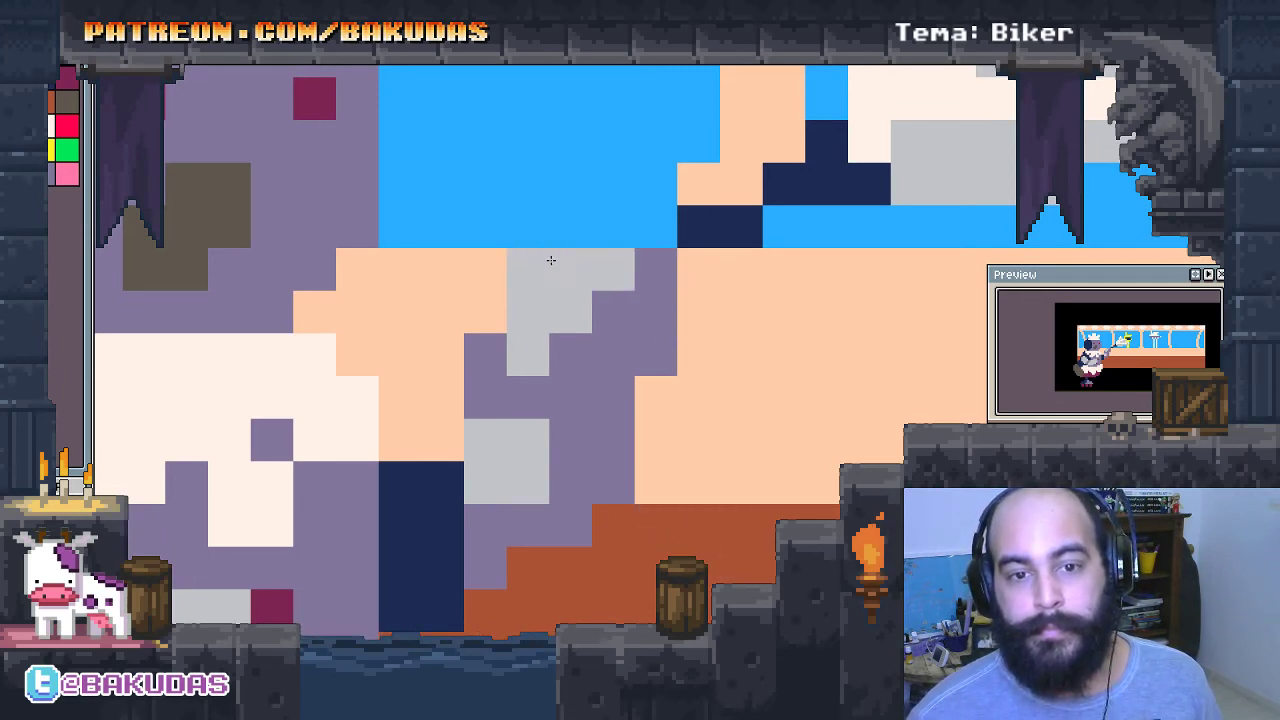
left_click_drag(651, 261, 626, 261)
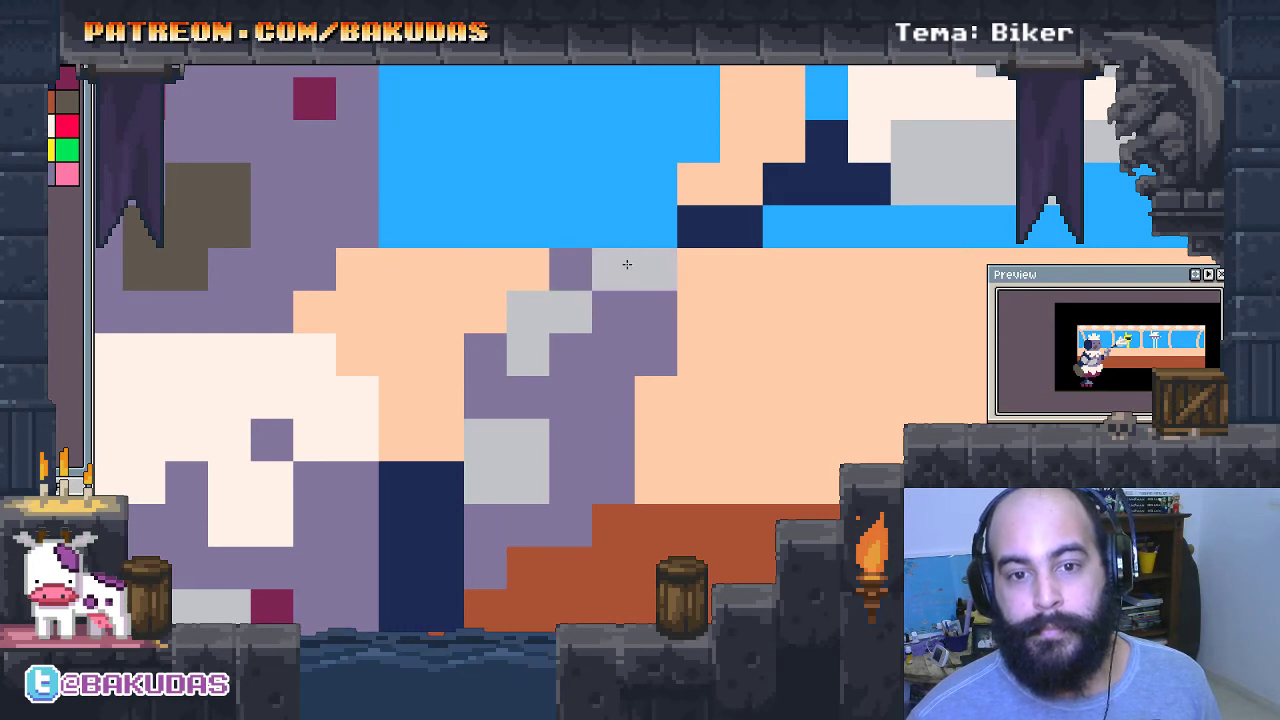
left_click_drag(613, 398, 608, 465)
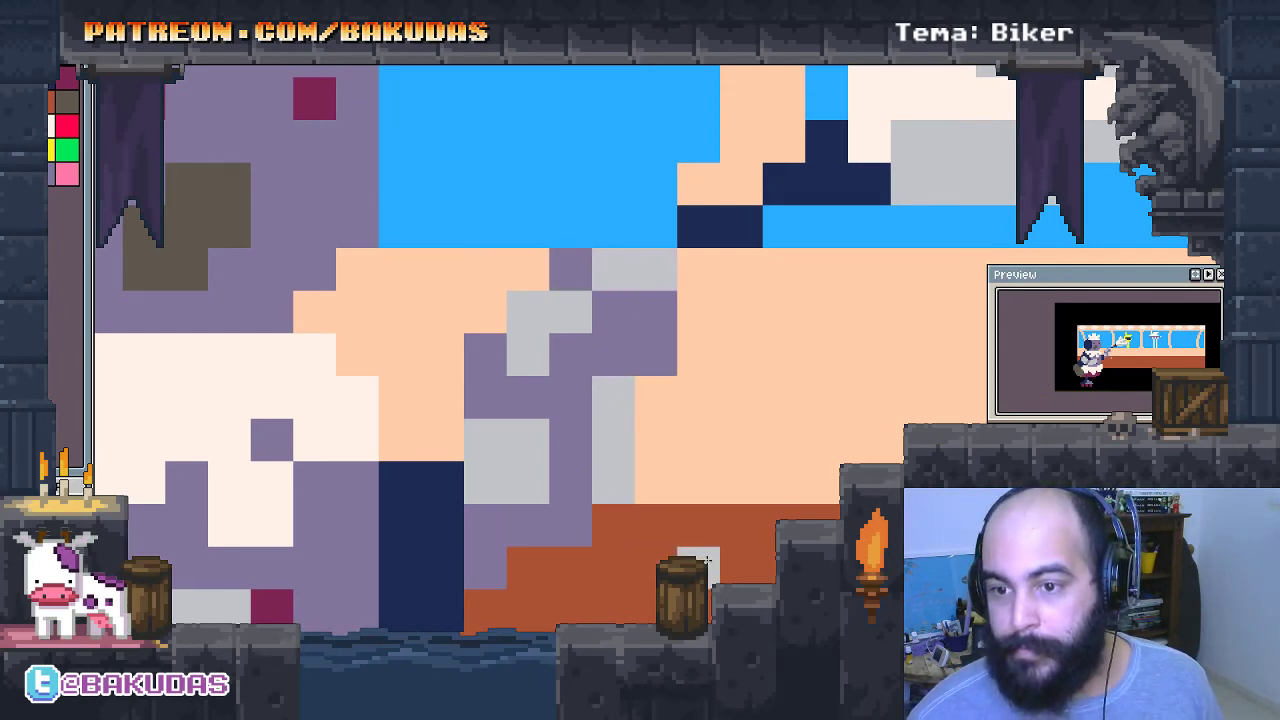
scroll(737, 523, "down", 3)
Extend the navy region, fill the left light-grey blob navy and the belly lavender.
scroll(632, 496, "down", 3)
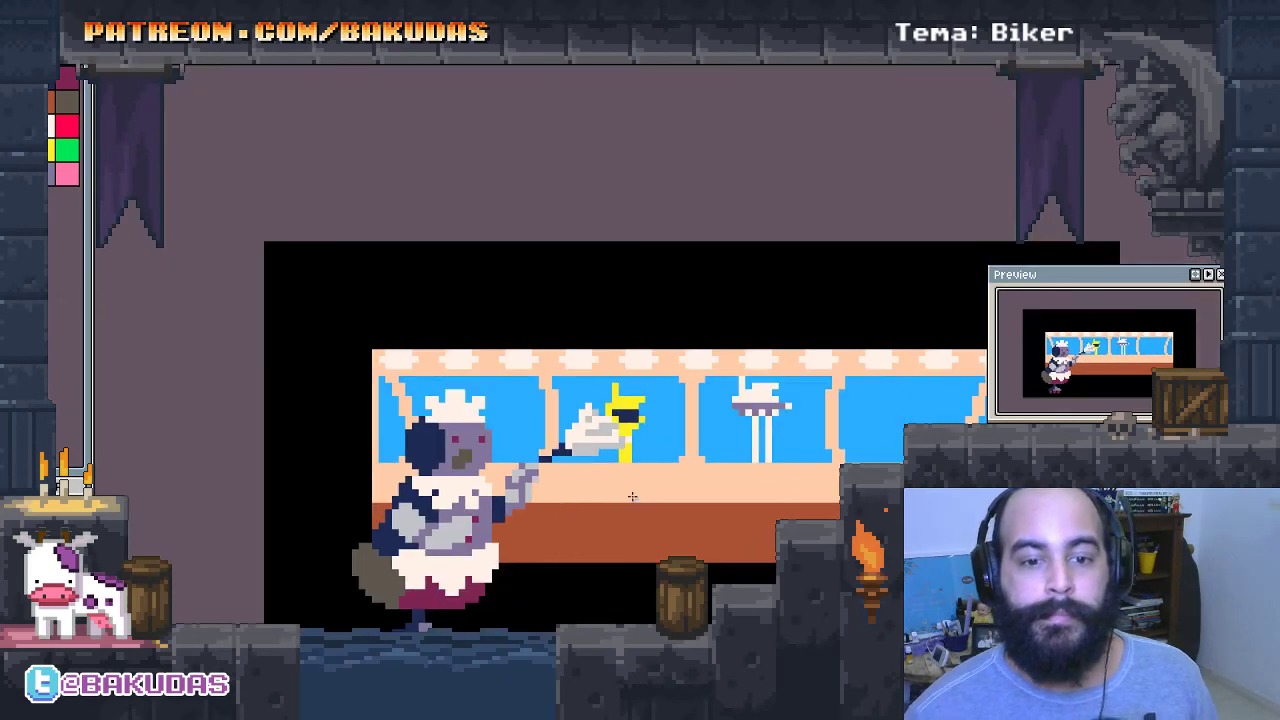
scroll(577, 366, "down", 1)
scroll(458, 449, "up", 3)
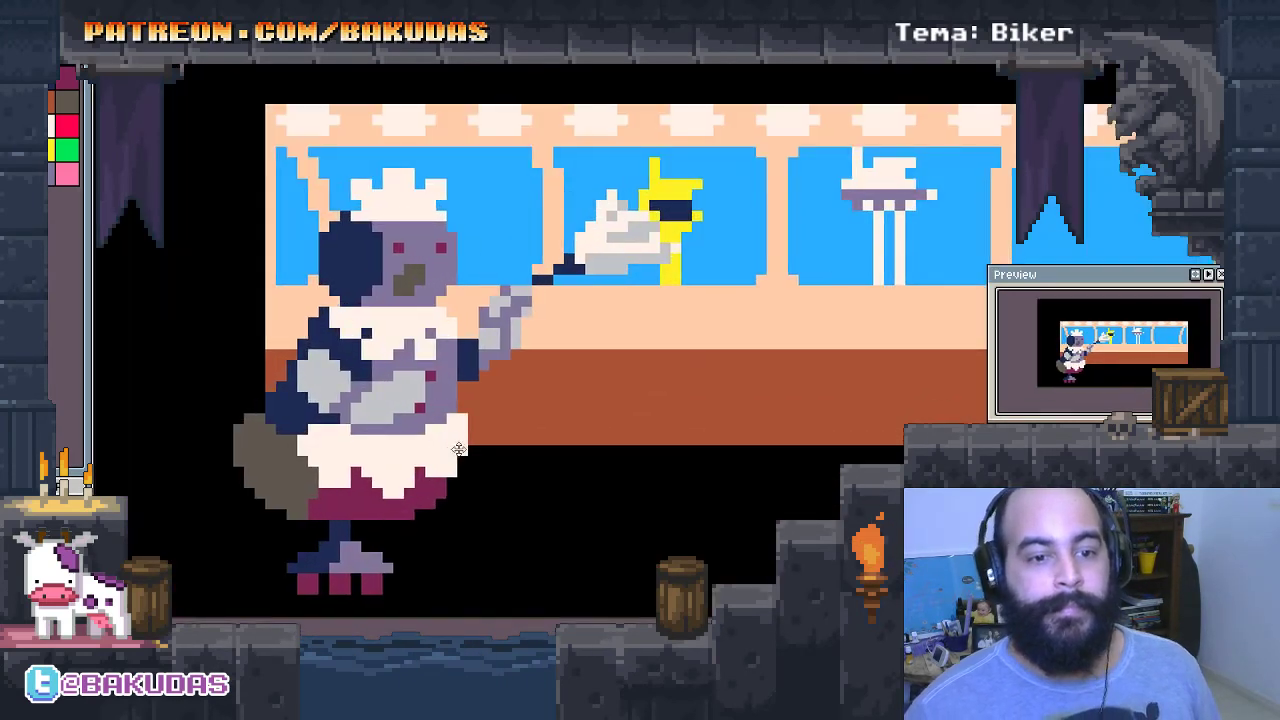
left_click_drag(458, 449, 602, 404)
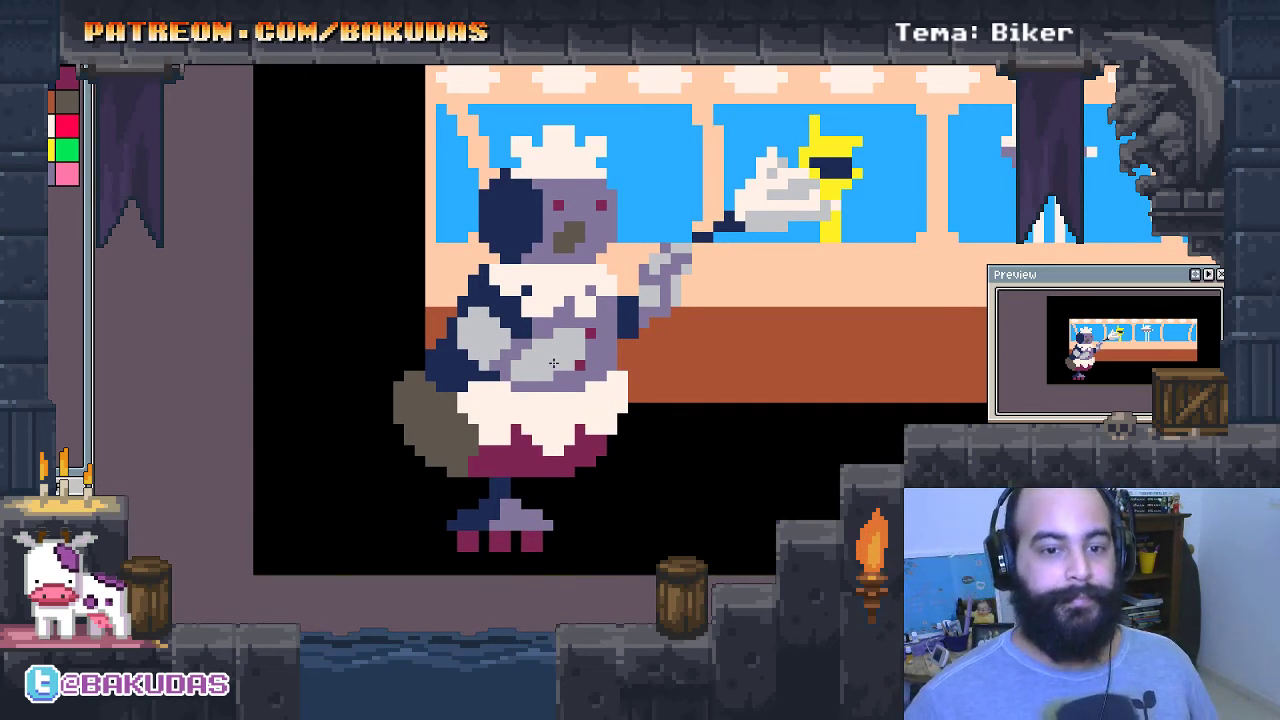
scroll(553, 363, "up", 2)
mouse_move(475, 262)
left_mouse_down()
mouse_move(472, 305)
mouse_move(419, 335)
left_mouse_up()
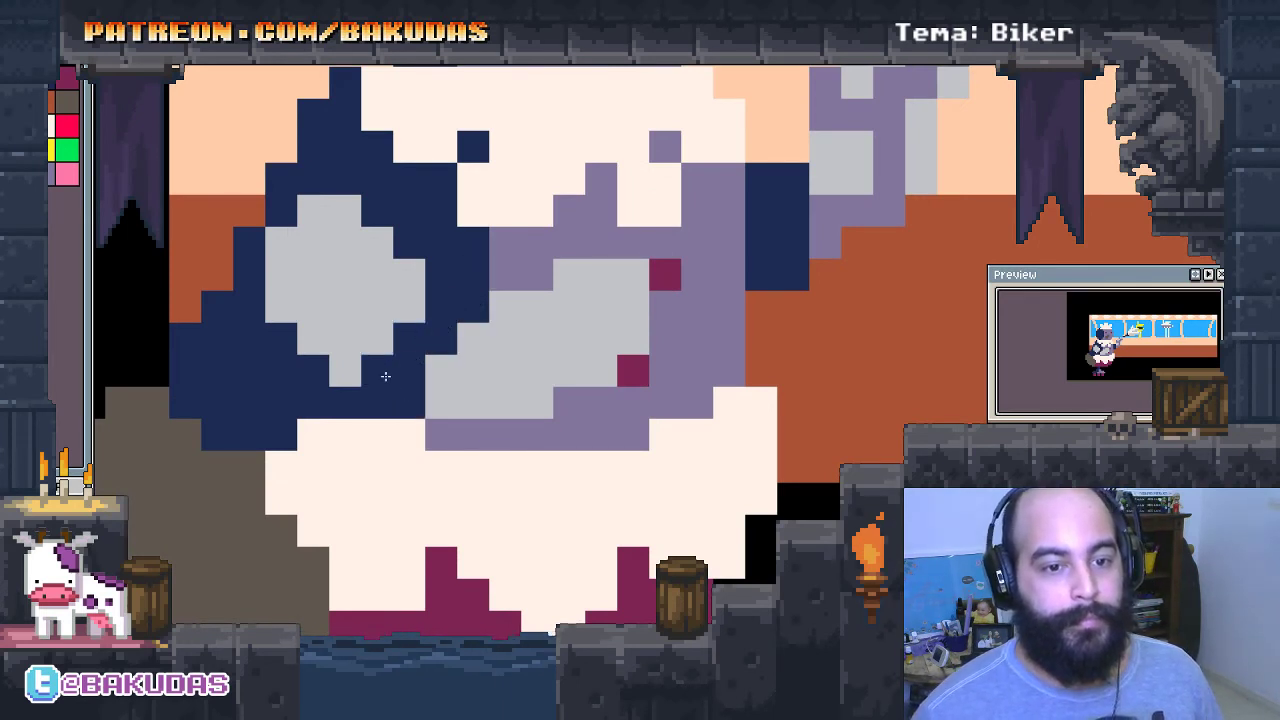
left_click_drag(383, 371, 449, 371)
left_click(427, 282)
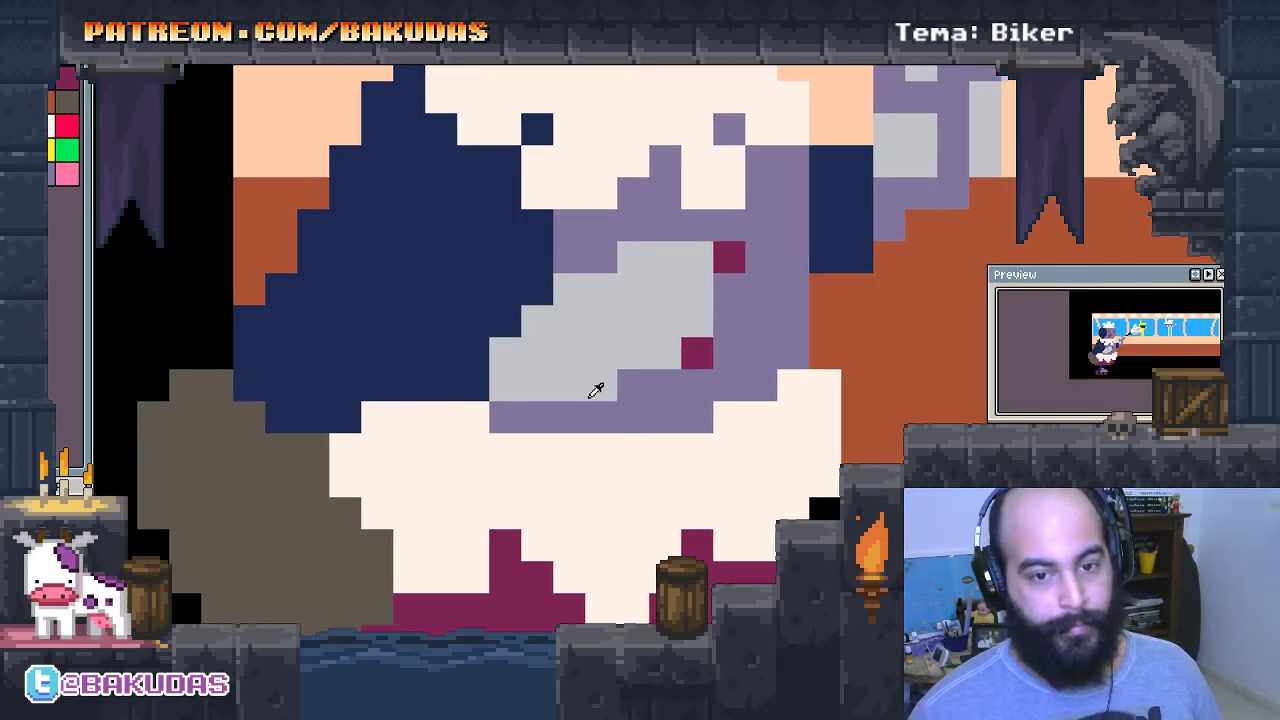
left_click(571, 349)
Paint a dark patch on the pigeon's body, undoing an accidental full-body fill.
scroll(650, 350, "down", 1)
scroll(723, 353, "down", 2)
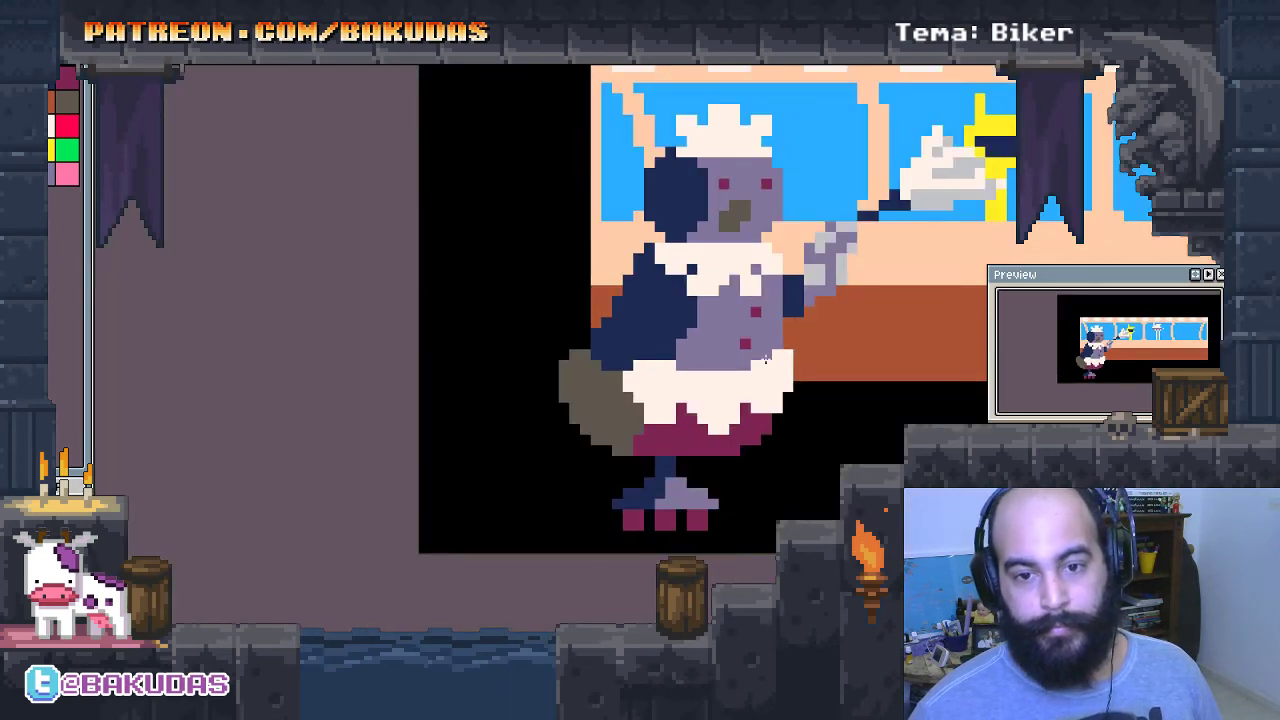
scroll(750, 345, "up", 1)
scroll(690, 308, "up", 1)
scroll(630, 300, "up", 1)
scroll(631, 292, "up", 1)
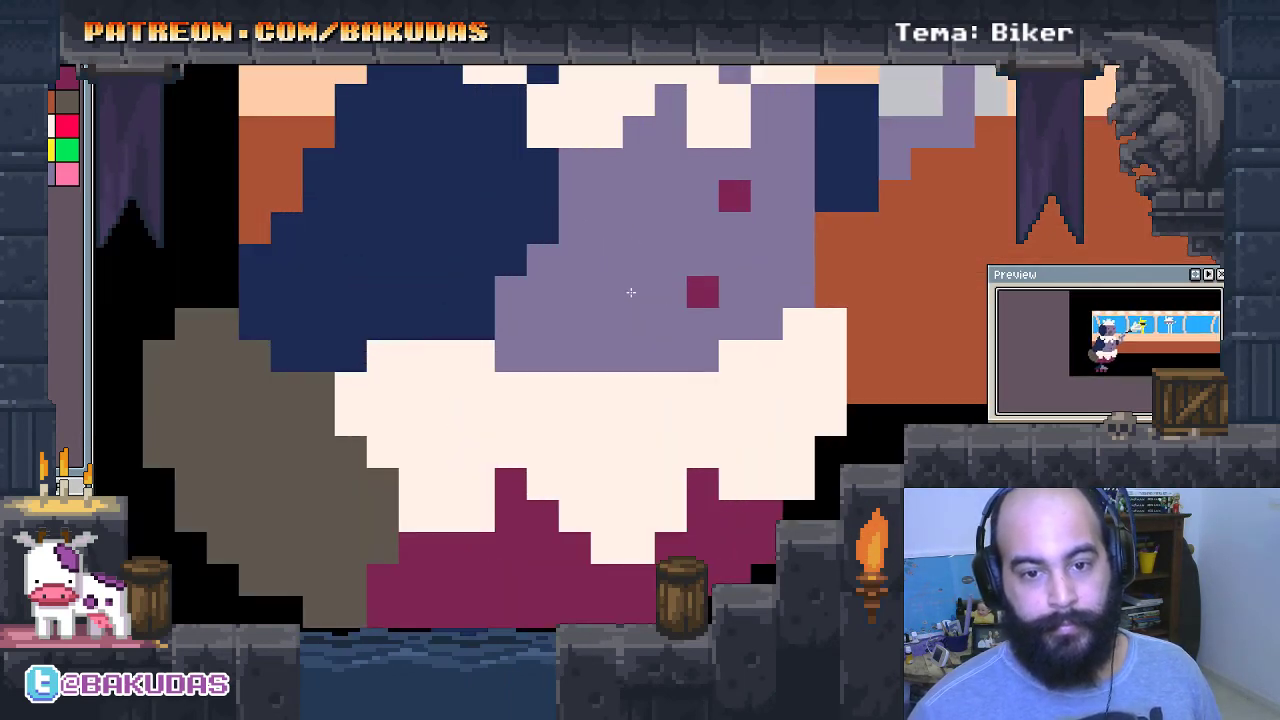
scroll(631, 292, "down", 3)
scroll(631, 213, "up", 2)
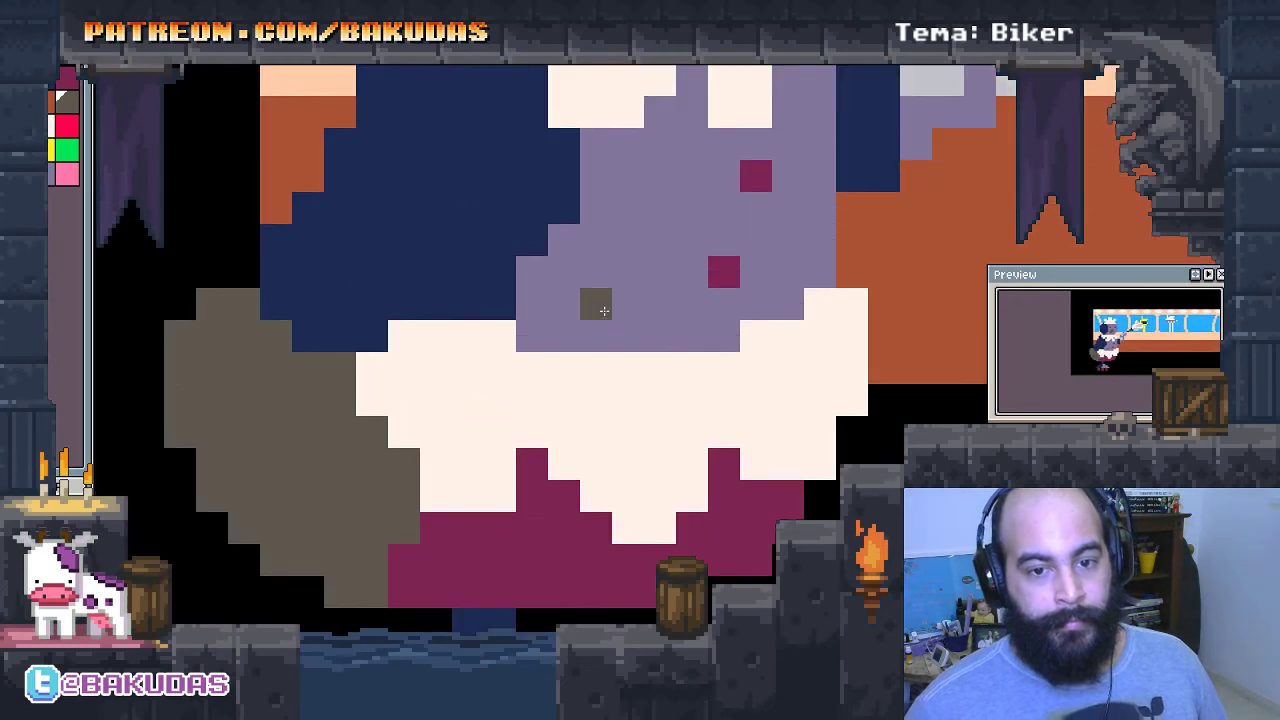
scroll(608, 279, "up", 1)
left_click(608, 279)
key("ctrl+z")
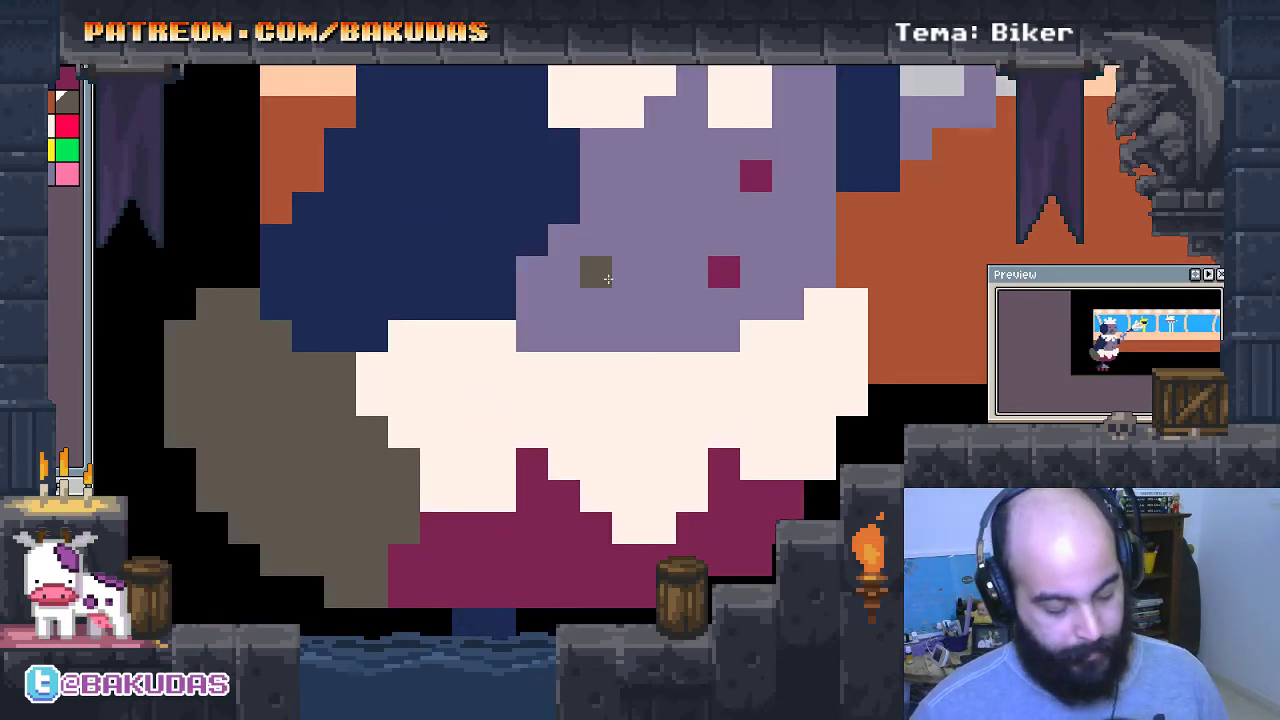
left_click(608, 331)
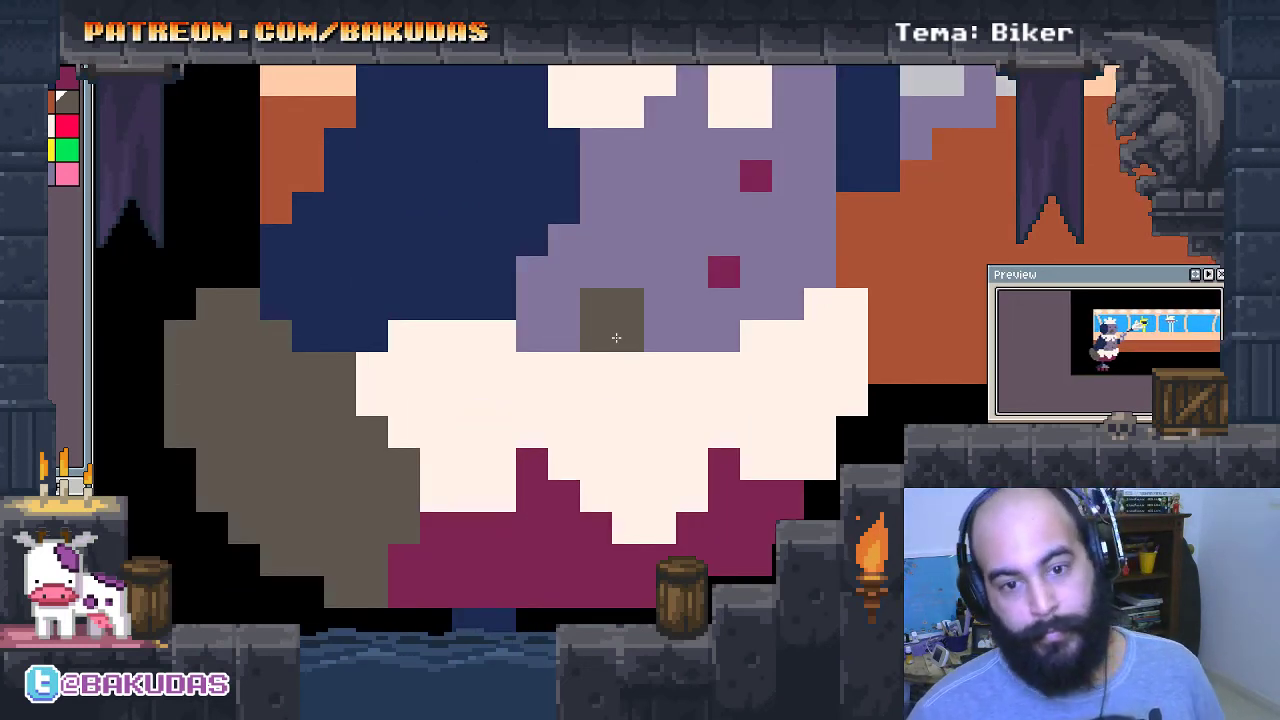
left_click_drag(626, 335, 626, 302)
left_click(686, 310)
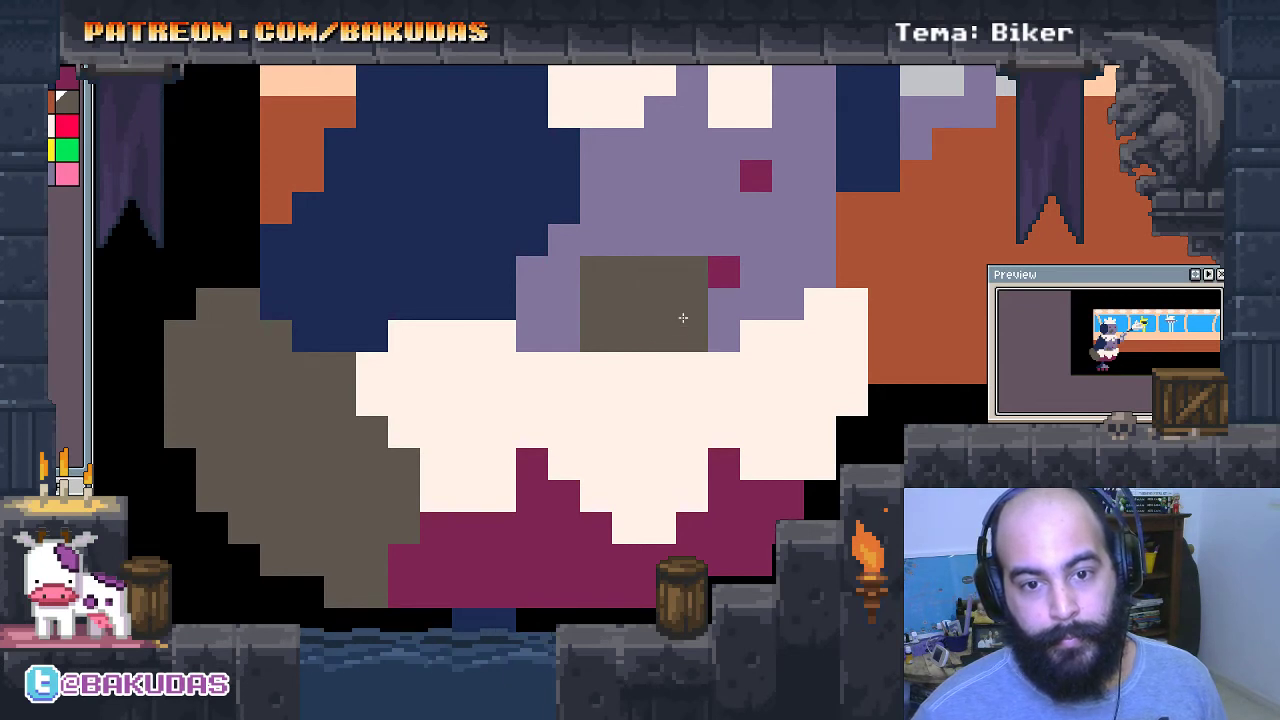
left_click(663, 273)
mouse_move(663, 257)
left_mouse_down()
mouse_move(692, 226)
mouse_move(715, 243)
left_mouse_up()
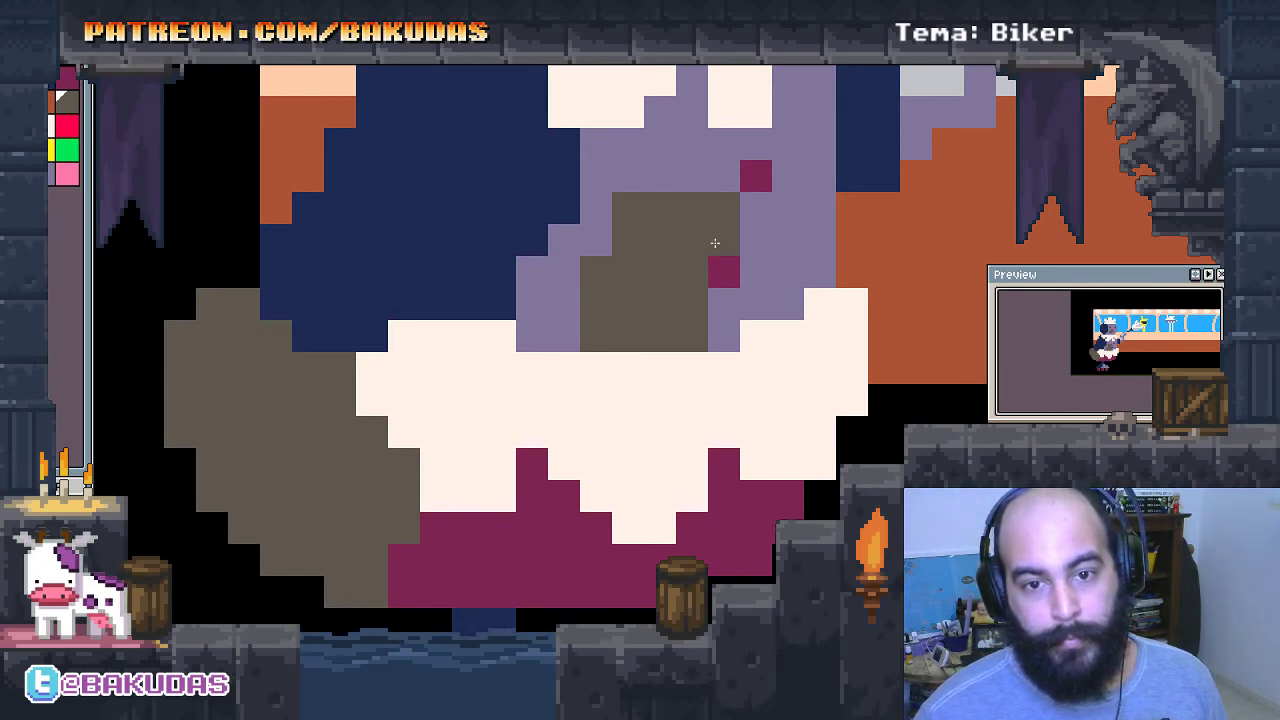
Move the magenta pixel on the pigeon's head one cell up and one cell right.
left_click(712, 286)
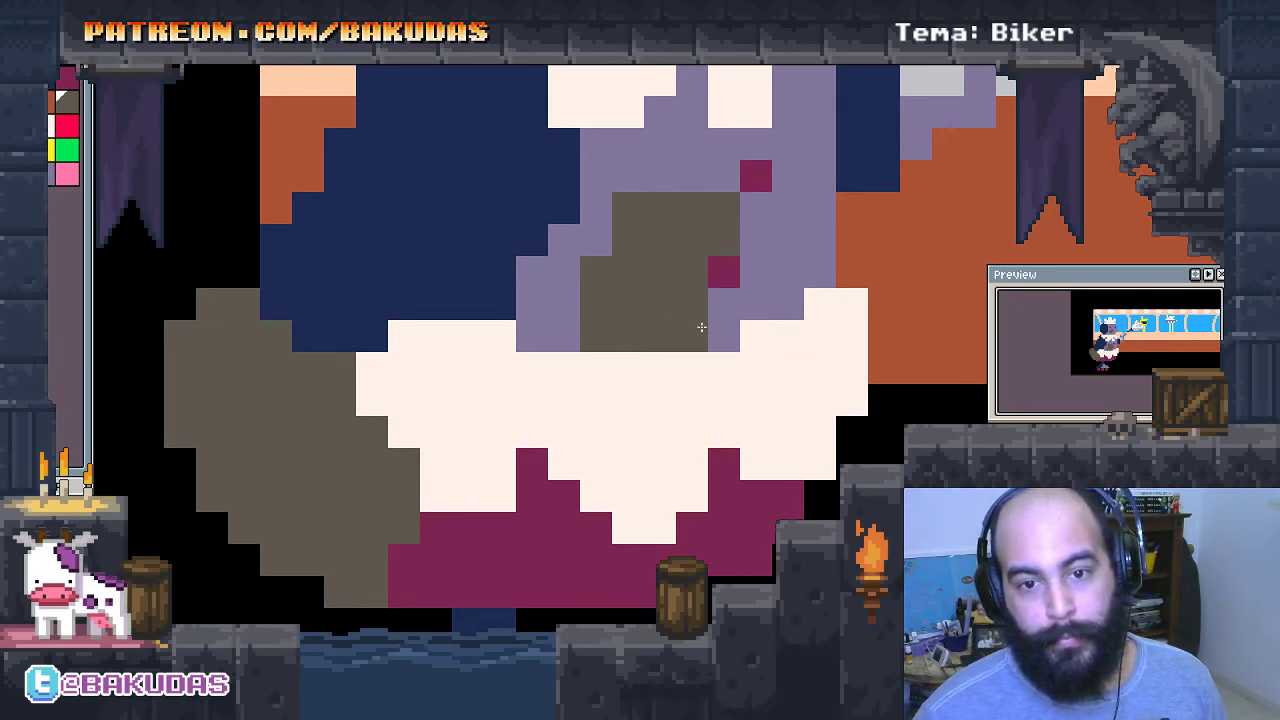
scroll(701, 327, "down", 1)
scroll(629, 321, "up", 1)
key("ctrl+z")
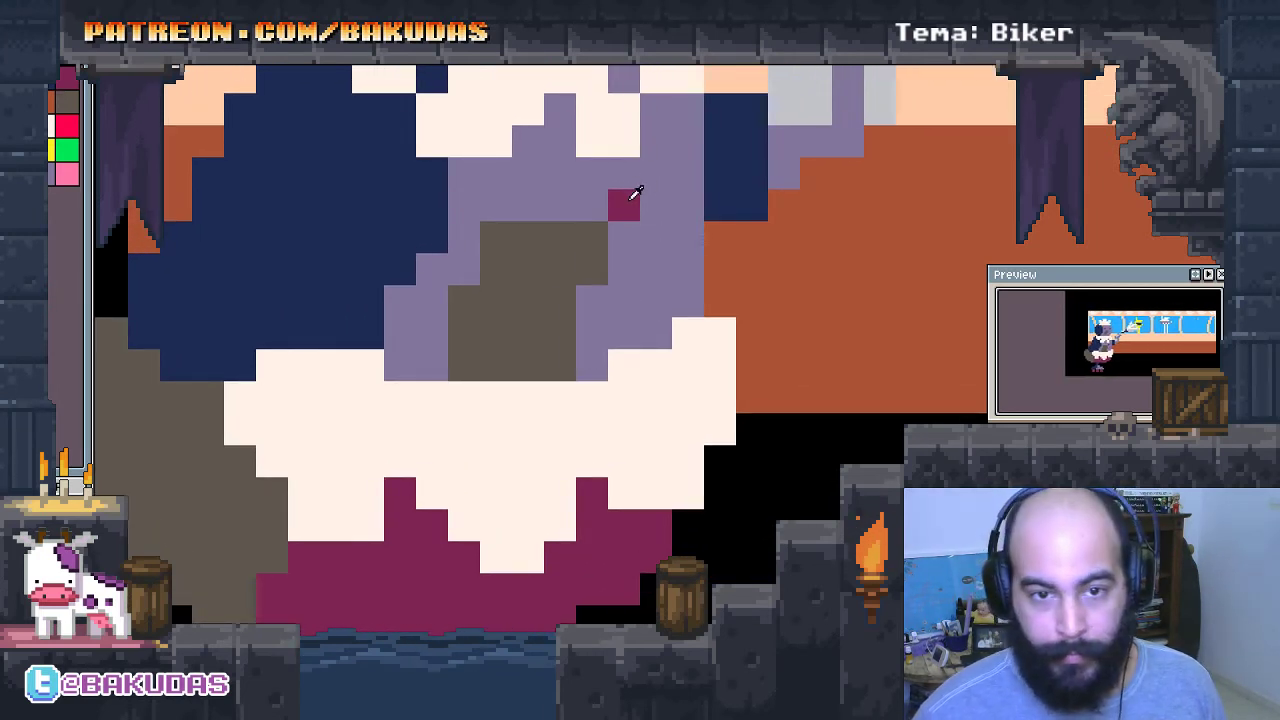
left_click(605, 204)
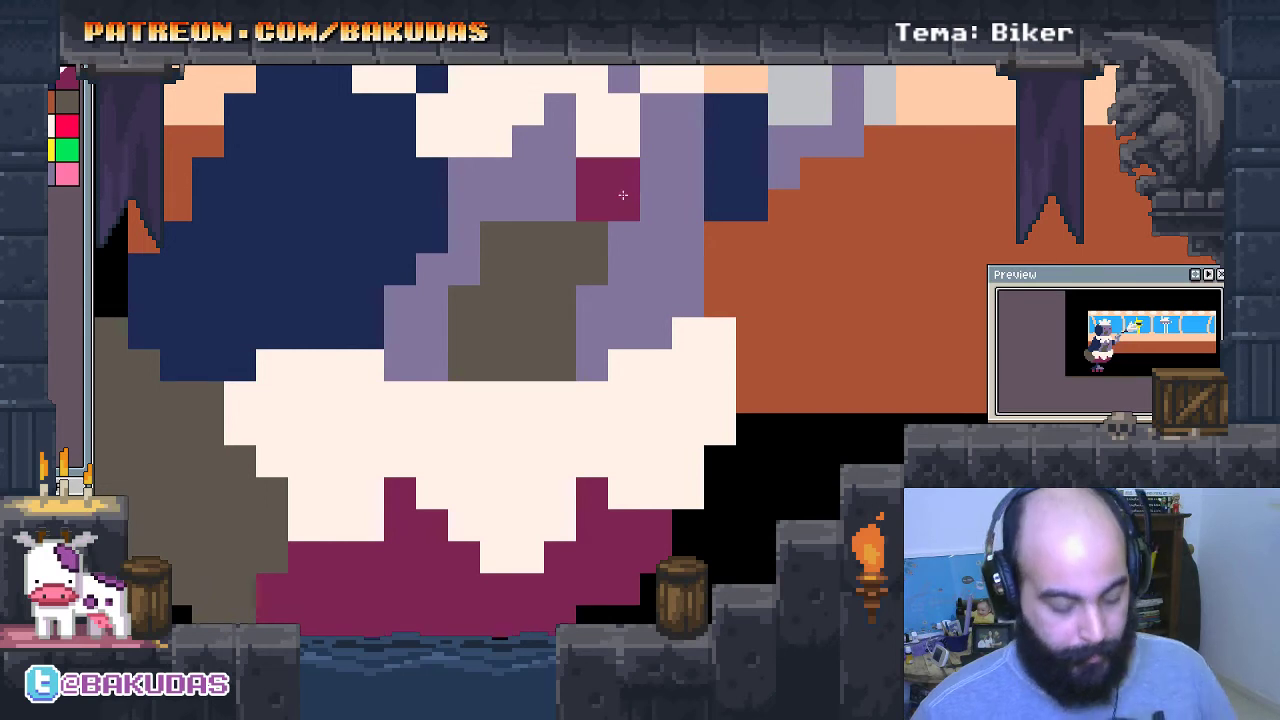
left_click(628, 203)
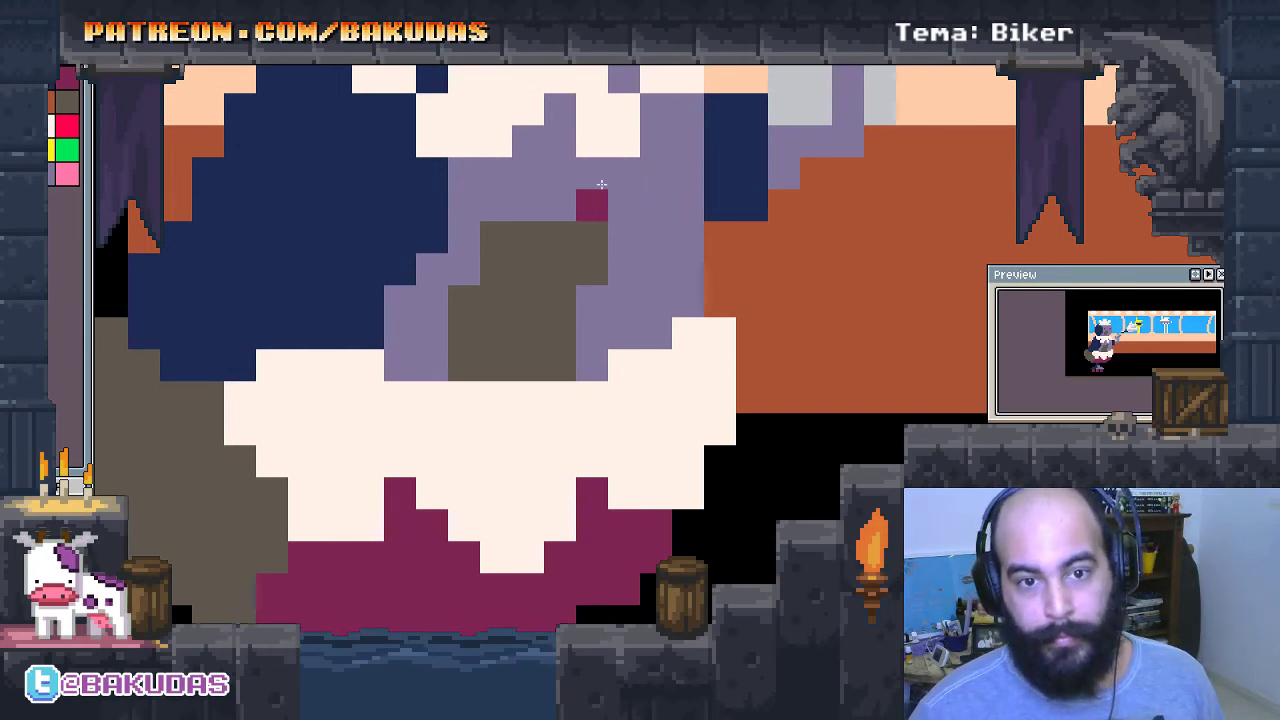
left_click(592, 172)
left_click(592, 204)
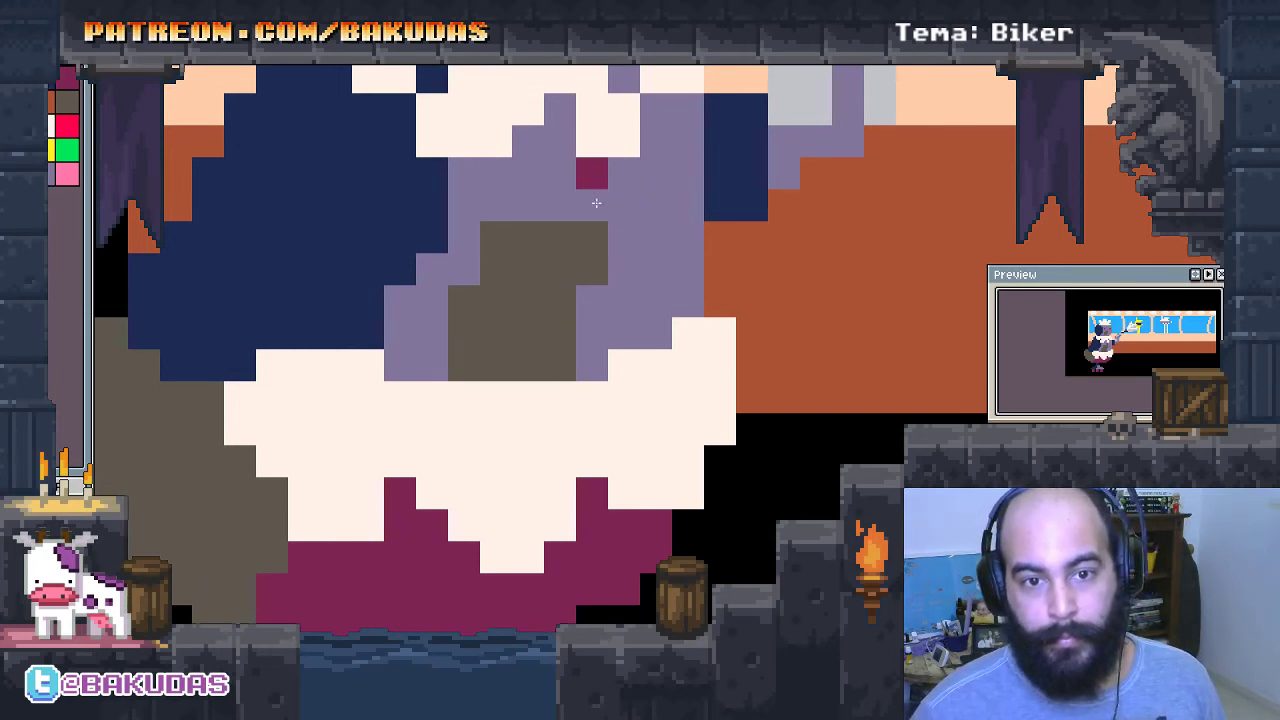
left_click_drag(649, 262, 680, 274)
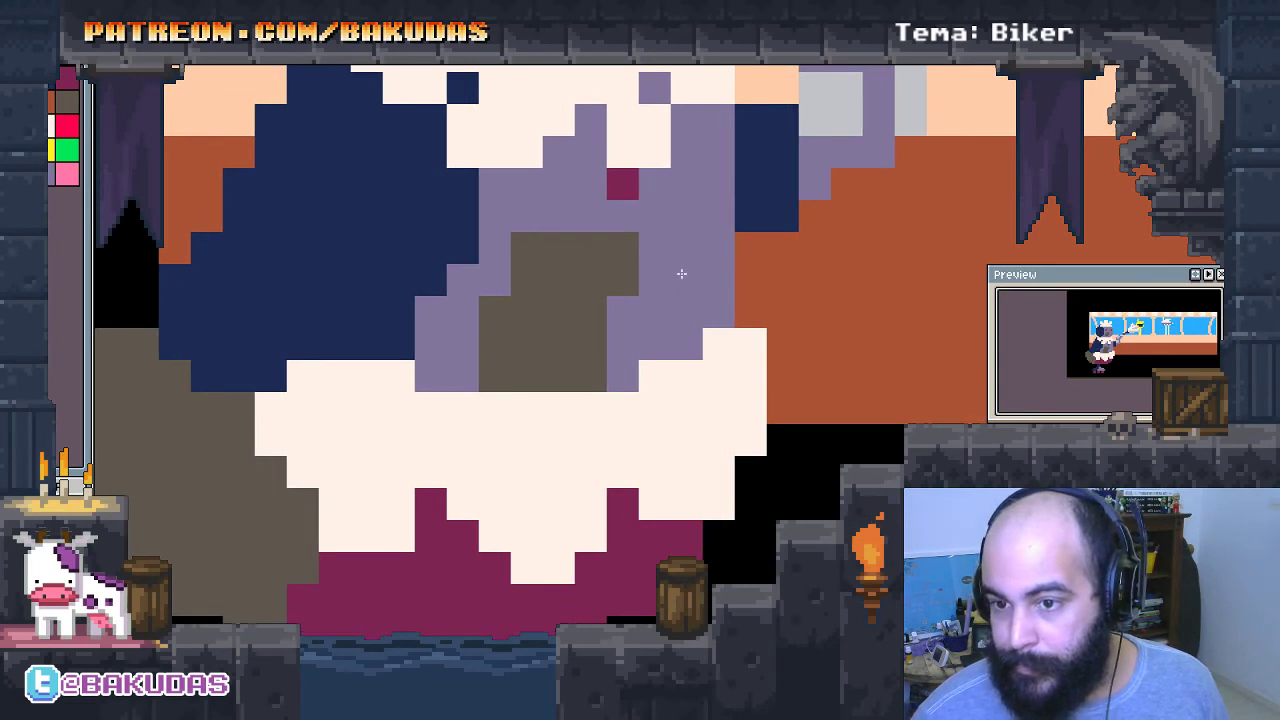
left_click(652, 184)
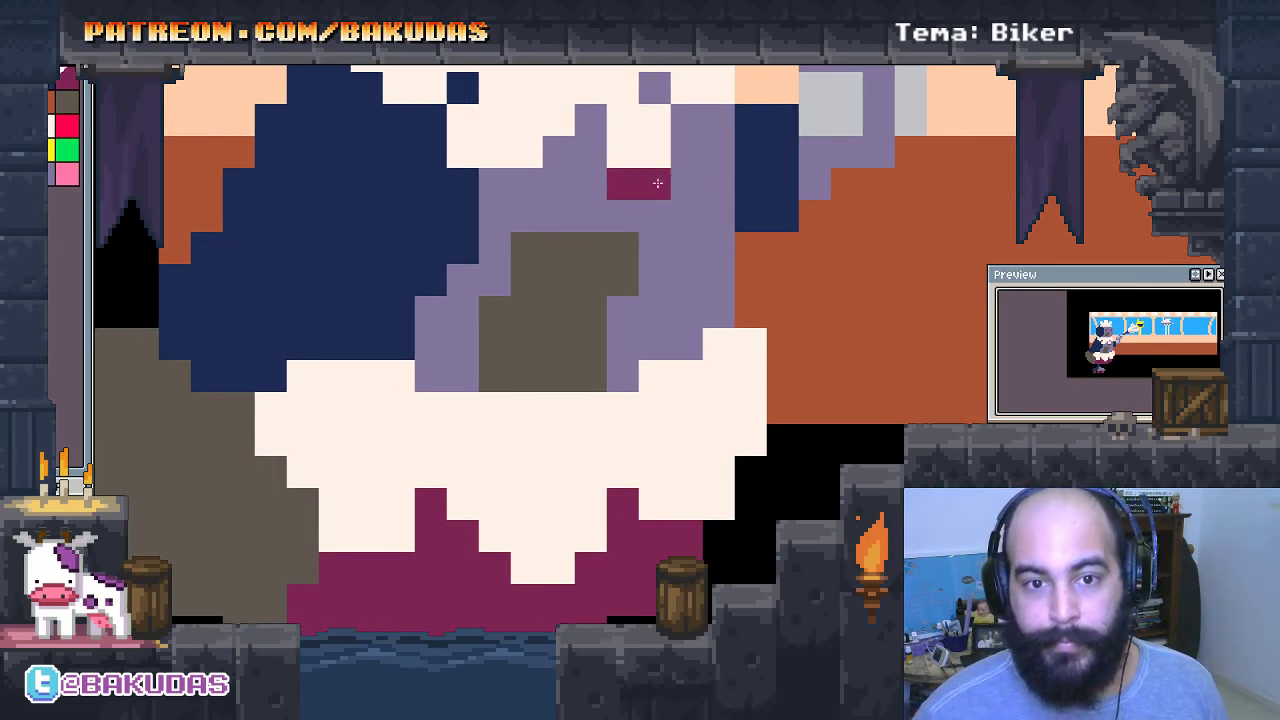
left_click(622, 184)
left_click_drag(686, 300, 700, 273)
Extend the brown block to the right and downward, then zoom out.
left_click(657, 217)
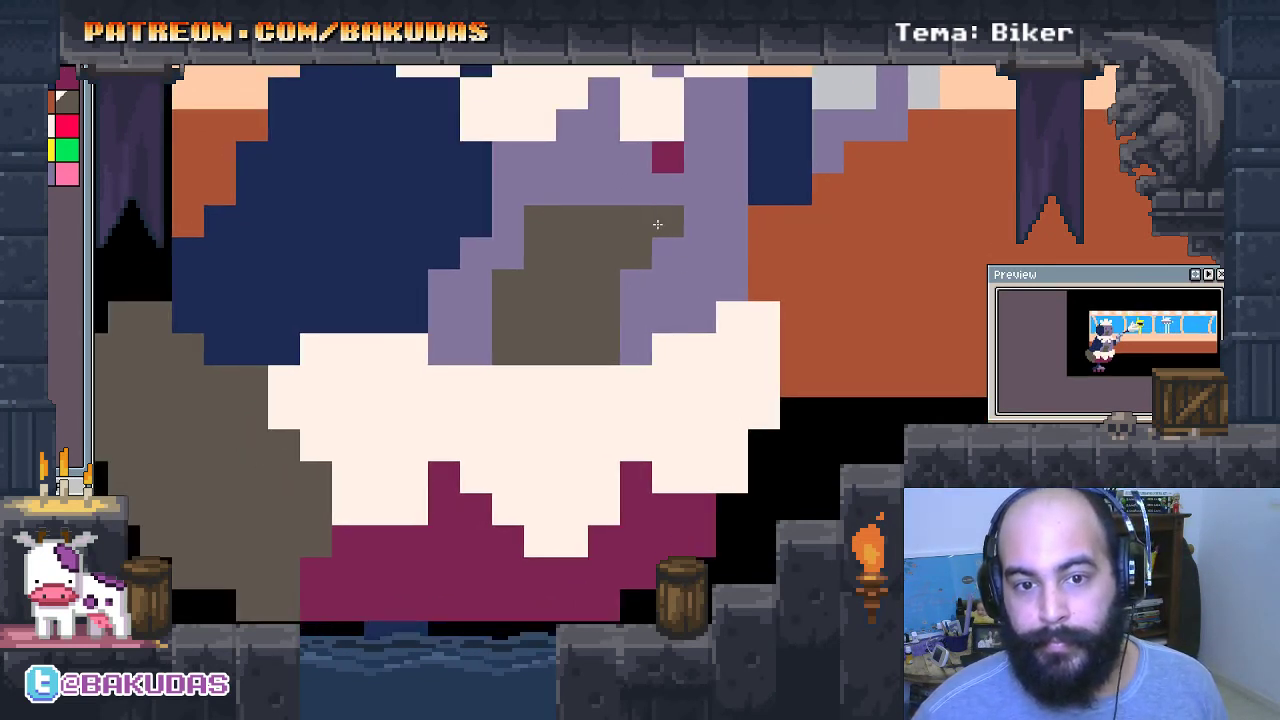
left_click(657, 249)
left_click(631, 323)
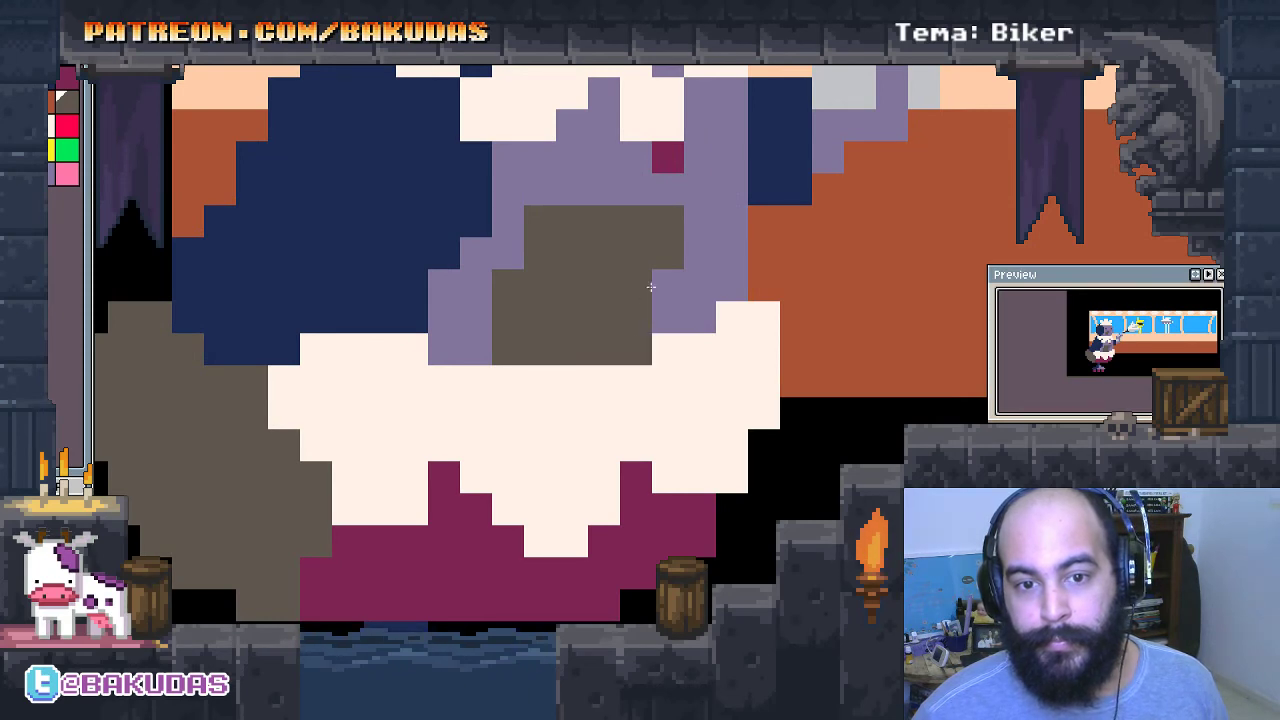
scroll(670, 290, "down", 1)
scroll(831, 334, "down", 2)
Draw a light-grey diagonal handle from the maid's hand, bending down and left at its end.
scroll(831, 334, "up", 1)
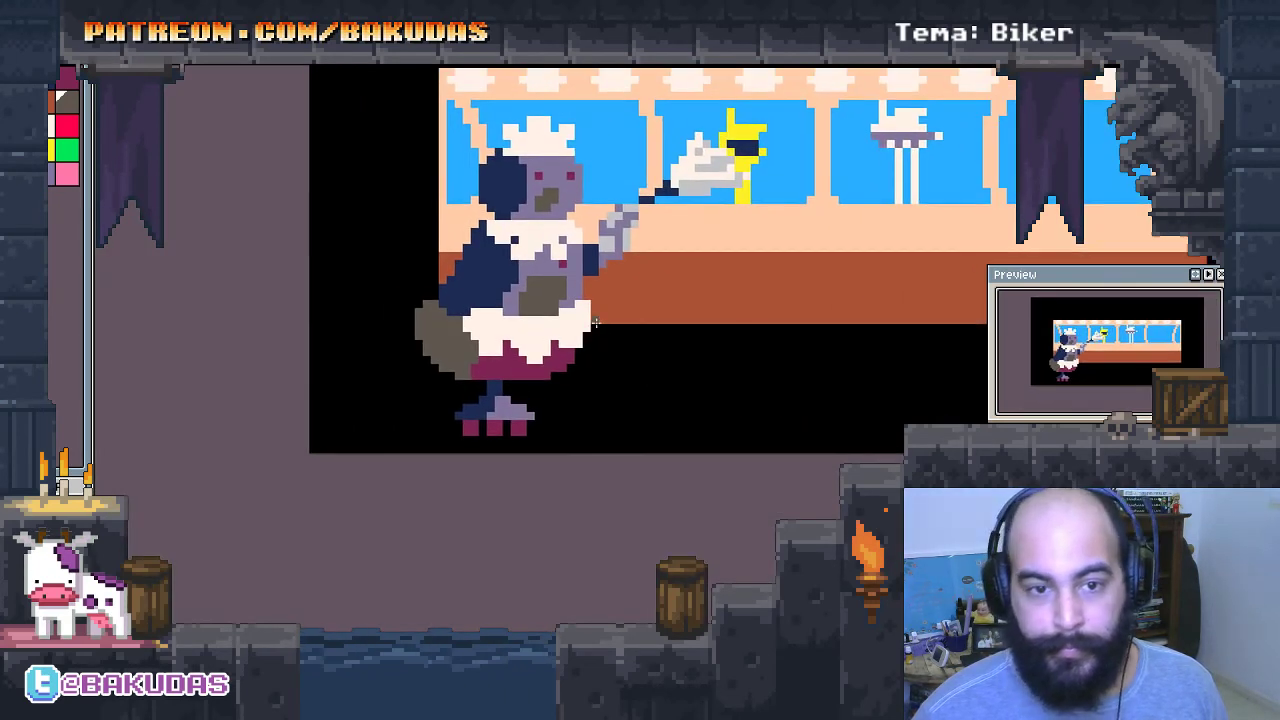
scroll(600, 240, "up", 1)
scroll(684, 304, "right", 2)
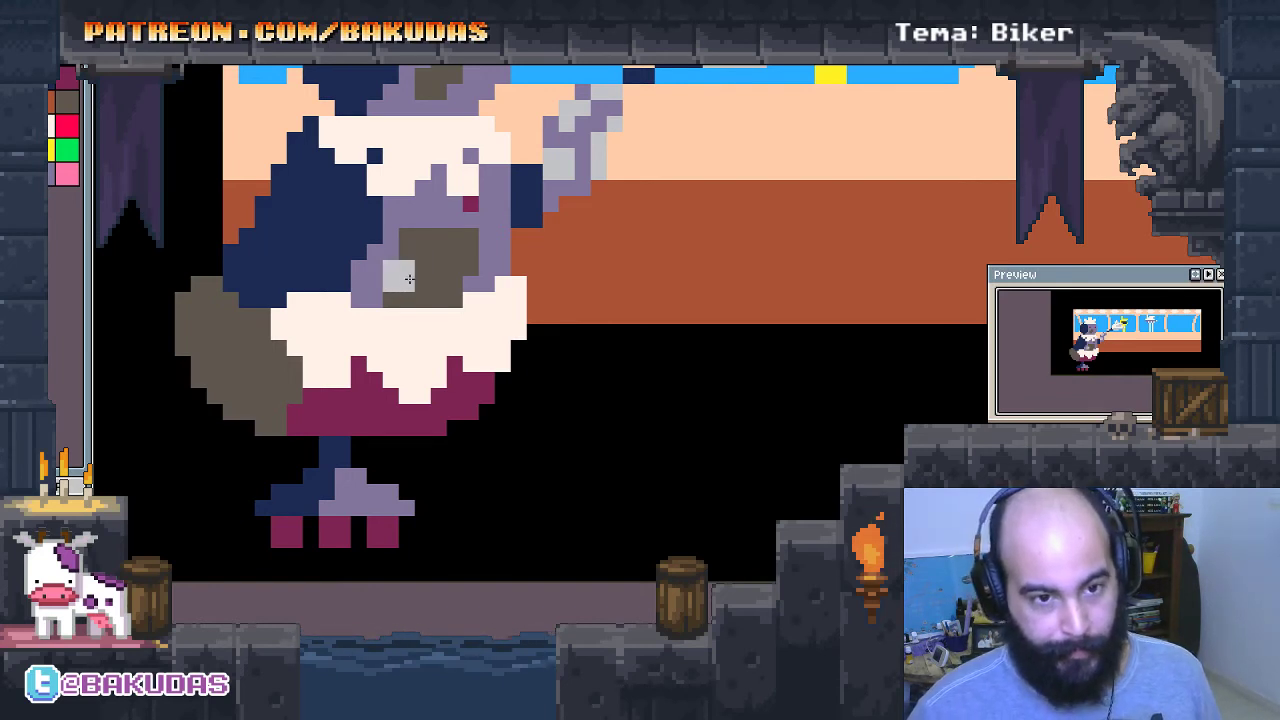
left_click_drag(409, 279, 699, 418)
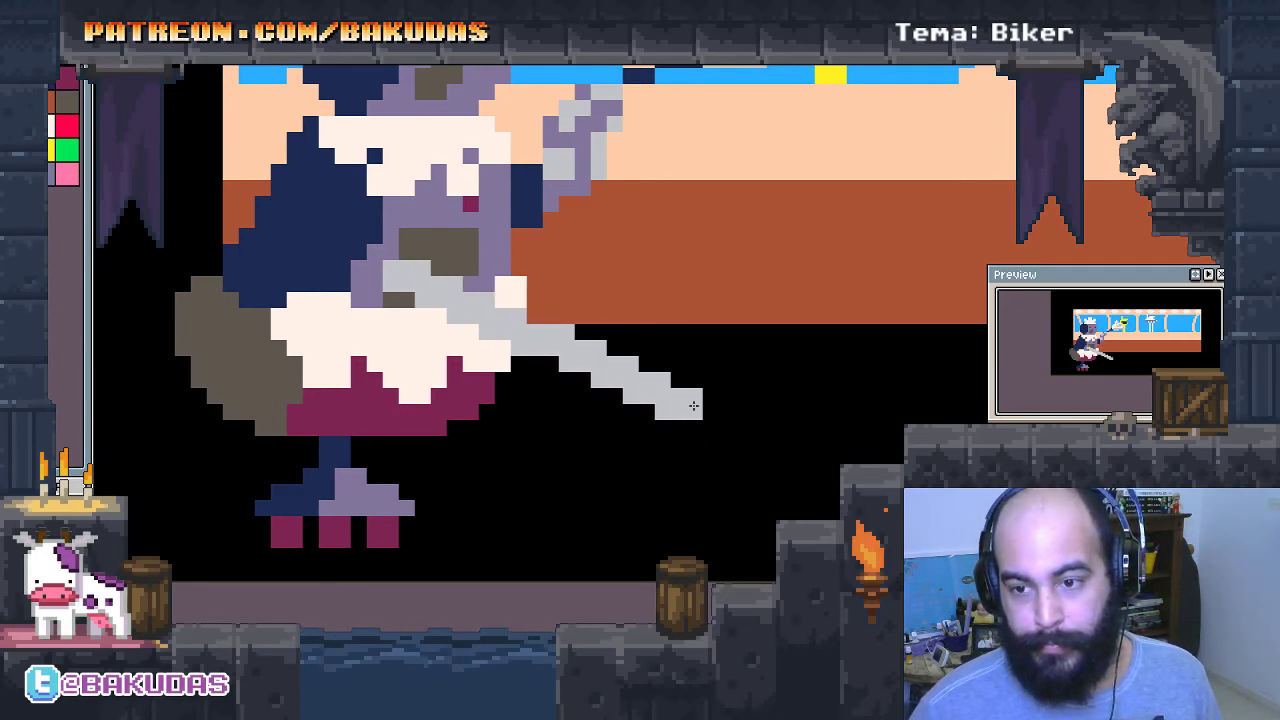
mouse_move(690, 407)
left_mouse_down()
mouse_move(620, 525)
mouse_move(671, 514)
left_mouse_up()
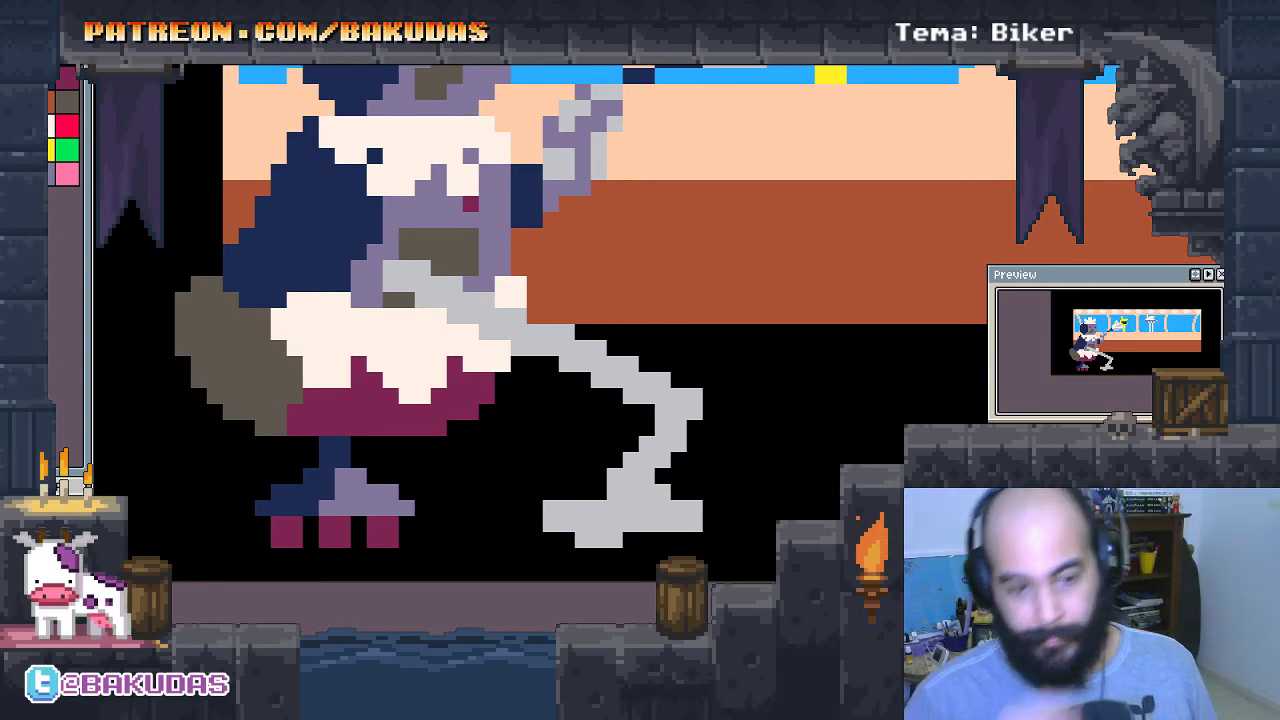
Paint grey mop strands along the lower stroke, erasing strays and fixing edits with undo/redo.
scroll(783, 516, "up", 2)
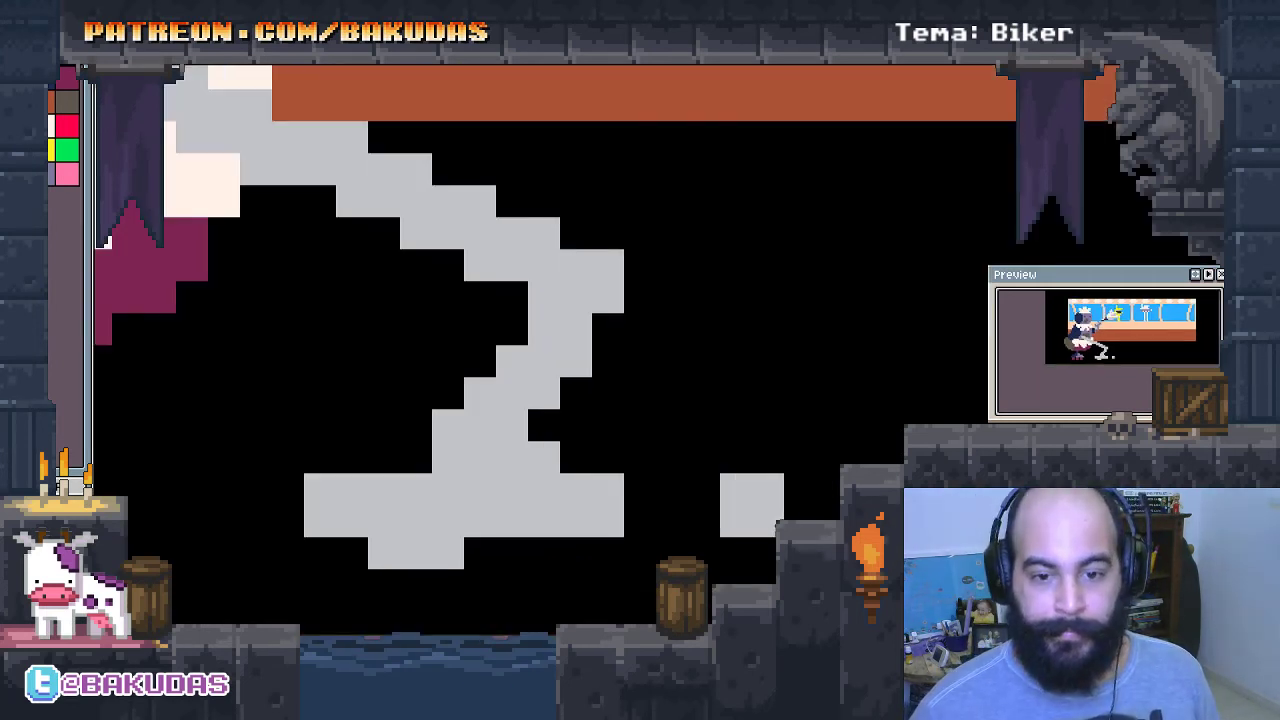
scroll(820, 517, "left", 2)
right_click(686, 424)
left_click(559, 392)
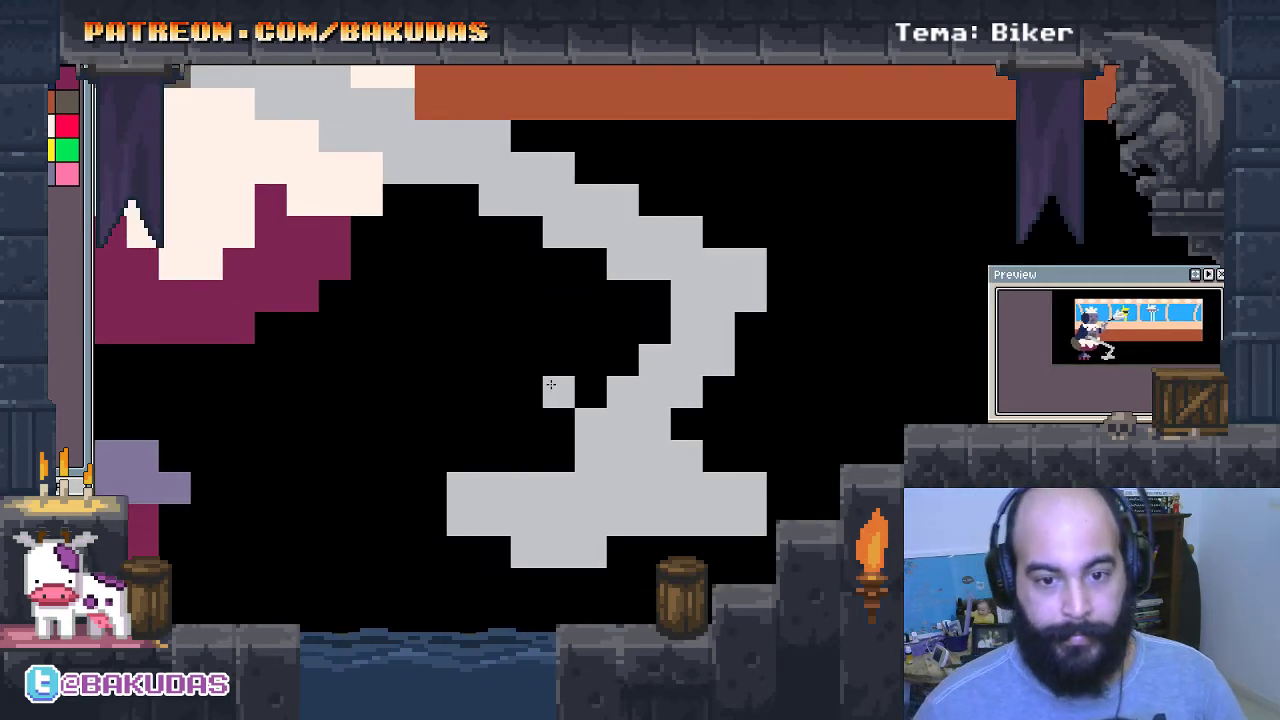
left_click(591, 392)
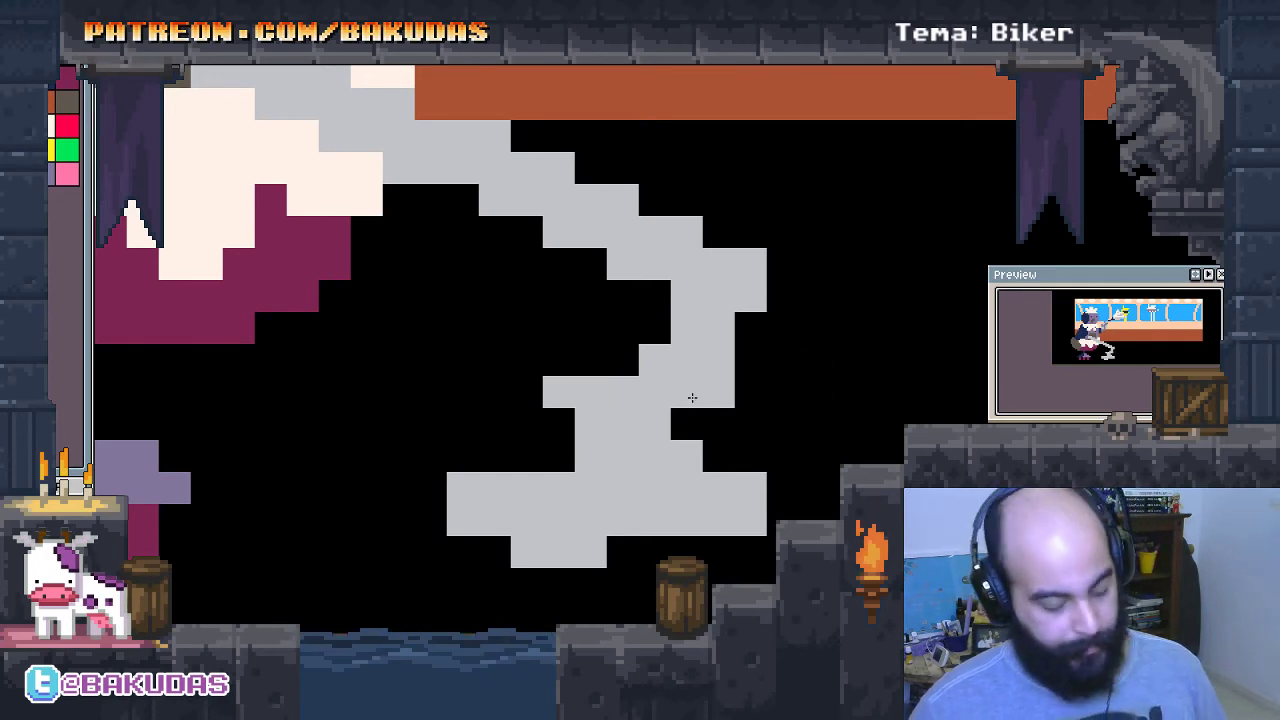
right_click(558, 392)
key("ctrl+z")
key("ctrl+z")
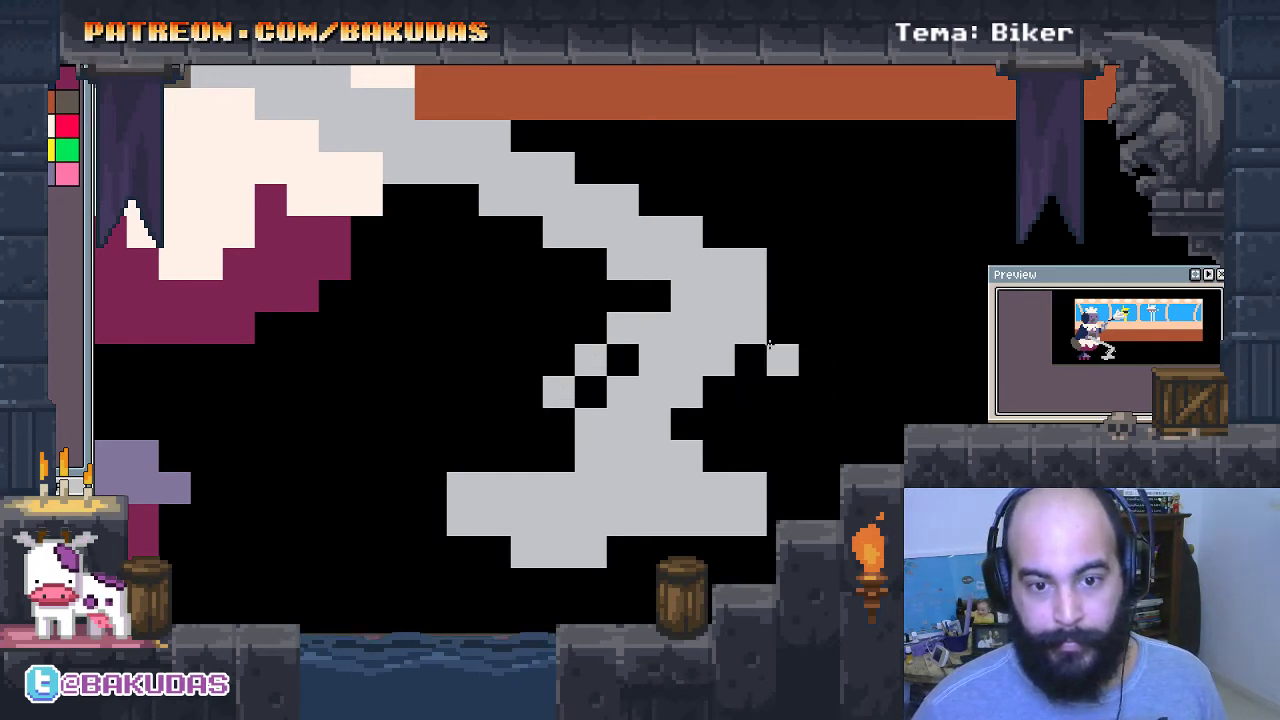
key("ctrl+z")
key("ctrl+y")
key("ctrl+y")
mouse_move(720, 424)
left_mouse_down()
mouse_move(751, 360)
mouse_move(548, 376)
left_mouse_up()
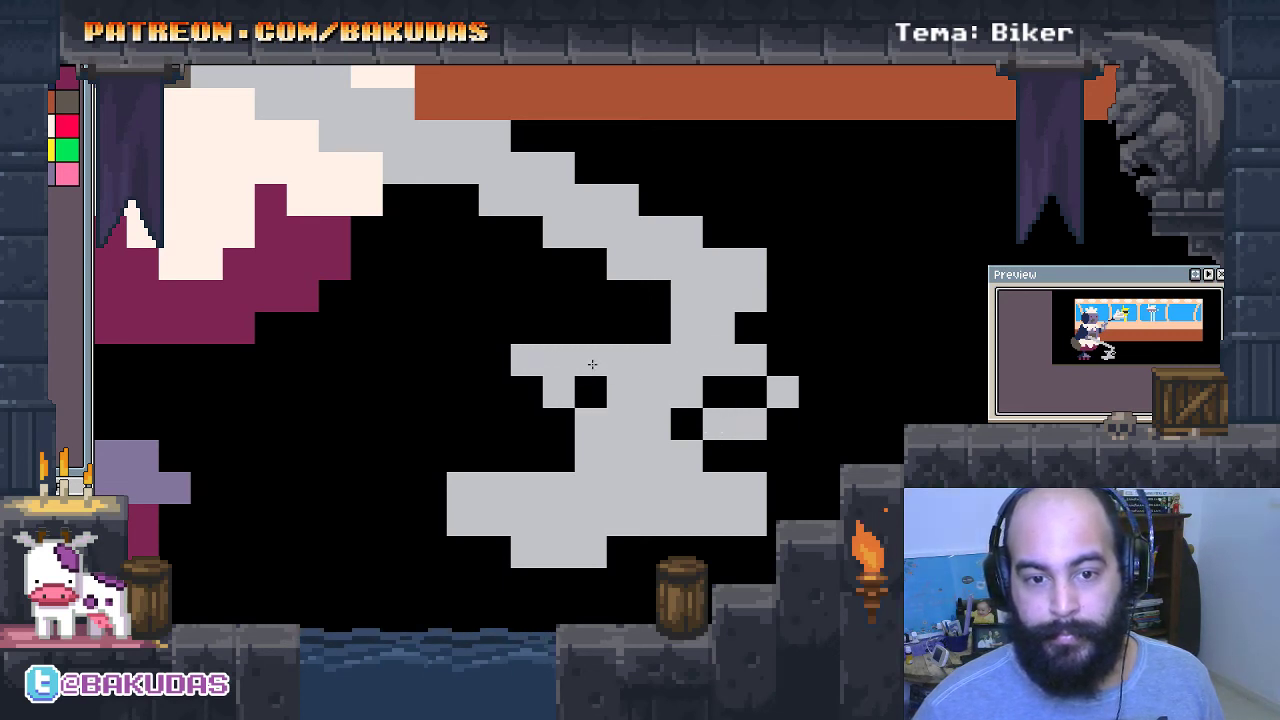
left_click(558, 328)
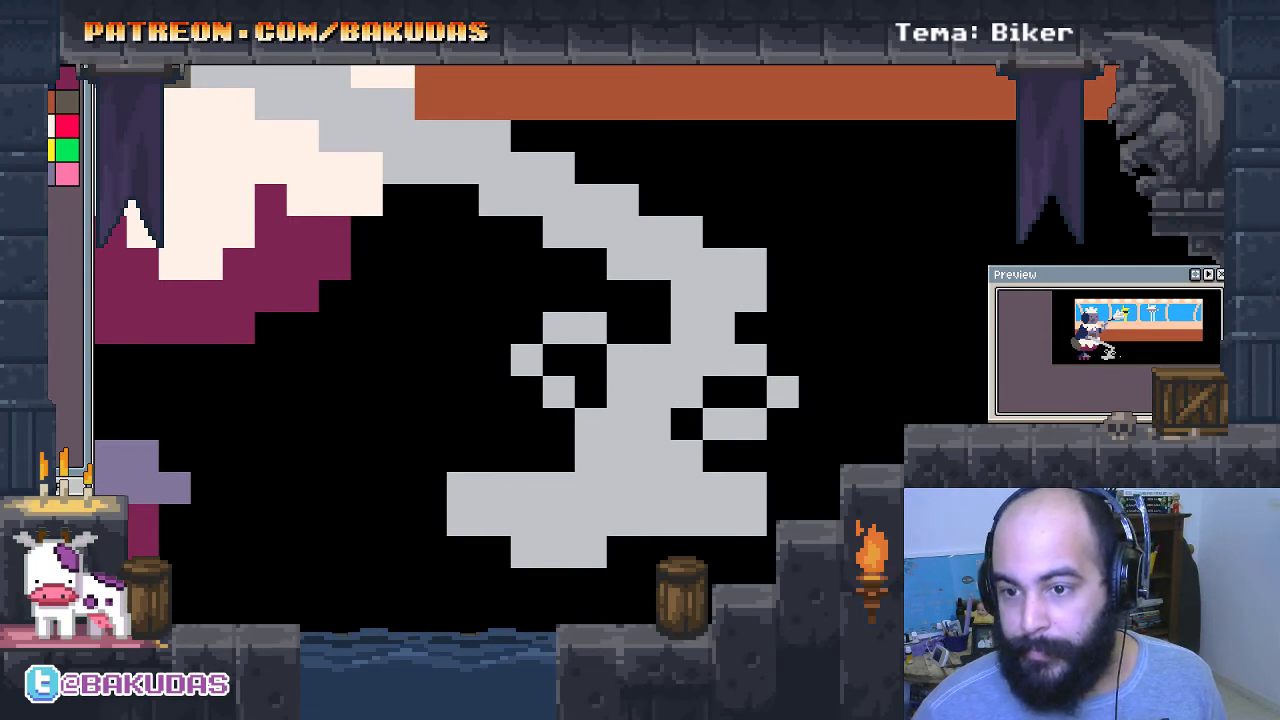
Widen the mop's bottom row with grey cells and add a cream cell below it.
scroll(865, 420, "down", 3)
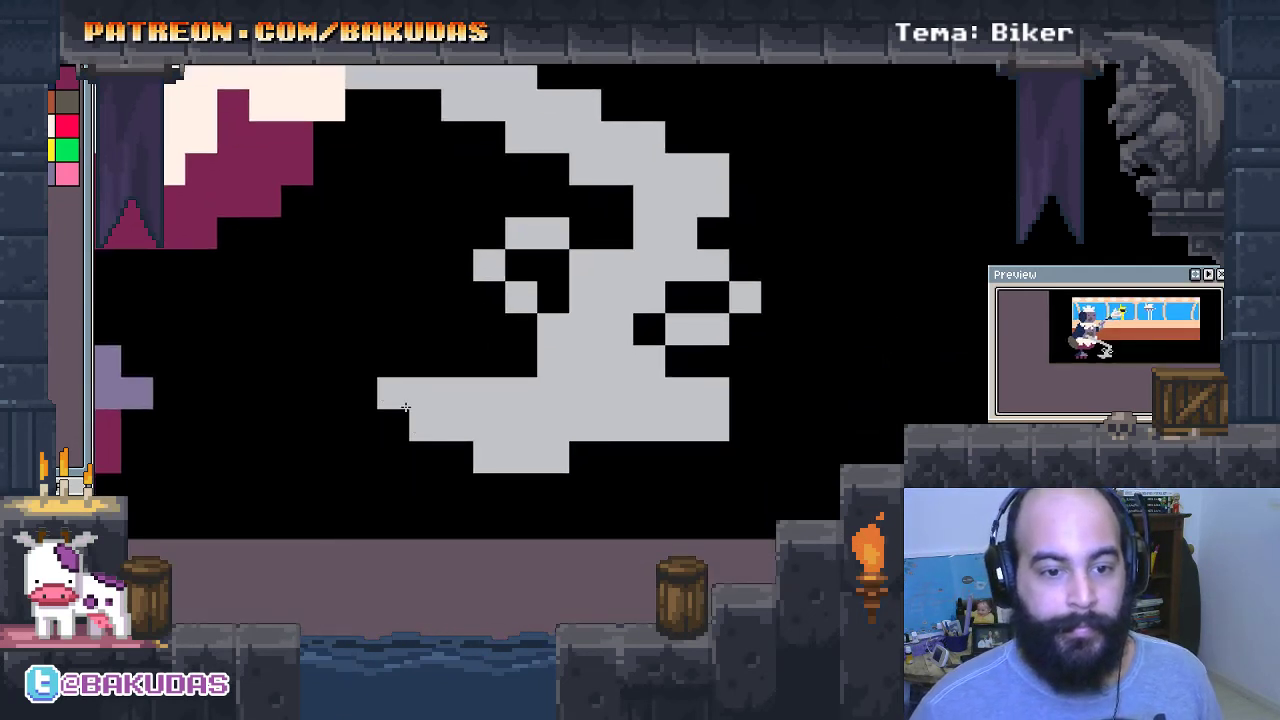
left_click(755, 424)
left_click(585, 457)
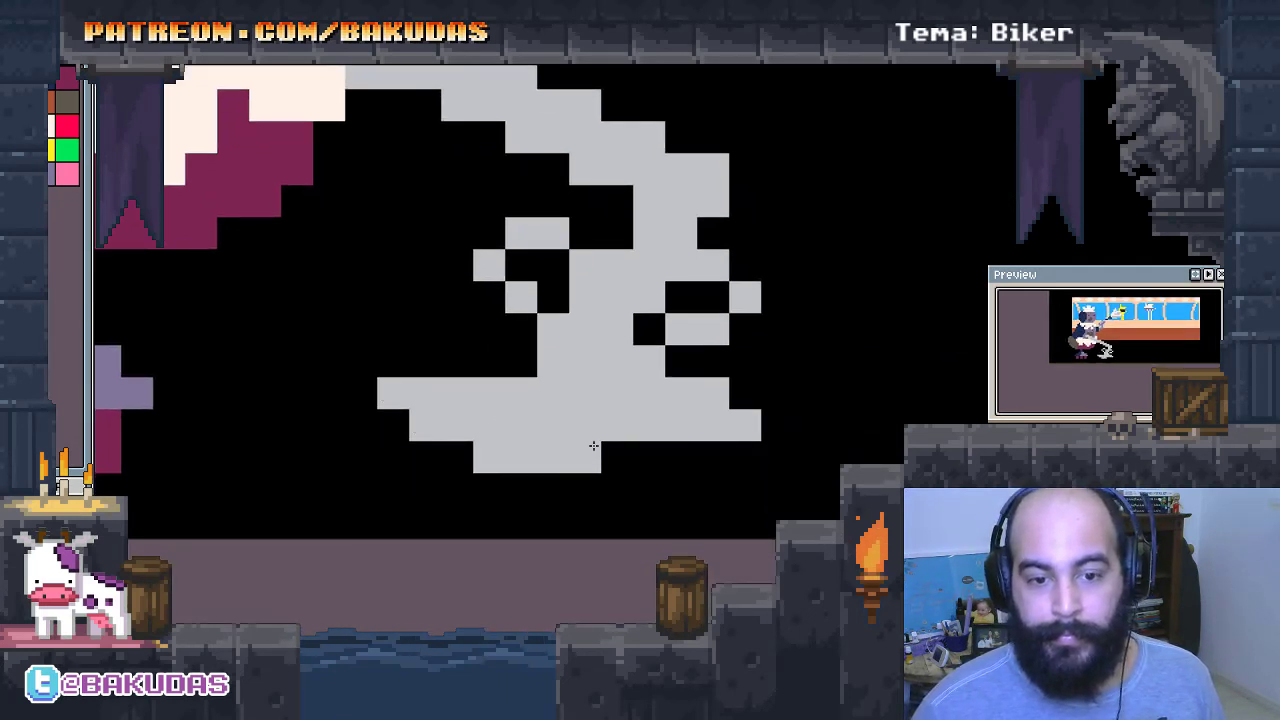
scroll(743, 486, "left", 3)
scroll(731, 531, "left", 1)
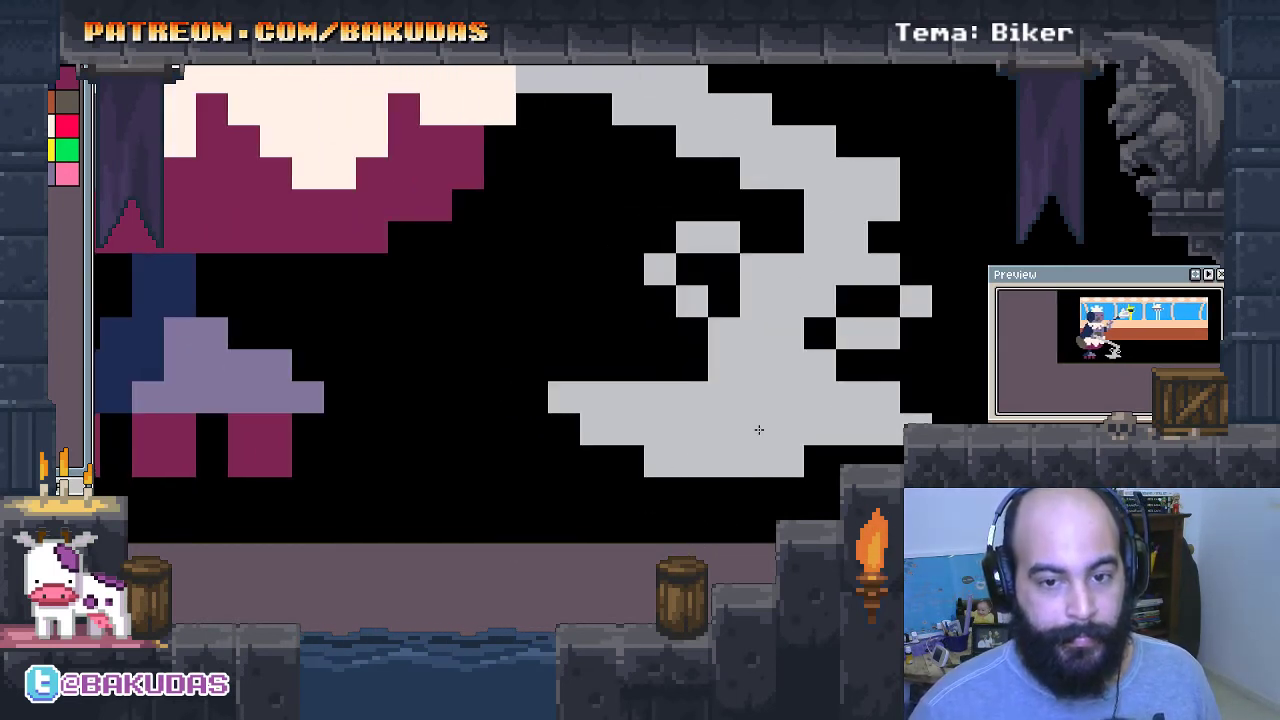
scroll(757, 429, "up", 2)
left_click(484, 502)
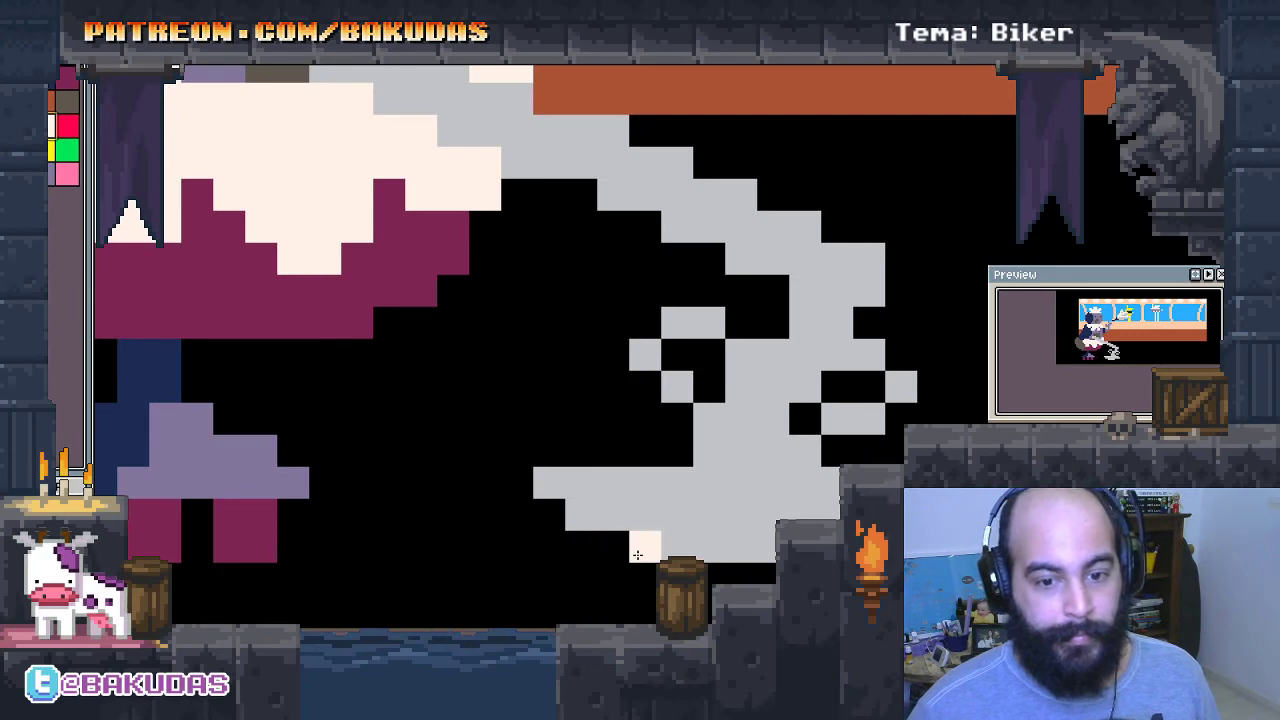
Build a cream shape beside the mop with a bottom row and extra cells.
left_click_drag(517, 546, 613, 546)
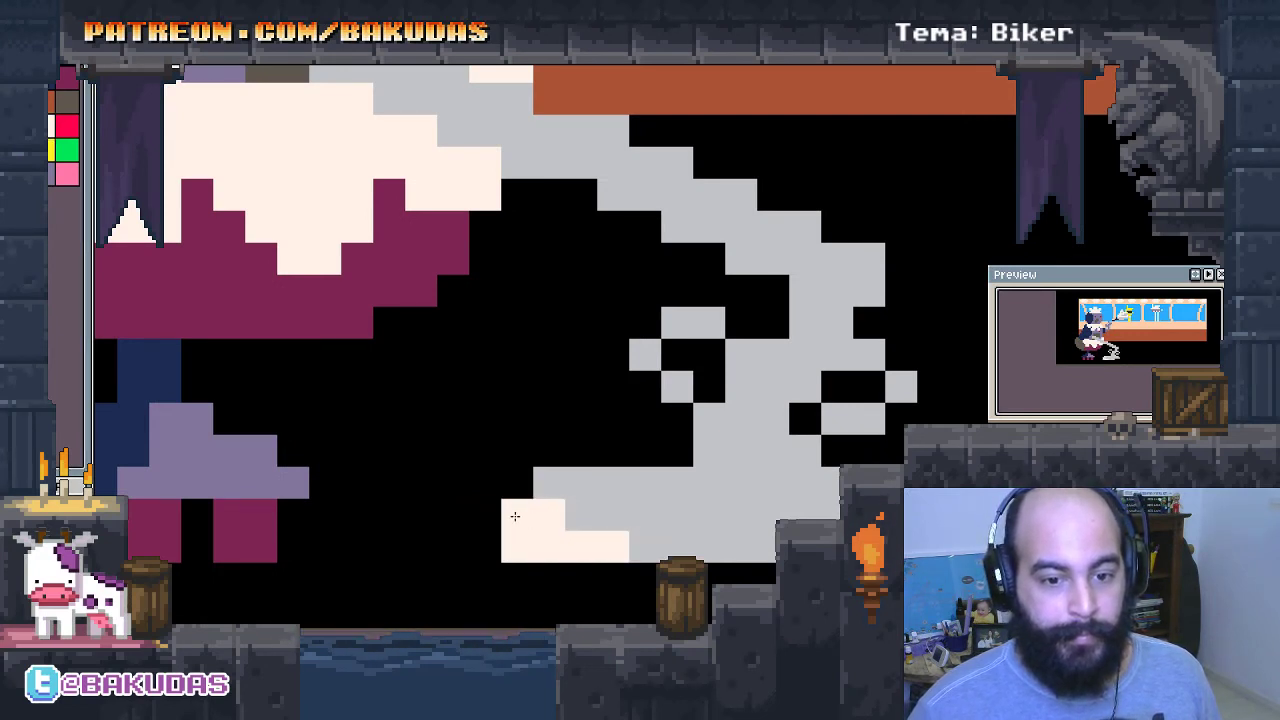
mouse_move(515, 516)
left_mouse_down()
mouse_move(468, 420)
mouse_move(449, 499)
left_mouse_up()
left_click(517, 450)
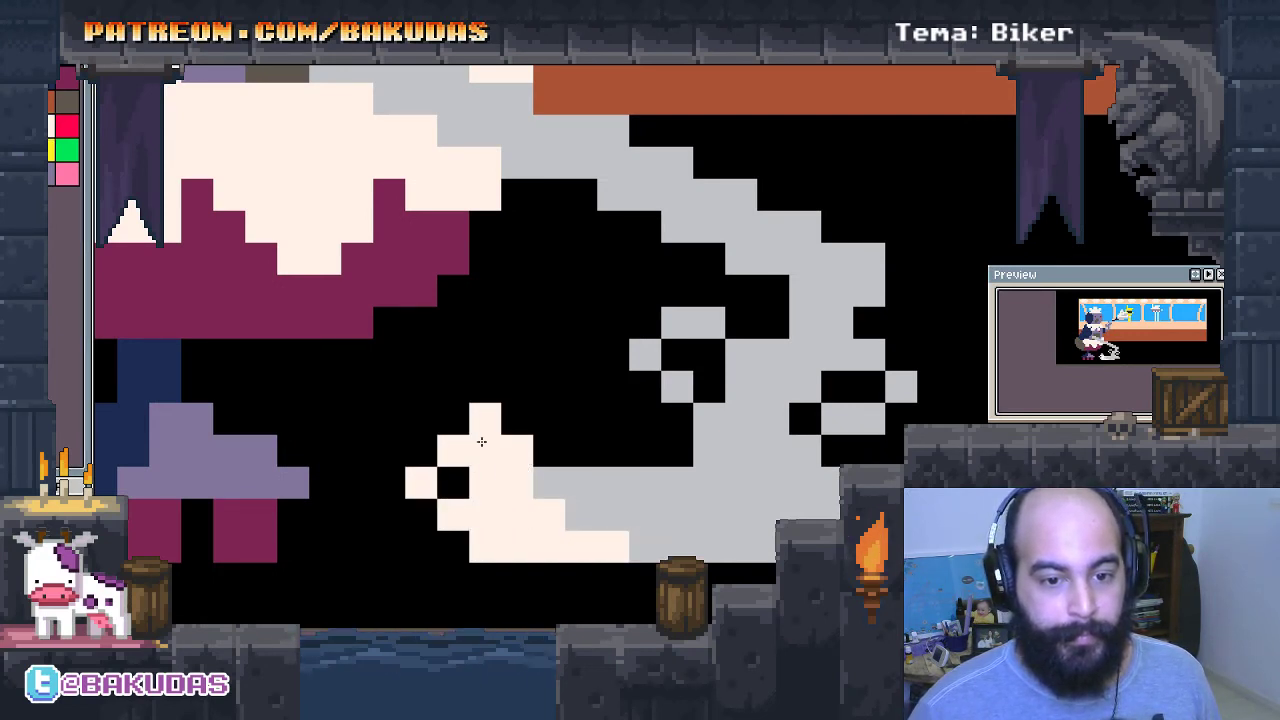
left_click(453, 482)
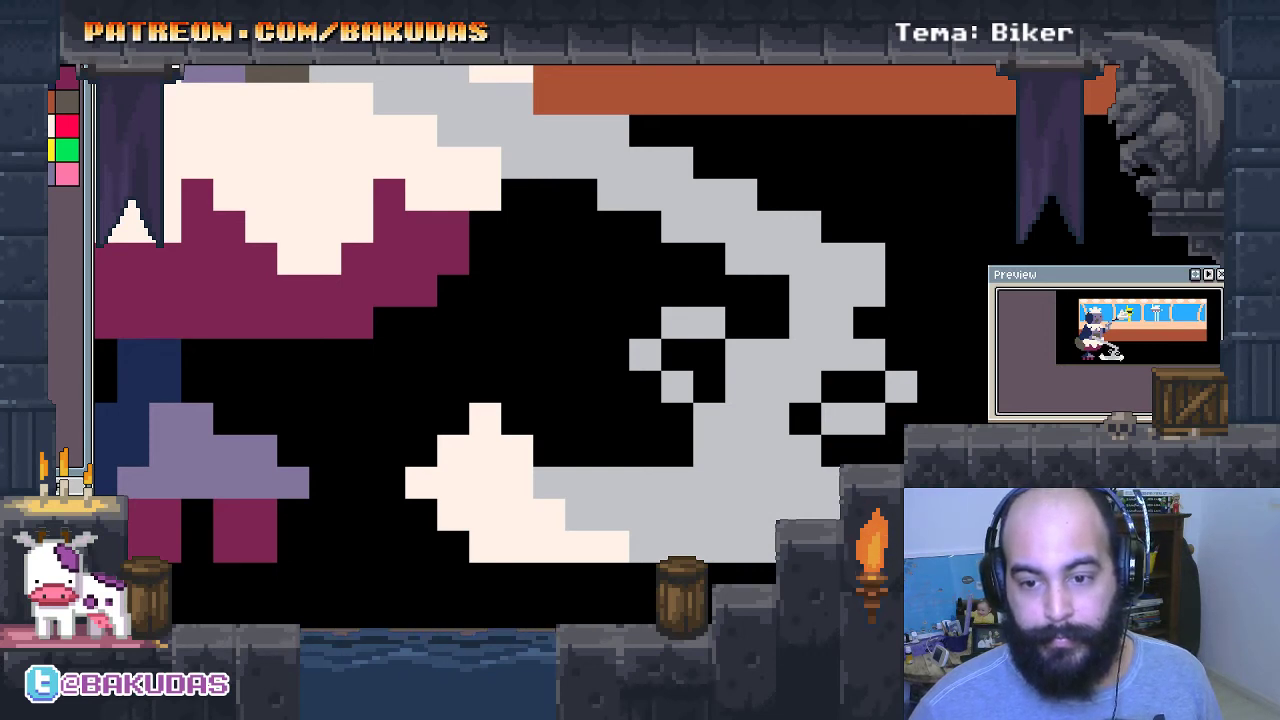
left_click_drag(600, 300, 477, 308)
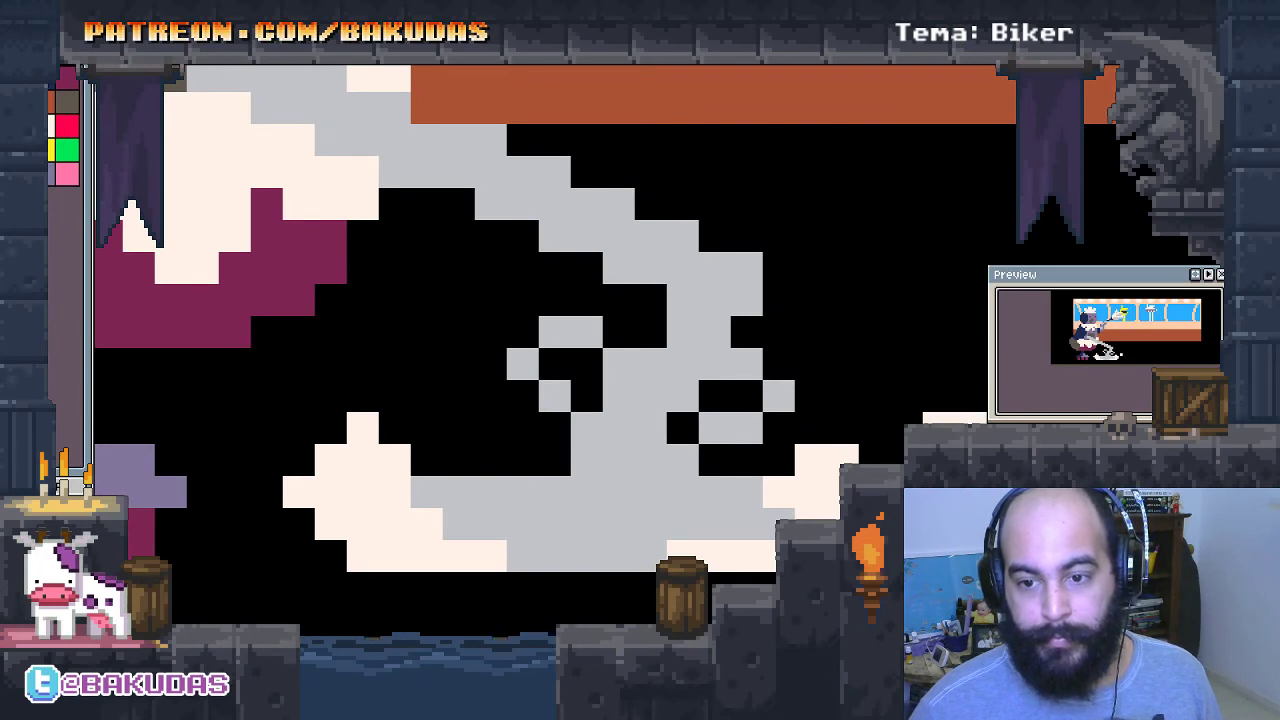
mouse_move(415, 439)
left_mouse_down()
mouse_move(239, 433)
mouse_move(569, 459)
mouse_move(707, 455)
left_mouse_up()
Add a white diamond sparkle and a single sparkle pixel, then pick lavender purple.
left_click(566, 476)
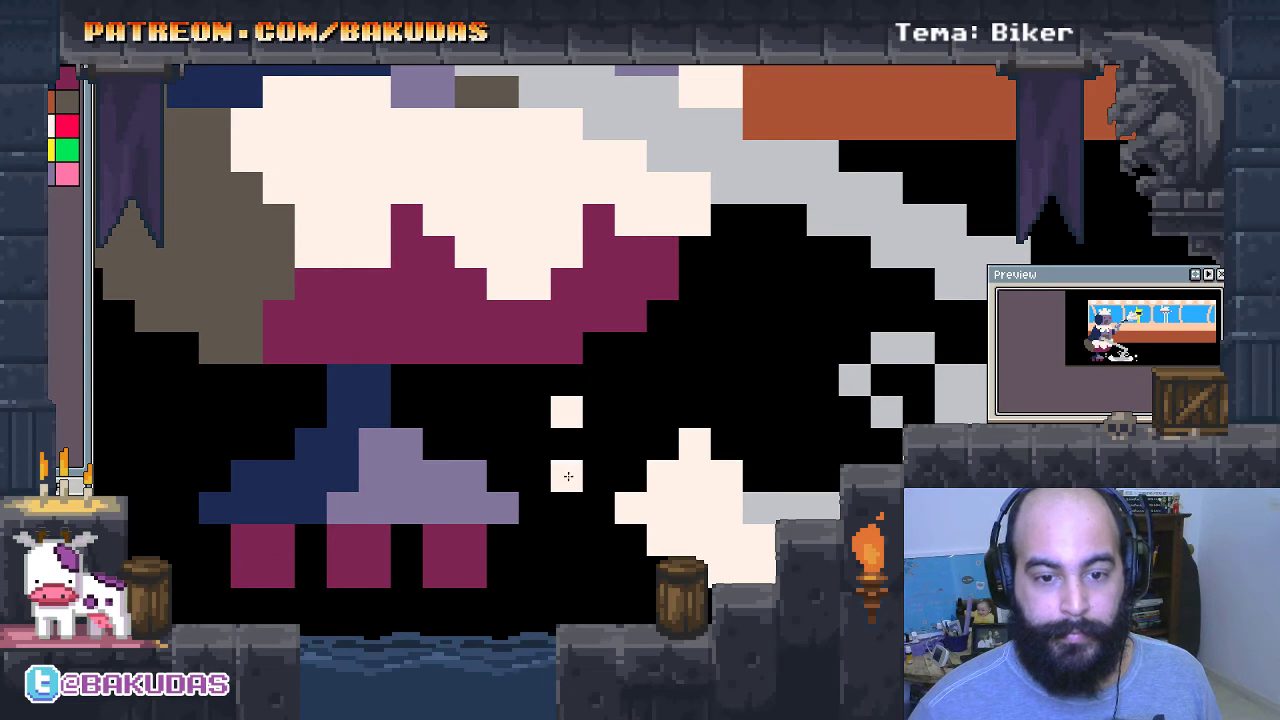
left_click(534, 444)
left_click(598, 444)
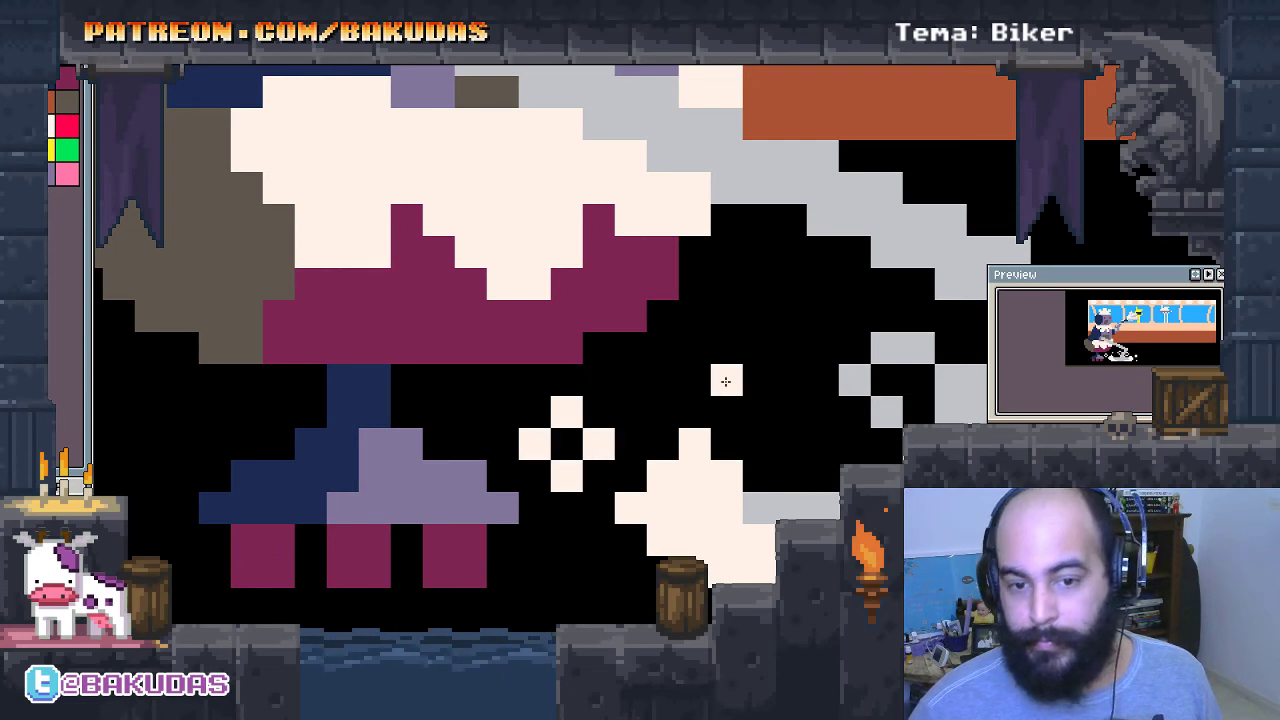
left_click(657, 372)
left_click_drag(1000, 467, 694, 443)
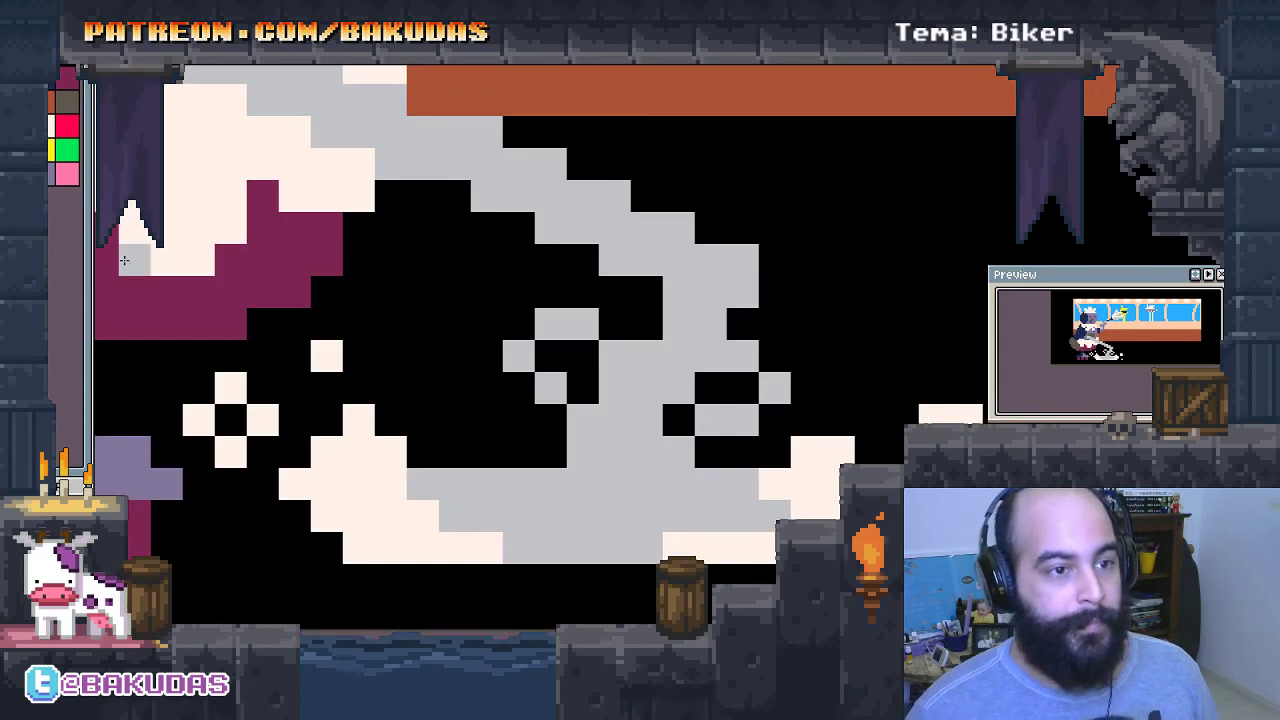
left_click(57, 178)
Shade the swoosh's bottom rows lavender purple, undoing and repainting misplaced rows.
left_click_drag(420, 485, 555, 485)
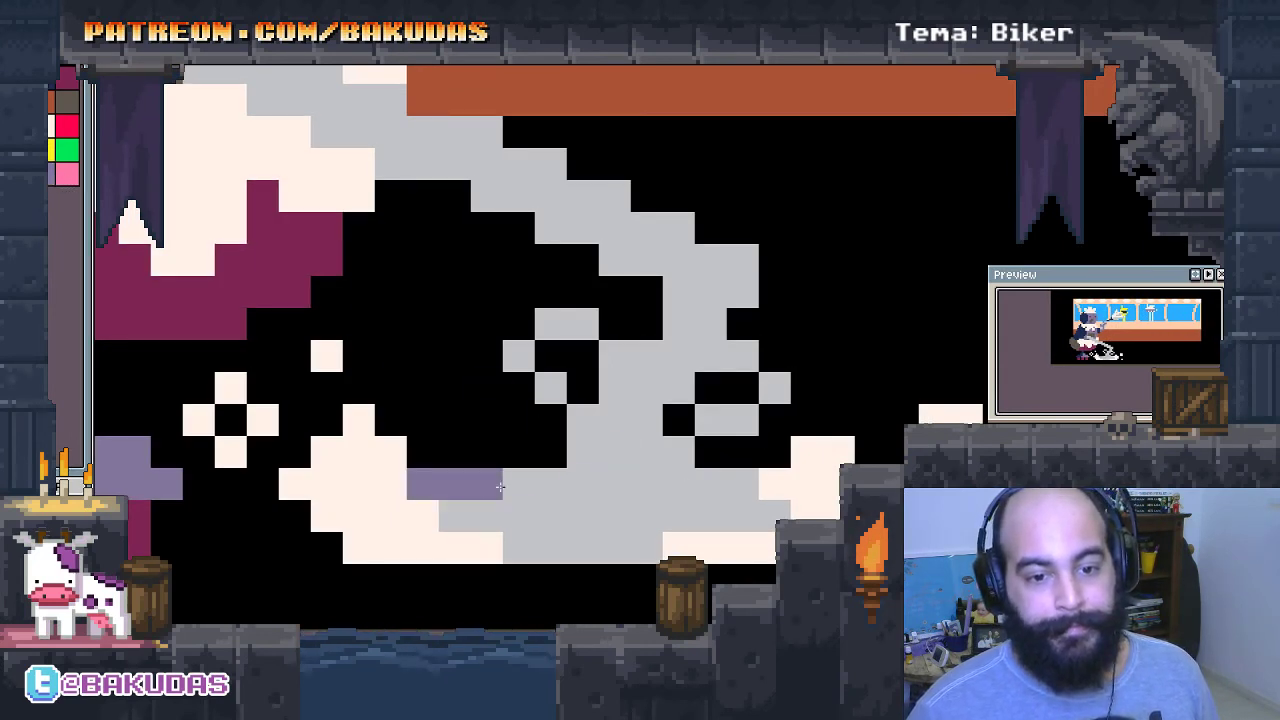
mouse_move(452, 515)
left_mouse_down()
mouse_move(609, 512)
mouse_move(582, 524)
left_mouse_up()
key("ctrl+z")
left_click_drag(487, 552, 608, 549)
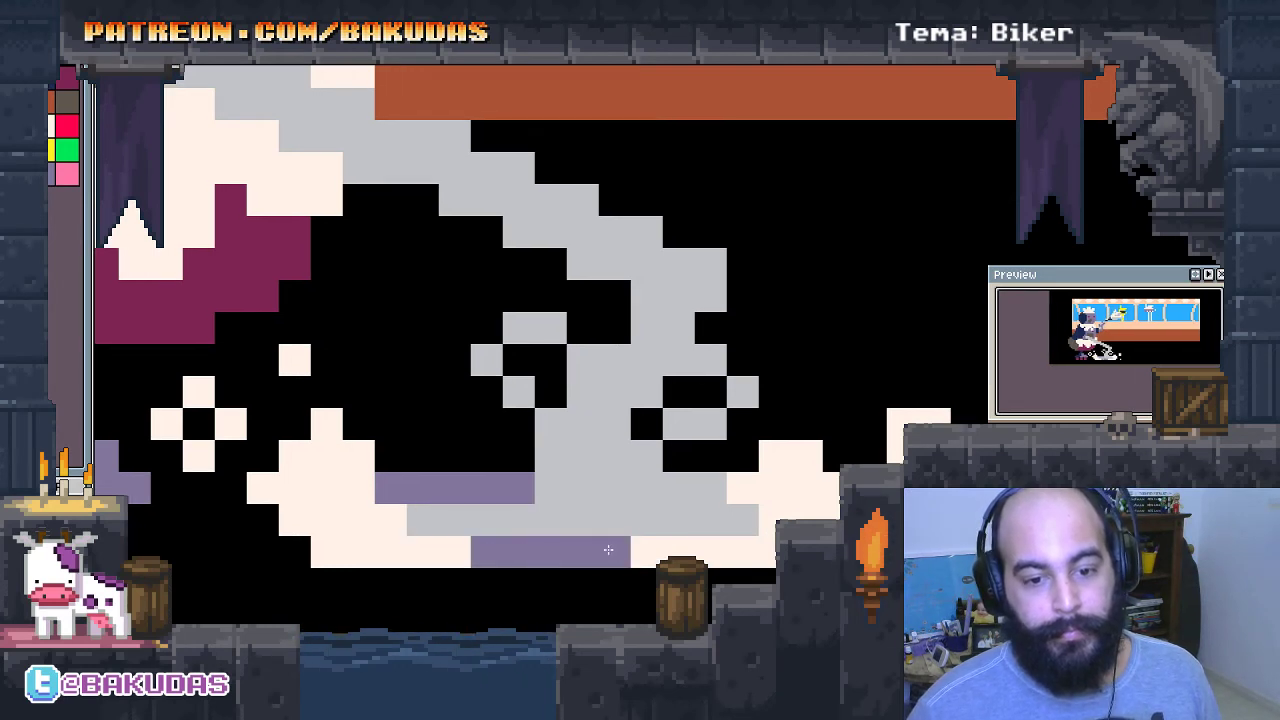
key("ctrl+z")
left_click_drag(486, 552, 601, 553)
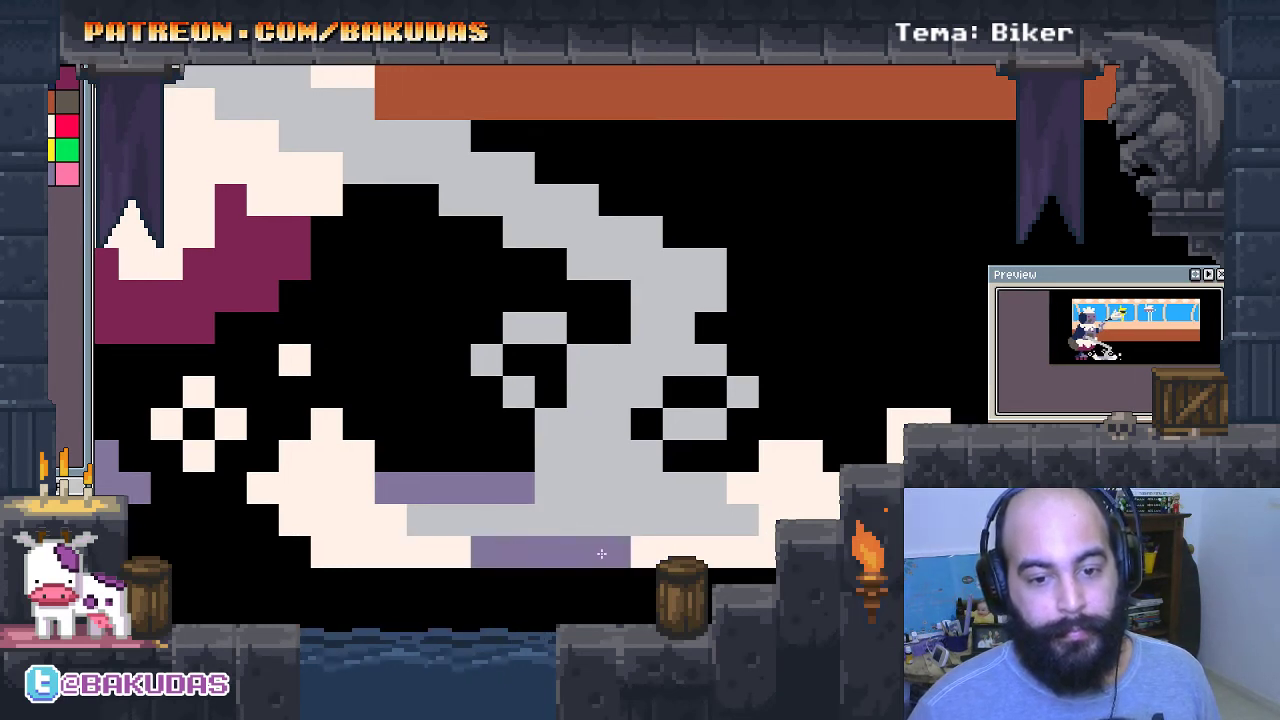
left_click_drag(444, 510, 615, 518)
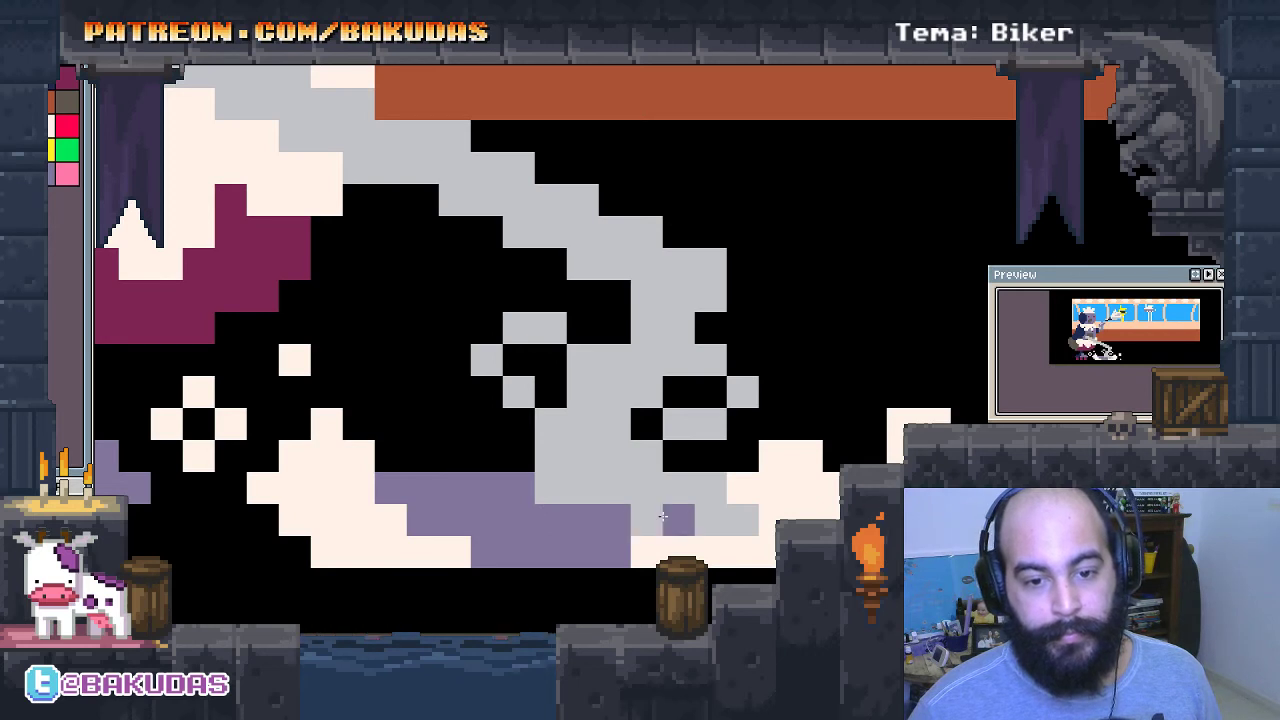
Paint a purple column up the inner curve and restore stray cells to light grey.
left_click(592, 482)
key("ctrl+z")
mouse_move(550, 488)
left_mouse_down()
mouse_move(560, 424)
mouse_move(605, 366)
left_mouse_up()
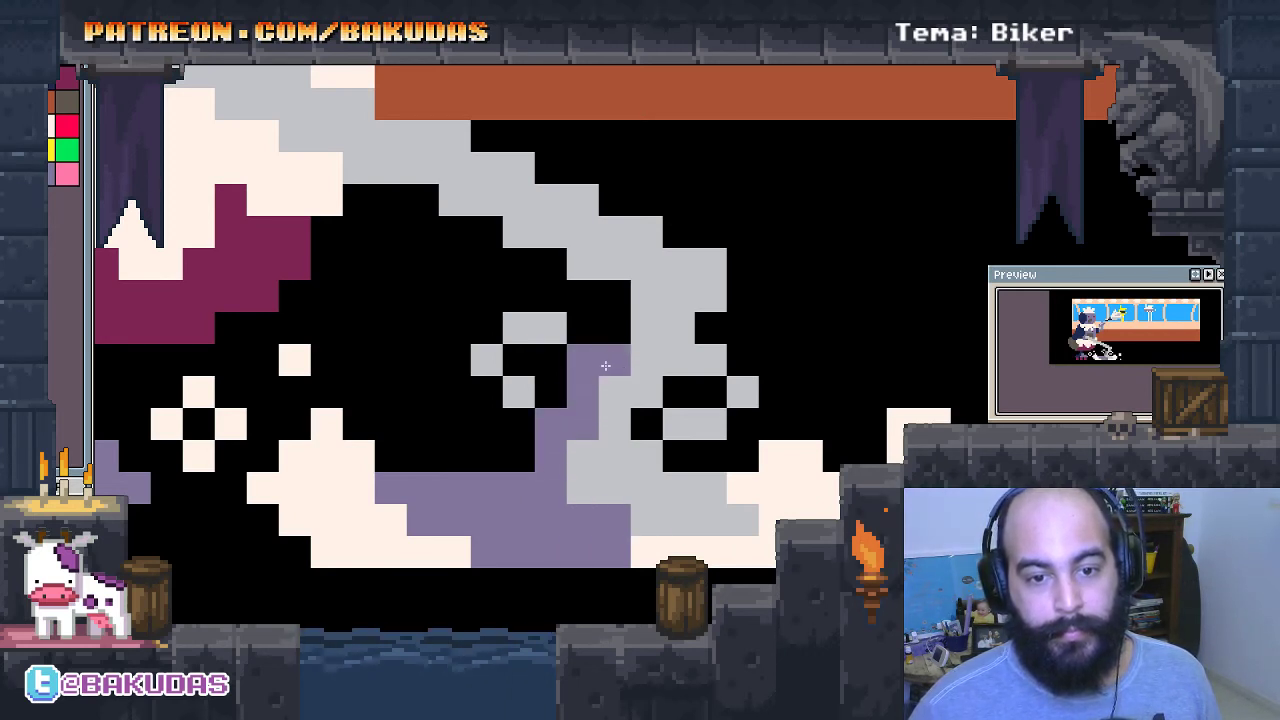
left_click(544, 415)
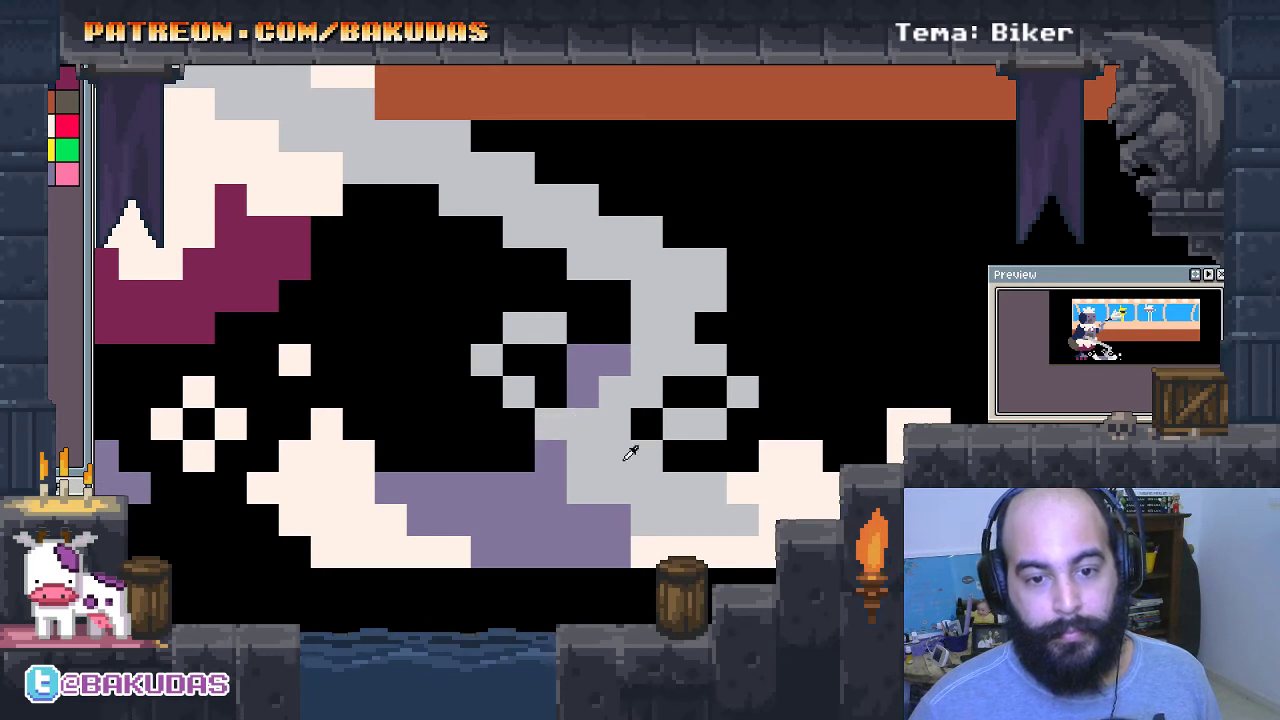
left_click(600, 413)
right_click(602, 389)
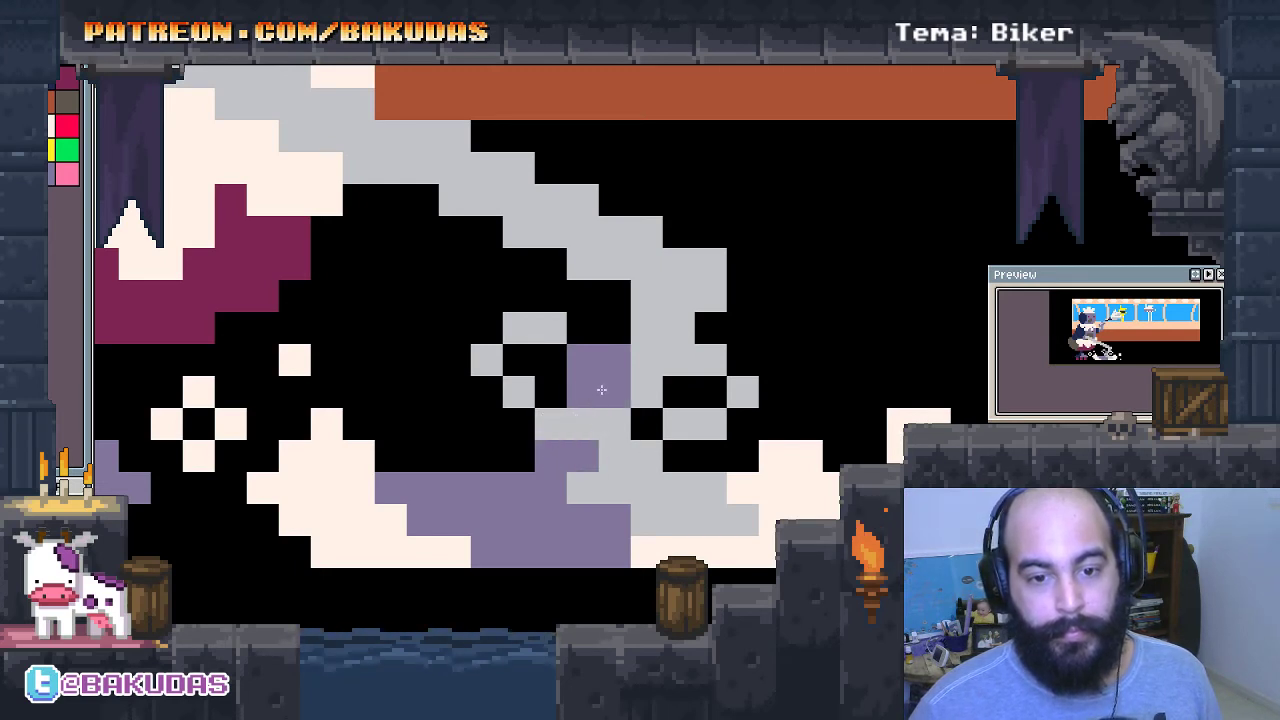
scroll(600, 388, "up", 1)
mouse_move(643, 371)
left_mouse_down()
mouse_move(651, 337)
mouse_move(677, 337)
left_mouse_up()
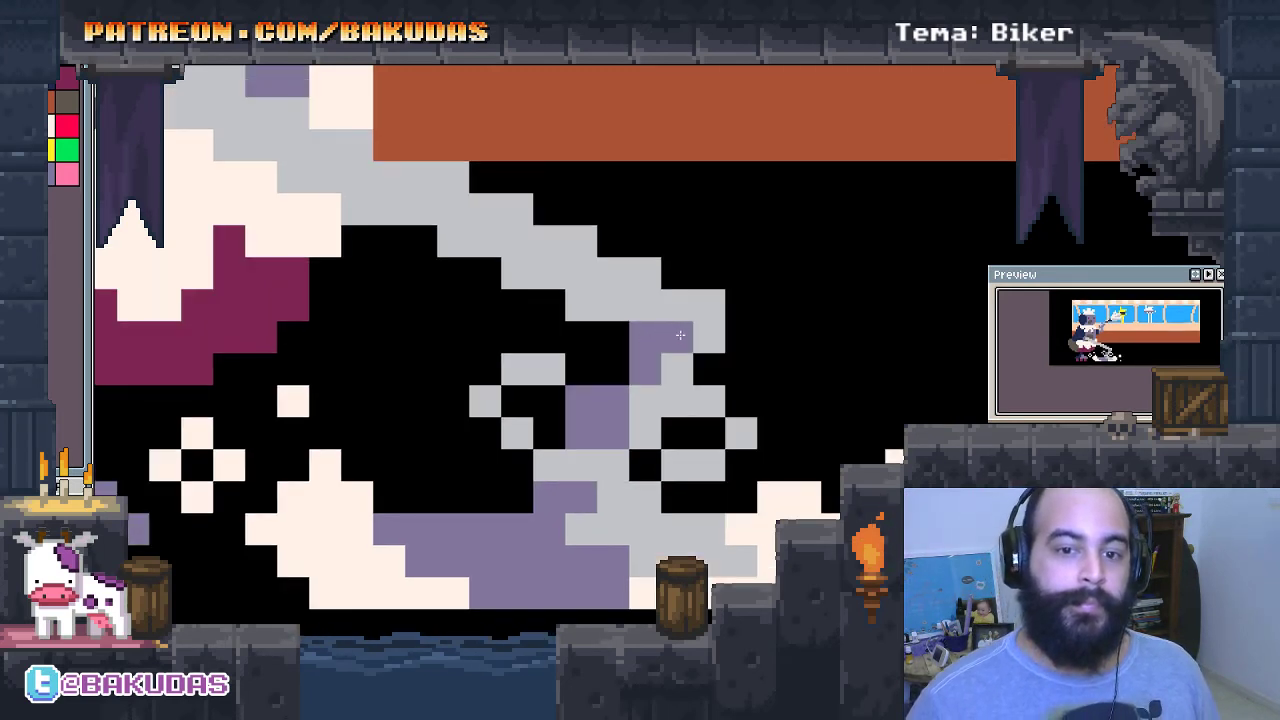
Extend the purple shading cell by cell up and left along the staircase edge.
scroll(655, 323, "left", 1)
scroll(655, 323, "down", 1)
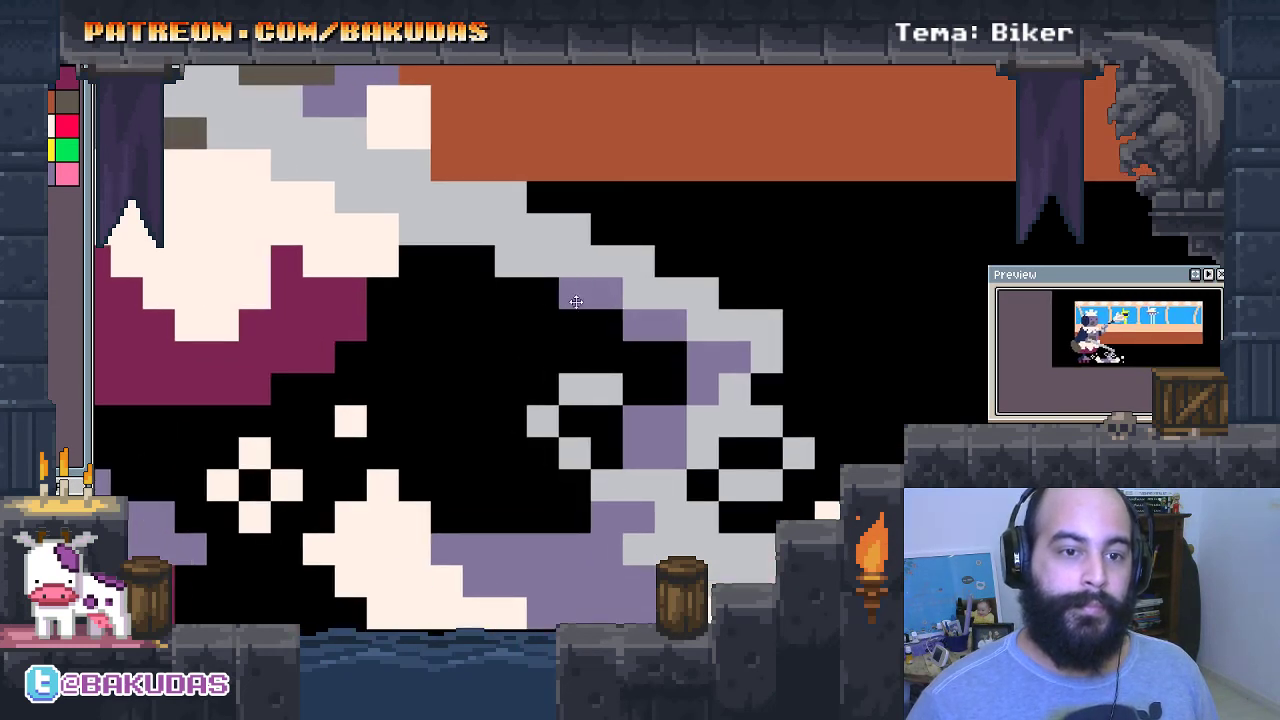
scroll(575, 293, "up", 1)
left_click(762, 436)
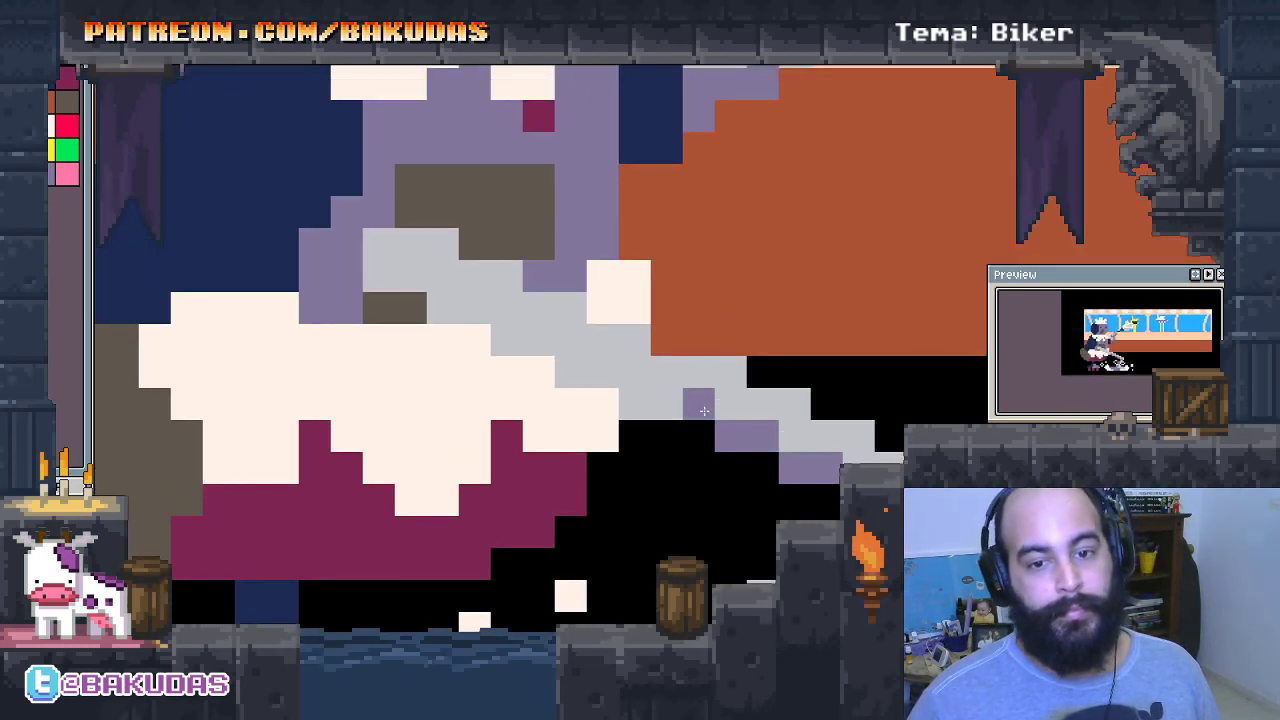
left_click(605, 387)
left_click(538, 340)
left_click(506, 340)
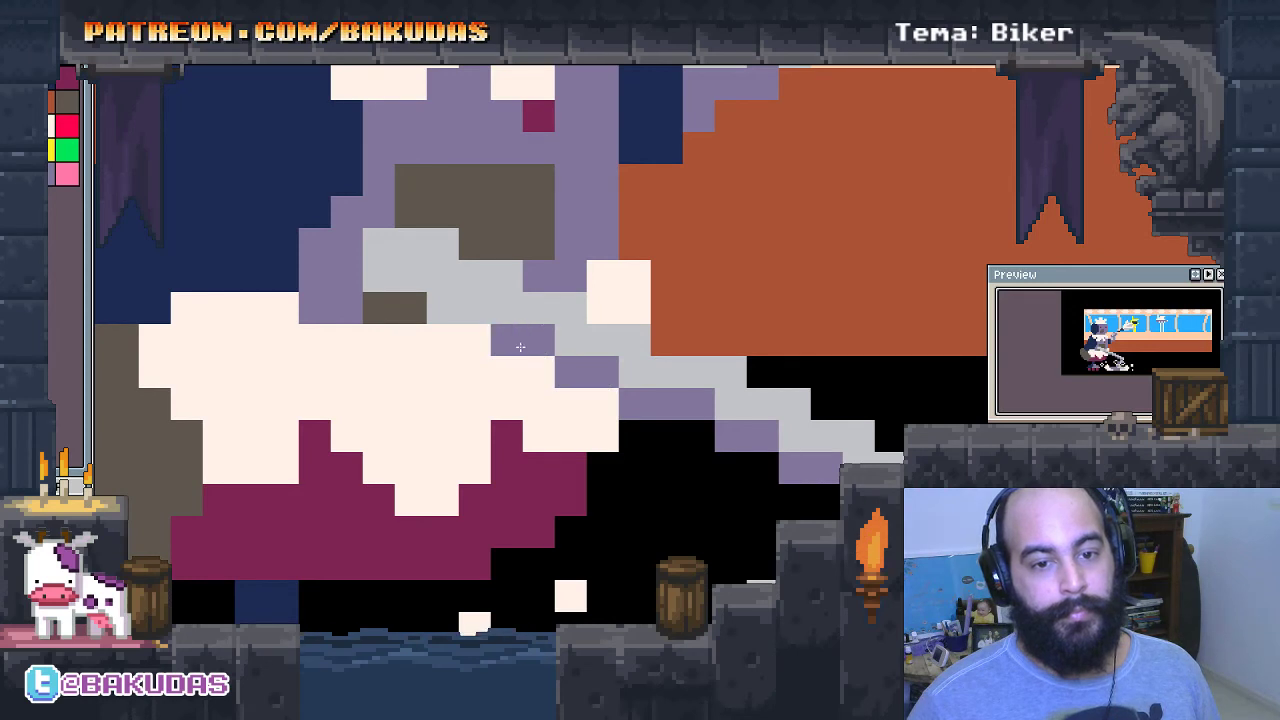
left_click(474, 308)
left_click(442, 308)
Brighten three grey staircase cells to cream.
mouse_move(630, 491)
left_mouse_down()
mouse_move(563, 457)
mouse_move(515, 454)
left_mouse_up()
scroll(460, 337, "down", 1)
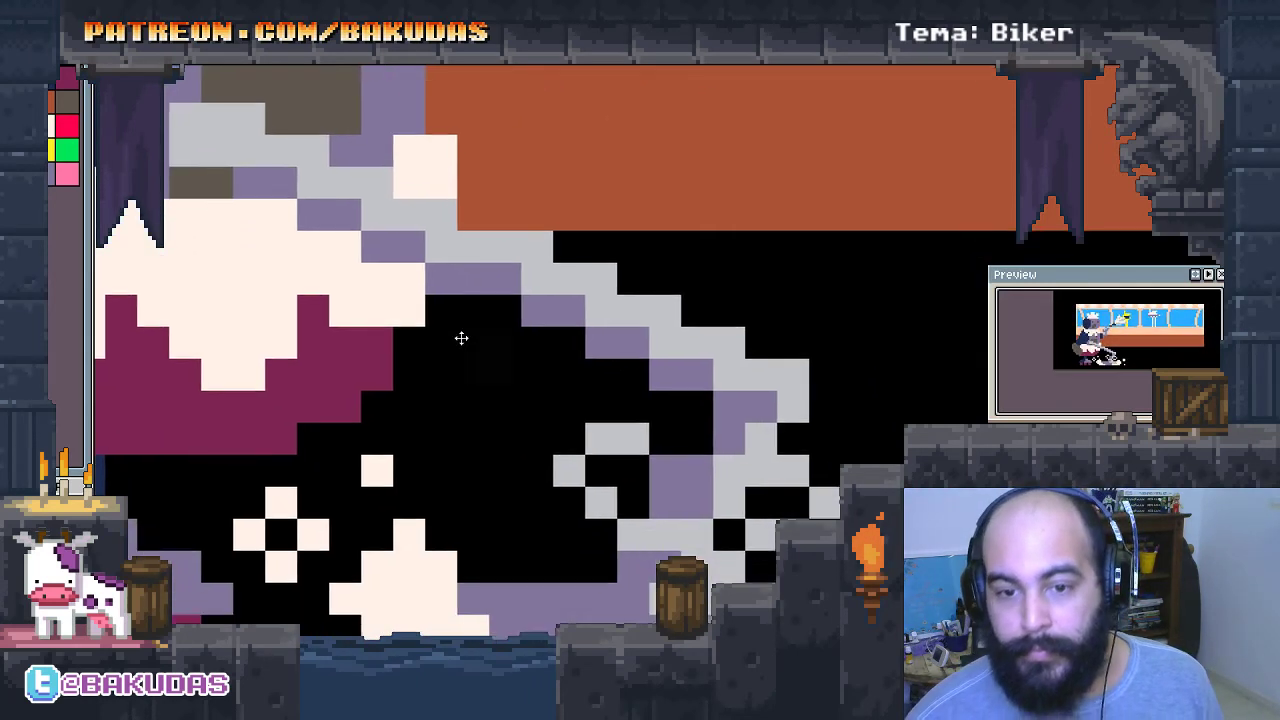
scroll(752, 482, "up", 1)
left_click(600, 368)
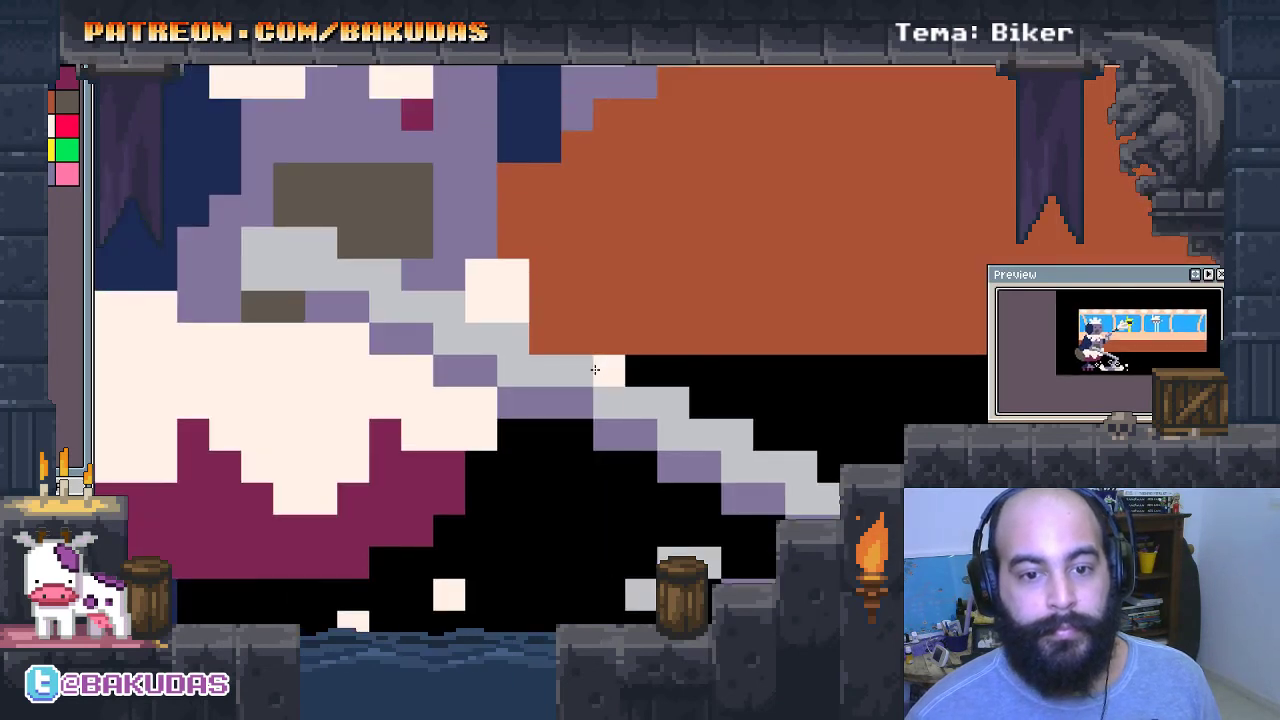
left_click(671, 402)
left_click(795, 470)
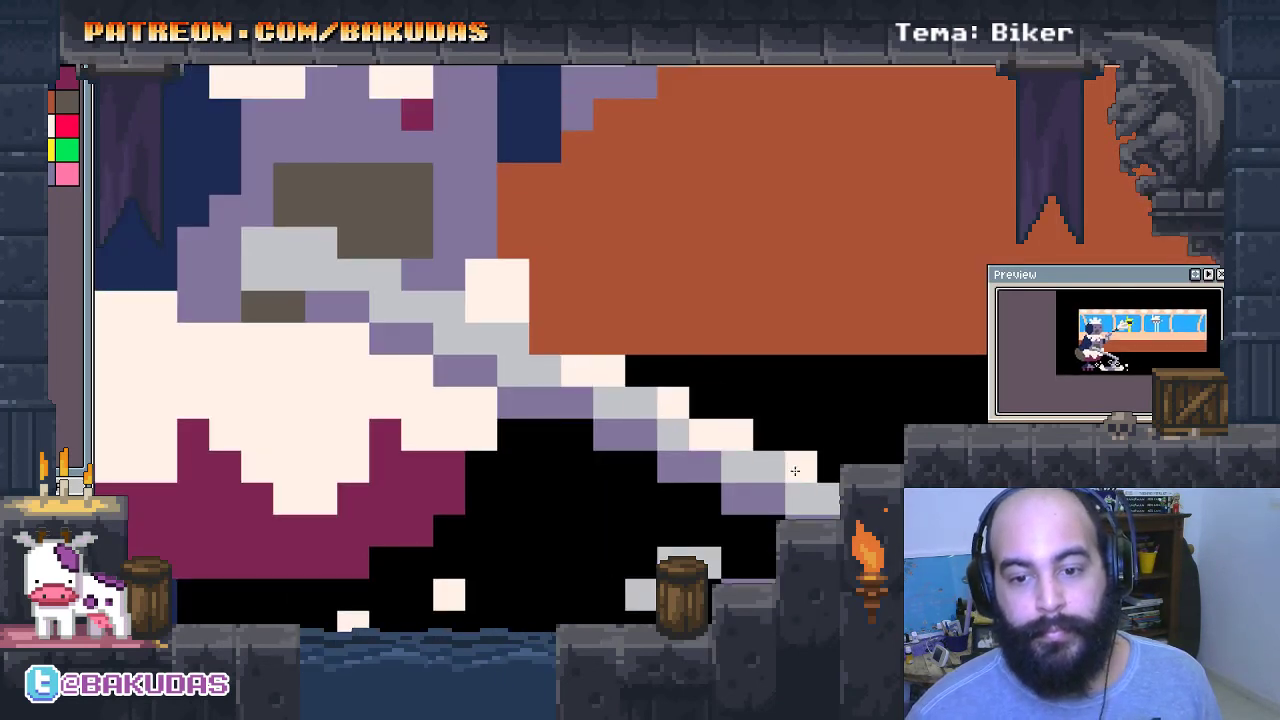
Turn more staircase, black and light-grey cells cream, extending the cream bar.
left_click_drag(877, 582, 857, 440)
left_click(658, 406)
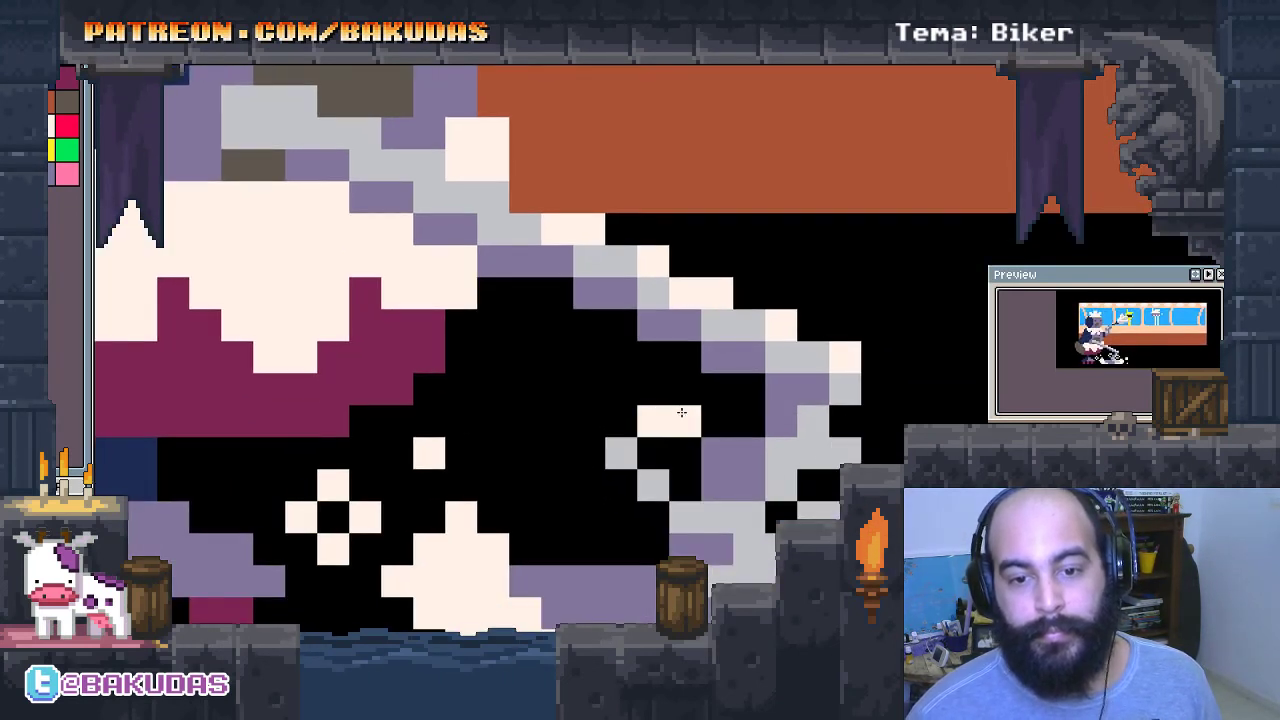
left_click(722, 428)
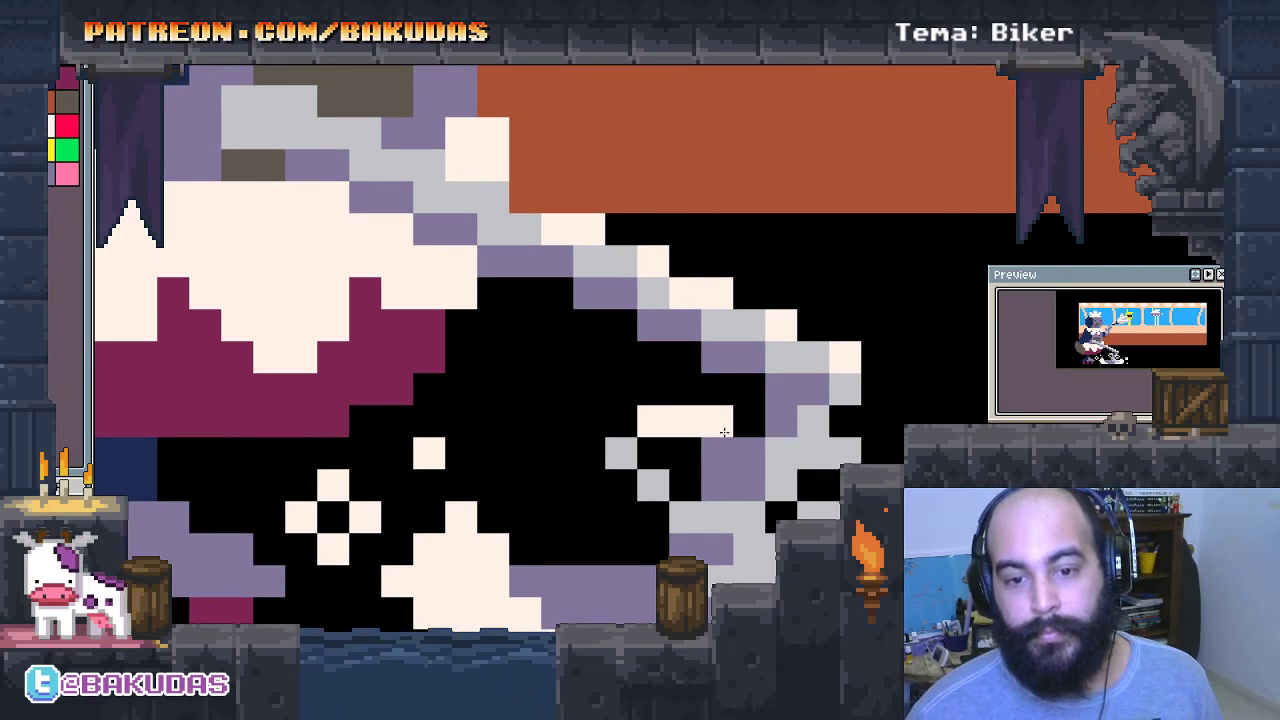
left_click(750, 421)
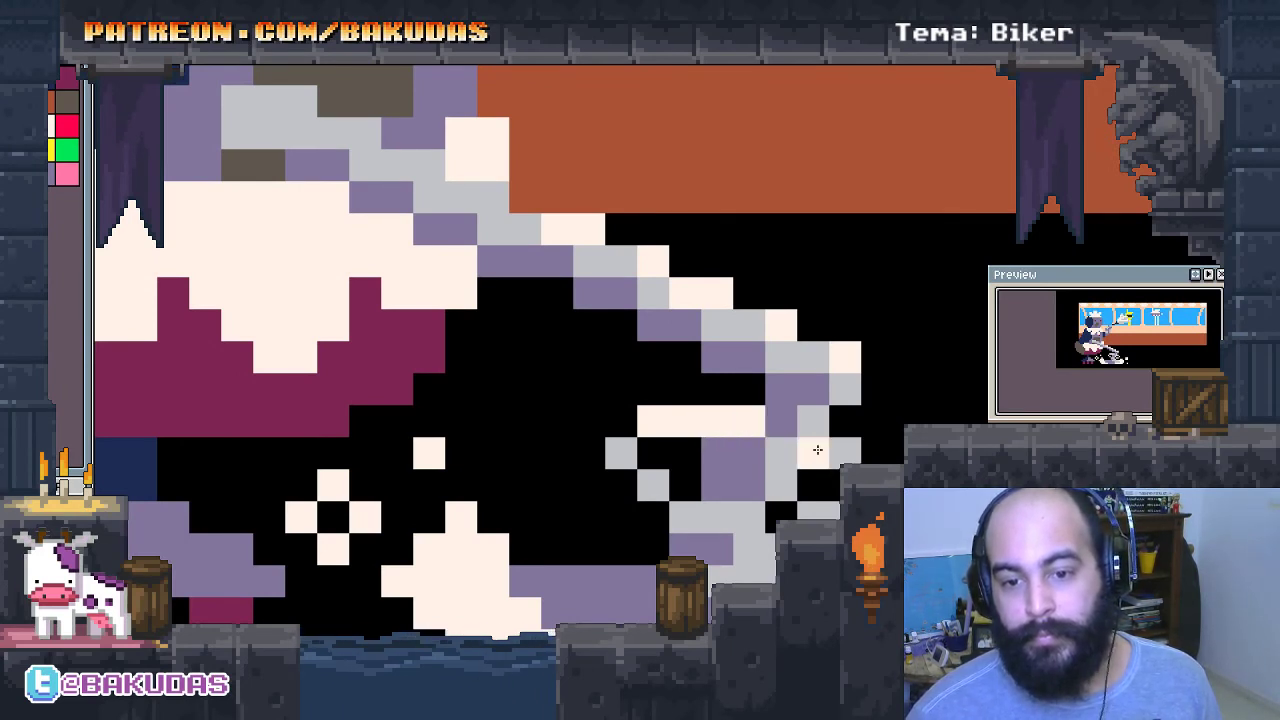
left_click(620, 452)
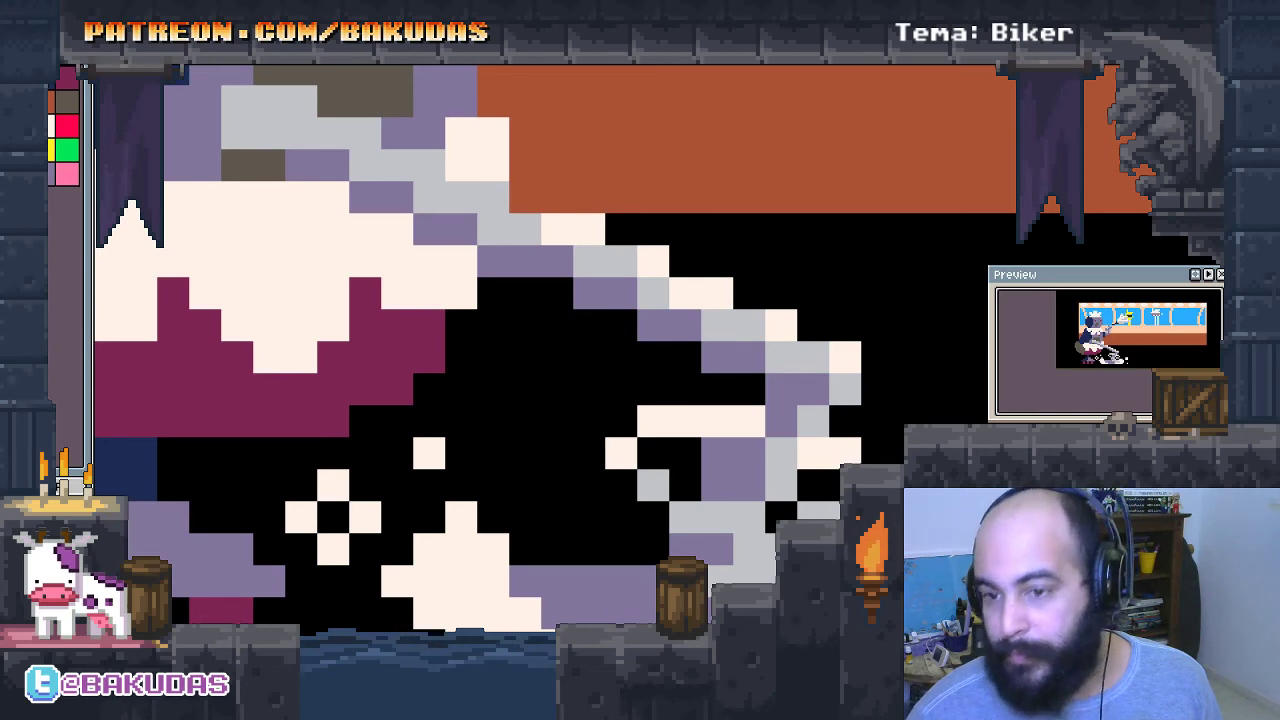
scroll(615, 455, "down", 5)
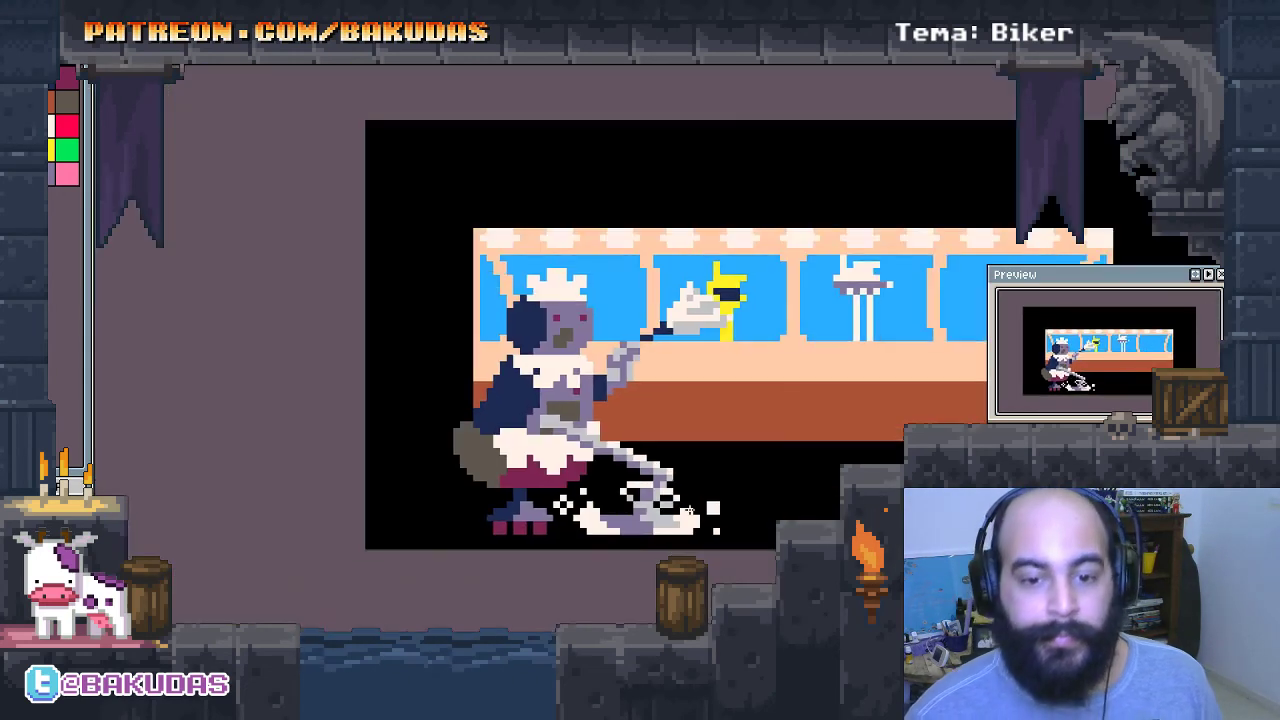
Pick light grey from the canvas and swap grey and purple blocks in the lower shading.
left_click_drag(600, 494, 560, 483)
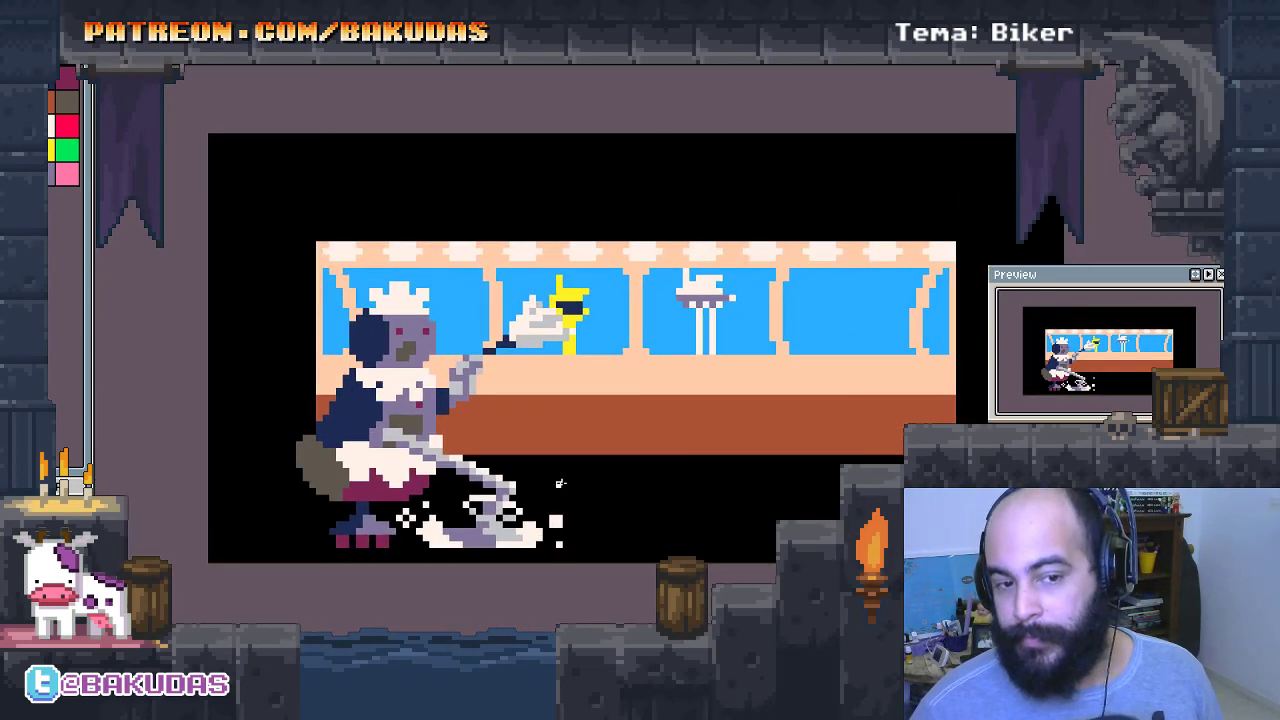
scroll(405, 415, "up", 5)
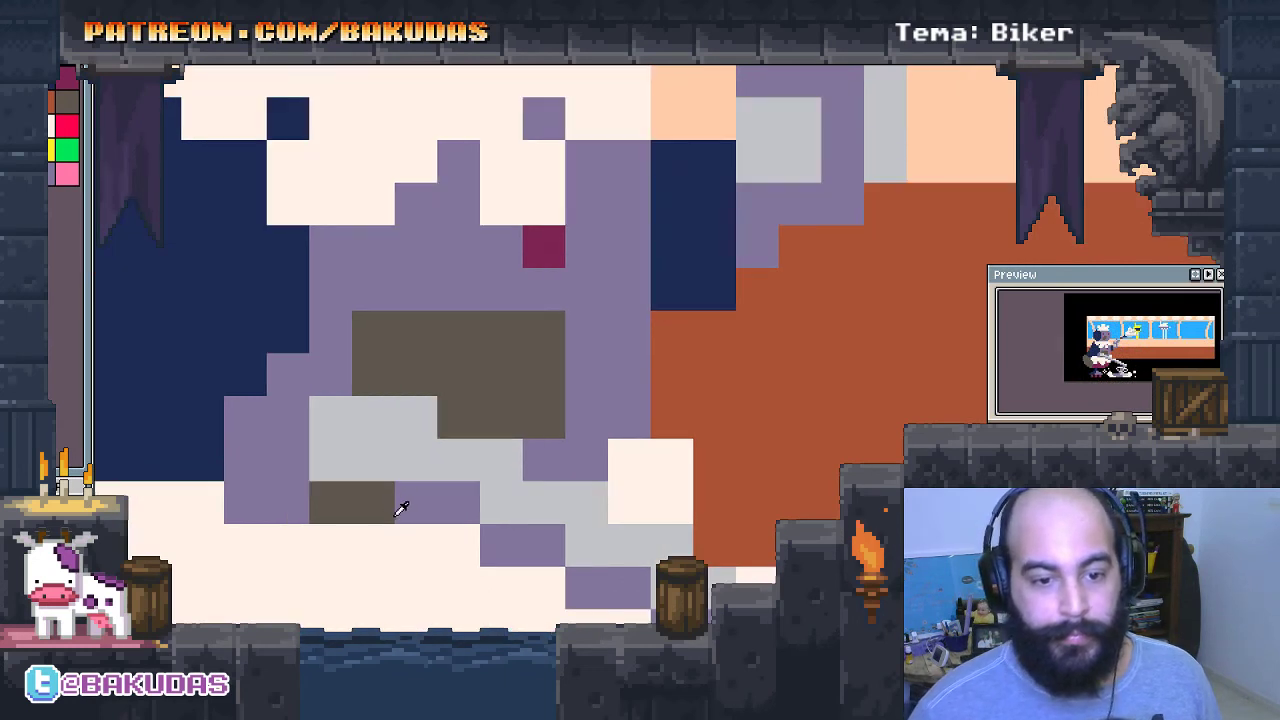
left_click(421, 465, "alt")
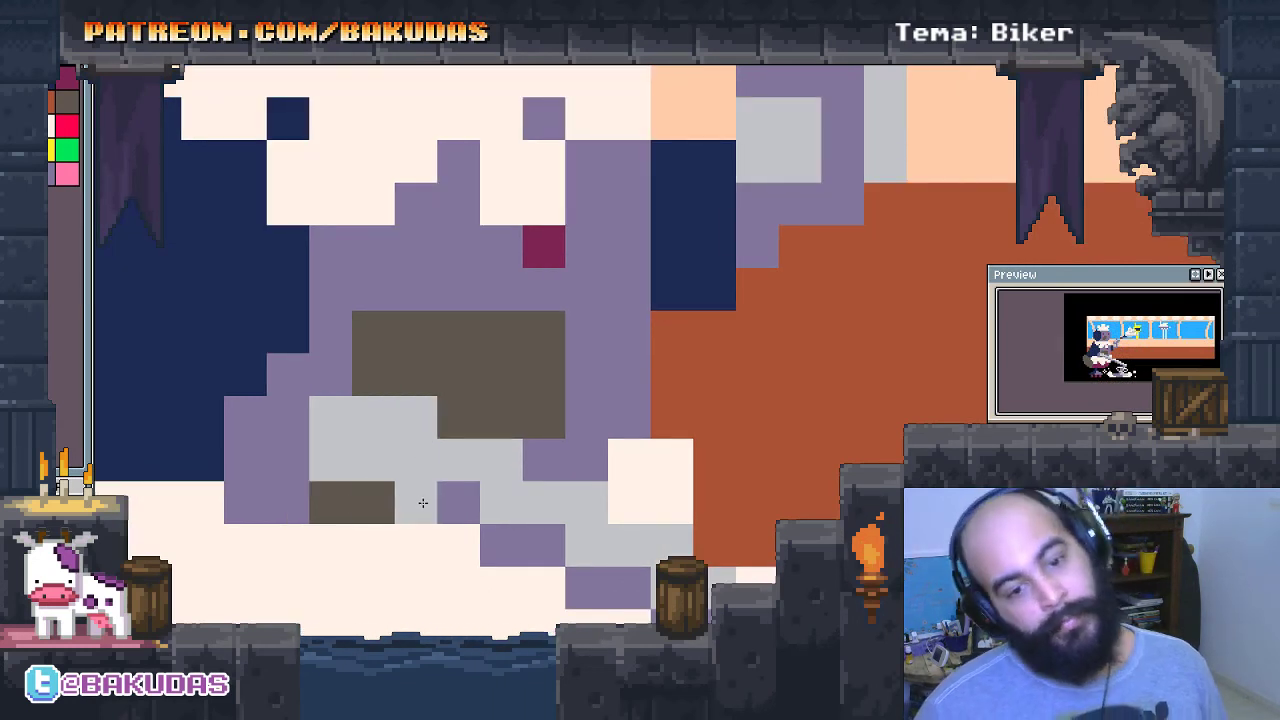
mouse_move(423, 503)
left_mouse_down()
mouse_move(473, 512)
mouse_move(630, 588)
mouse_move(525, 481)
mouse_move(580, 532)
mouse_move(647, 536)
mouse_move(584, 525)
left_mouse_up()
left_click(705, 556, "alt")
left_click(645, 528)
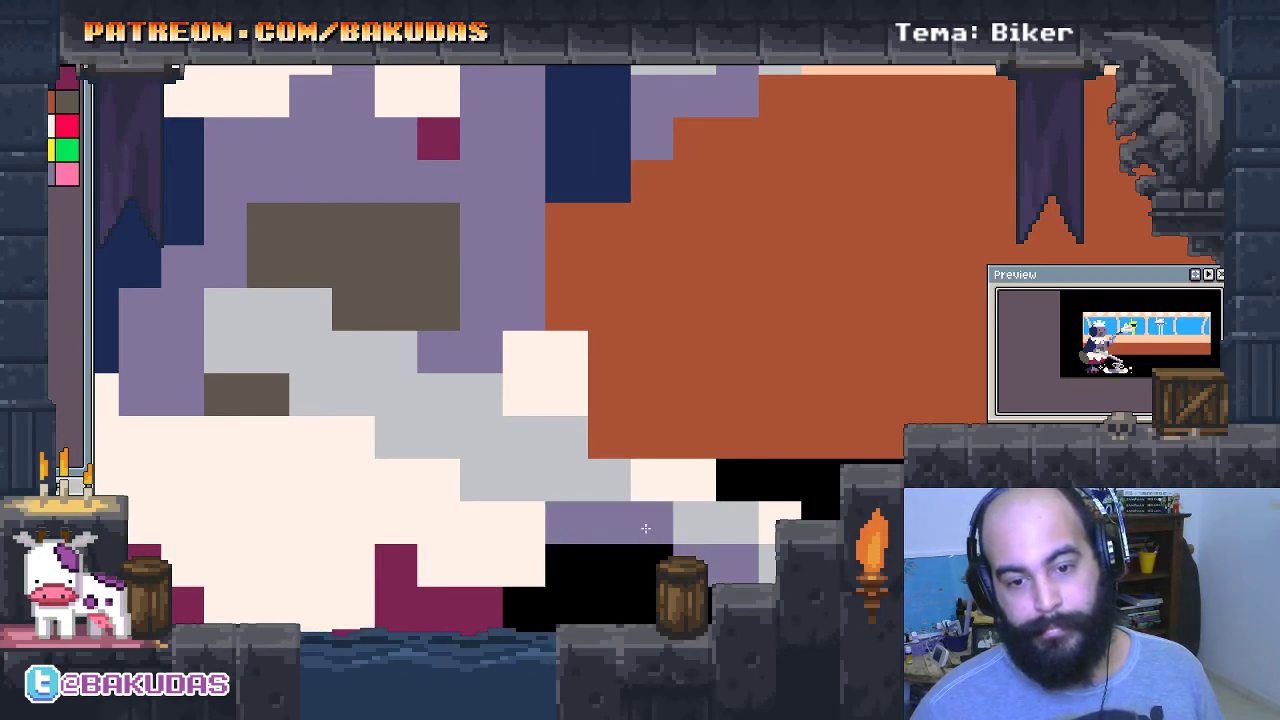
Paint six grey body blocks cream, plus one purple and one orange touch-up.
left_click_drag(534, 474, 746, 572)
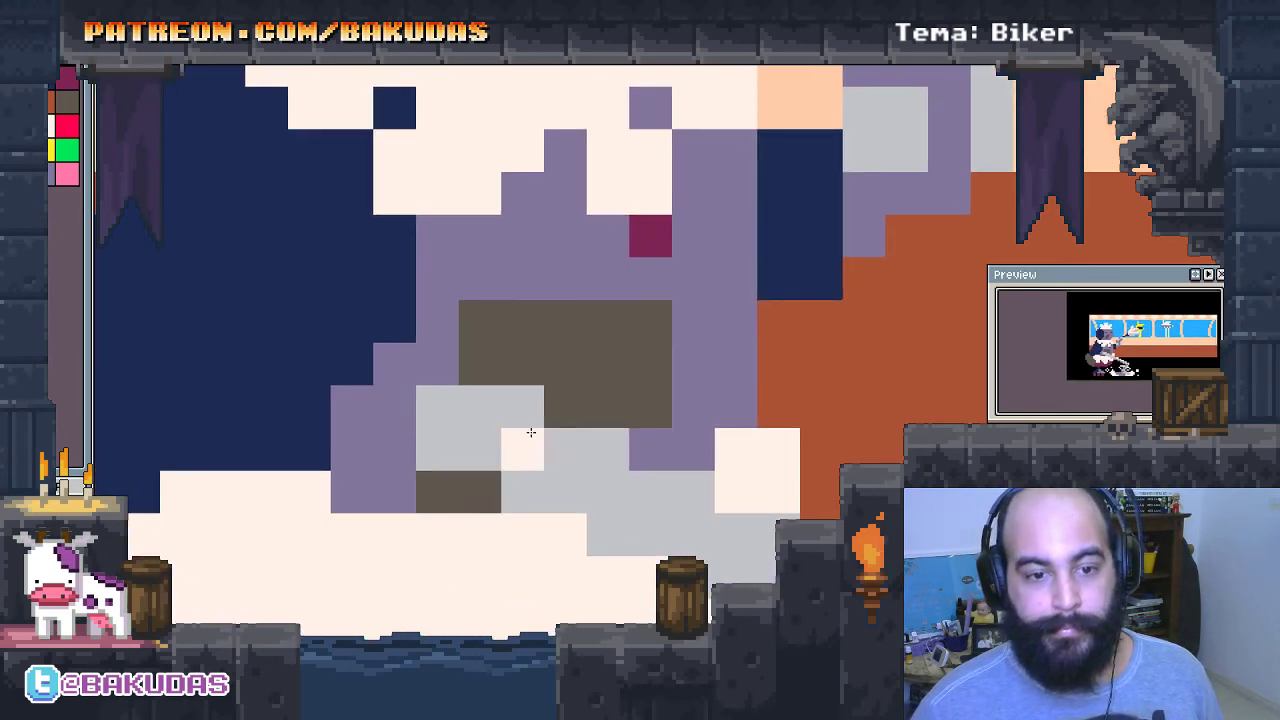
left_click_drag(478, 407, 588, 443)
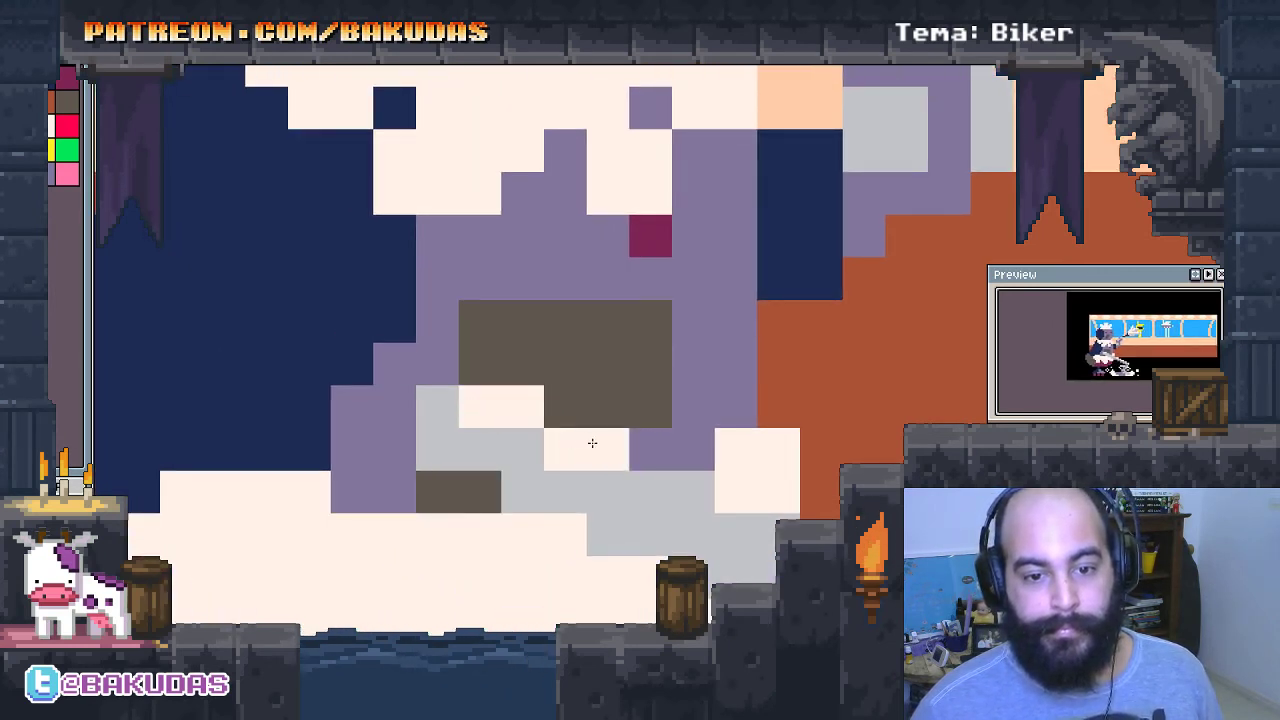
left_click_drag(650, 478, 678, 484)
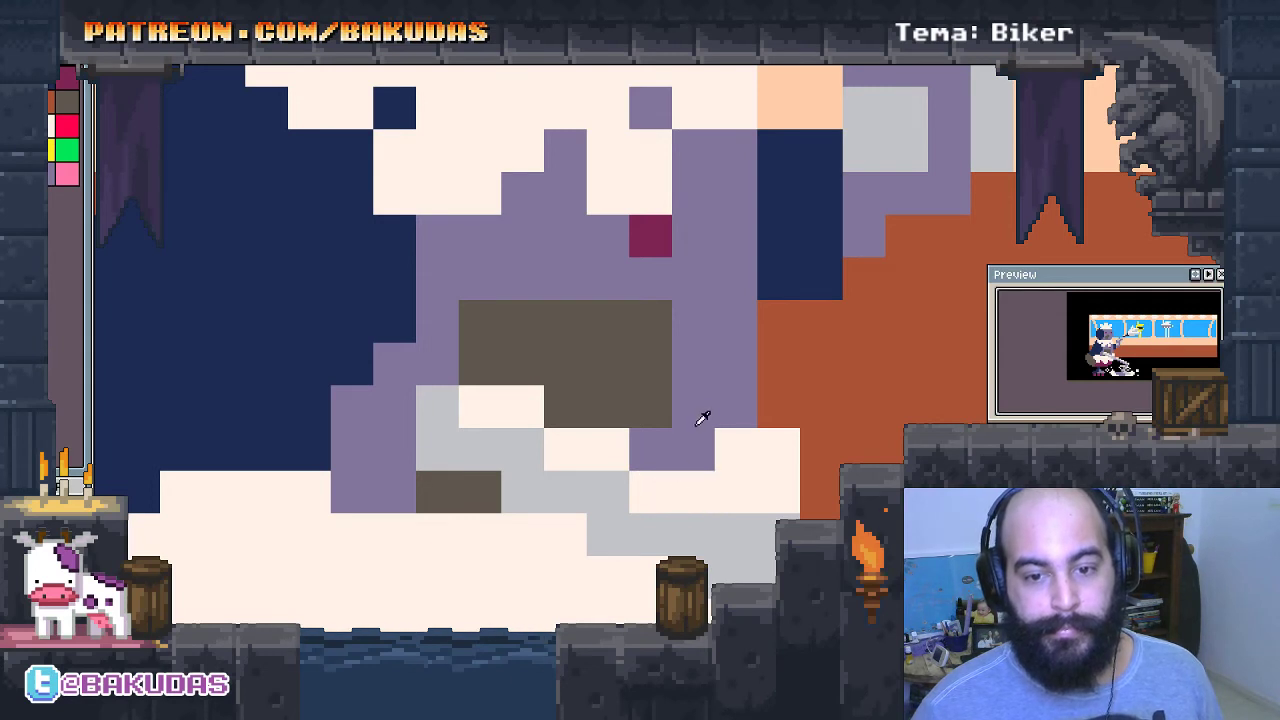
left_click(719, 454)
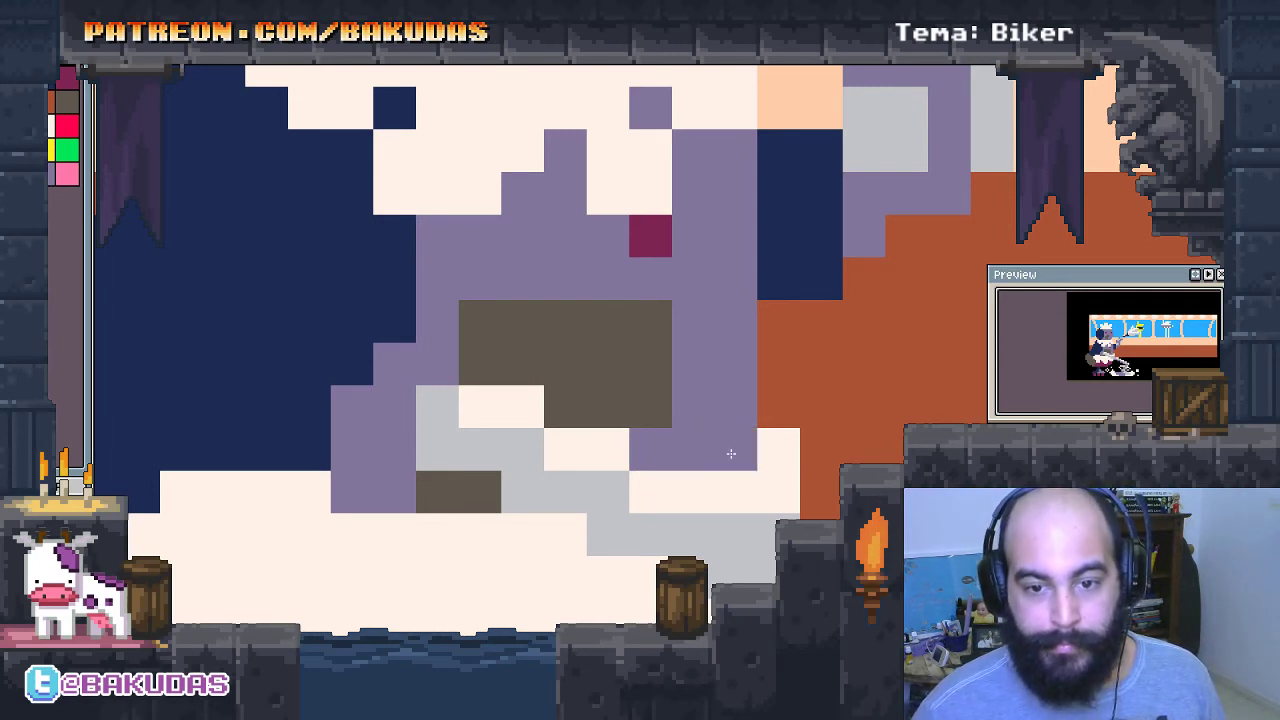
left_click(778, 449)
scroll(740, 460, "down", 1)
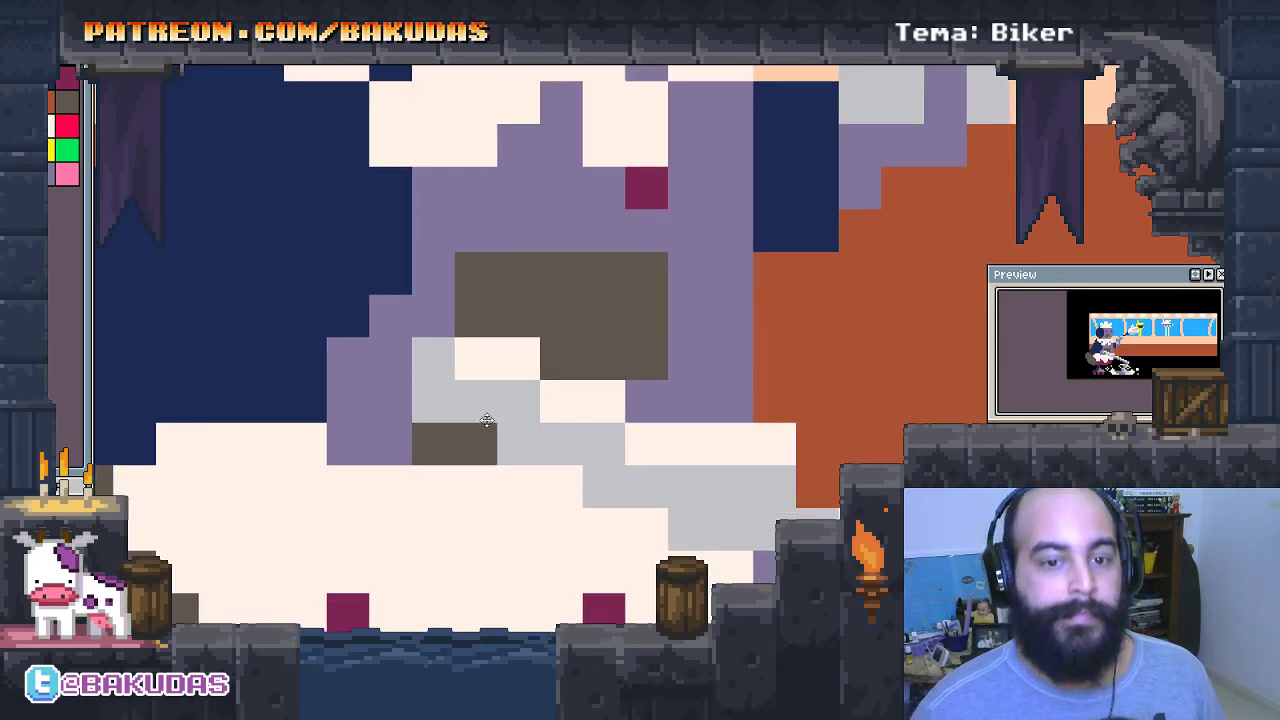
Repaint eight brown cells in the maid's middle section navy.
left_click_drag(486, 420, 522, 451)
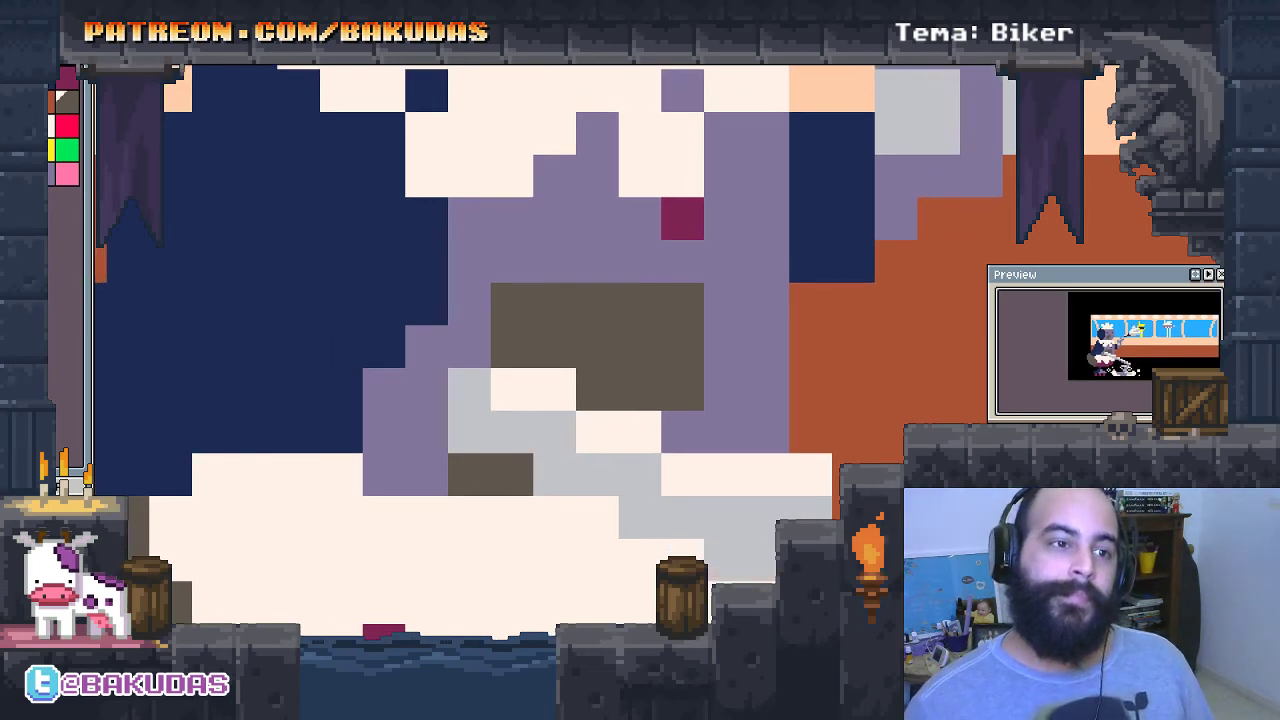
left_click(57, 88)
left_click(469, 474)
left_click(512, 474)
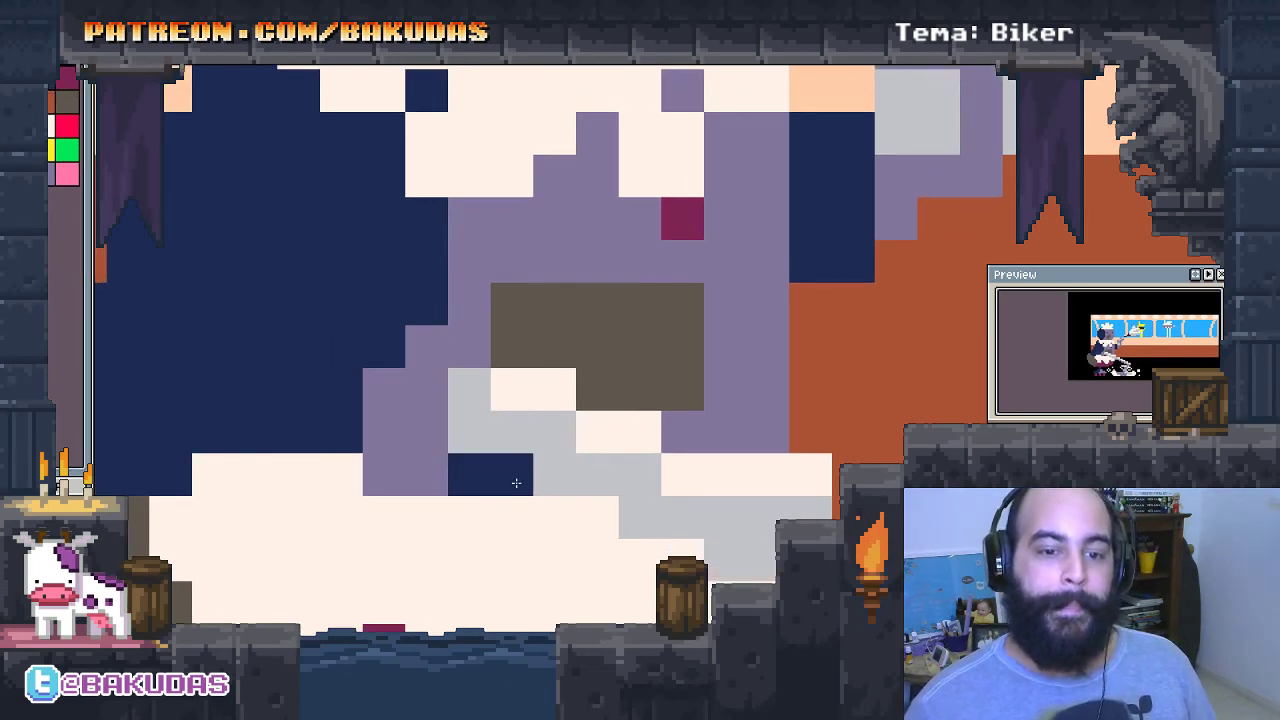
left_click(512, 304)
left_click(555, 304)
left_click(598, 304)
left_click(555, 347)
left_click(640, 304)
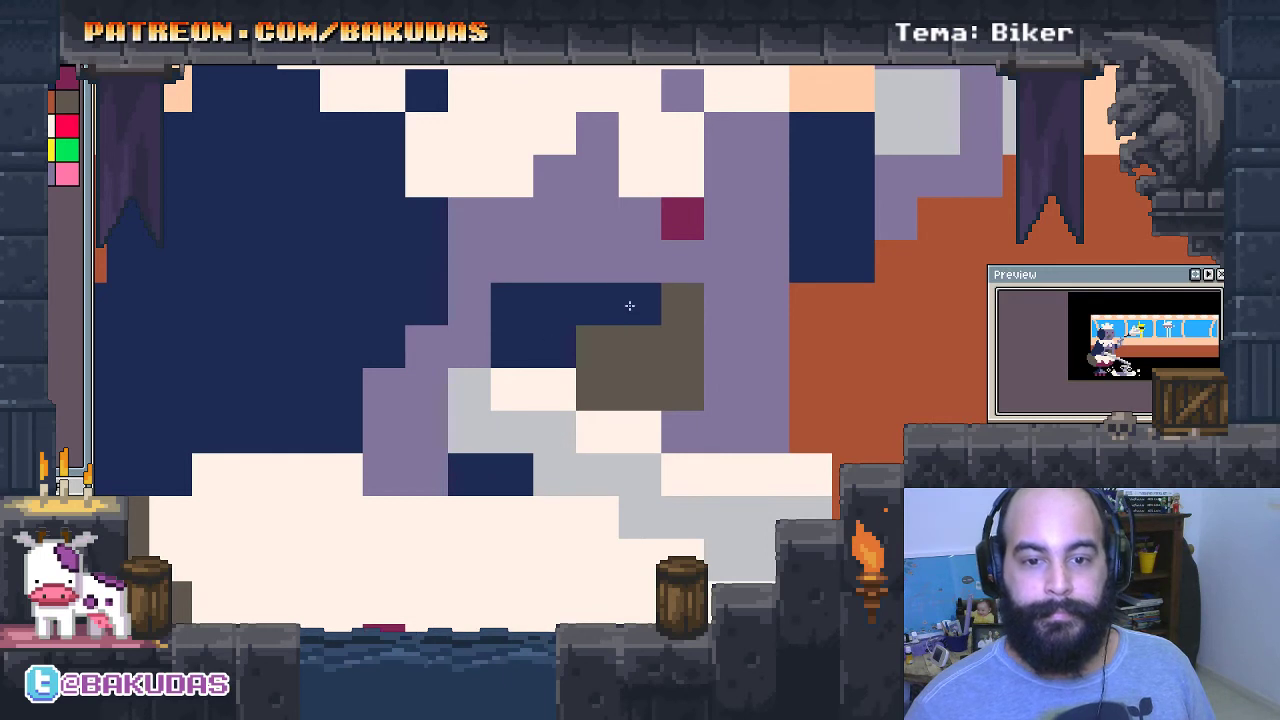
left_click(598, 347)
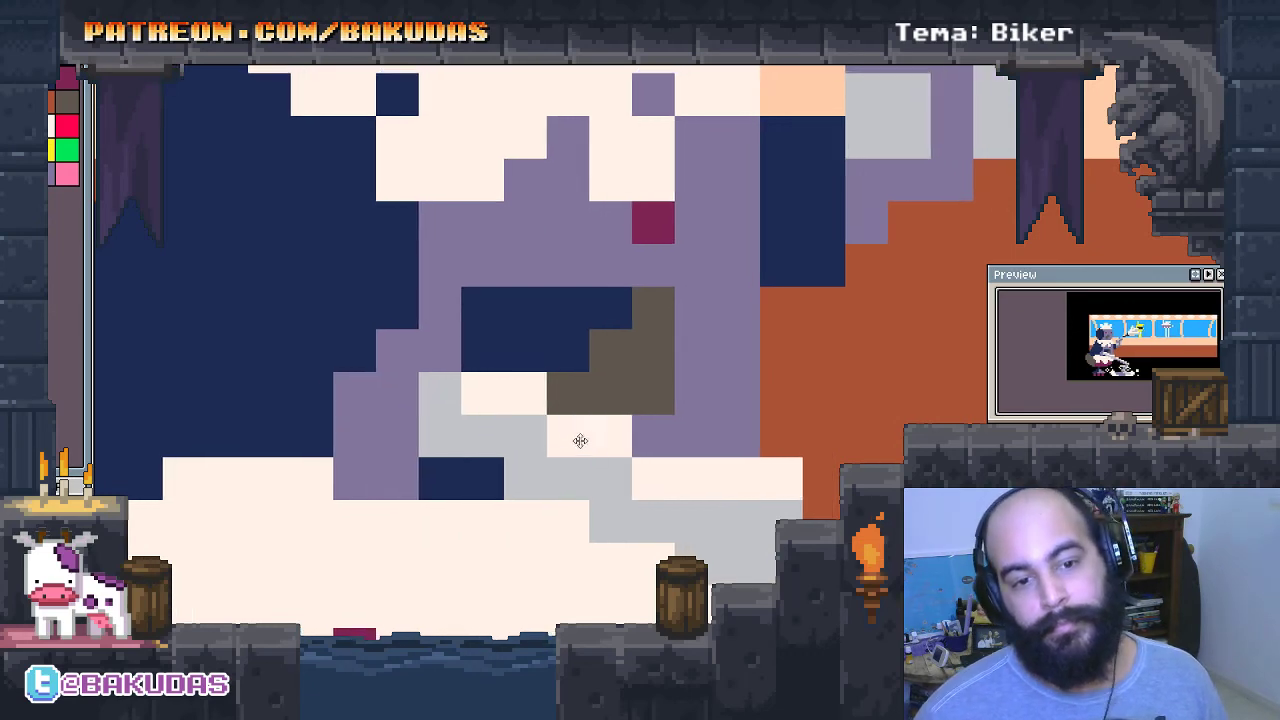
scroll(580, 440, "down", 1)
scroll(562, 449, "down", 3)
scroll(562, 449, "up", 1)
Paint navy cells beside the beak, undo two, and extend the beak with a brown cell.
scroll(555, 420, "up", 1)
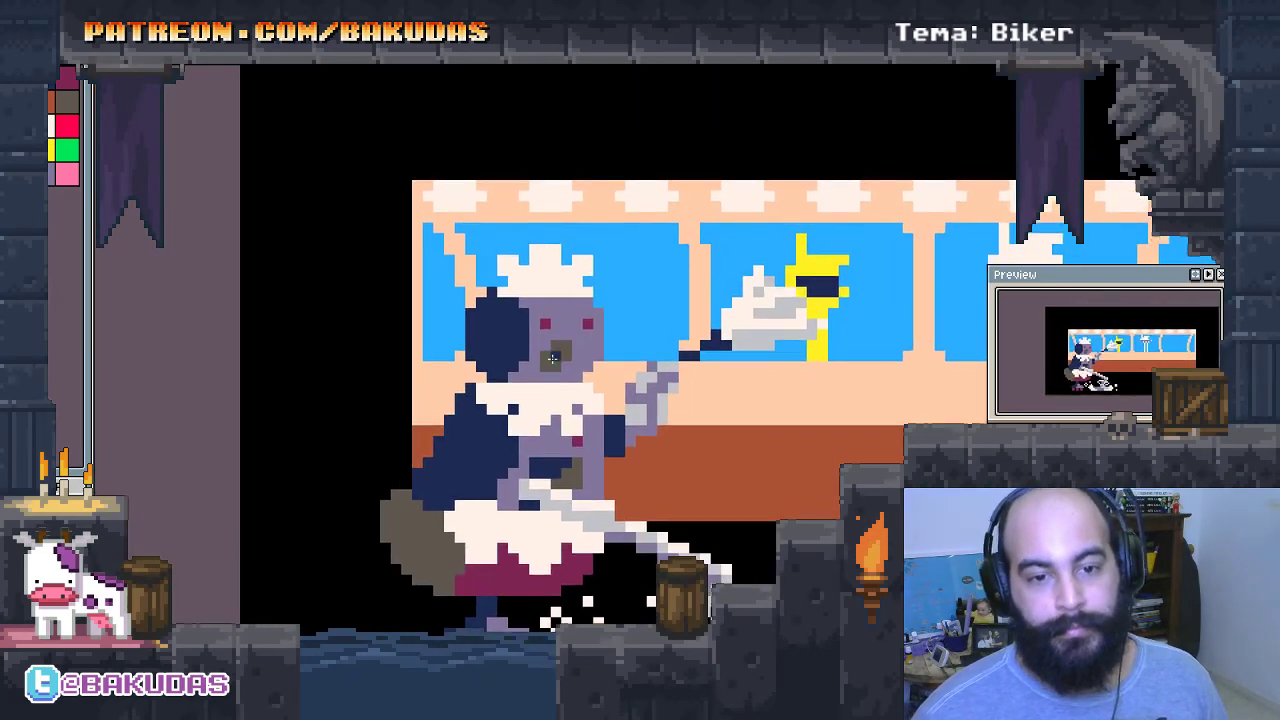
scroll(527, 352, "up", 2)
left_click(564, 306)
left_click(564, 348)
left_click(606, 306)
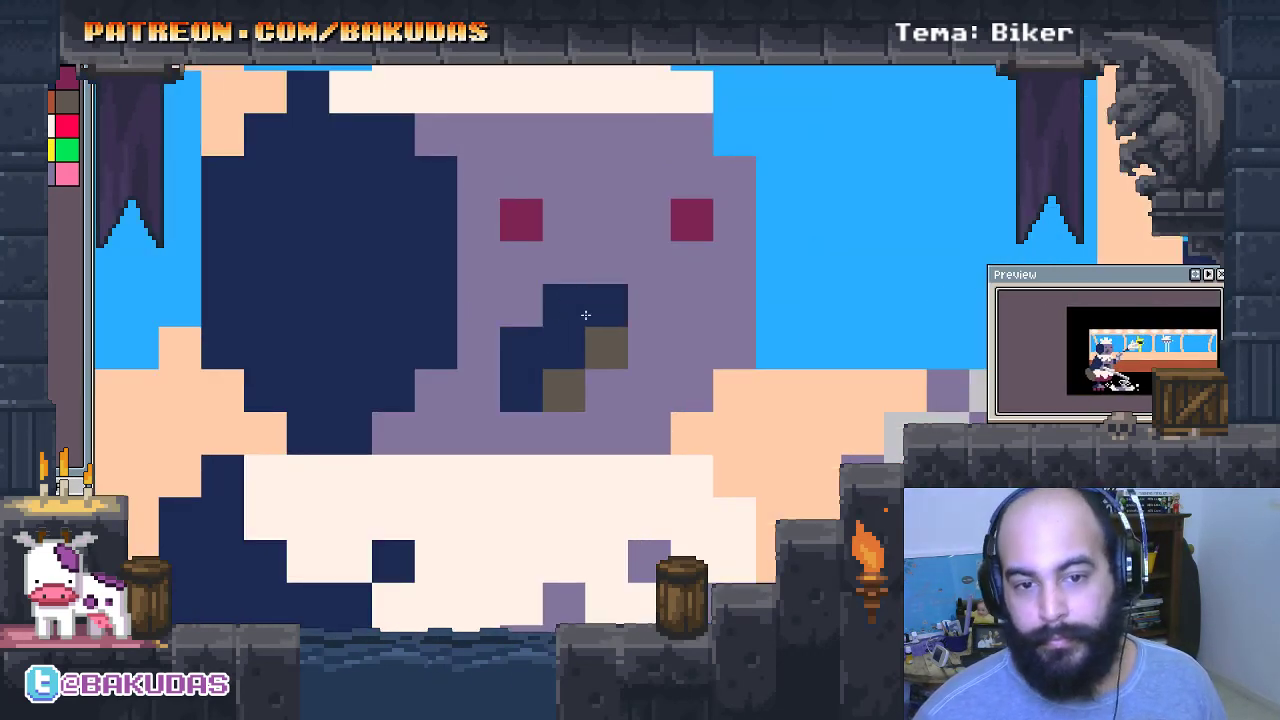
key("ctrl+z")
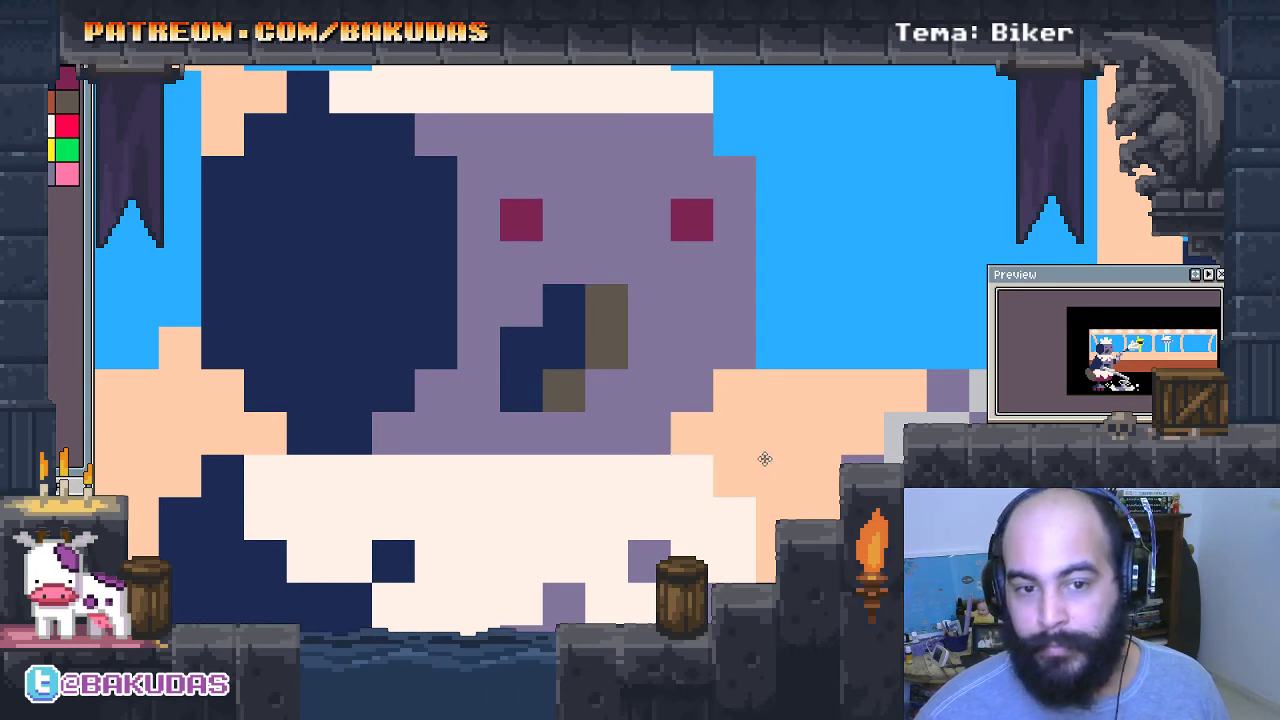
key("ctrl+z")
left_click(603, 320)
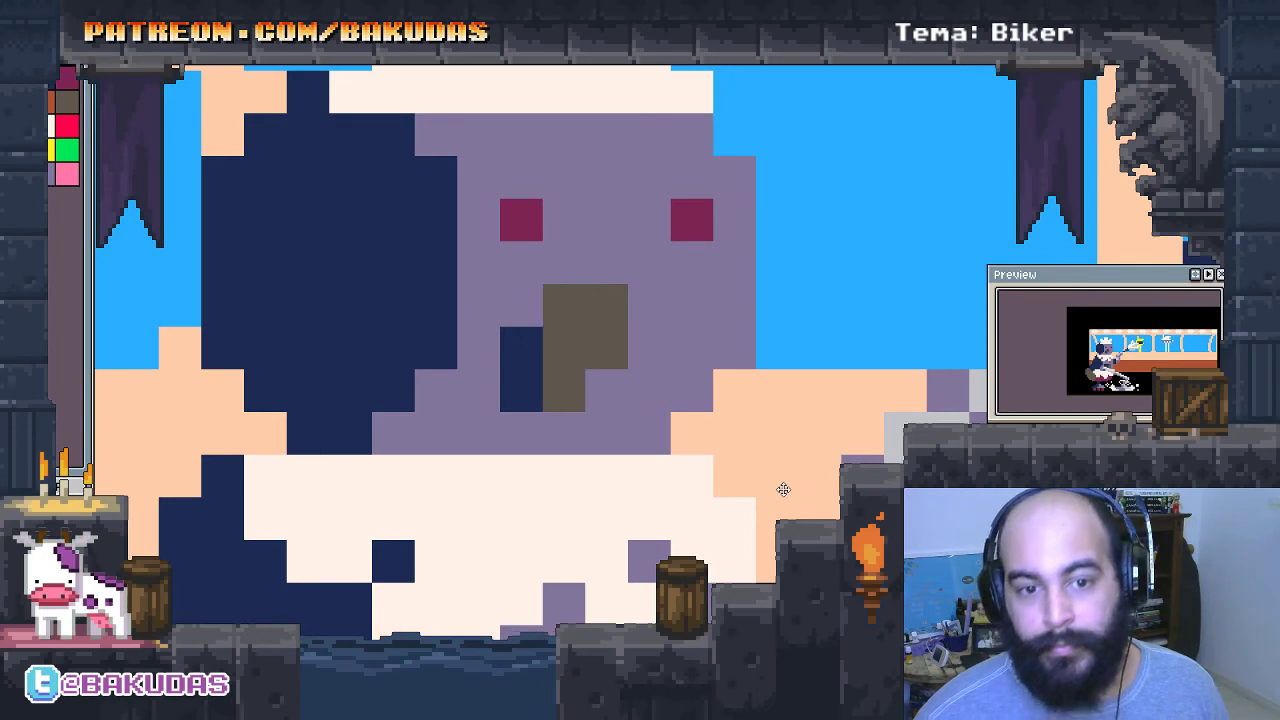
Repaint both eyes and one more pixel bright red.
scroll(790, 490, "down", 1)
scroll(701, 474, "down", 3)
scroll(701, 474, "up", 1)
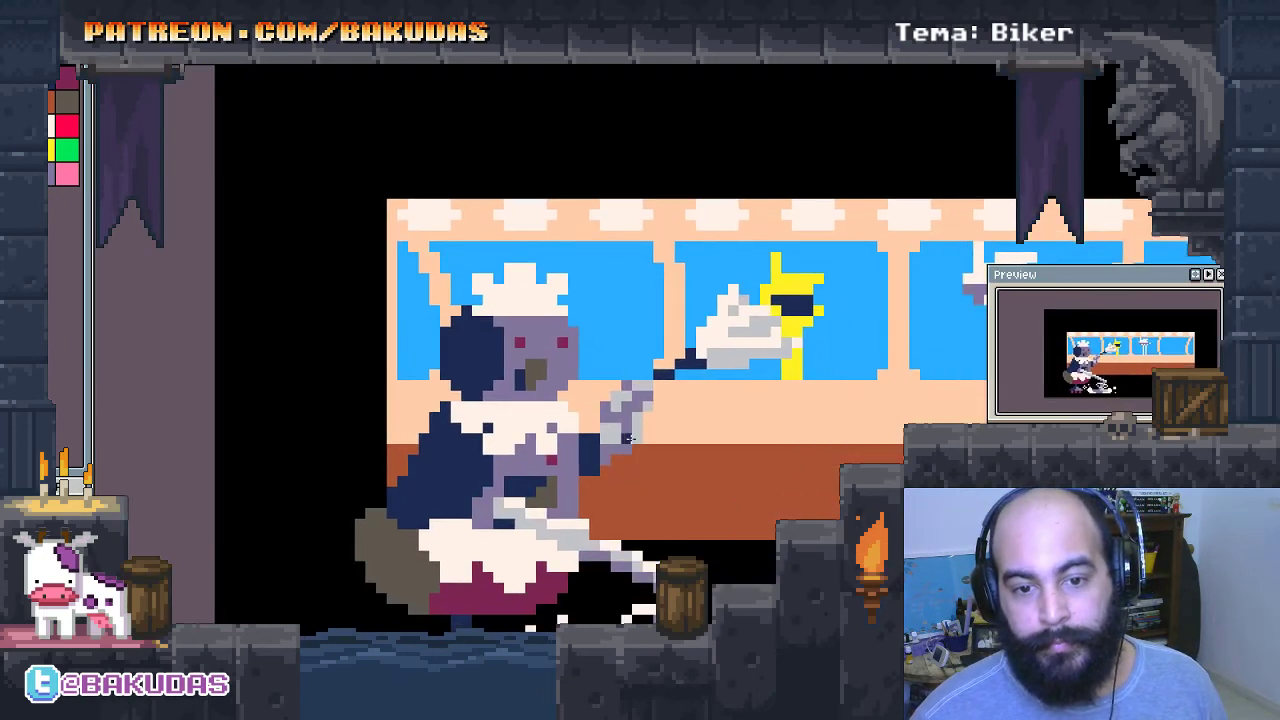
scroll(705, 474, "up", 1)
scroll(710, 473, "up", 1)
scroll(393, 260, "up", 2)
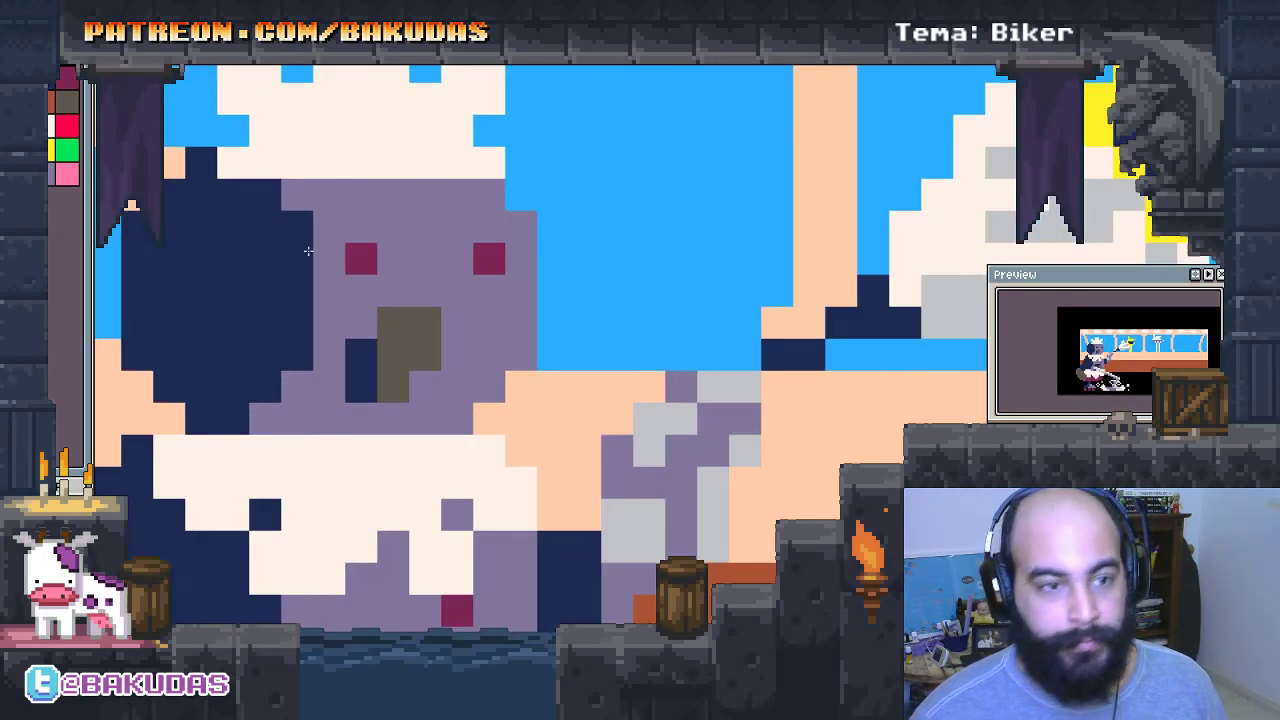
left_click(362, 258)
left_click(490, 258)
mouse_move(539, 443)
left_mouse_down()
mouse_move(600, 371)
mouse_move(695, 307)
left_mouse_up()
left_click(640, 485)
Turn a dark-red pixel bright red and shade the cap's left and right edges light grey.
left_click_drag(843, 537, 810, 377)
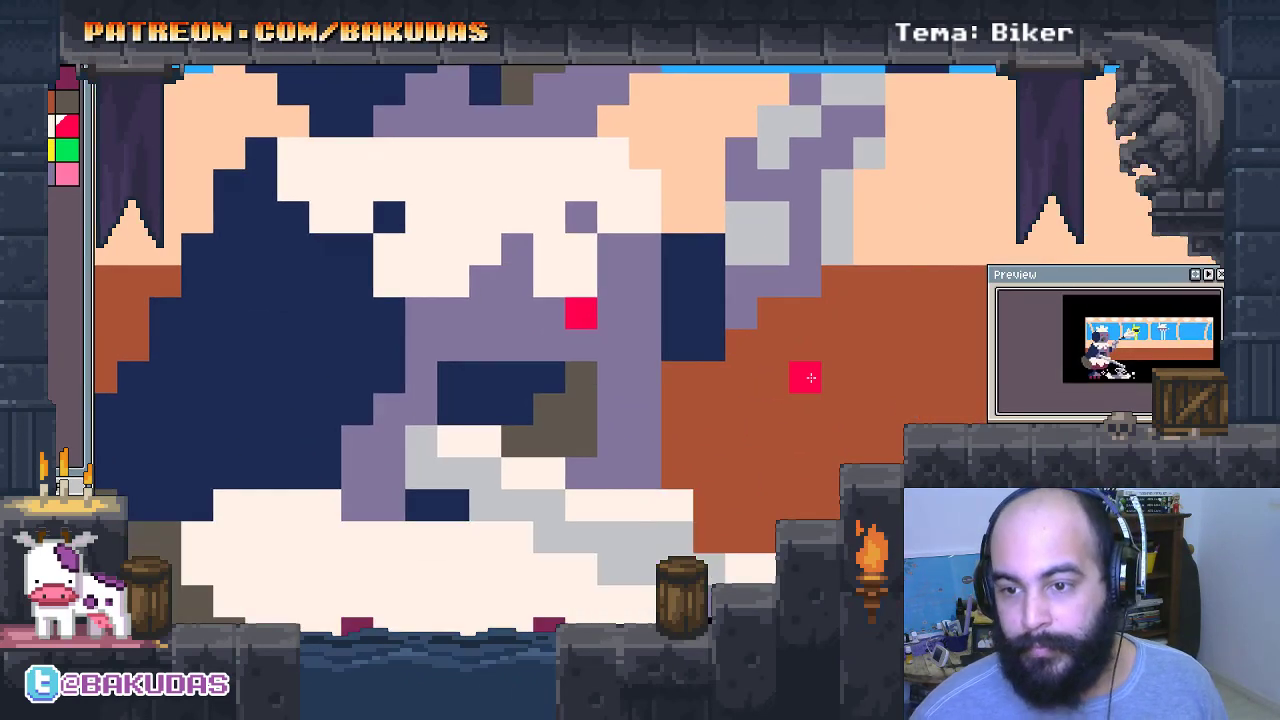
scroll(810, 377, "down", 2)
scroll(810, 377, "up", 1)
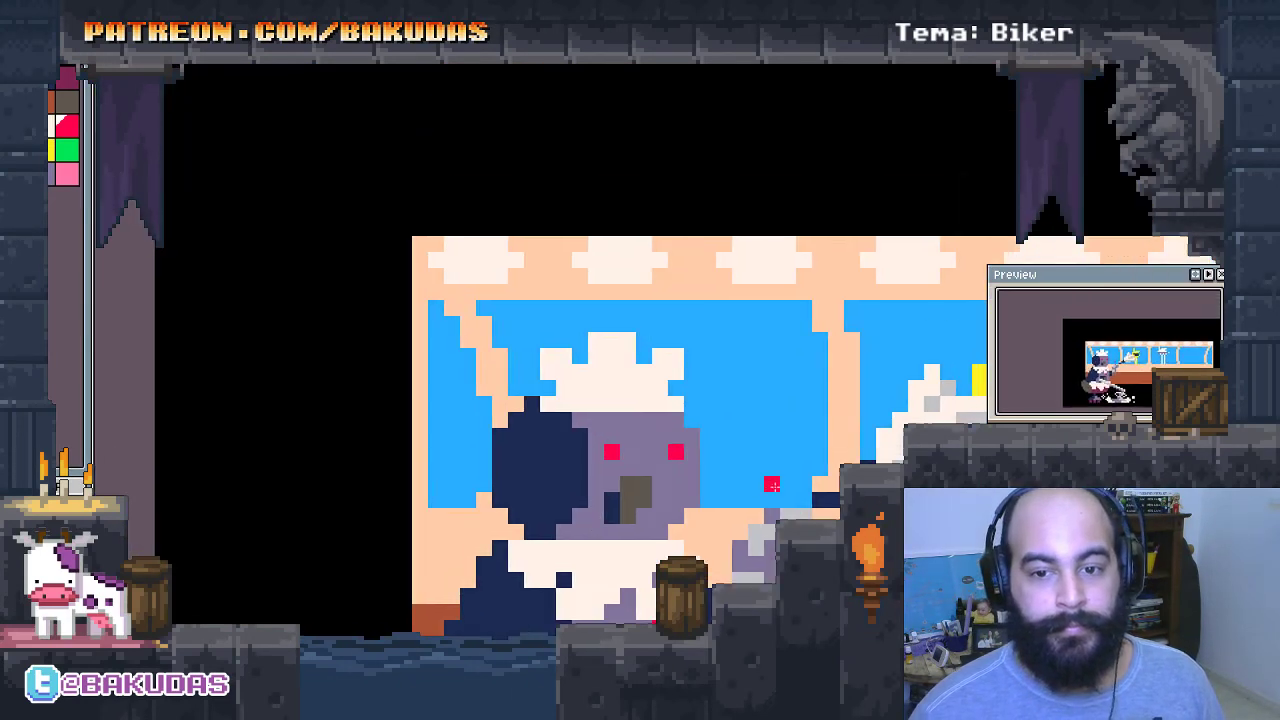
scroll(810, 377, "up", 1)
scroll(436, 337, "up", 1)
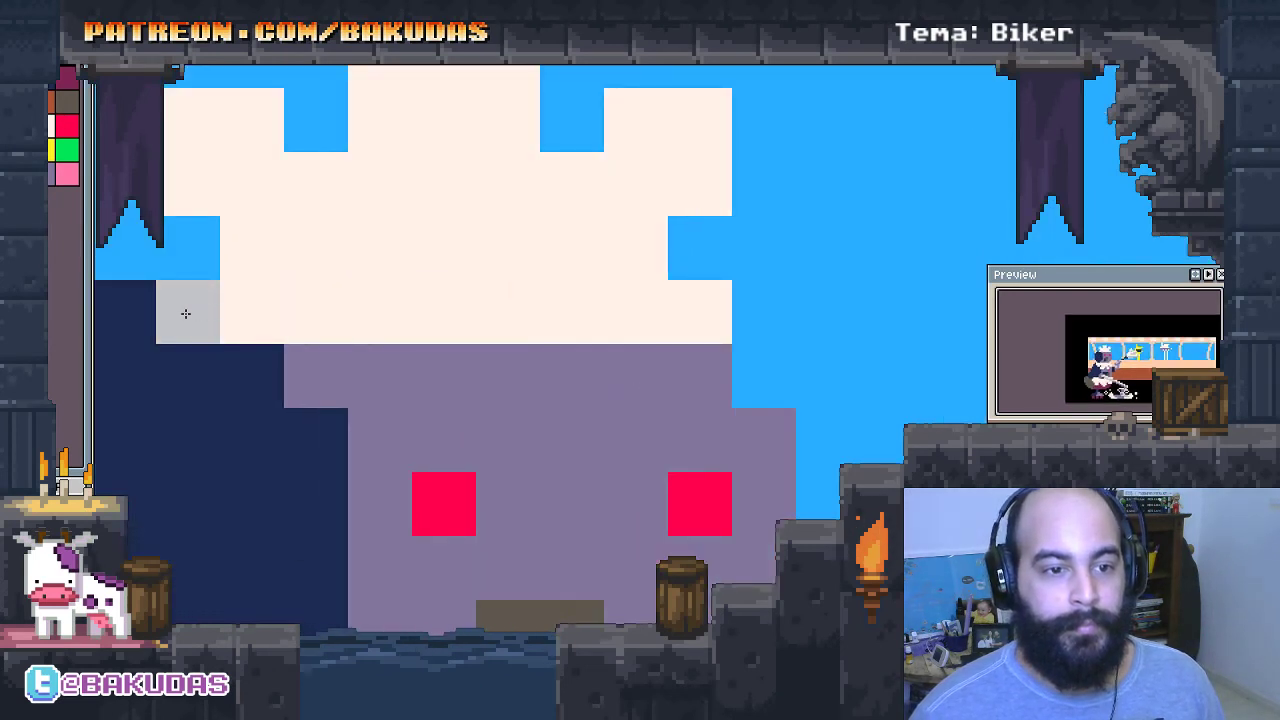
left_click_drag(186, 309, 225, 250)
left_click_drag(628, 303, 586, 329)
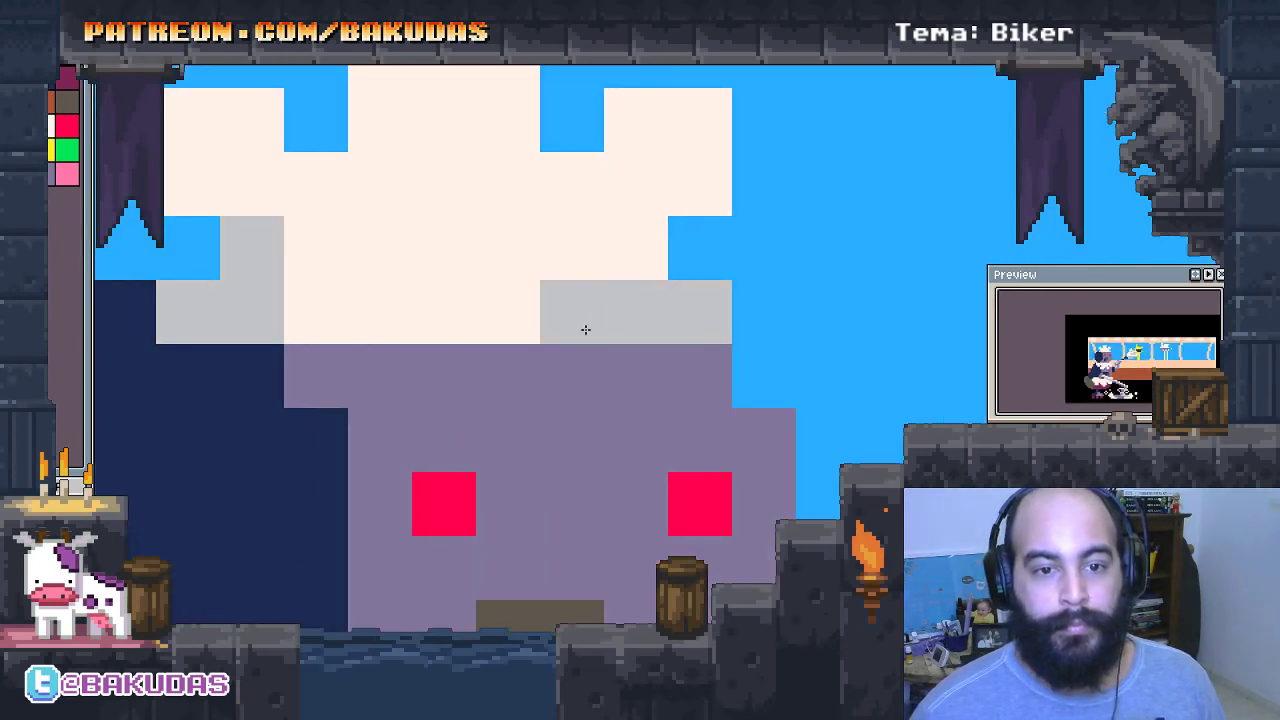
Shade the middle of the cap's edge grey, undoing a stray cell and filling gaps.
left_click_drag(383, 323, 434, 323)
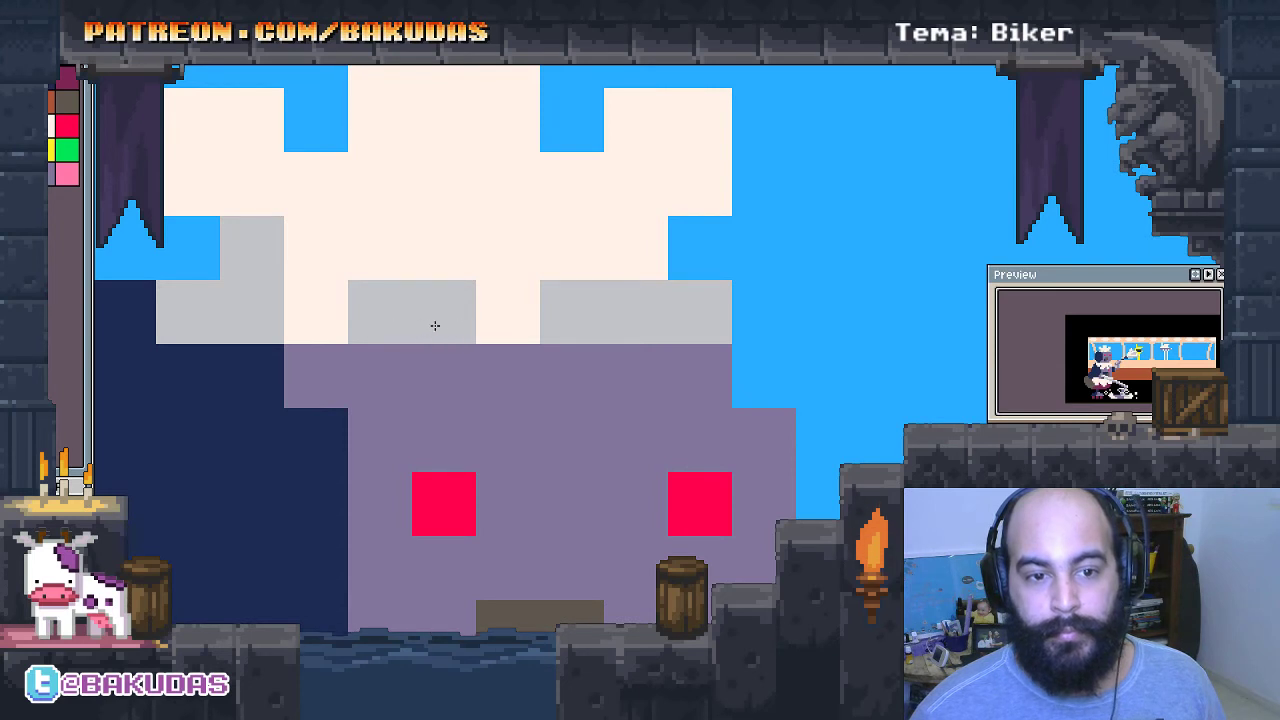
left_click(362, 187)
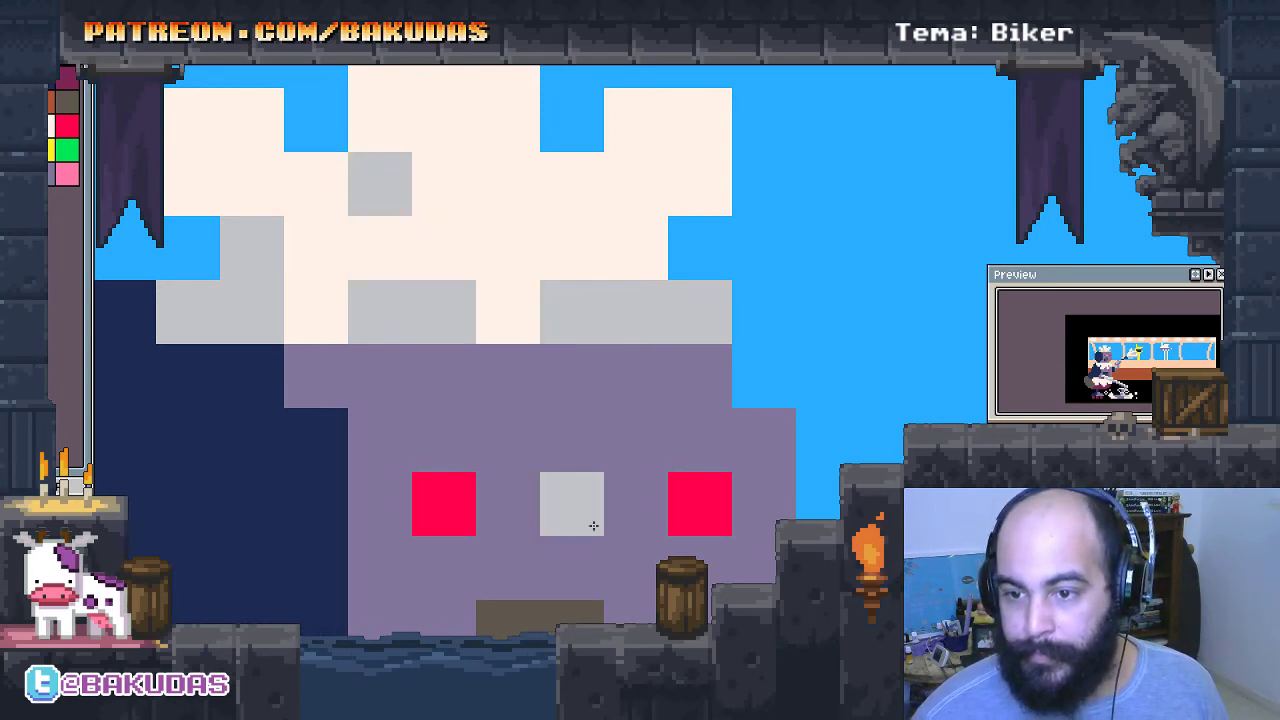
key("ctrl+z")
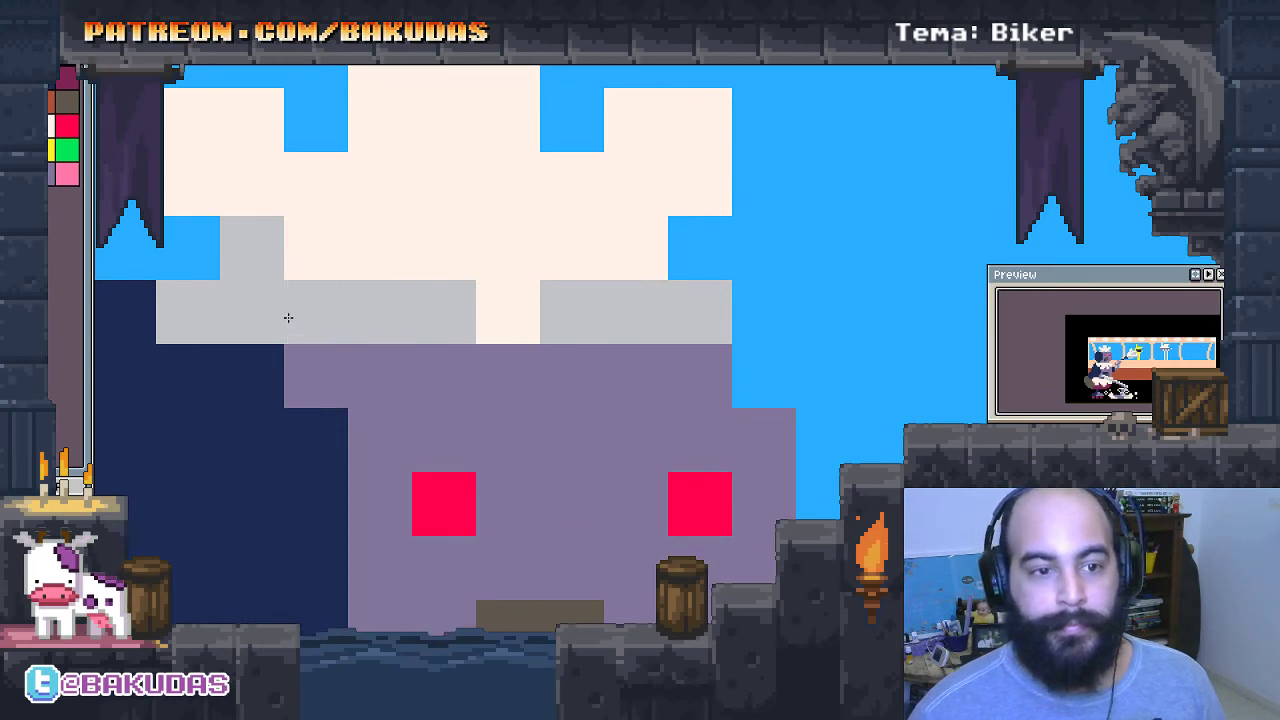
left_click(290, 317)
left_click(515, 320)
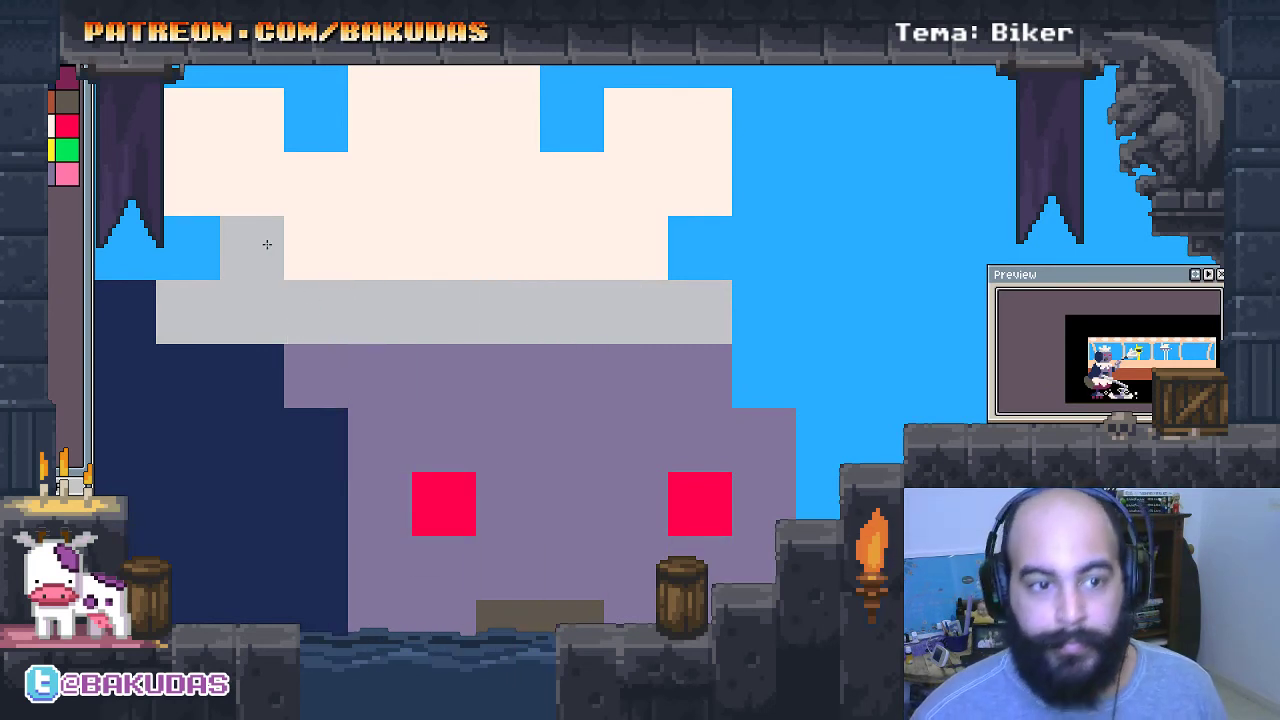
scroll(280, 246, "down", 3)
scroll(354, 248, "up", 2)
Shade the upper apron cells light grey.
scroll(354, 248, "up", 1)
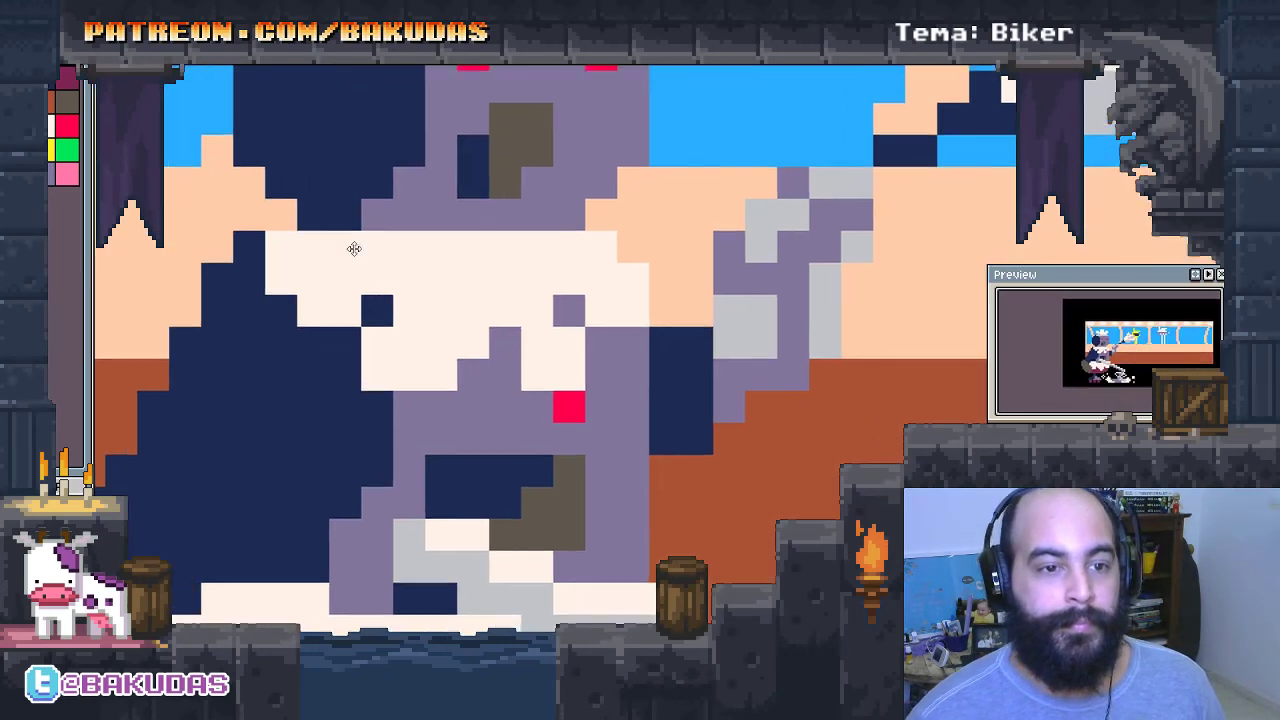
scroll(354, 250, "down", 1)
scroll(354, 260, "up", 1)
left_click_drag(433, 266, 633, 248)
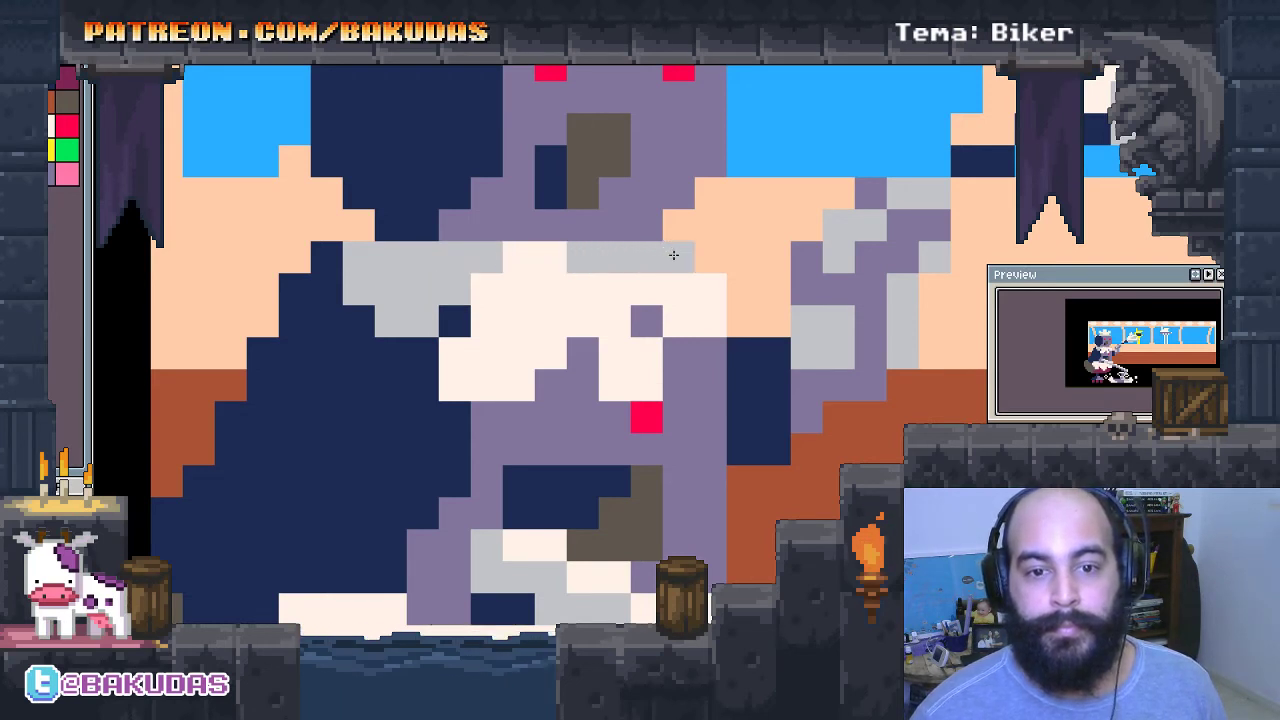
left_click_drag(443, 349, 443, 383)
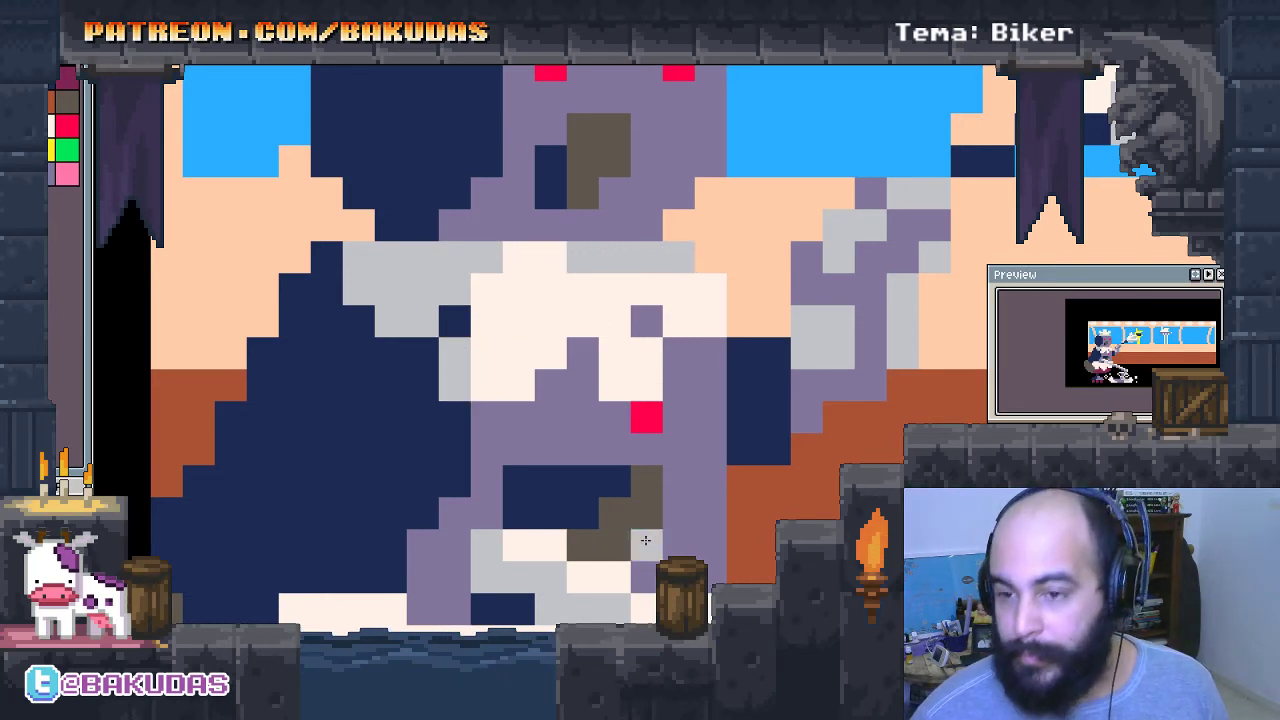
Extend the light grey shading down the lower apron, including a diagonal run.
left_click_drag(540, 537, 663, 296)
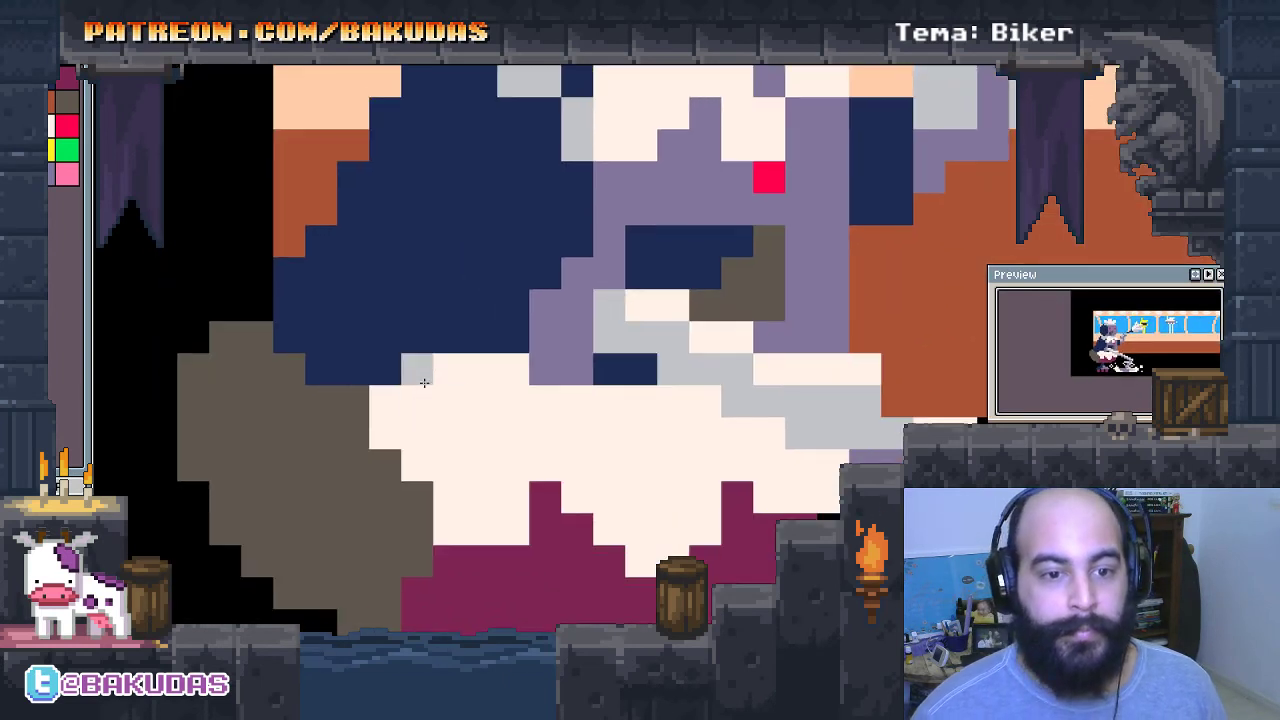
mouse_move(424, 382)
left_mouse_down()
mouse_move(491, 382)
mouse_move(386, 404)
mouse_move(426, 450)
mouse_move(460, 388)
left_mouse_up()
mouse_move(430, 464)
left_mouse_down()
mouse_move(449, 523)
mouse_move(508, 526)
left_mouse_up()
left_click_drag(577, 500, 632, 548)
left_click(784, 491)
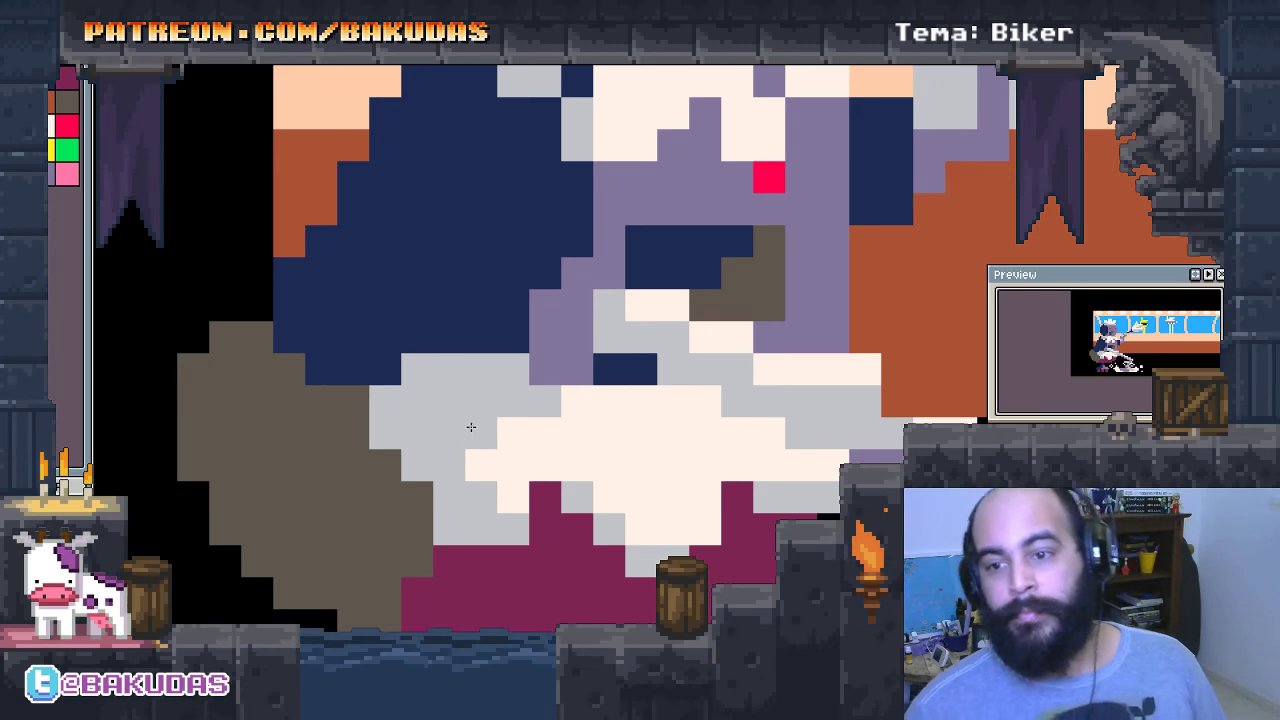
scroll(472, 427, "down", 1)
scroll(427, 422, "down", 2)
left_click_drag(427, 422, 395, 522)
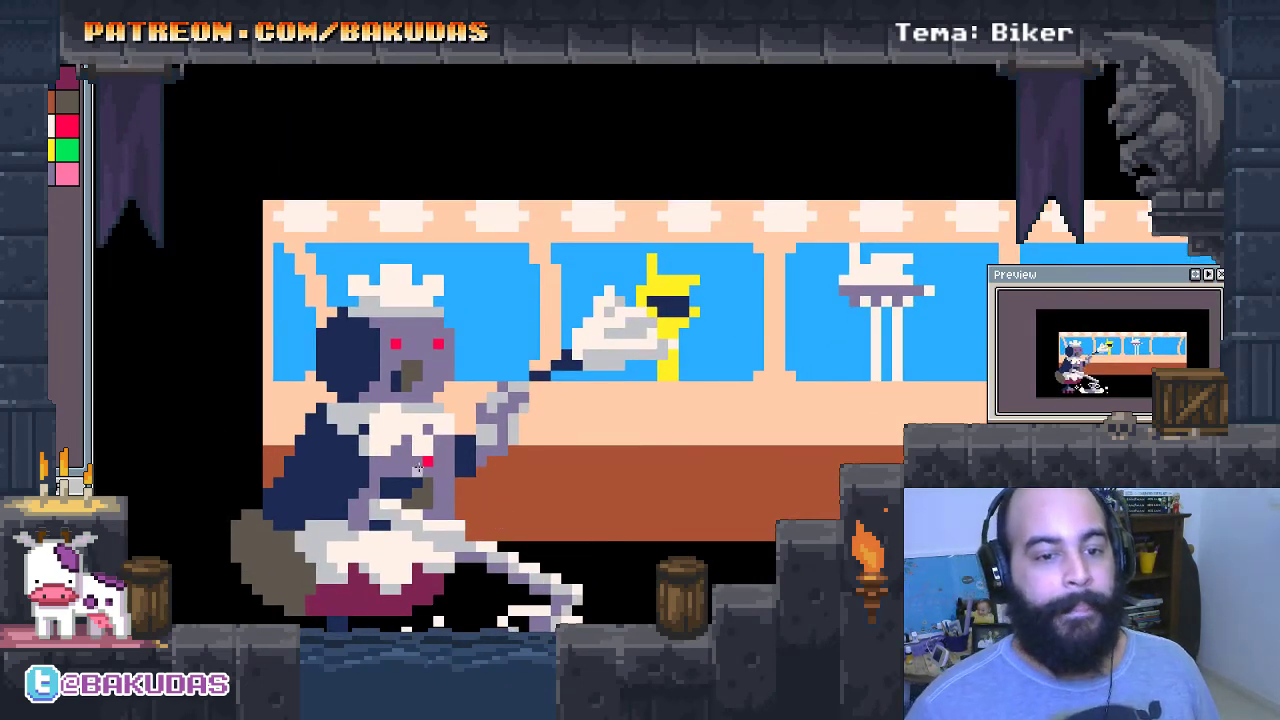
Add a light-blue pixel to the maid's face.
scroll(415, 470, "up", 3)
left_click_drag(366, 423, 580, 348)
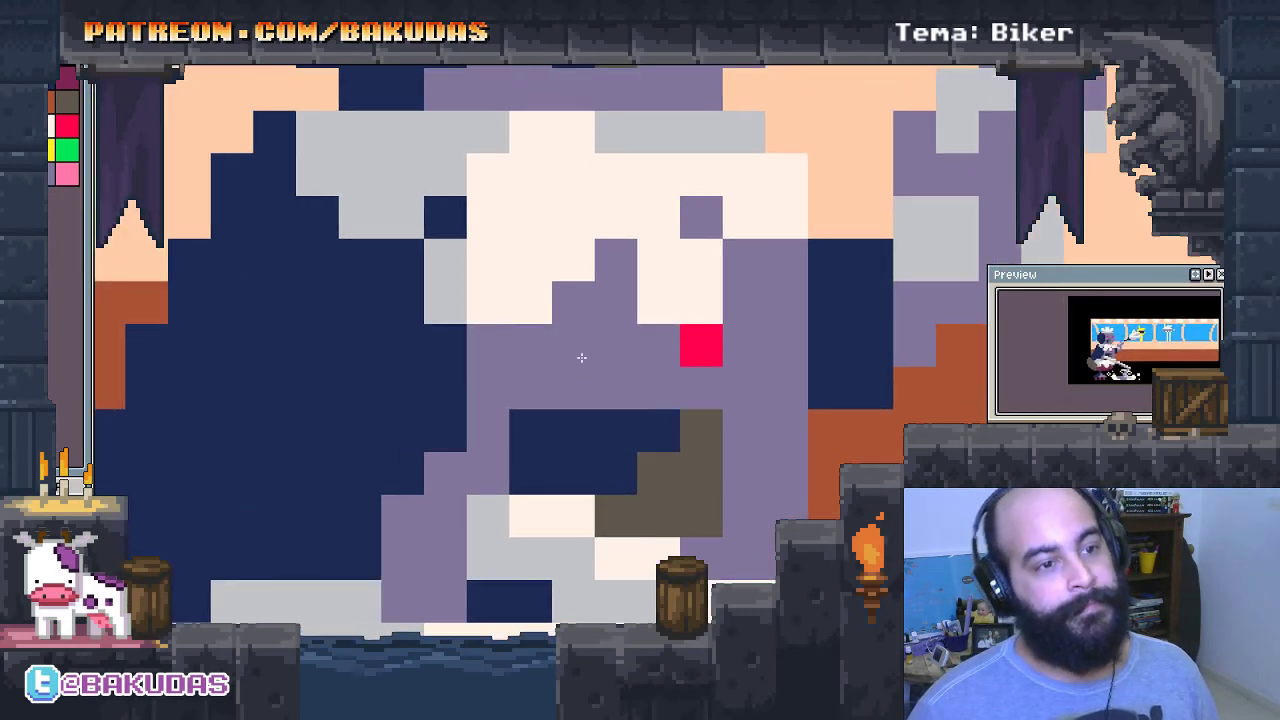
left_click(601, 377)
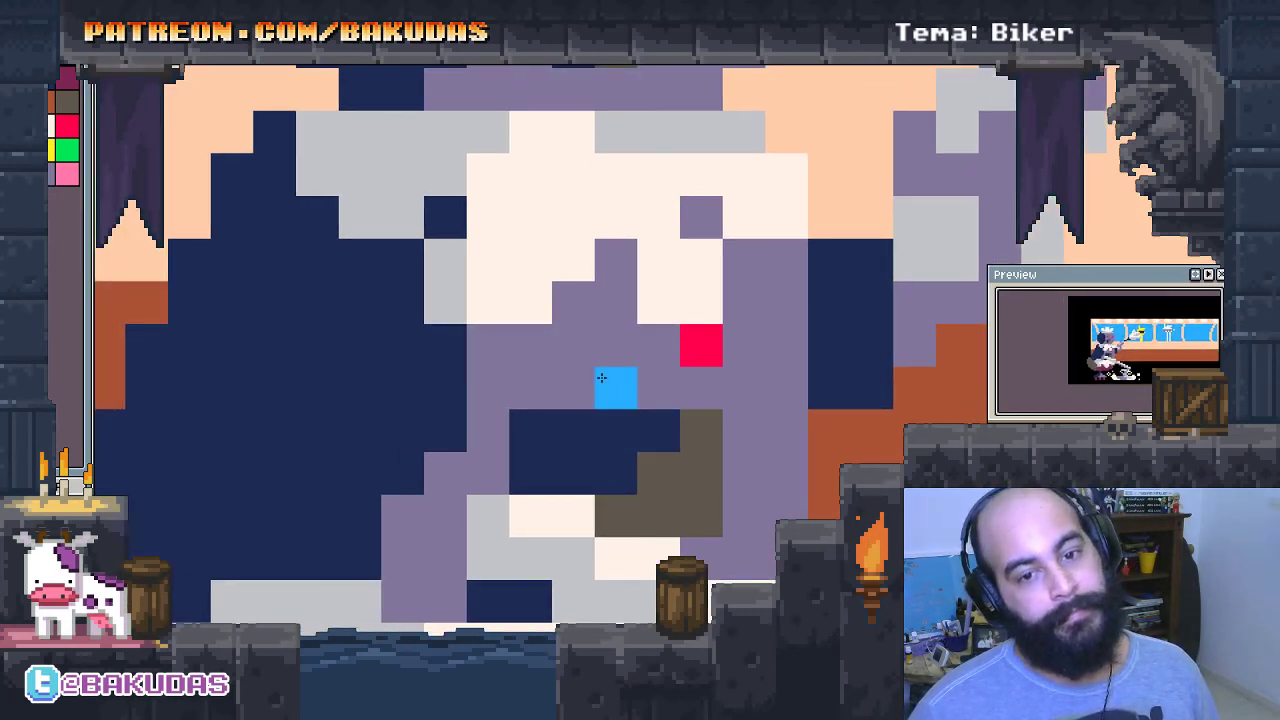
scroll(770, 290, "down", 1)
scroll(764, 523, "up", 1)
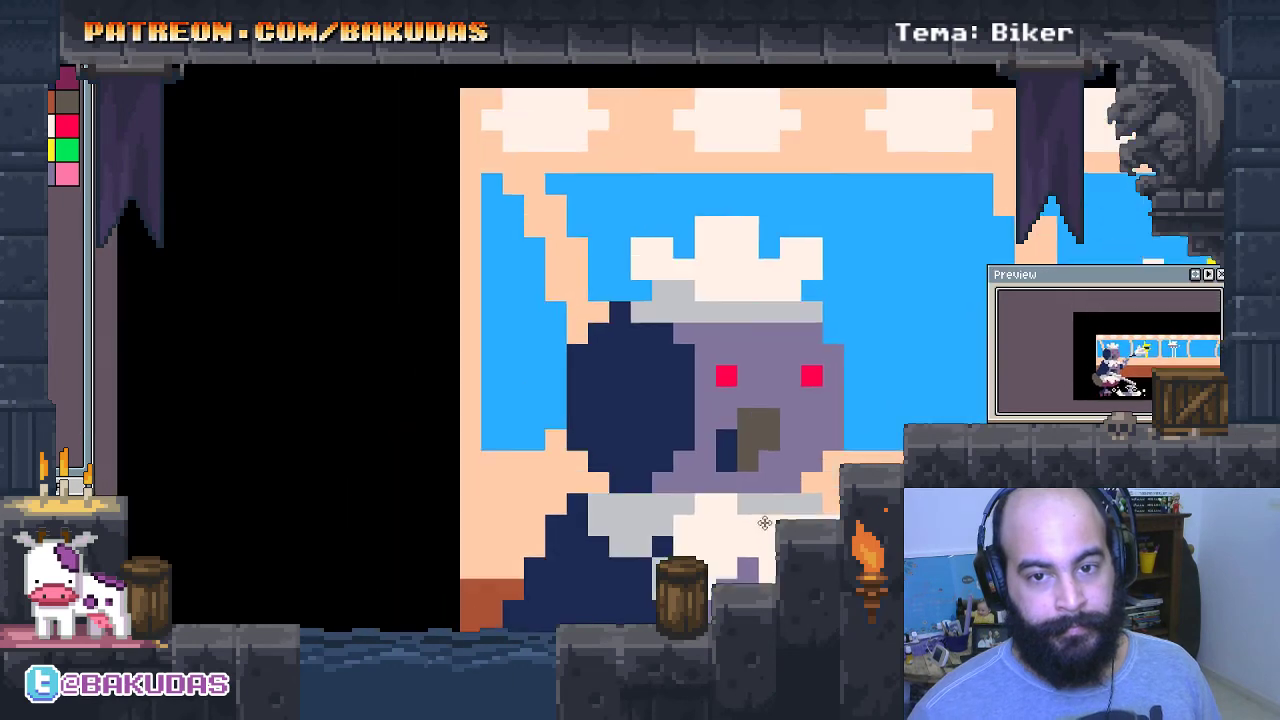
scroll(764, 523, "up", 1)
scroll(771, 490, "down", 2)
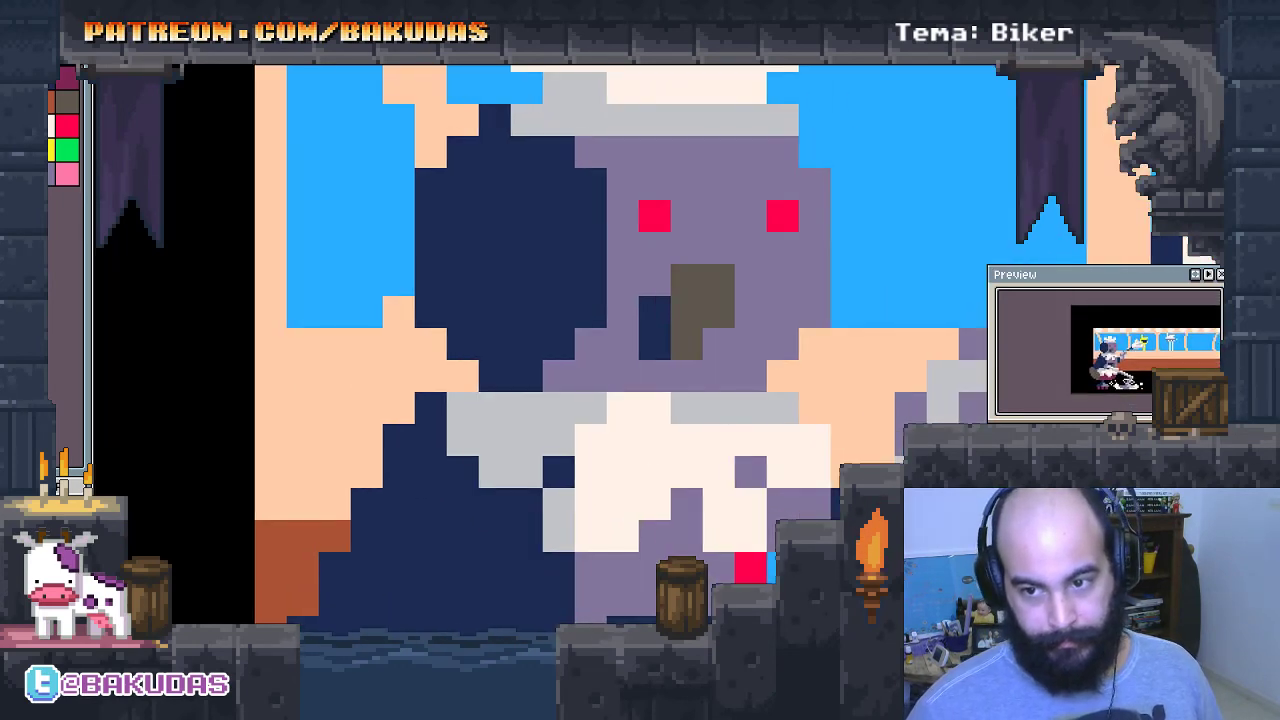
scroll(771, 568, "up", 1)
scroll(690, 420, "down", 1)
scroll(698, 467, "down", 1)
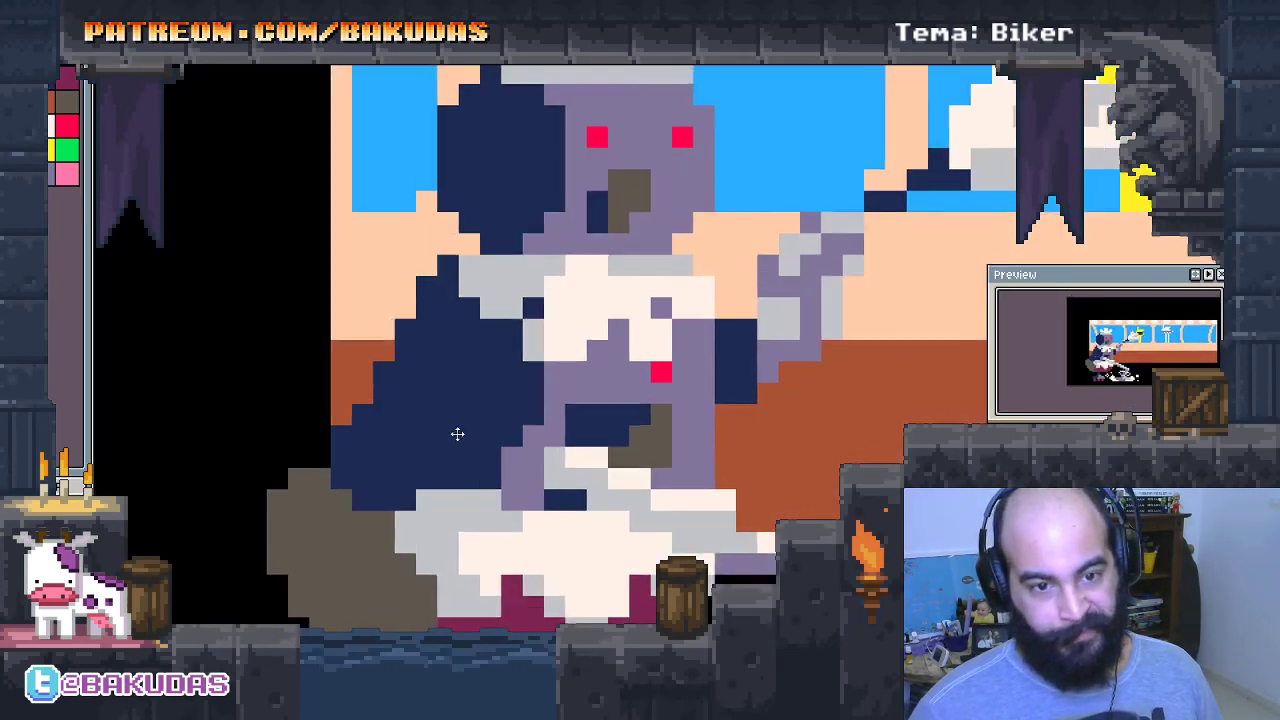
scroll(656, 381, "up", 1)
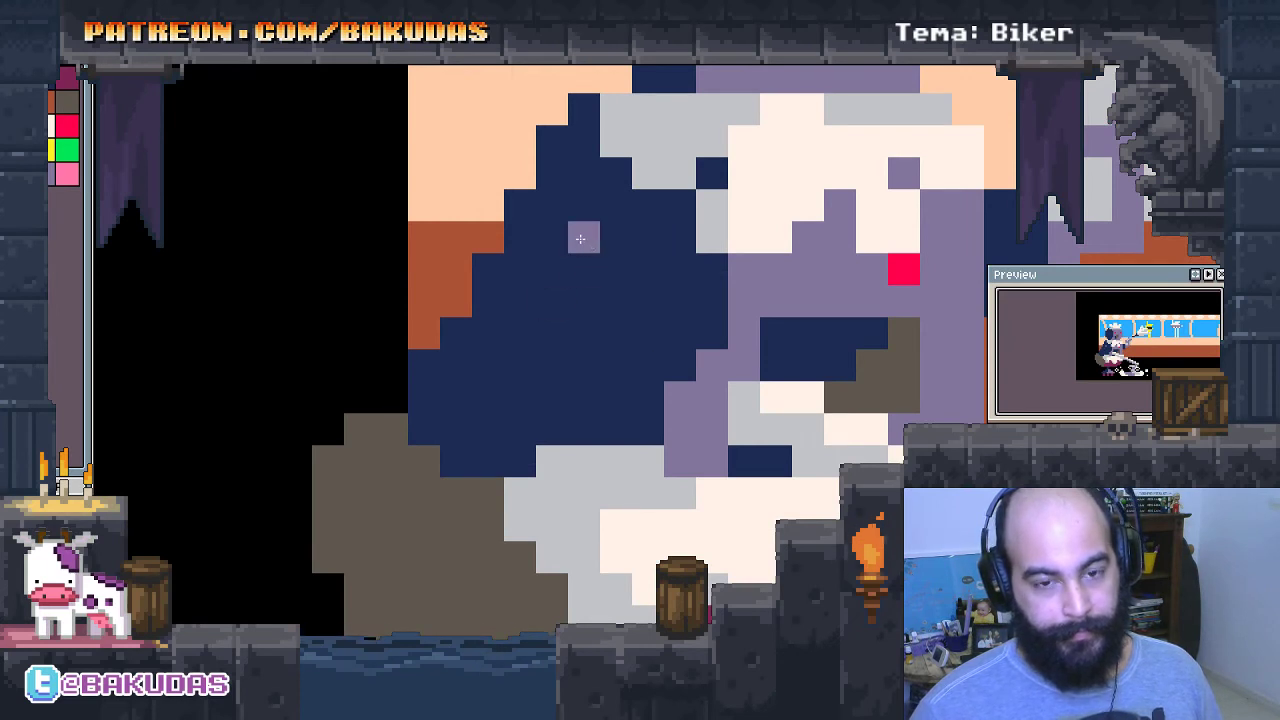
Paint lavender over the navy area, forming a large shape along the wing's left edge.
left_click_drag(584, 238, 616, 334)
left_click_drag(552, 270, 552, 300)
left_click(520, 237)
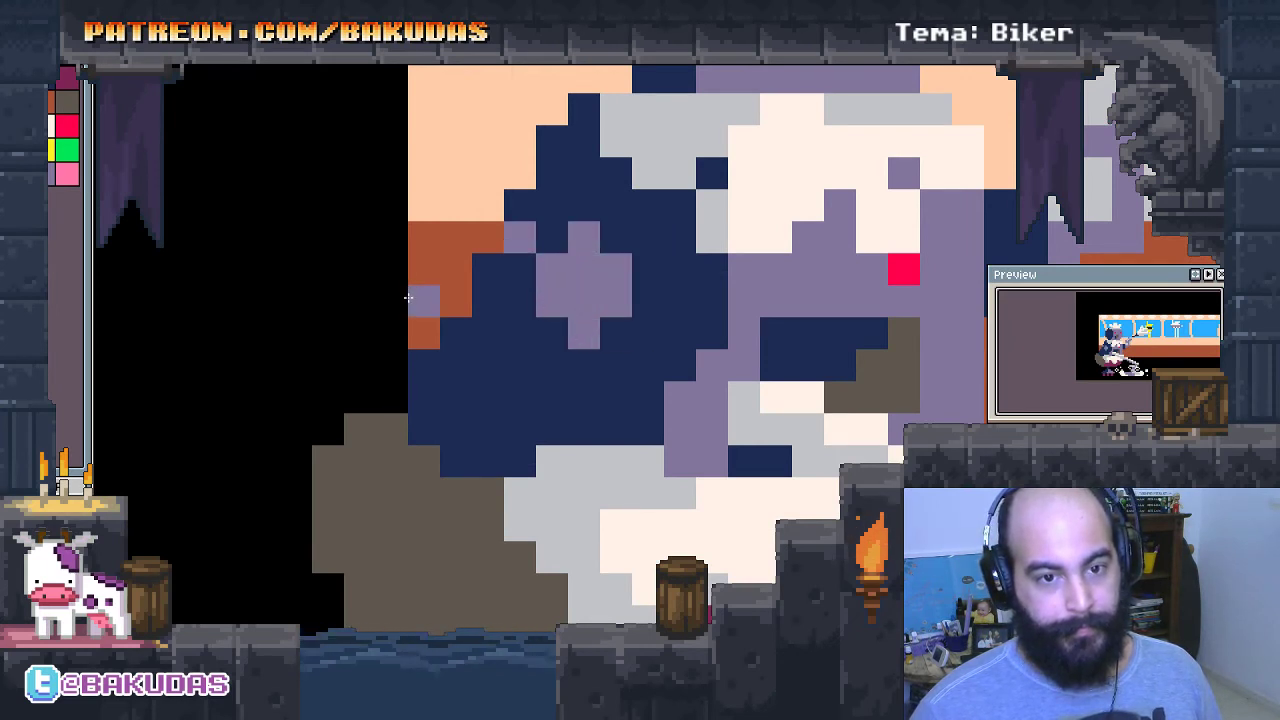
mouse_move(408, 297)
left_mouse_down()
mouse_move(488, 254)
mouse_move(392, 334)
mouse_move(568, 334)
mouse_move(502, 305)
left_mouse_up()
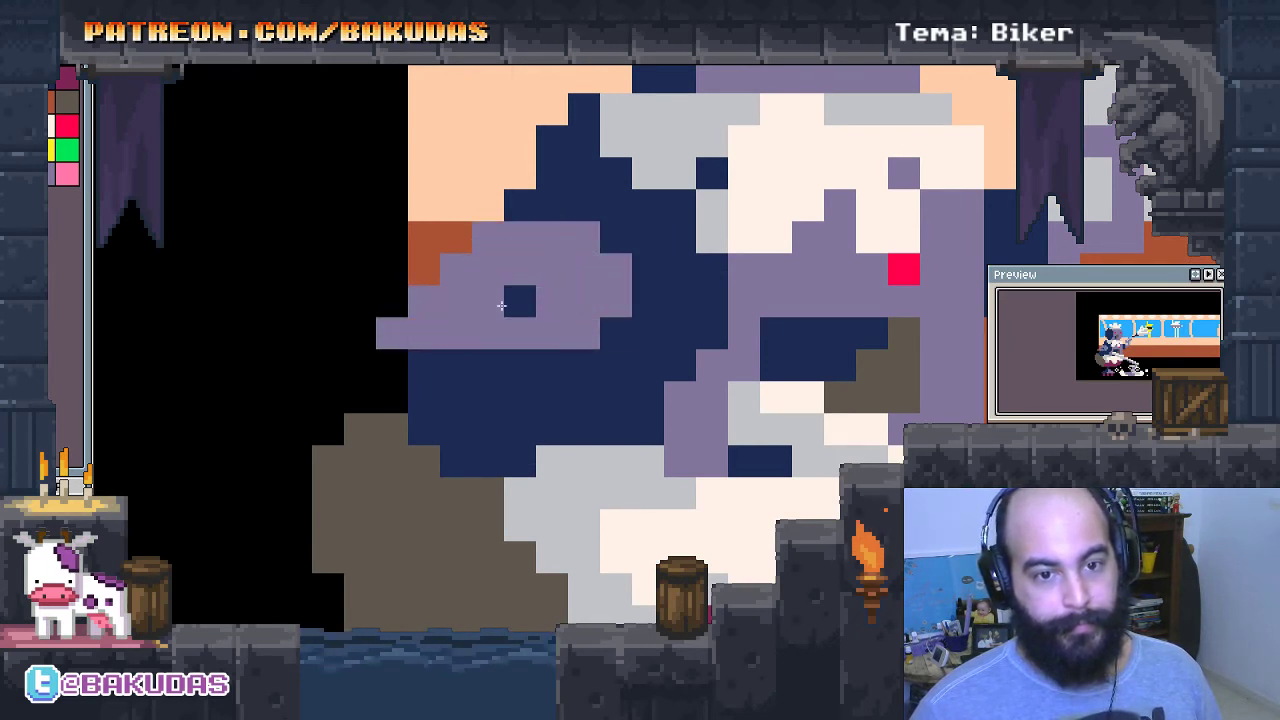
left_click(392, 398)
left_click(424, 366)
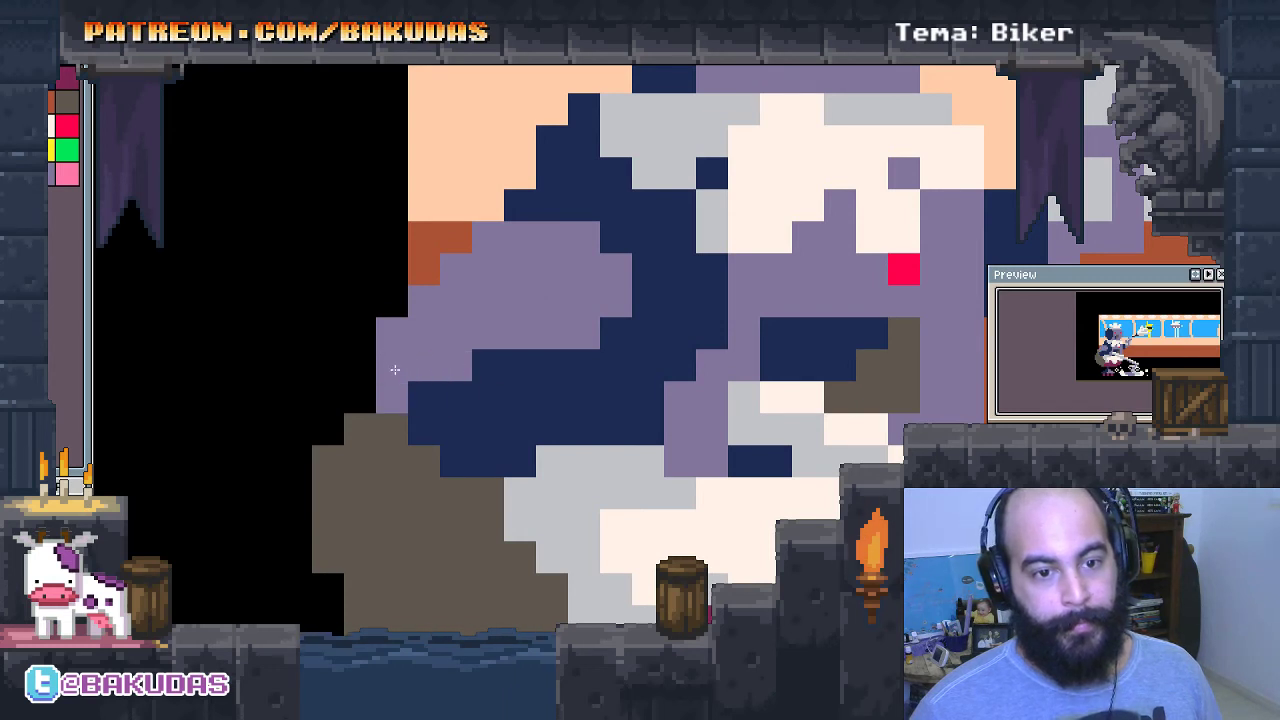
left_click_drag(427, 399, 360, 233)
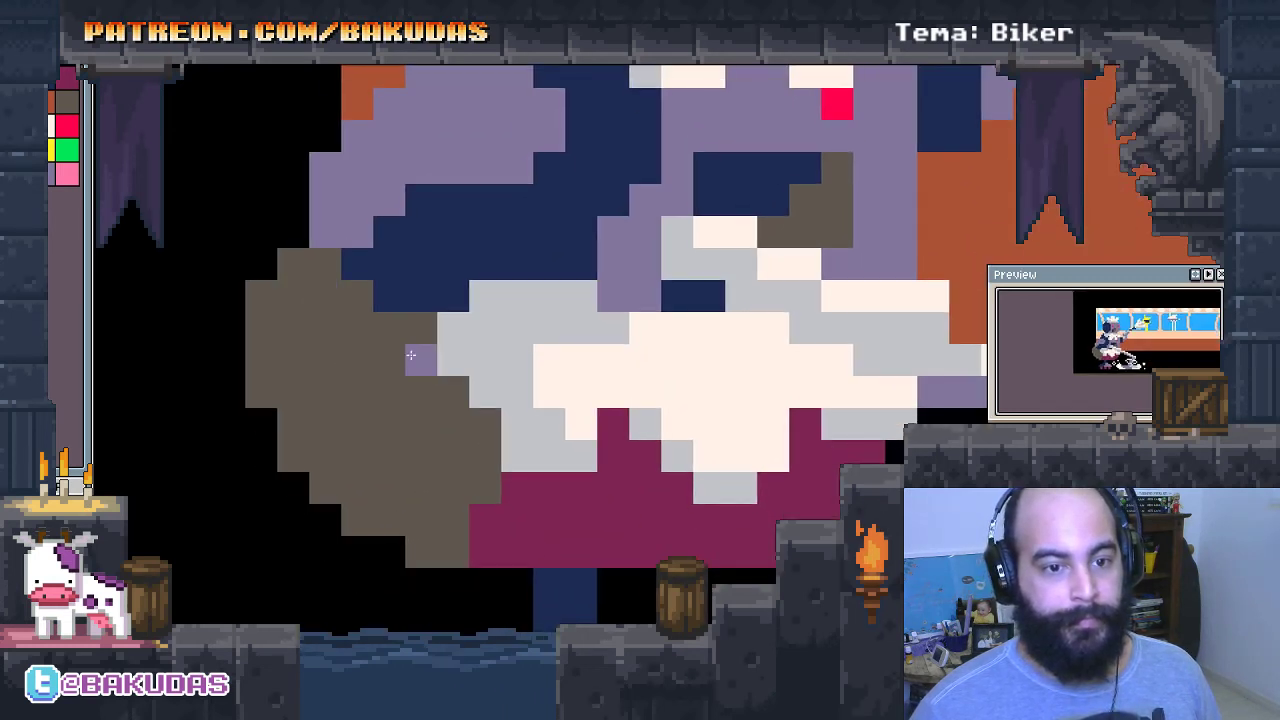
mouse_move(420, 360)
left_mouse_down()
mouse_move(361, 393)
mouse_move(334, 374)
left_mouse_up()
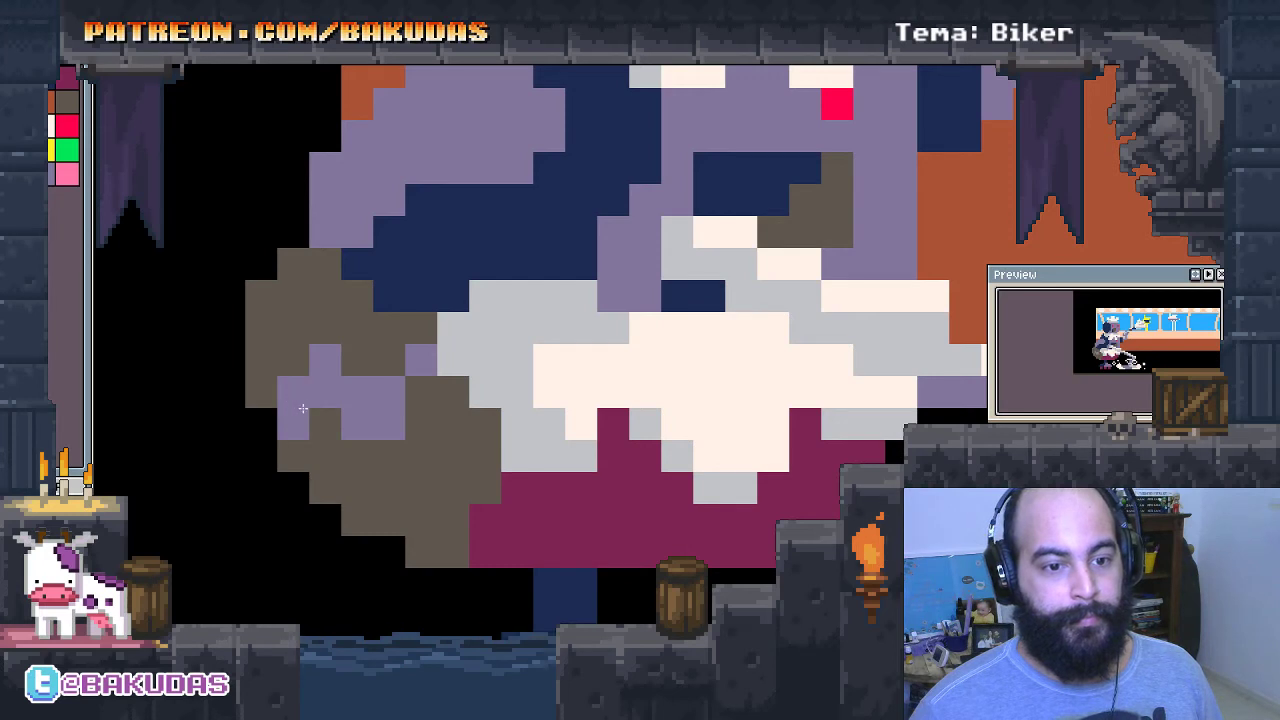
Clean up the wing edge, turning brown, dark-blue and black pixels lavender.
left_click(325, 424)
right_click(358, 264)
mouse_move(390, 264)
left_mouse_down()
mouse_move(415, 340)
mouse_move(302, 241)
left_mouse_up()
right_click(365, 355)
left_click_drag(350, 292, 395, 338)
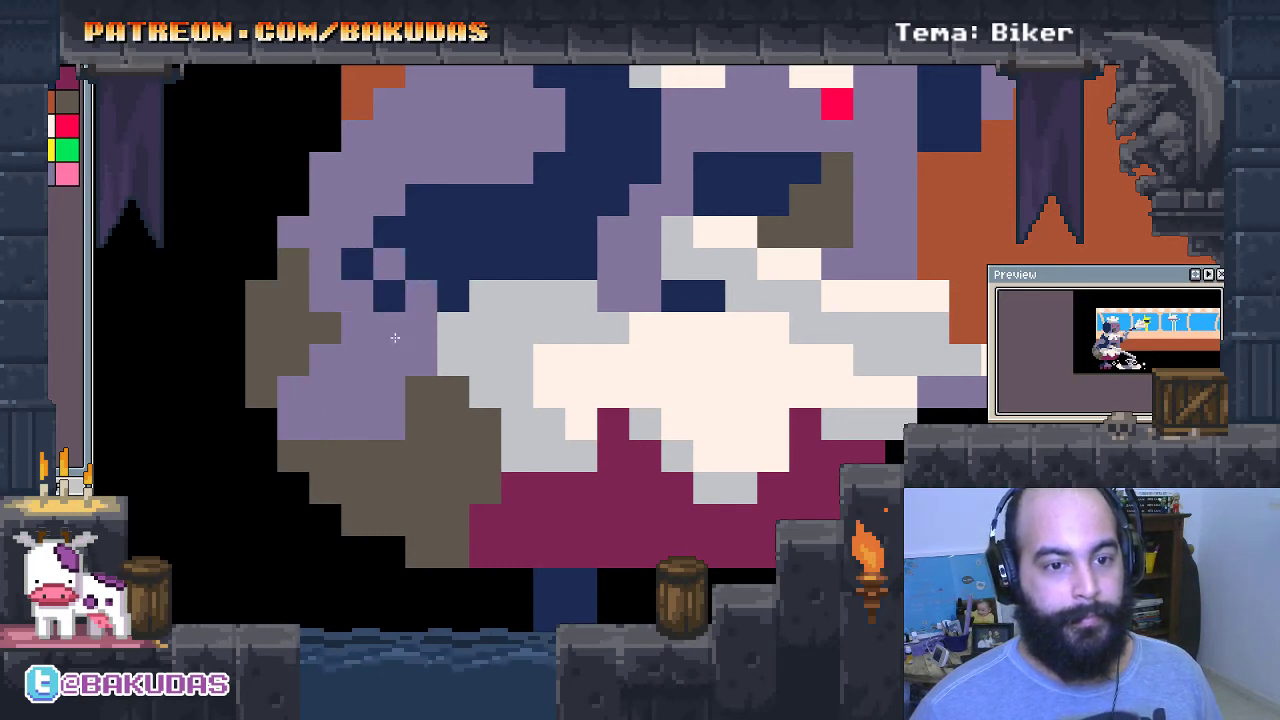
left_click(294, 264)
left_click(388, 234)
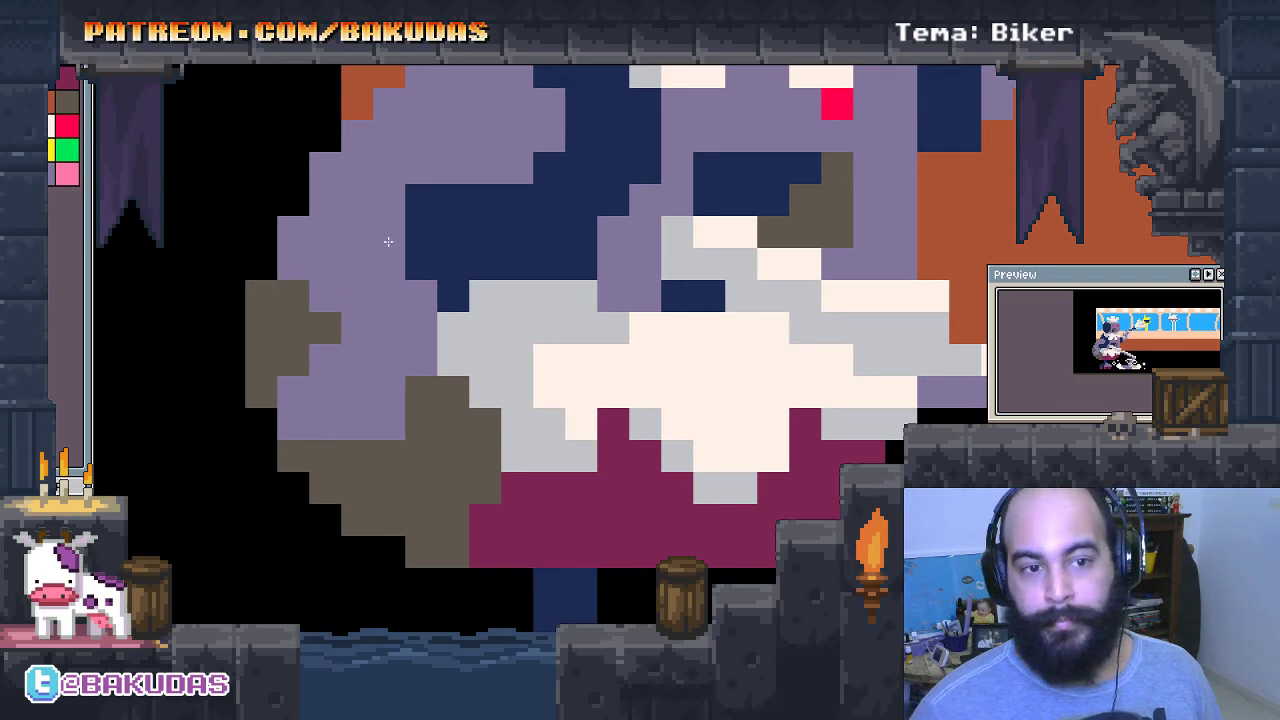
left_click(290, 202)
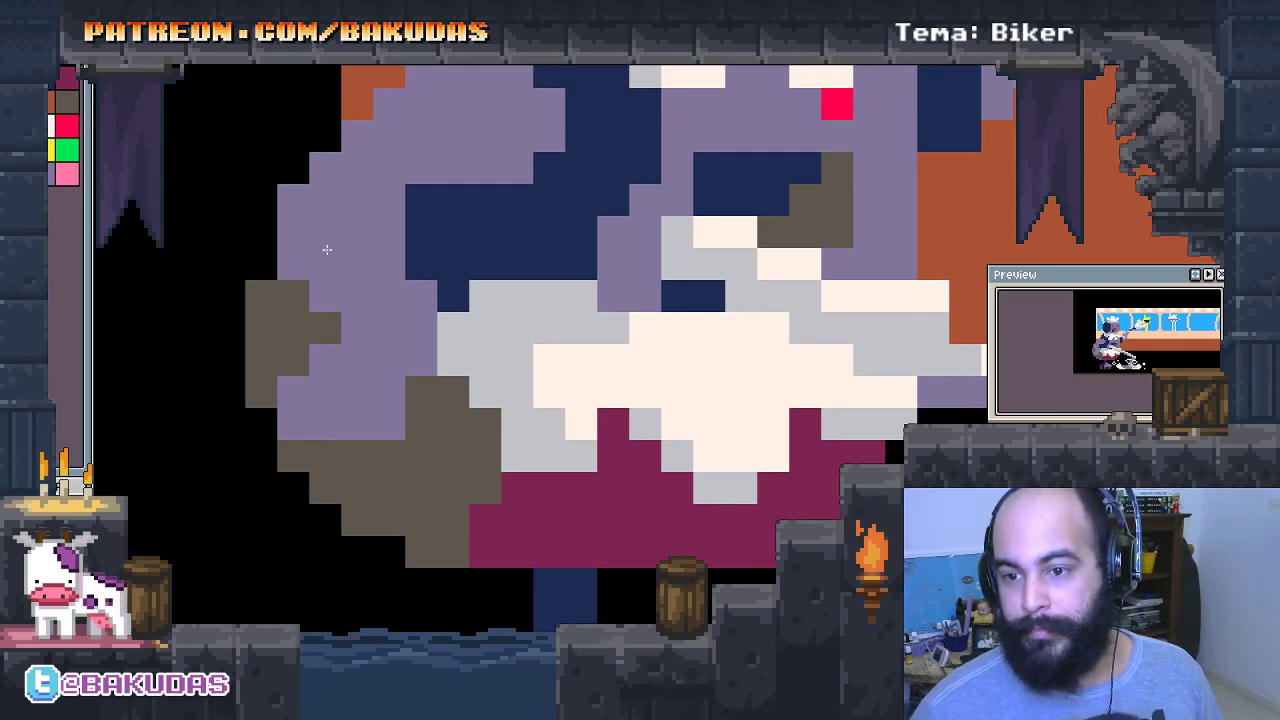
left_click_drag(327, 249, 359, 311)
left_click_drag(515, 357, 482, 392)
left_click(501, 518)
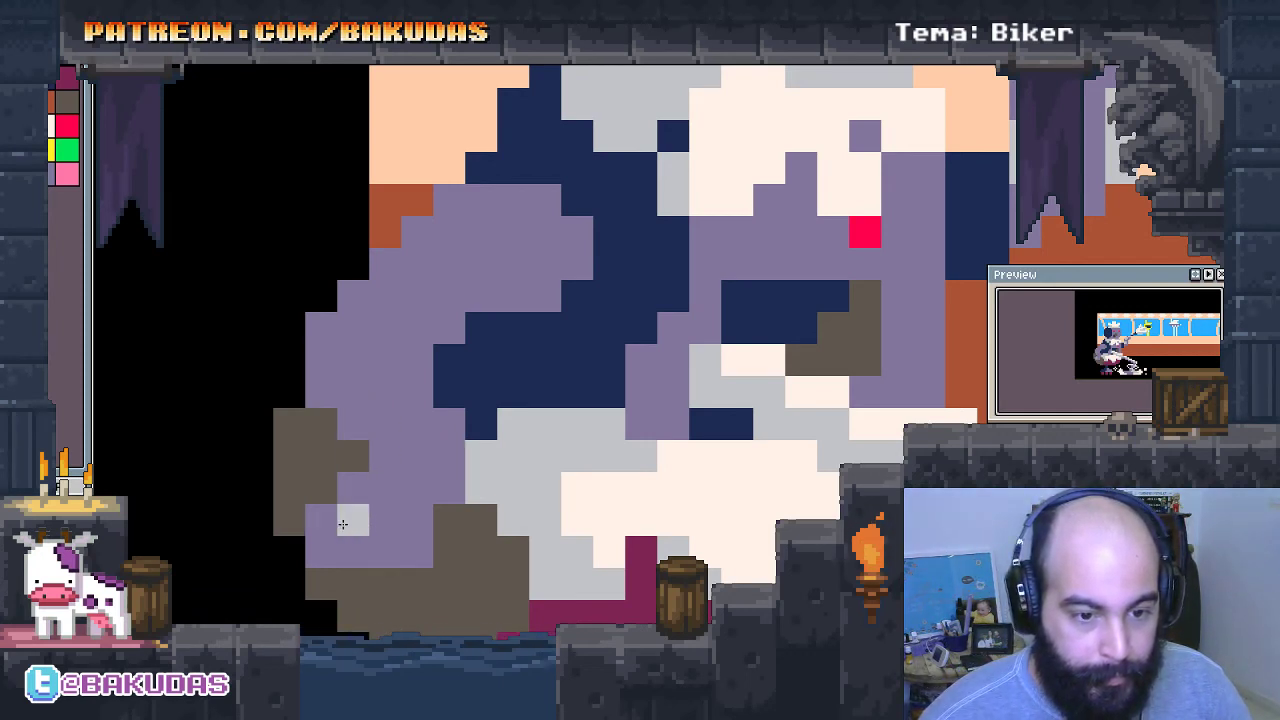
Paint light-grey highlight pixels across the pigeon's lavender wing.
left_click(385, 424)
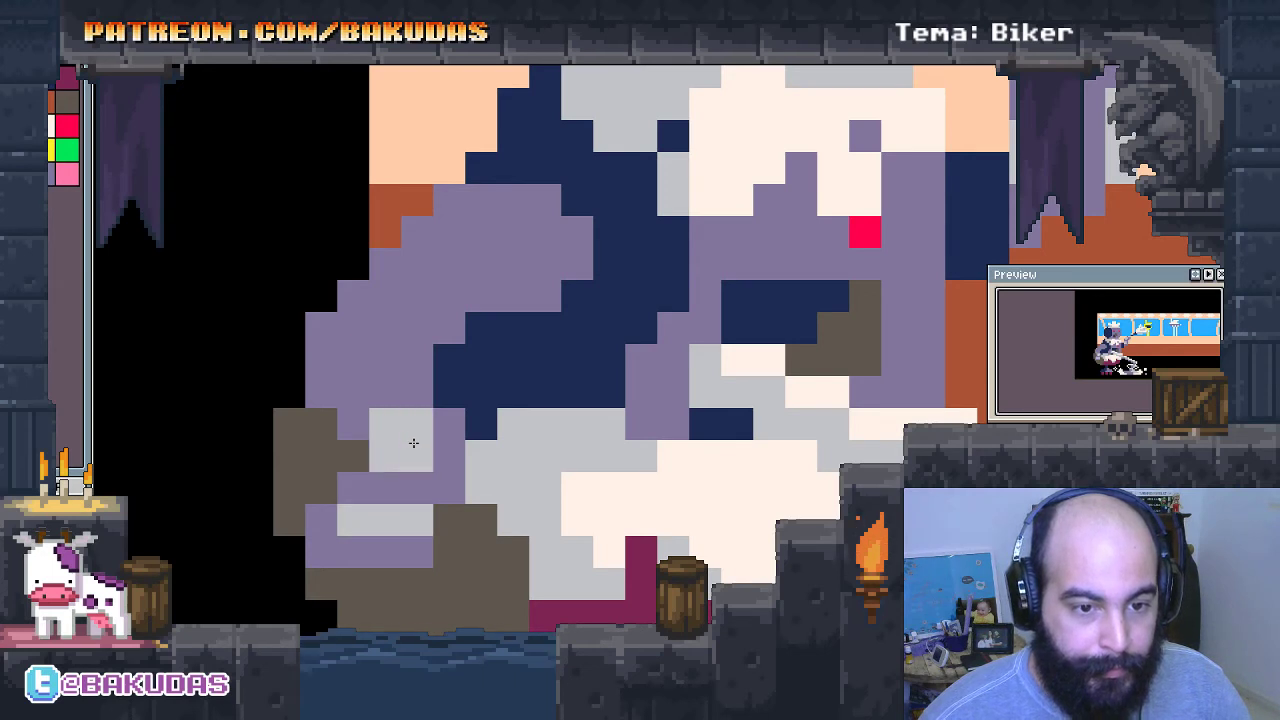
scroll(413, 442, "up", 2)
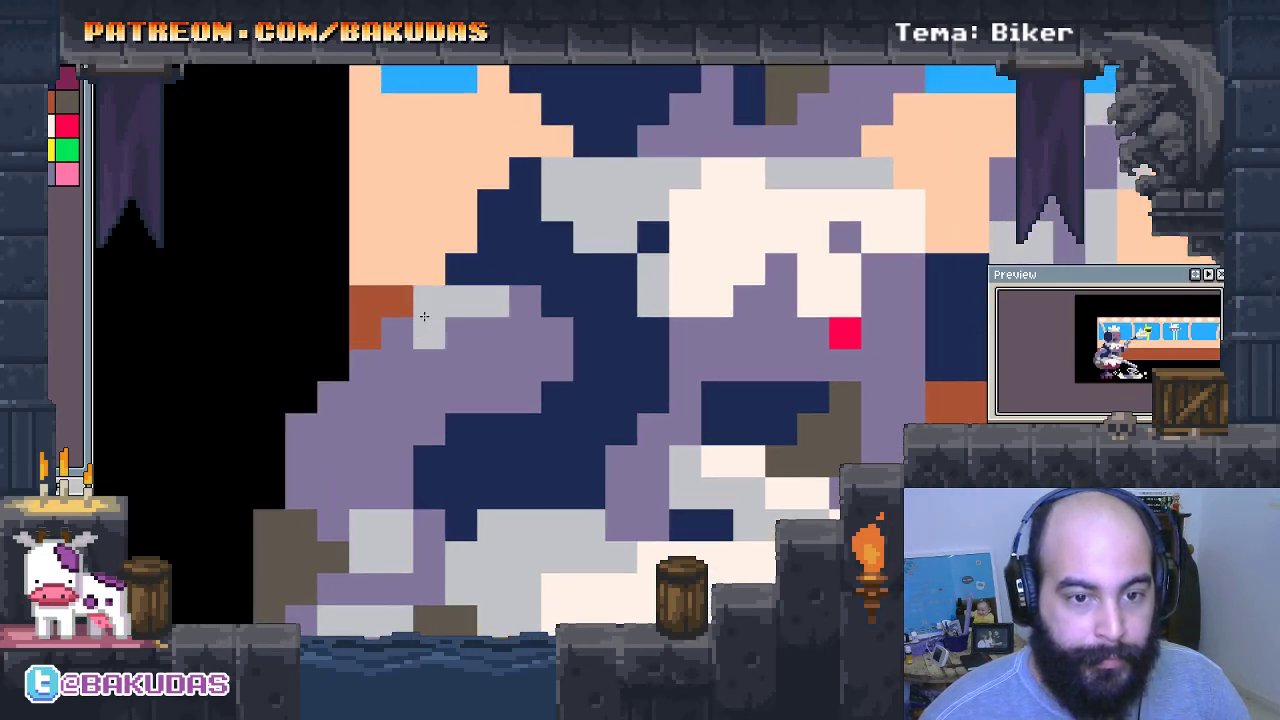
left_click_drag(424, 316, 523, 323)
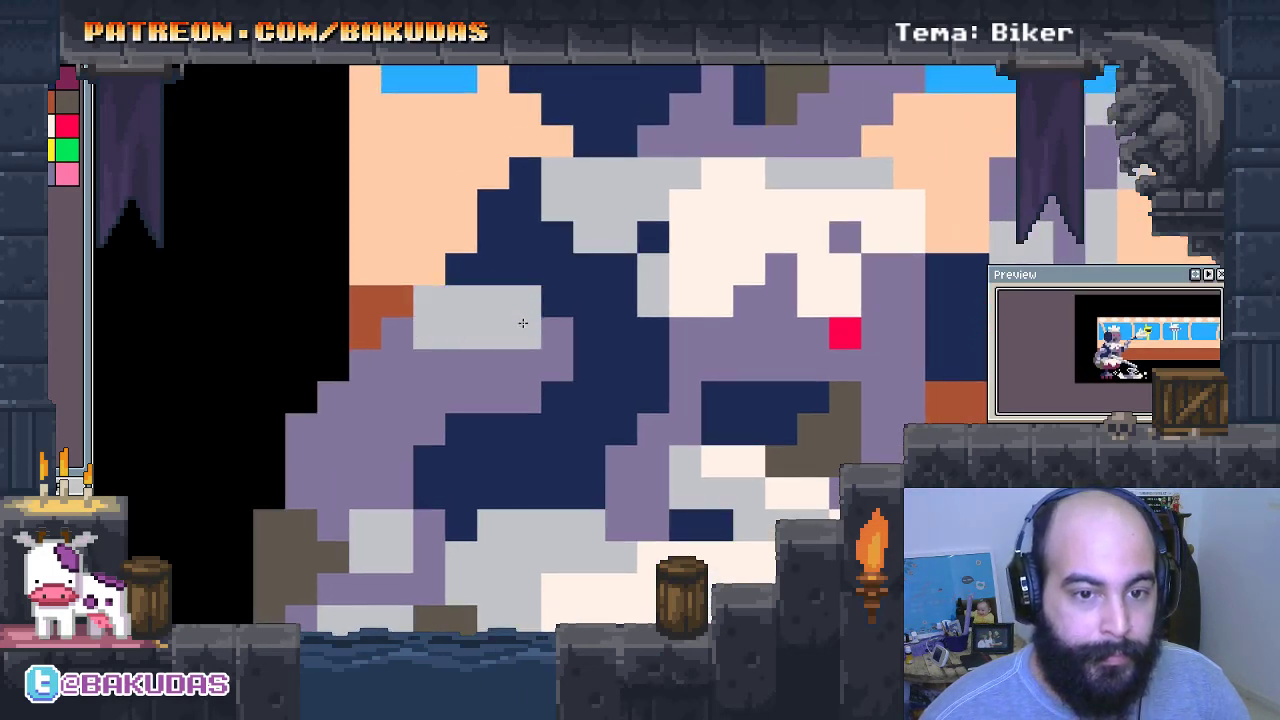
left_click(394, 340)
left_click(428, 365)
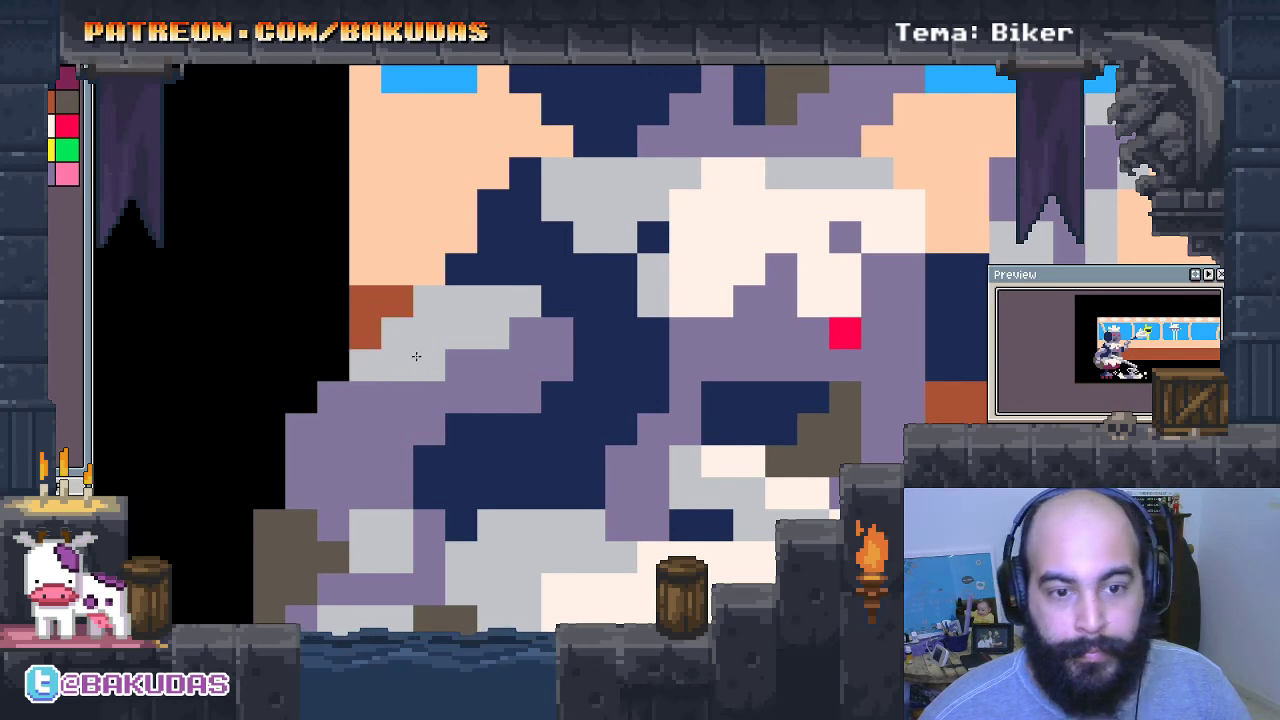
left_click(376, 485)
left_click_drag(376, 490, 439, 379)
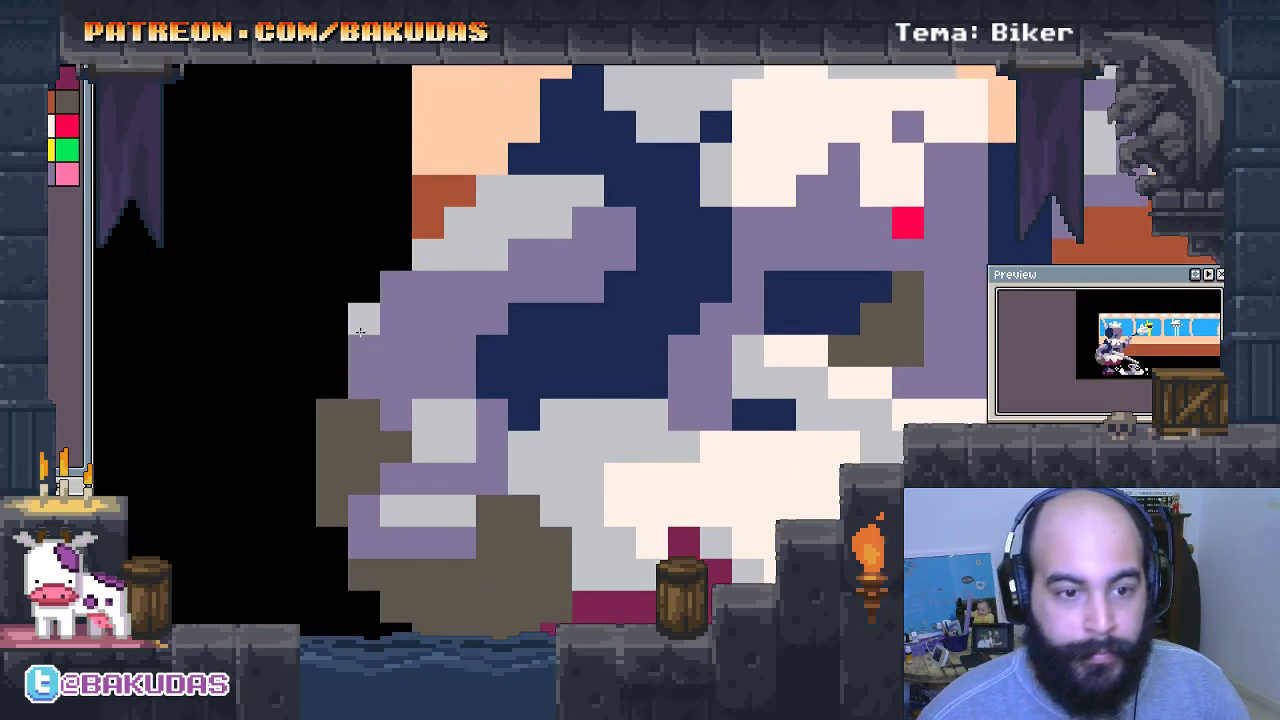
left_click_drag(364, 345, 387, 342)
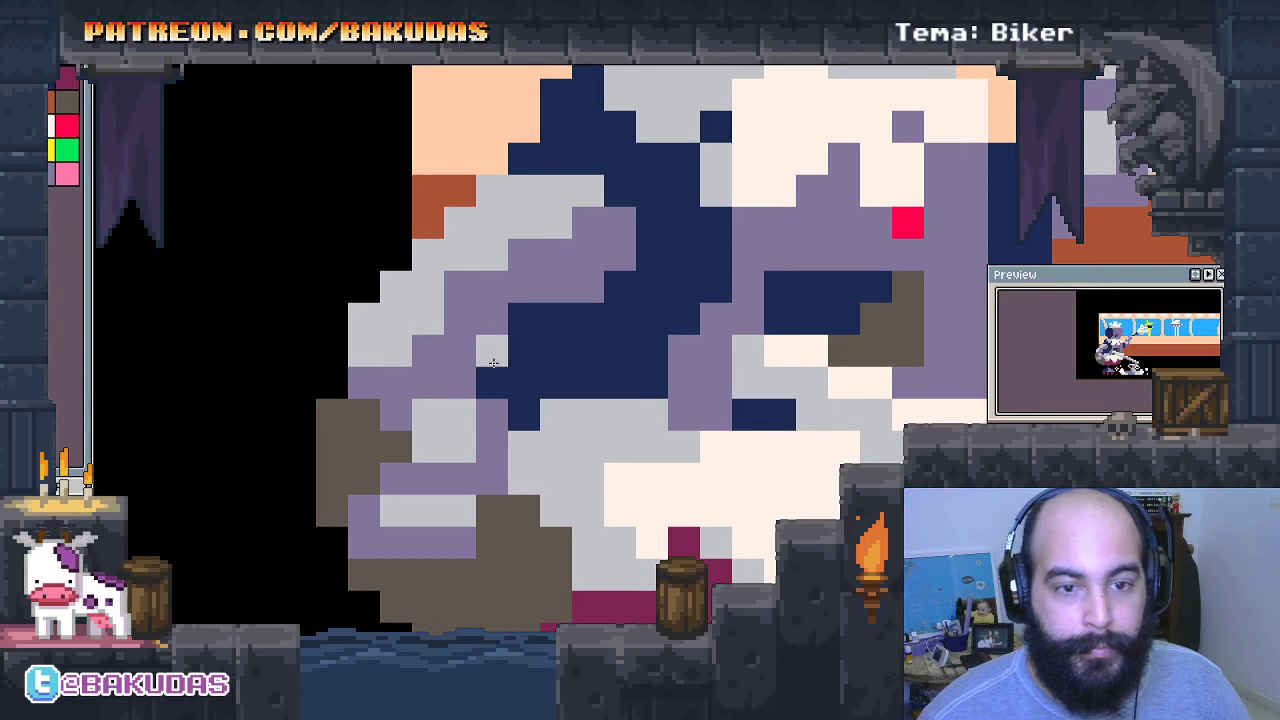
Repaint stray wing cells navy and lavender where the grey didn't fit.
left_click(493, 362)
left_click_drag(571, 409, 560, 420)
mouse_move(420, 285)
left_mouse_down()
mouse_move(398, 359)
mouse_move(381, 318)
left_mouse_up()
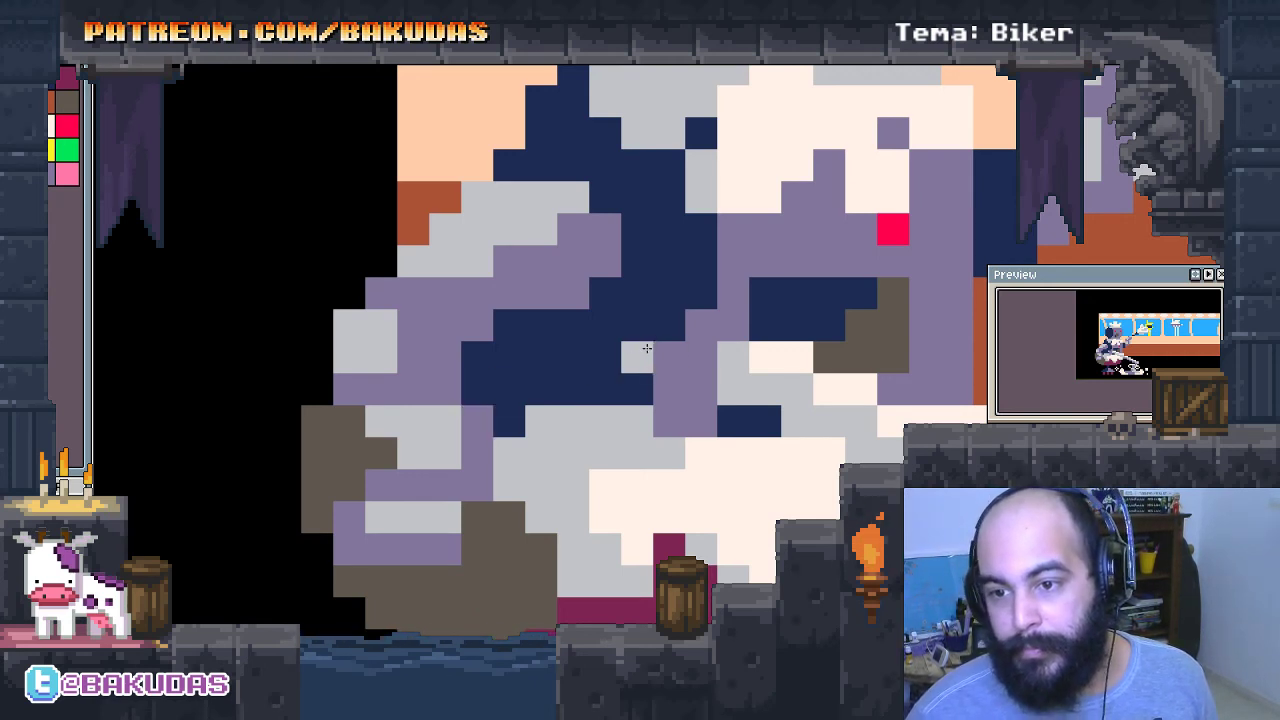
left_click_drag(599, 363, 512, 394)
left_click_drag(360, 484, 327, 452)
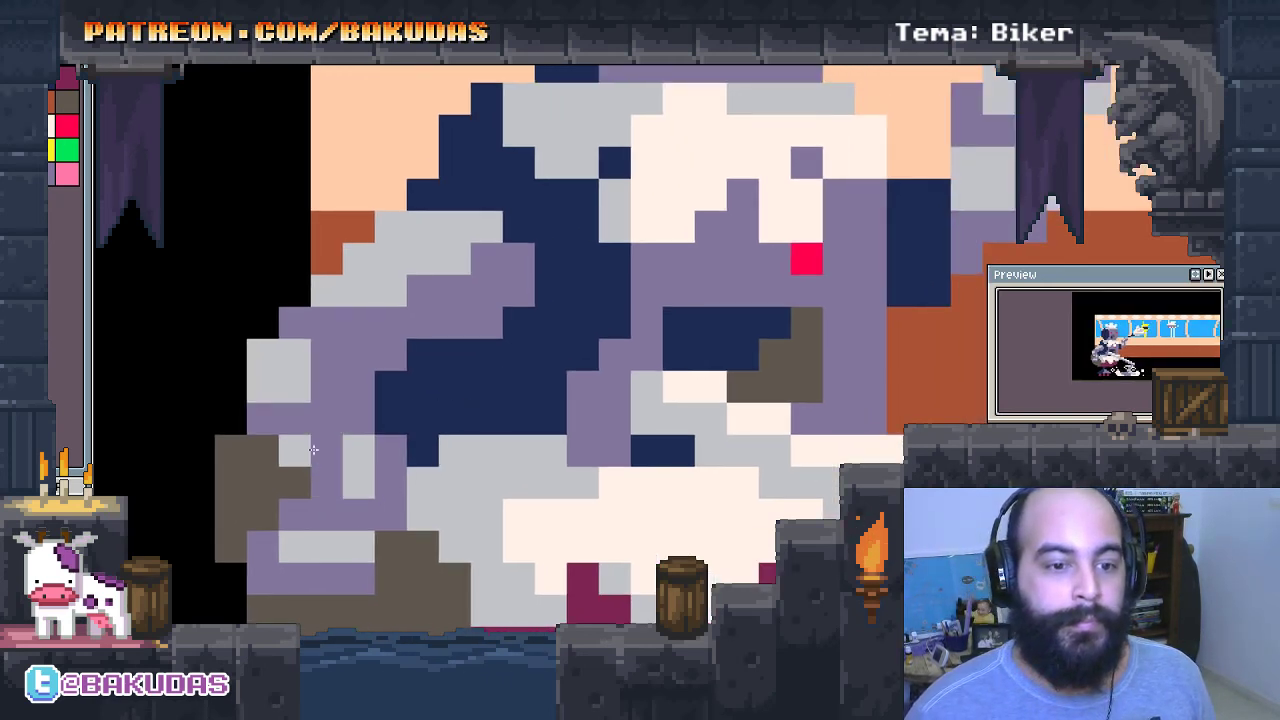
Eyedrop the light grey and add two more light-grey cells to the wing.
left_click(352, 535, "alt")
scroll(493, 535, "right", 1)
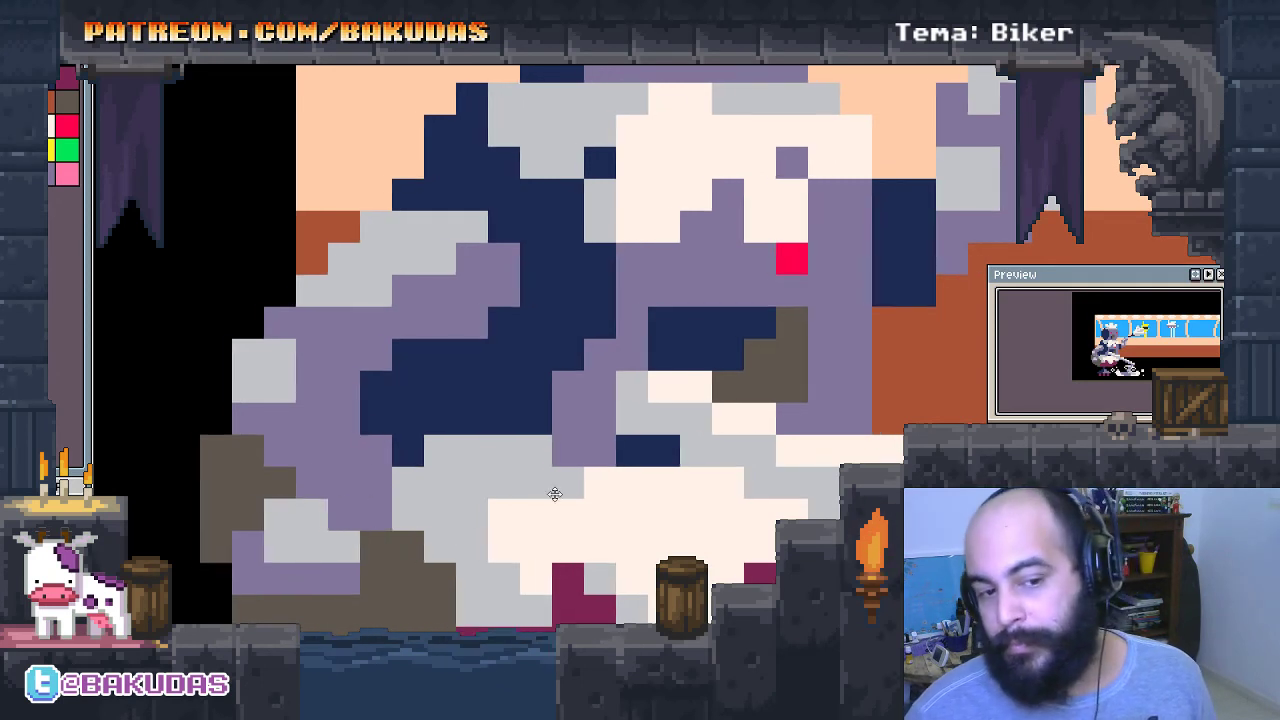
scroll(550, 450, "right", 1)
scroll(563, 450, "right", 1)
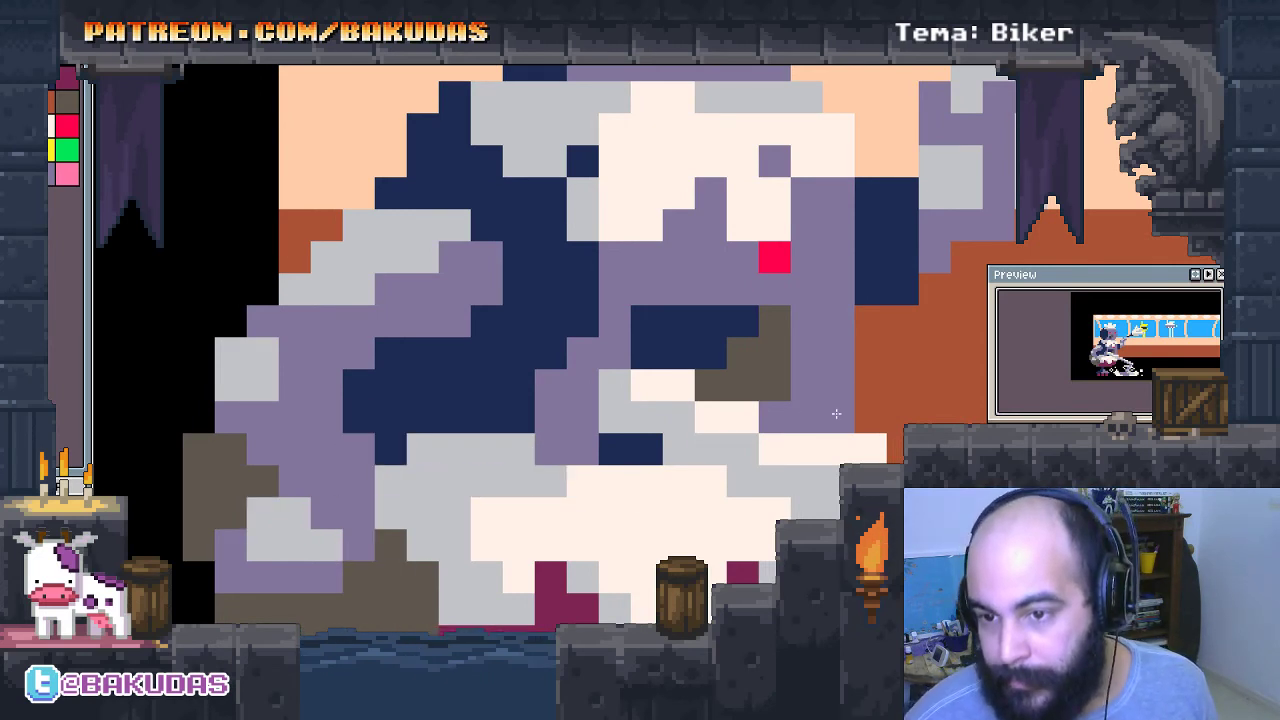
left_click_drag(836, 413, 818, 421)
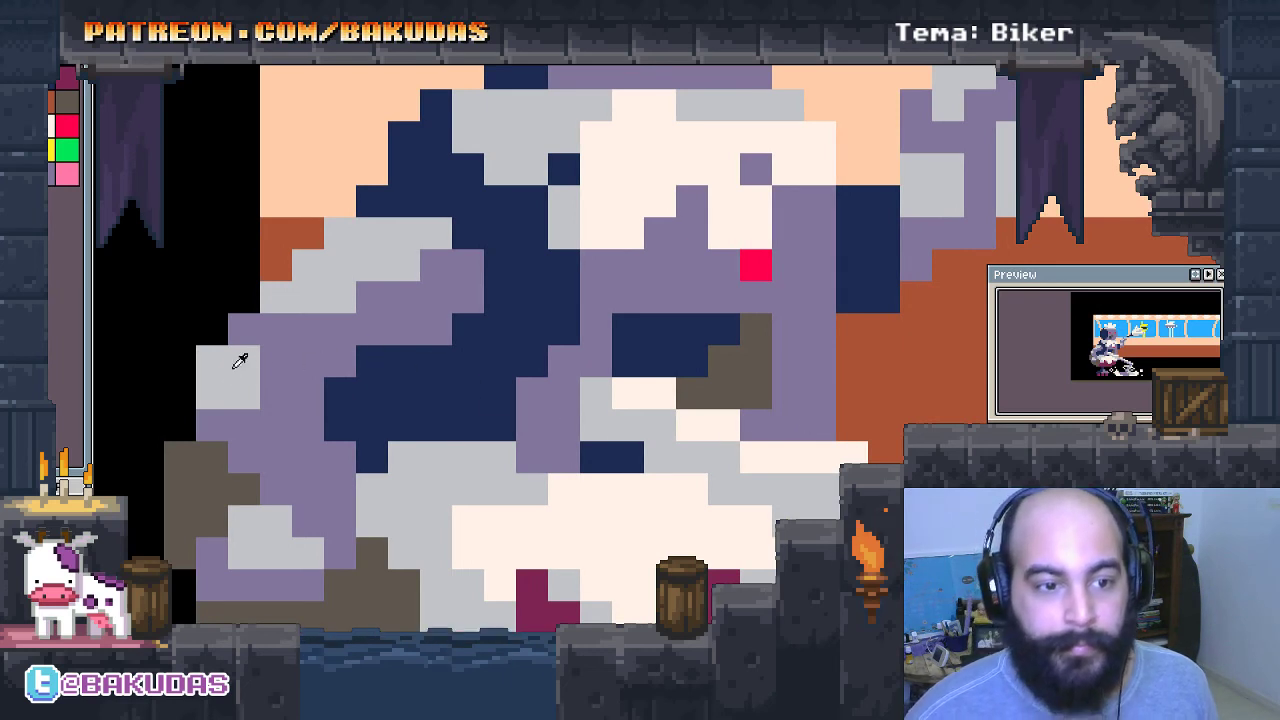
left_click_drag(276, 393, 308, 393)
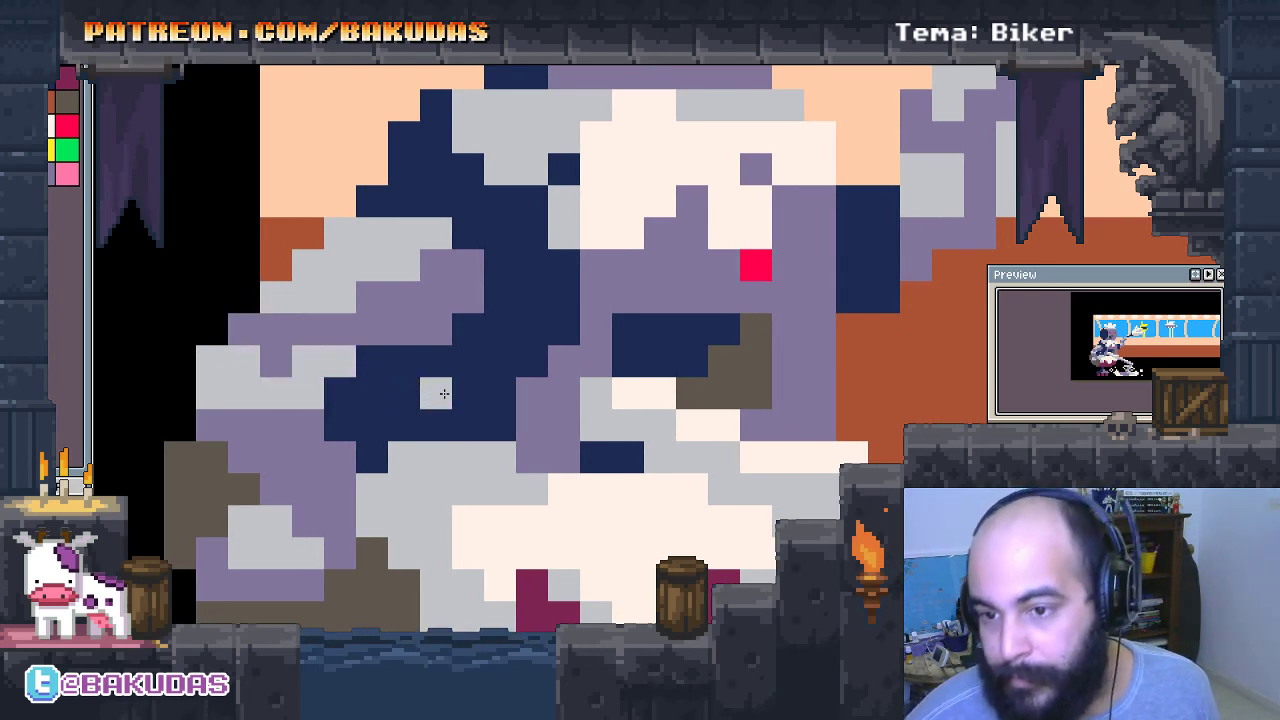
Undo the unwanted light-grey strokes with Ctrl+Z, picking up lavender.
key("ctrl+z")
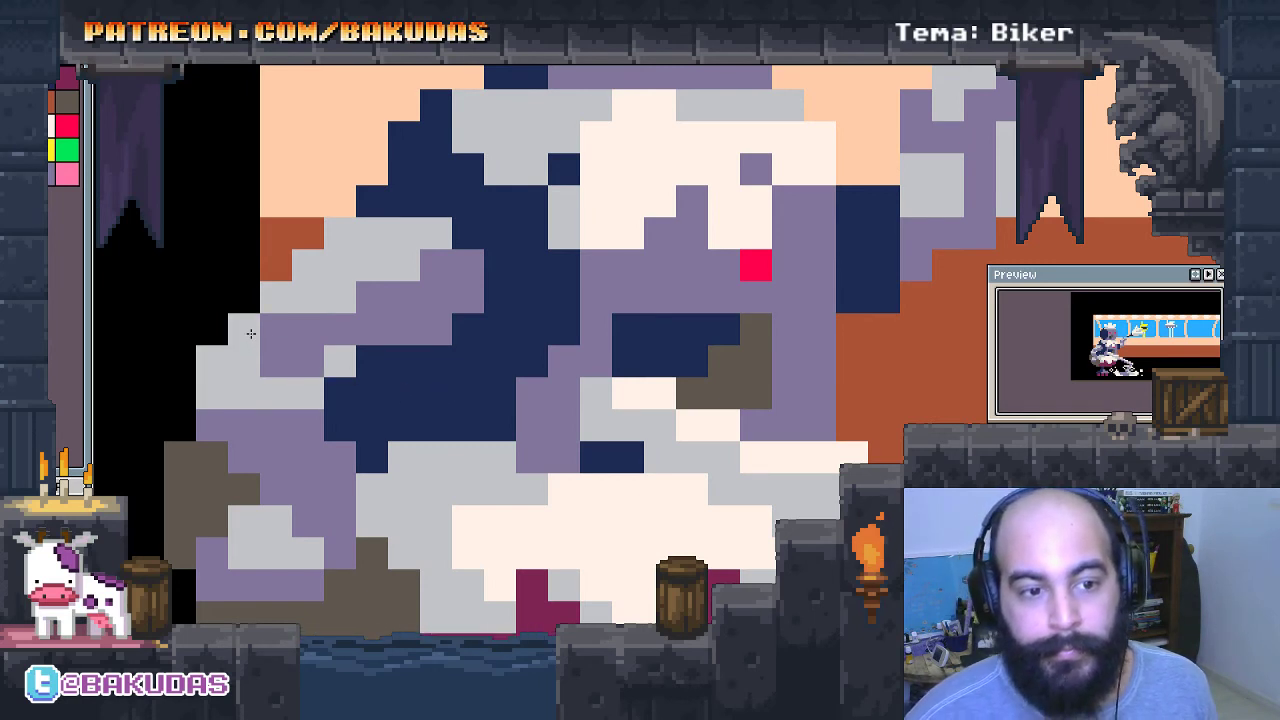
left_click(350, 332, "alt")
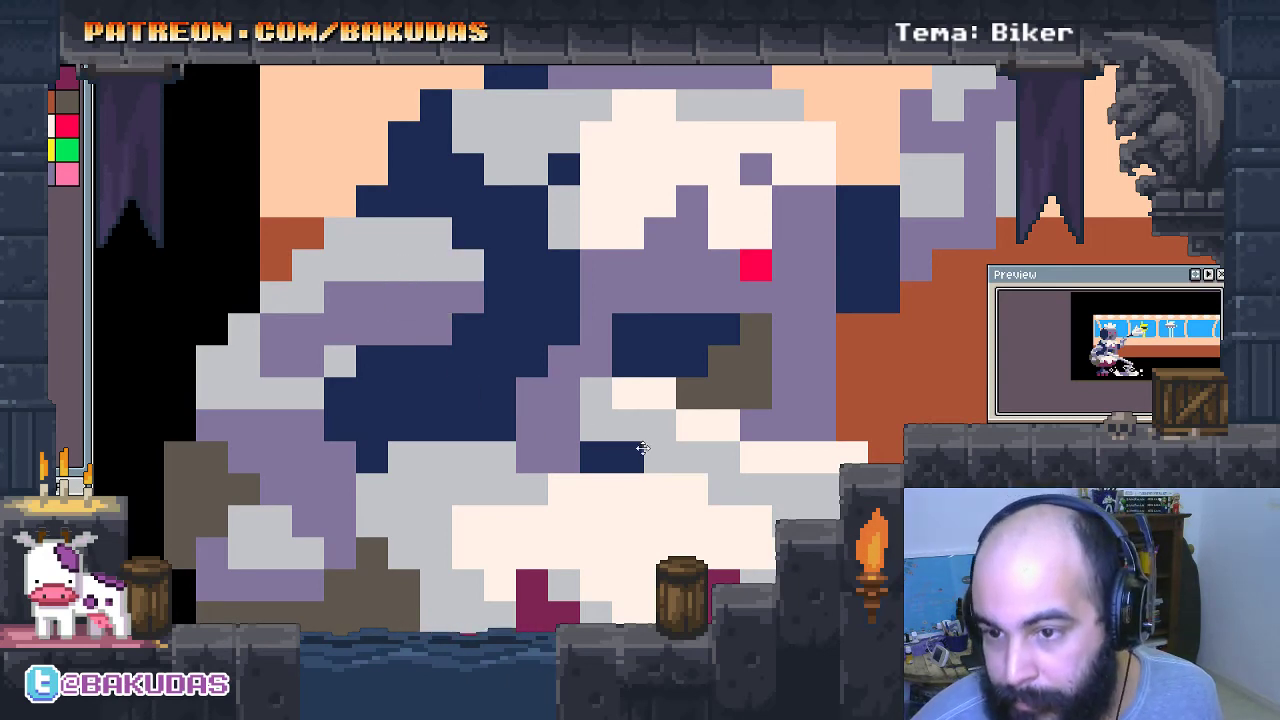
key("ctrl+z")
scroll(621, 436, "down", 1)
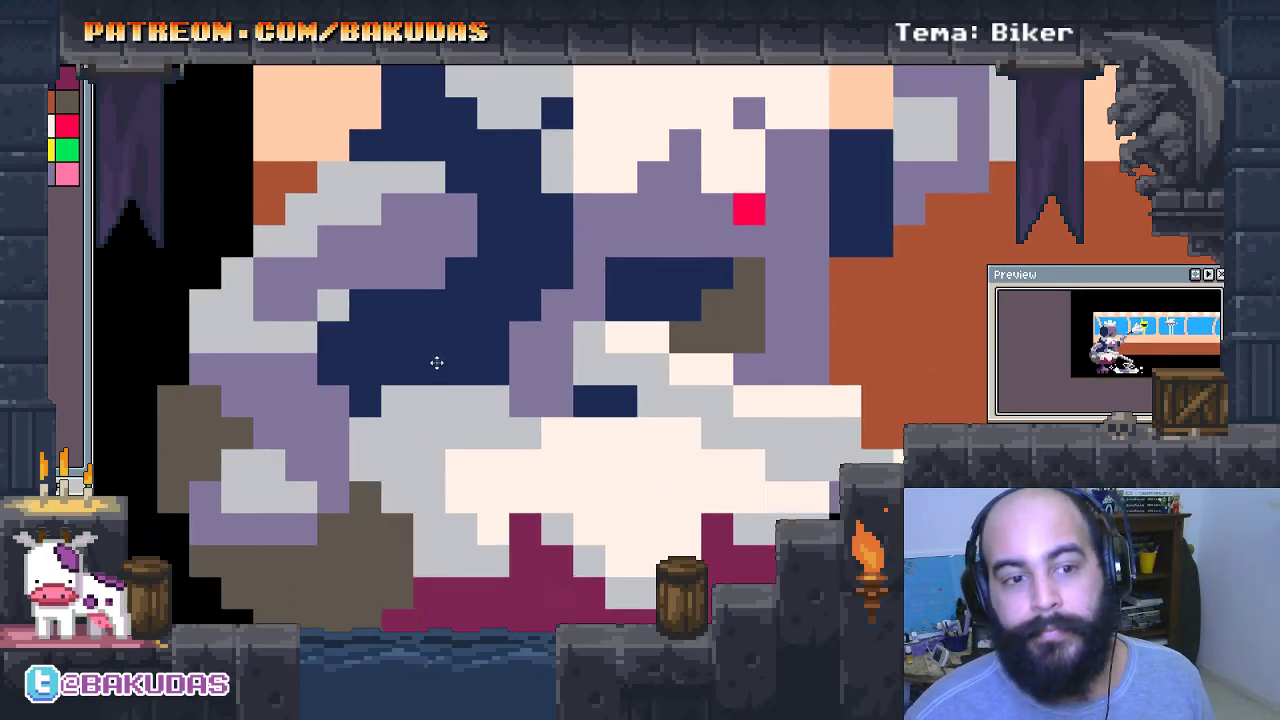
scroll(519, 451, "down", 2)
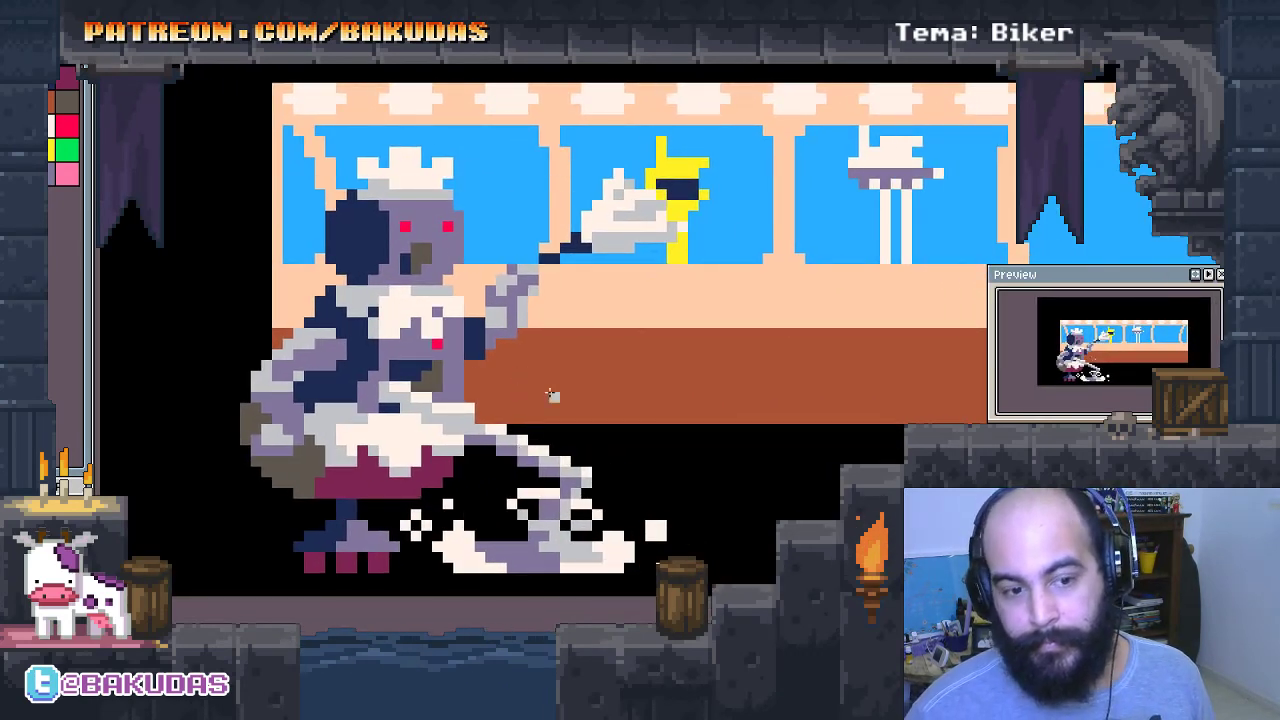
Drag the pigeon maid sprite right, then left, then back near the train background's centre.
left_click_drag(552, 396, 484, 374)
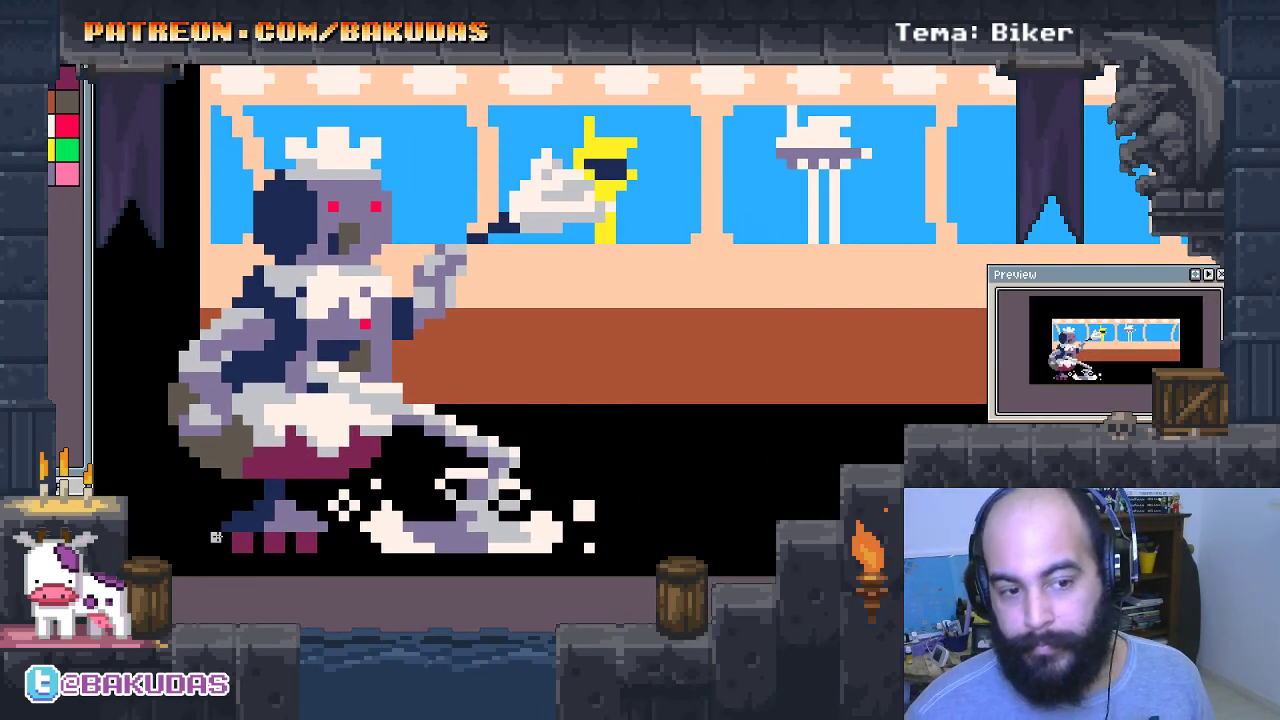
scroll(332, 537, "up", 2)
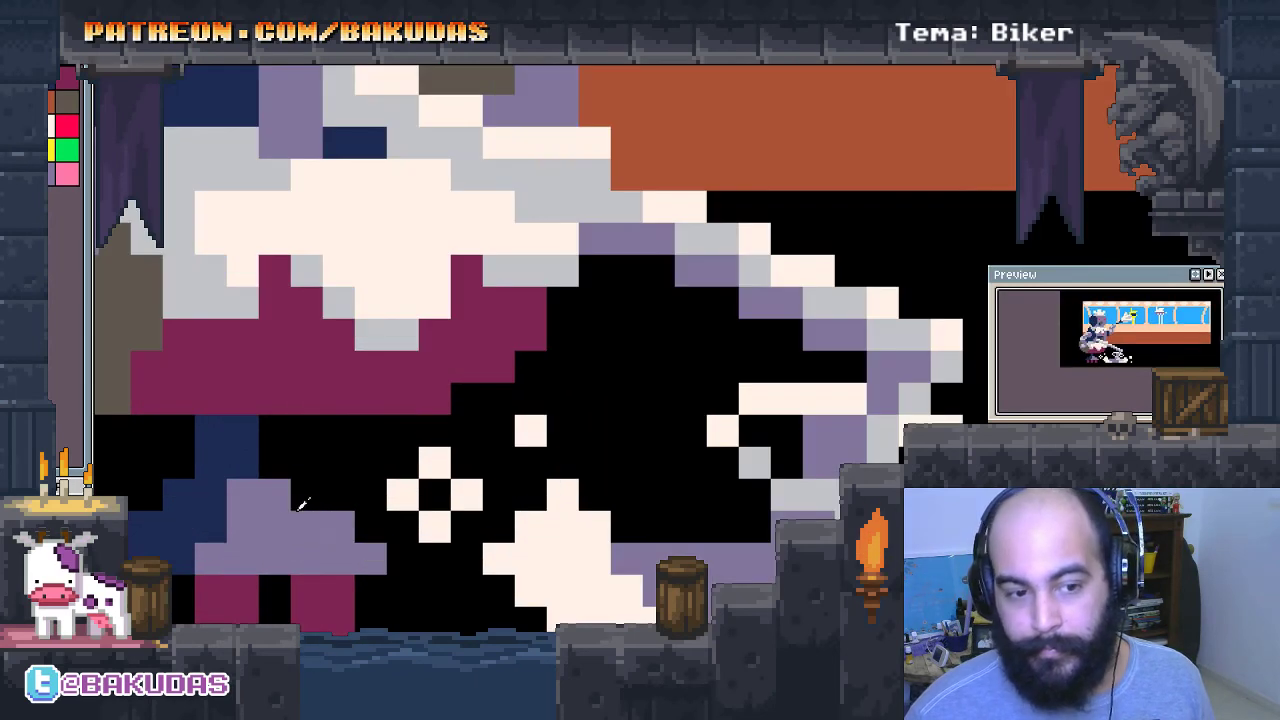
left_click_drag(430, 590, 487, 590)
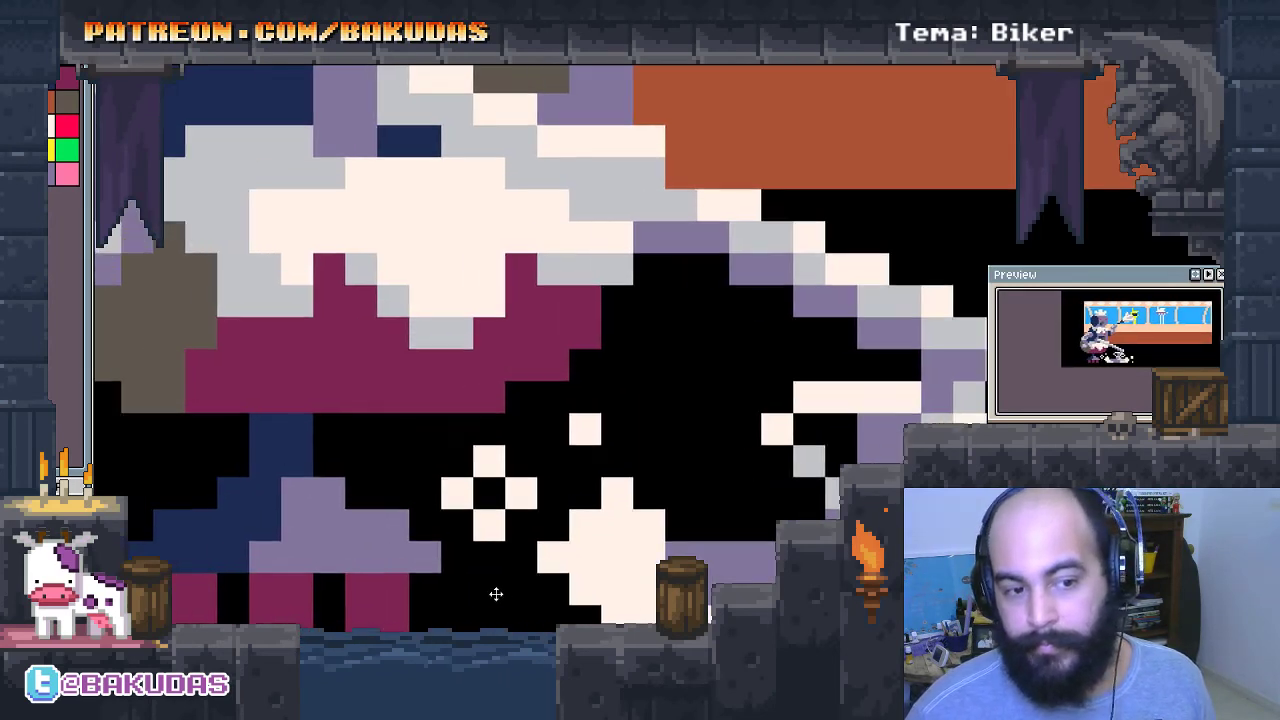
scroll(485, 589, "down", 1)
scroll(500, 579, "down", 1)
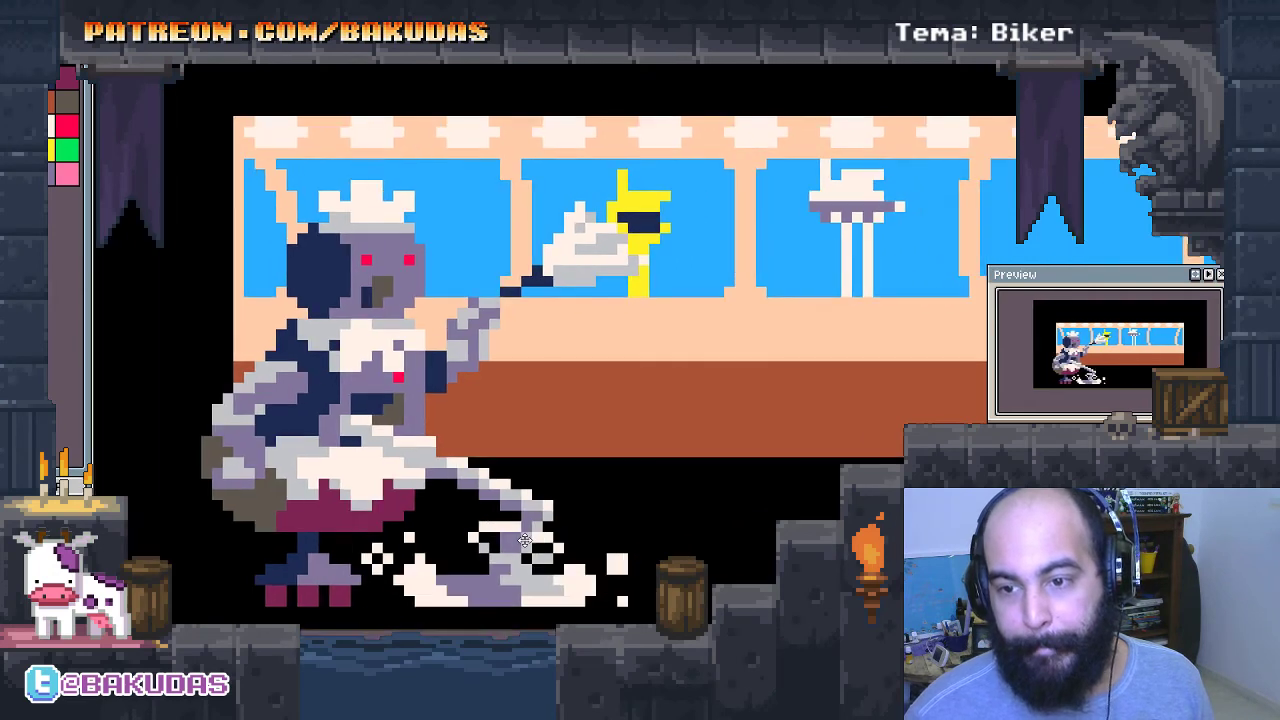
scroll(515, 540, "down", 1)
left_click_drag(516, 530, 486, 530)
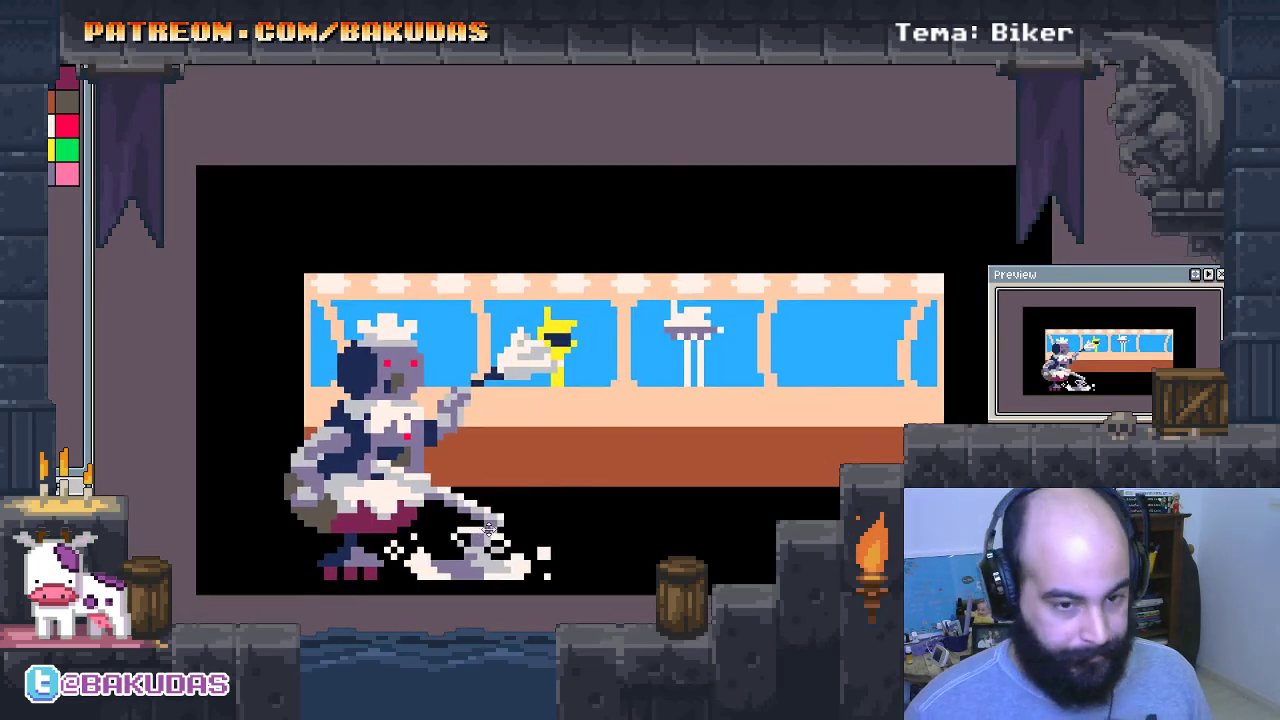
left_click_drag(393, 498, 622, 479)
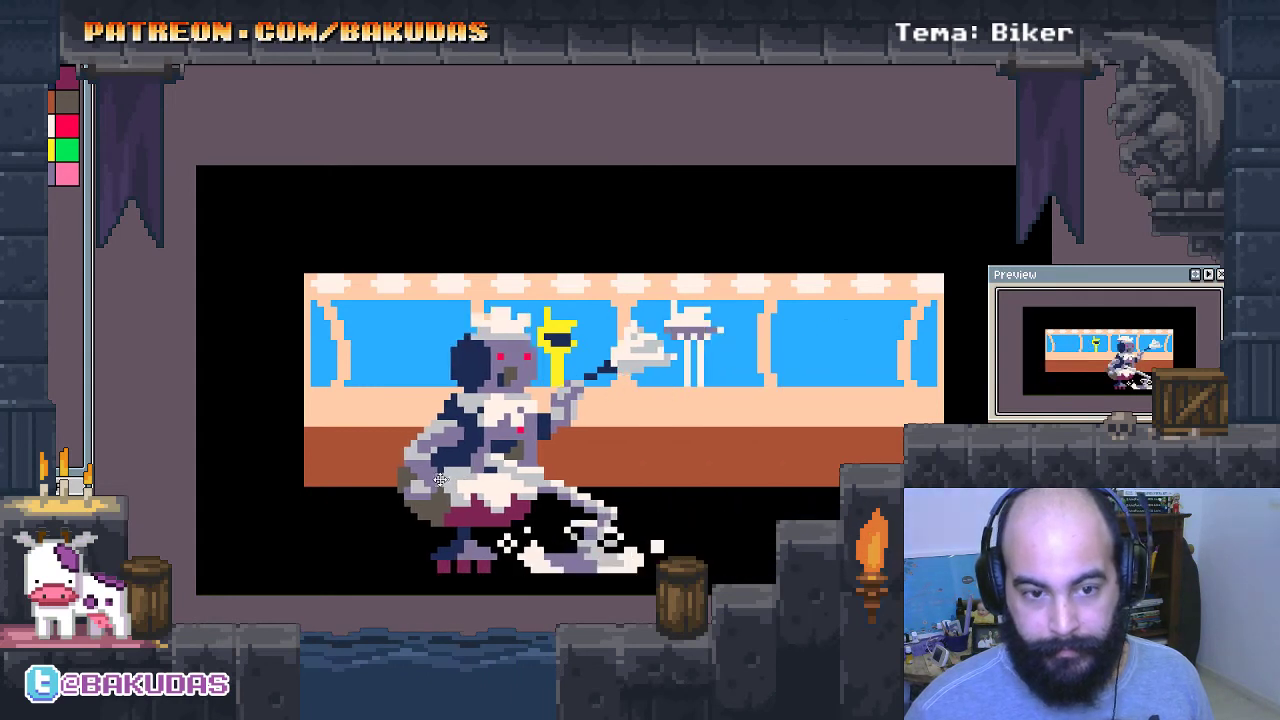
mouse_move(622, 479)
left_mouse_down()
mouse_move(322, 481)
mouse_move(298, 464)
left_mouse_up()
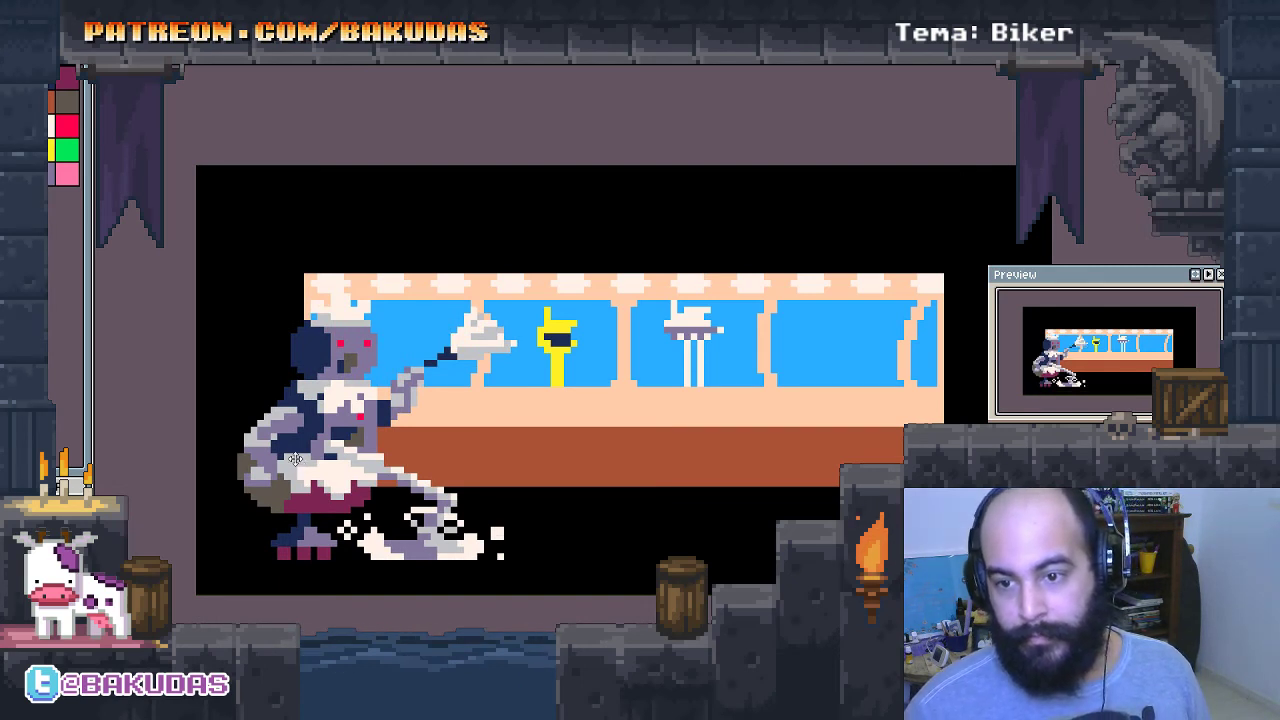
mouse_move(291, 458)
left_mouse_down()
mouse_move(568, 462)
mouse_move(497, 480)
mouse_move(504, 491)
left_mouse_up()
scroll(544, 462, "up", 1)
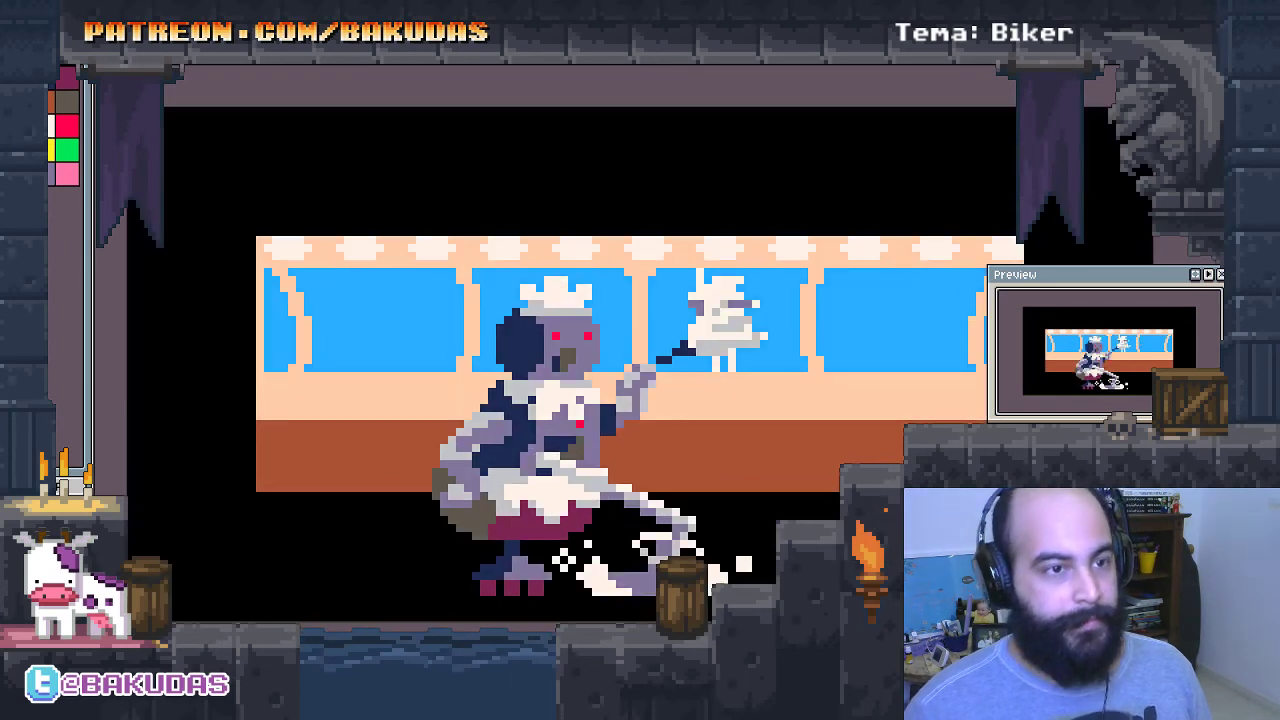
Set the canvas size to 192 by 96 pixels.
left_click(197, 91)
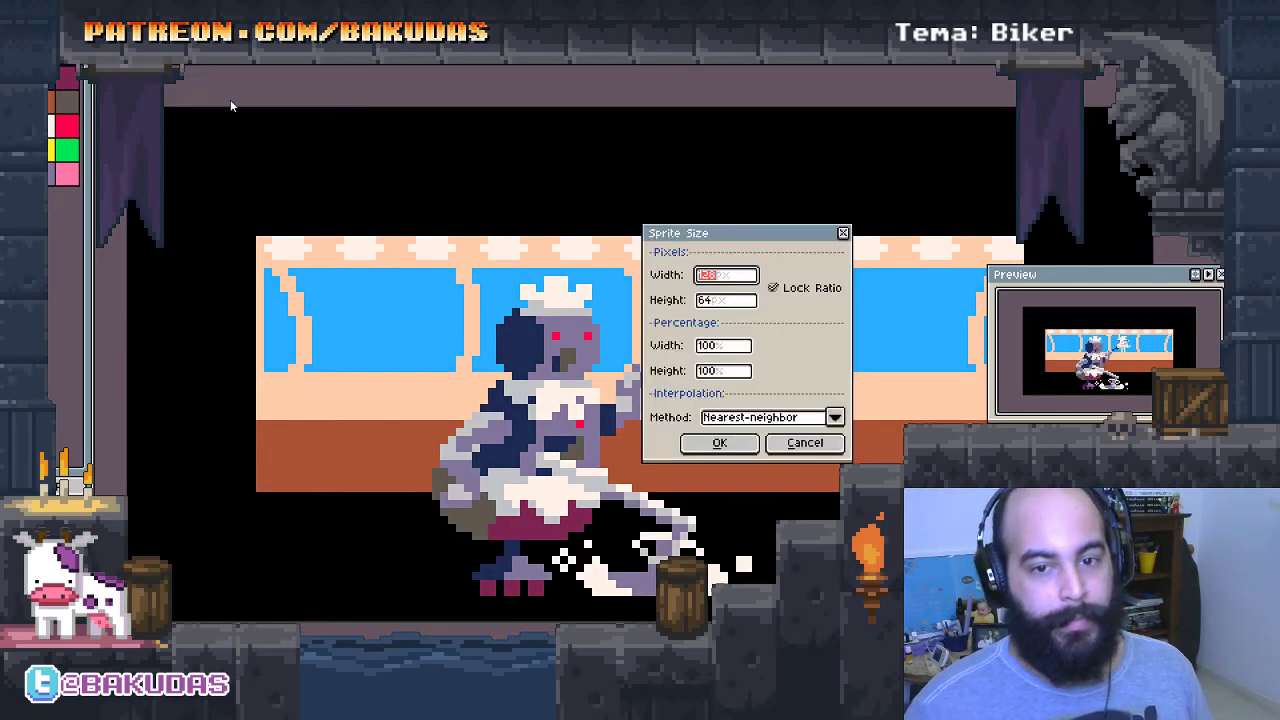
key("Return")
key("alt+s")
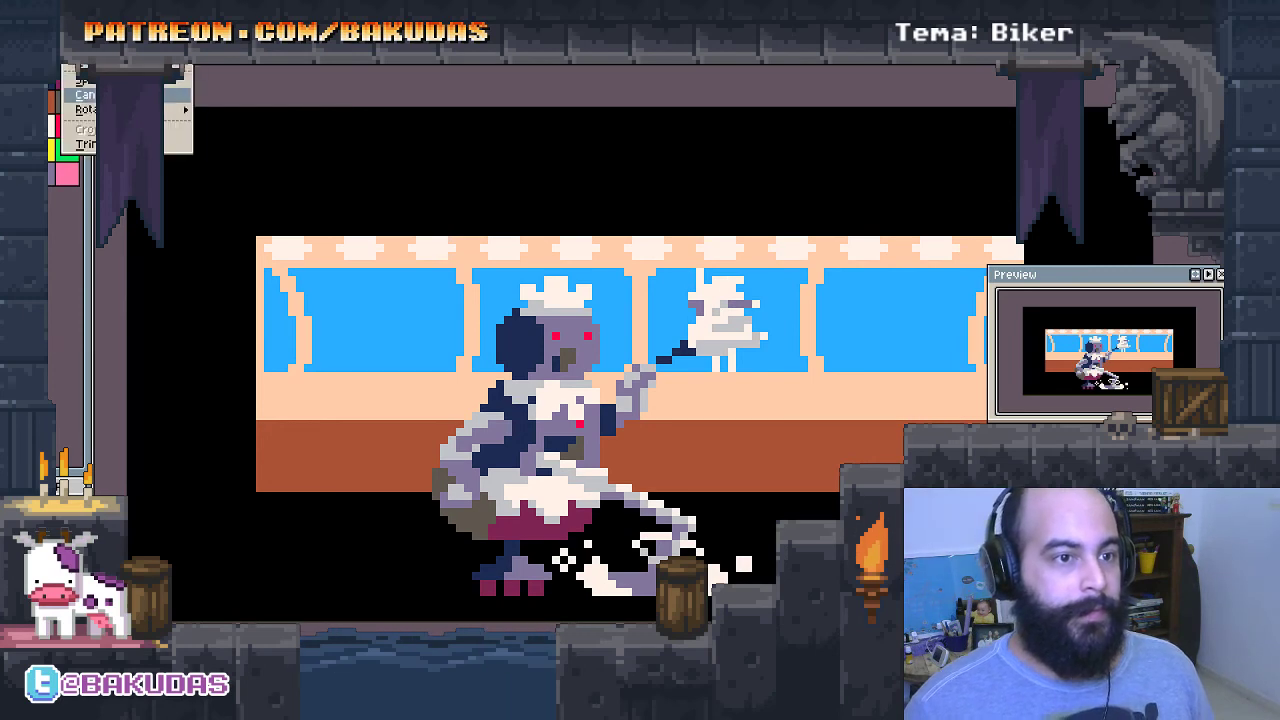
key("Return")
type("192")
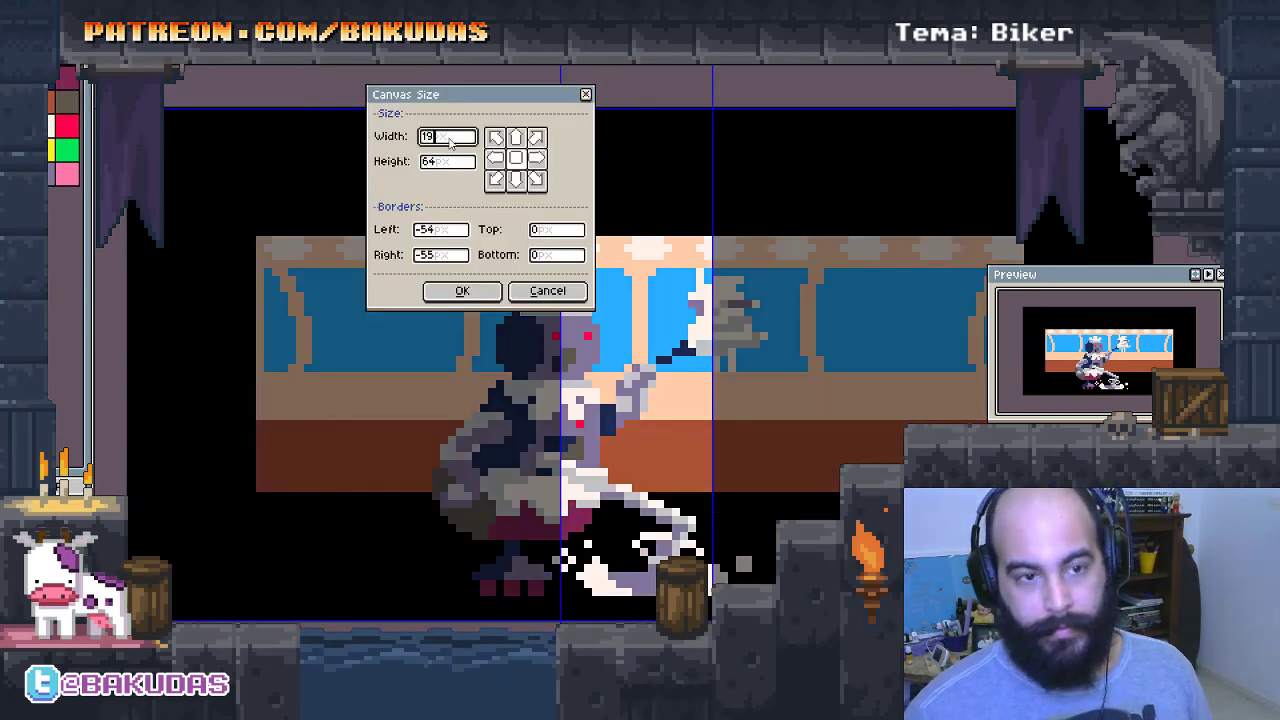
key("Tab")
type("96")
key("Return")
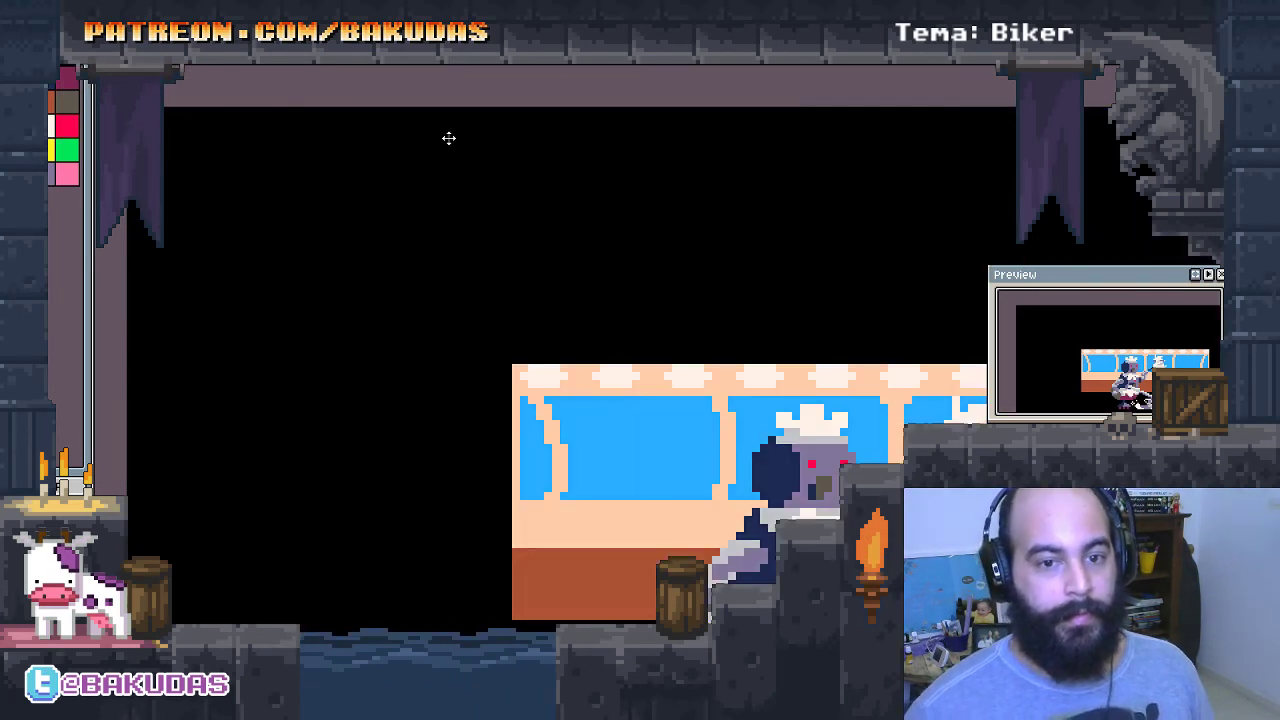
Zoom back in and show the timeline with its layer list.
scroll(378, 484, "down", 3)
scroll(378, 484, "up", 1)
scroll(378, 484, "up", 1)
scroll(378, 484, "down", 1)
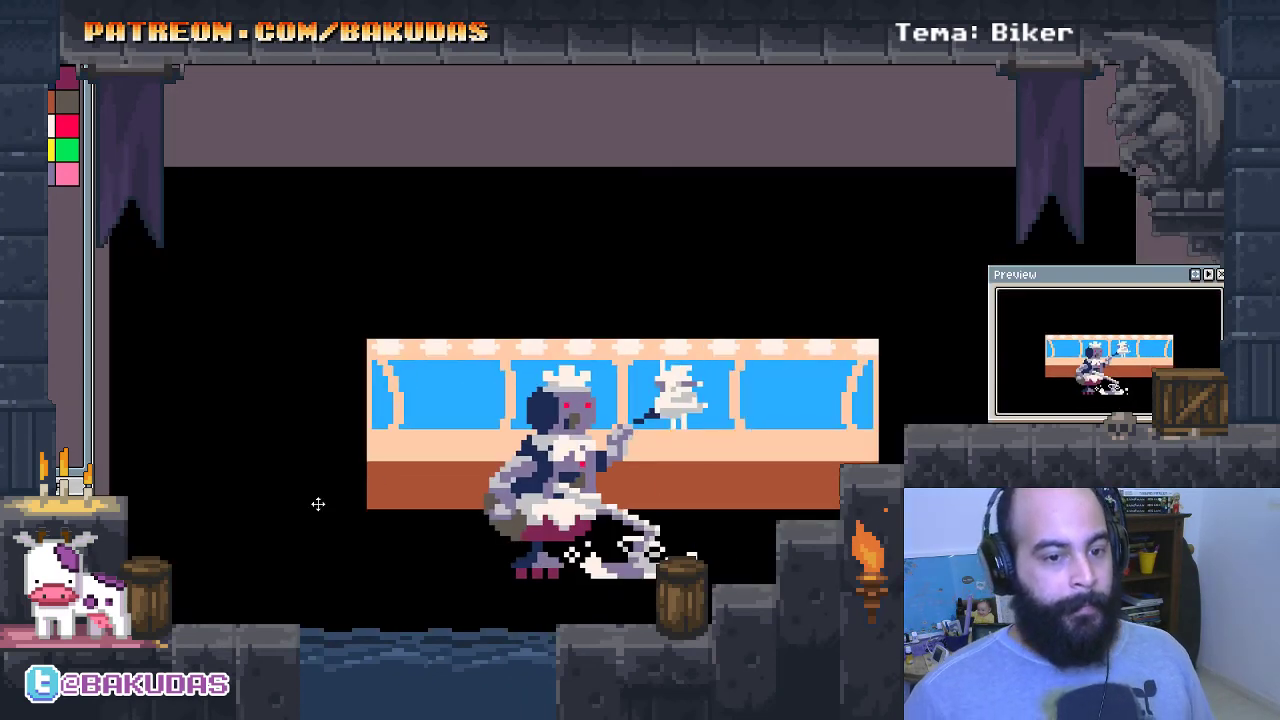
key("Tab")
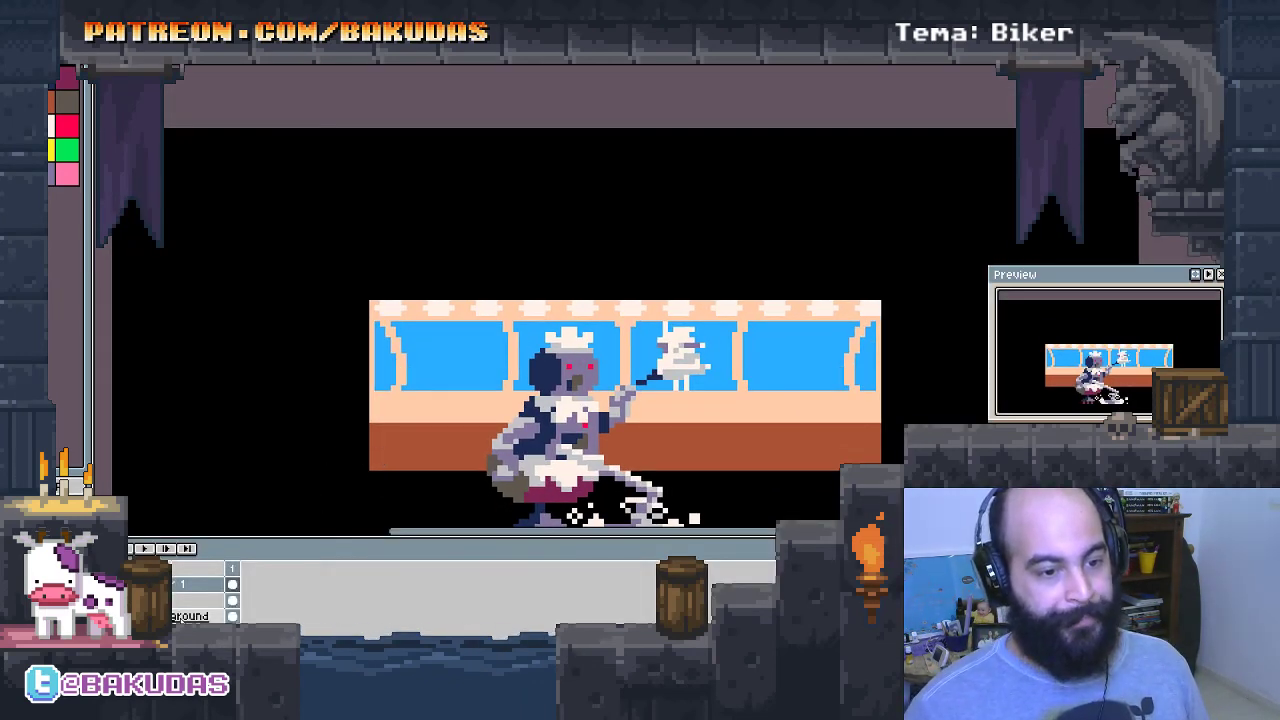
Rename Layer 1 to 'bot'.
double_click(172, 587)
type("ro")
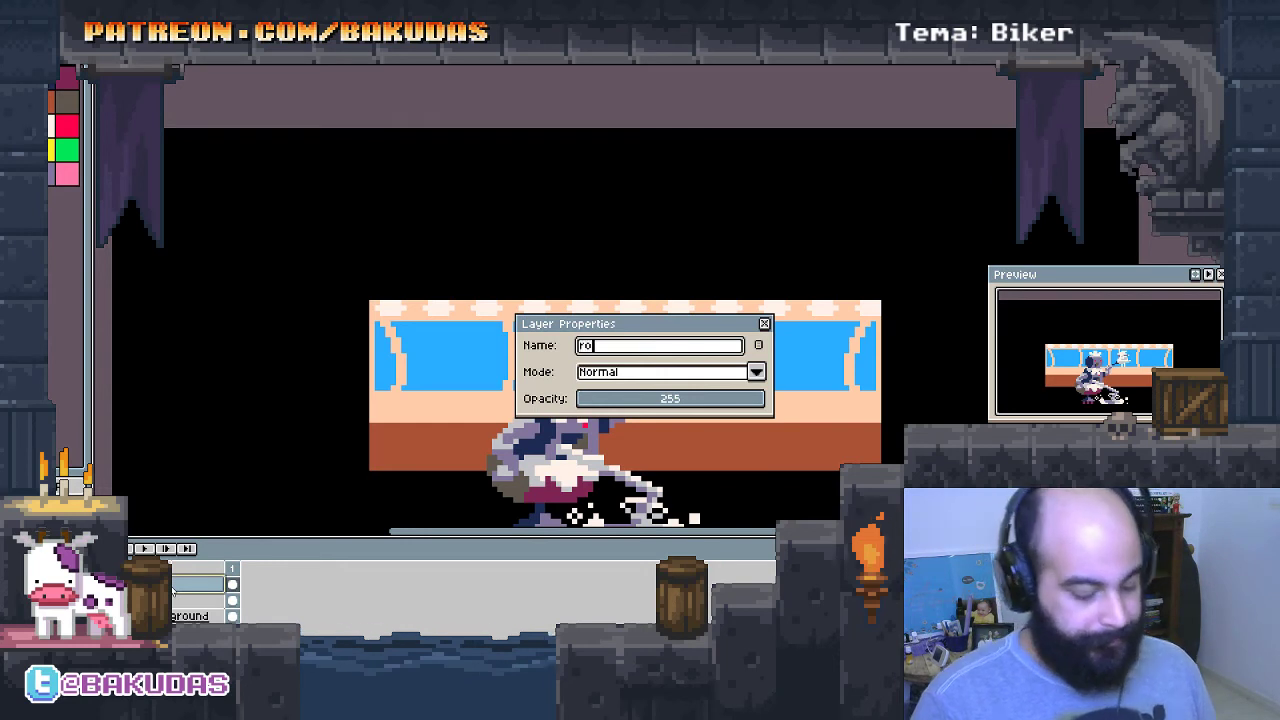
type("bot")
key("Return")
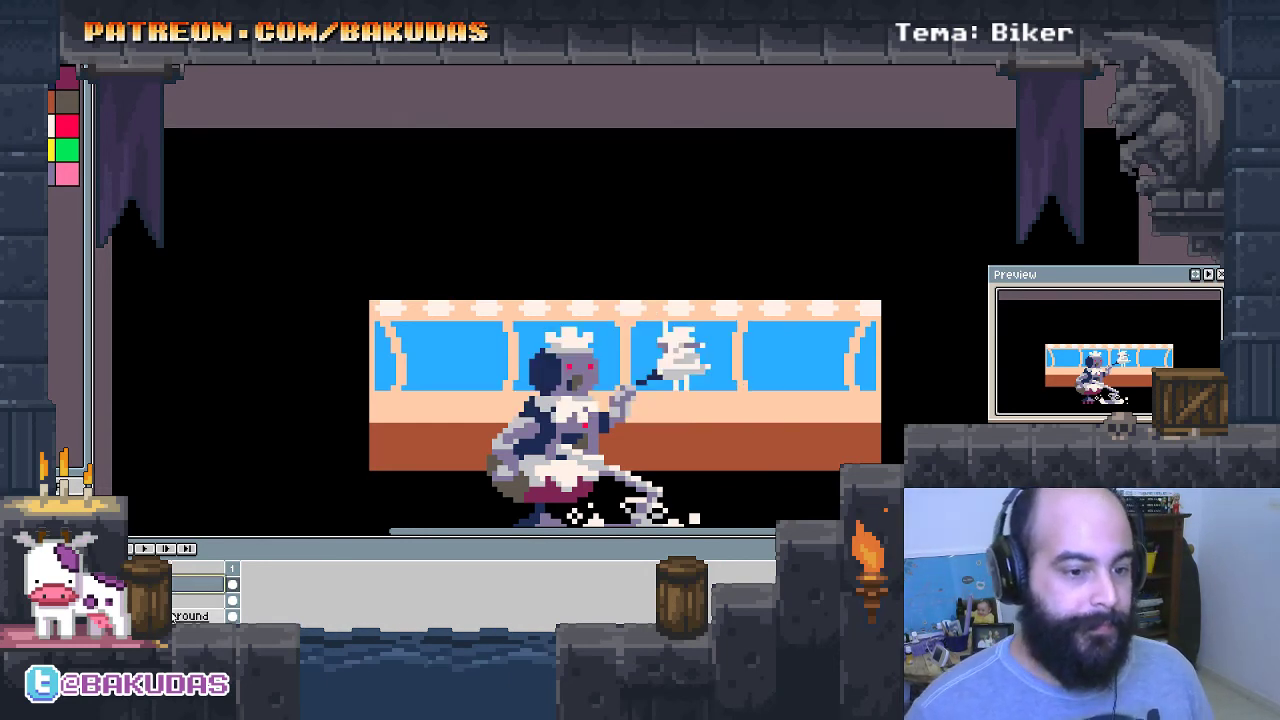
Select the ground layer and zoom out to see the whole canvas.
left_click(195, 616)
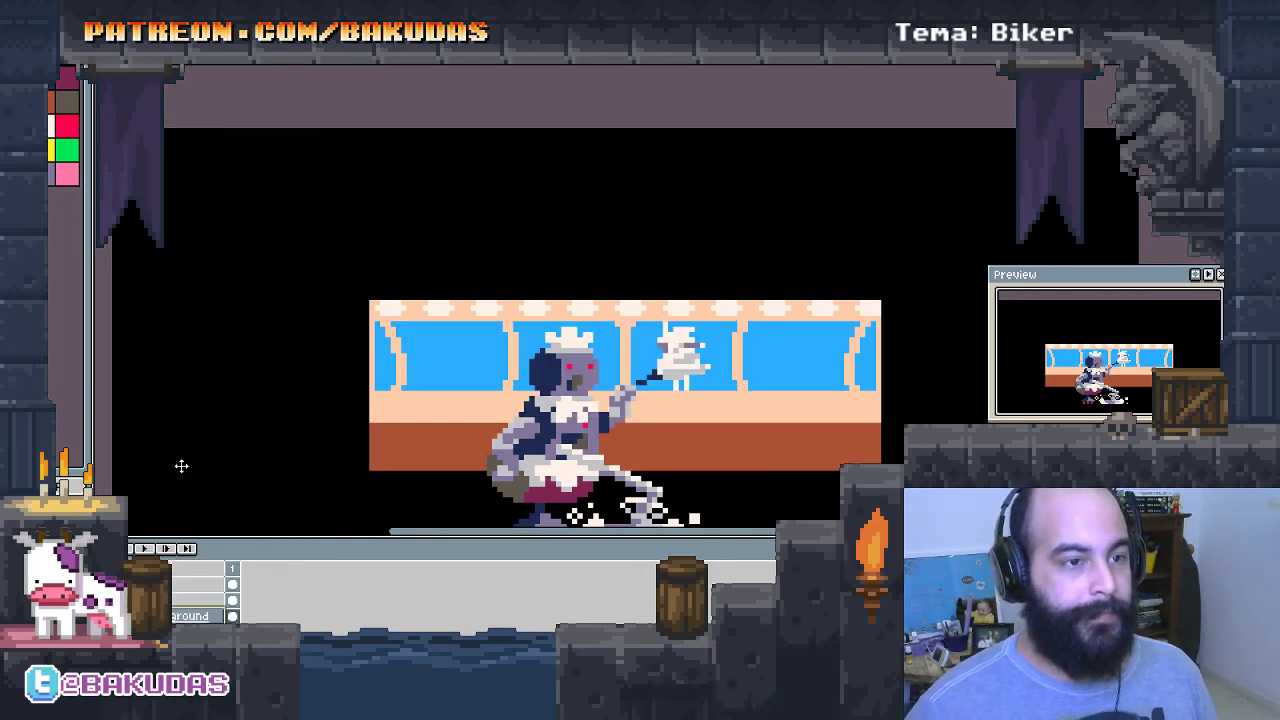
left_click_drag(372, 388, 291, 286)
scroll(355, 309, "down", 1)
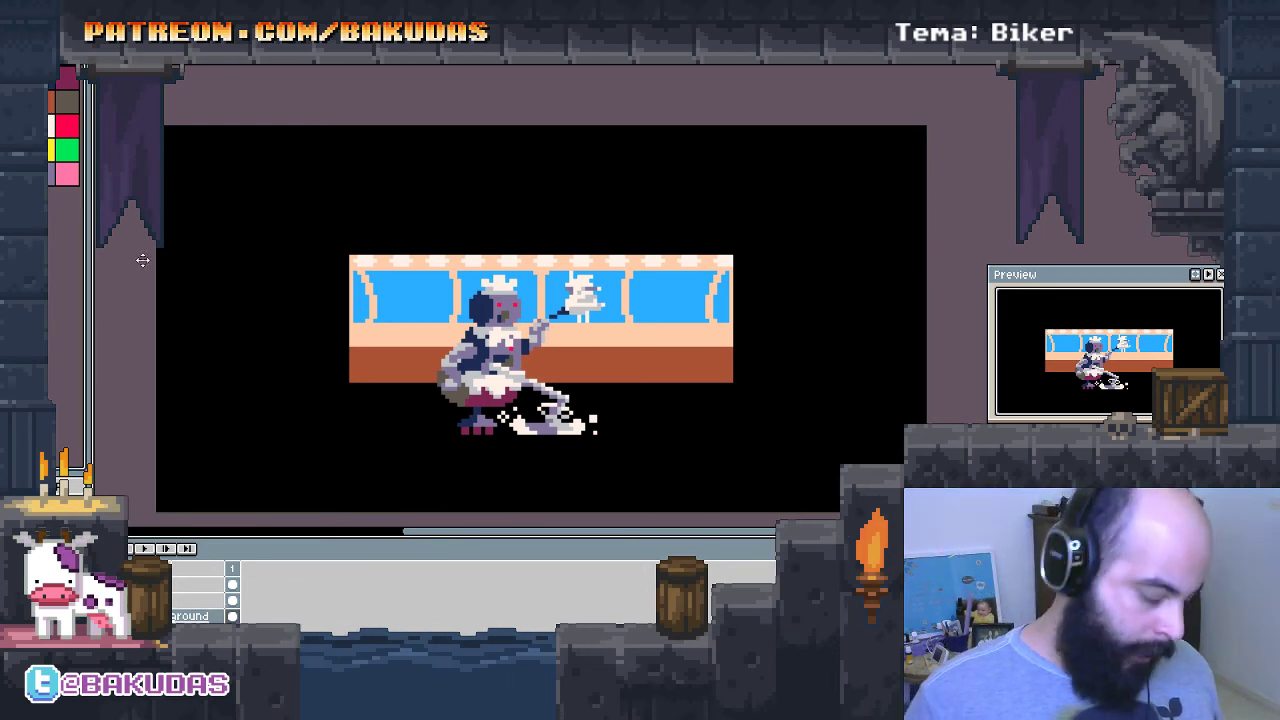
Try green, pink and grey-purple backdrop fills, undoing each.
left_click_drag(165, 303, 170, 297)
left_click(191, 305)
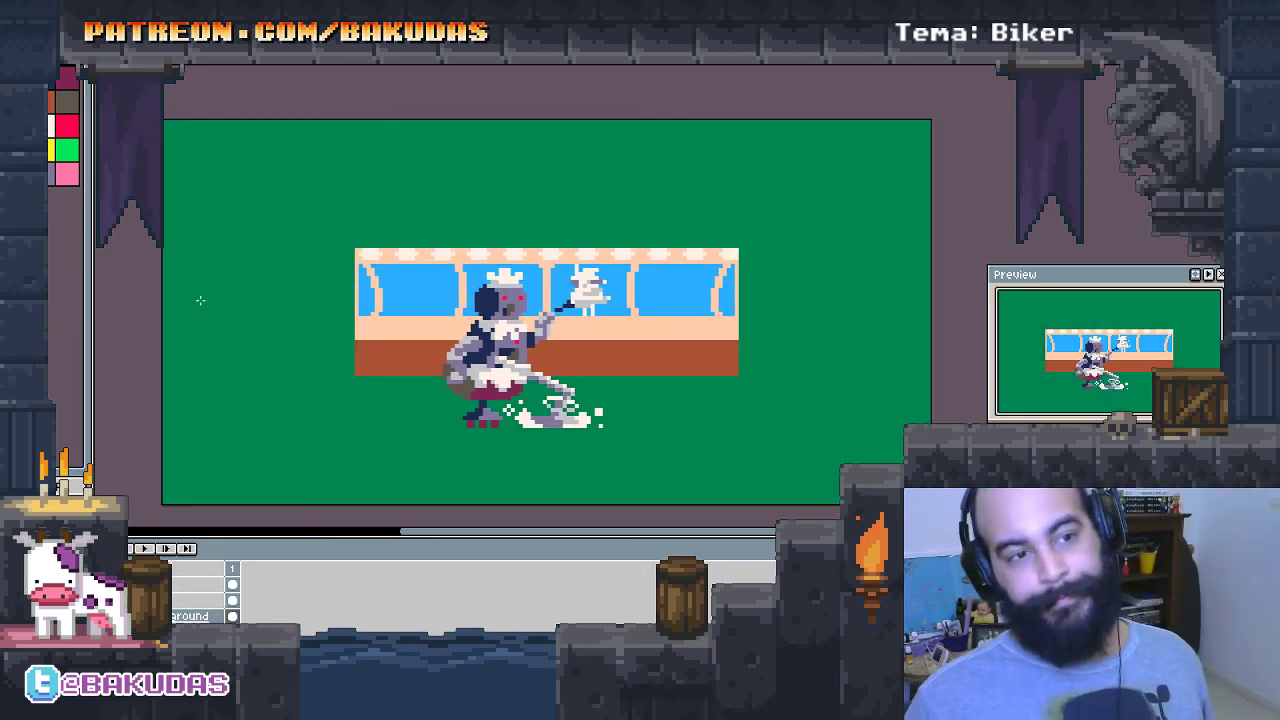
key("ctrl+z")
left_click(66, 175)
left_click(320, 330)
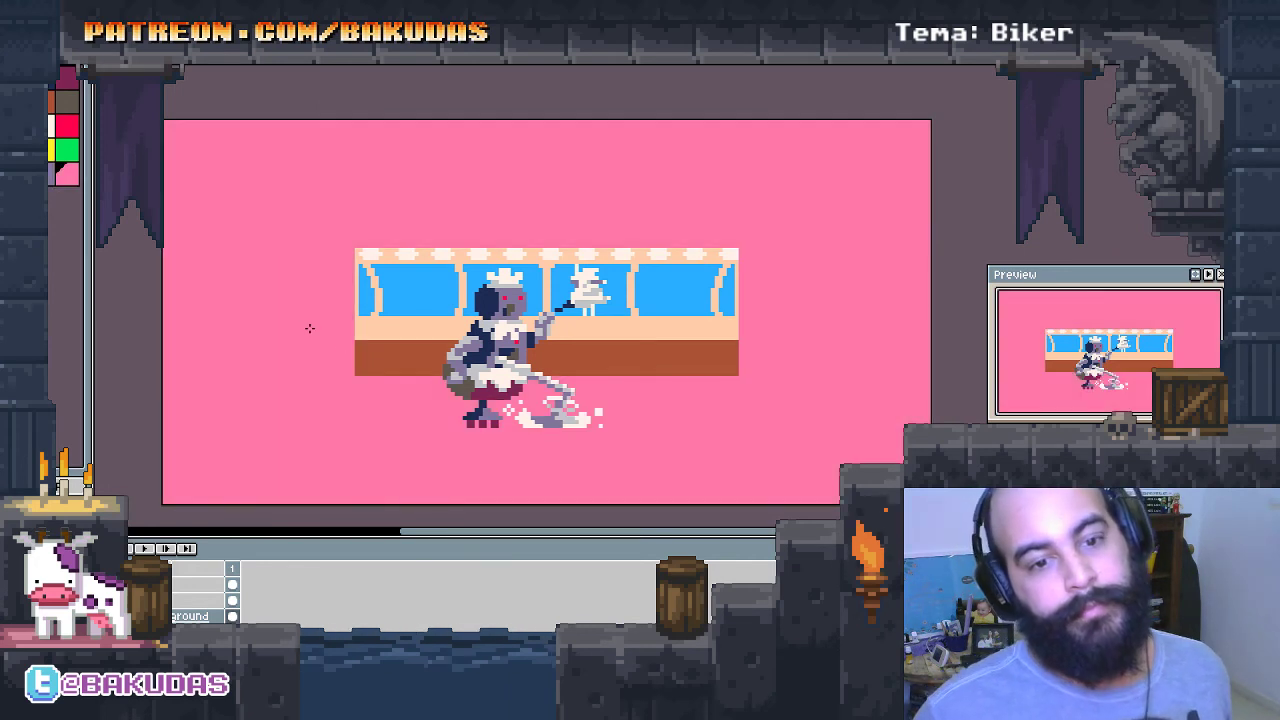
key("ctrl+z")
left_click(64, 195)
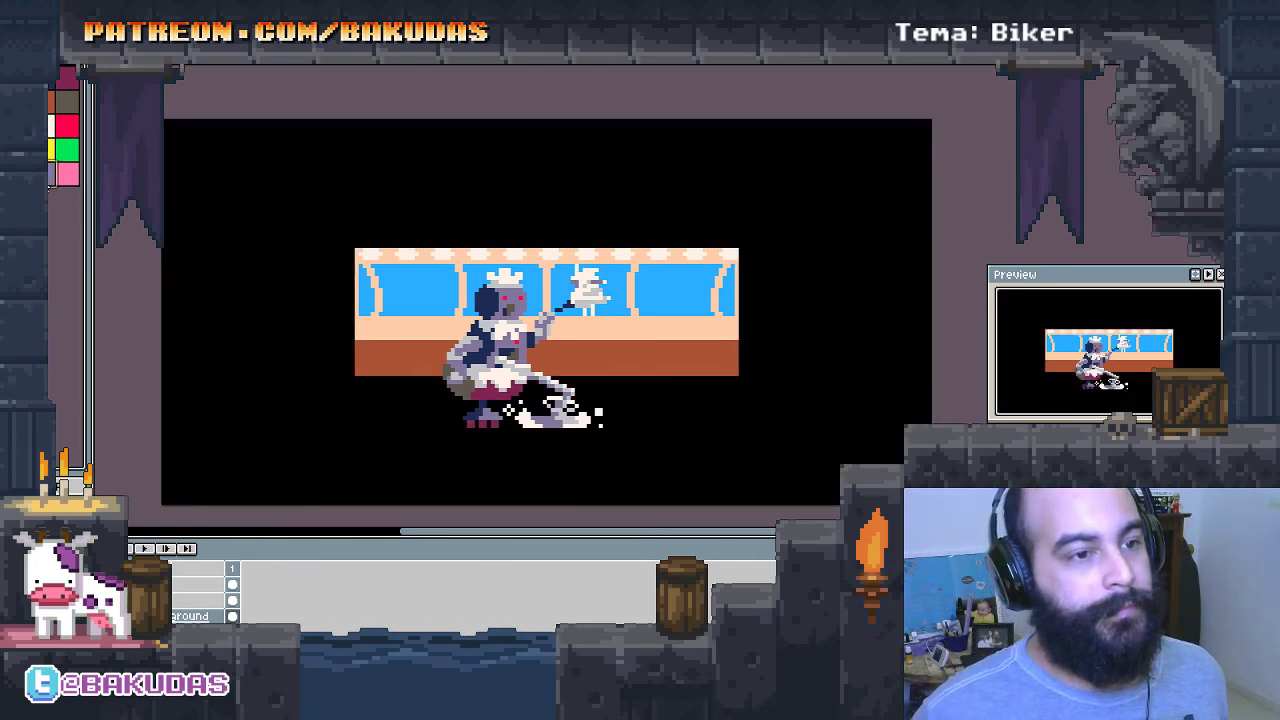
left_click(237, 241)
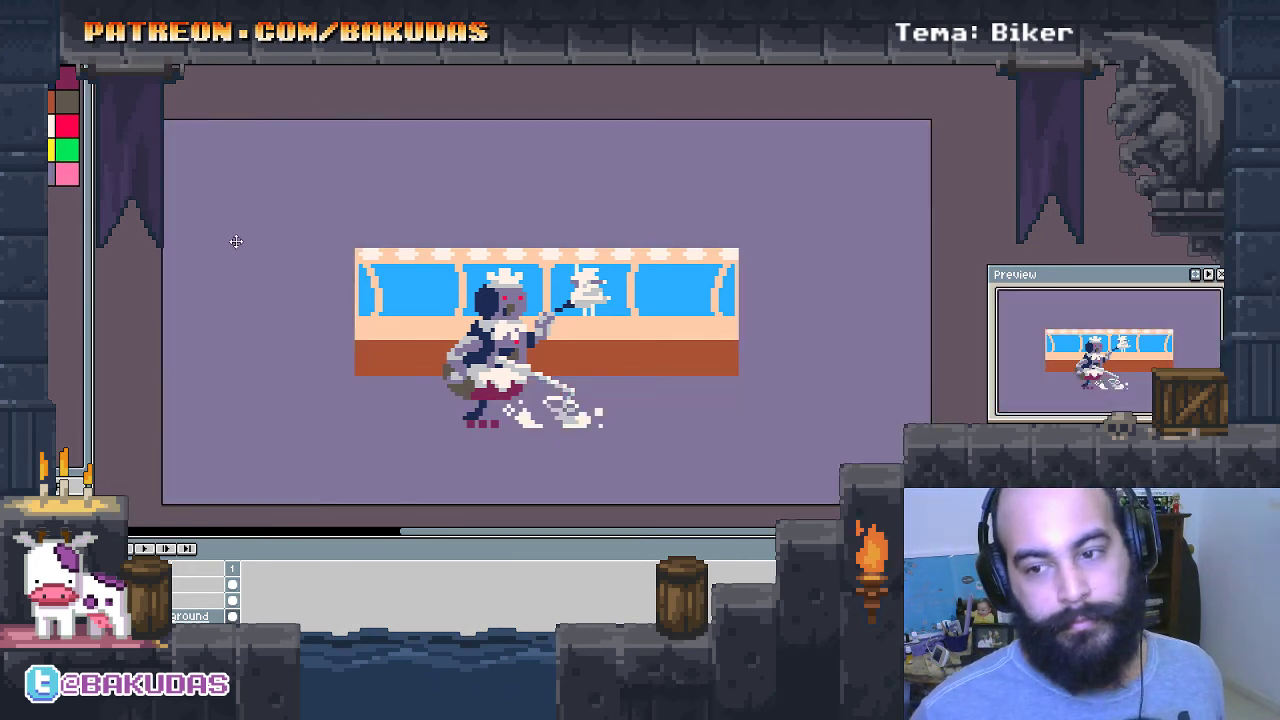
key("ctrl+z")
Try red, a dark colour and navy on the backdrop, reverting to black.
left_click(66, 127)
left_click(251, 230)
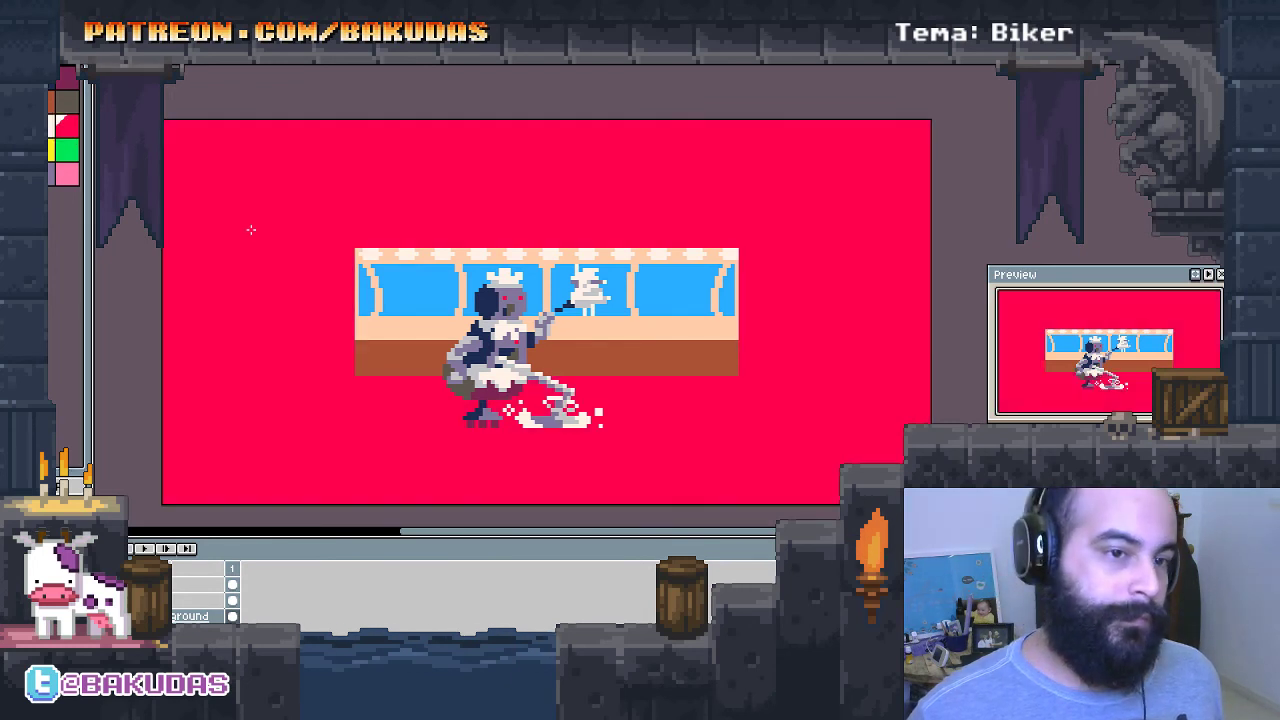
key("ctrl+z")
left_click(66, 100)
left_click(240, 190)
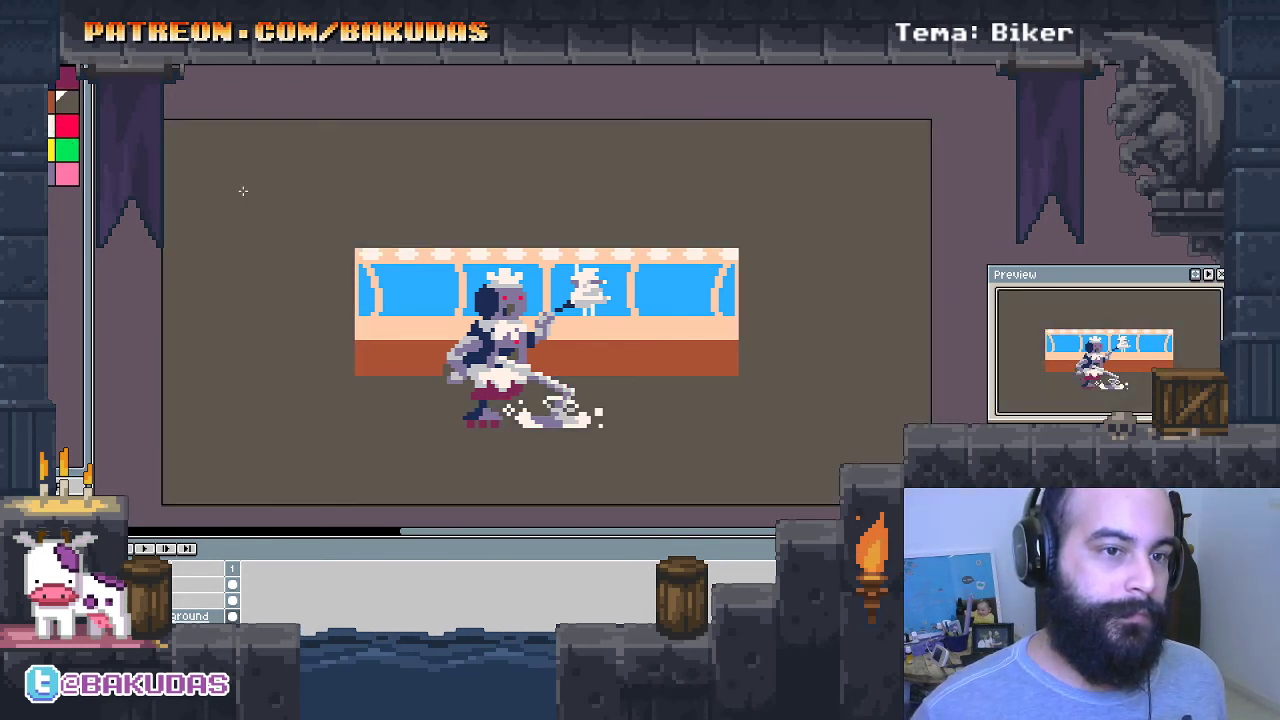
key("ctrl+z")
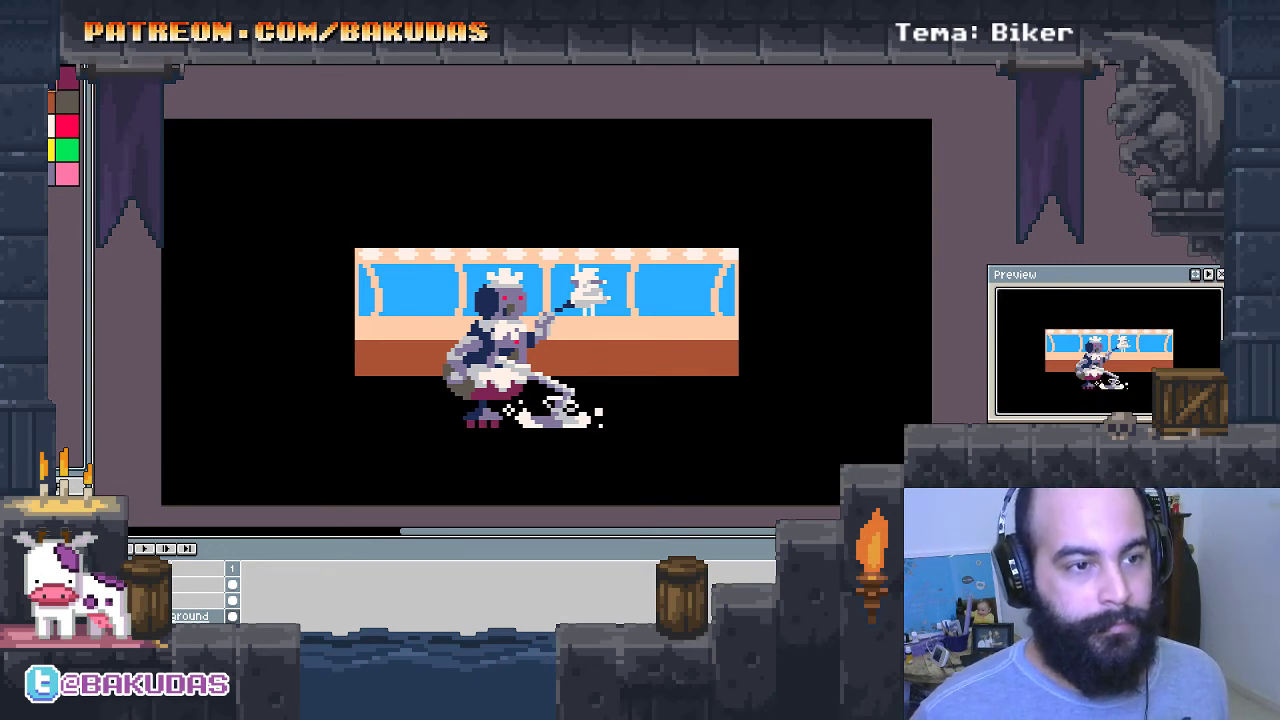
key("ctrl+z")
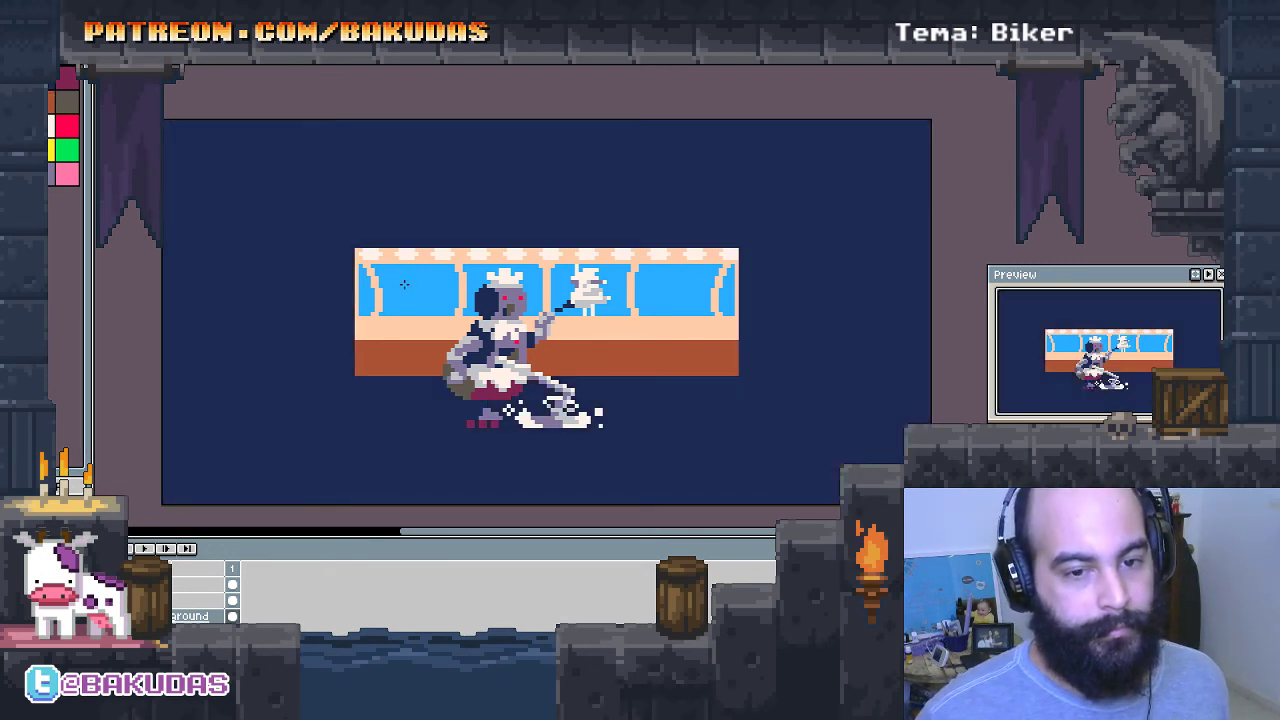
key("ctrl+y")
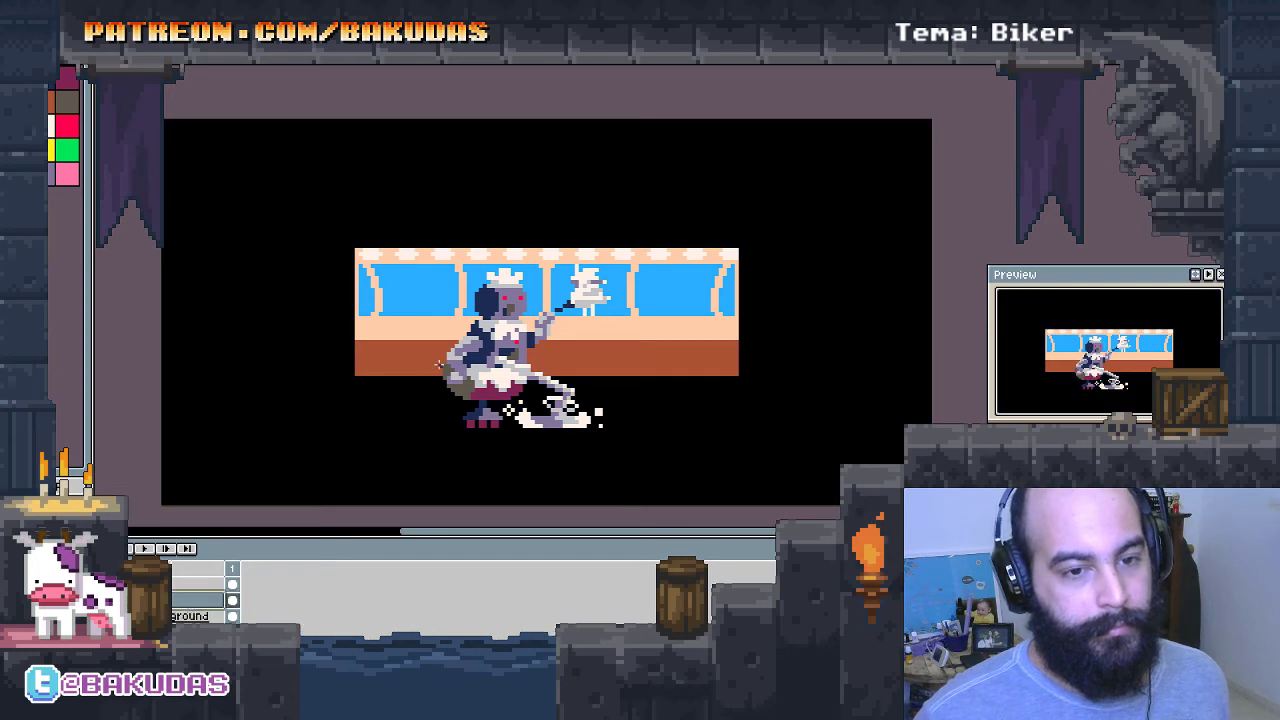
Fill all four train window panes with navy.
left_click(444, 286)
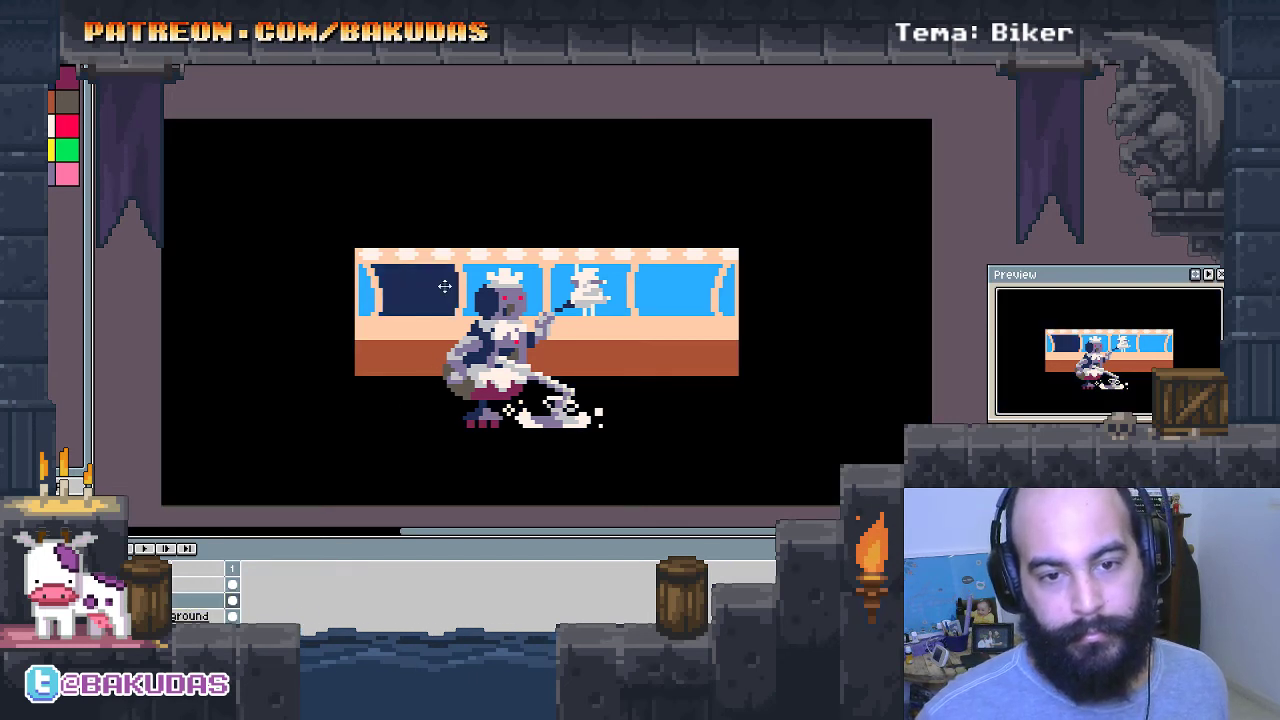
key("ctrl+z")
left_click(416, 272)
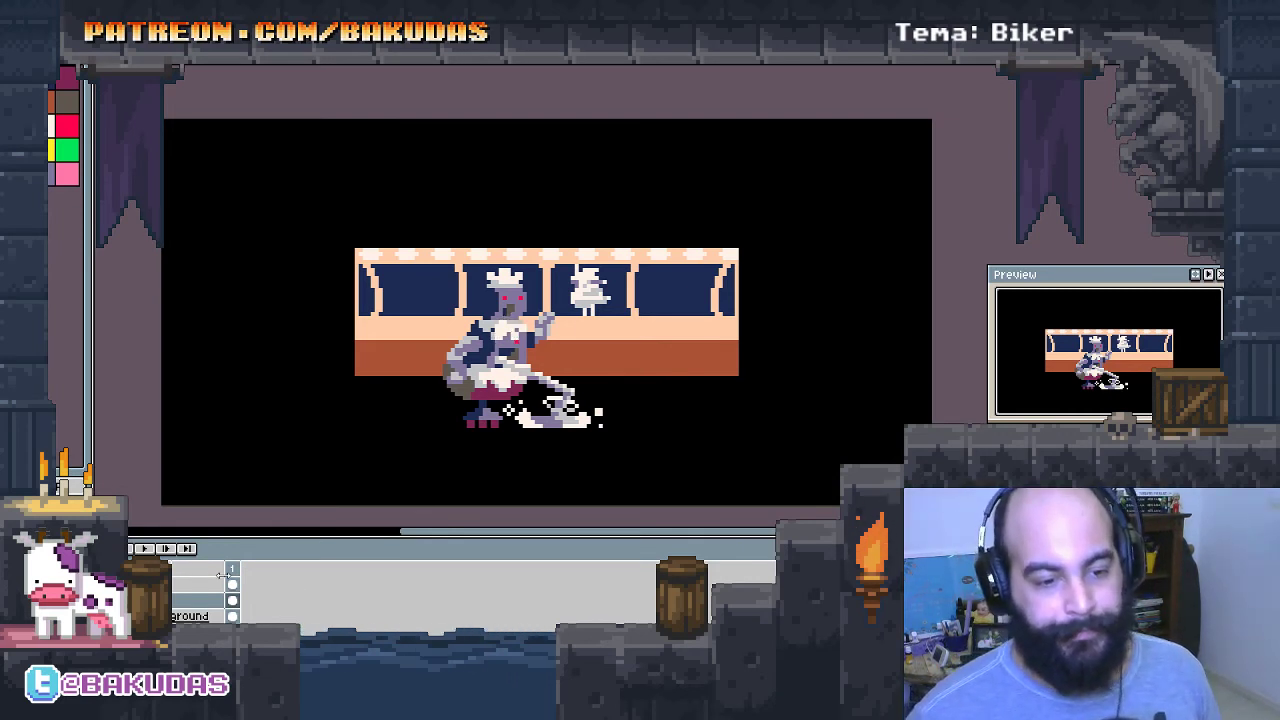
Bucket-fill the maid's grey head, body, arms and tail bright blue.
mouse_move(498, 378)
left_mouse_down()
mouse_move(303, 393)
mouse_move(416, 380)
left_mouse_up()
scroll(430, 370, "up", 2)
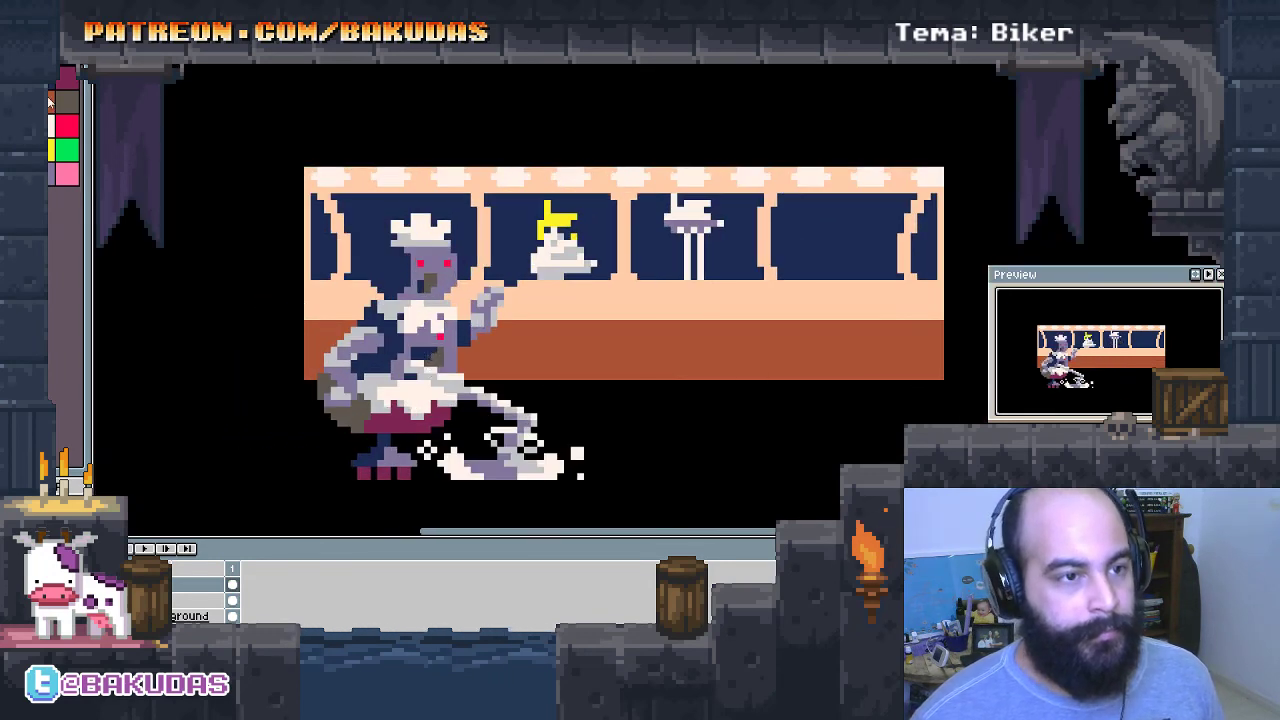
scroll(421, 308, "up", 1)
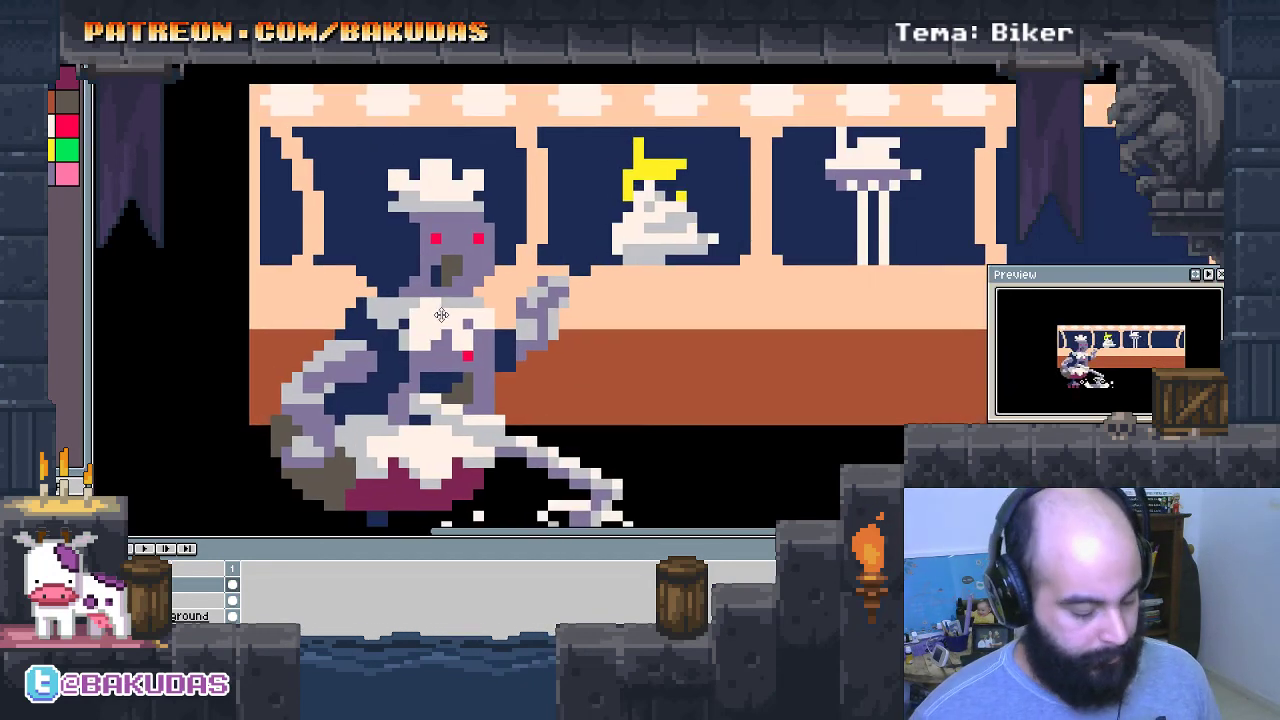
scroll(437, 300, "up", 1)
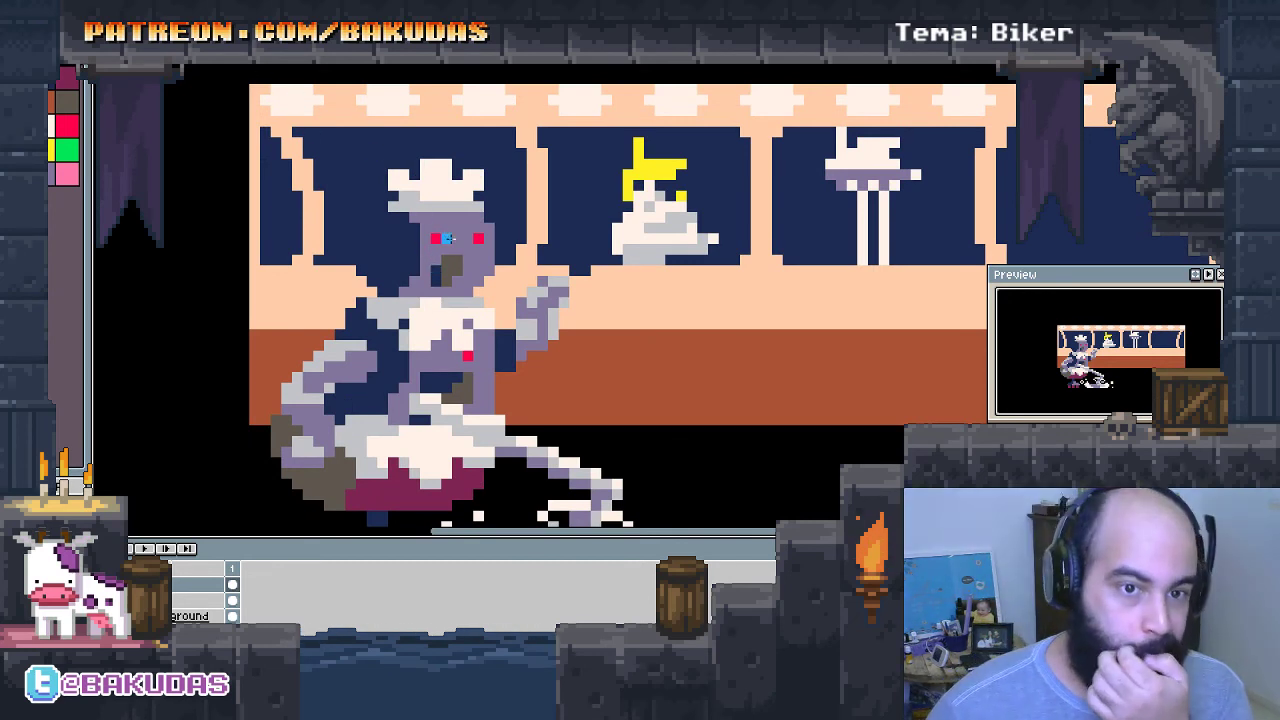
left_click(489, 297)
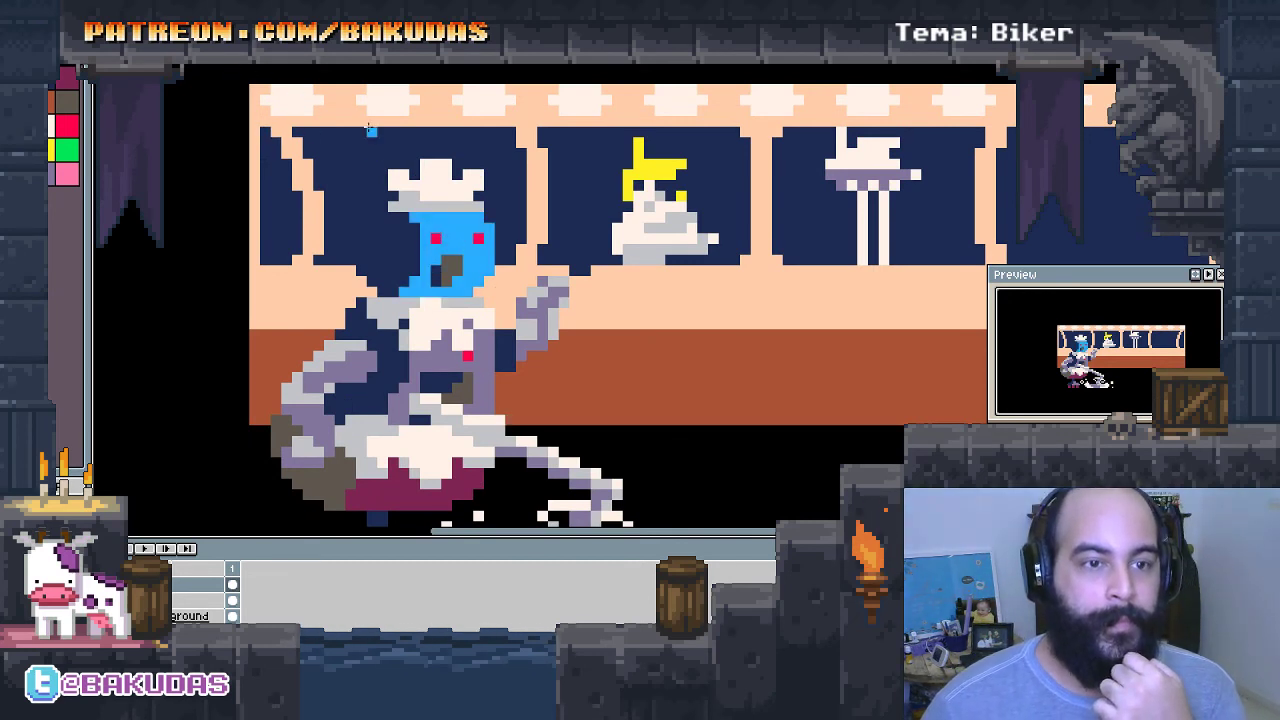
left_click(460, 390)
Fill the maid's dark back area light grey-purple.
left_click_drag(566, 450, 610, 425)
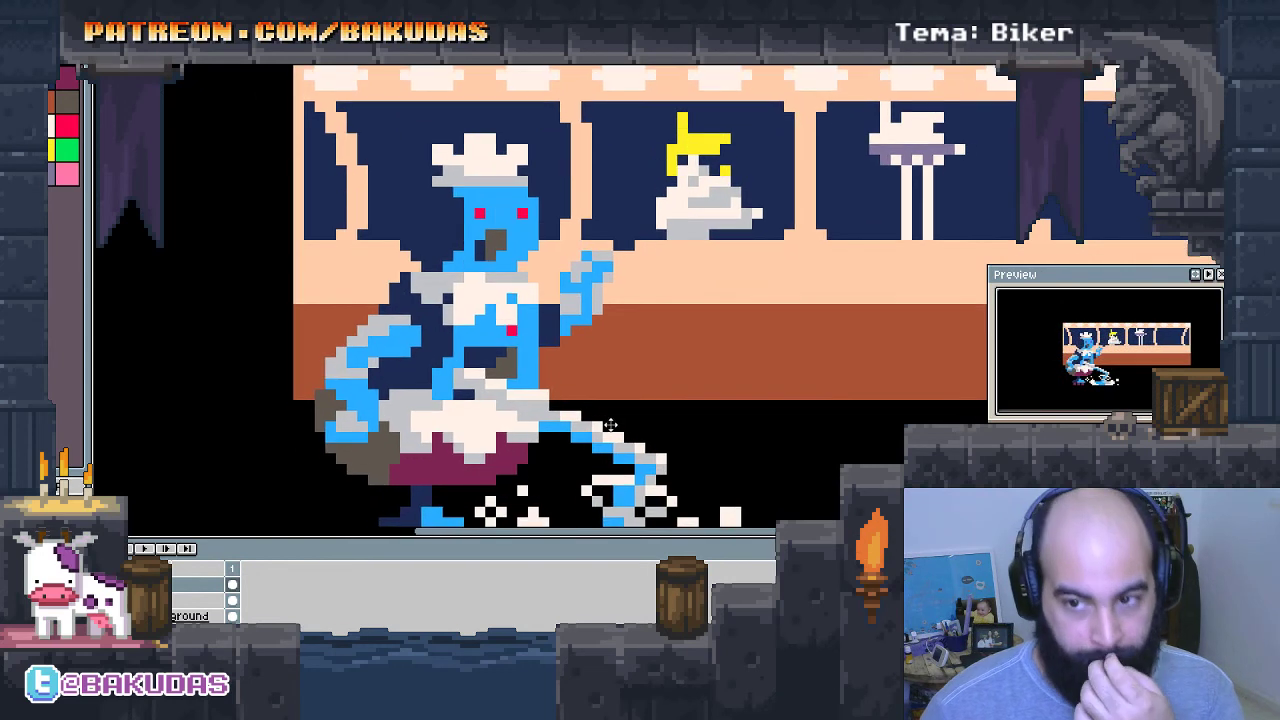
left_click(449, 222)
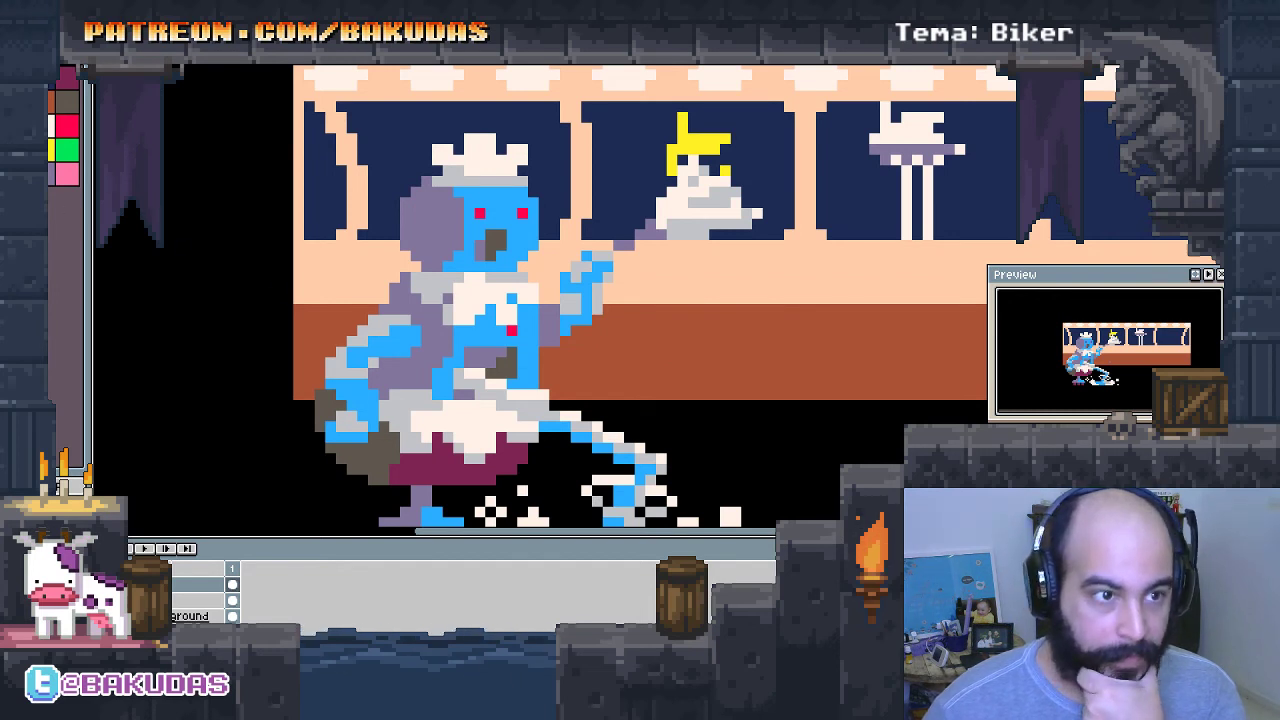
left_click(427, 342)
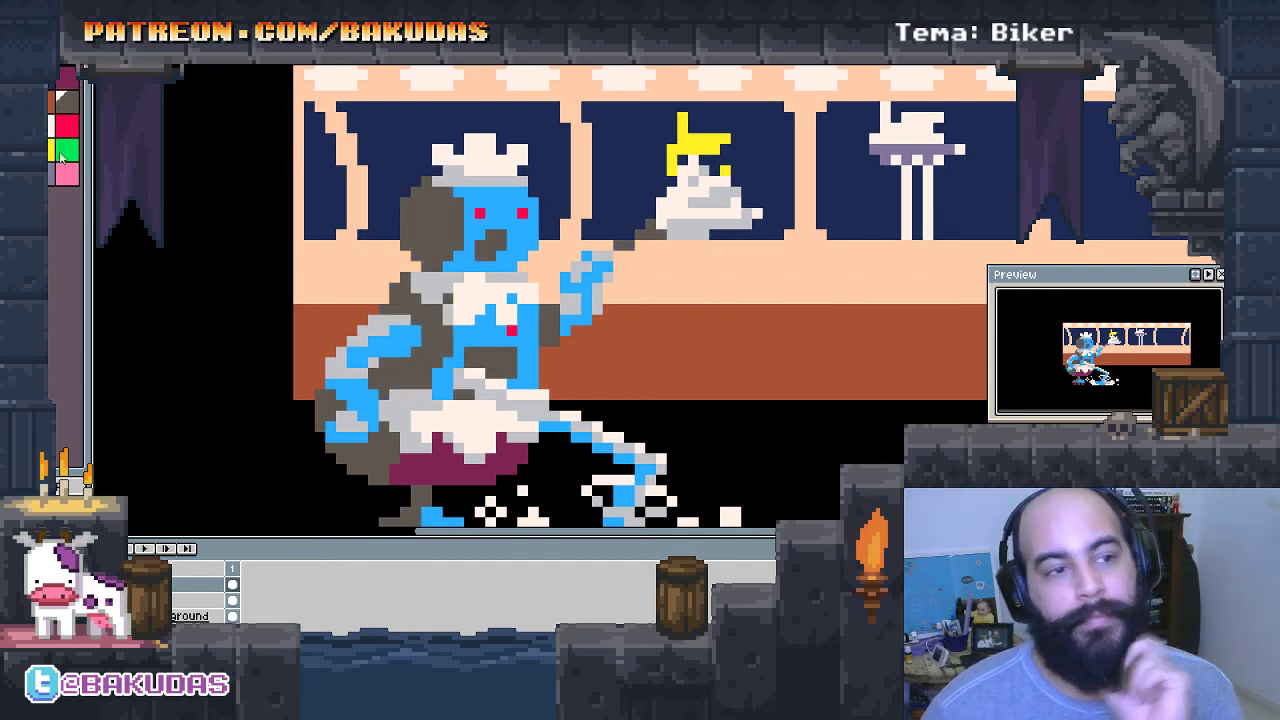
left_click(52, 100)
left_click(436, 252)
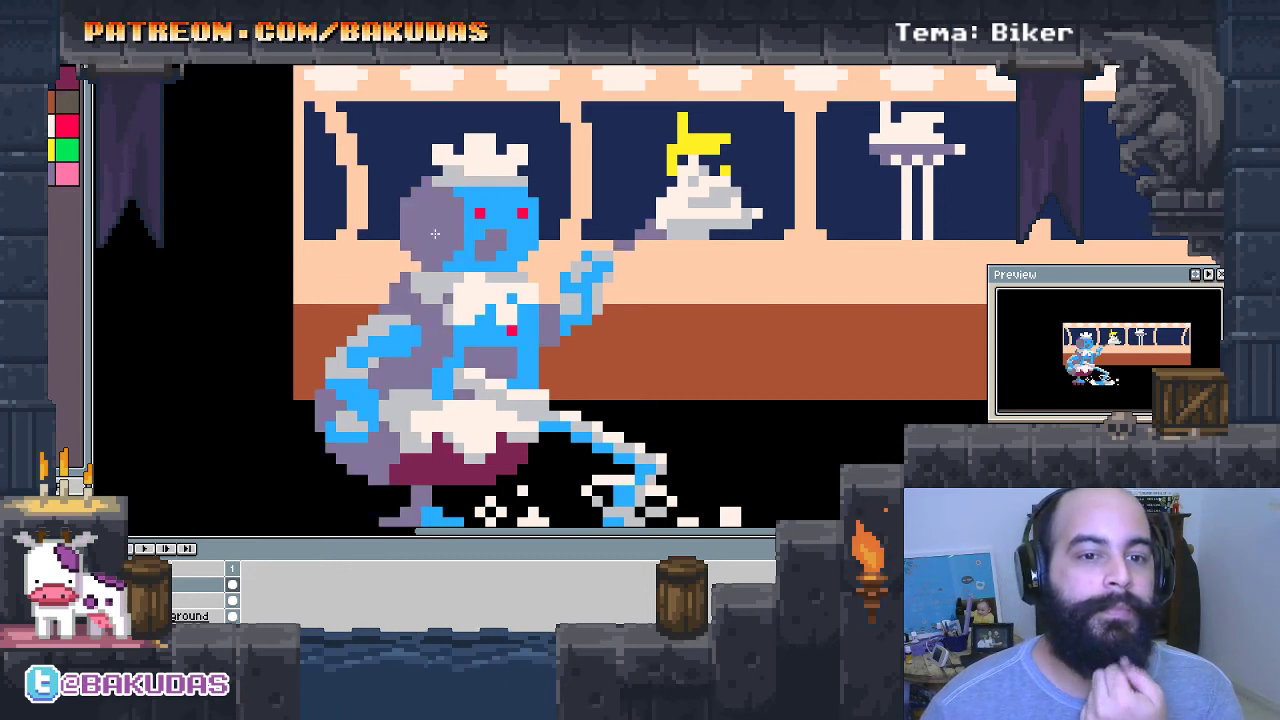
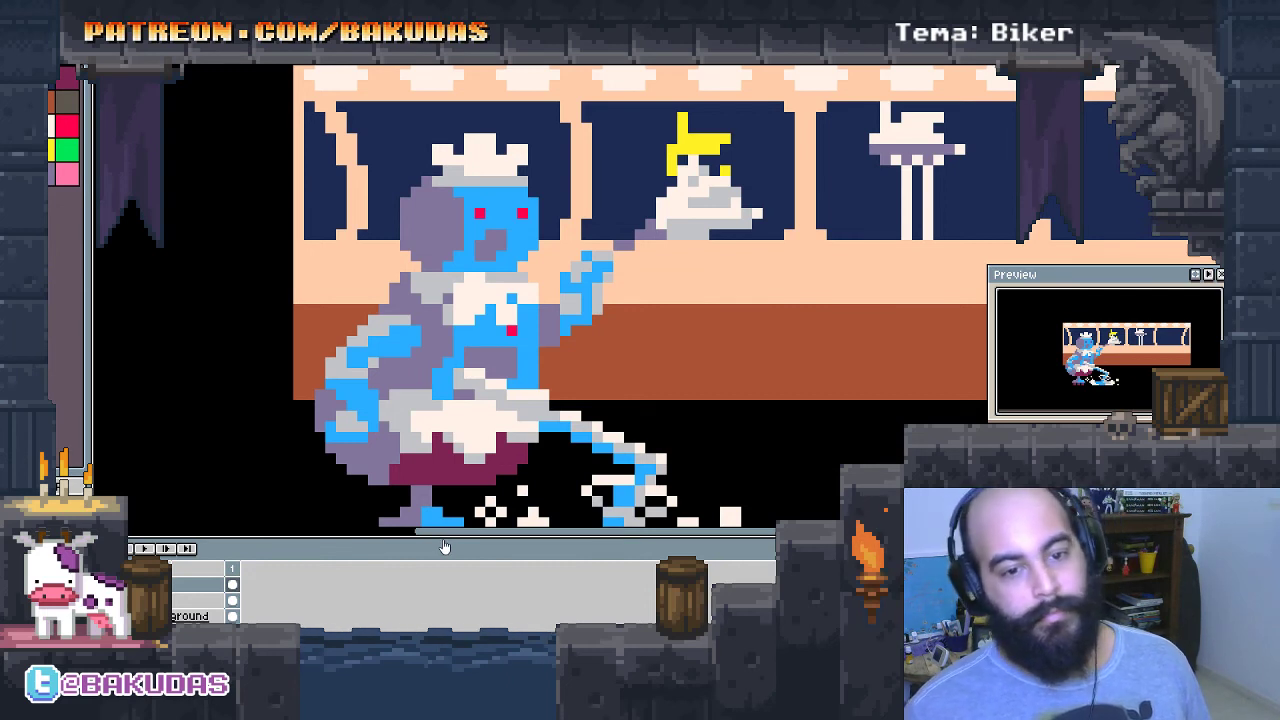
Add dark navy shading pixels to the robot maid's face.
left_click_drag(490, 376, 486, 306)
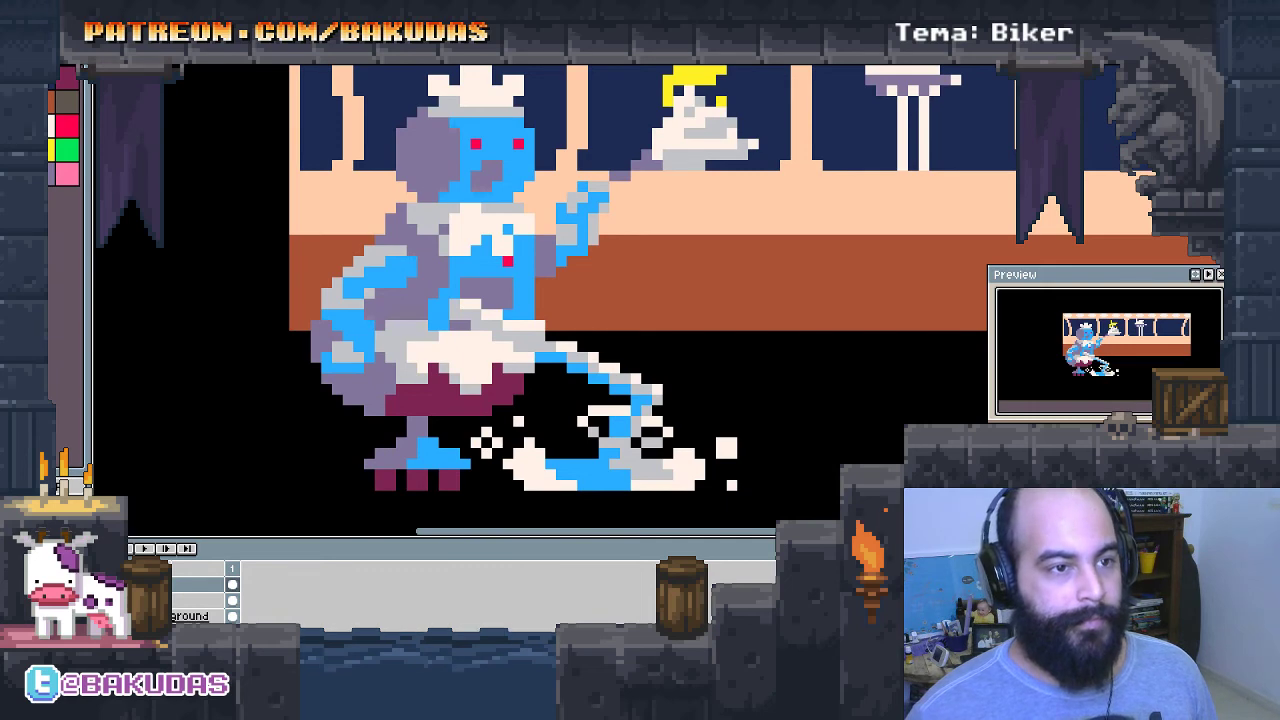
scroll(437, 277, "up", 2)
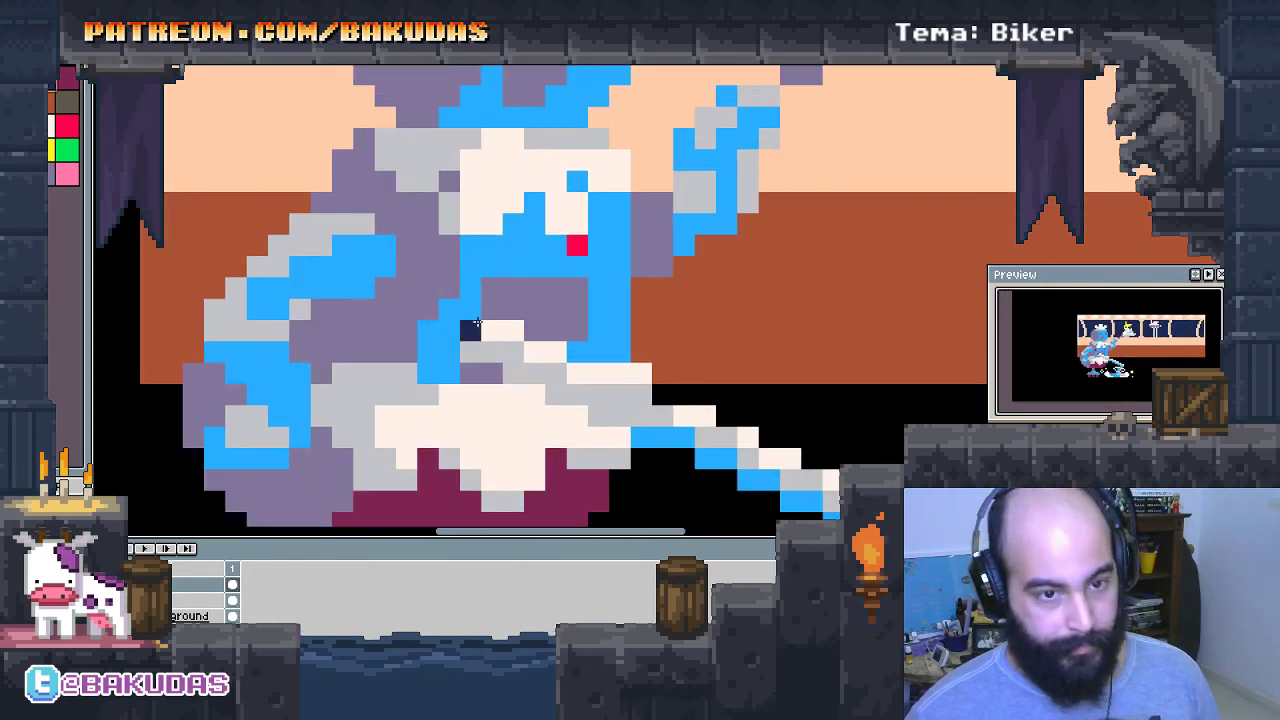
scroll(430, 350, "down", 2)
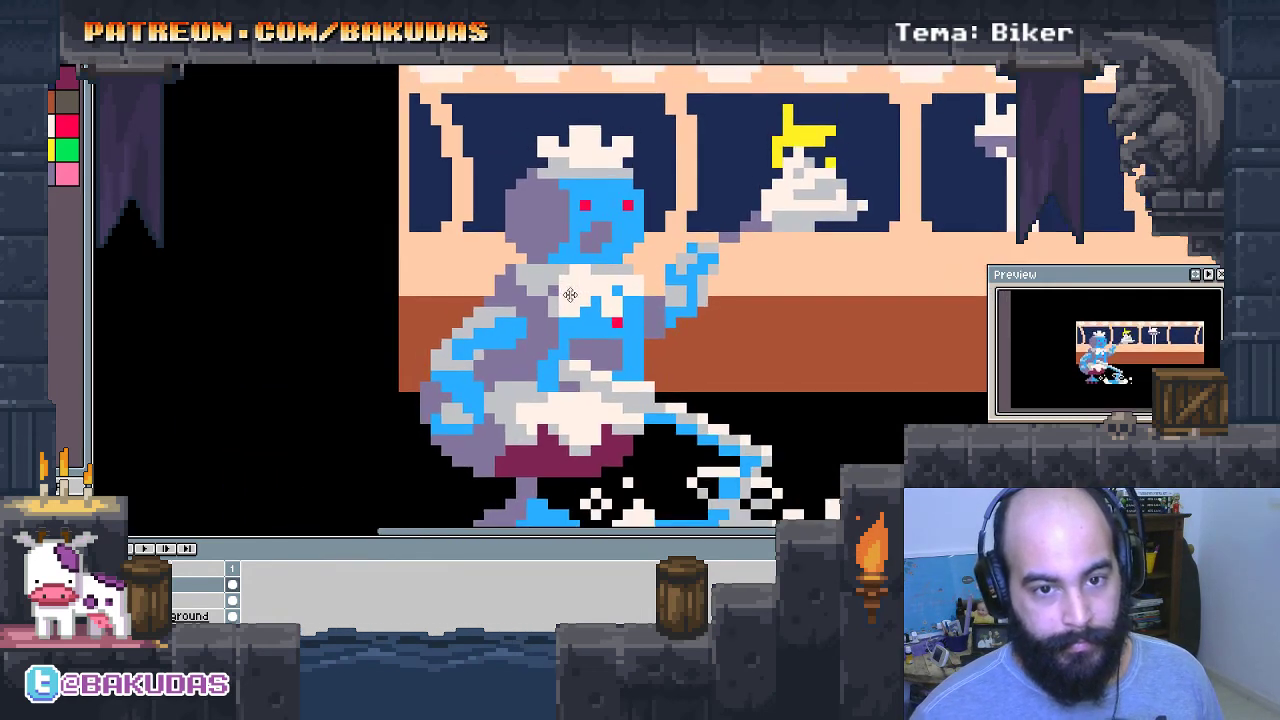
scroll(559, 257, "up", 1)
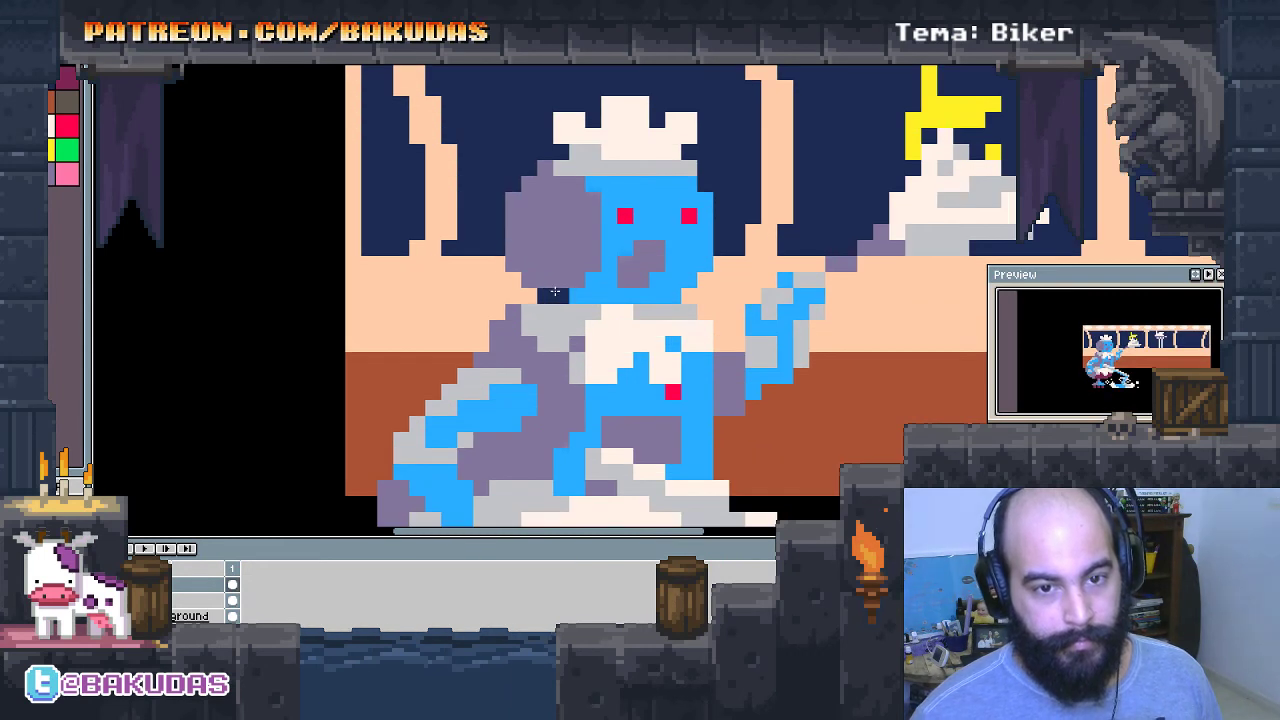
left_click_drag(545, 280, 530, 280)
left_click(535, 267)
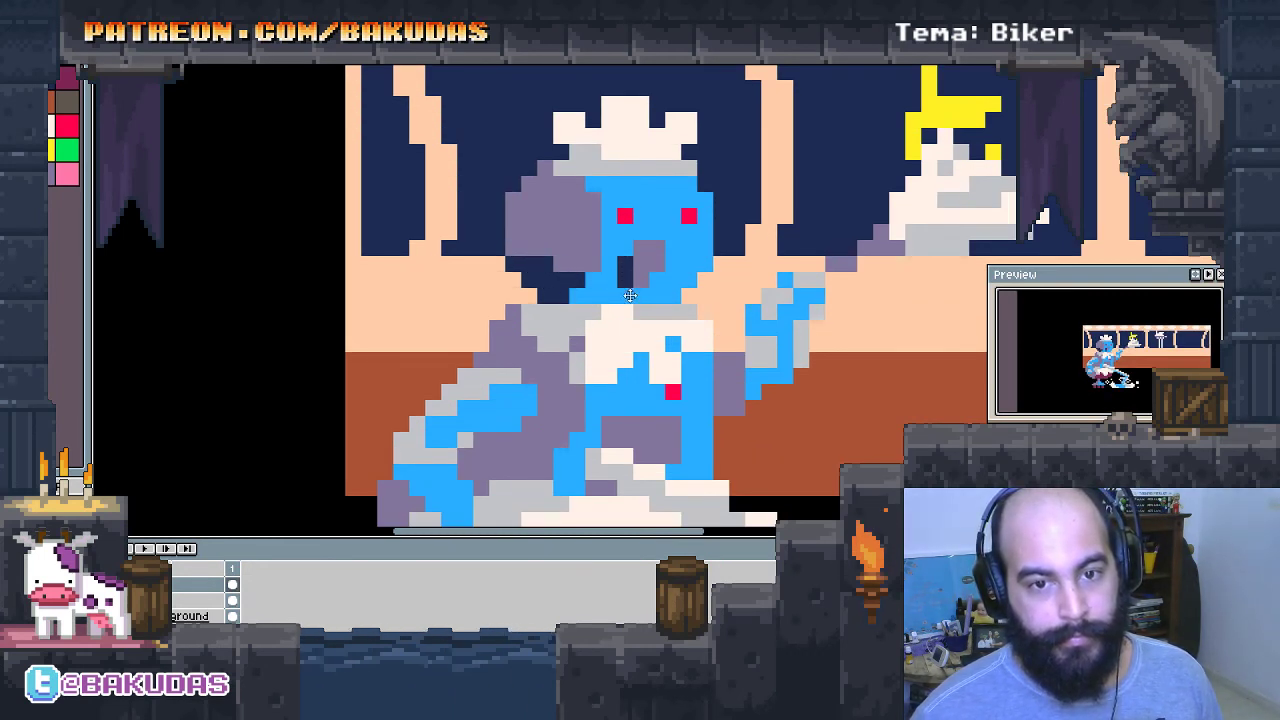
mouse_move(553, 267)
left_mouse_down()
mouse_move(537, 290)
mouse_move(555, 262)
left_mouse_up()
Shade the area left of the skirt dark navy, undoing a stray skirt pixel.
scroll(549, 295, "down", 2)
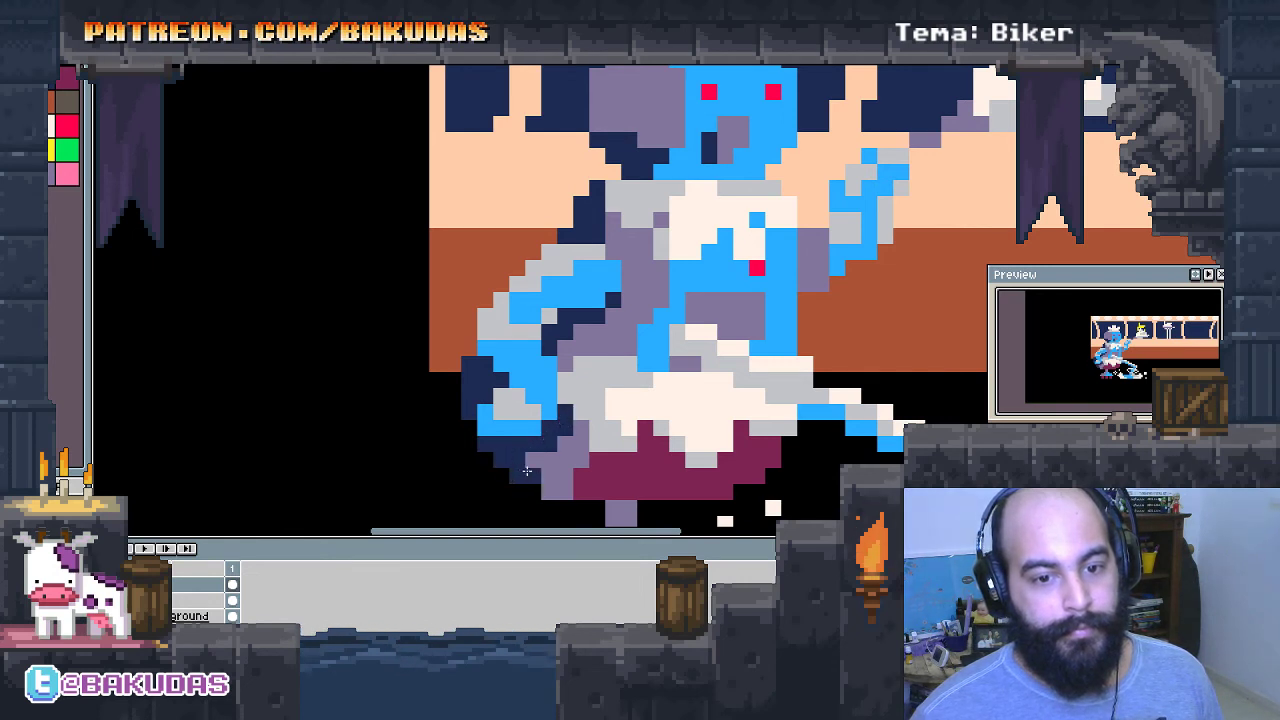
scroll(612, 476, "up", 1)
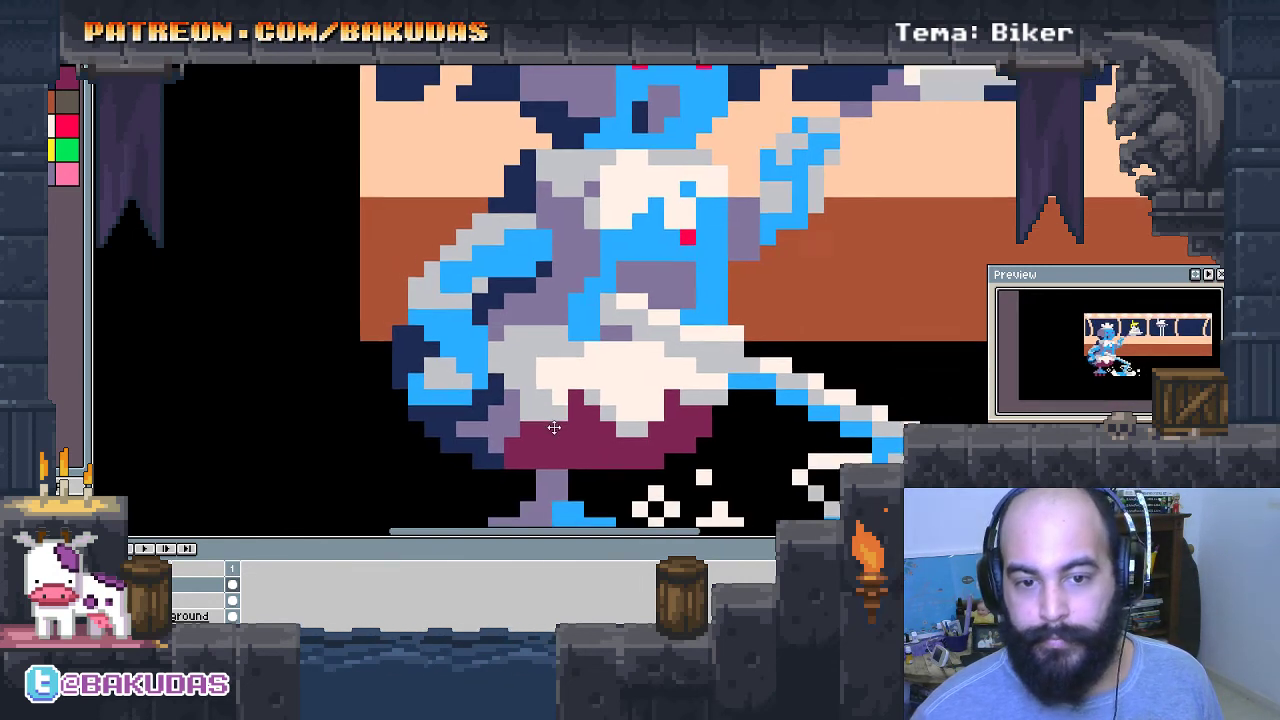
scroll(600, 468, "up", 1)
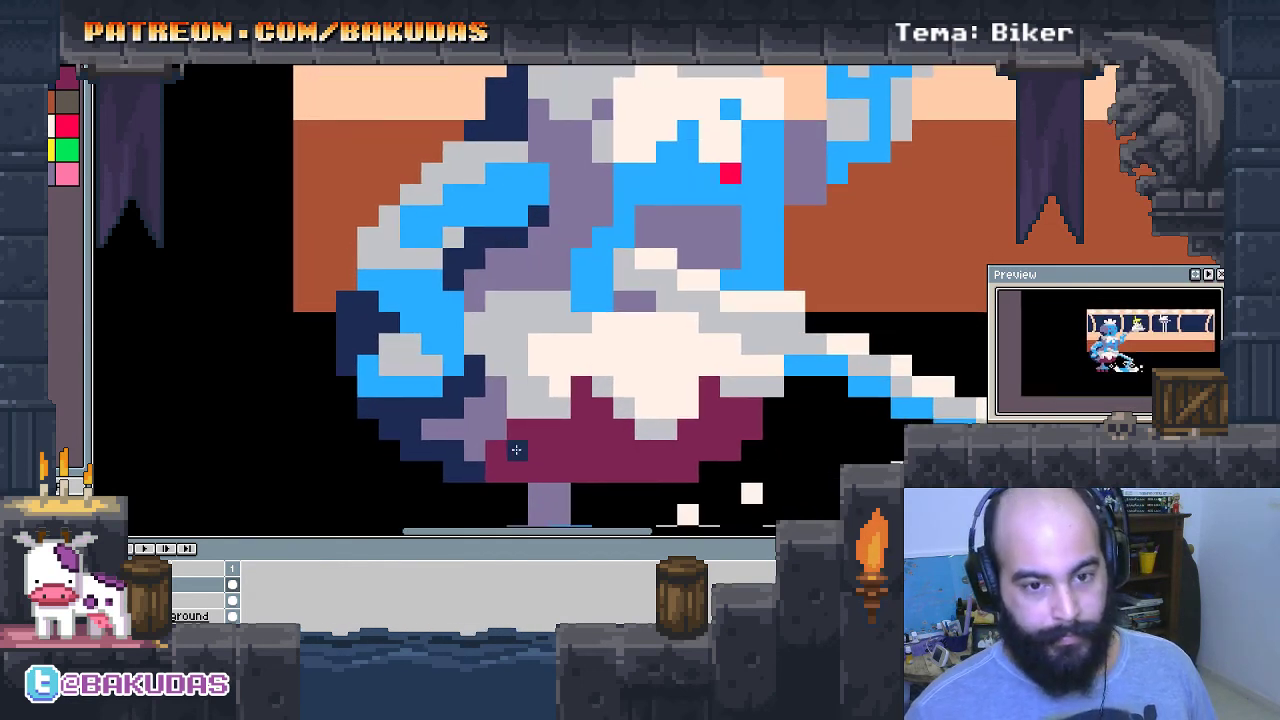
left_click(594, 421)
key("ctrl+z")
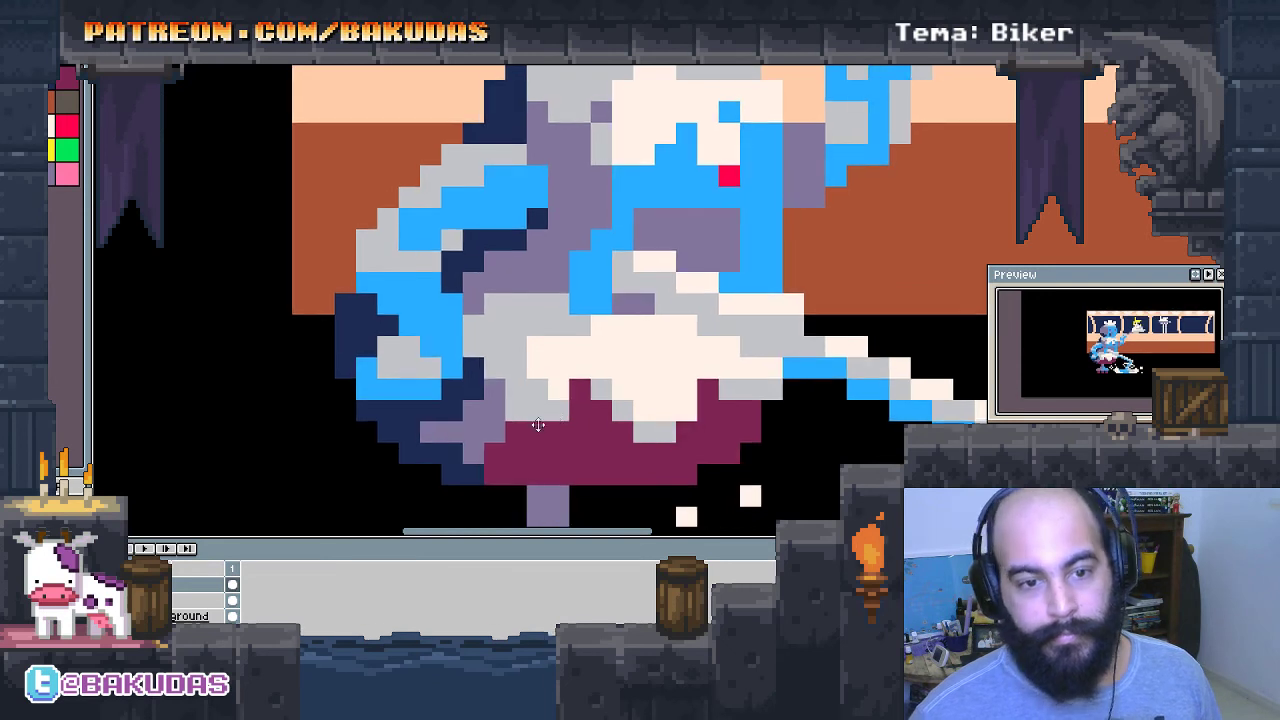
mouse_move(494, 425)
left_mouse_down()
mouse_move(494, 442)
mouse_move(494, 385)
mouse_move(470, 454)
left_mouse_up()
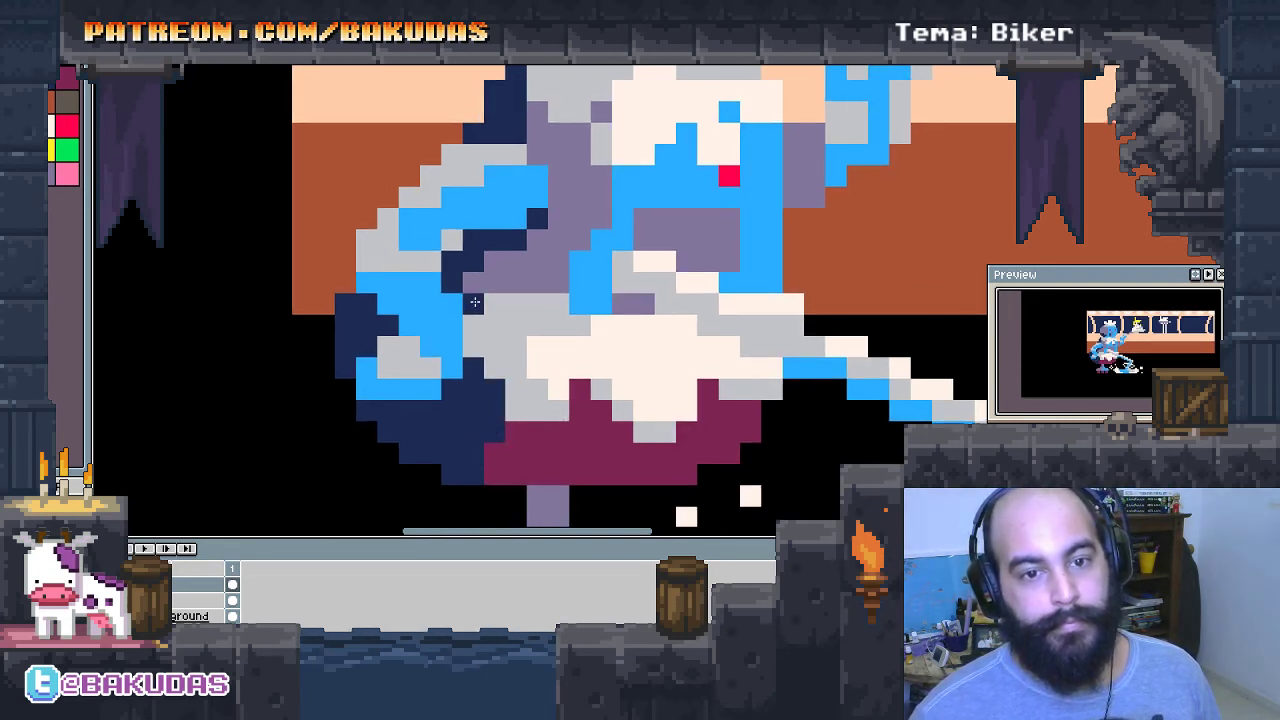
mouse_move(475, 301)
left_mouse_down()
mouse_move(425, 344)
mouse_move(444, 291)
left_mouse_up()
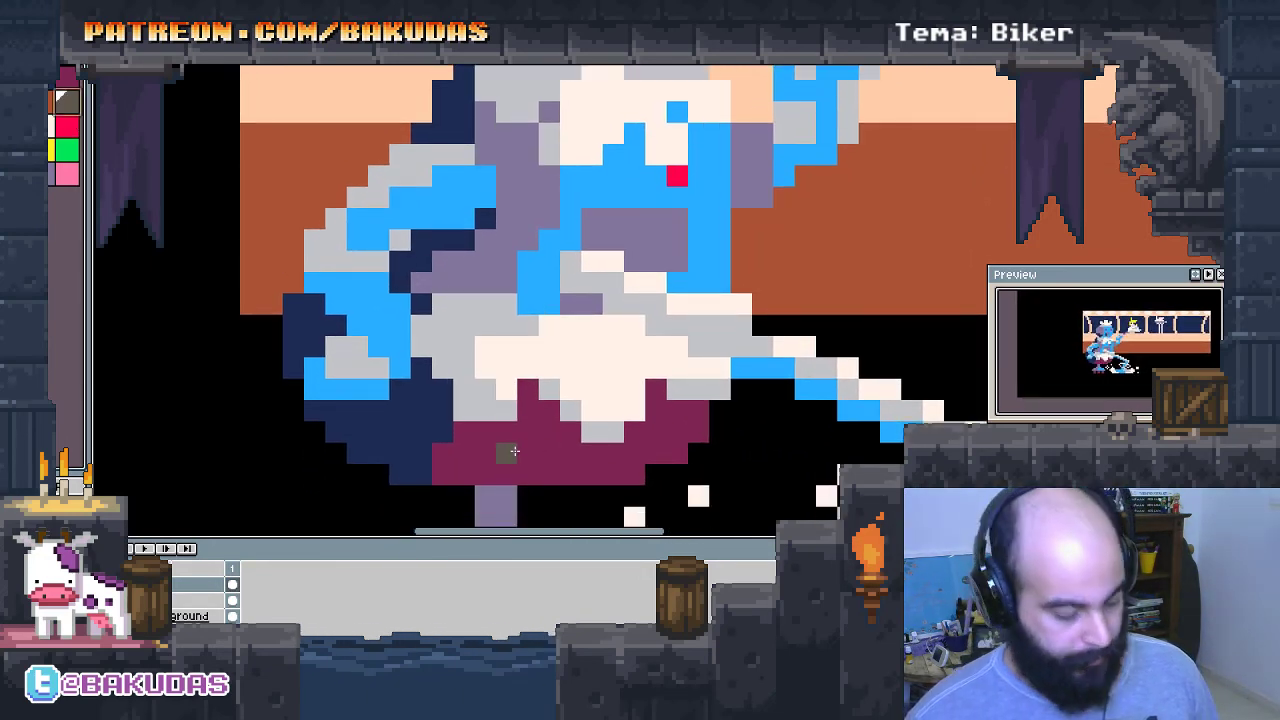
Fill the skirt greyish-brown and the lavender leg area dark navy, undoing the global fill.
left_click(612, 455)
scroll(612, 455, "down", 1)
scroll(560, 410, "down", 1)
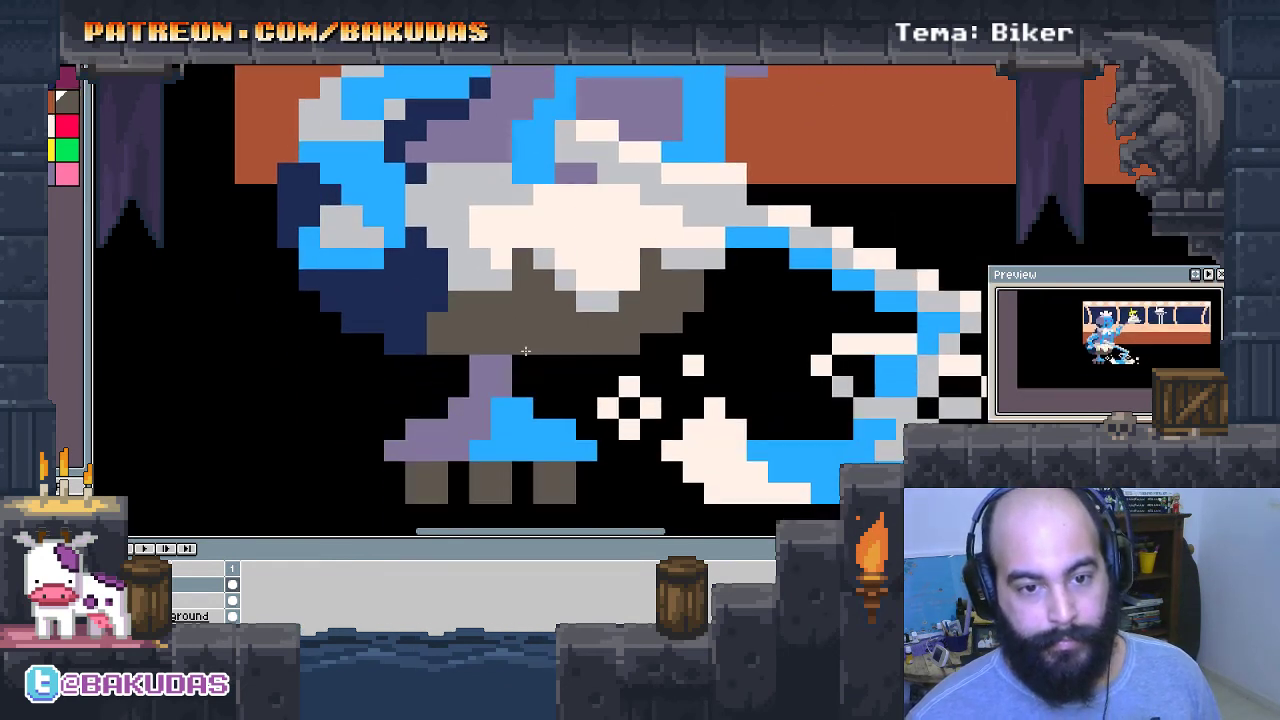
scroll(506, 382, "down", 1)
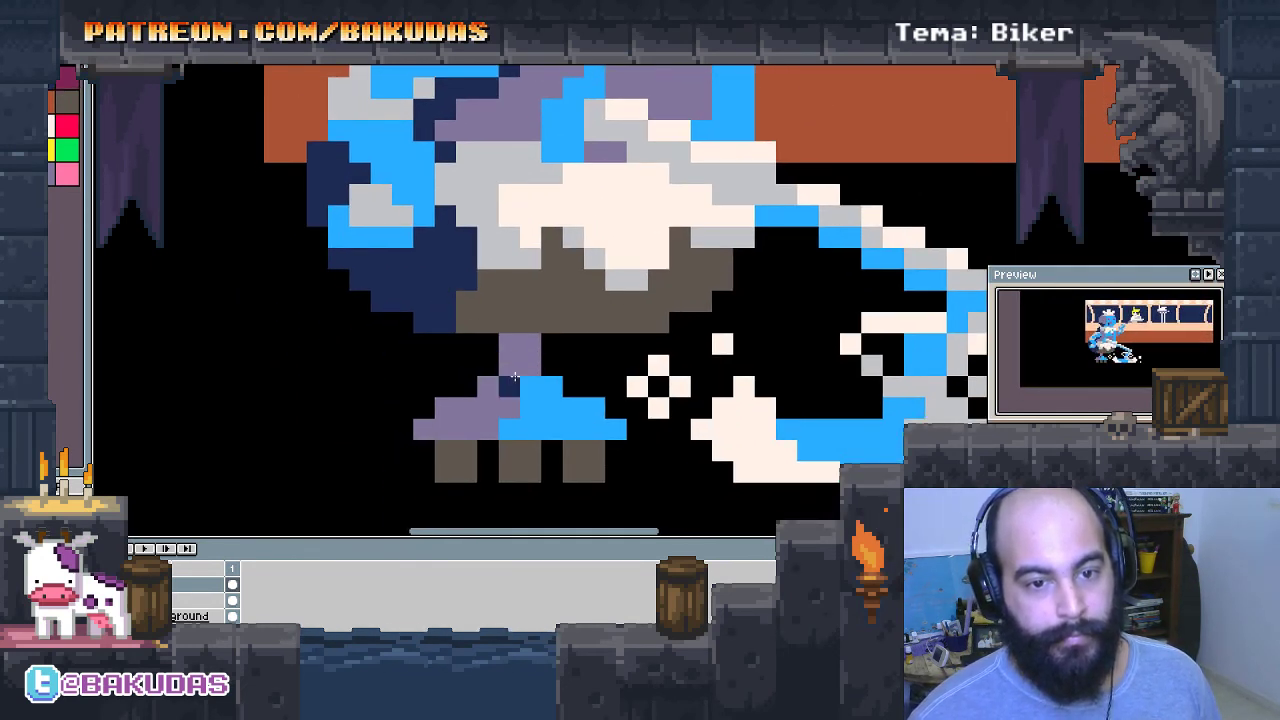
left_click(510, 385)
key("ctrl+z")
scroll(555, 372, "down", 2)
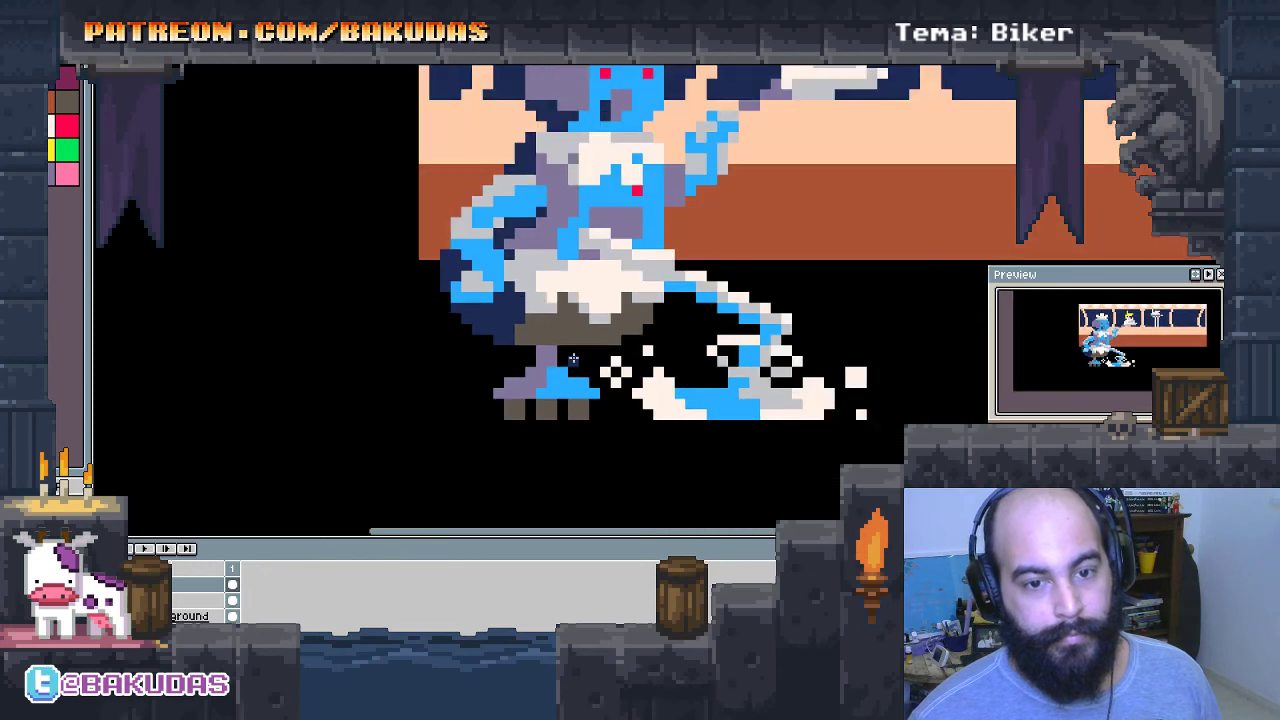
scroll(555, 372, "up", 1)
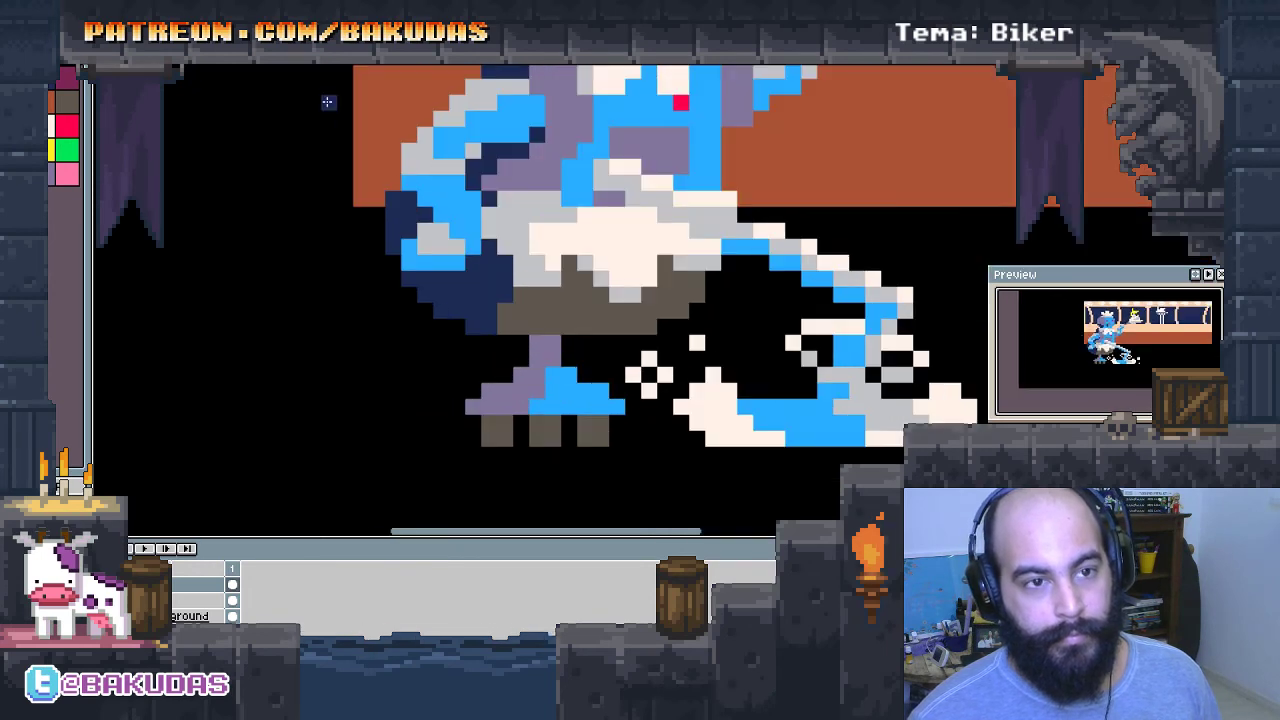
left_click(537, 358)
Repaint the robot's three feet and the gap between the legs maroon.
scroll(633, 361, "down", 1)
scroll(666, 316, "up", 1)
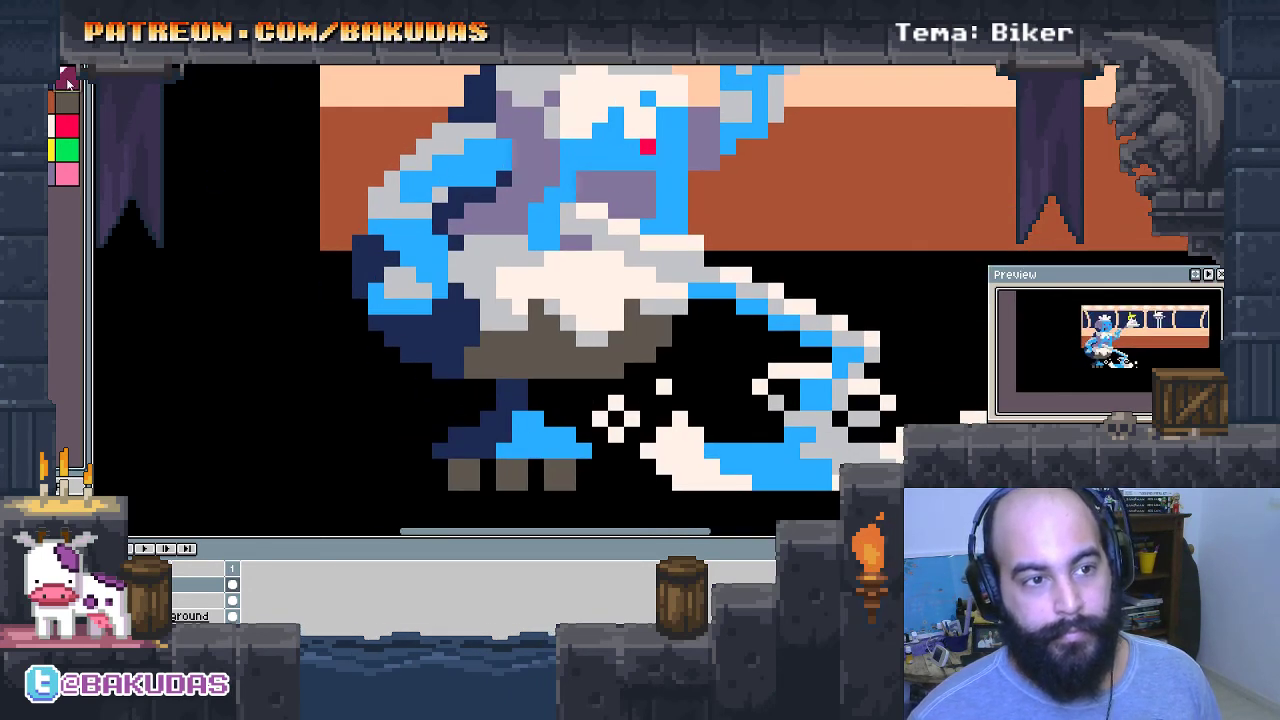
mouse_move(456, 466)
left_mouse_down()
mouse_move(472, 482)
mouse_move(568, 482)
left_mouse_up()
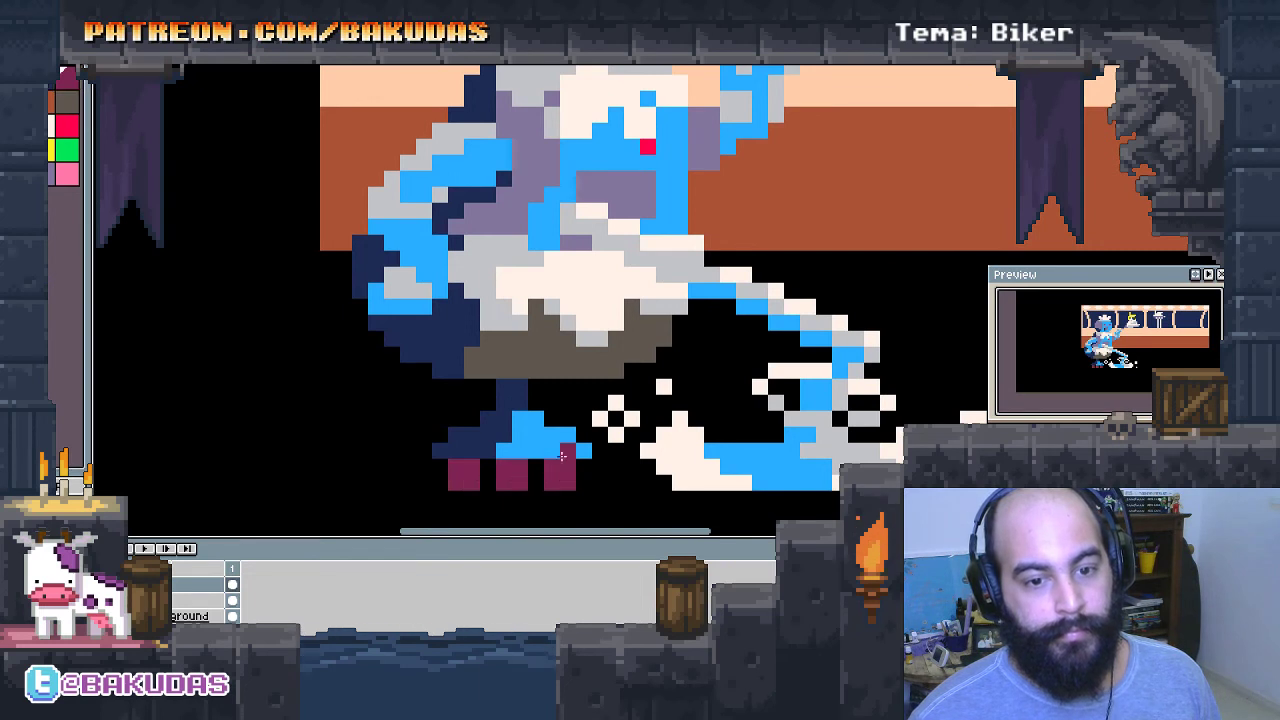
mouse_move(568, 351)
left_mouse_down()
mouse_move(544, 401)
mouse_move(581, 448)
left_mouse_up()
left_click(558, 404)
mouse_move(631, 315)
left_mouse_down()
mouse_move(633, 298)
mouse_move(600, 300)
left_mouse_up()
Paint a brown mouth under the robot's red eyes and a dark brown shoulder pixel.
left_click(580, 347)
left_click_drag(577, 347, 563, 422)
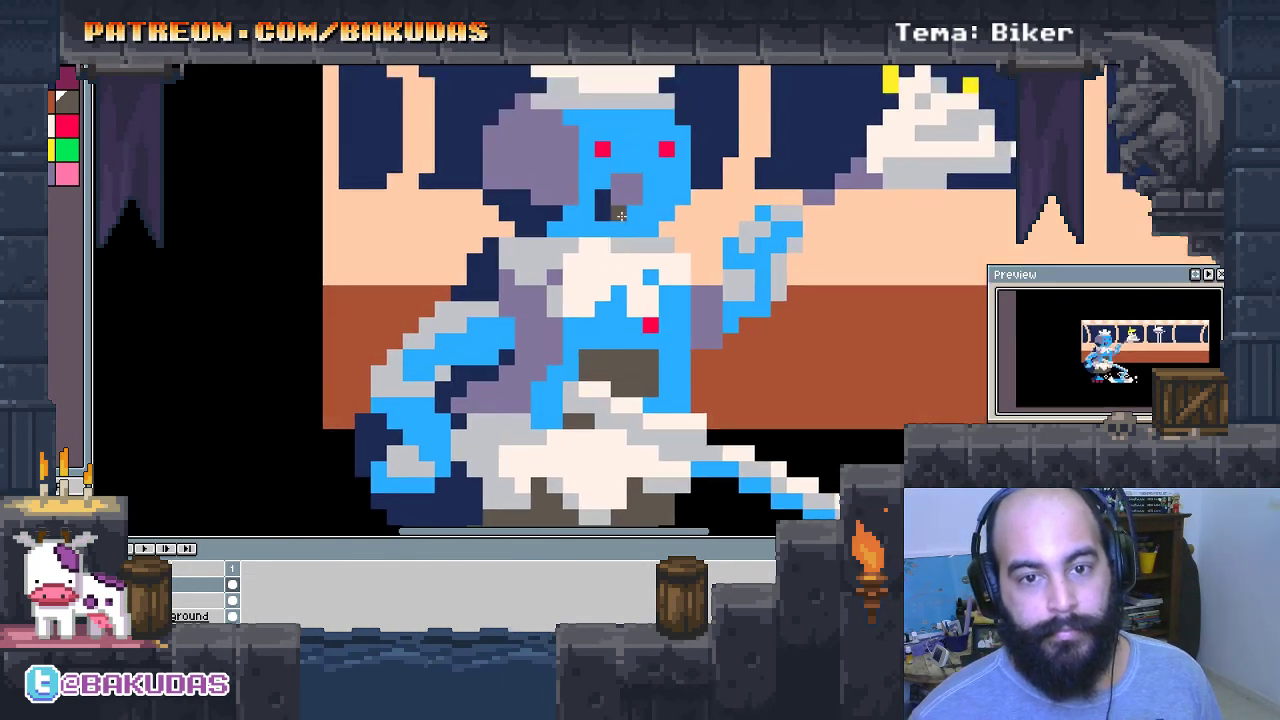
left_click_drag(640, 180, 620, 212)
left_click_drag(651, 421, 680, 411)
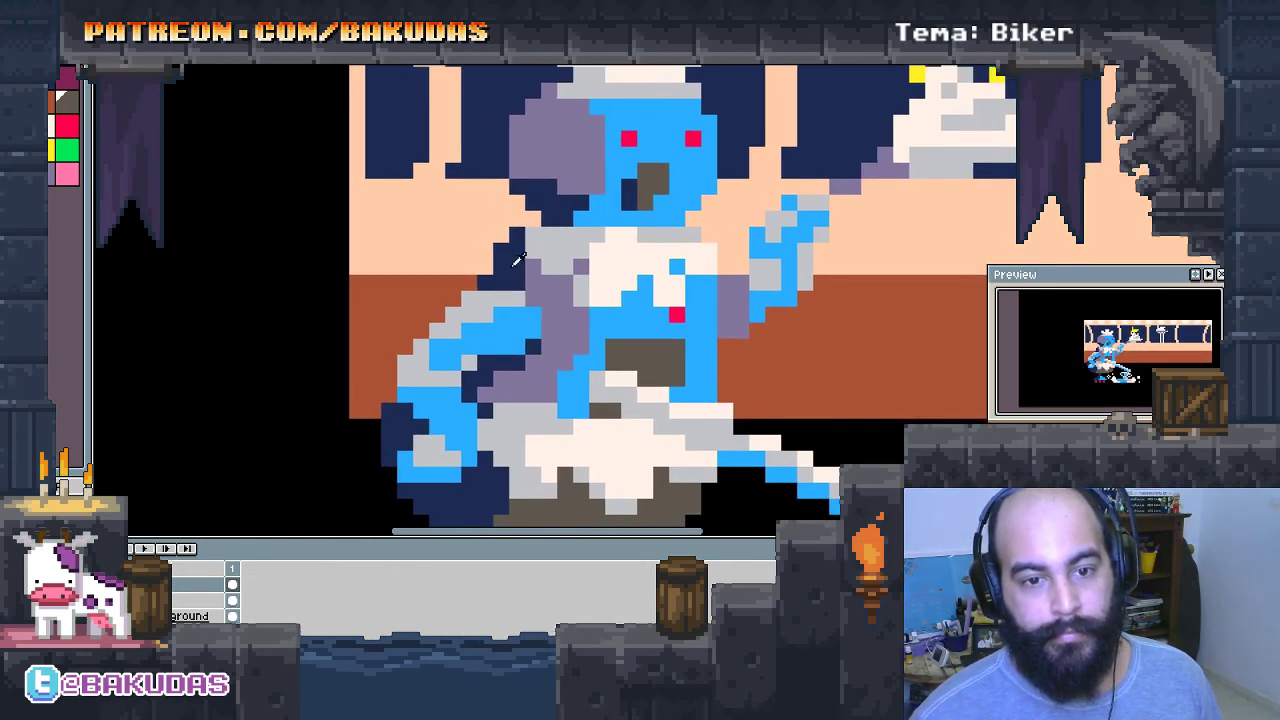
left_click(630, 379, "alt")
left_click(531, 282)
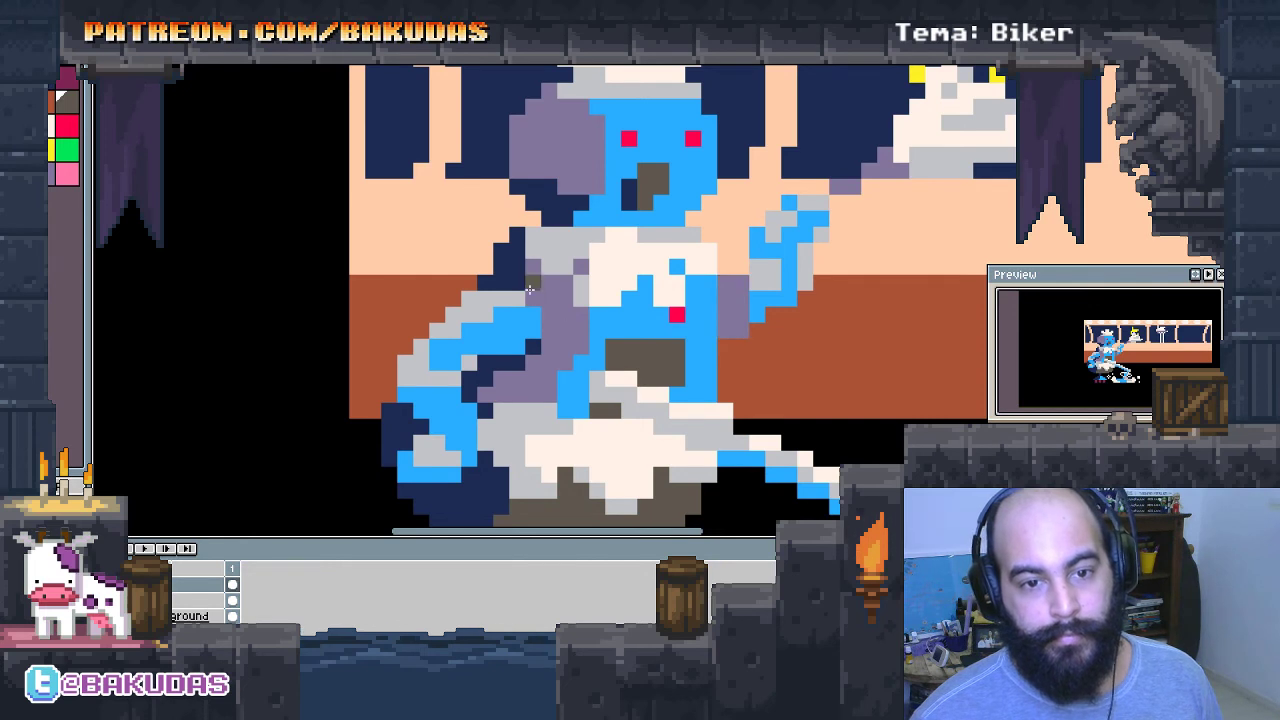
key("ctrl+z")
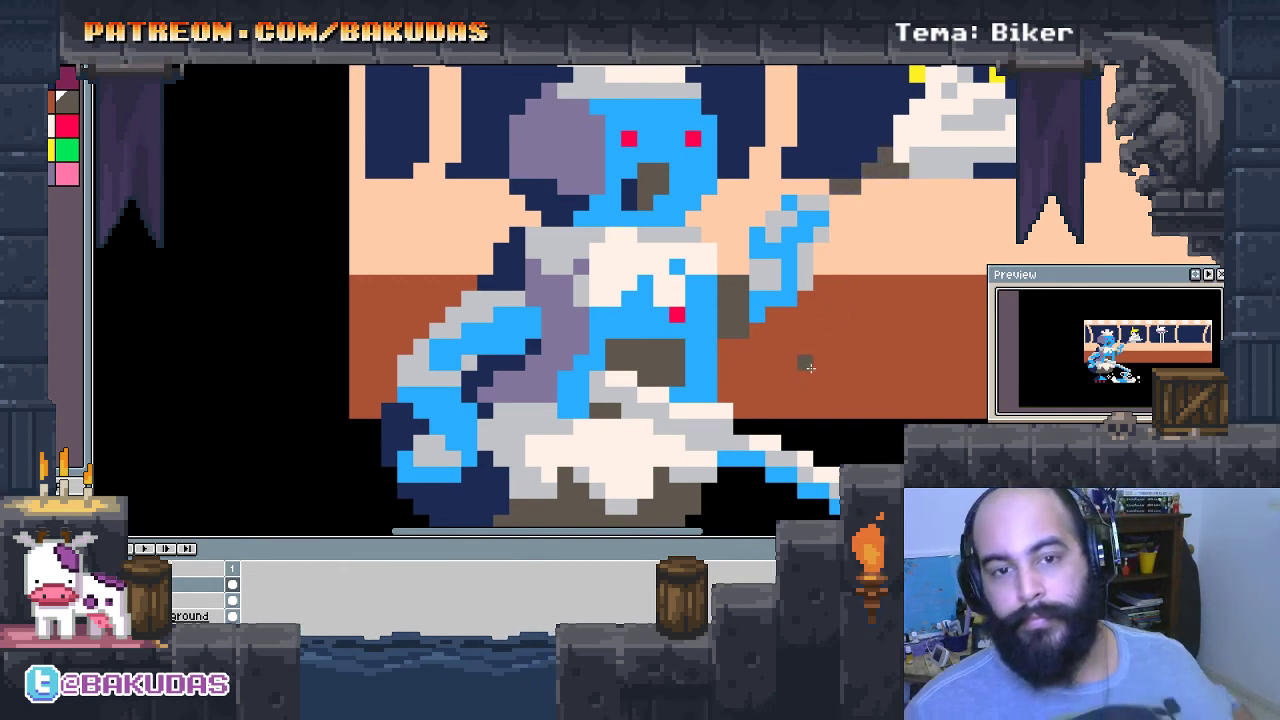
Fill the grey-purple head and torso dark brownish-grey and touch up the shoulder pixels.
left_click(535, 108)
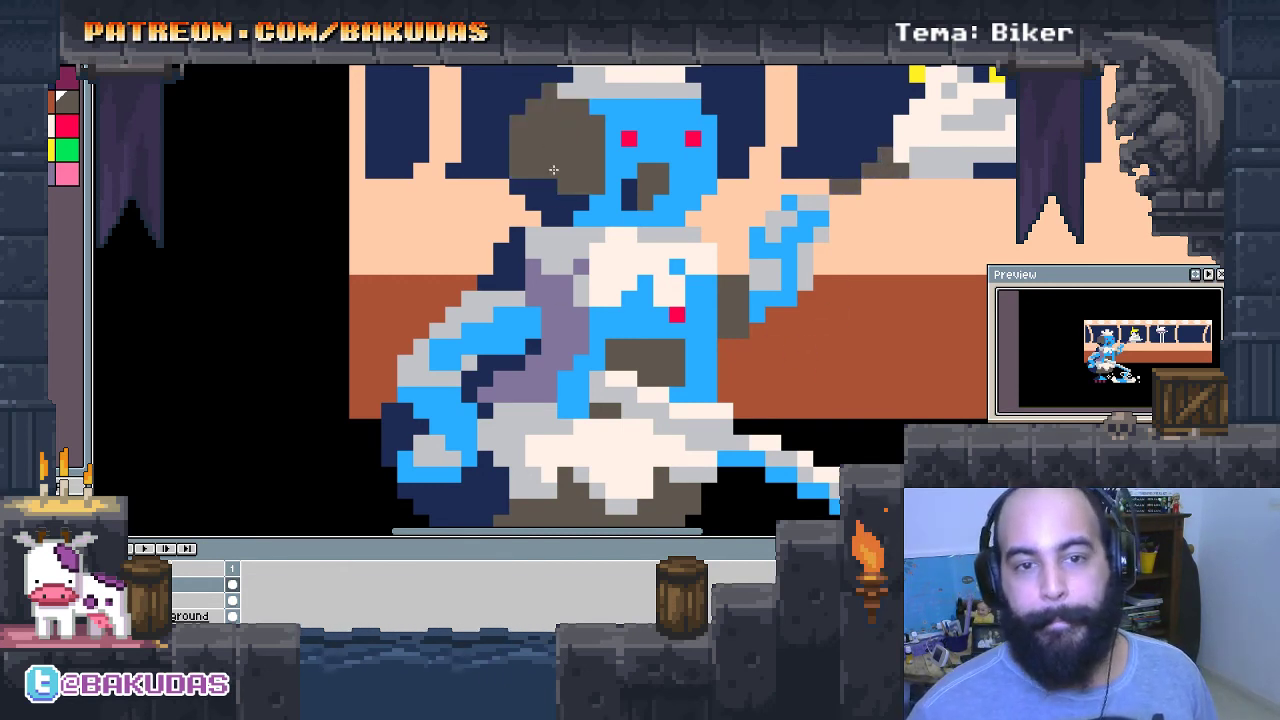
left_click(552, 312)
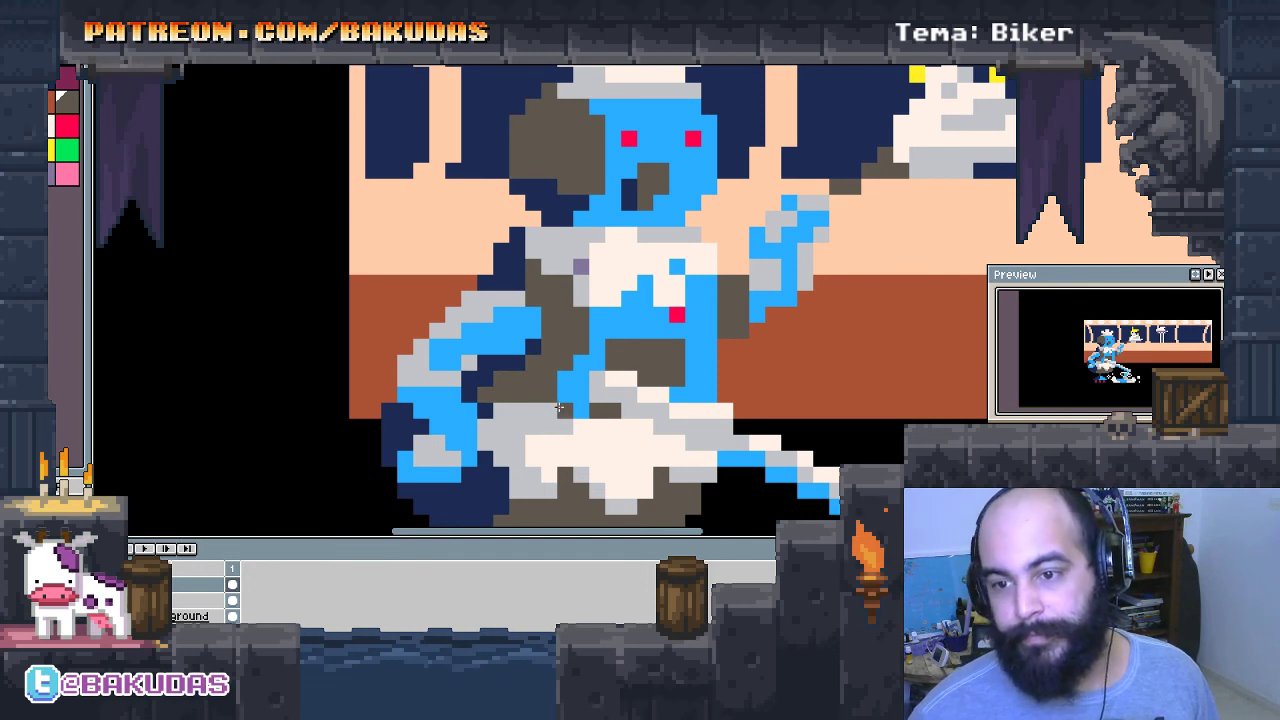
scroll(393, 354, "up", 1)
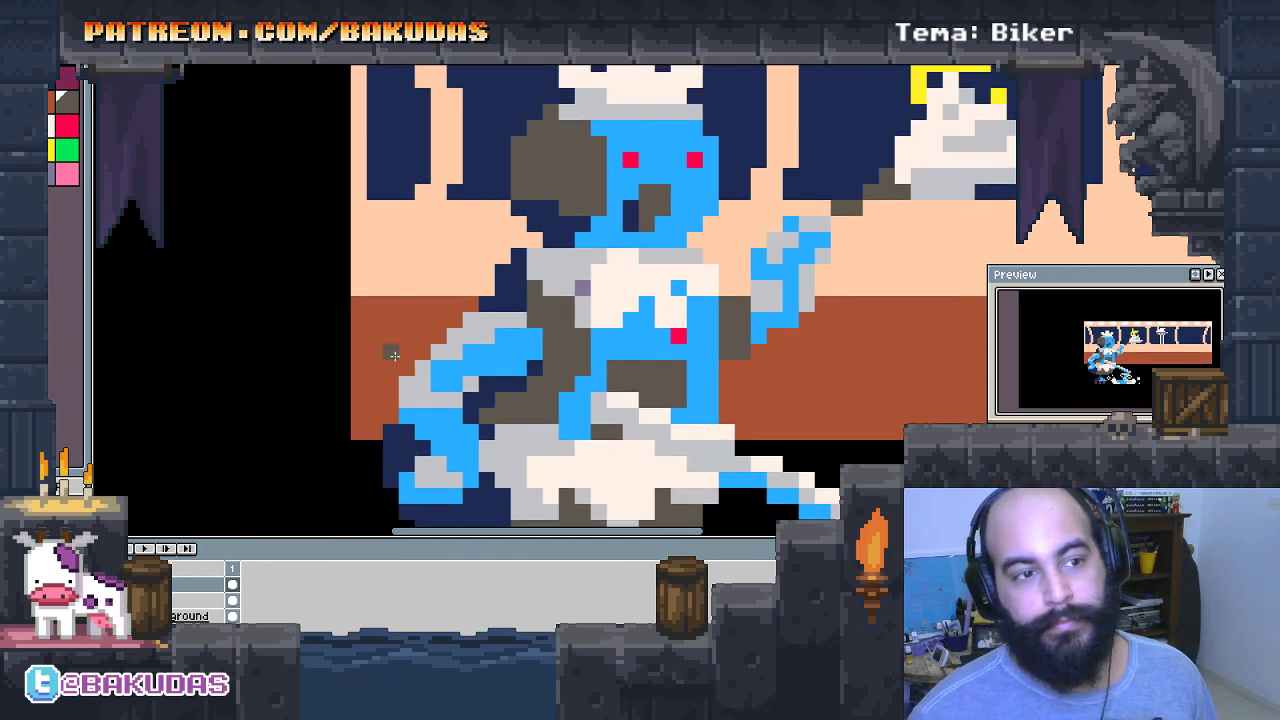
left_click(583, 302)
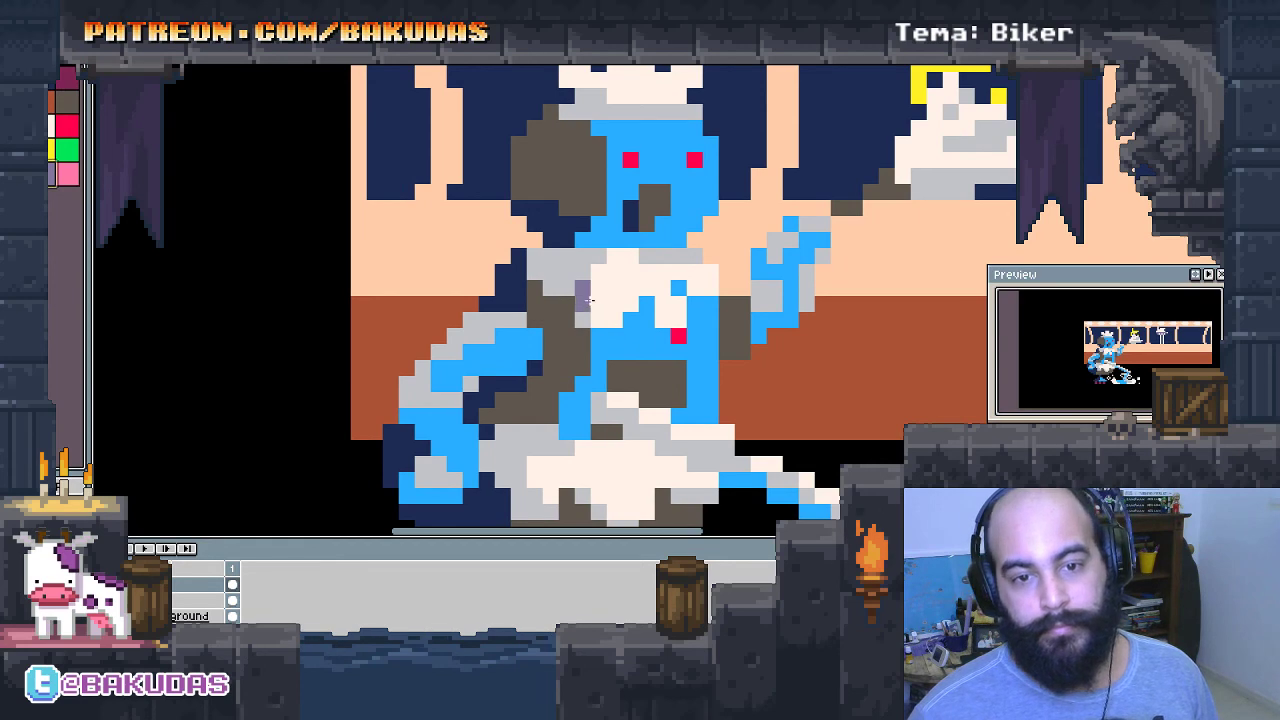
left_click(582, 327, "alt")
left_click(584, 293)
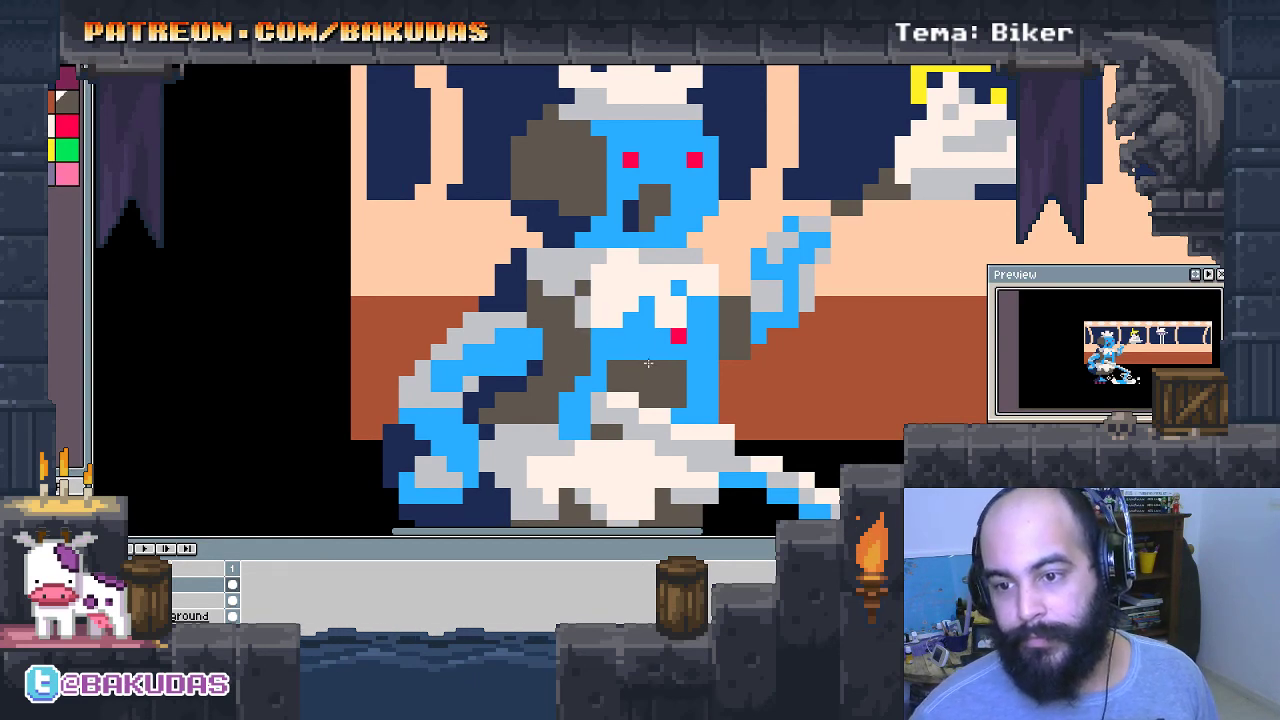
scroll(648, 363, "down", 2)
scroll(461, 344, "down", 1)
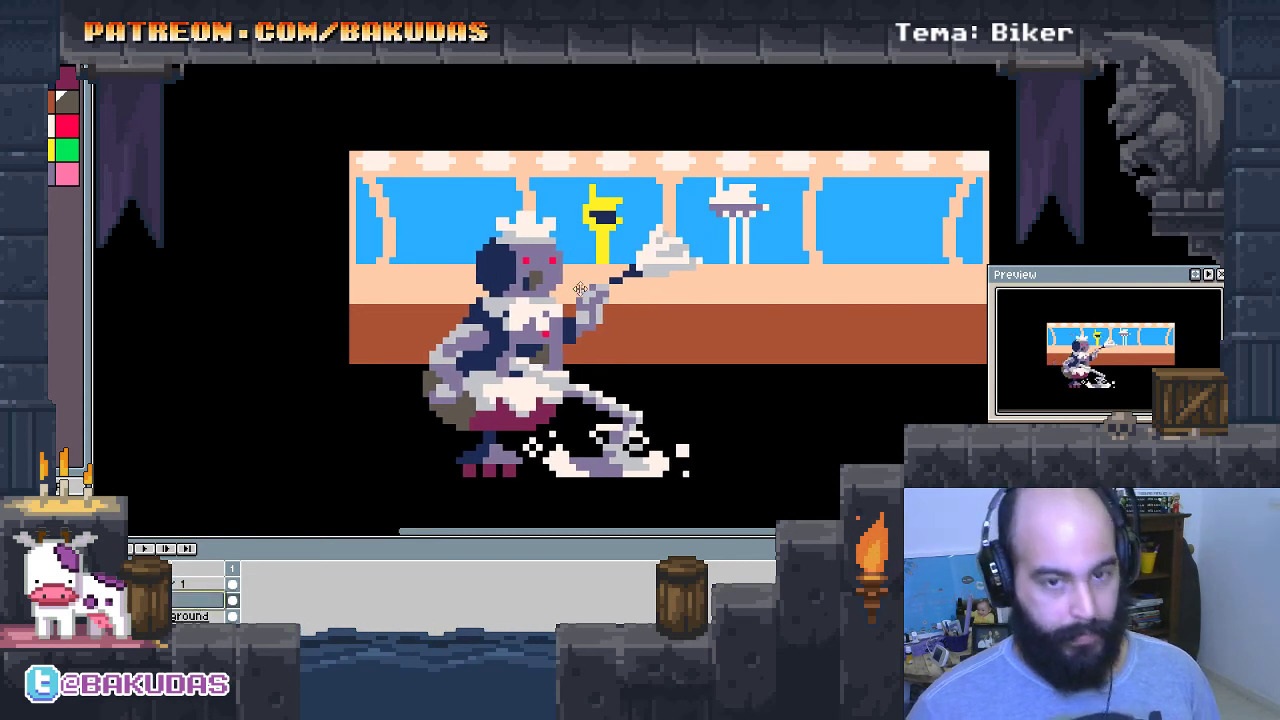
Move the selected yellow figure into the leftmost window pane, undoing the grey hole fill.
mouse_move(577, 186)
left_mouse_down()
mouse_move(633, 262)
mouse_move(424, 232)
left_mouse_up()
key("ctrl+d")
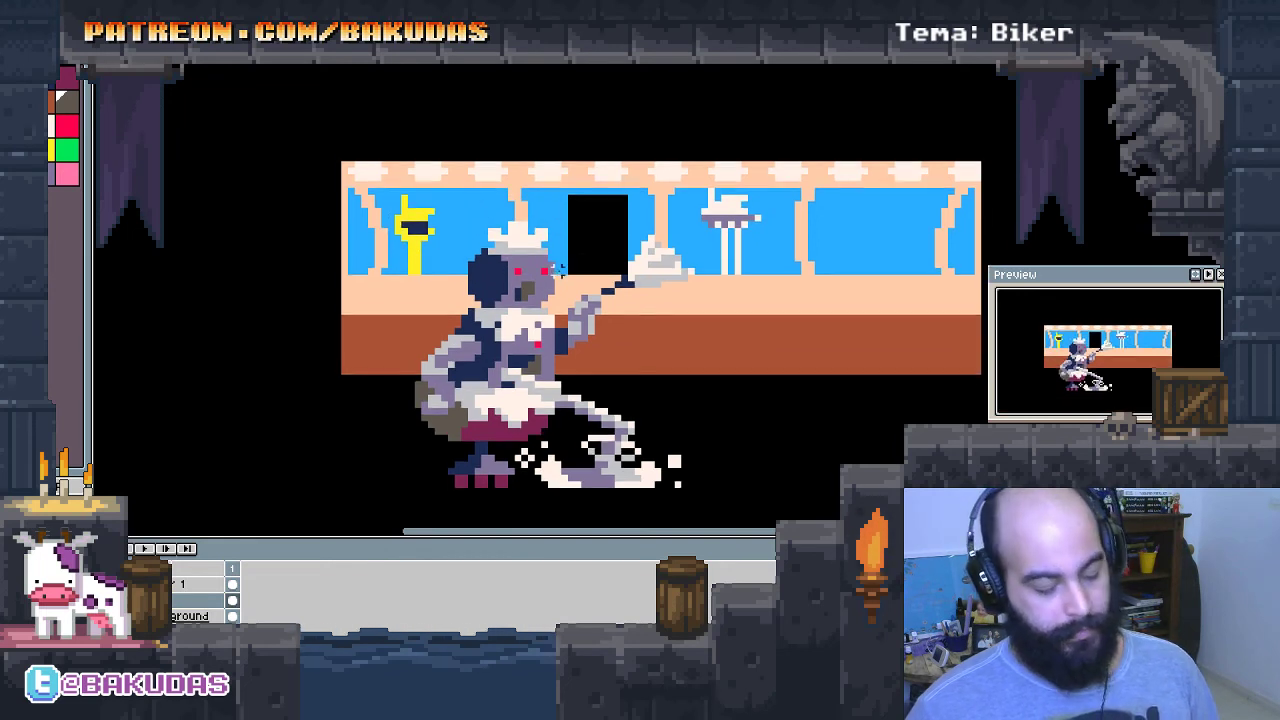
left_click(585, 250)
key("ctrl+z")
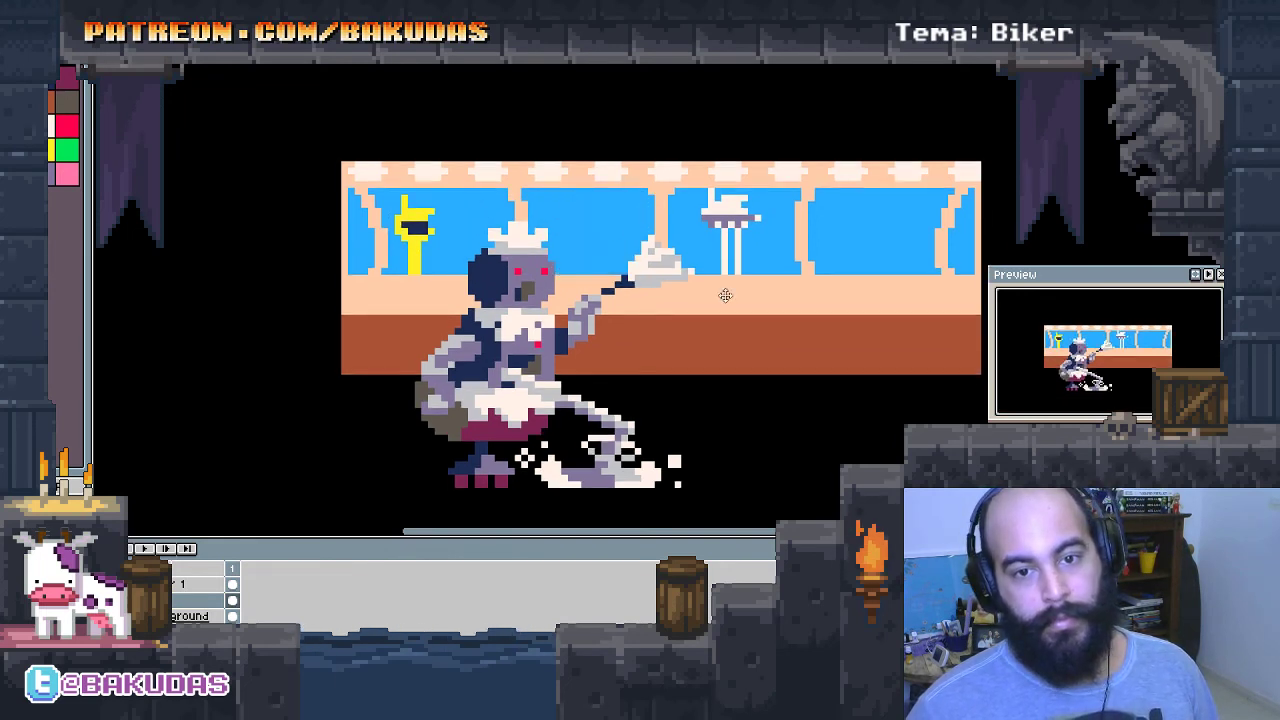
scroll(715, 310, "right", 2)
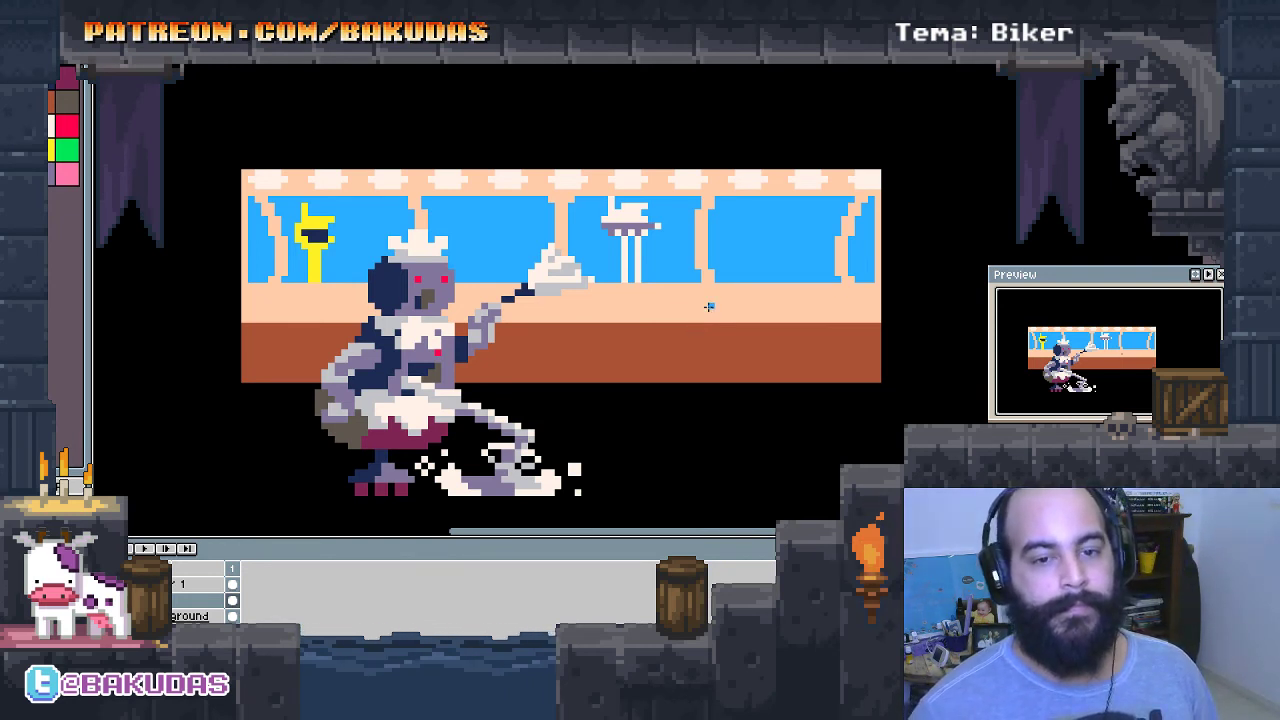
Draw a pink shape with yellow pixels in the right window pane.
scroll(759, 311, "up", 2)
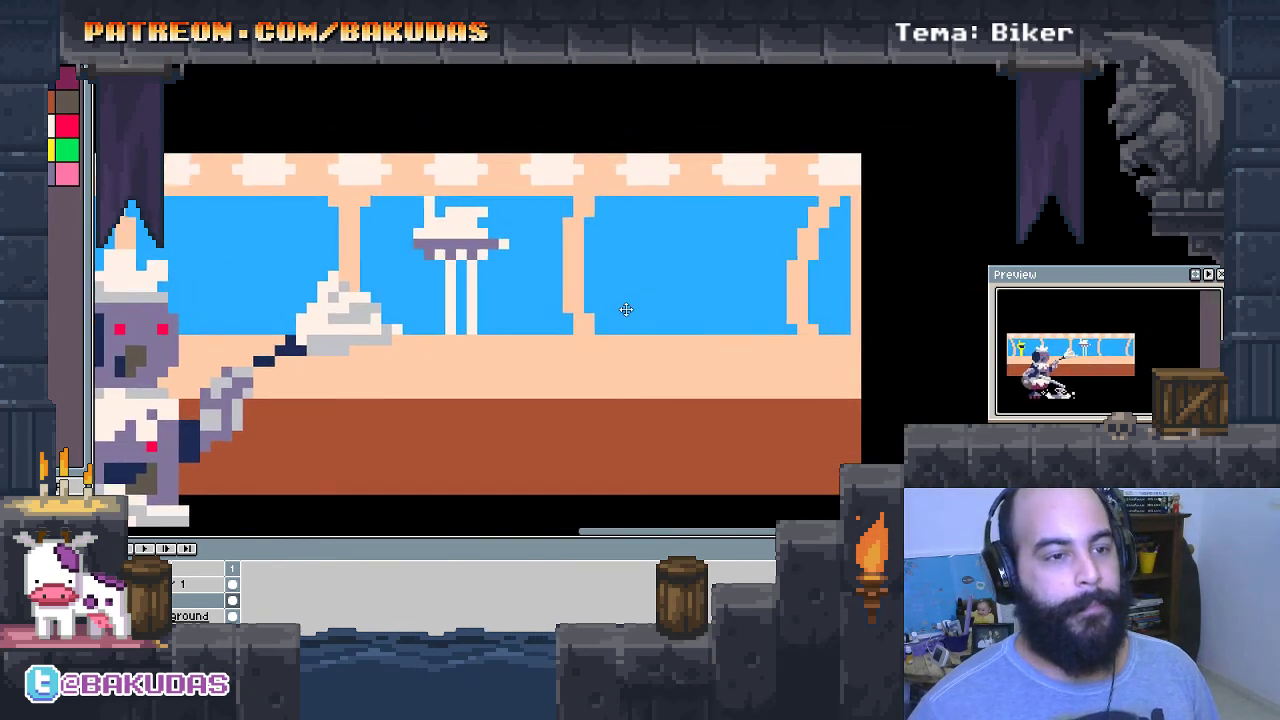
scroll(564, 343, "up", 1)
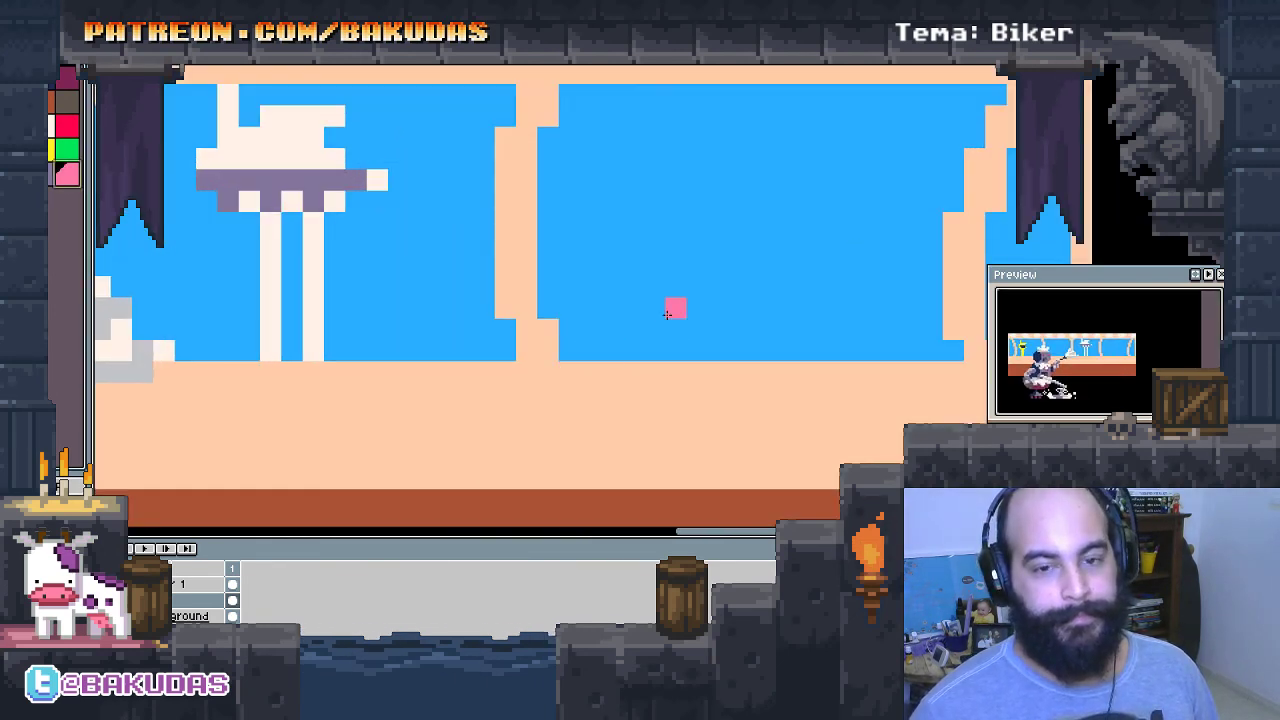
mouse_move(797, 263)
left_mouse_down()
mouse_move(712, 265)
mouse_move(786, 245)
left_mouse_up()
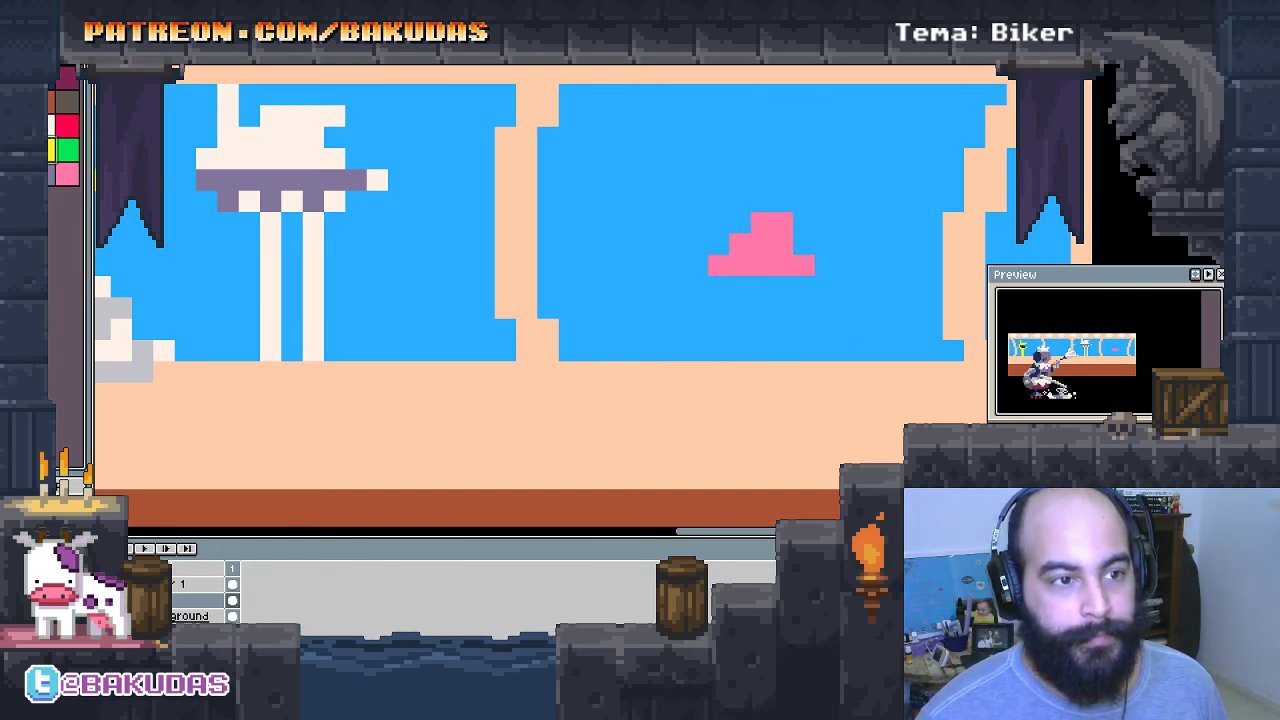
left_click(740, 244)
left_click_drag(696, 310, 856, 335)
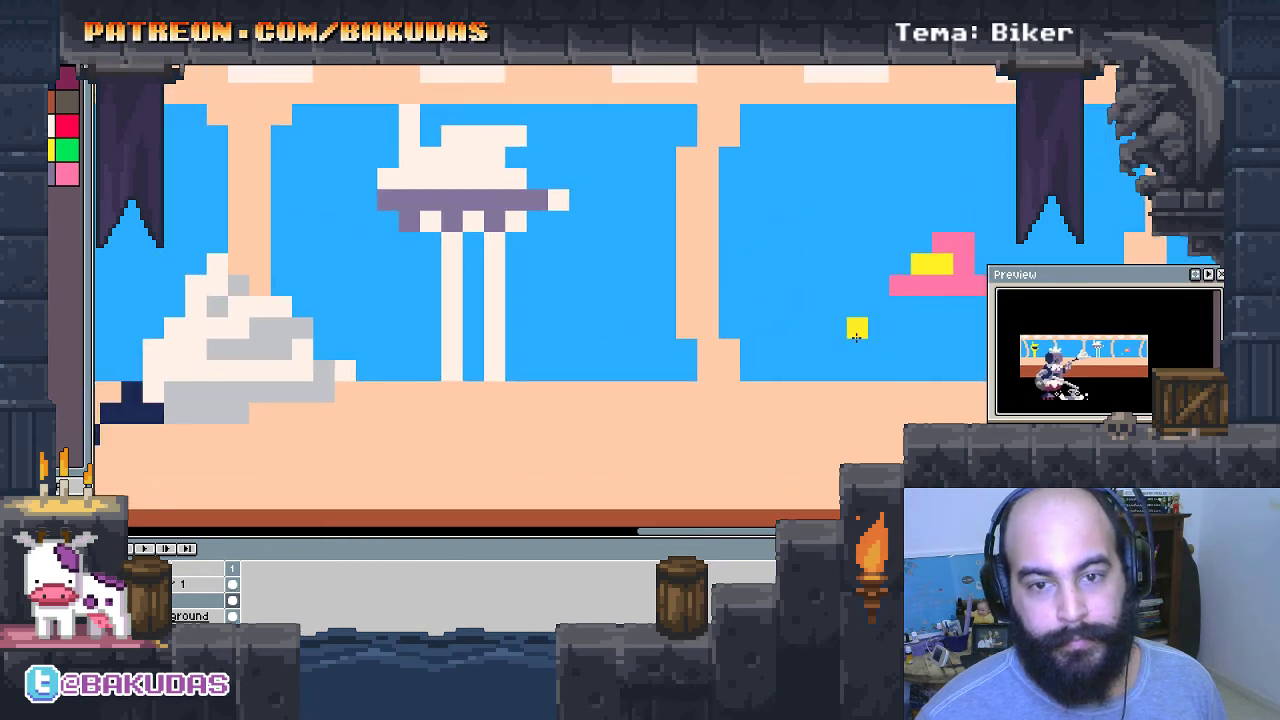
scroll(856, 335, "down", 3)
scroll(600, 292, "up", 4)
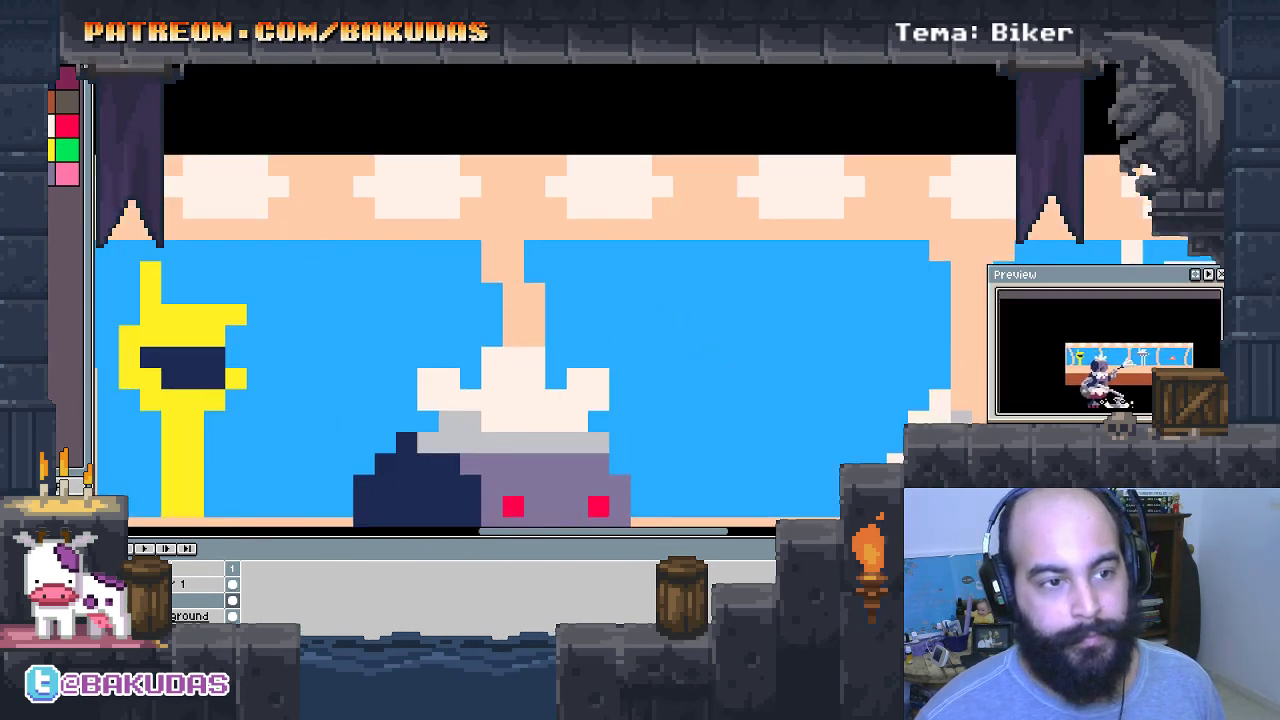
Draw a dark green shape with a bright green highlight in the sky.
left_click(67, 149)
left_click(686, 293)
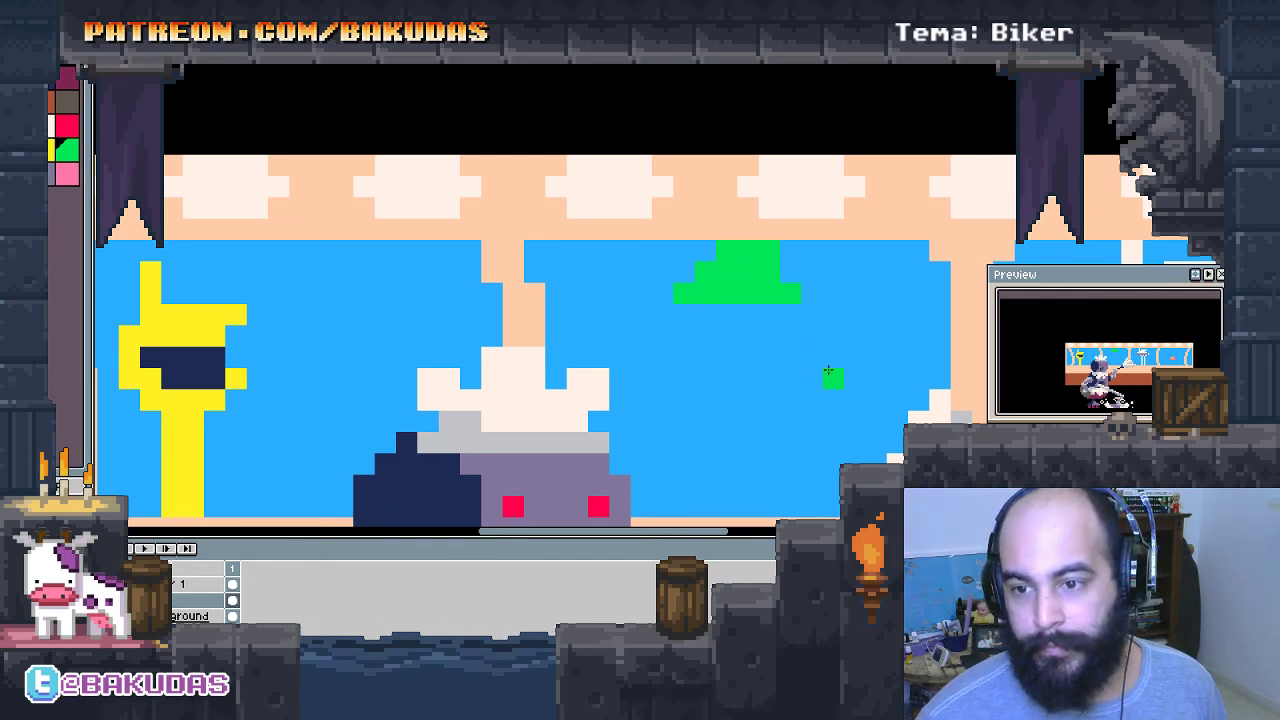
left_click(713, 278)
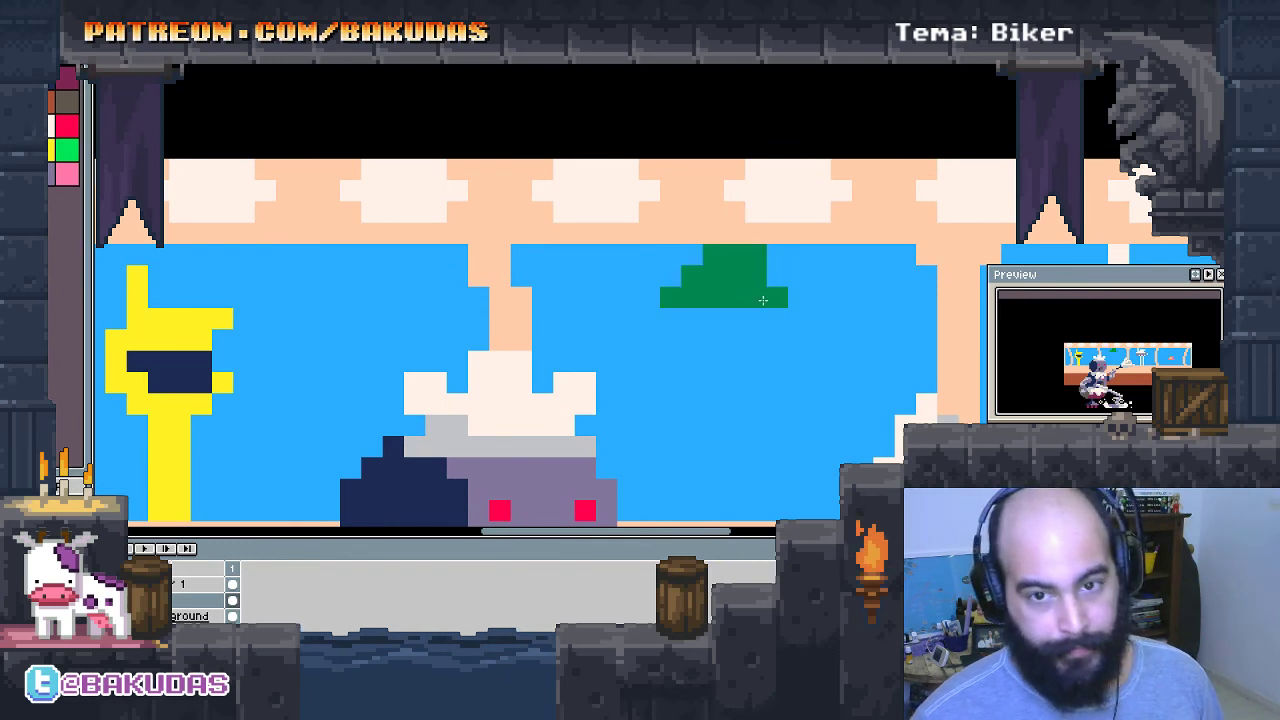
left_click(75, 150)
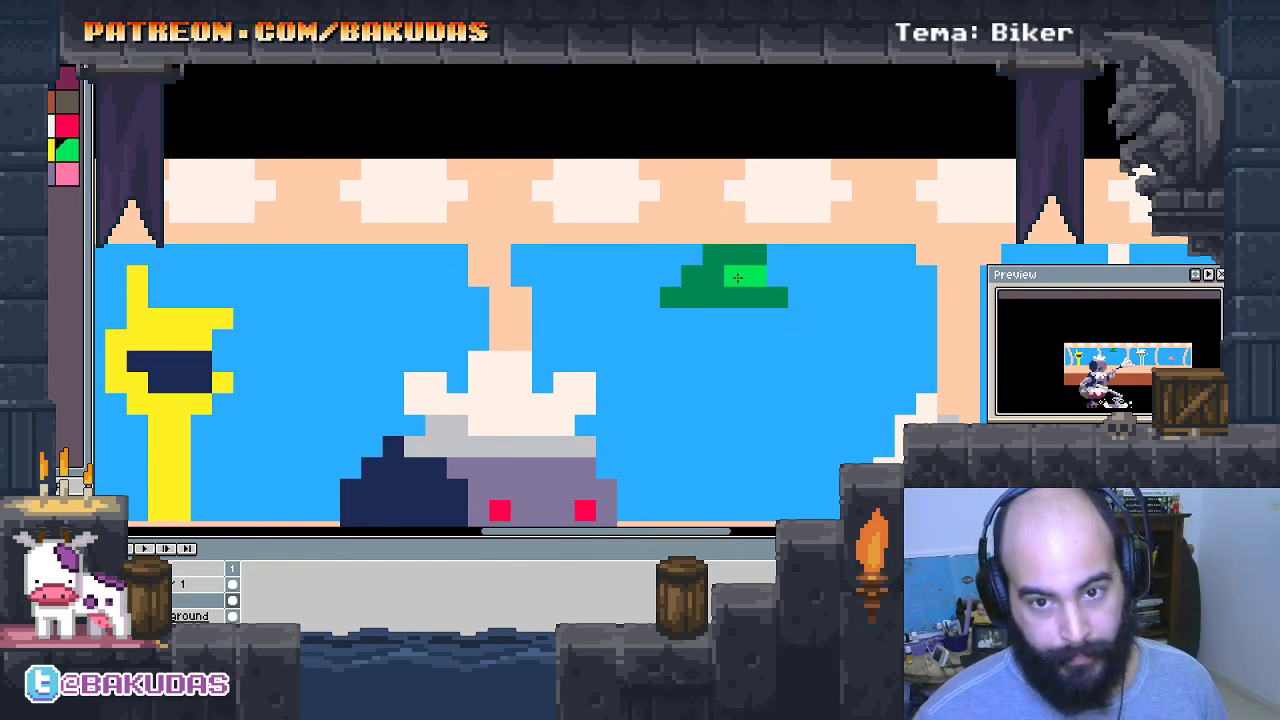
left_click_drag(737, 277, 720, 276)
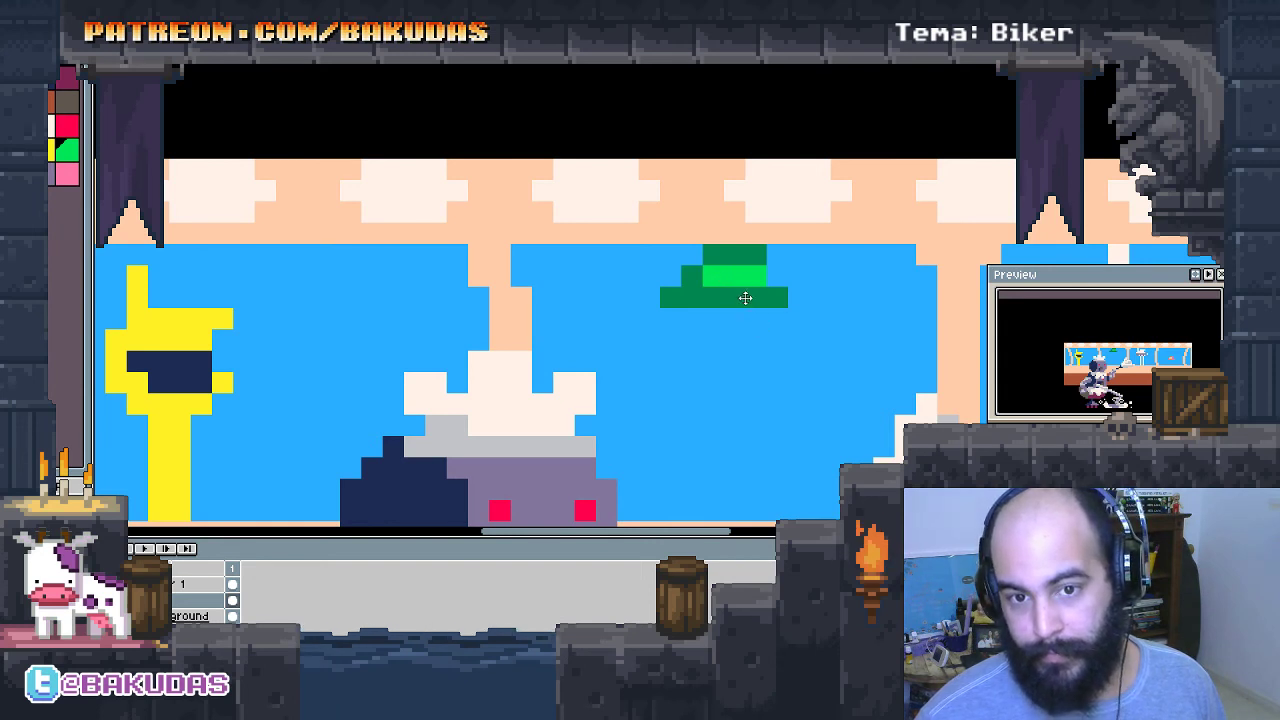
right_click(735, 277)
left_click(735, 276)
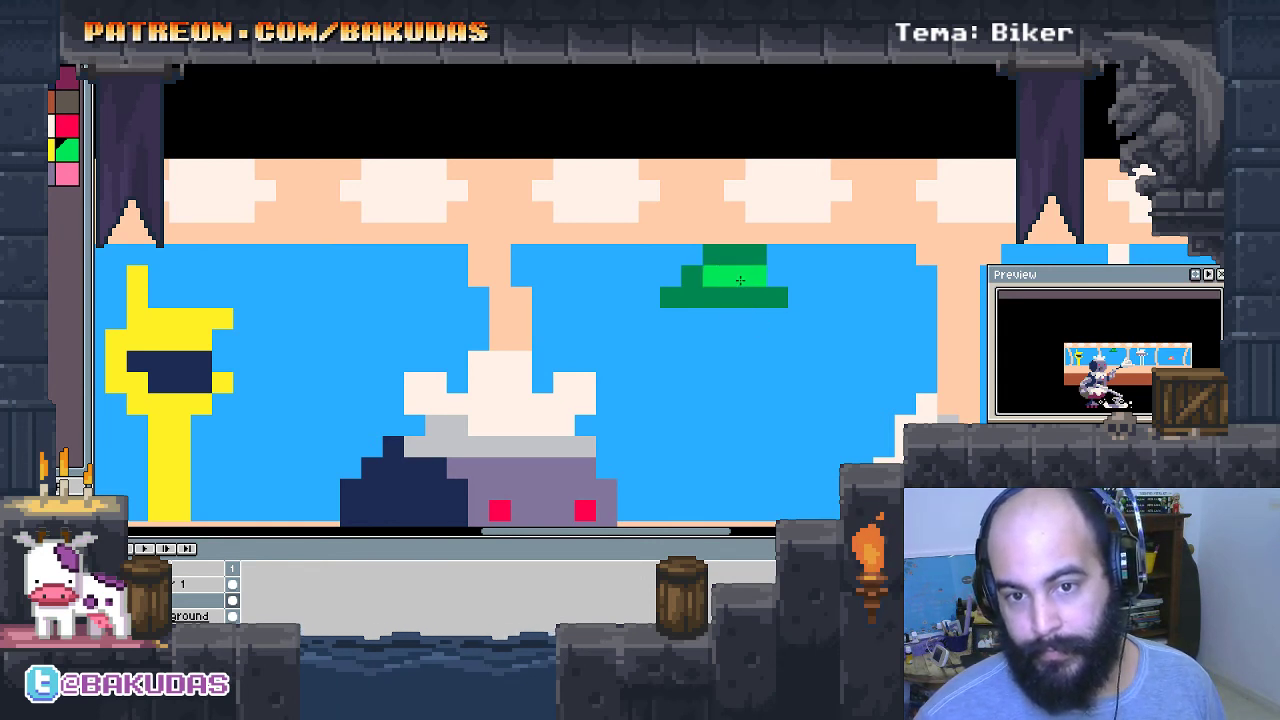
right_click(724, 286)
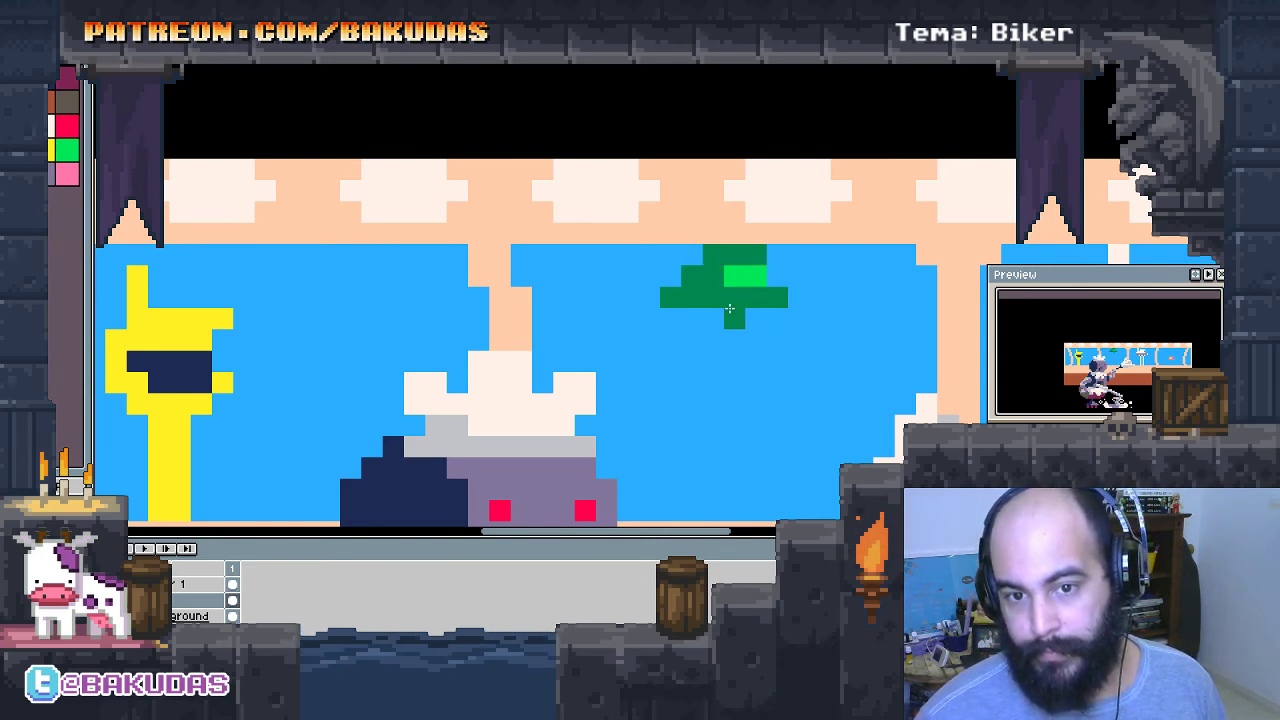
left_click_drag(743, 320, 581, 310)
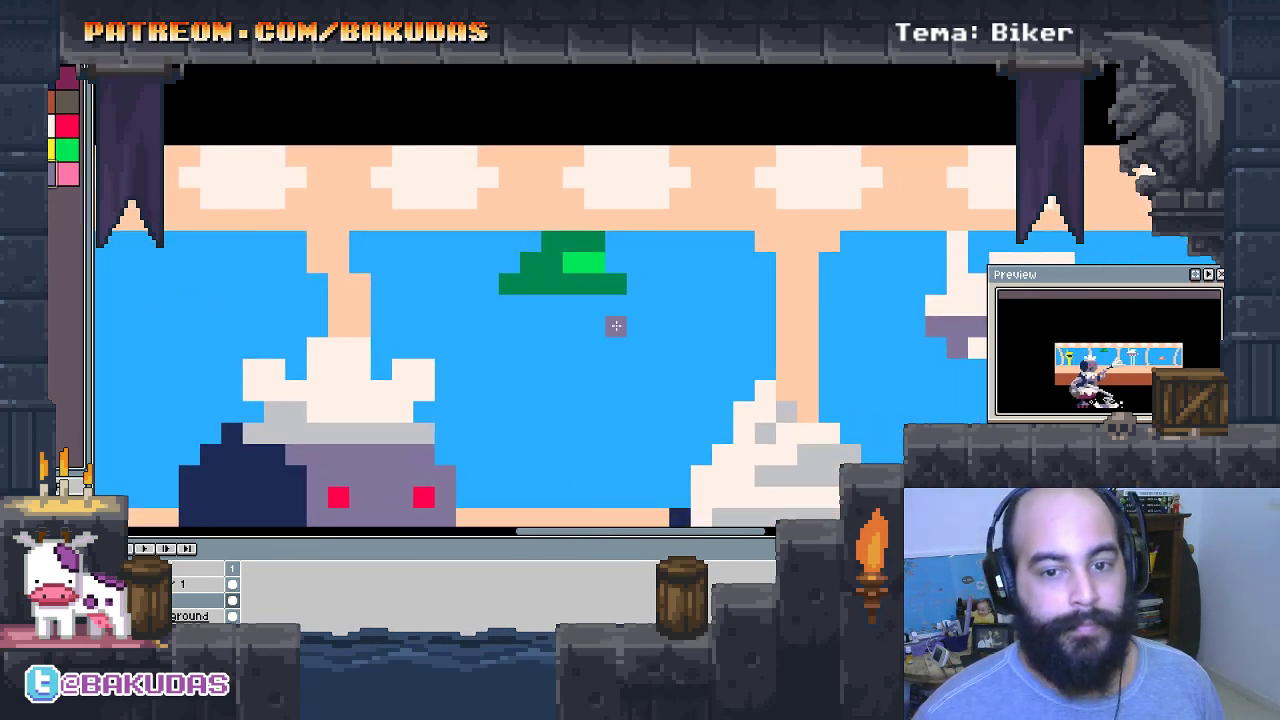
scroll(563, 395, "down", 1)
scroll(563, 383, "down", 1)
scroll(563, 383, "up", 1)
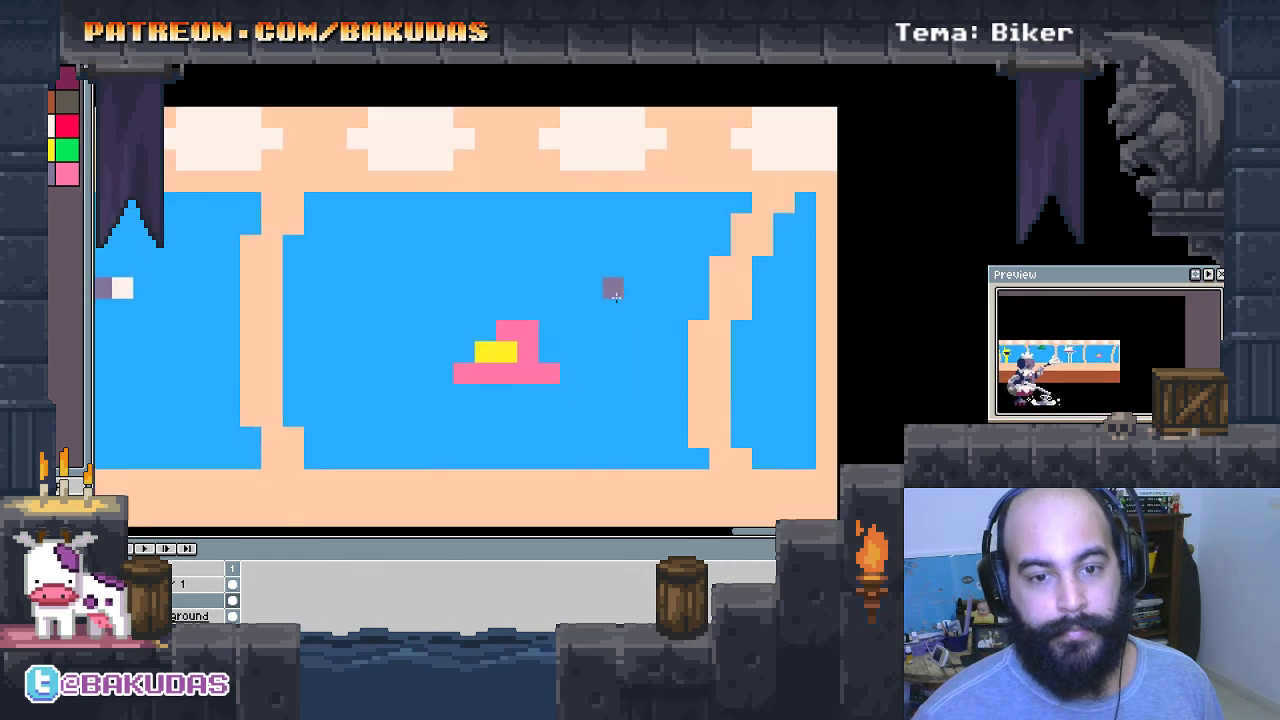
Paint a grey-purple shape near the top window edge.
left_click_drag(608, 245, 714, 249)
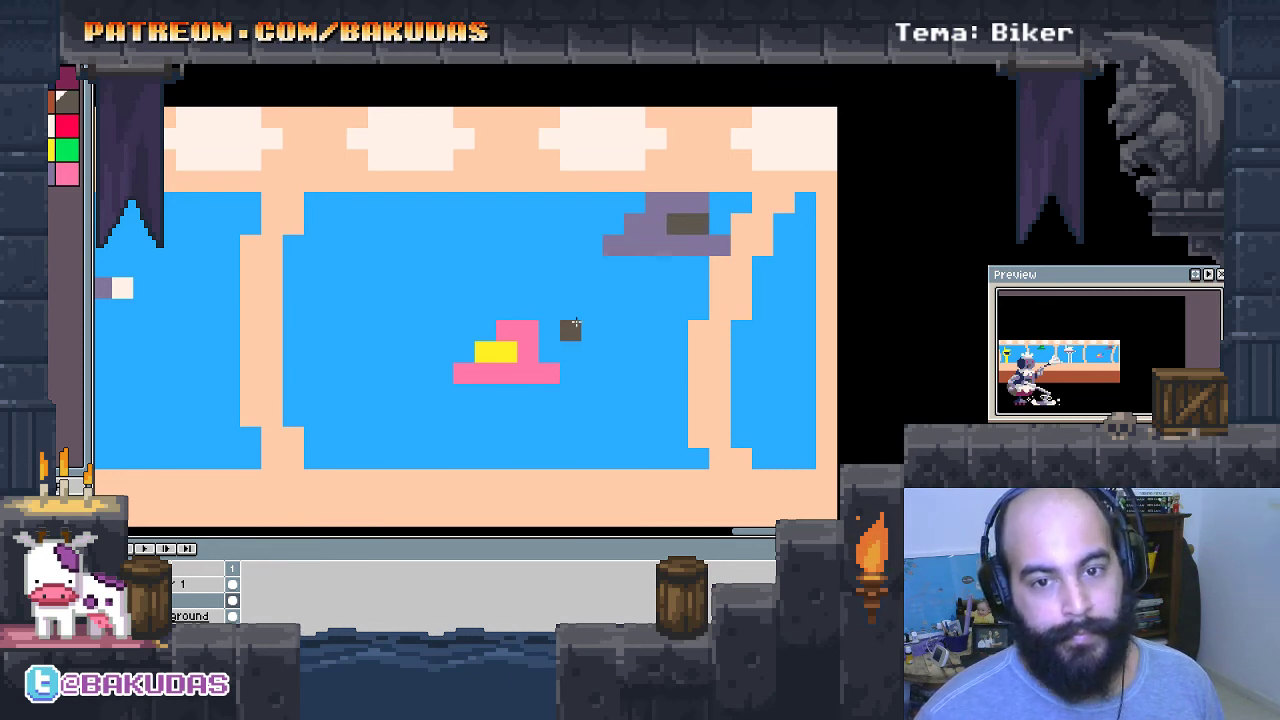
scroll(560, 330, "left", 2)
scroll(560, 330, "down", 1)
scroll(560, 330, "down", 1)
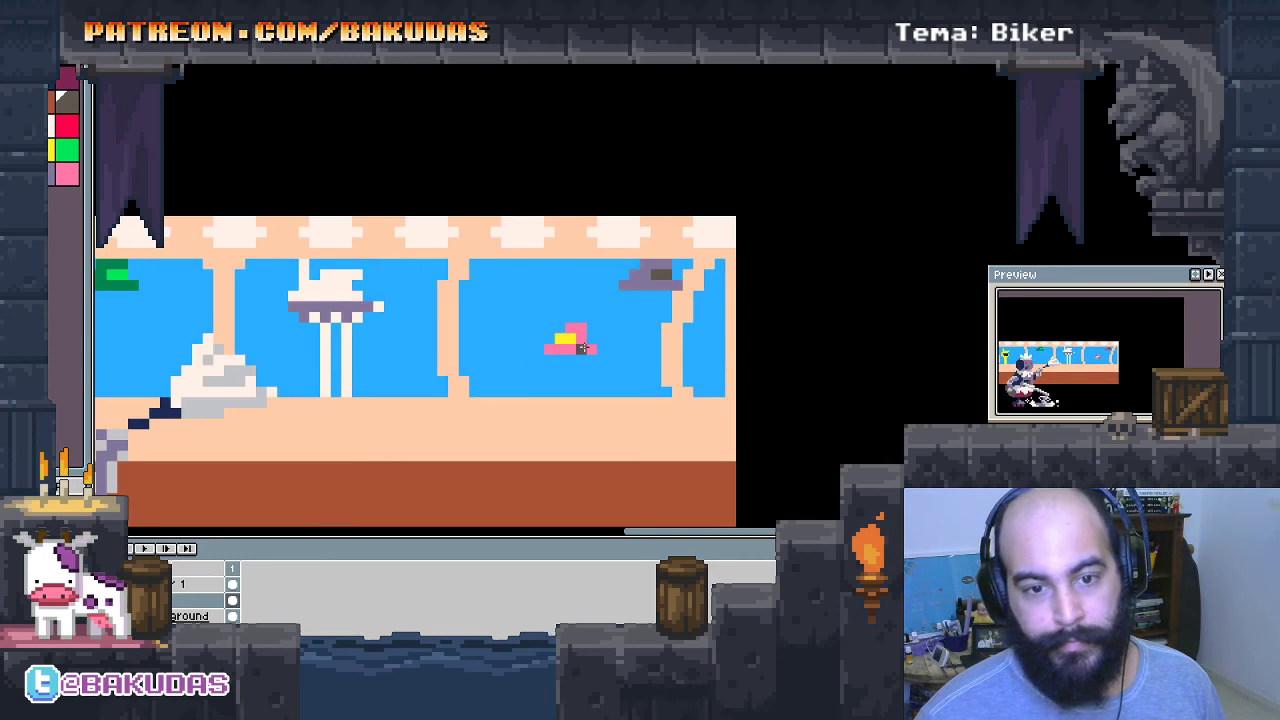
scroll(563, 338, "up", 3)
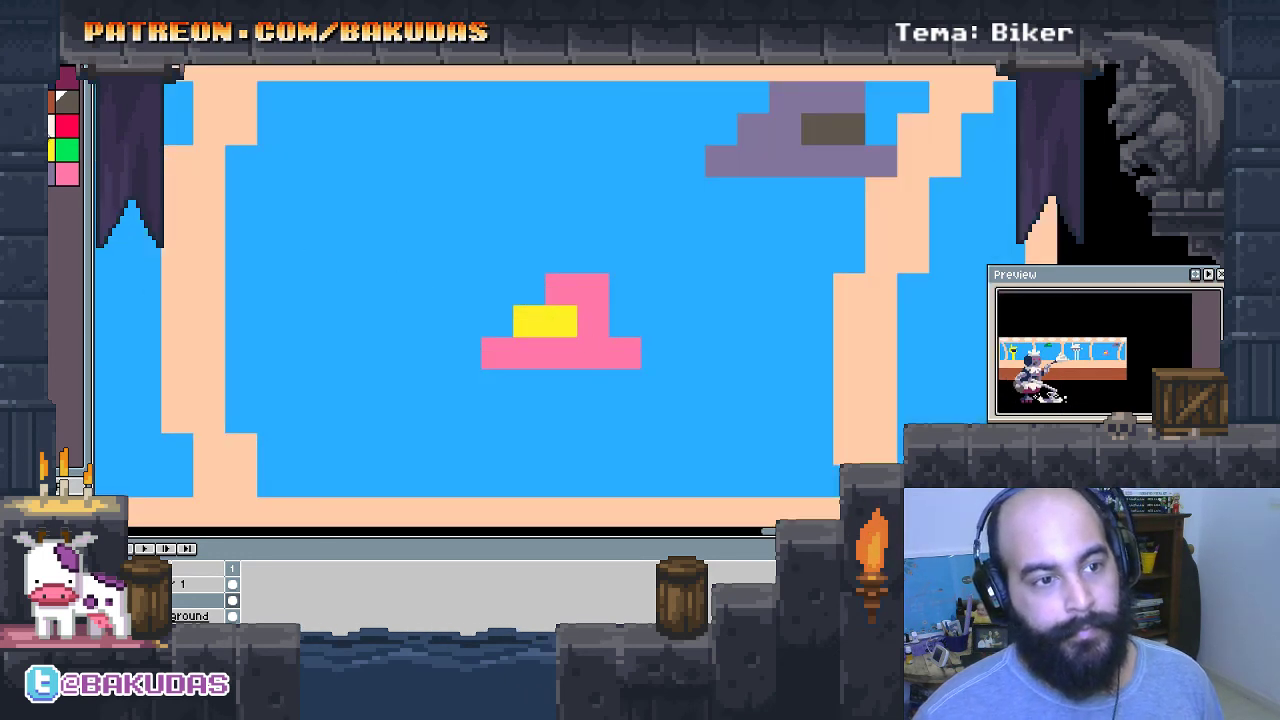
Scatter cream dots and a short cream bar across the sky panes.
left_click(688, 352)
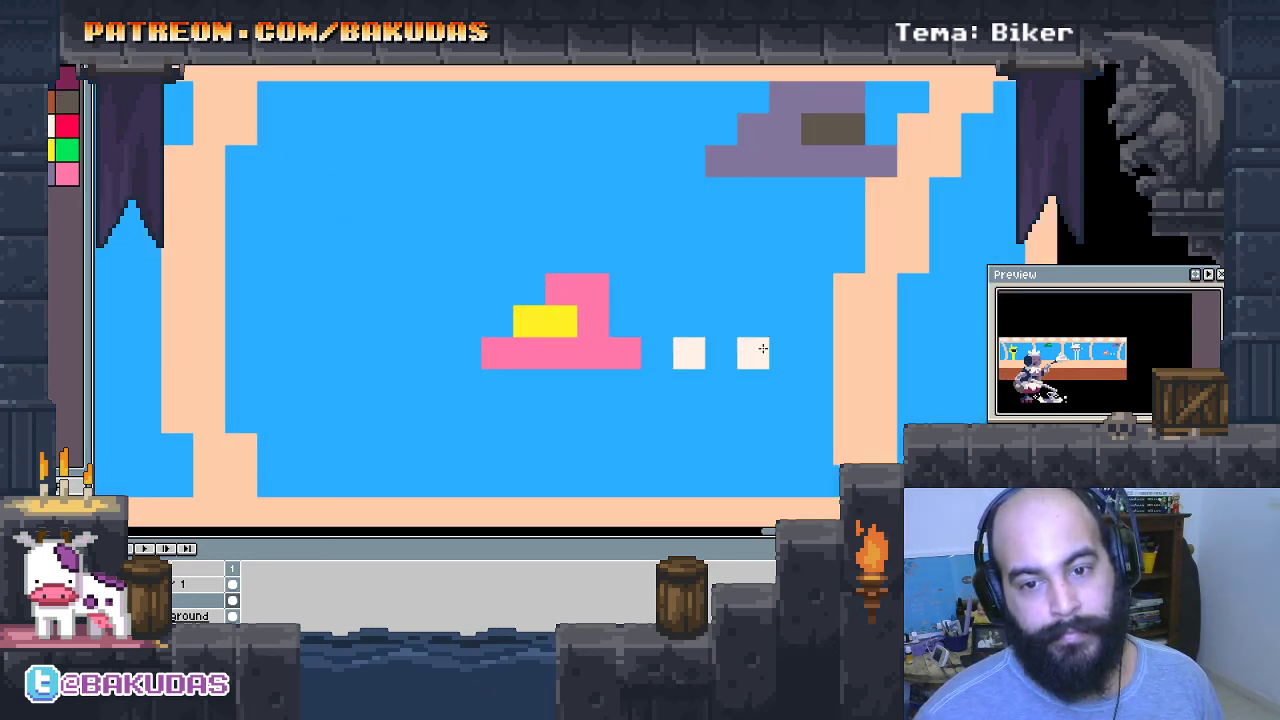
left_click_drag(762, 348, 790, 350)
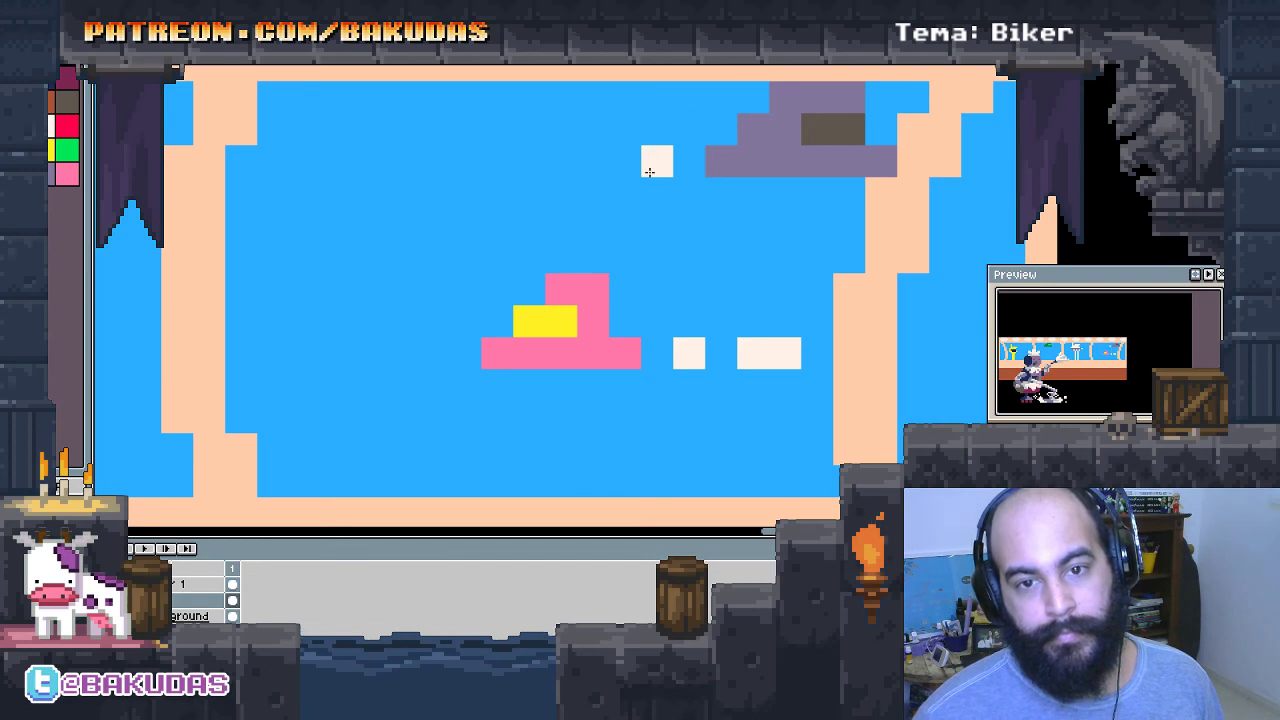
scroll(400, 308, "up", 3)
scroll(580, 366, "left", 3)
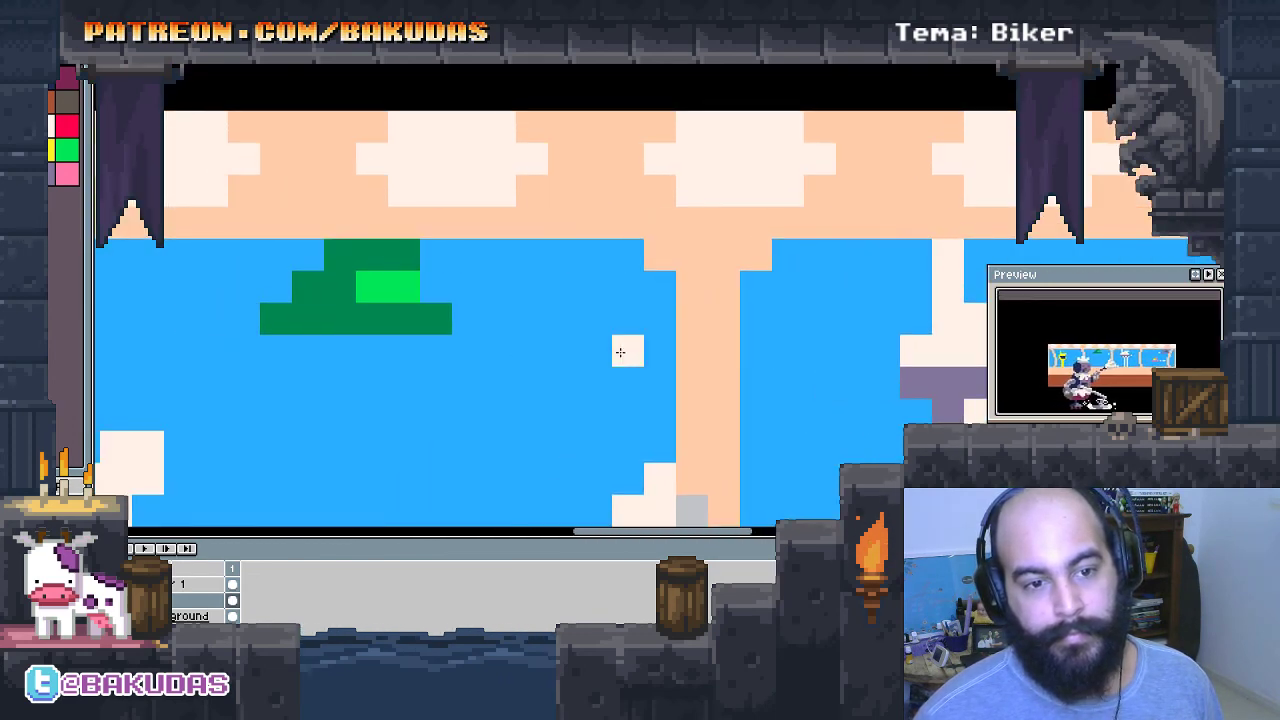
scroll(620, 352, "left", 3)
left_click(464, 320)
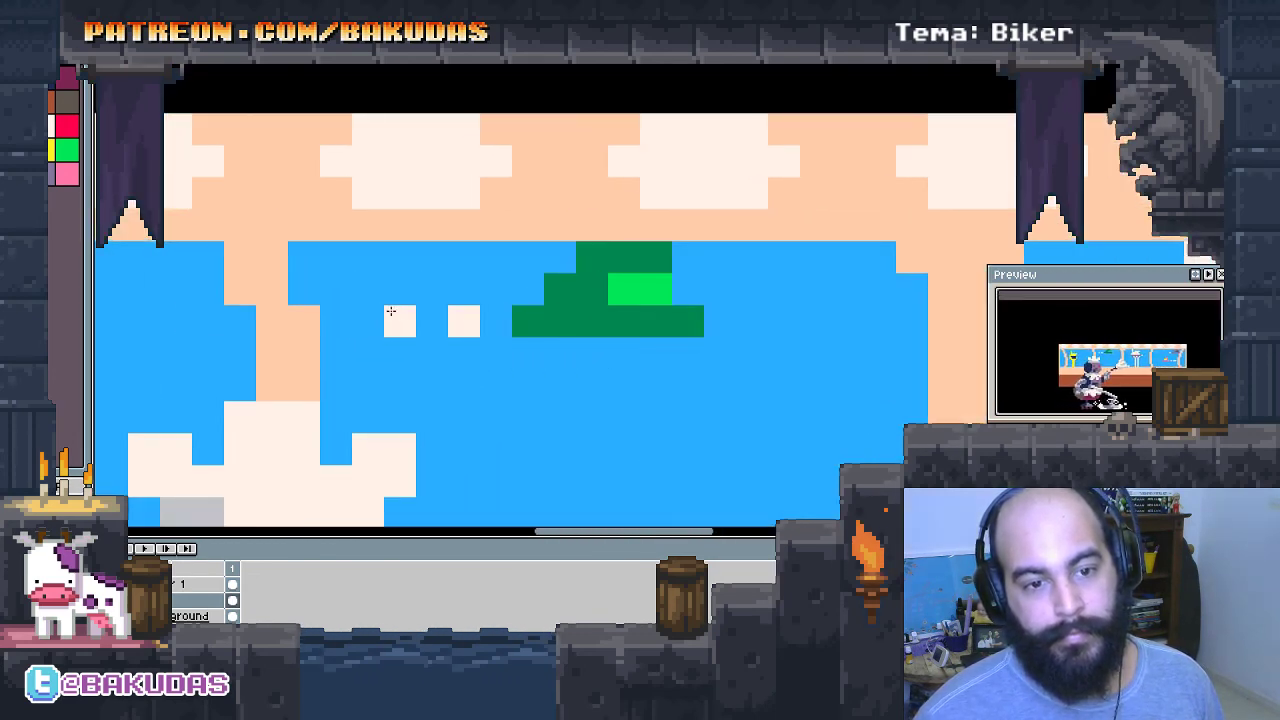
left_click_drag(391, 311, 366, 306)
left_click_drag(694, 423, 528, 406)
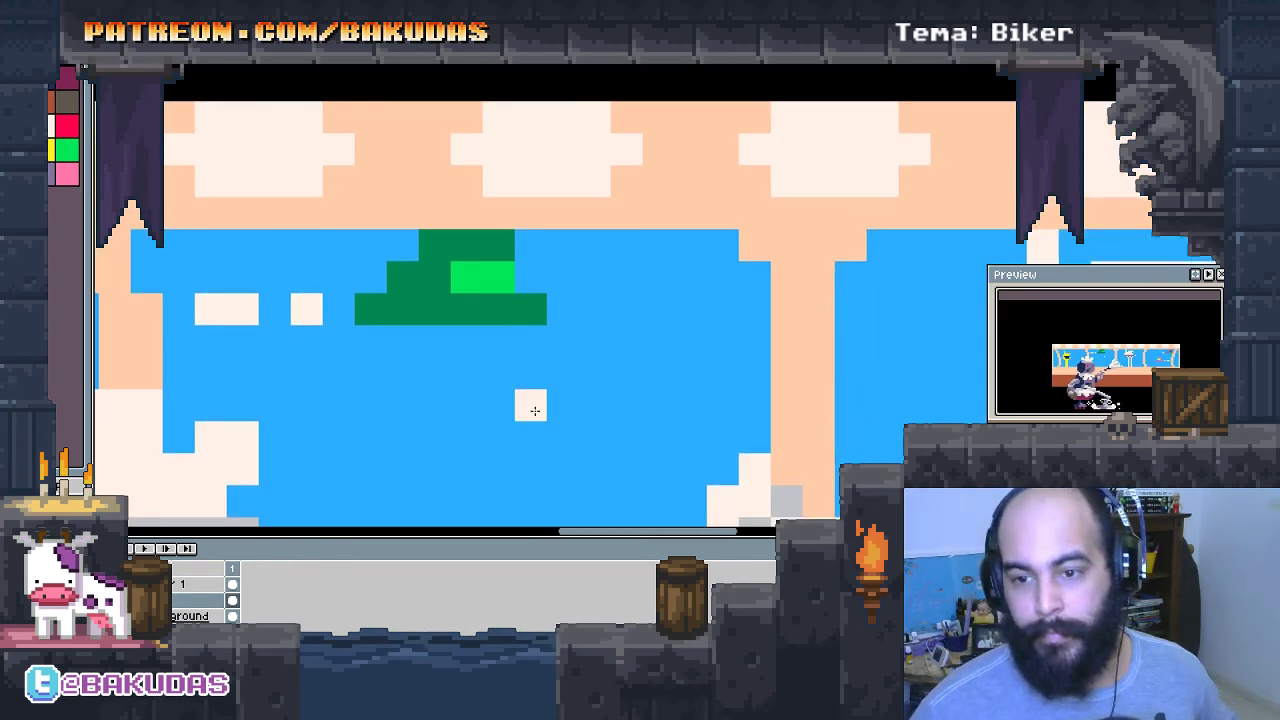
scroll(523, 406, "down", 2)
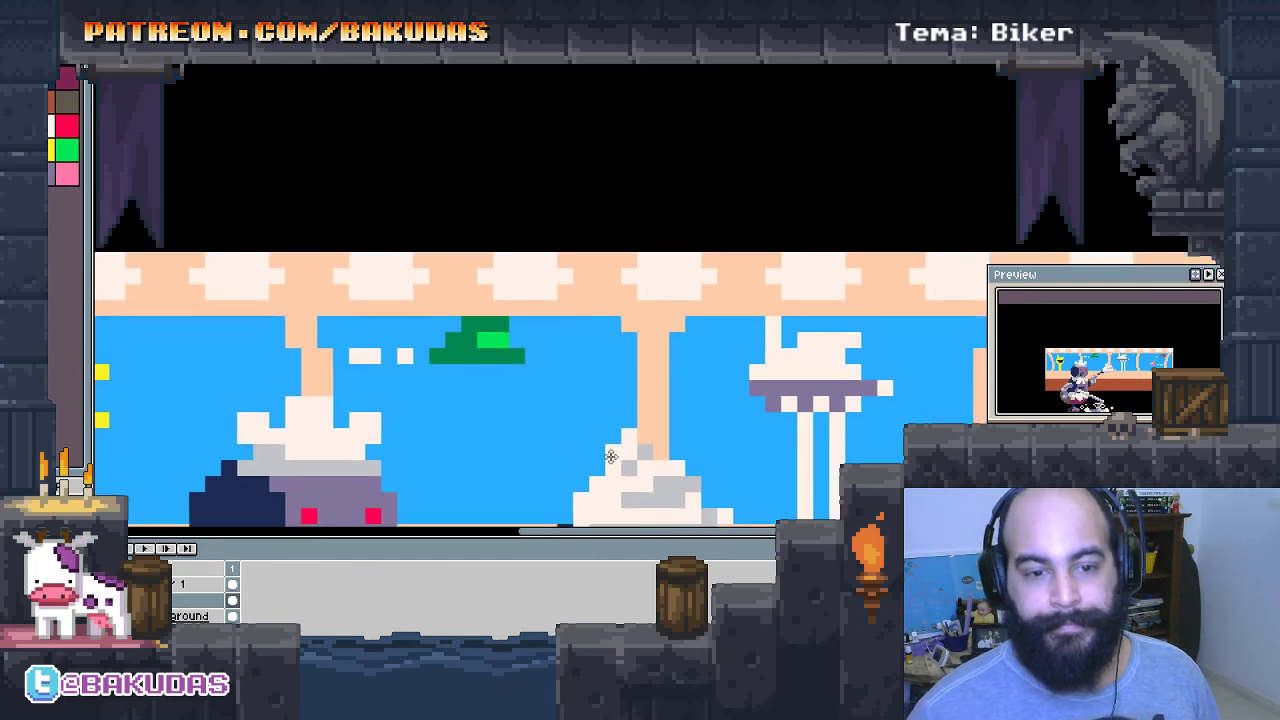
scroll(611, 456, "down", 1)
scroll(587, 364, "up", 1)
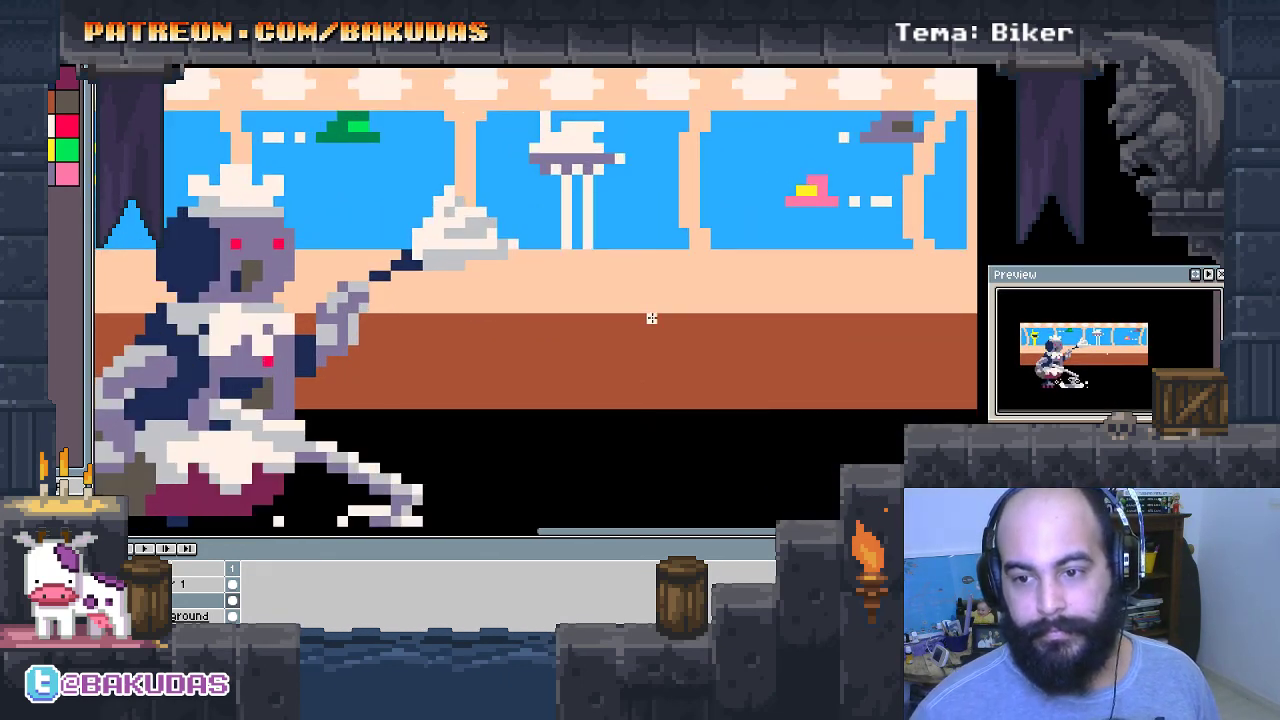
Paint the grey torso column orange-brown, then turn those blocks lavender.
left_click_drag(651, 318, 623, 315)
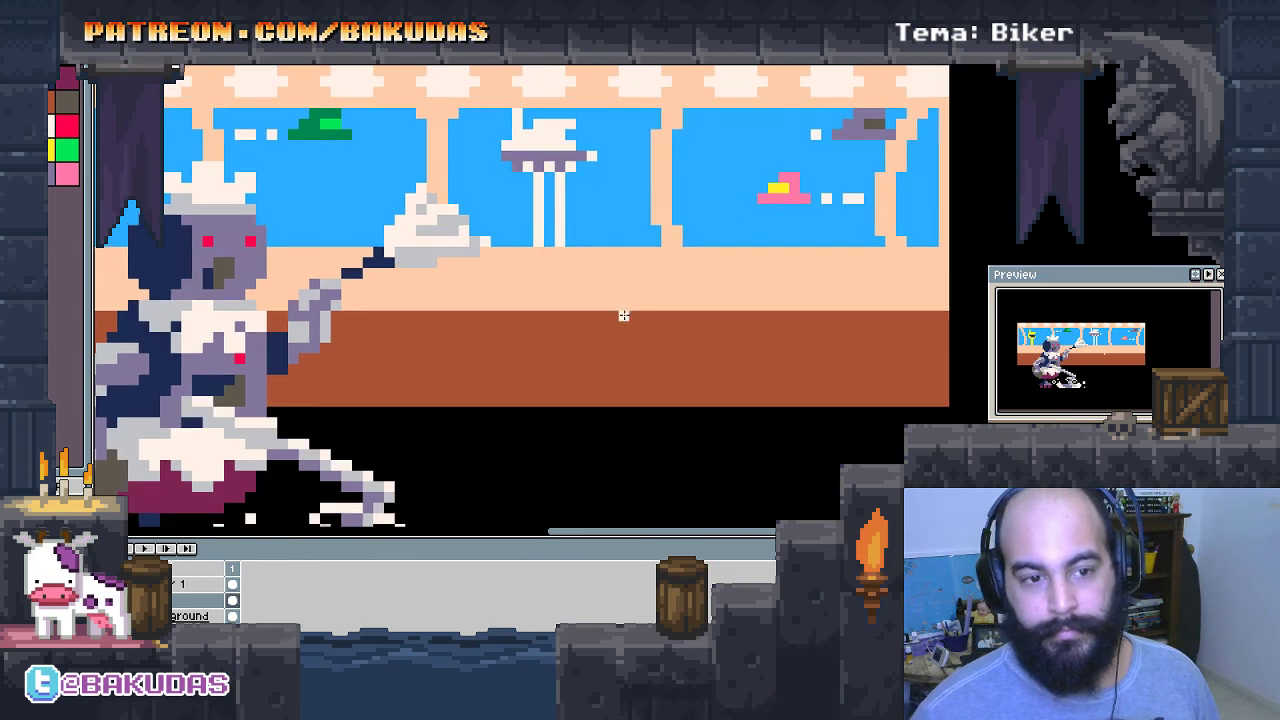
scroll(623, 315, "up", 1)
scroll(469, 334, "up", 1)
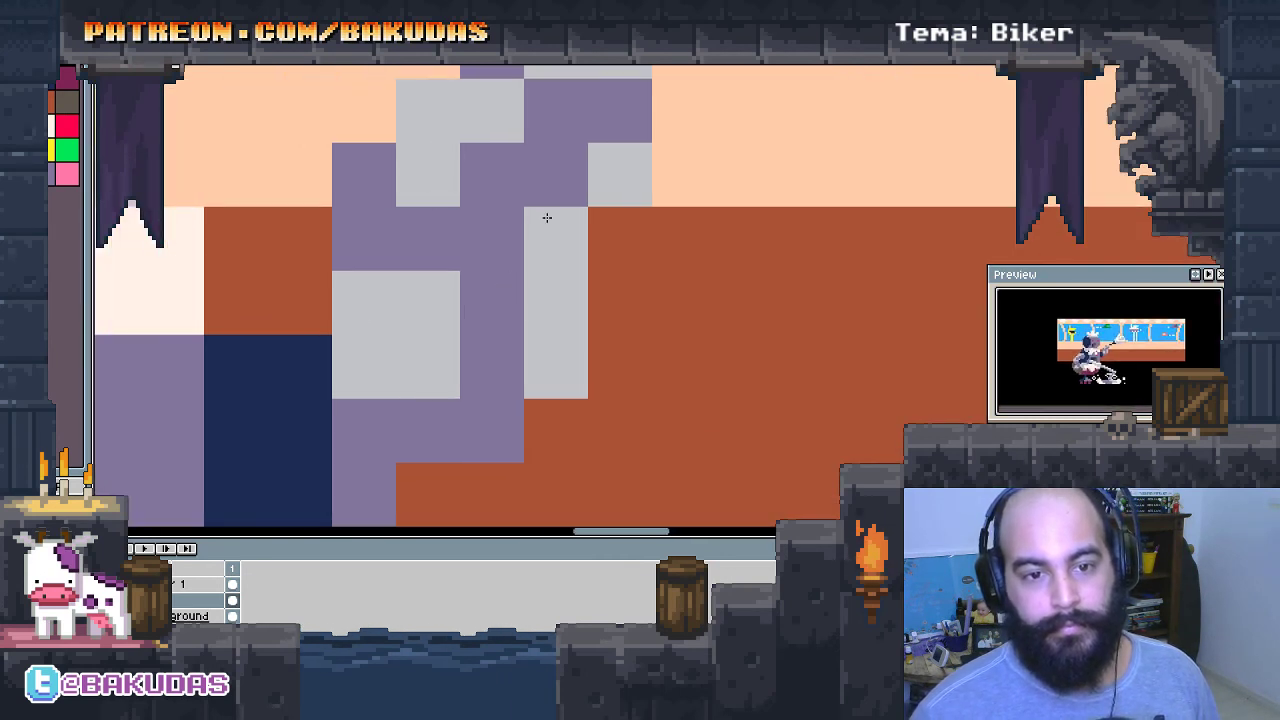
left_click_drag(544, 265, 553, 365)
mouse_move(685, 366)
left_mouse_down()
mouse_move(829, 366)
mouse_move(818, 231)
left_mouse_up()
left_click(545, 399)
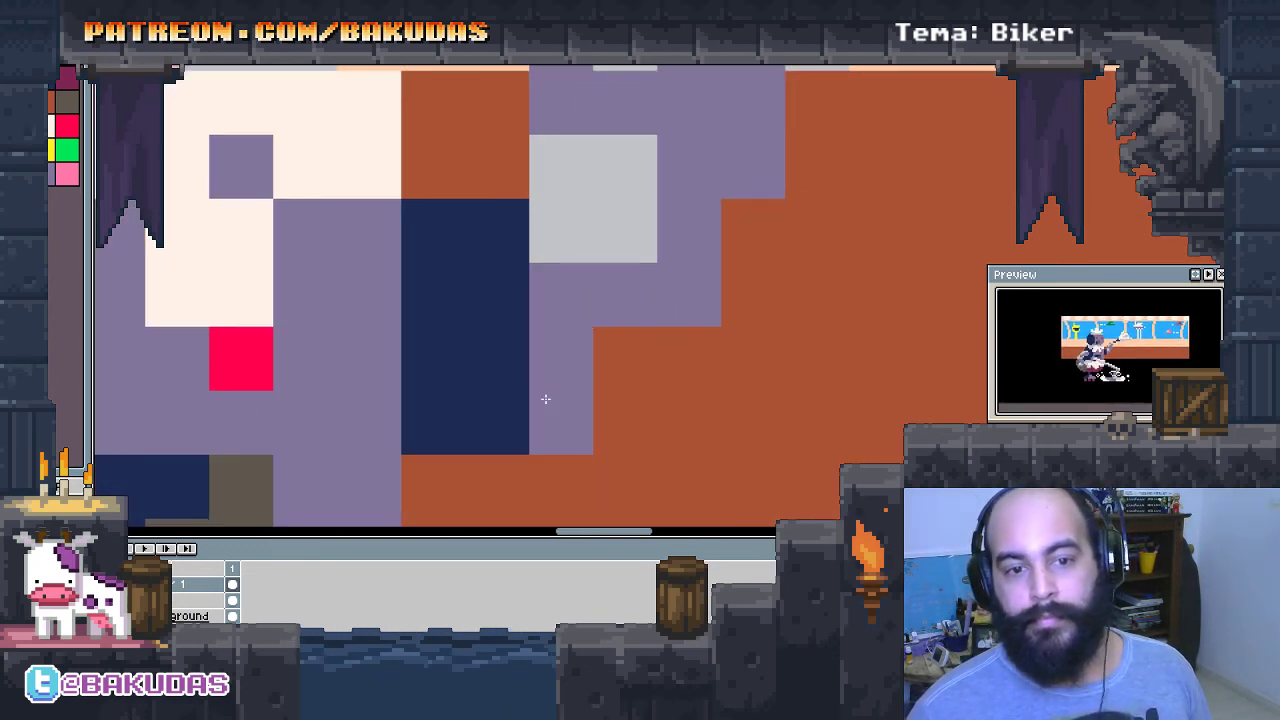
left_click(603, 338)
left_click_drag(766, 331, 760, 354)
Repaint several lavender torso blocks dark navy.
left_click(560, 368)
left_click(606, 366)
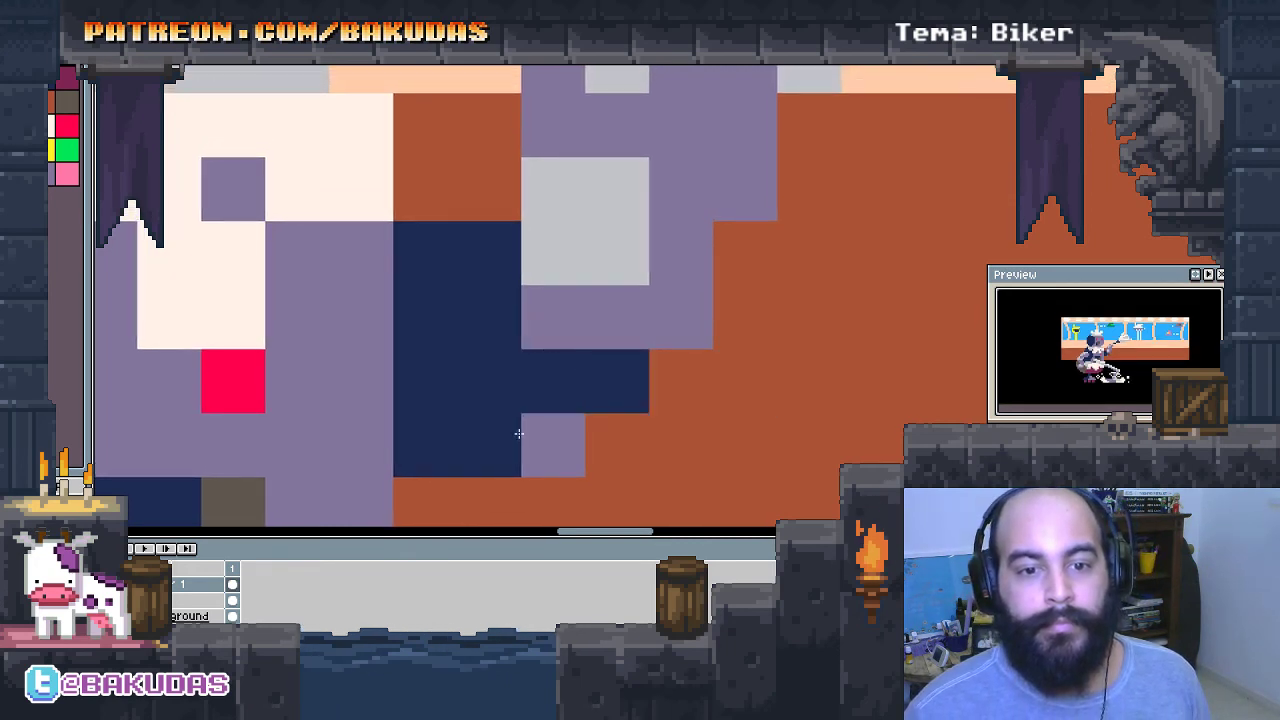
left_click(528, 436)
scroll(634, 378, "up", 3)
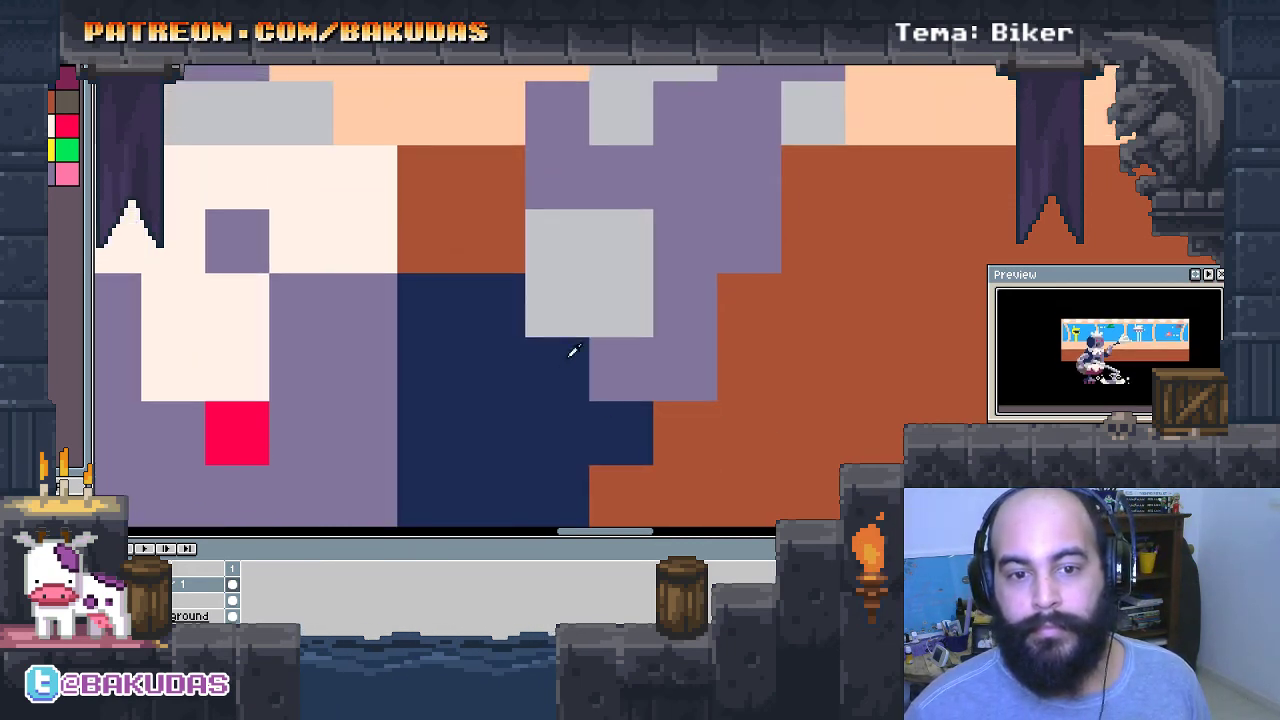
left_click(686, 240)
left_click_drag(686, 240, 672, 379)
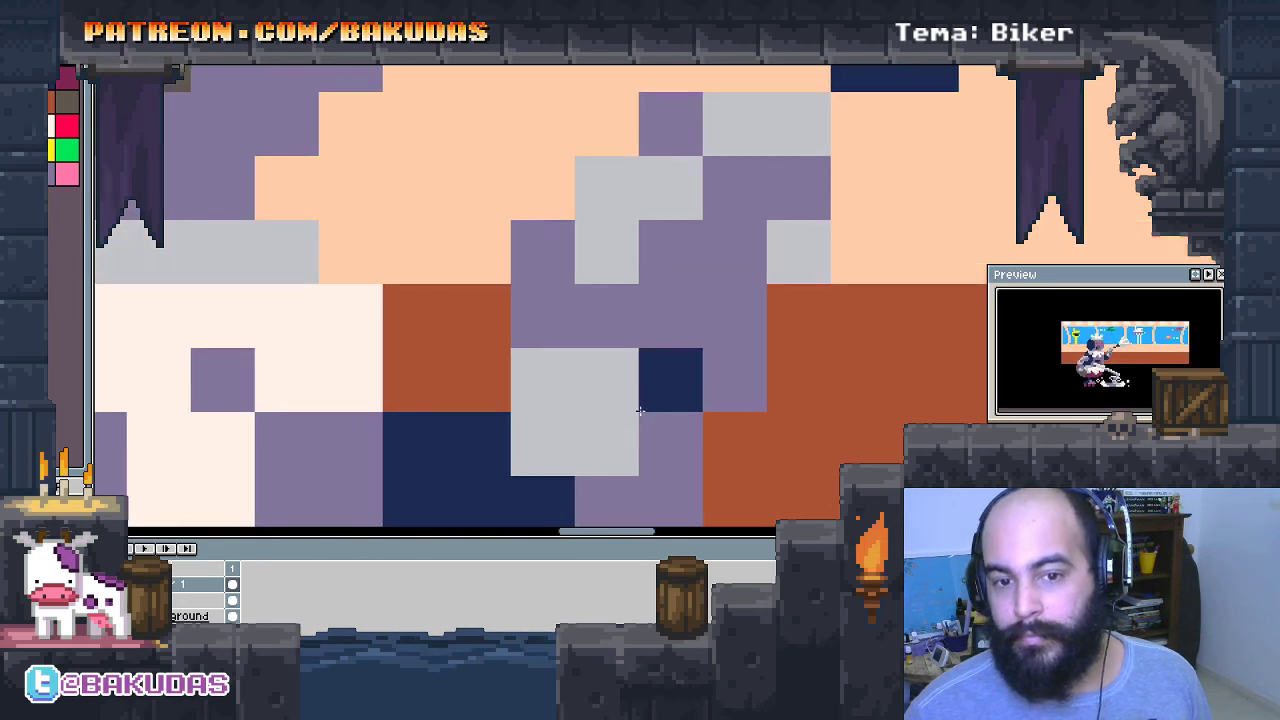
Turn lower-body navy and lavender blocks light grey, redoing misplaced ones.
left_click(664, 380)
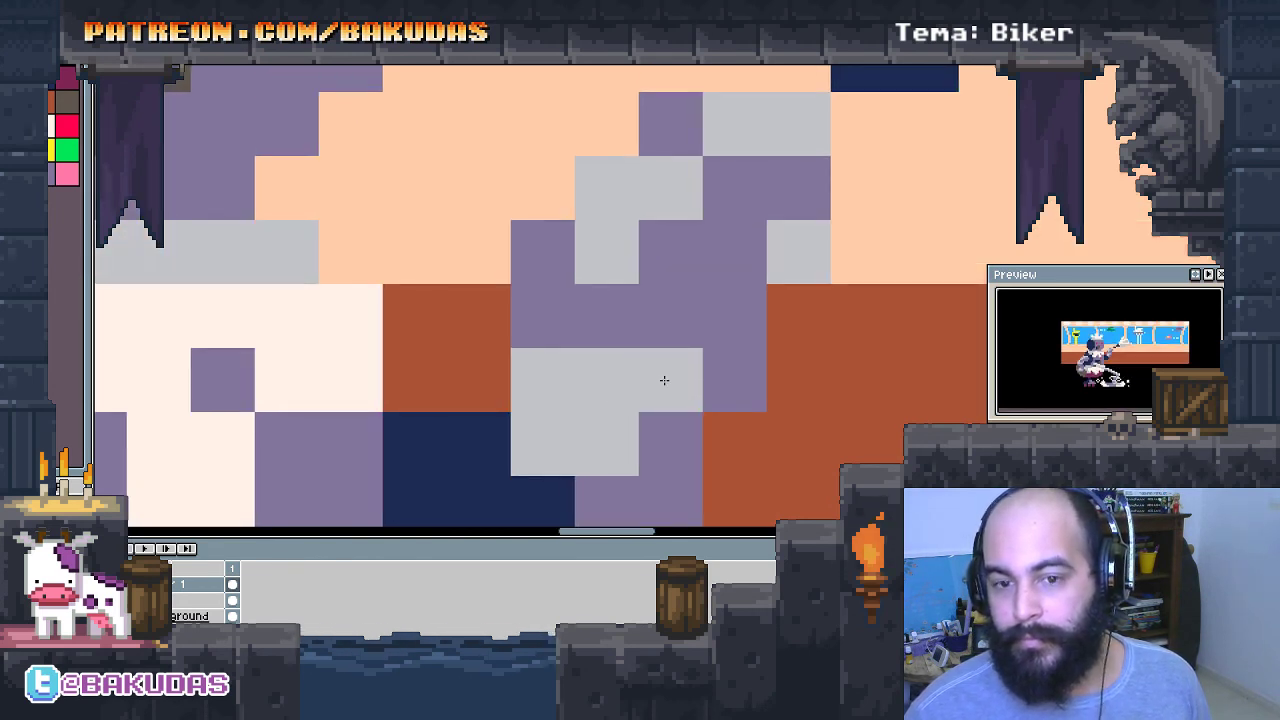
left_click(668, 423)
key("ctrl+z")
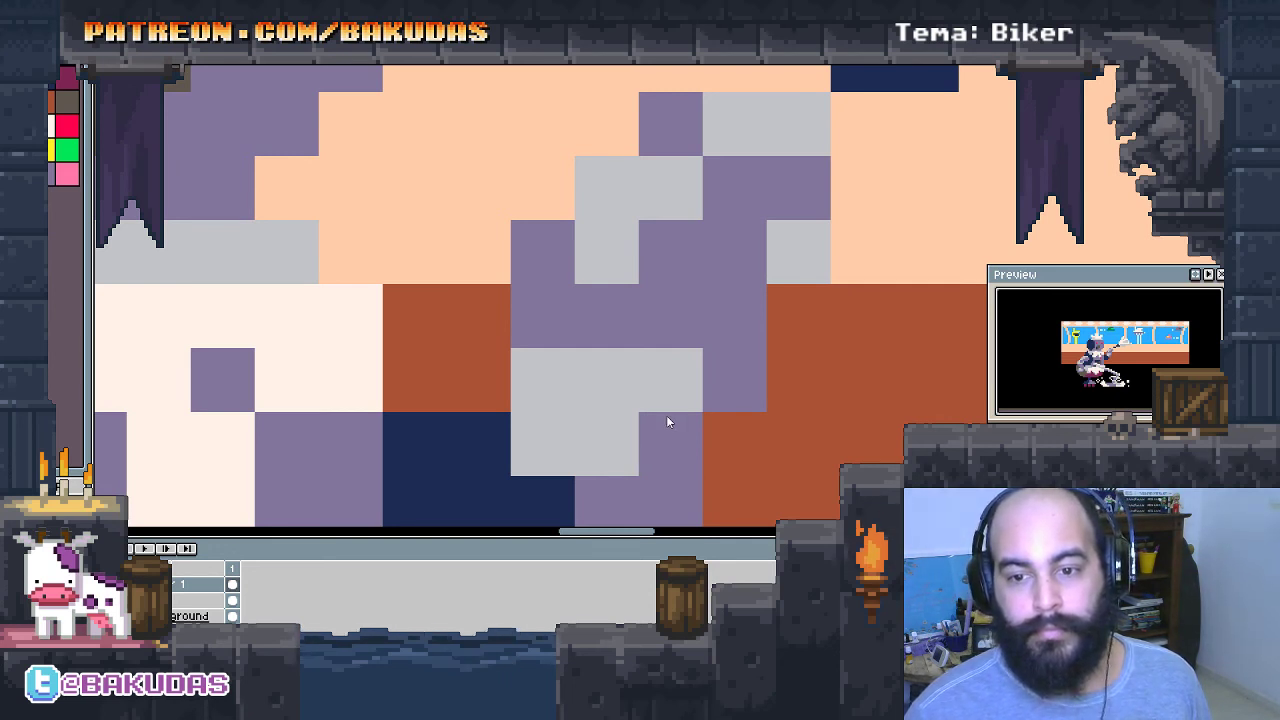
left_click(651, 444)
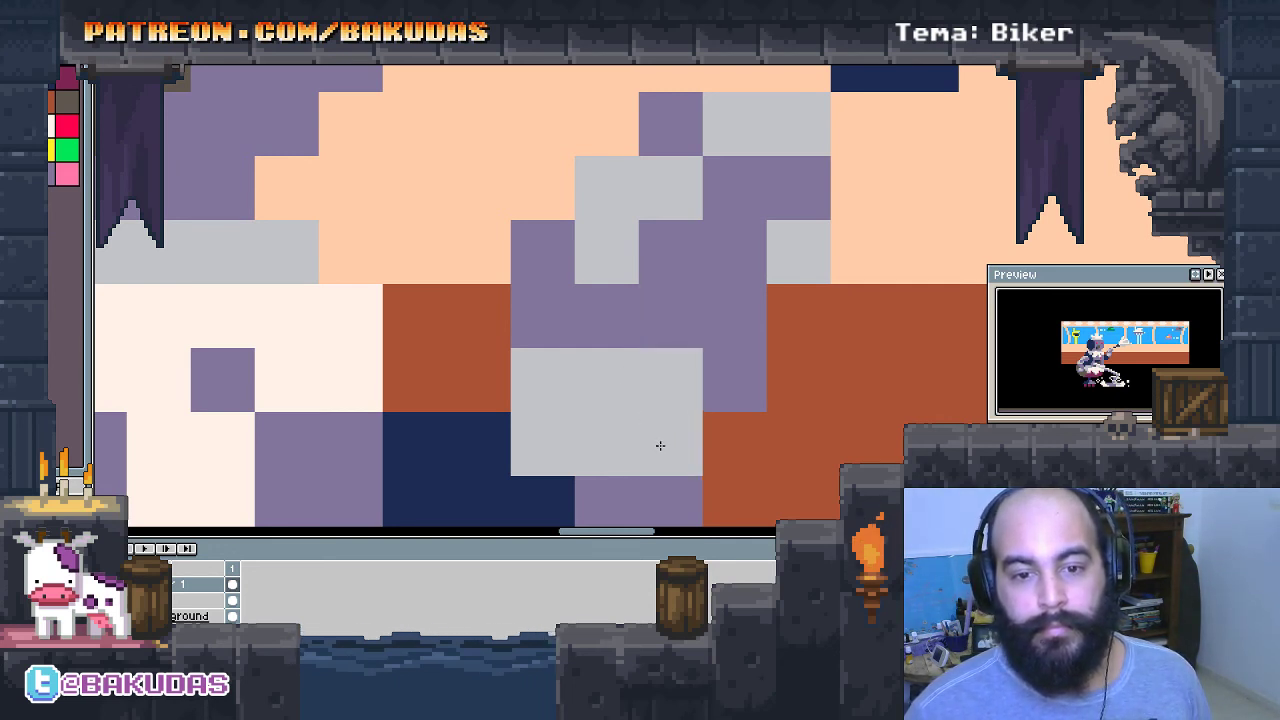
key("ctrl+z")
left_click(720, 372)
left_click(642, 439)
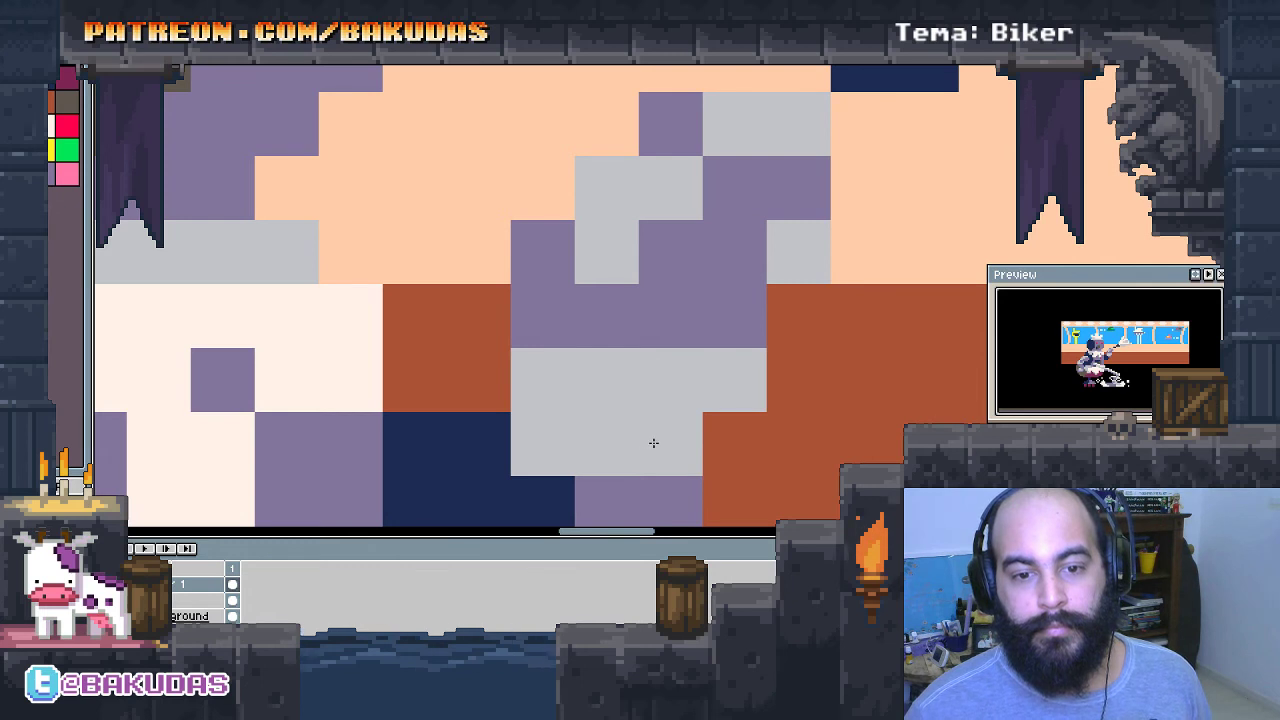
Turn the grey lower-body blocks lavender, undoing stray pixels over the red.
left_click(608, 499, "alt")
left_click(543, 444)
key("ctrl+z")
left_click(603, 443)
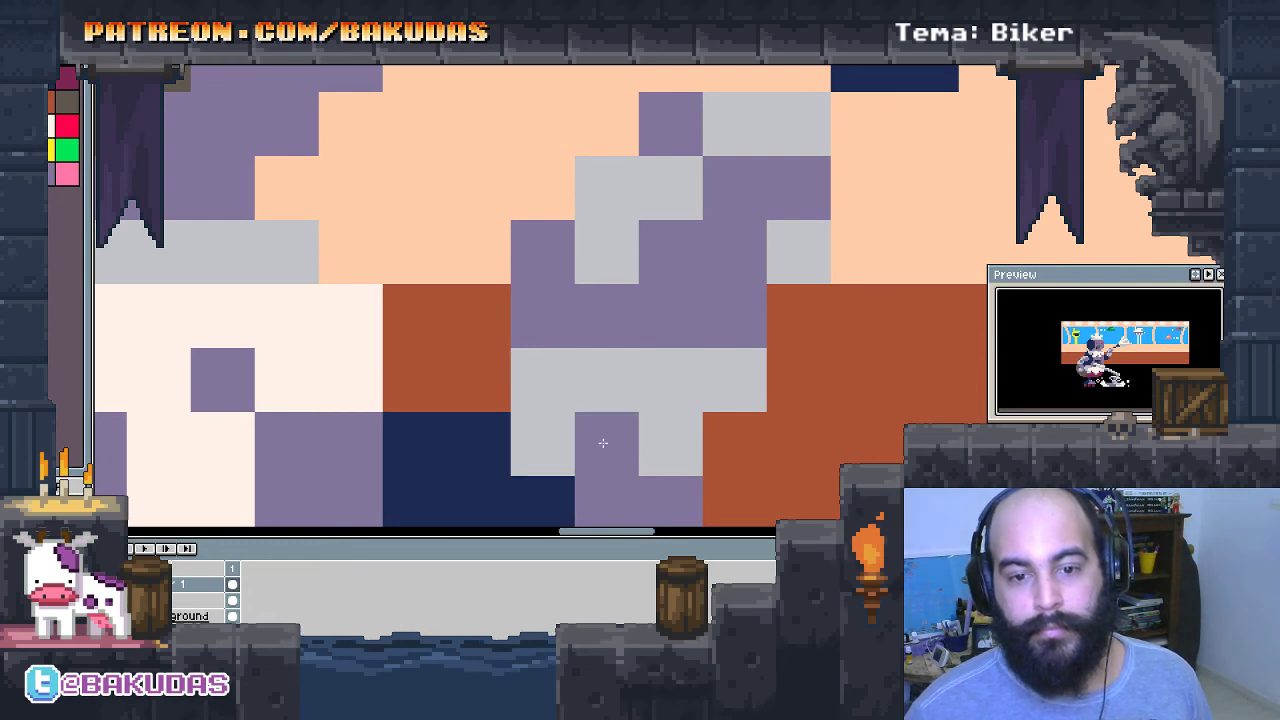
left_click_drag(722, 448, 859, 298)
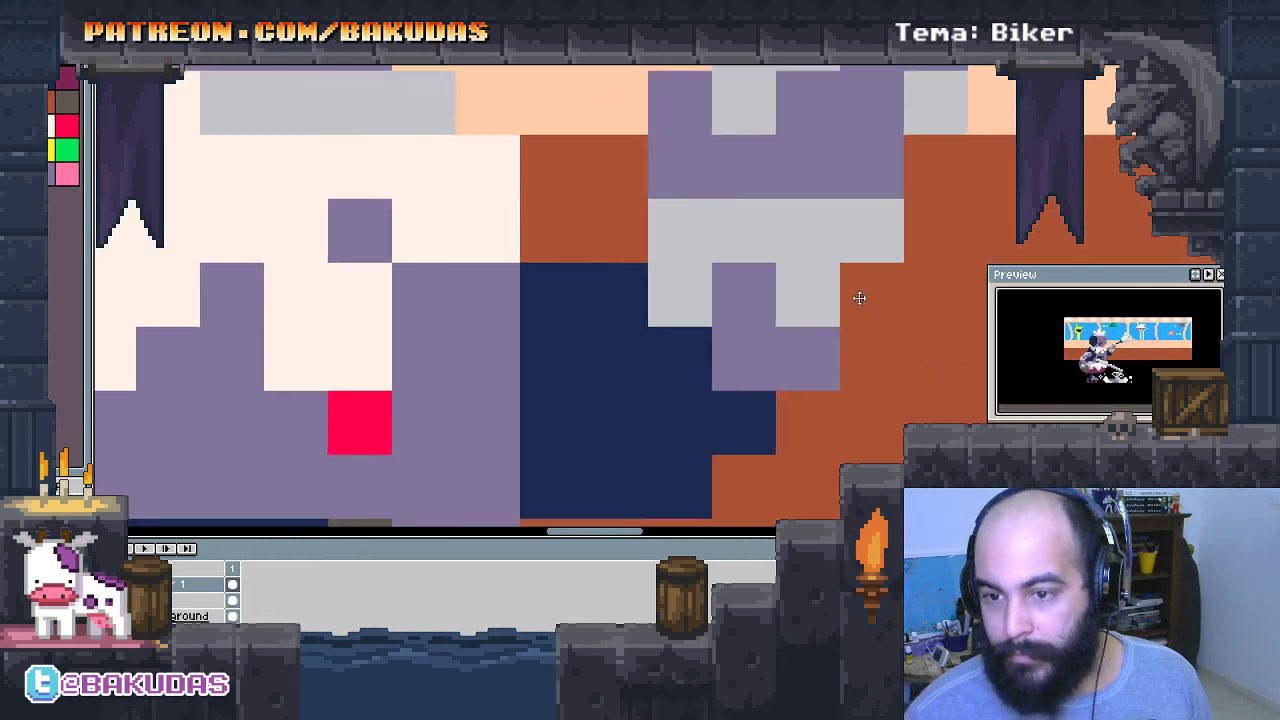
left_click(437, 343)
key("ctrl+z")
Repaint the lavender blocks beside the hand light grey, redoing one misplaced pixel.
scroll(397, 354, "down", 2)
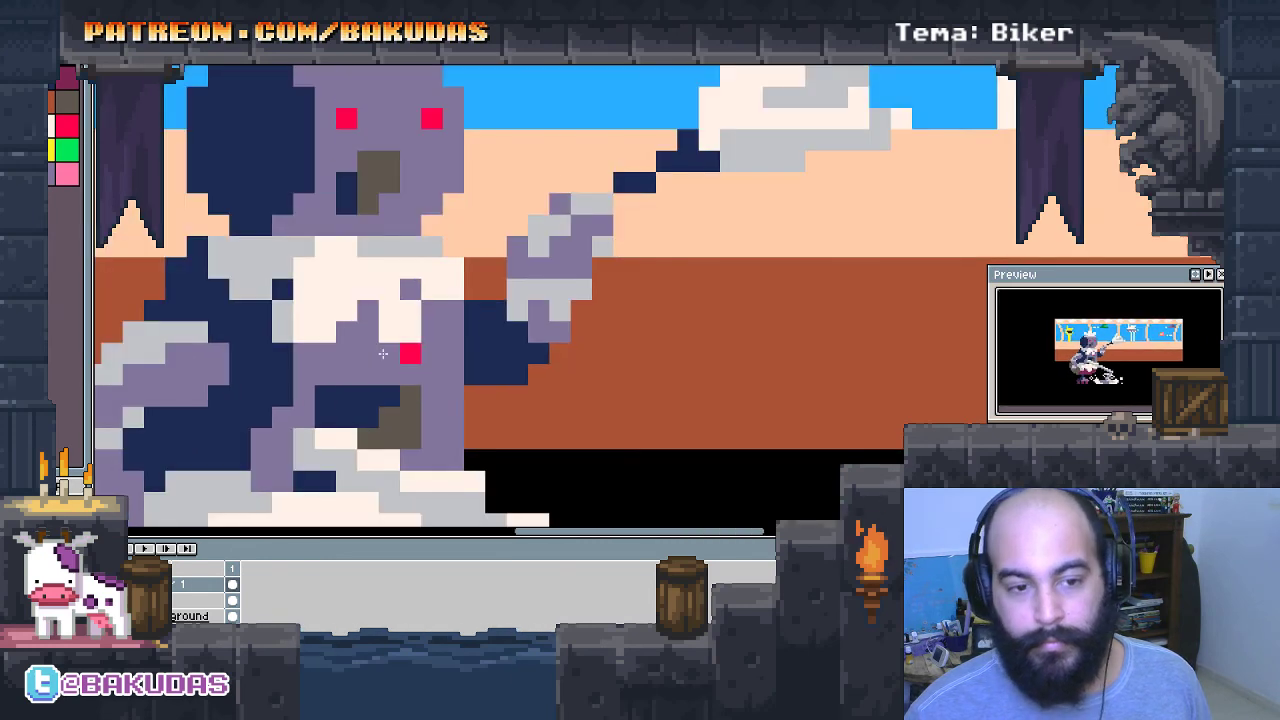
scroll(383, 354, "up", 1)
scroll(351, 391, "up", 1)
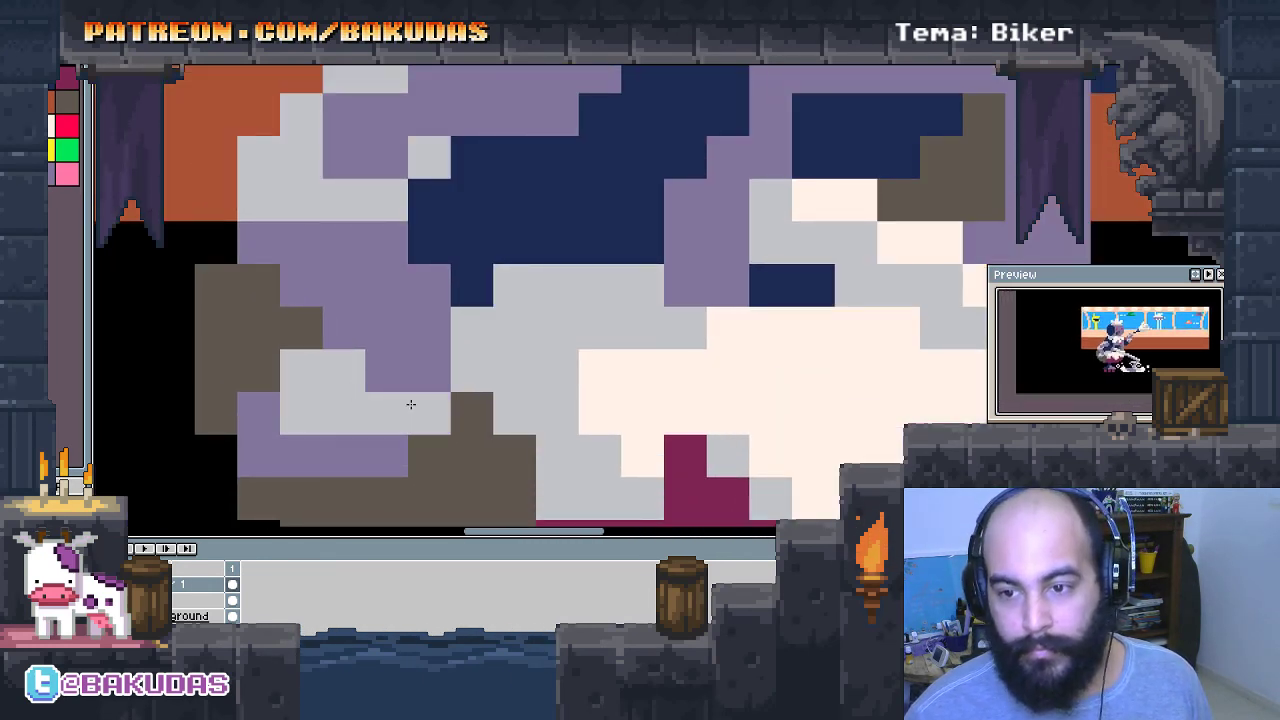
left_click(362, 441)
key("ctrl+z")
left_click(360, 437)
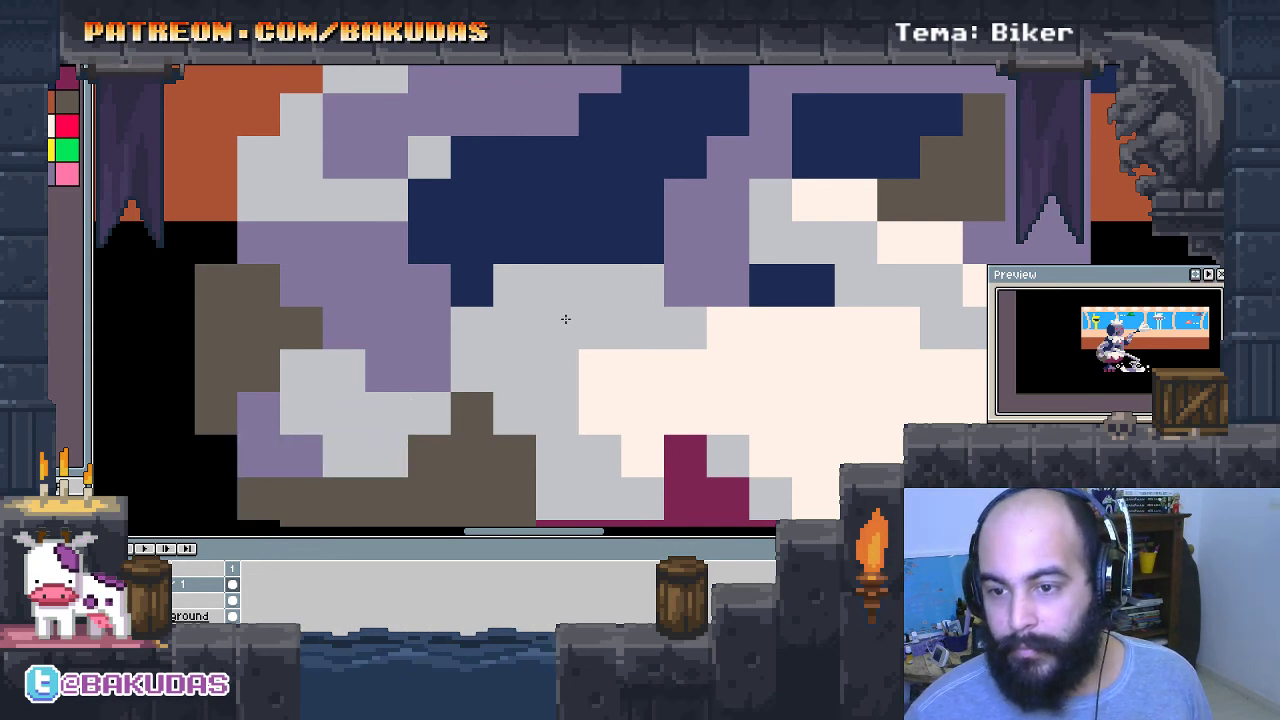
scroll(520, 370, "down", 1)
scroll(471, 423, "down", 2)
scroll(460, 380, "up", 1)
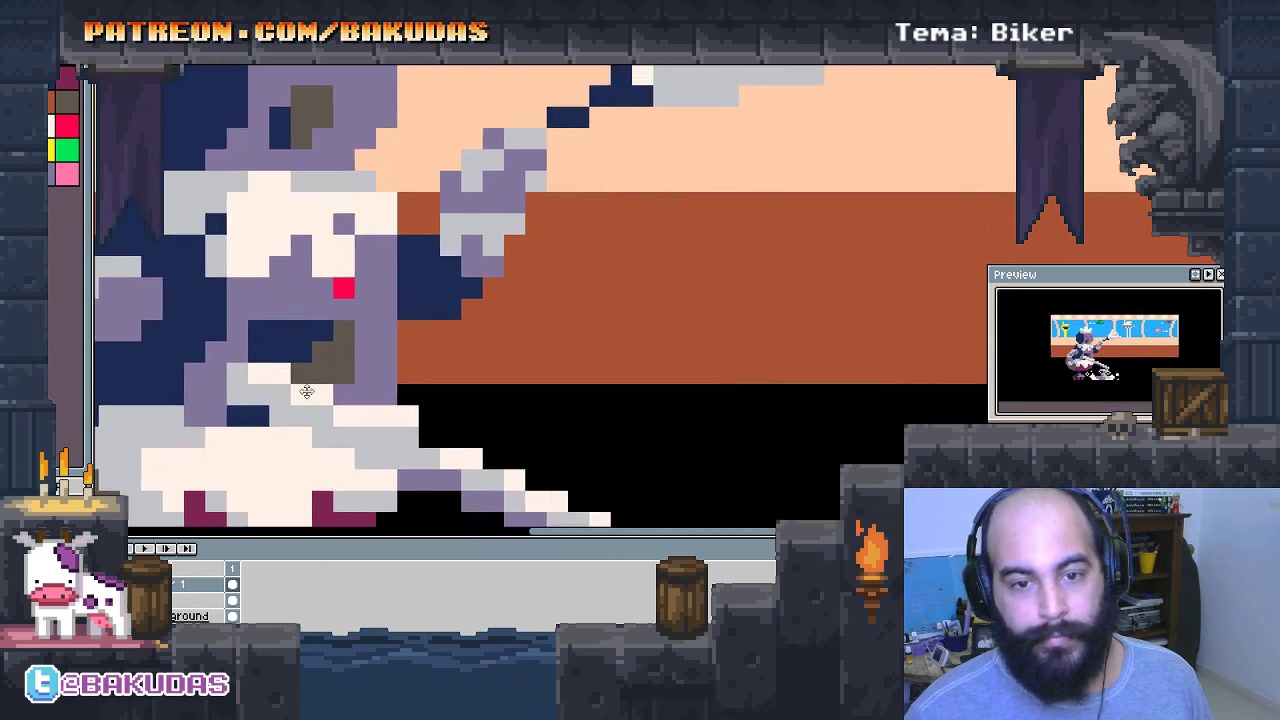
scroll(450, 363, "up", 2)
scroll(450, 363, "down", 1)
scroll(455, 330, "up", 2)
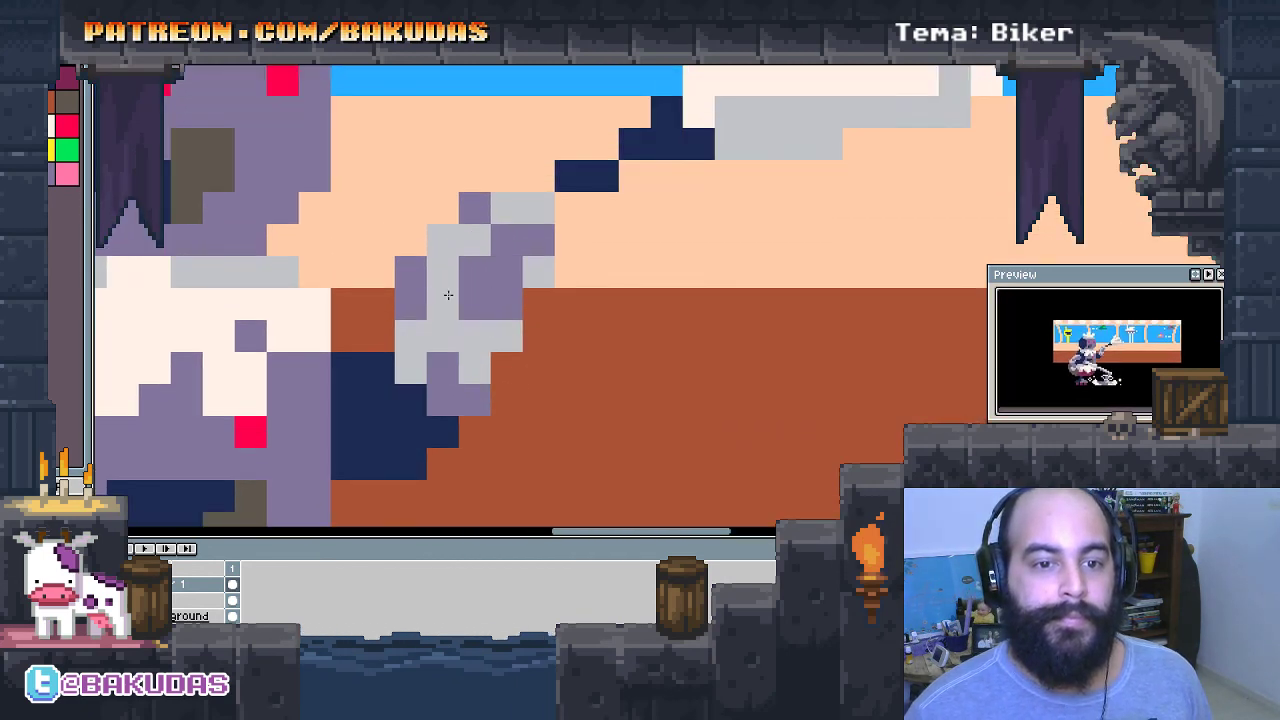
Shade the hand with purple pixels, turning one pixel grey and trimming one back to peach.
left_click(455, 293)
left_click(411, 368)
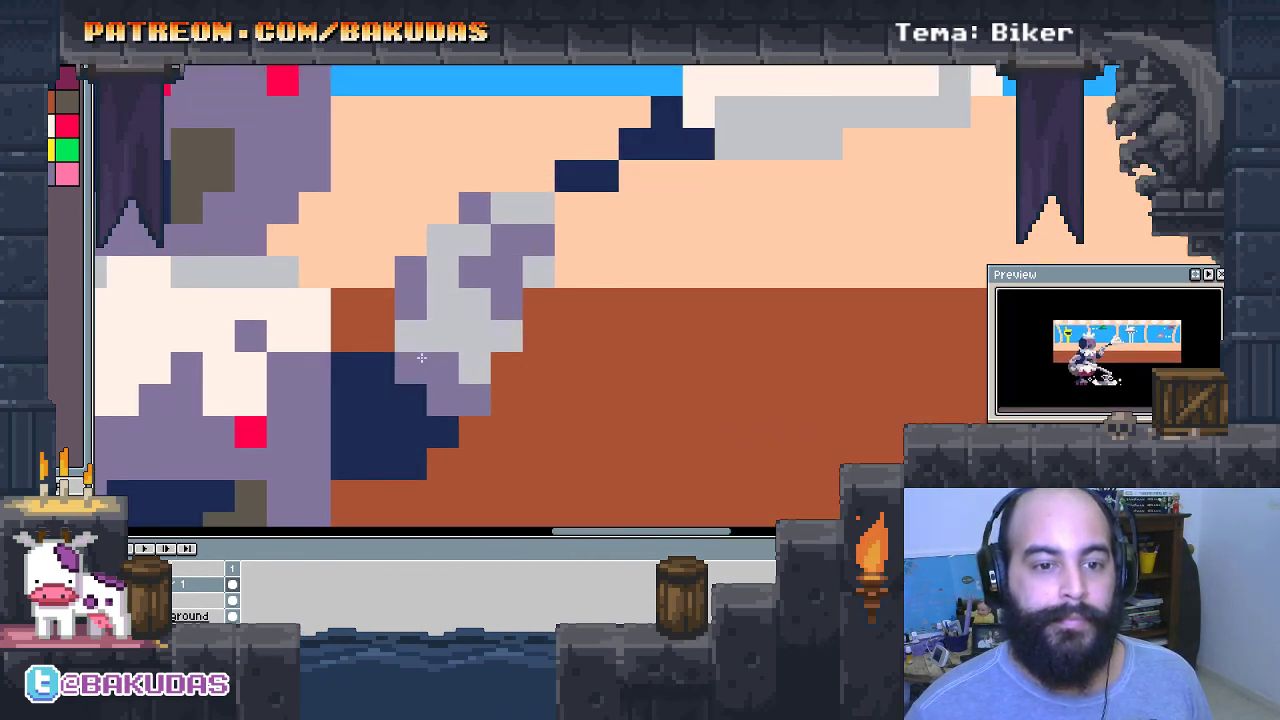
left_click(411, 336)
right_click(411, 272)
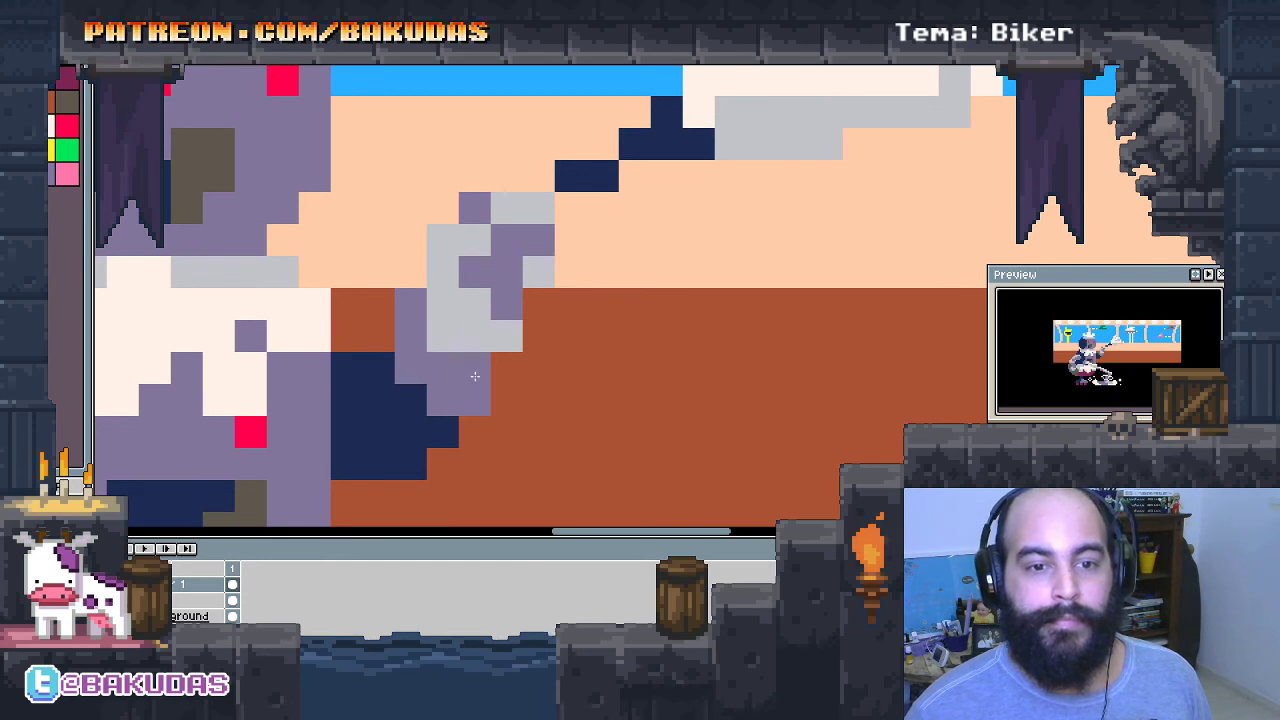
left_click(450, 272)
left_click(471, 370)
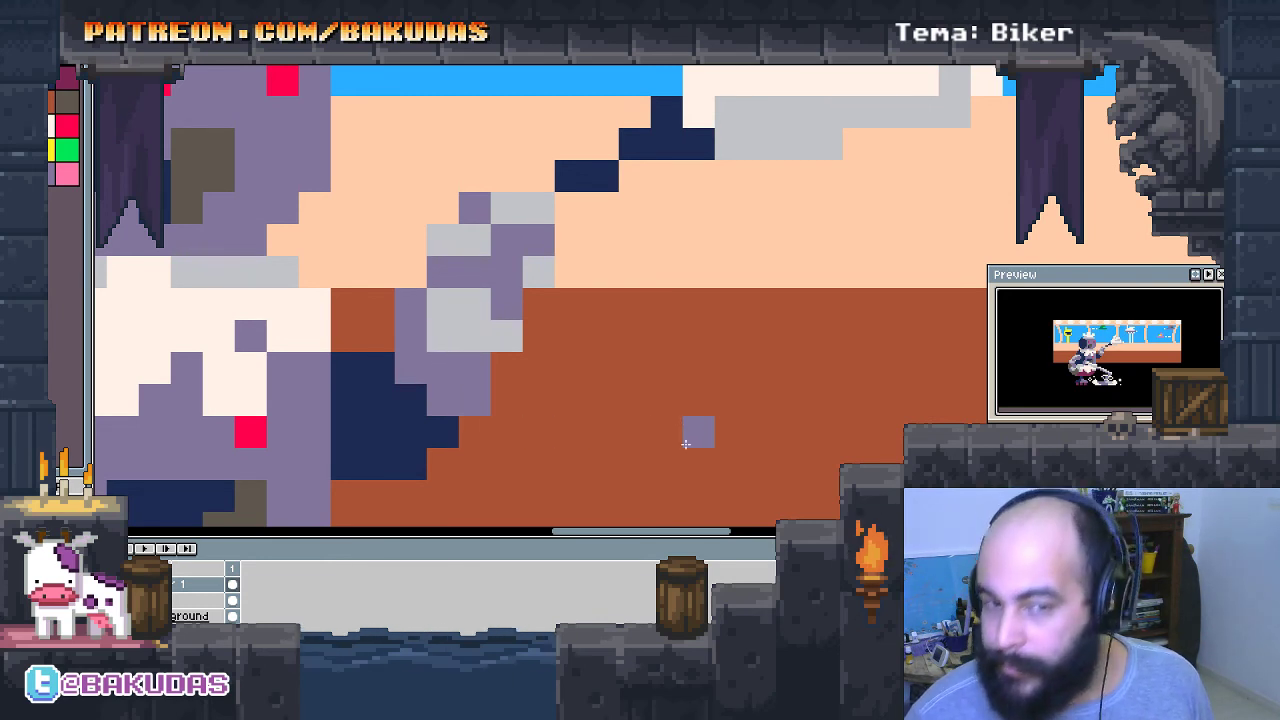
left_click(442, 336)
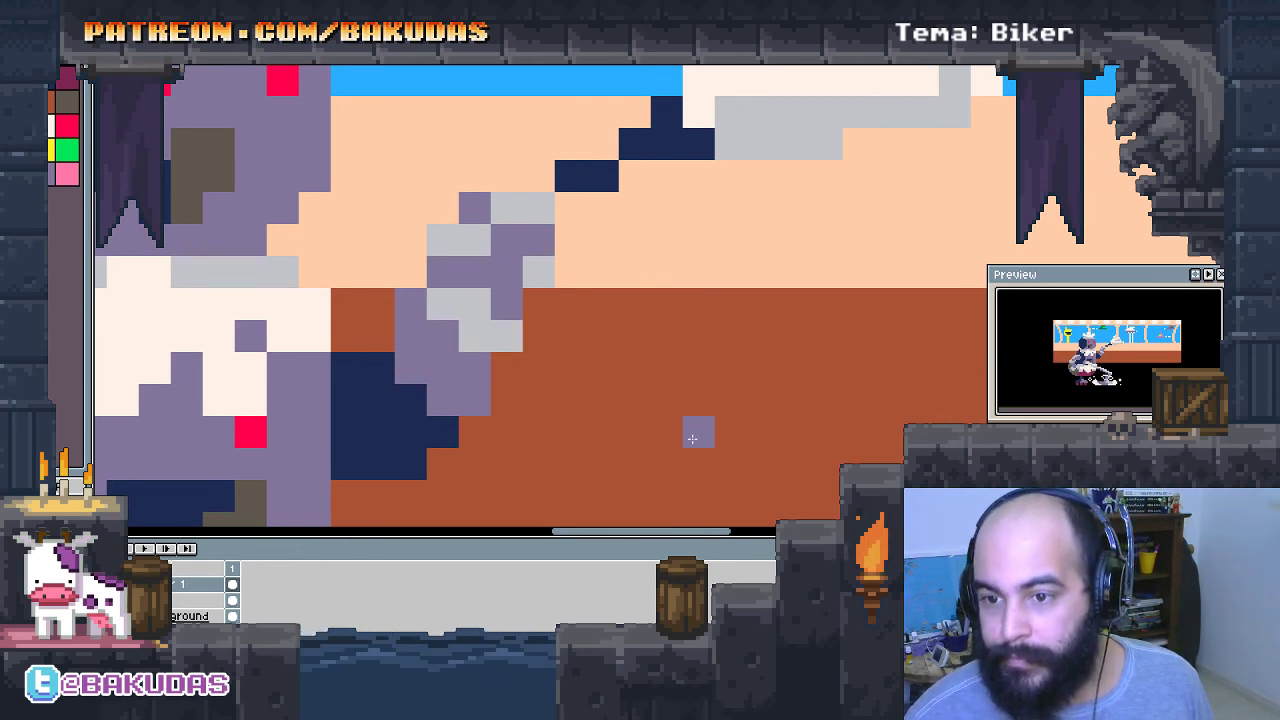
Eyedrop navy, darken a hand pixel and add navy along the mop handle, undoing strays.
left_click_drag(631, 379, 609, 427)
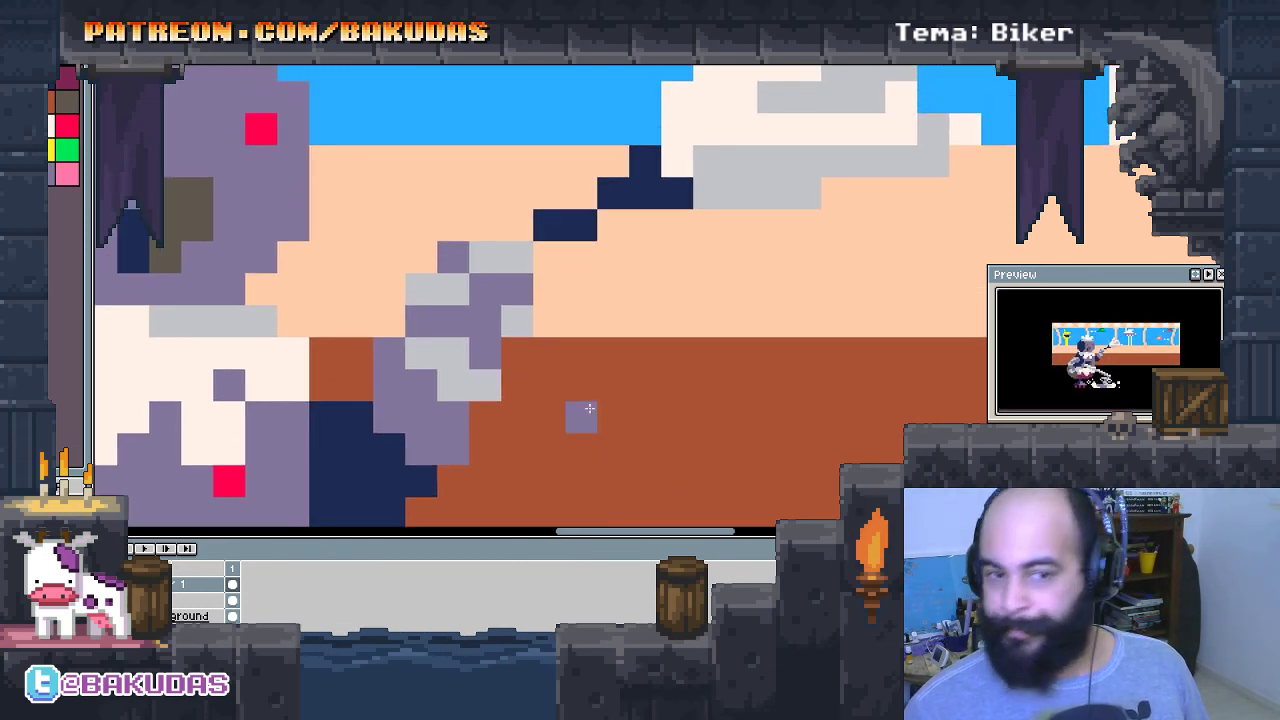
left_click(563, 226, "alt")
left_click(453, 257)
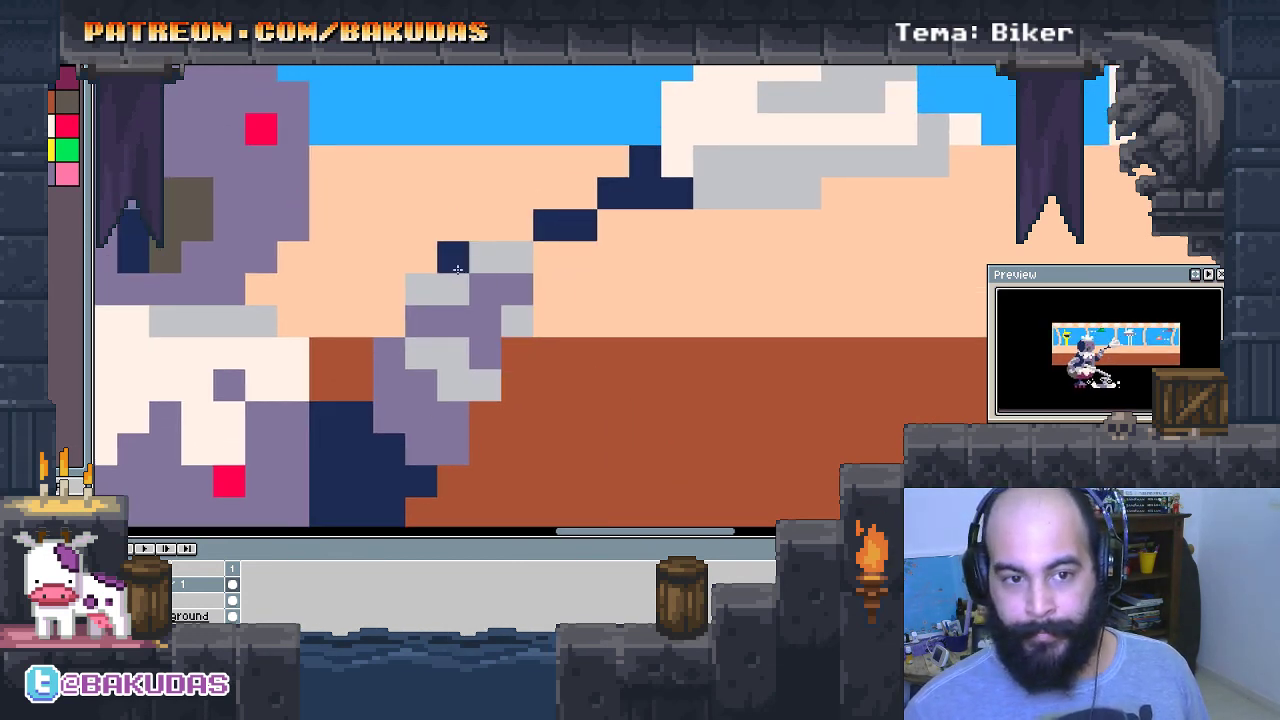
left_click(389, 289)
left_click(670, 388)
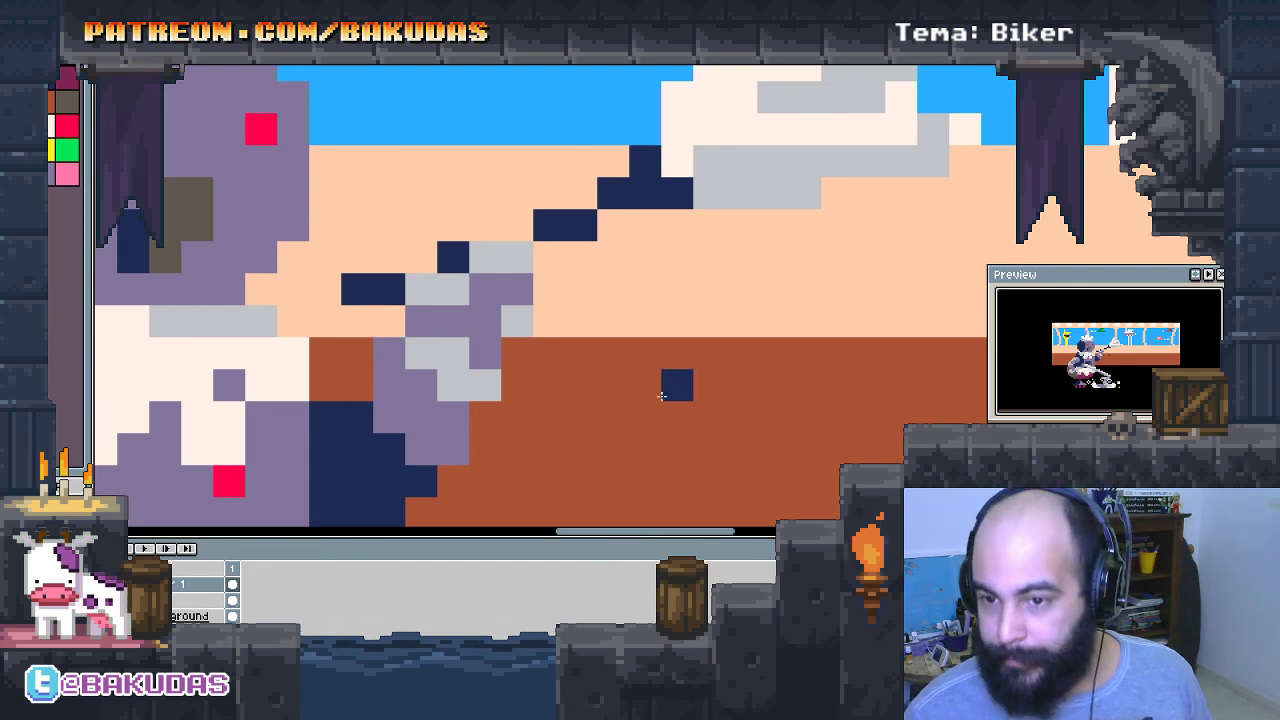
key("ctrl+z")
left_click(657, 394)
scroll(657, 394, "down", 1)
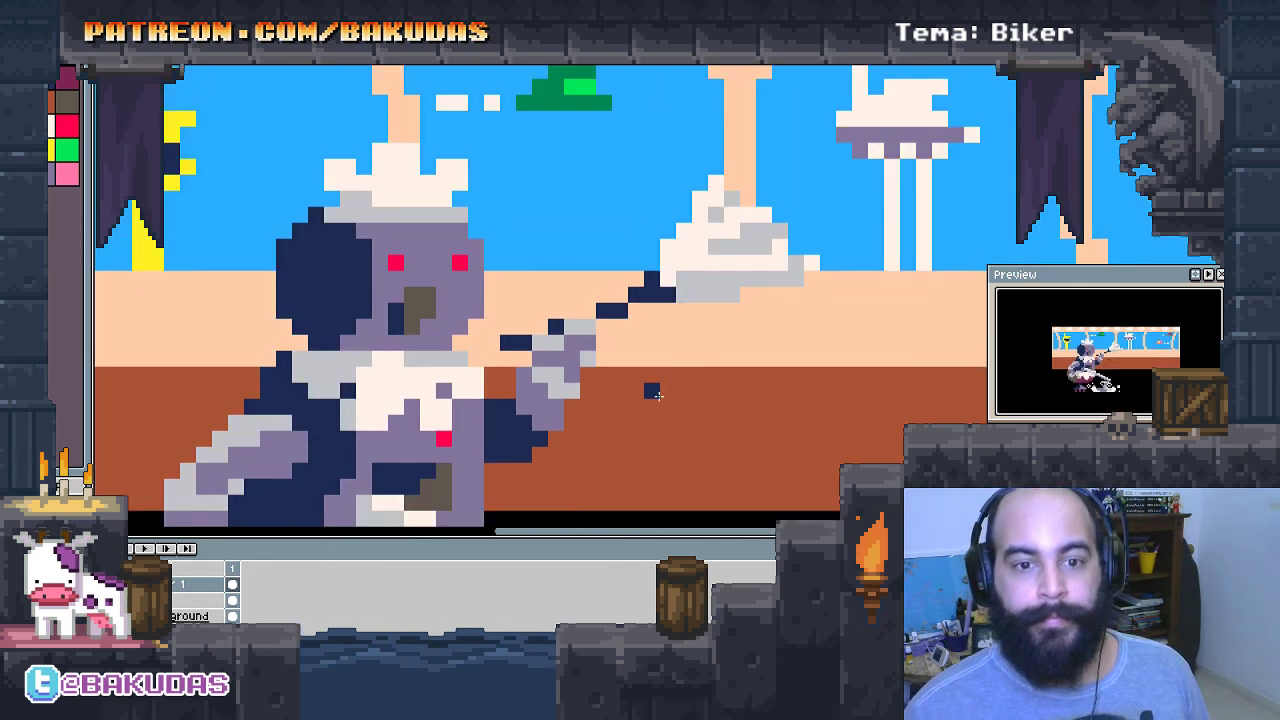
key("ctrl+z")
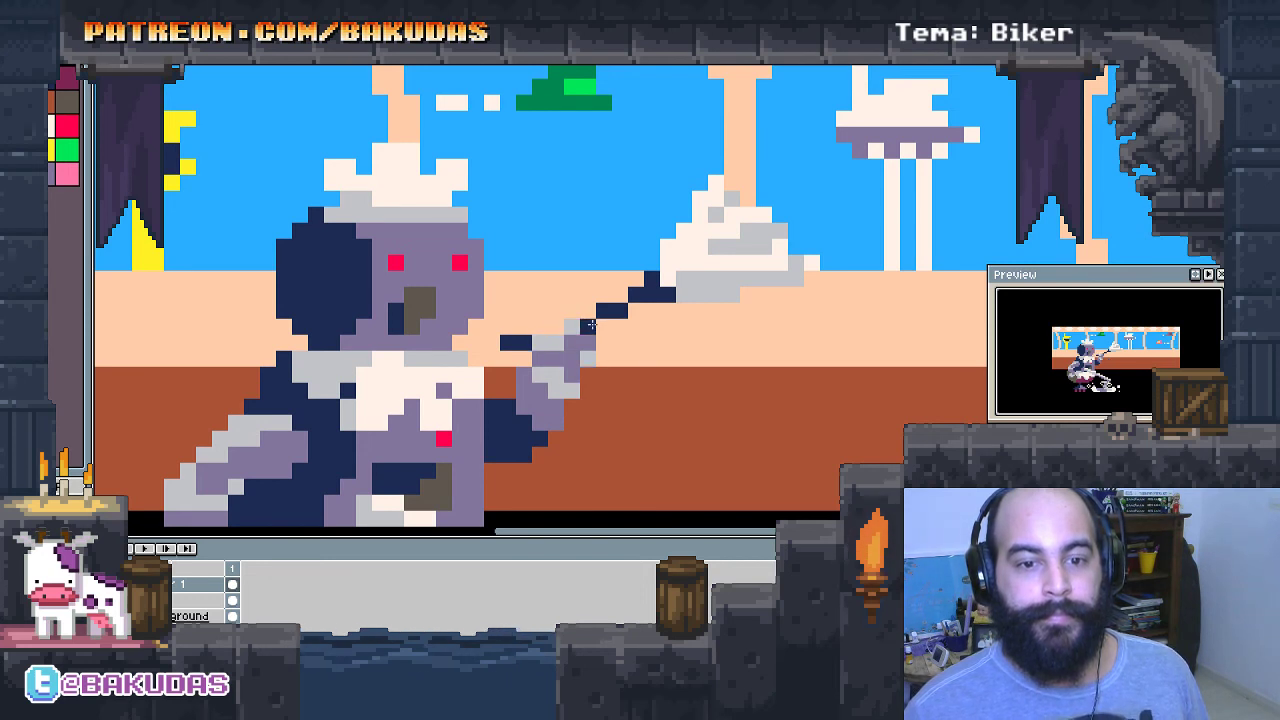
key("ctrl+z")
Extend the dark mop handle with navy pixels and reshape the hand's edge against the peach wall.
left_click(550, 343)
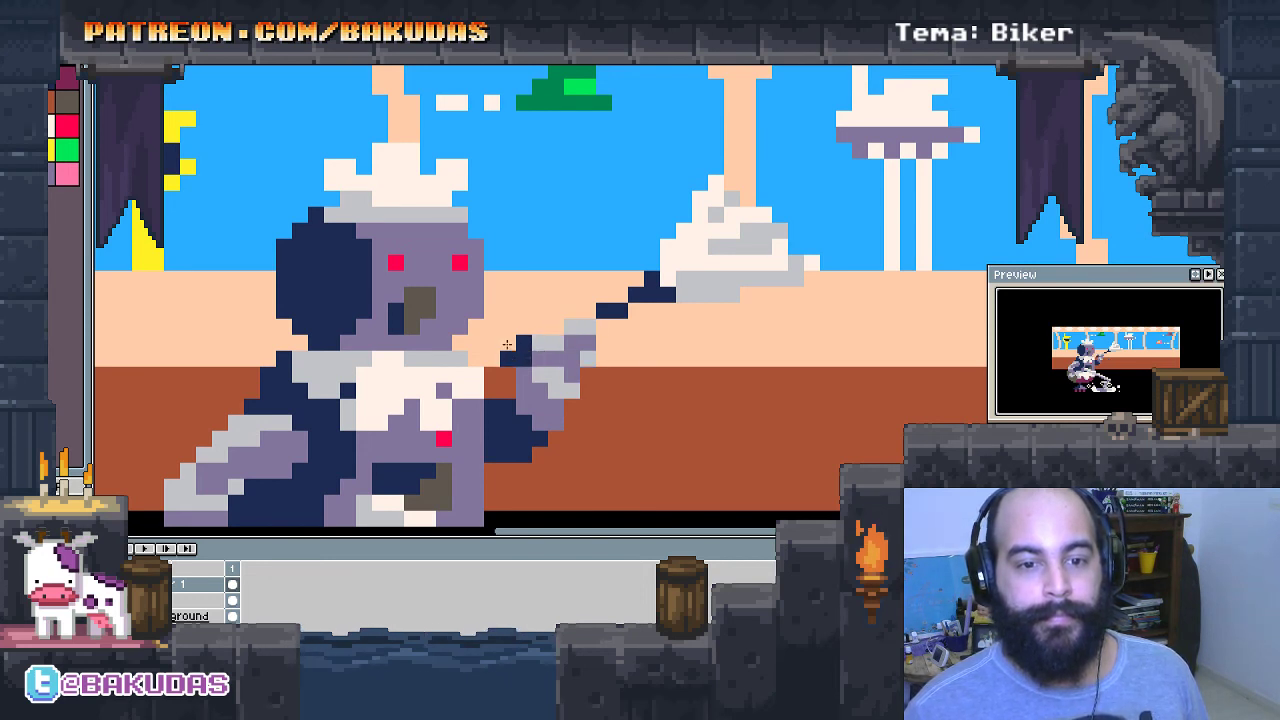
left_click(696, 402)
scroll(700, 402, "up", 1)
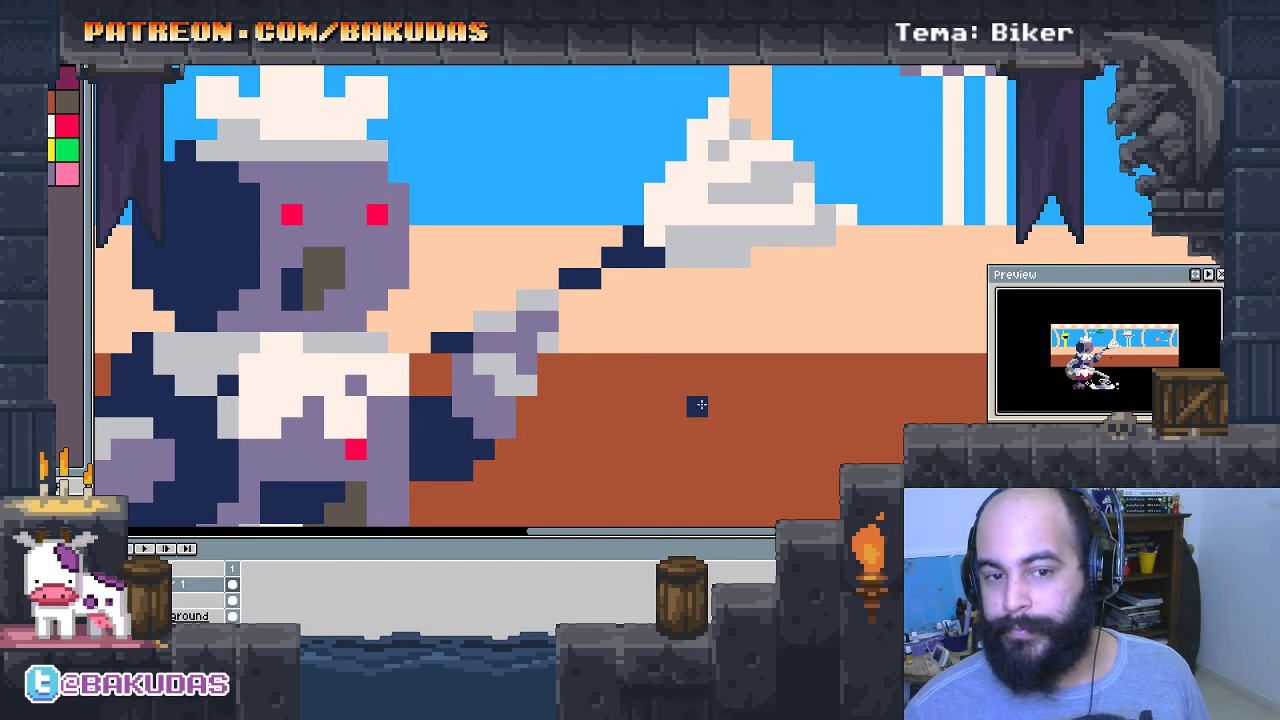
left_click(528, 321)
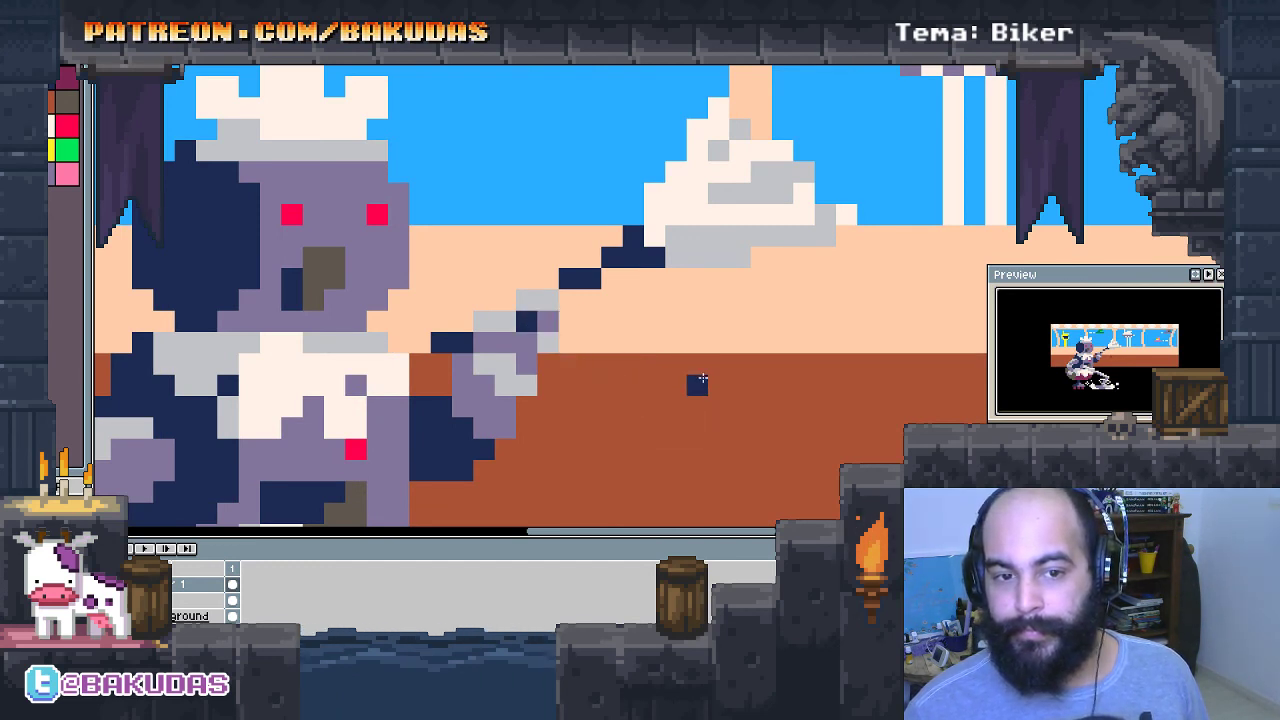
key("ctrl+z")
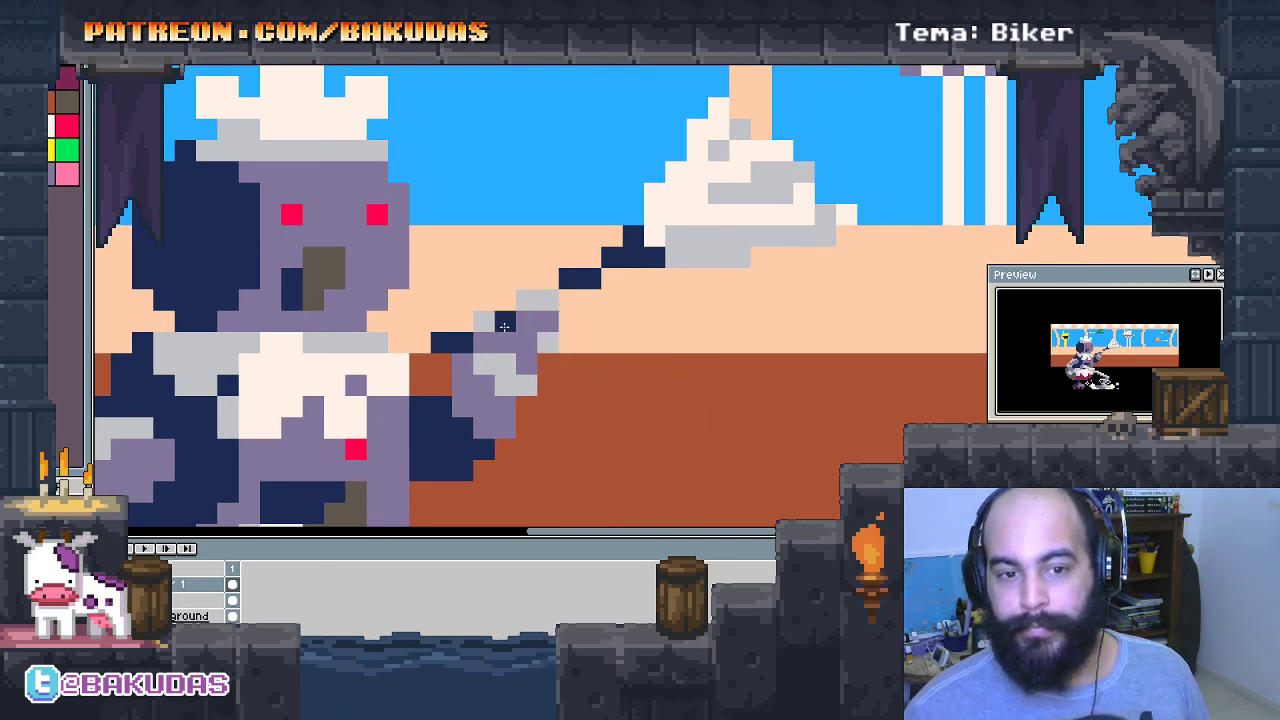
left_click(502, 305)
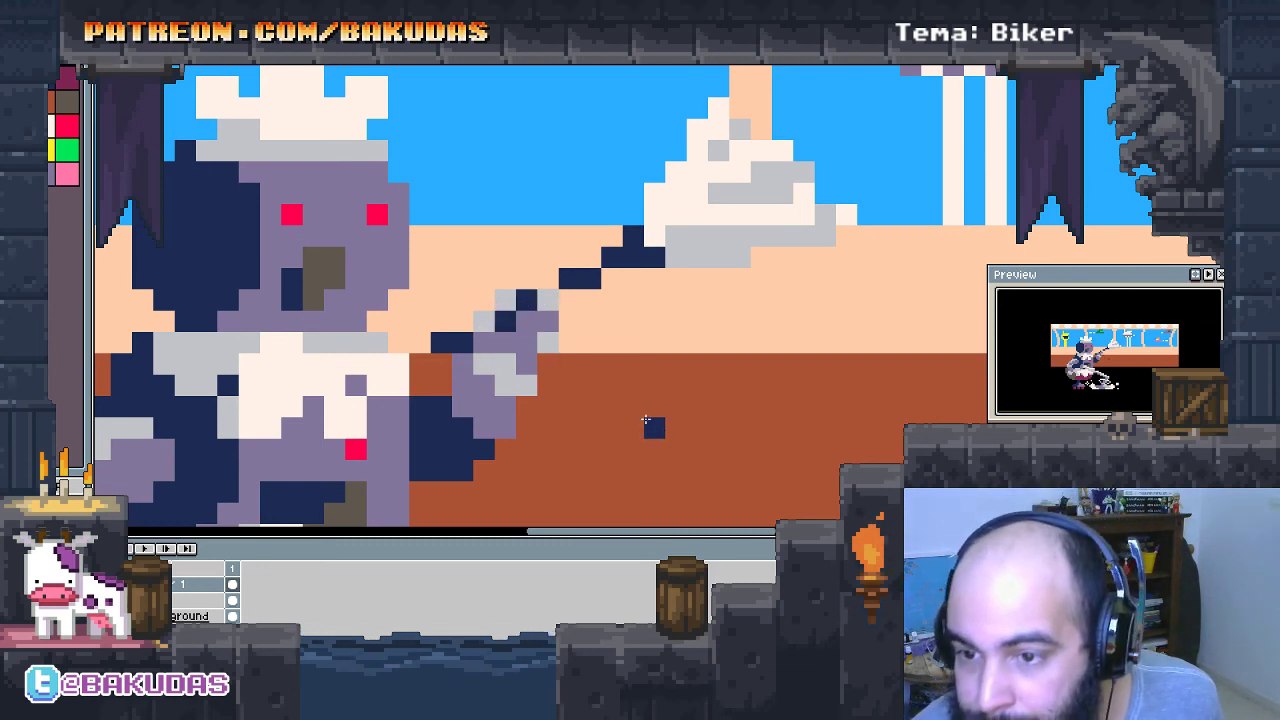
scroll(654, 410, "down", 1)
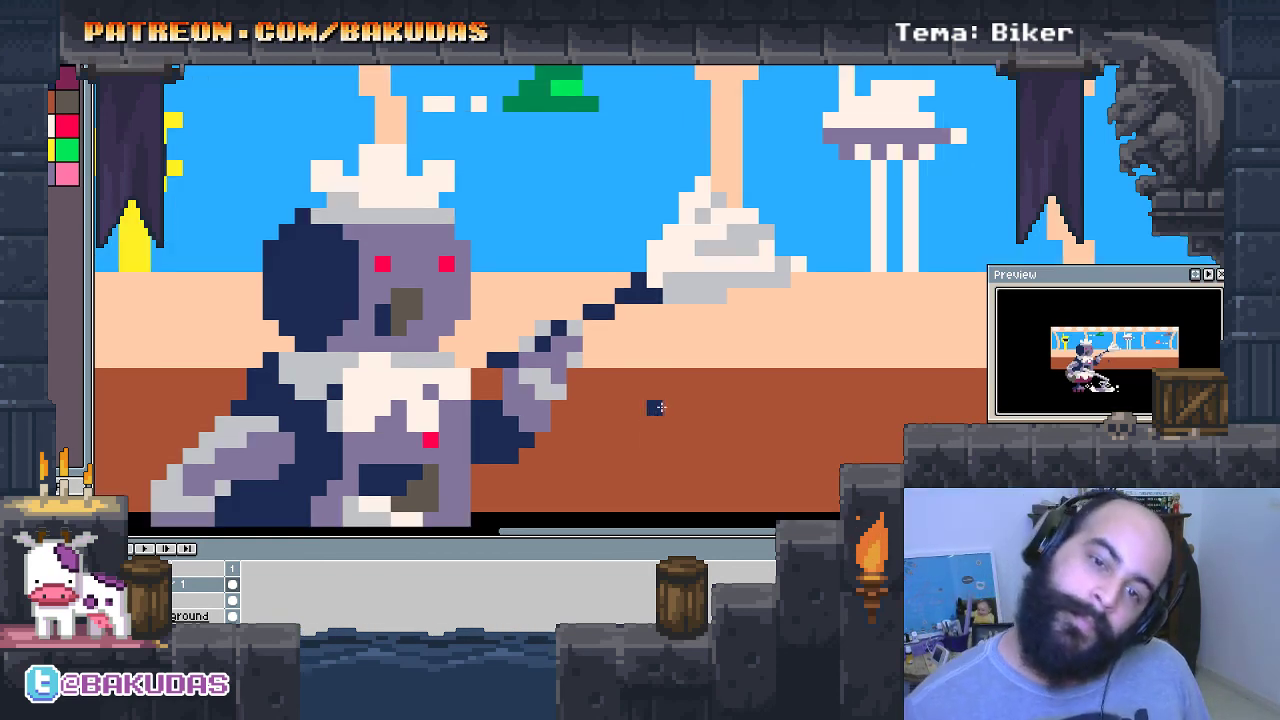
scroll(630, 395, "up", 1)
scroll(623, 386, "up", 1)
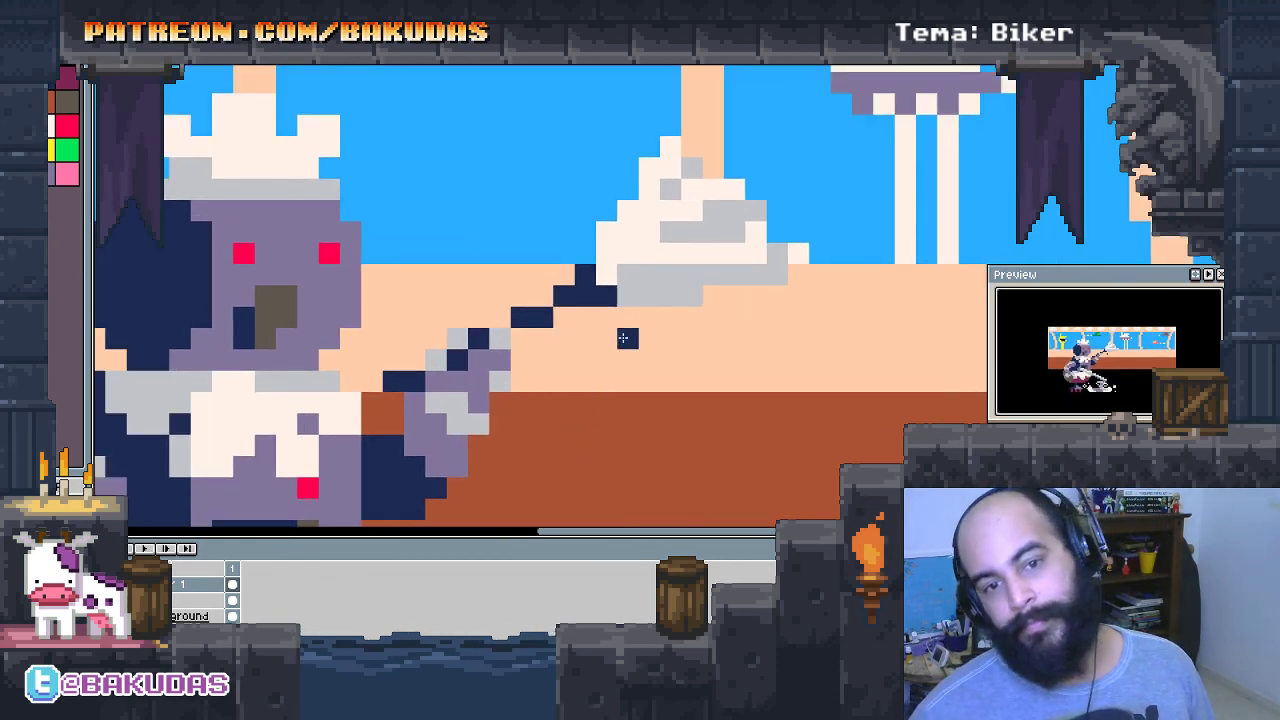
scroll(623, 366, "down", 1)
Paint navy pixels on the bottoms of the left, middle and right feet.
scroll(623, 363, "down", 2)
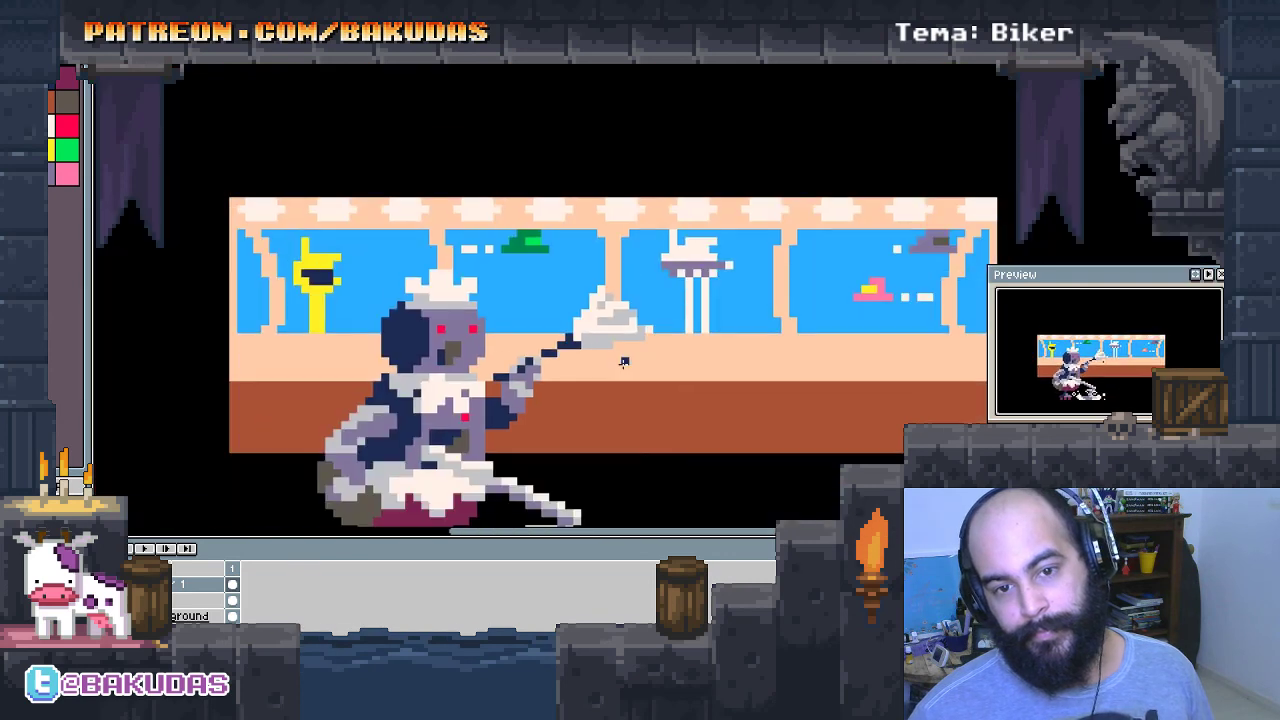
left_click_drag(623, 363, 546, 305)
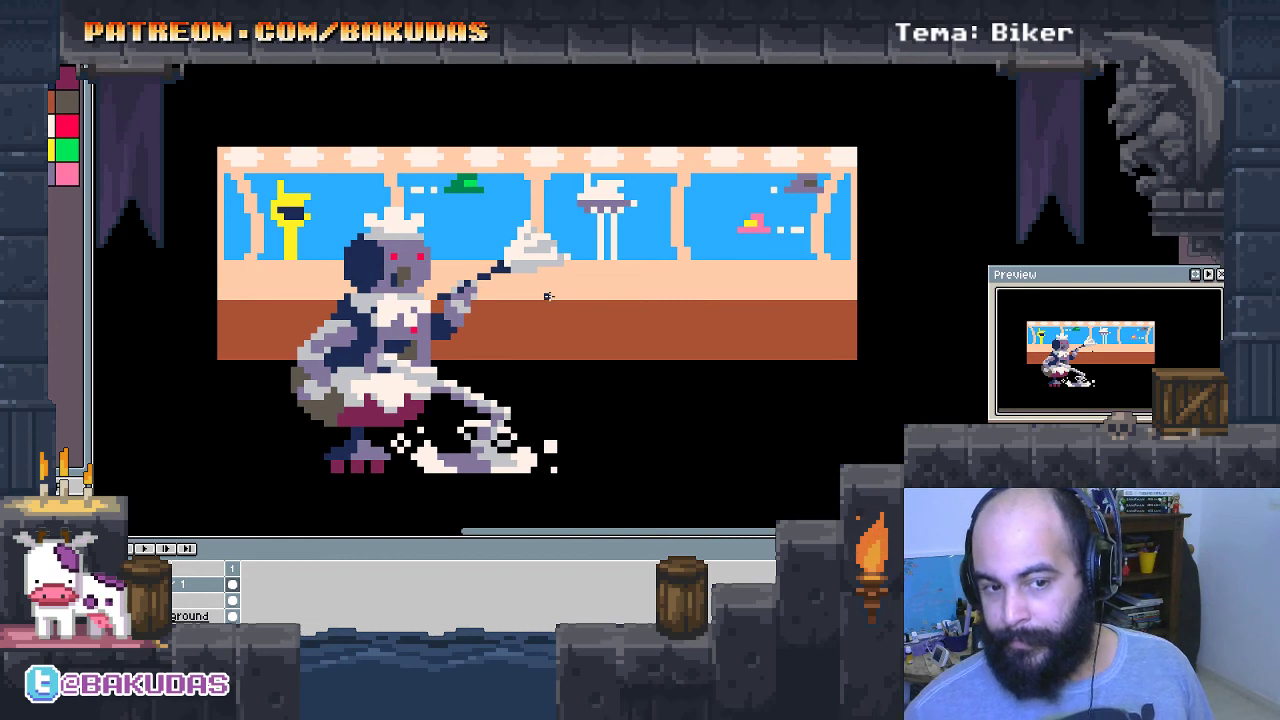
scroll(453, 351, "up", 3)
left_click_drag(437, 380, 714, 177)
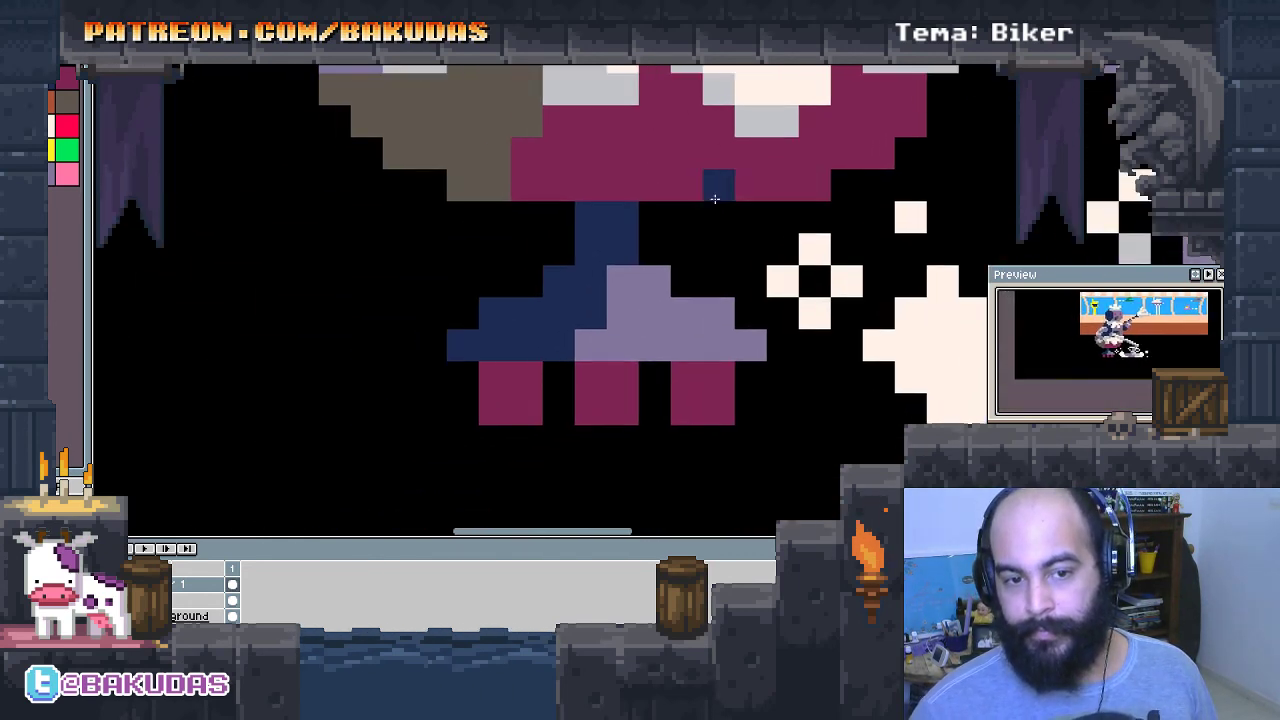
left_click(529, 418)
left_click(622, 410)
left_click(748, 408)
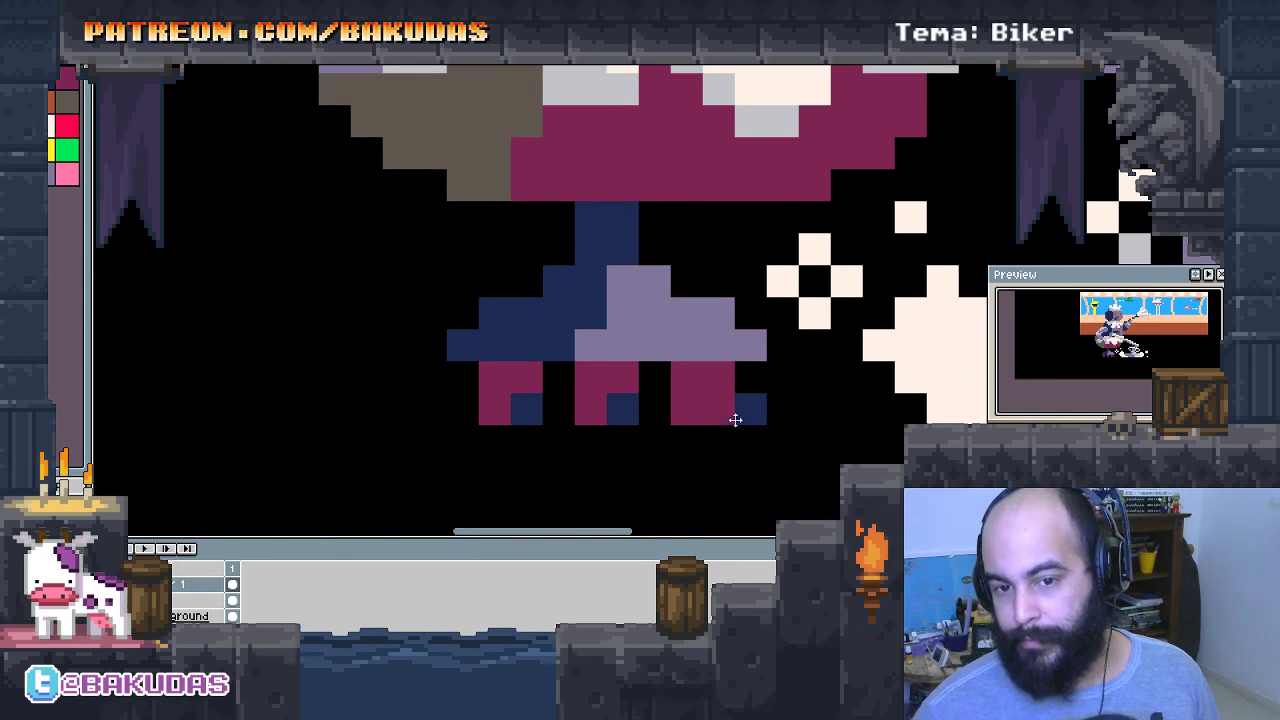
left_click(720, 410)
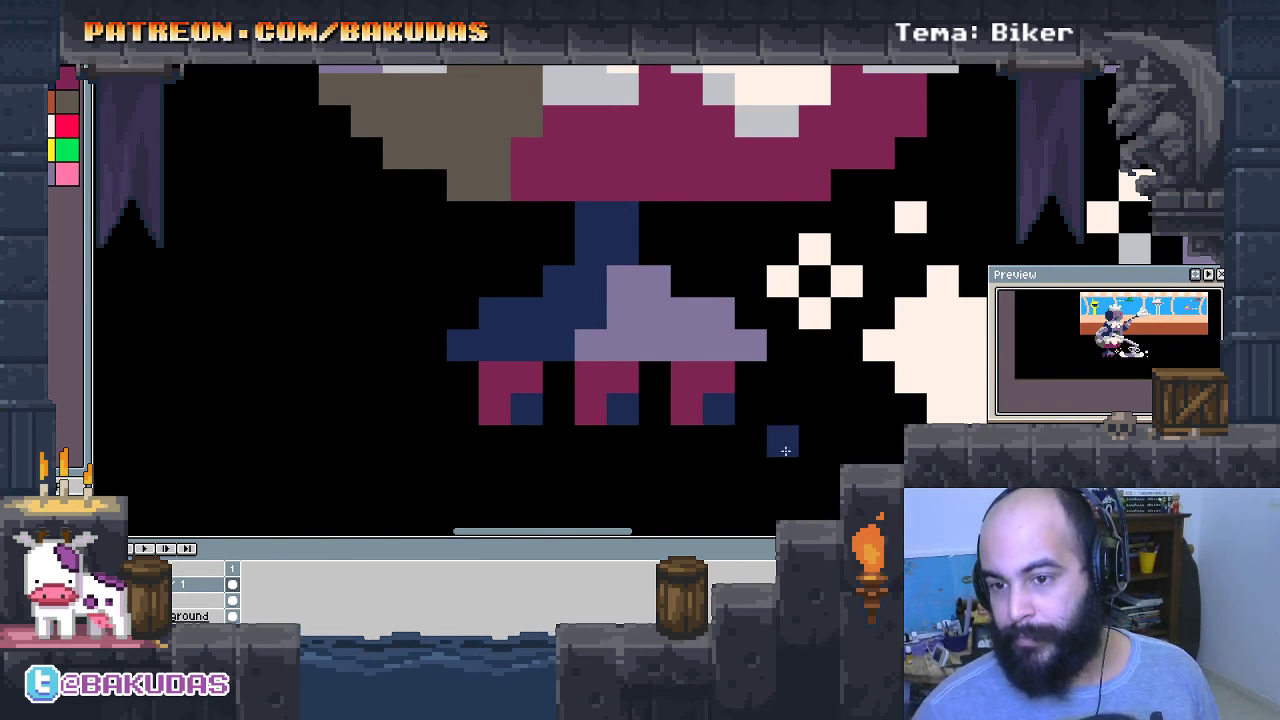
Zoom out and recentre on the character and background to check the sprite.
scroll(631, 449, "down", 1)
scroll(650, 420, "down", 3)
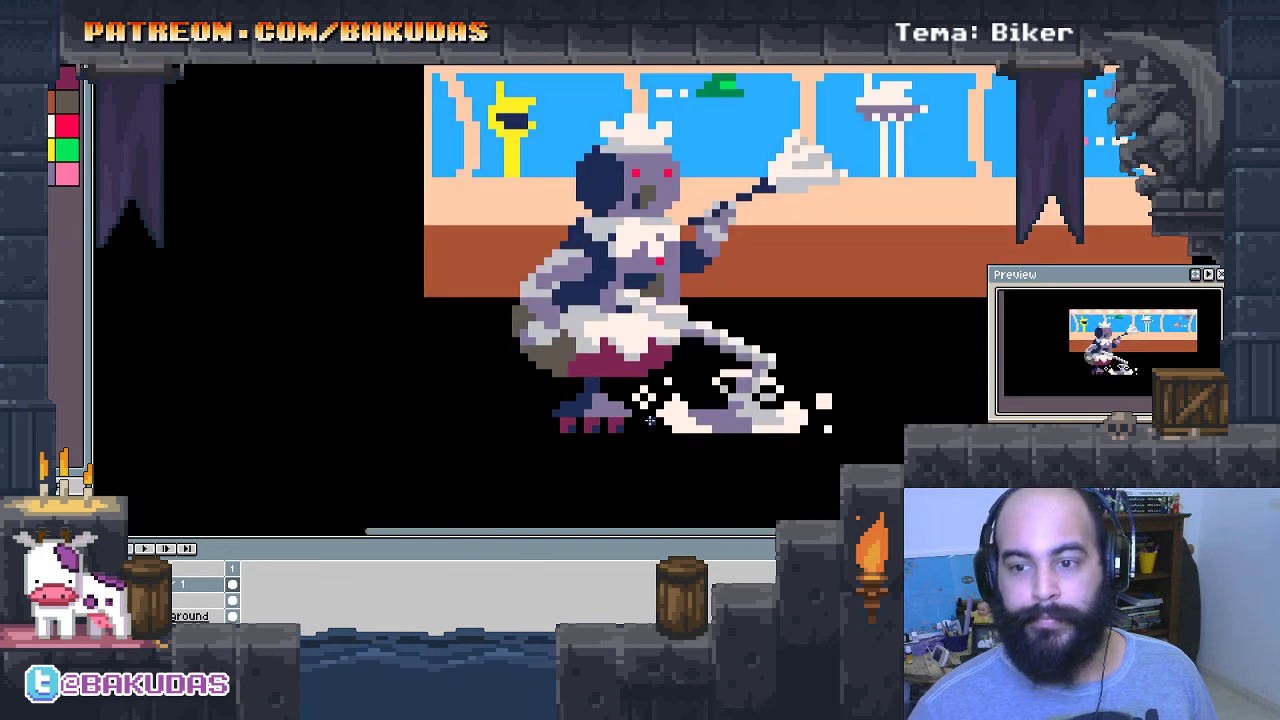
left_click_drag(706, 386, 611, 433)
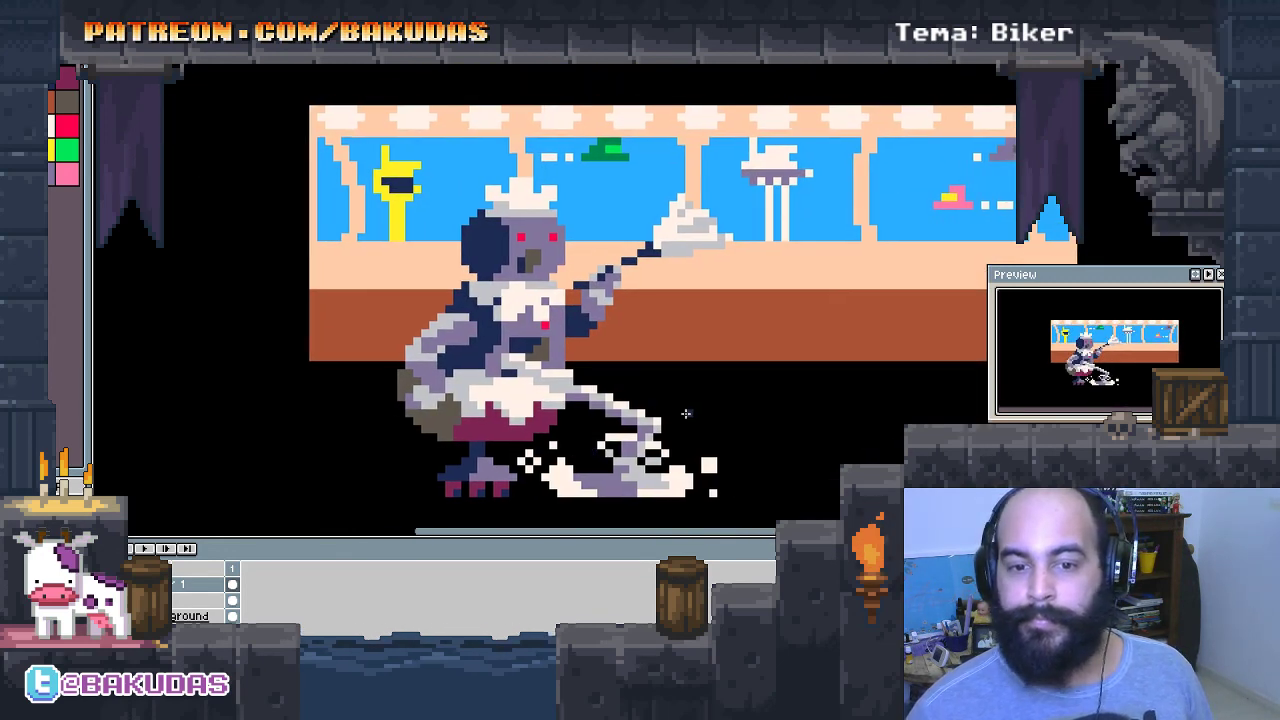
scroll(686, 413, "down", 1)
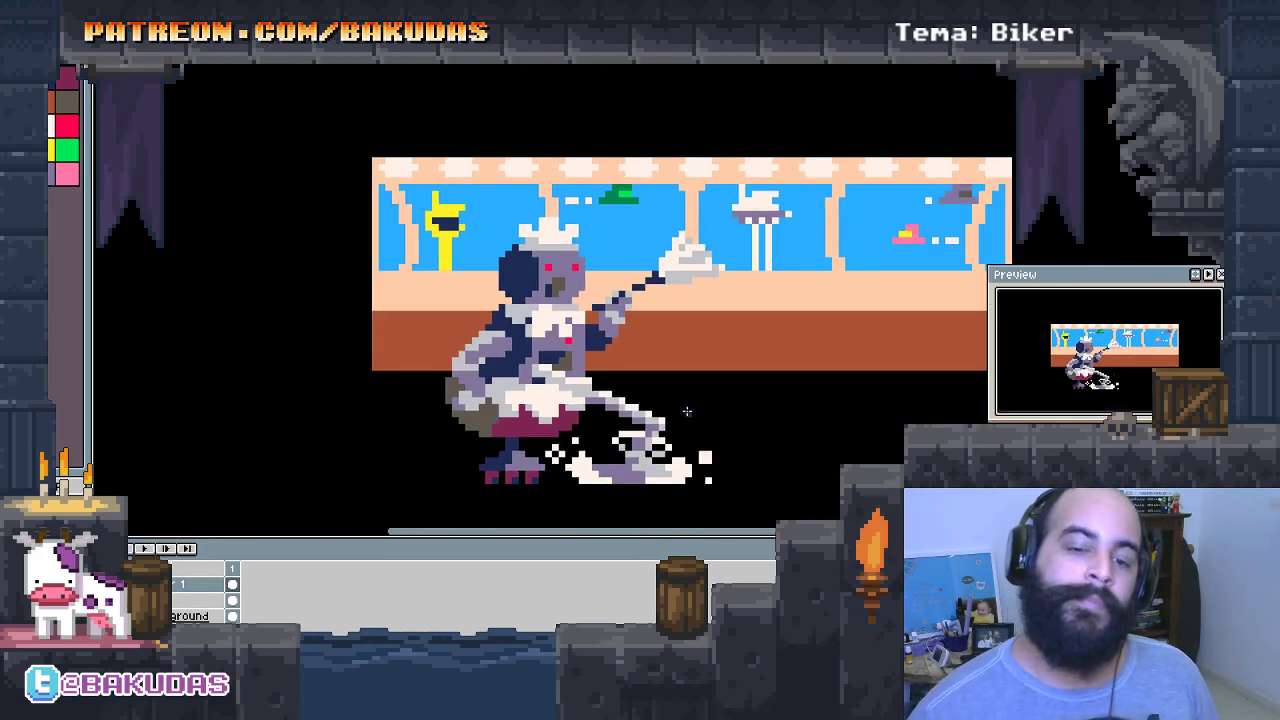
scroll(687, 411, "up", 3)
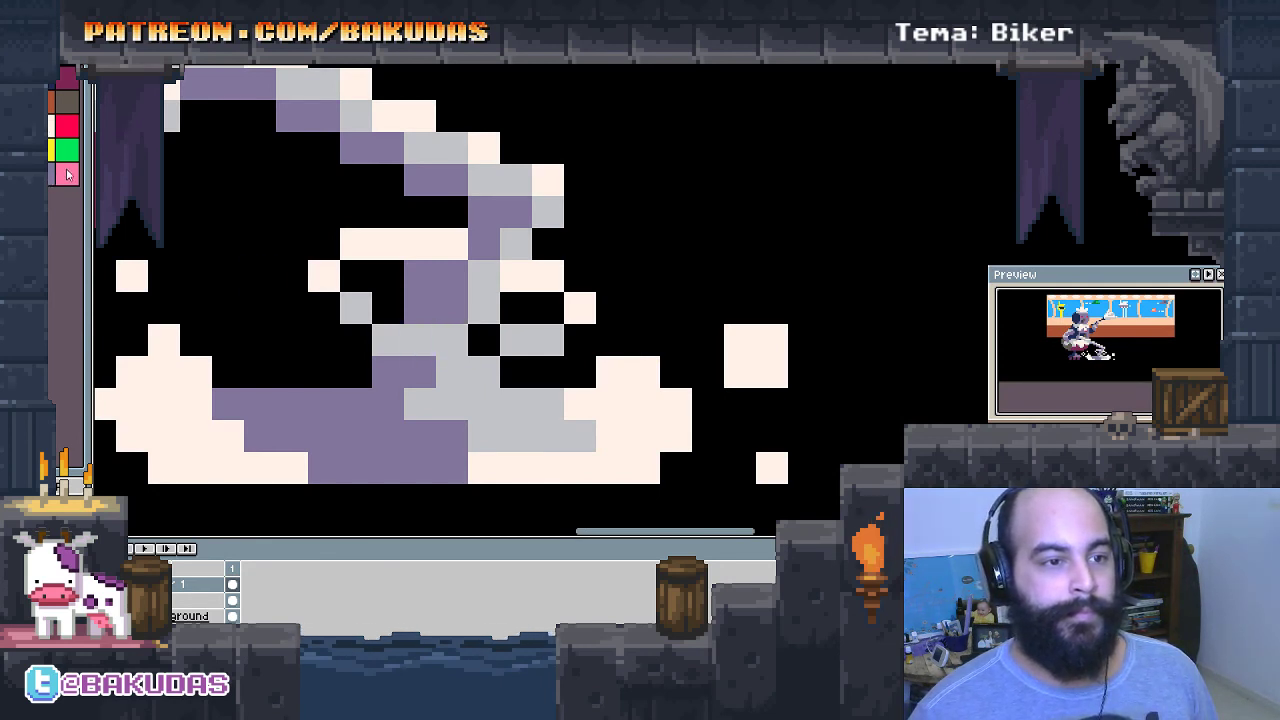
Sketch blue stroke pixels across the mop head, erasing stray blue pixels back to cream.
mouse_move(452, 340)
left_mouse_down()
mouse_move(388, 340)
mouse_move(356, 308)
left_mouse_up()
left_click(515, 340)
left_click_drag(548, 340, 492, 338)
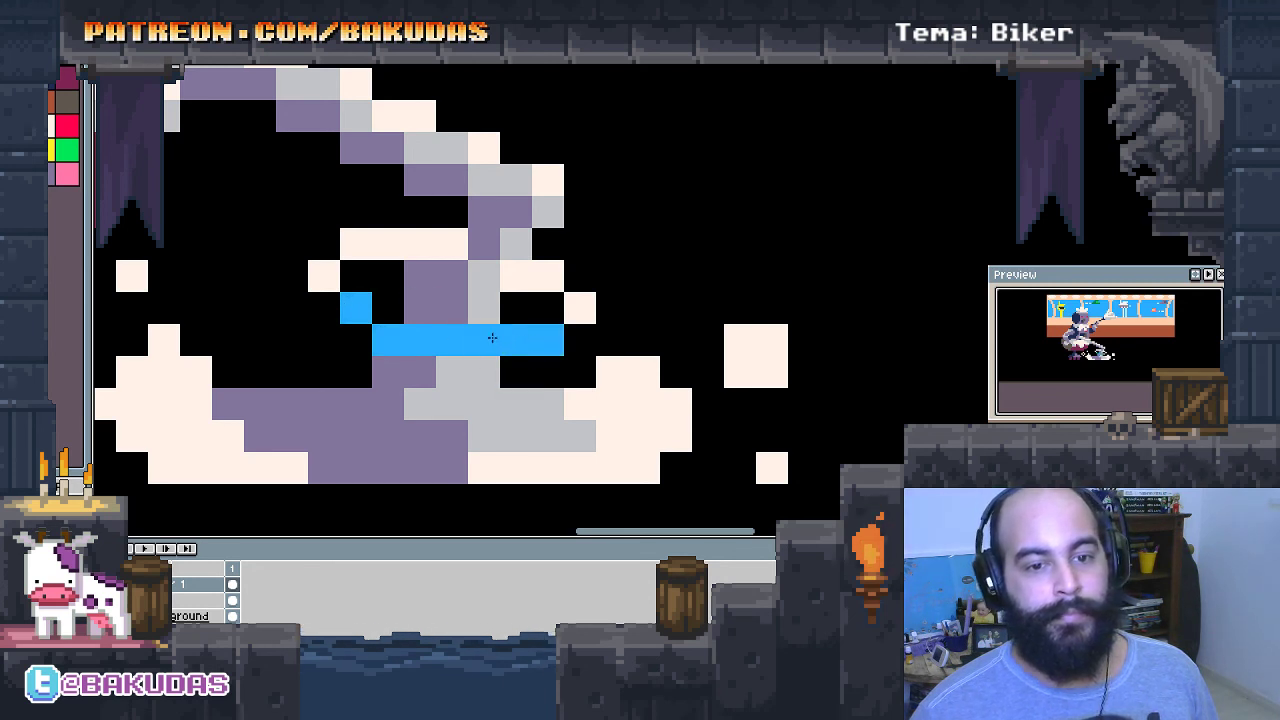
left_click(580, 308)
mouse_move(356, 276)
left_mouse_down()
mouse_move(324, 276)
mouse_move(520, 260)
left_mouse_up()
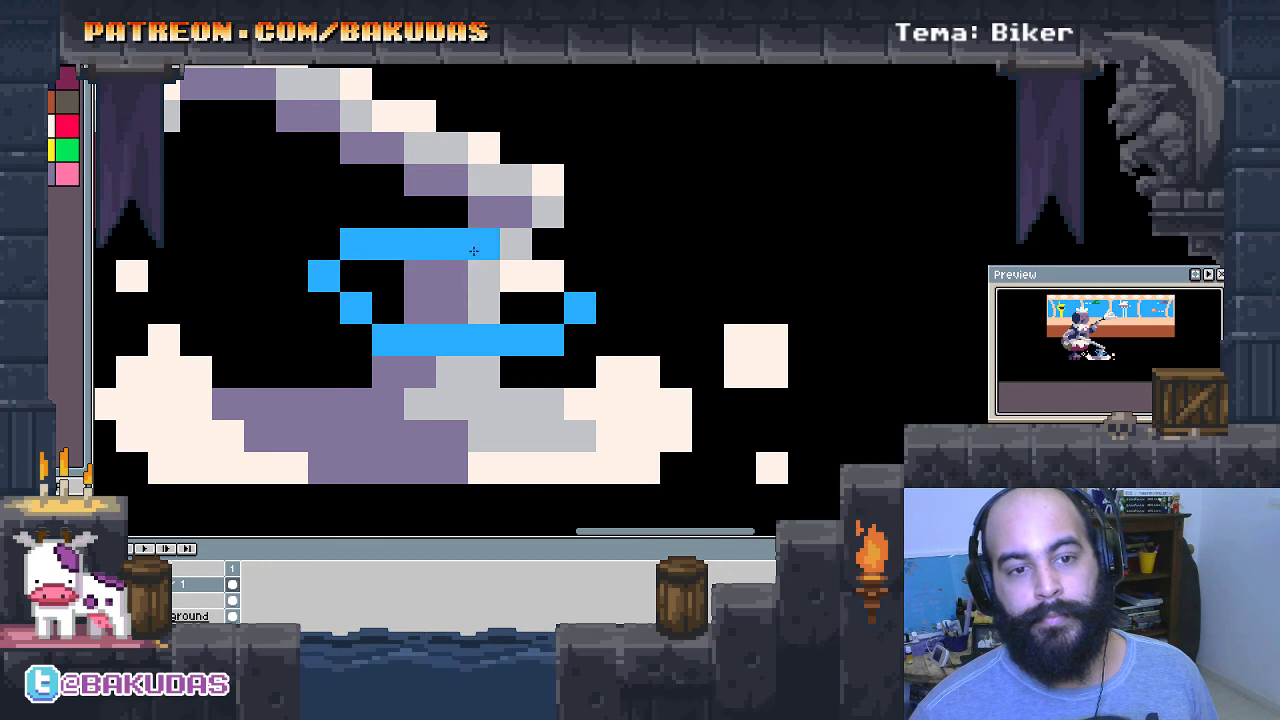
left_click(516, 244)
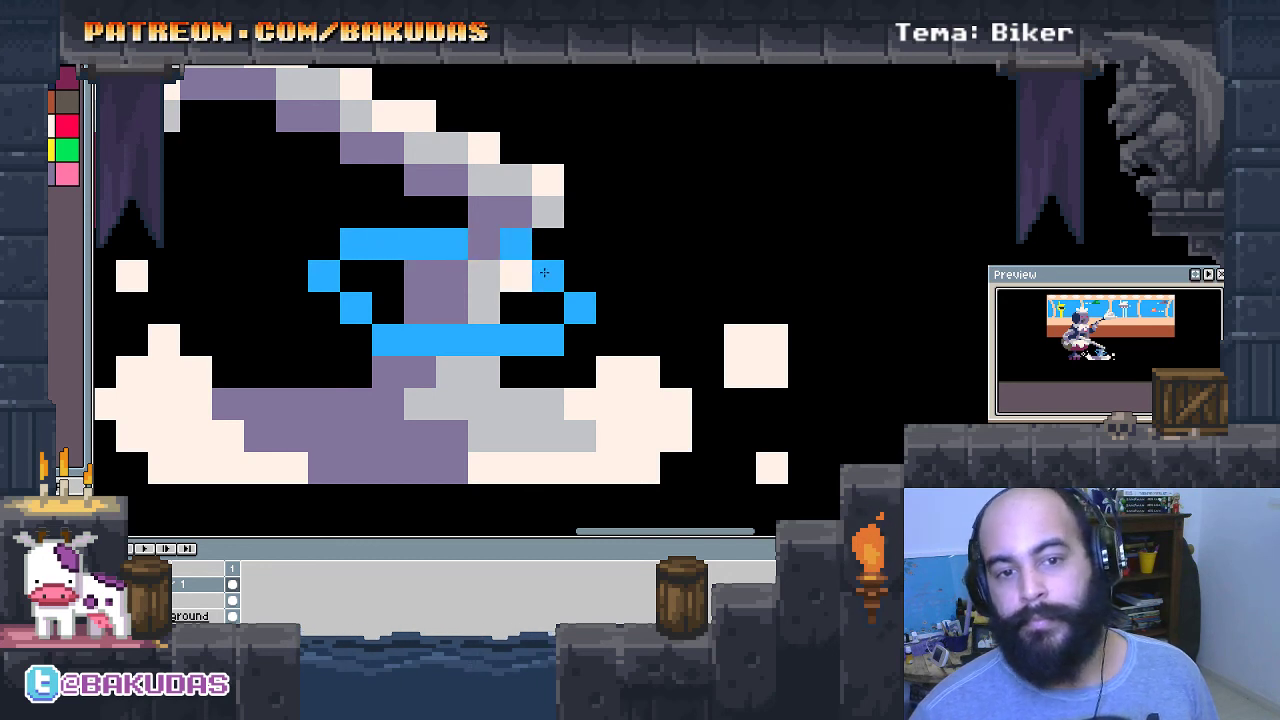
right_click(516, 276)
left_click(548, 276)
right_click(548, 276)
left_click(516, 276)
right_click(516, 244)
left_click(676, 340)
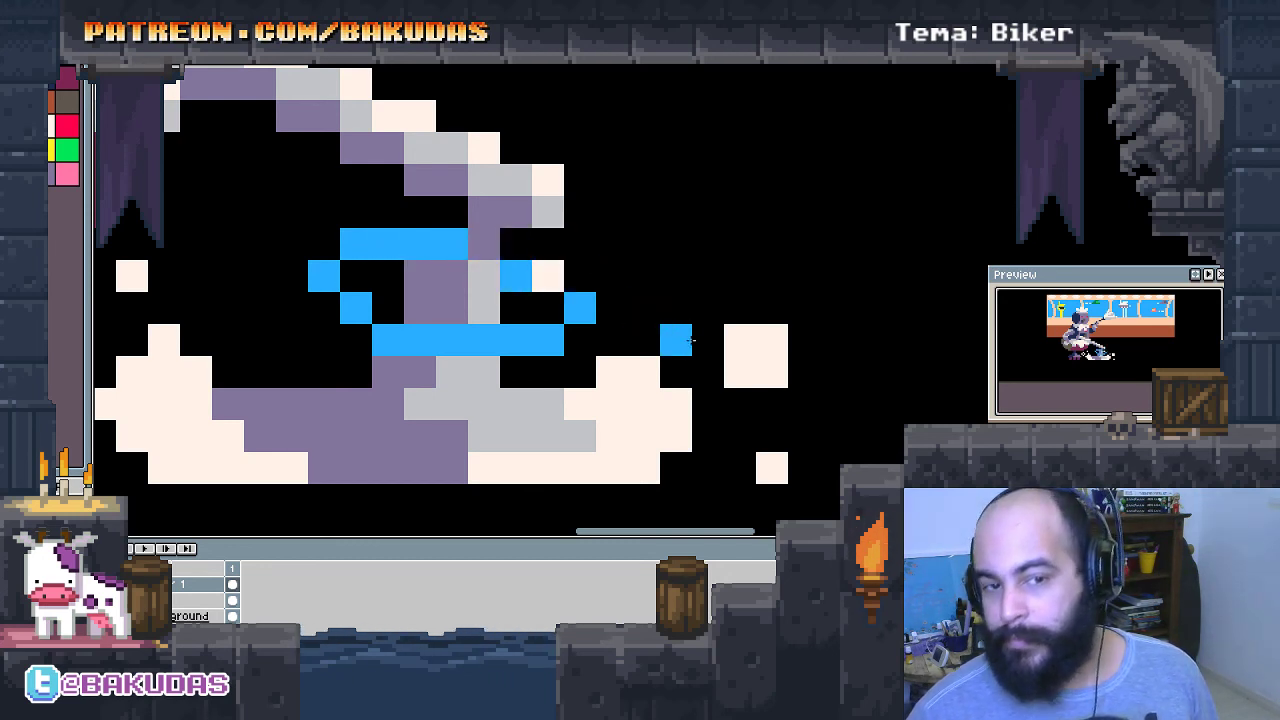
right_click(676, 340)
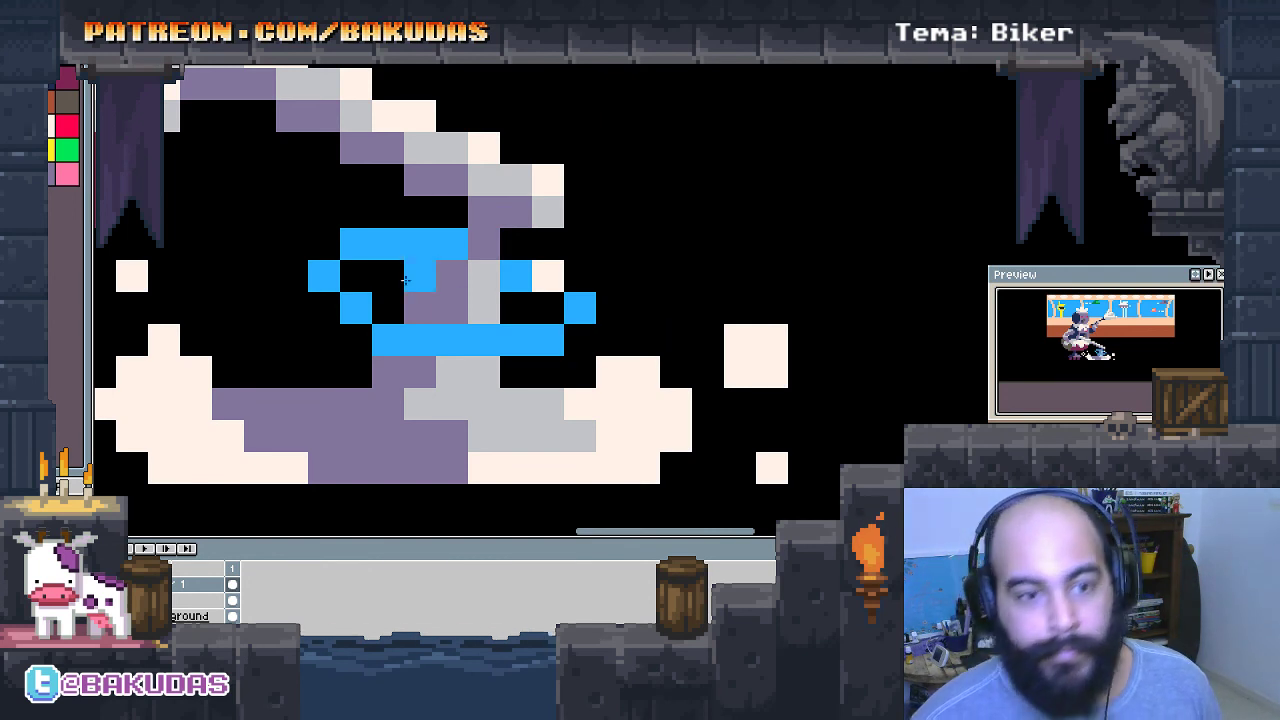
Repaint the upper blue bar and right-hand blue cells dark grey.
left_click(67, 113)
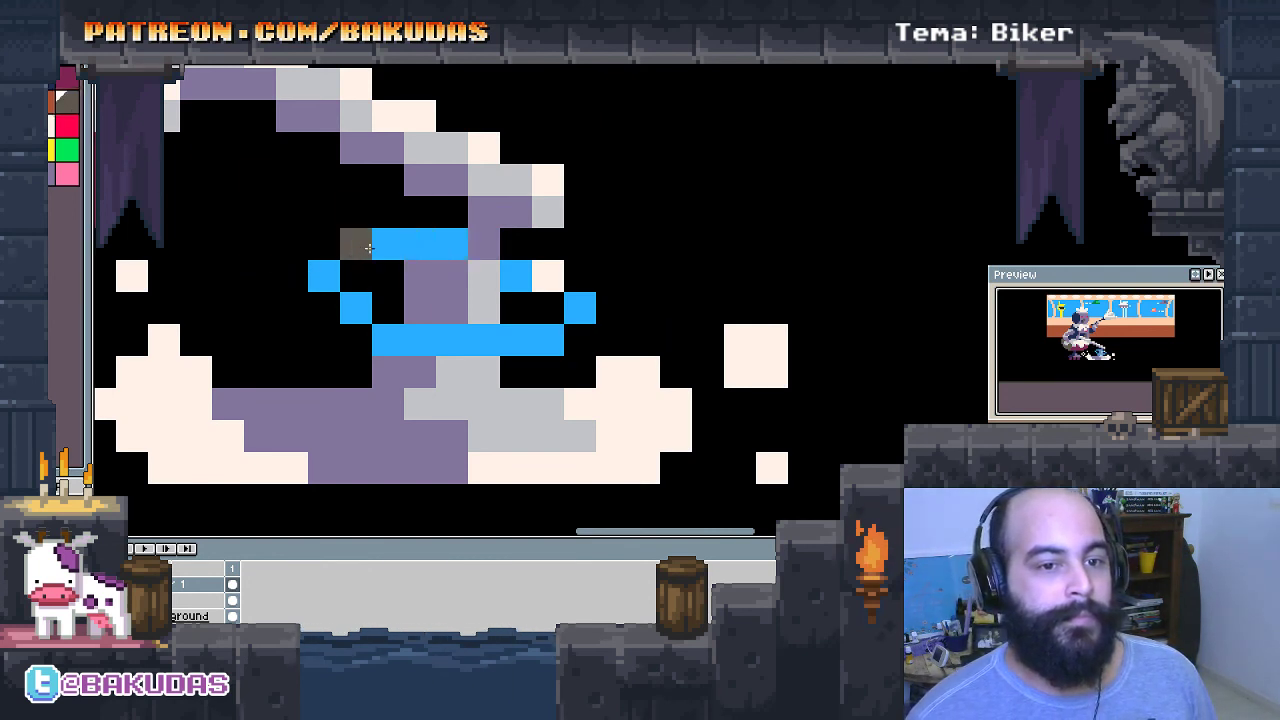
left_click_drag(360, 248, 447, 246)
left_click_drag(536, 286, 516, 276)
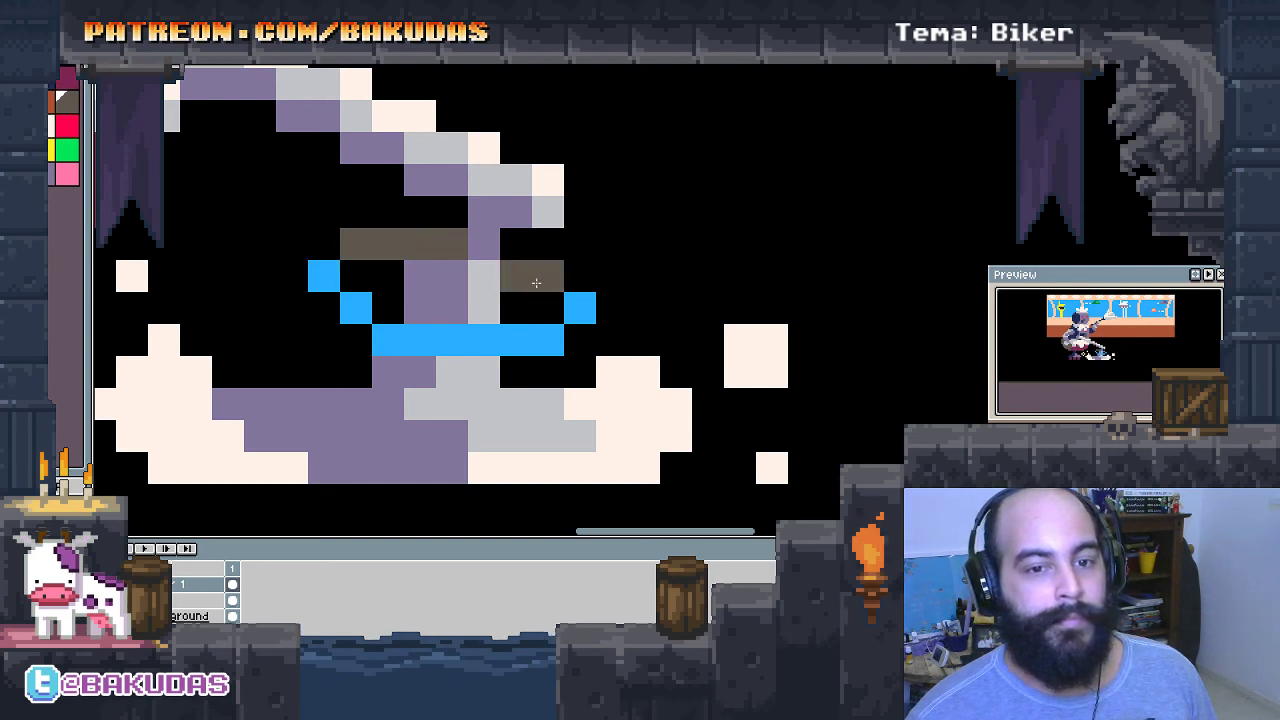
Paint the leftover blue pixels and lower bar cream, and the left cell purple.
left_click(545, 168, "alt")
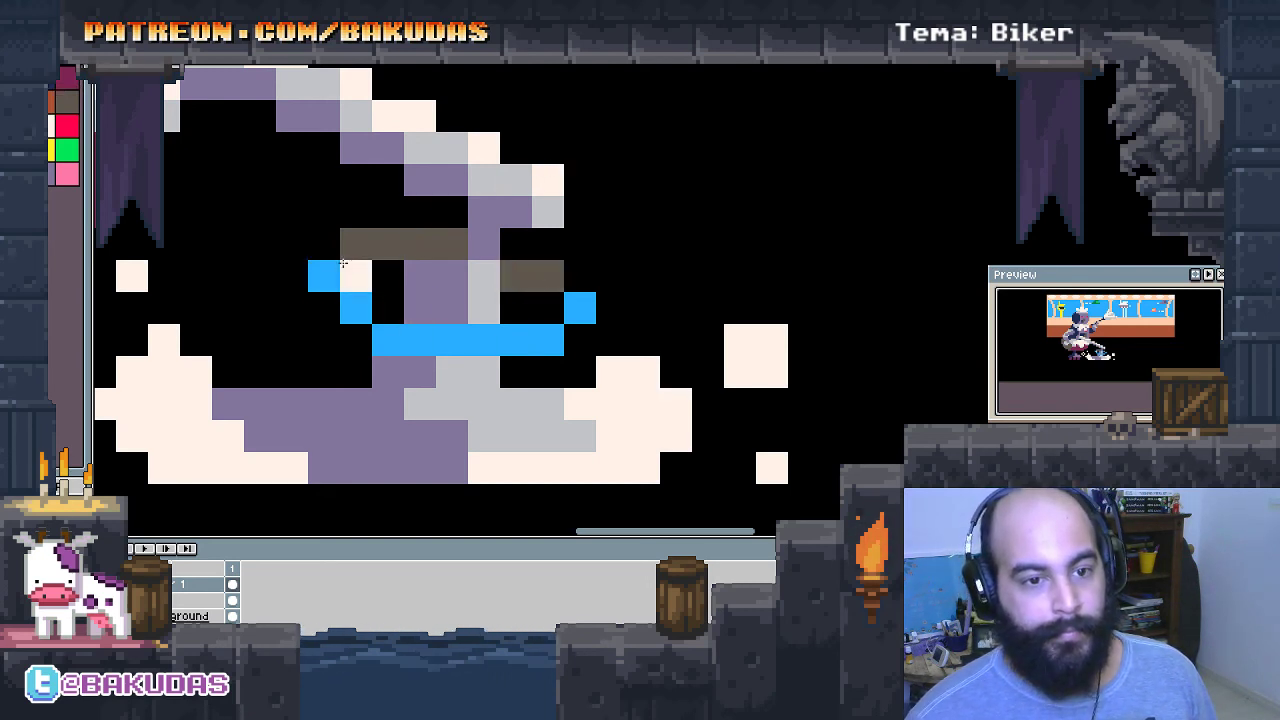
left_click(322, 276)
left_click(356, 308)
left_click_drag(418, 345, 516, 340)
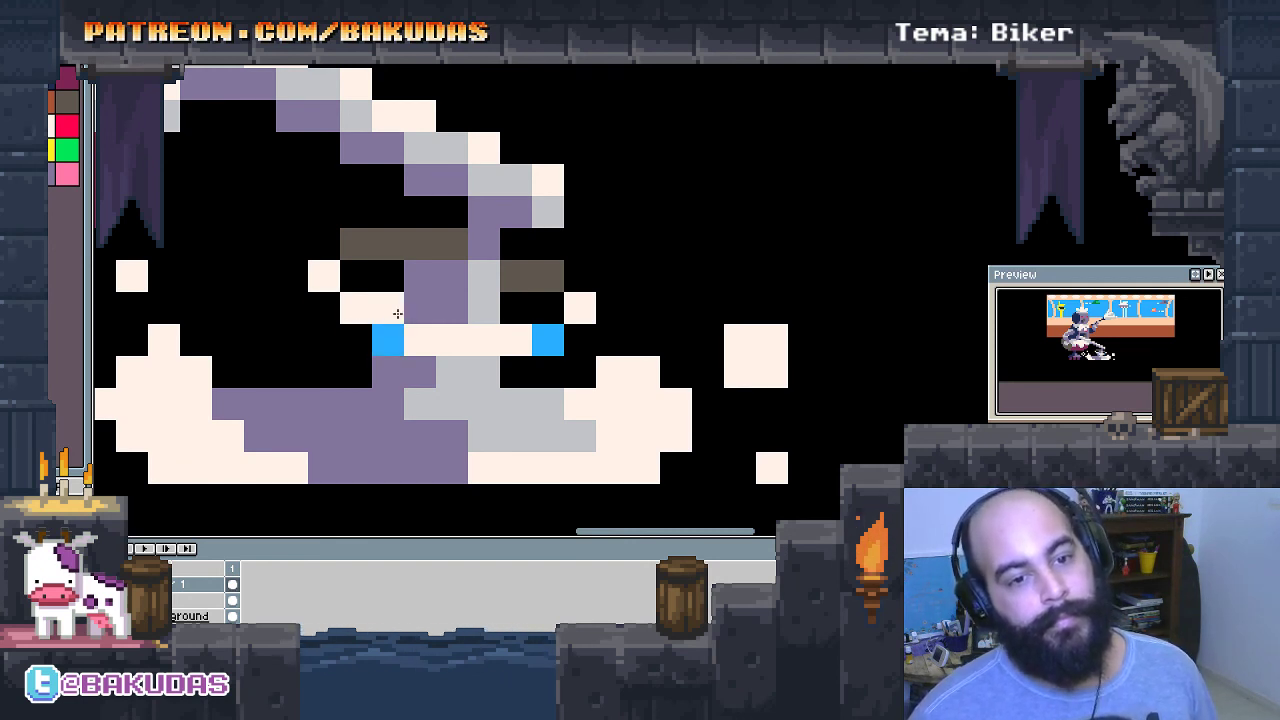
left_click(393, 345)
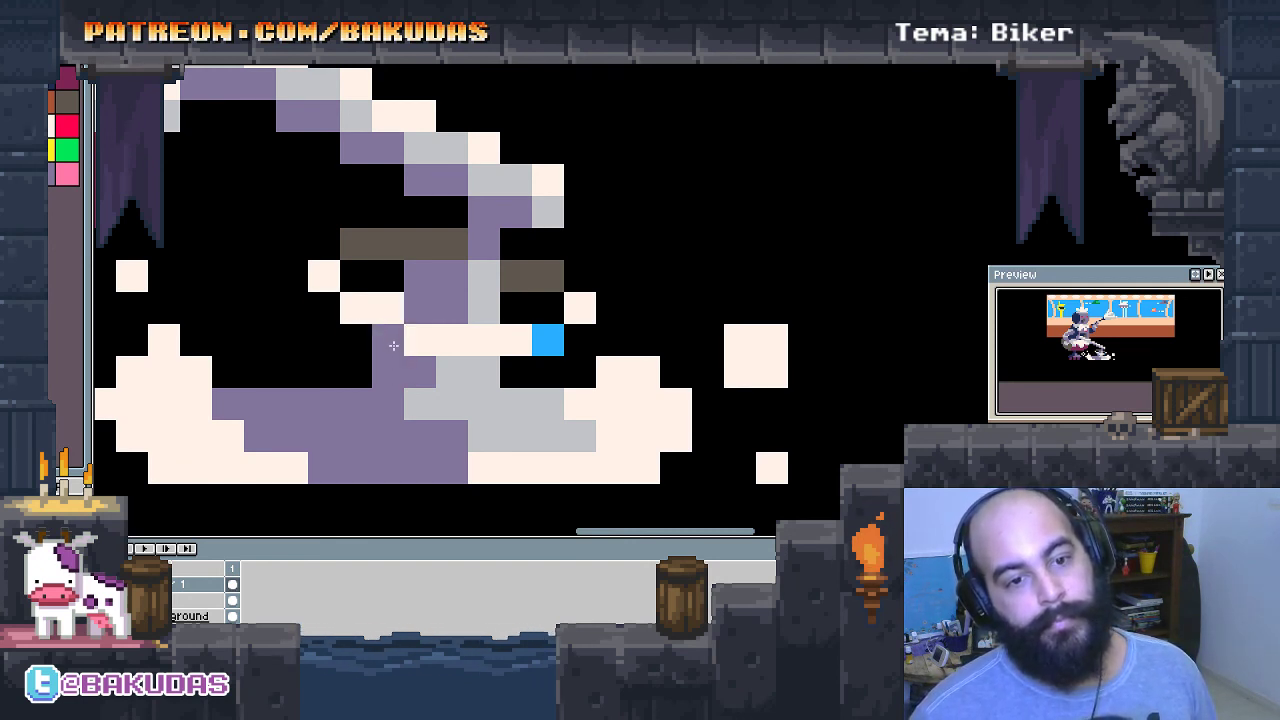
scroll(560, 400, "up", 1)
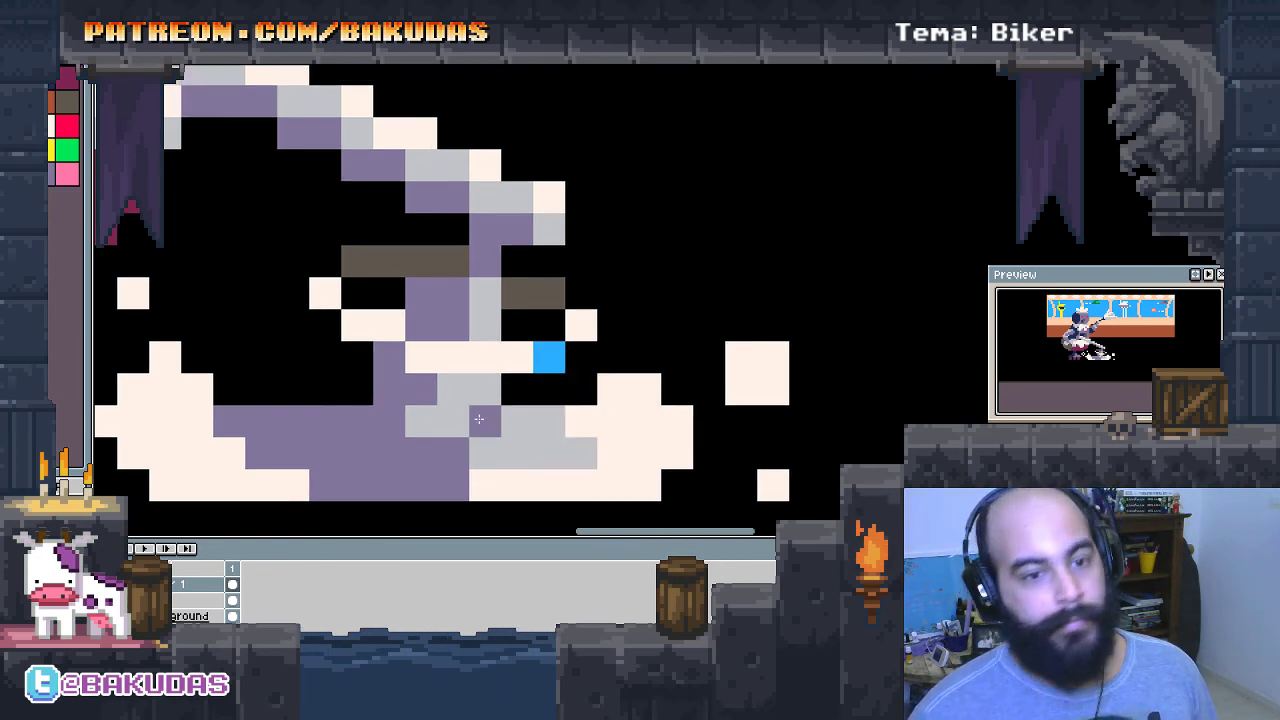
Paint the last blue cell cream and fill black gaps and a splash pixel purple.
left_click(552, 358)
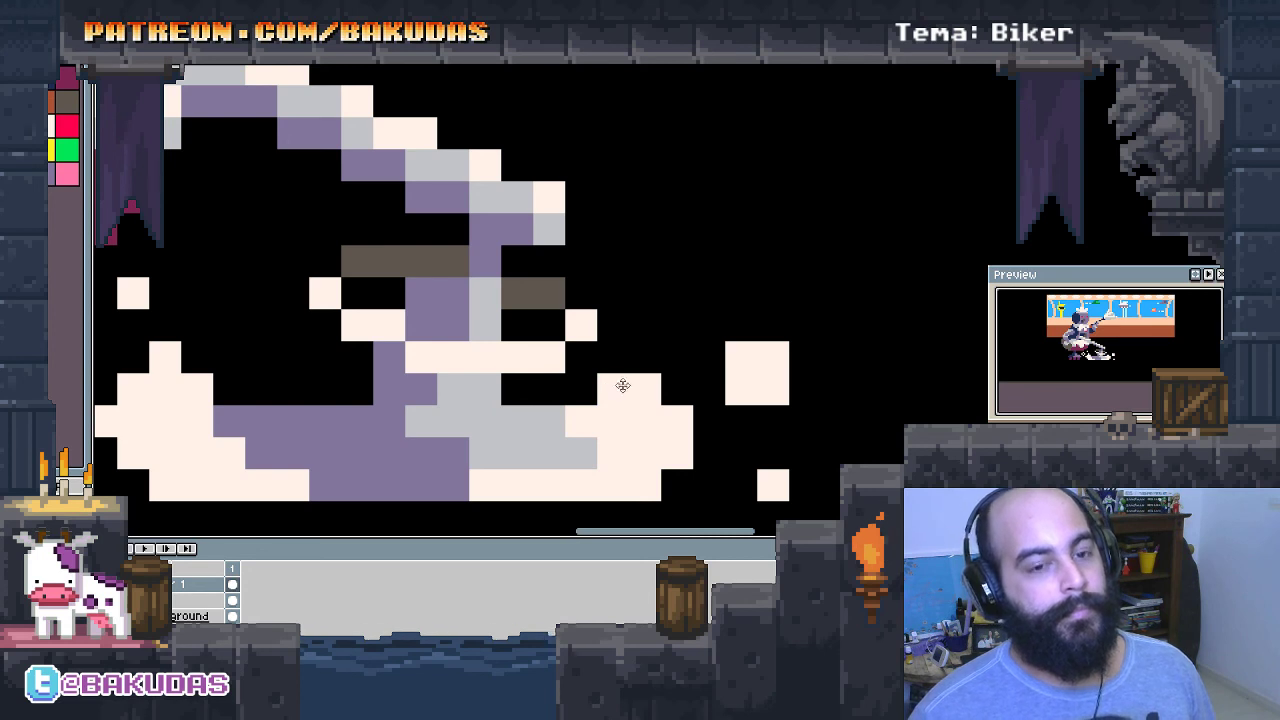
left_click_drag(623, 386, 598, 438)
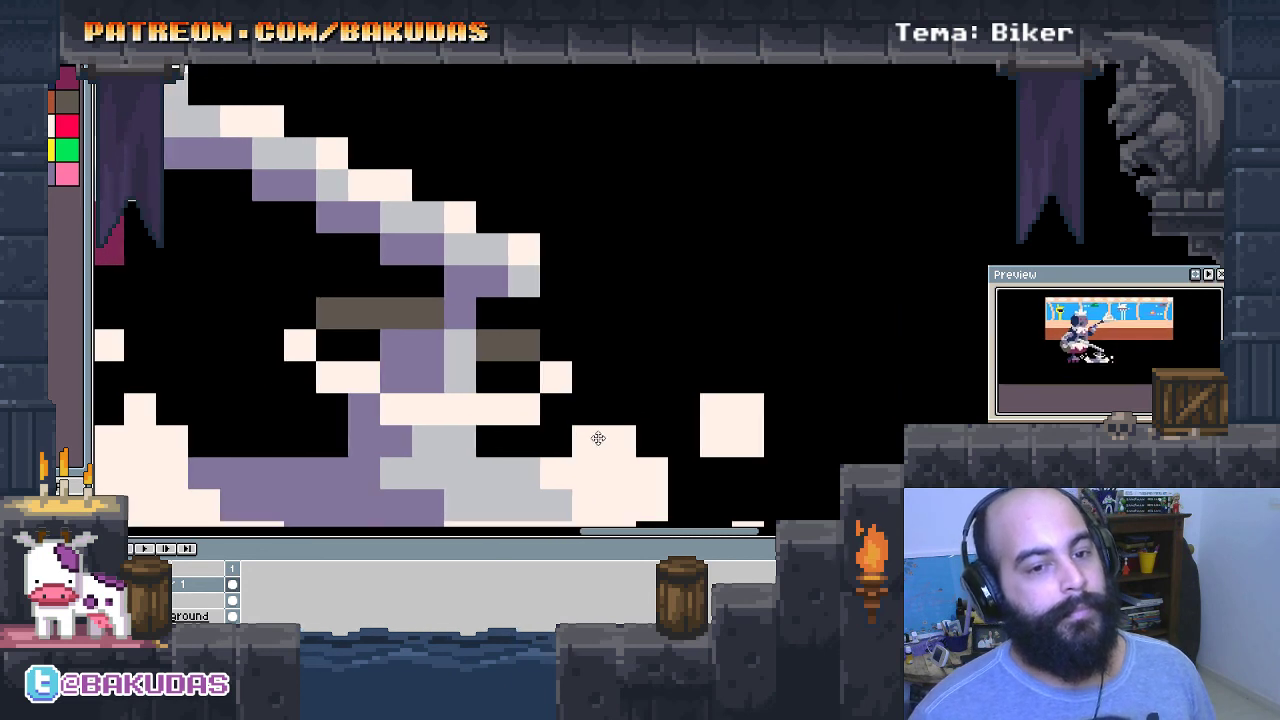
left_click(490, 316)
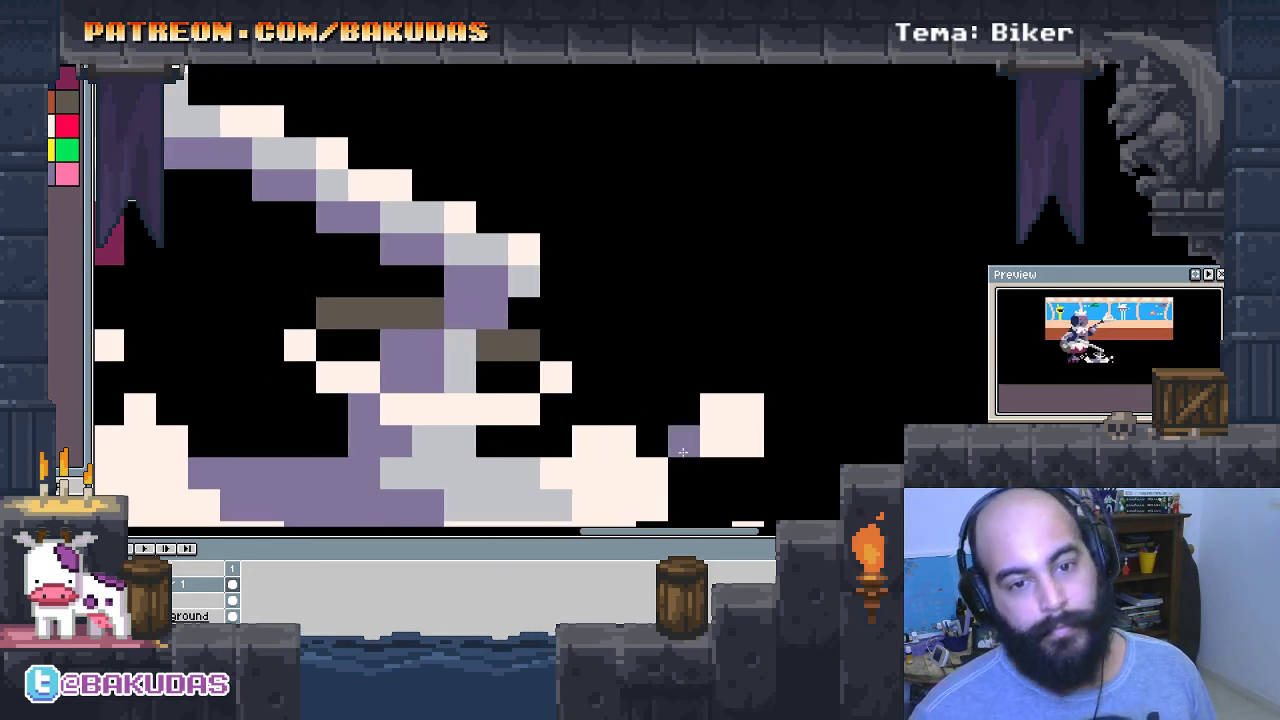
left_click_drag(691, 422, 674, 433)
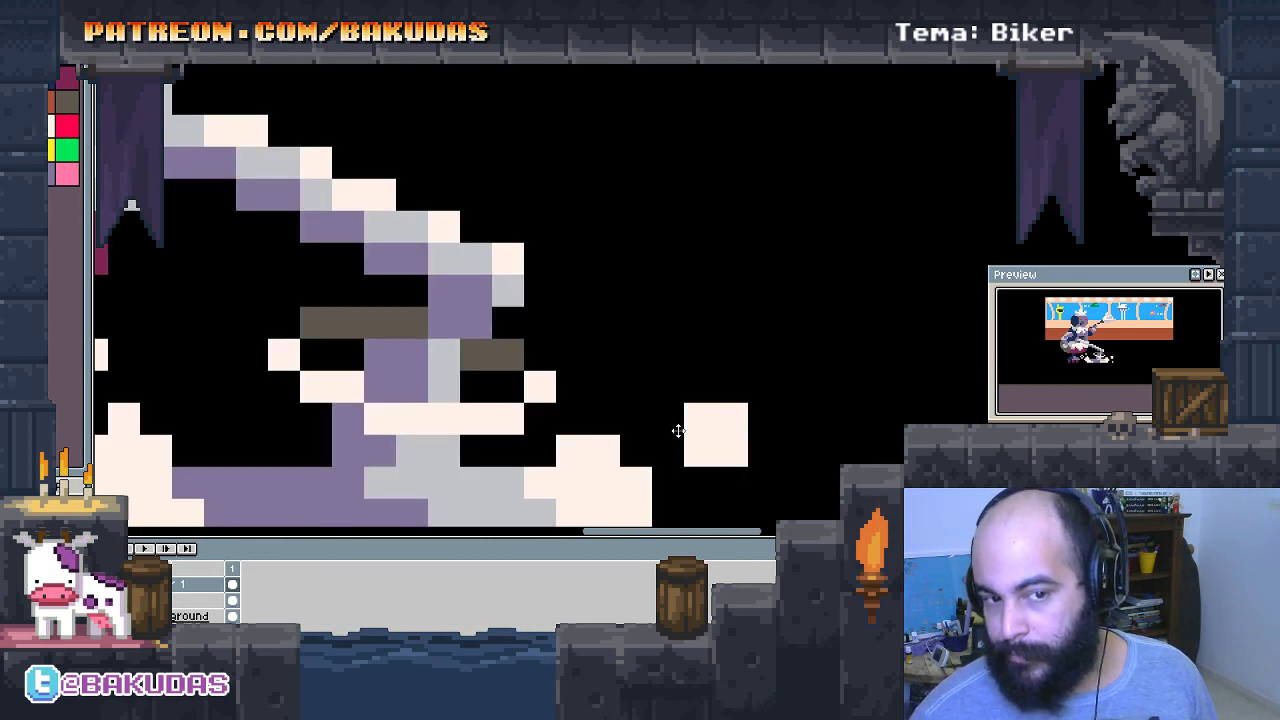
left_click(410, 305)
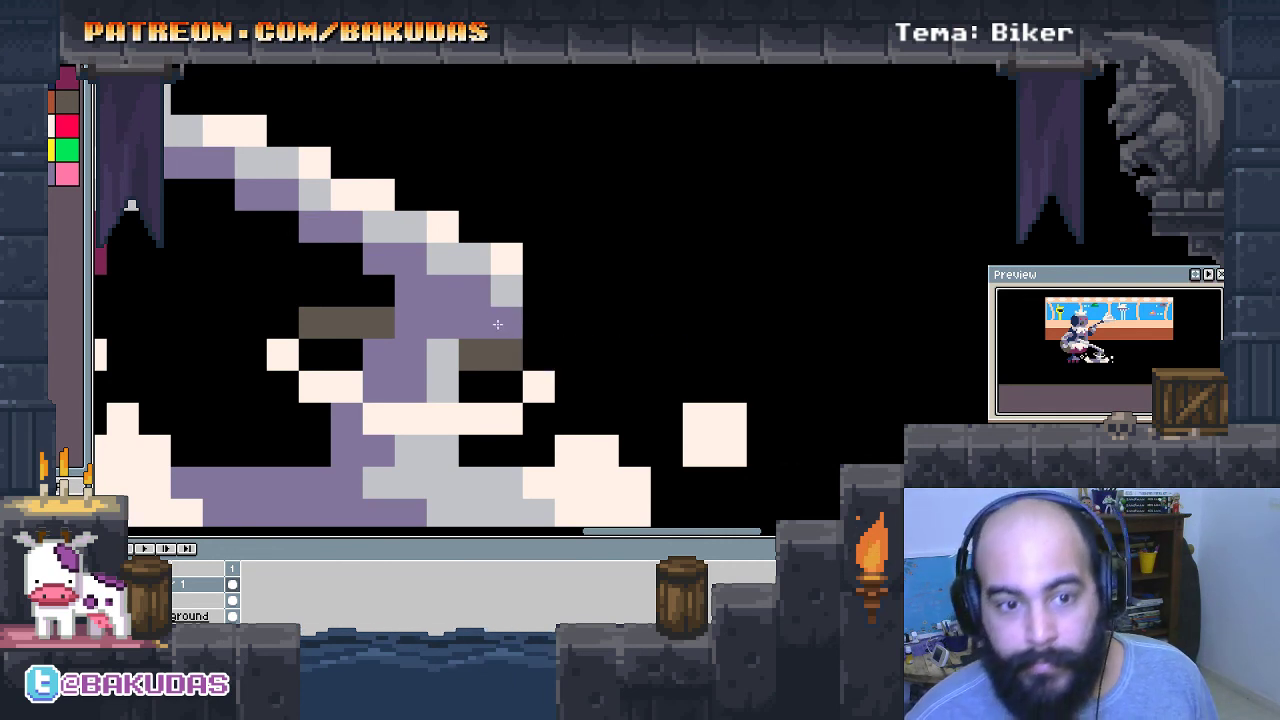
left_click(623, 356)
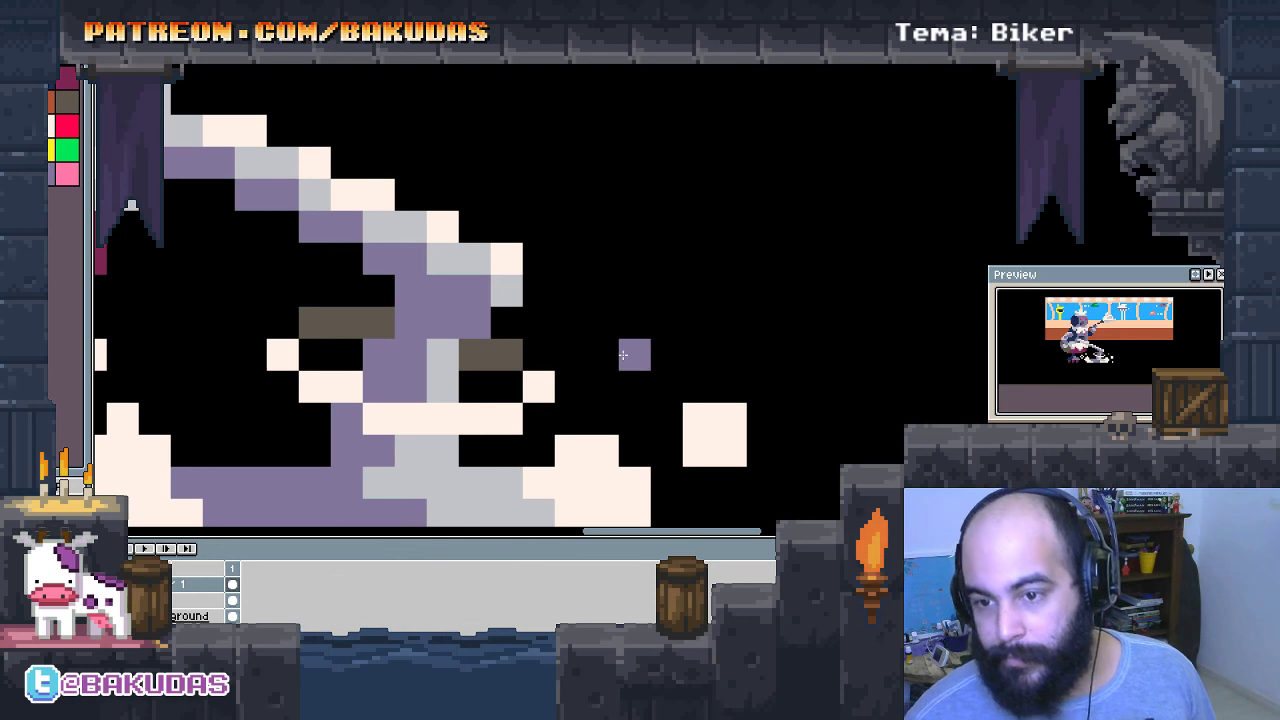
scroll(620, 355, "down", 2)
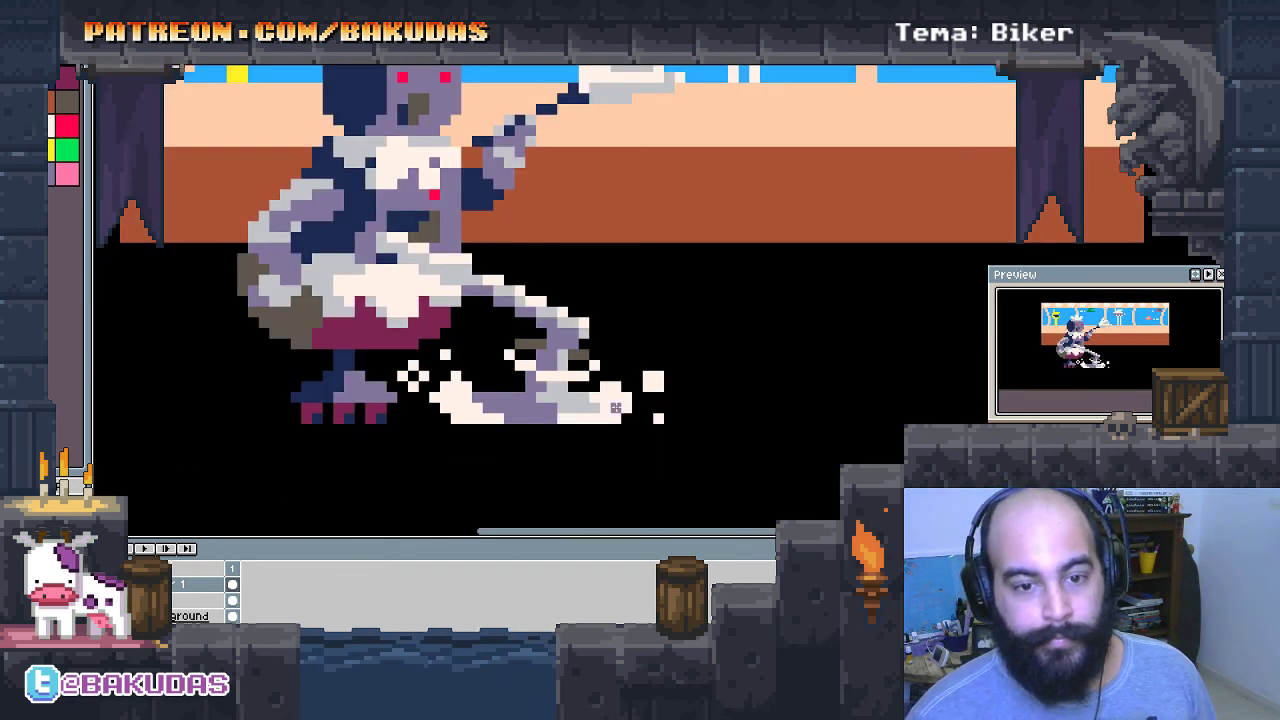
scroll(616, 407, "up", 2)
Shade the splash's bottom row darker grey and swap several cream and light grey cells.
left_click_drag(443, 445, 585, 441)
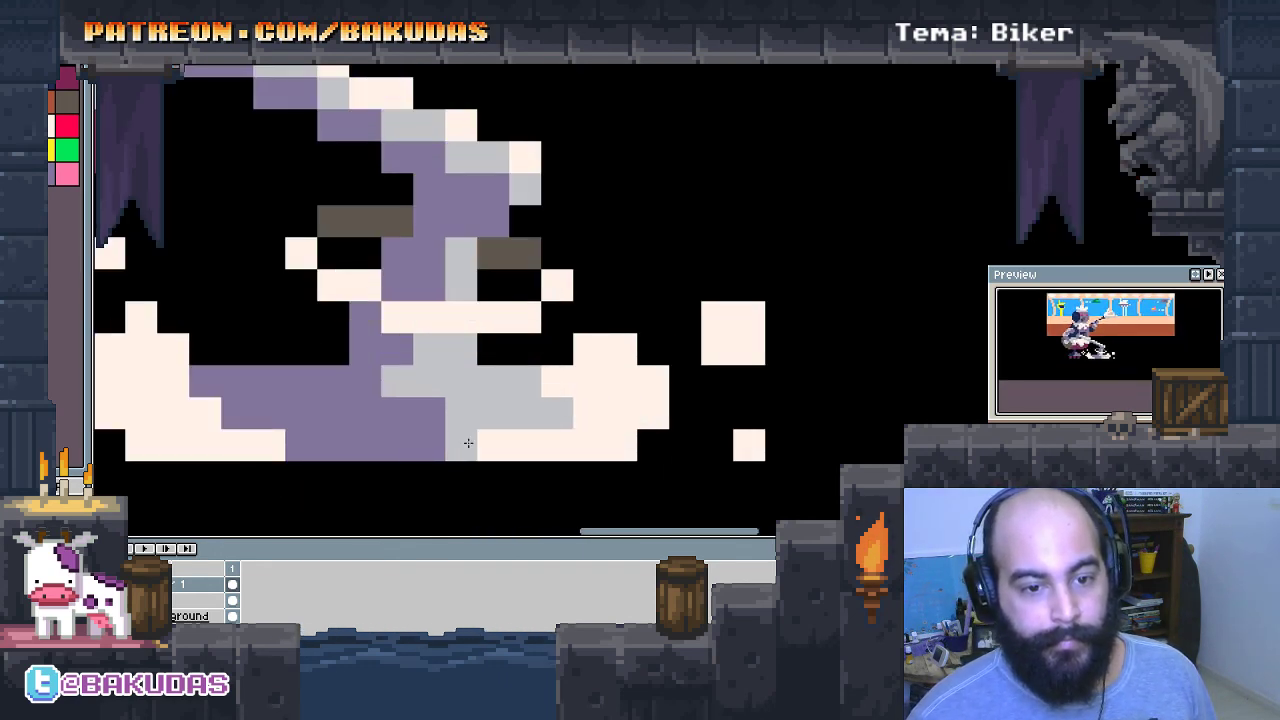
left_click(614, 446)
left_click(583, 410)
left_click(560, 388)
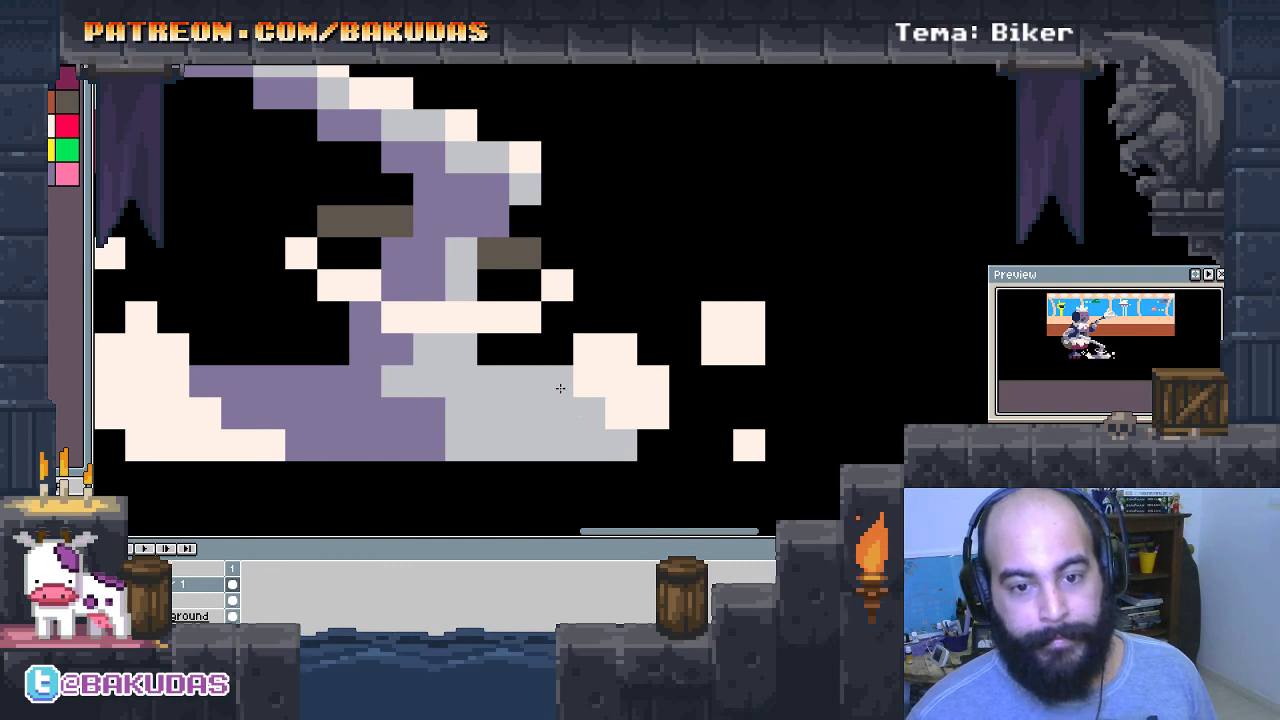
left_click(436, 420)
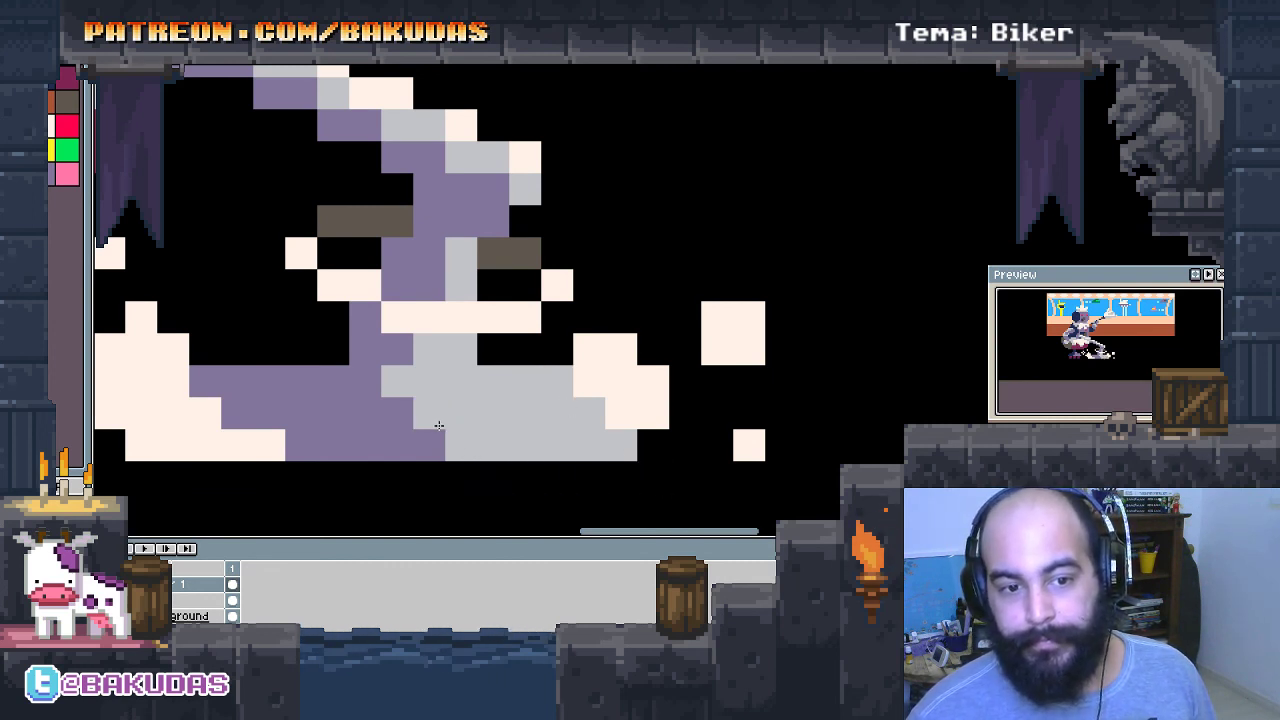
key("ctrl+z")
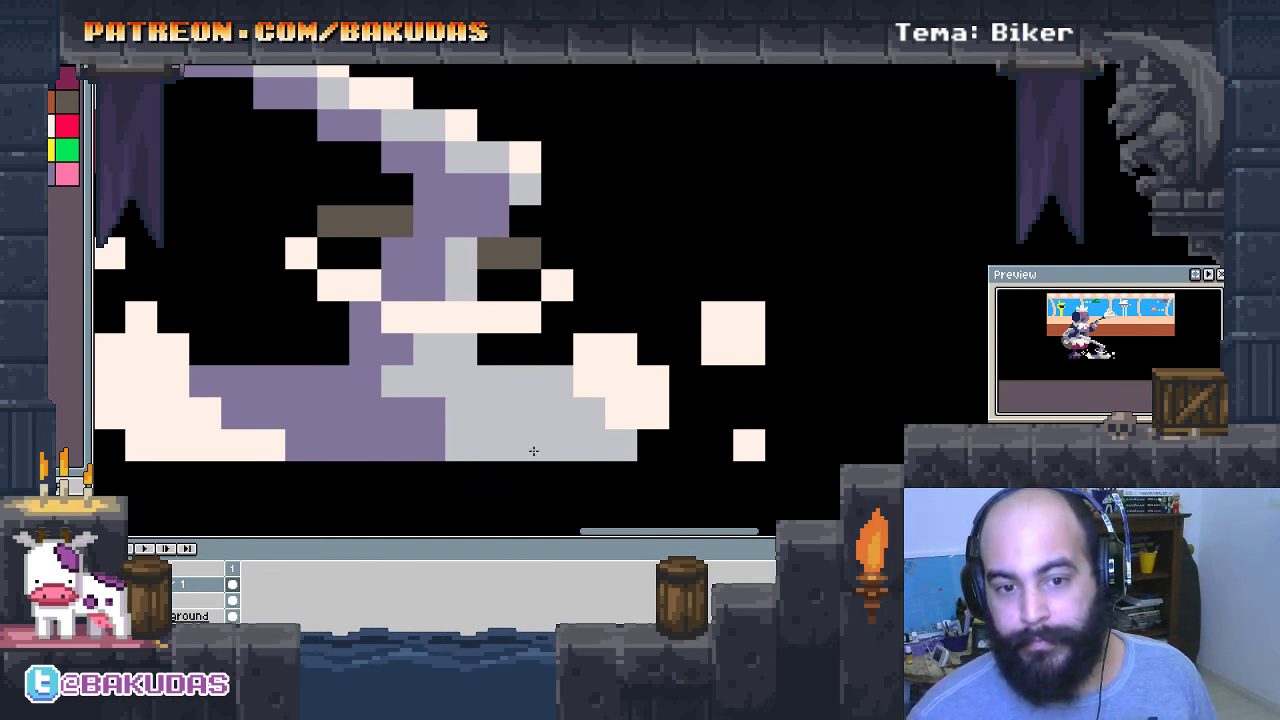
left_click(609, 409)
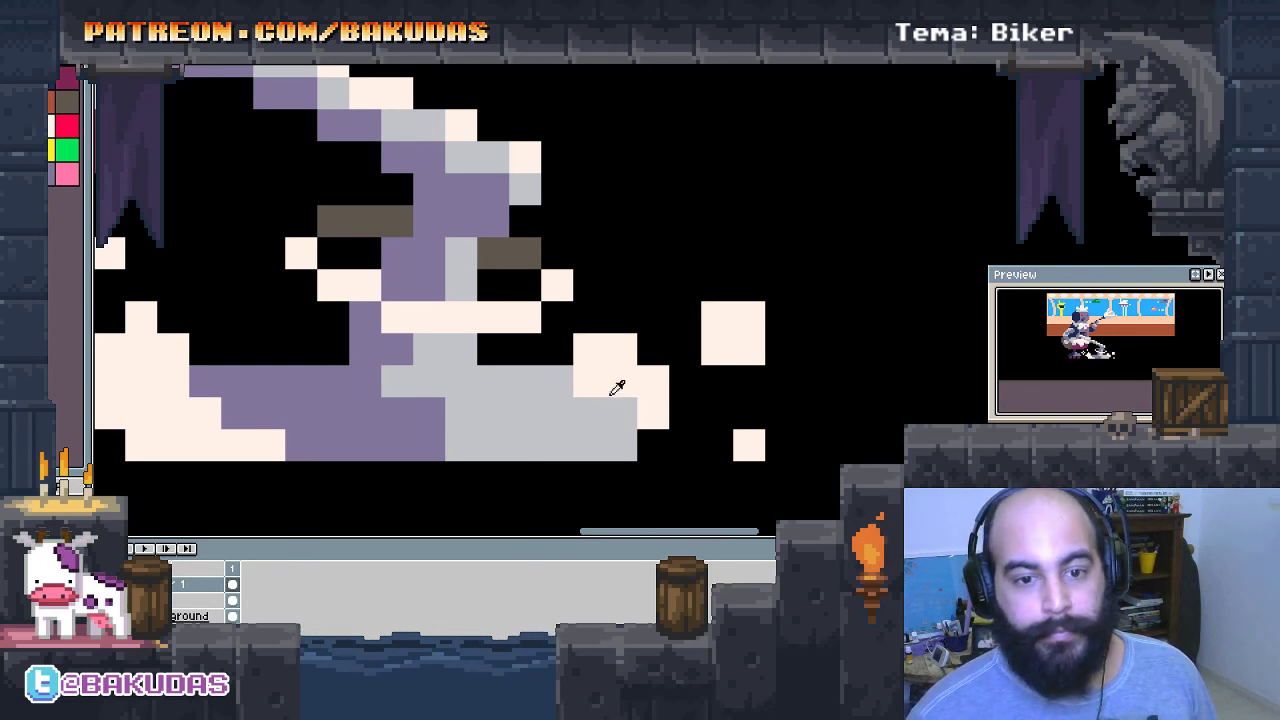
left_click(605, 378)
left_click(504, 410)
left_click(518, 413)
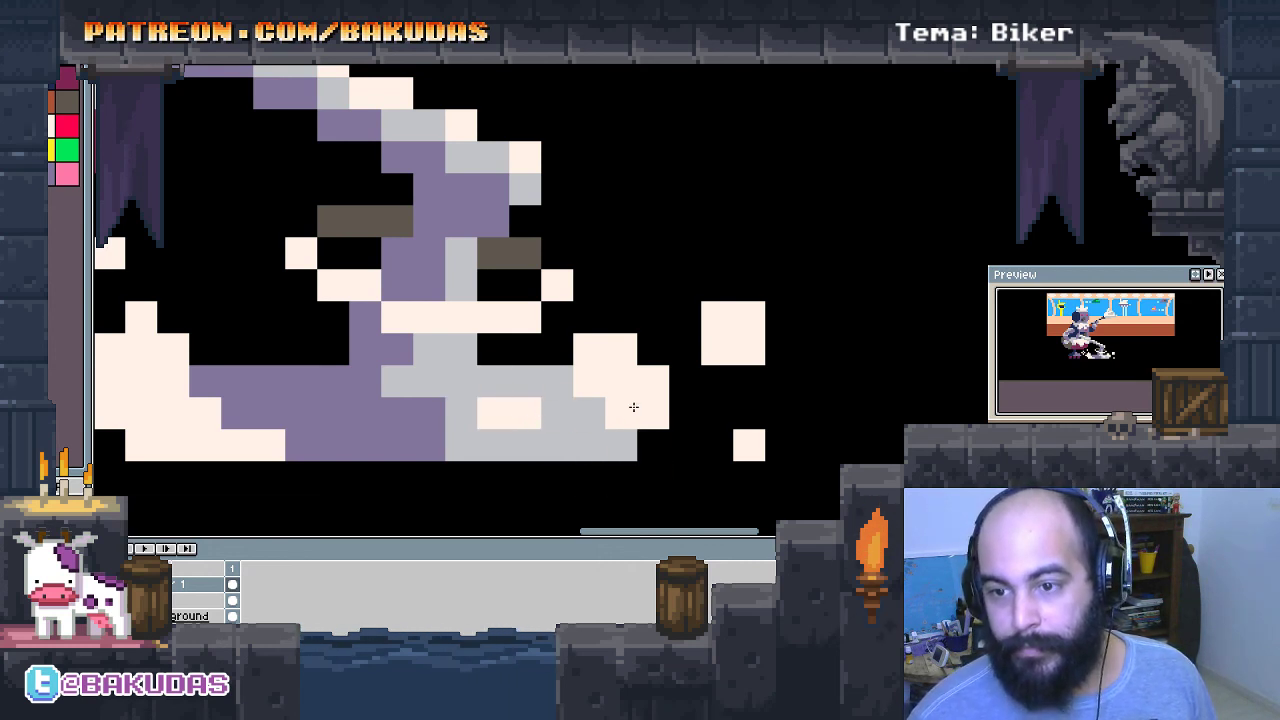
scroll(633, 397, "down", 5)
Zoom out until the whole robot maid sprite and window background are visible.
scroll(633, 397, "down", 1)
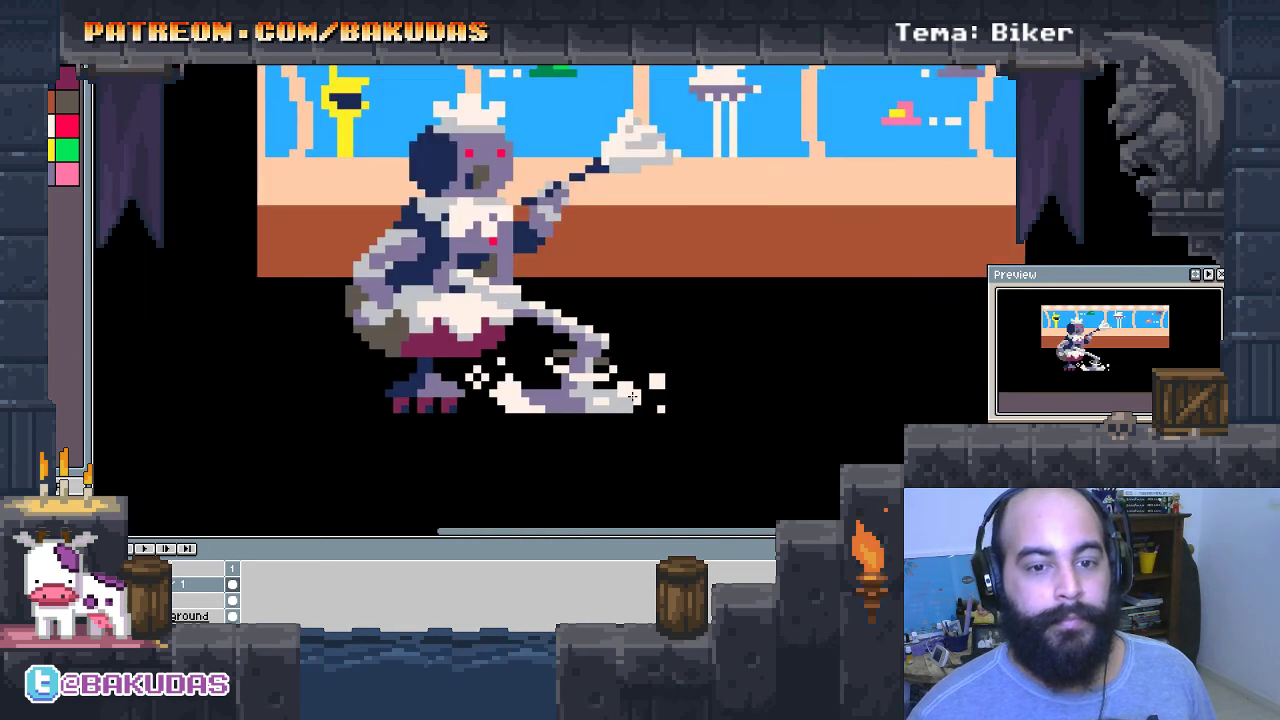
scroll(638, 384, "down", 1)
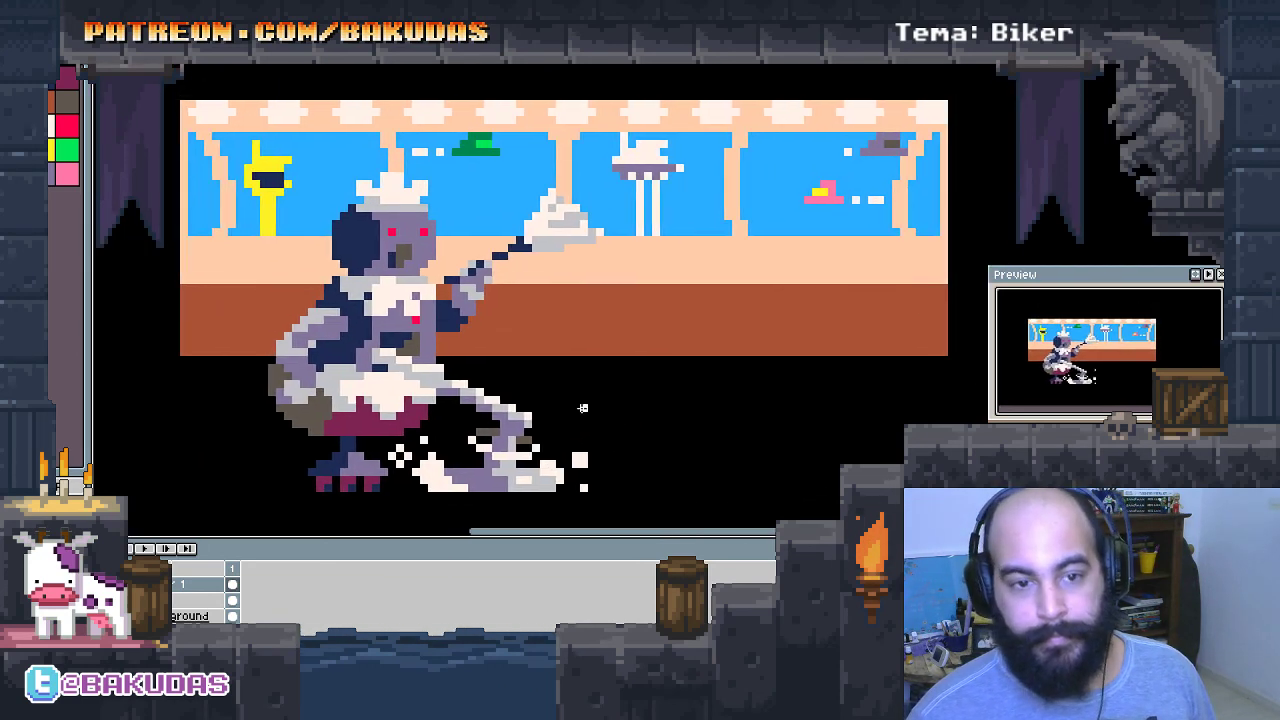
scroll(581, 408, "down", 1)
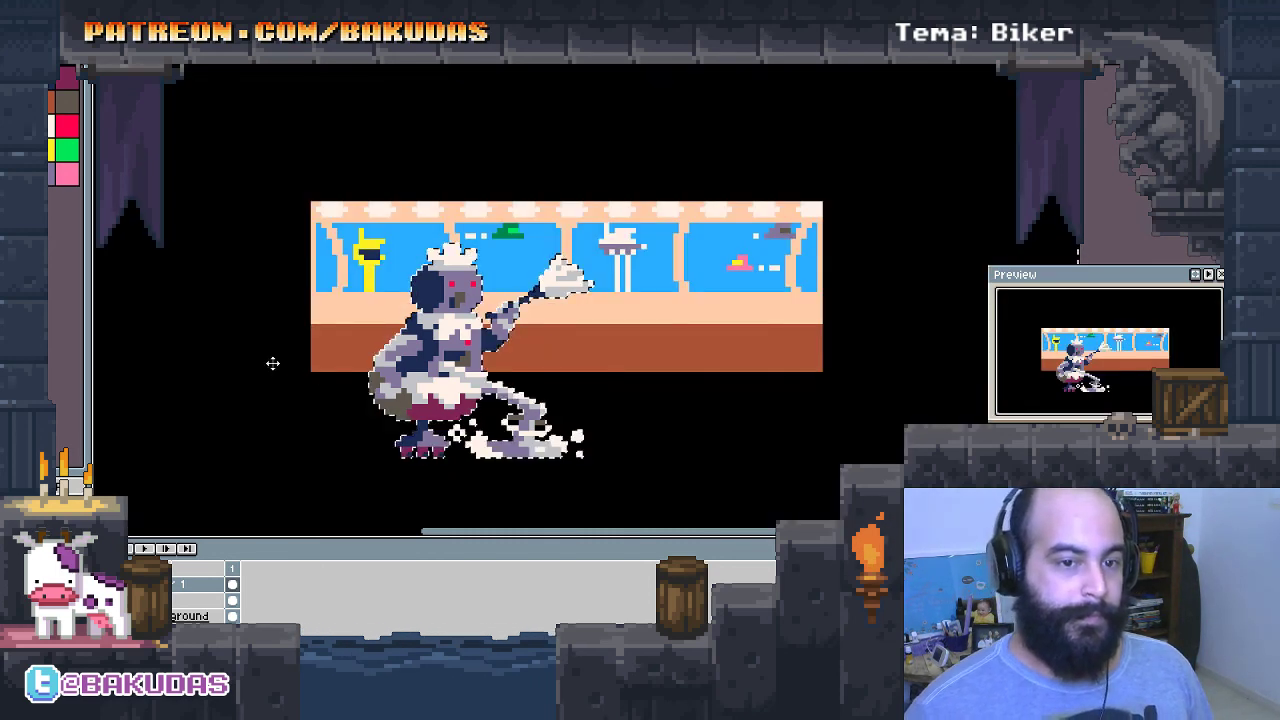
Turn the sprite selection into a border and fill it red as an outline.
left_click(210, 50)
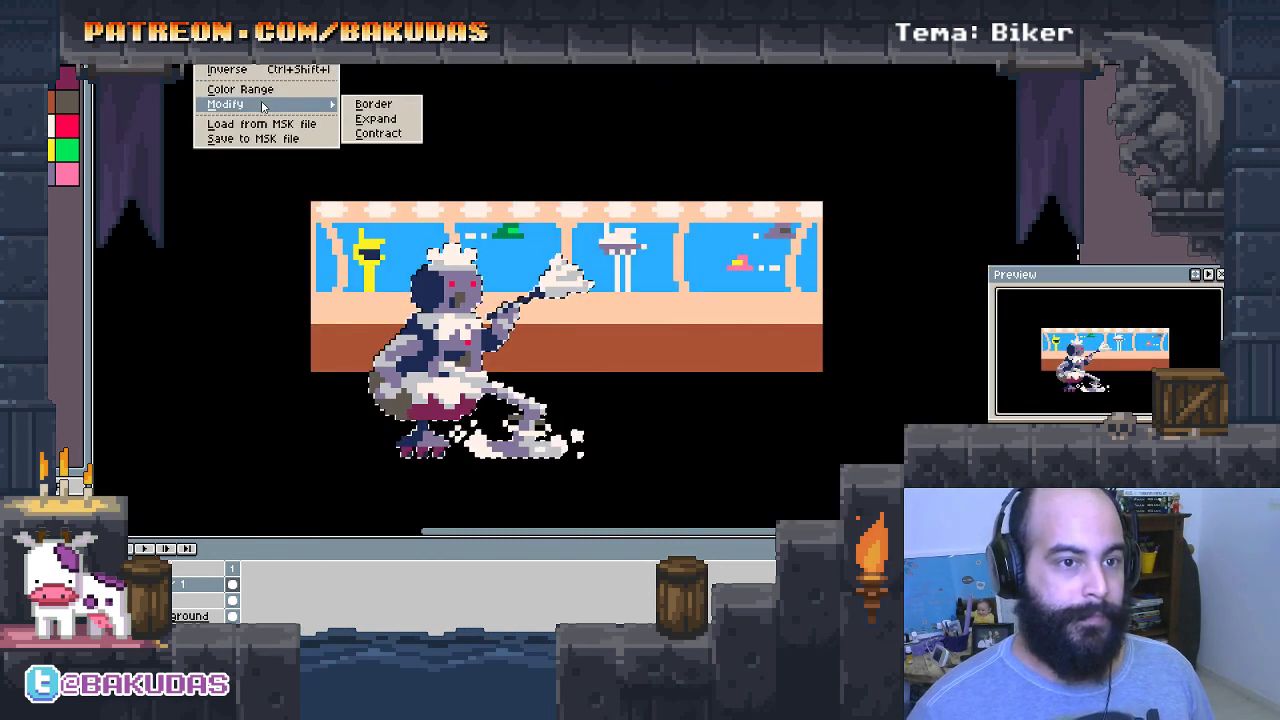
left_click(385, 107)
key("Return")
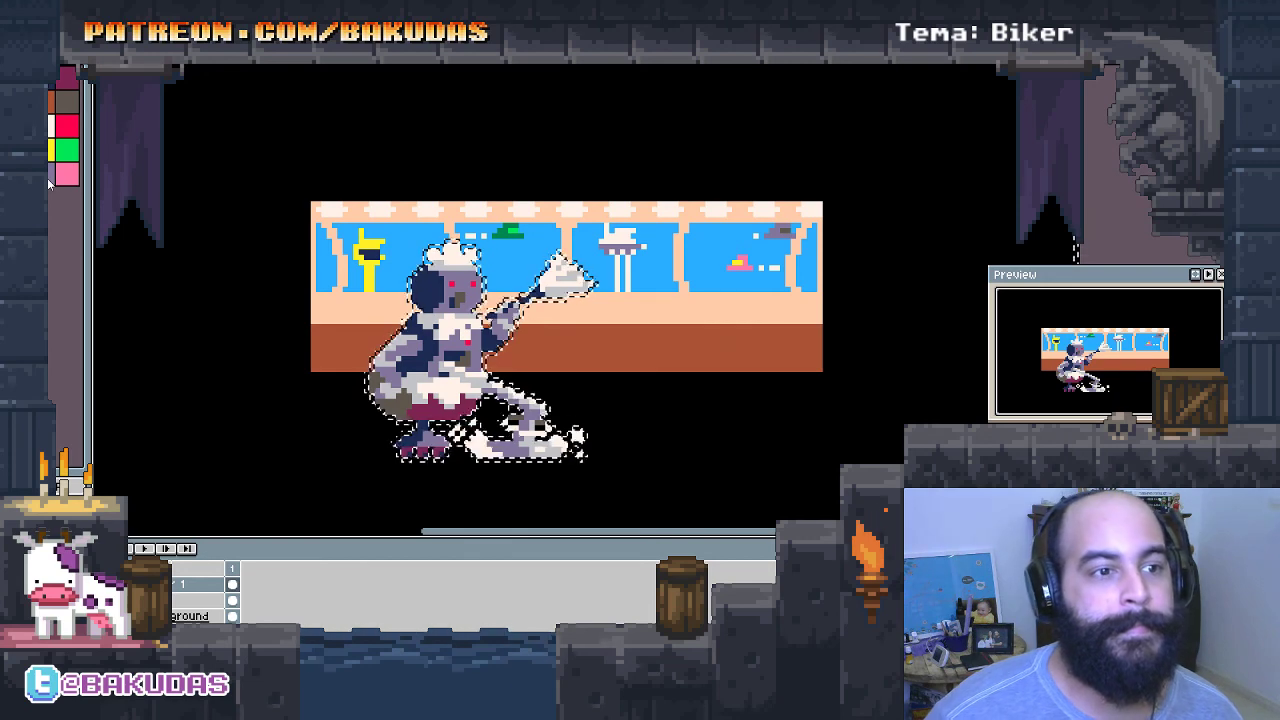
left_click(66, 125)
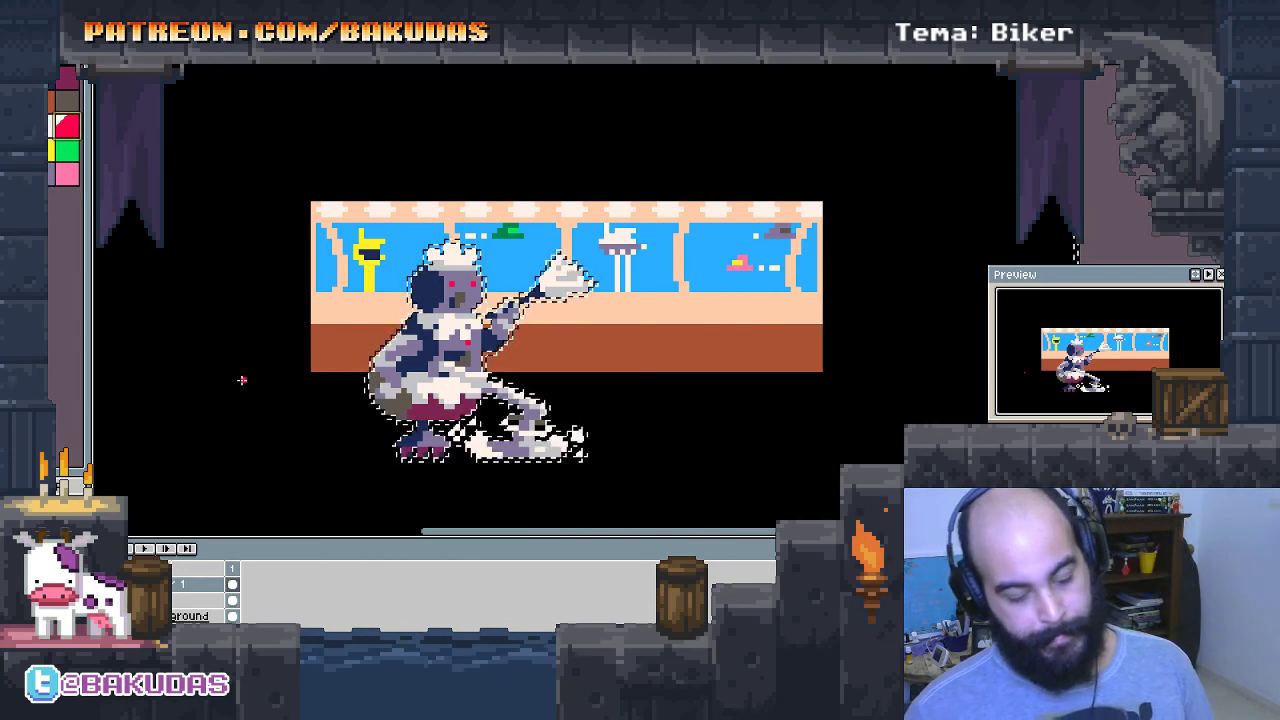
key("shift+o")
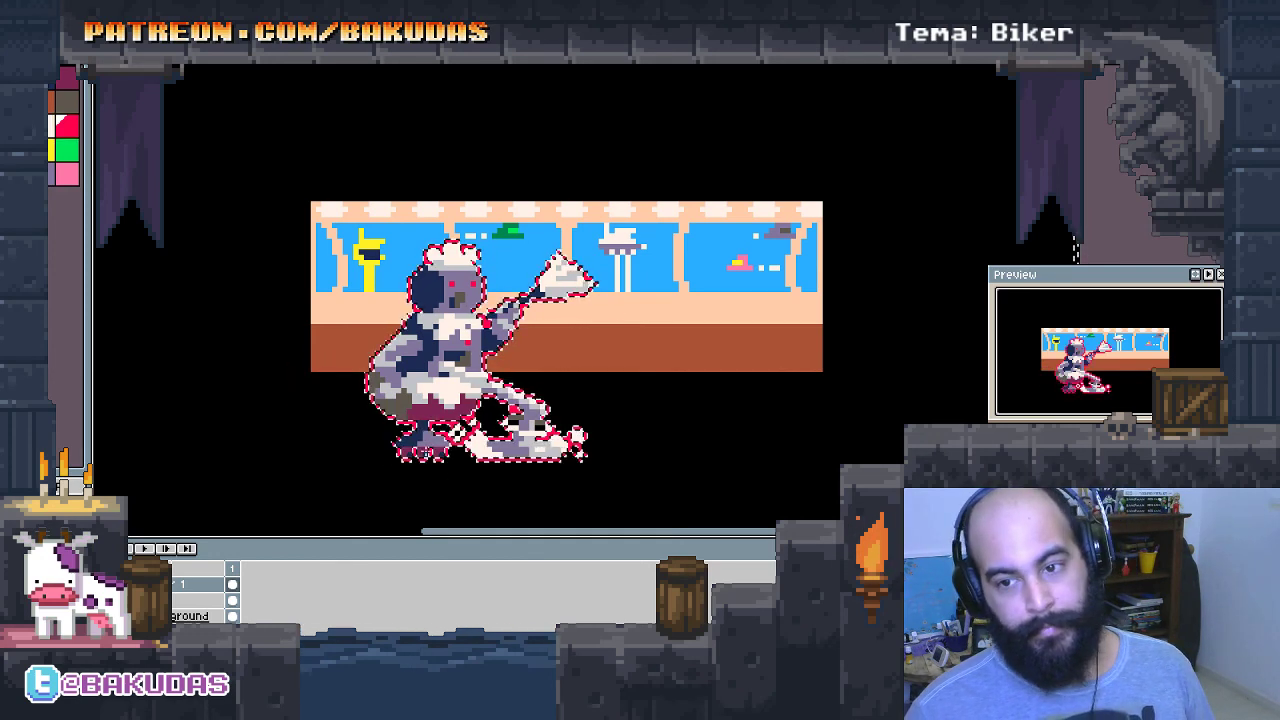
key("ctrl+d")
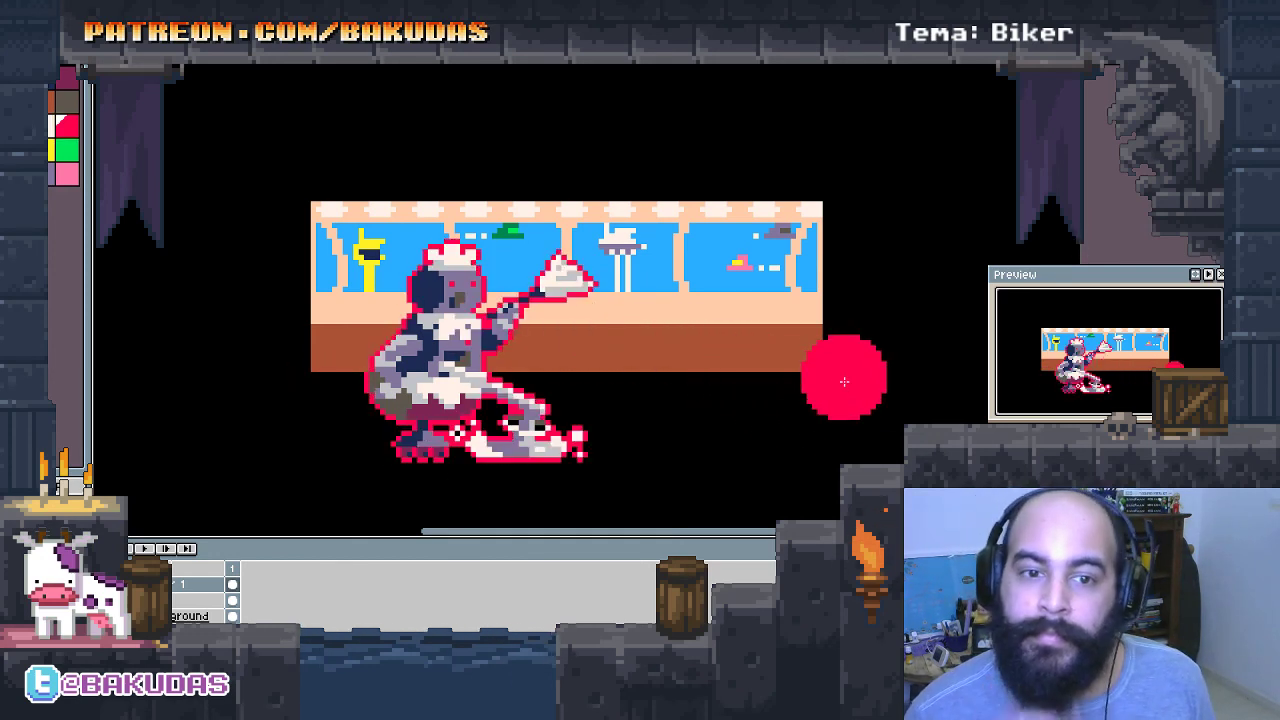
Try and undo a red fill on the lower body, pick a new colour, and deselect.
left_click(430, 410)
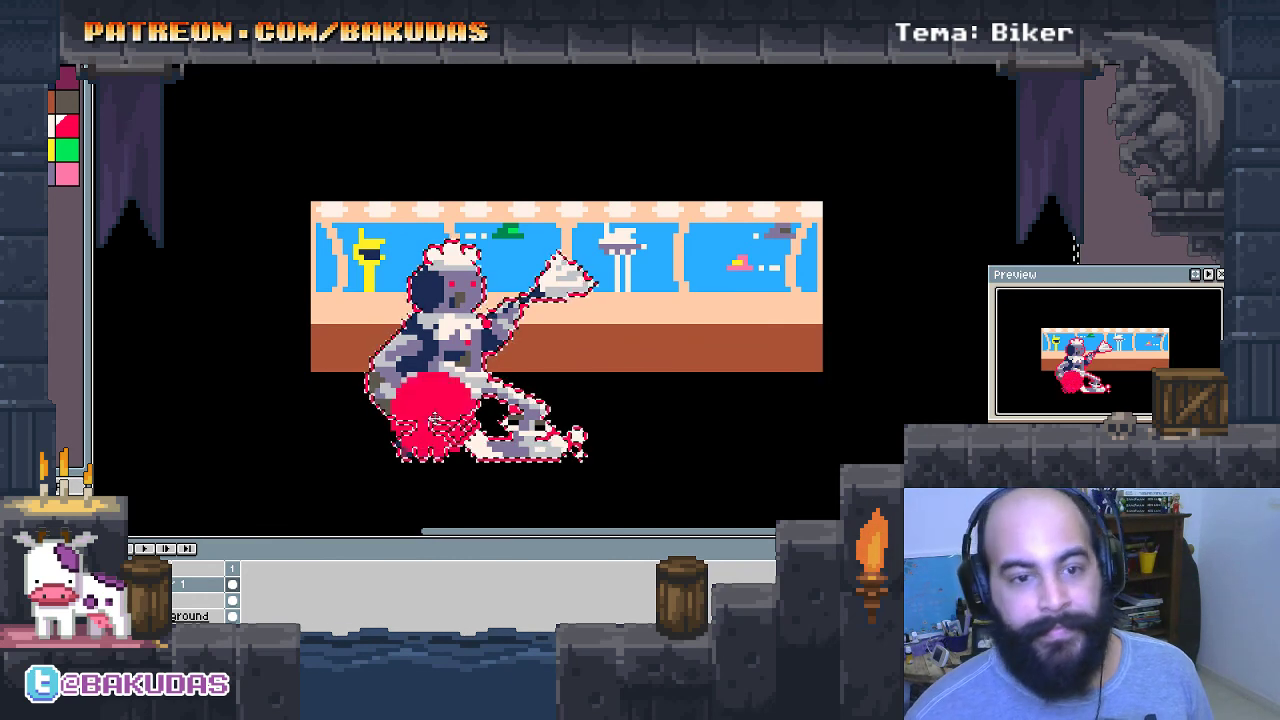
key("ctrl+z")
key("ctrl+z")
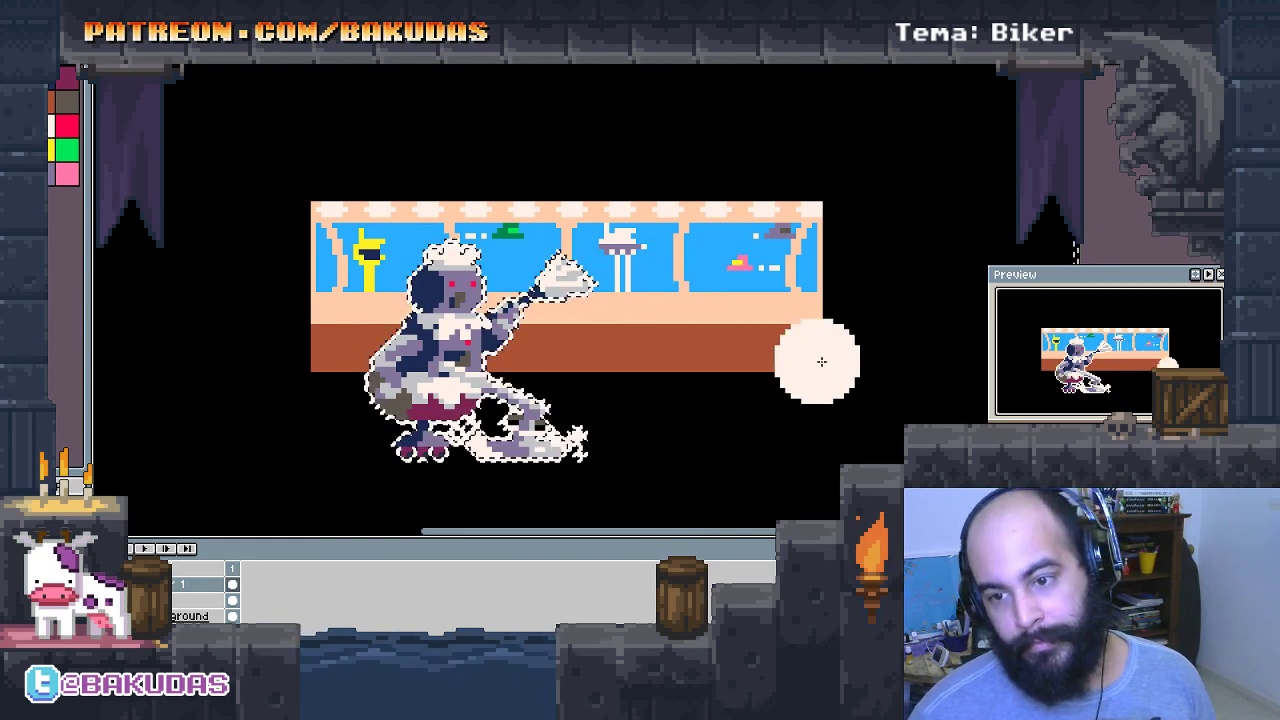
left_click(66, 104)
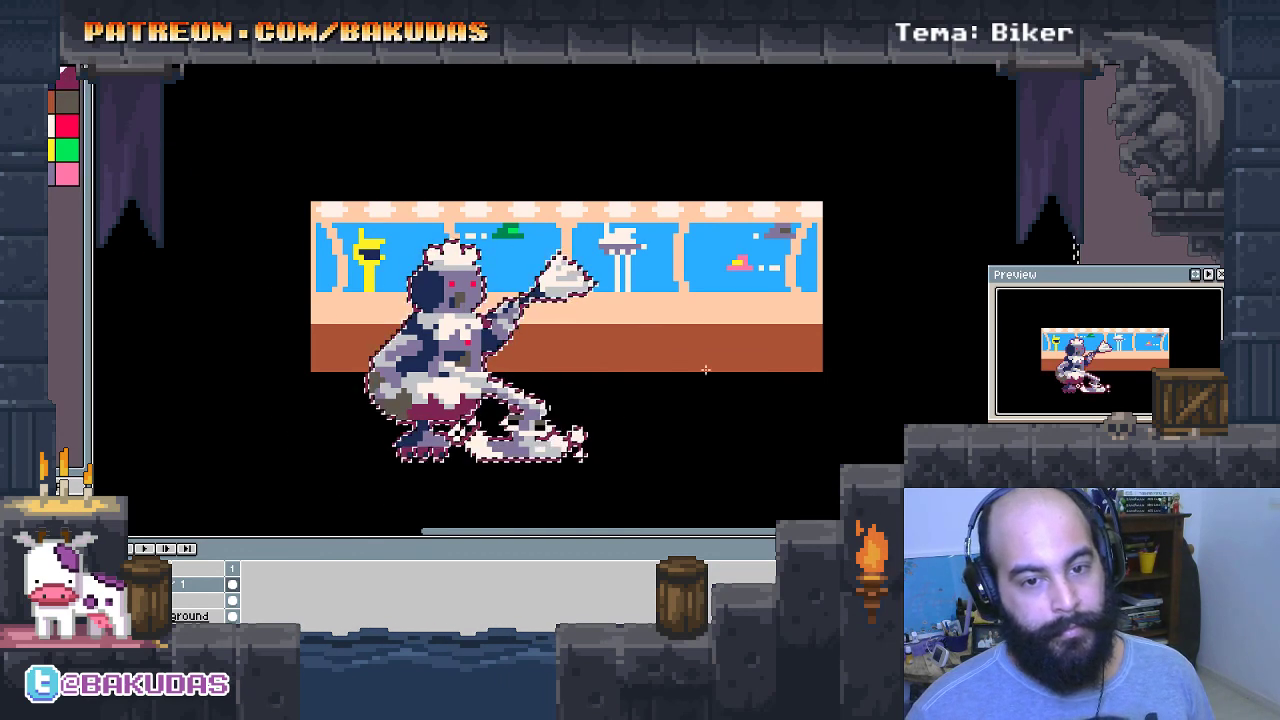
key("ctrl+d")
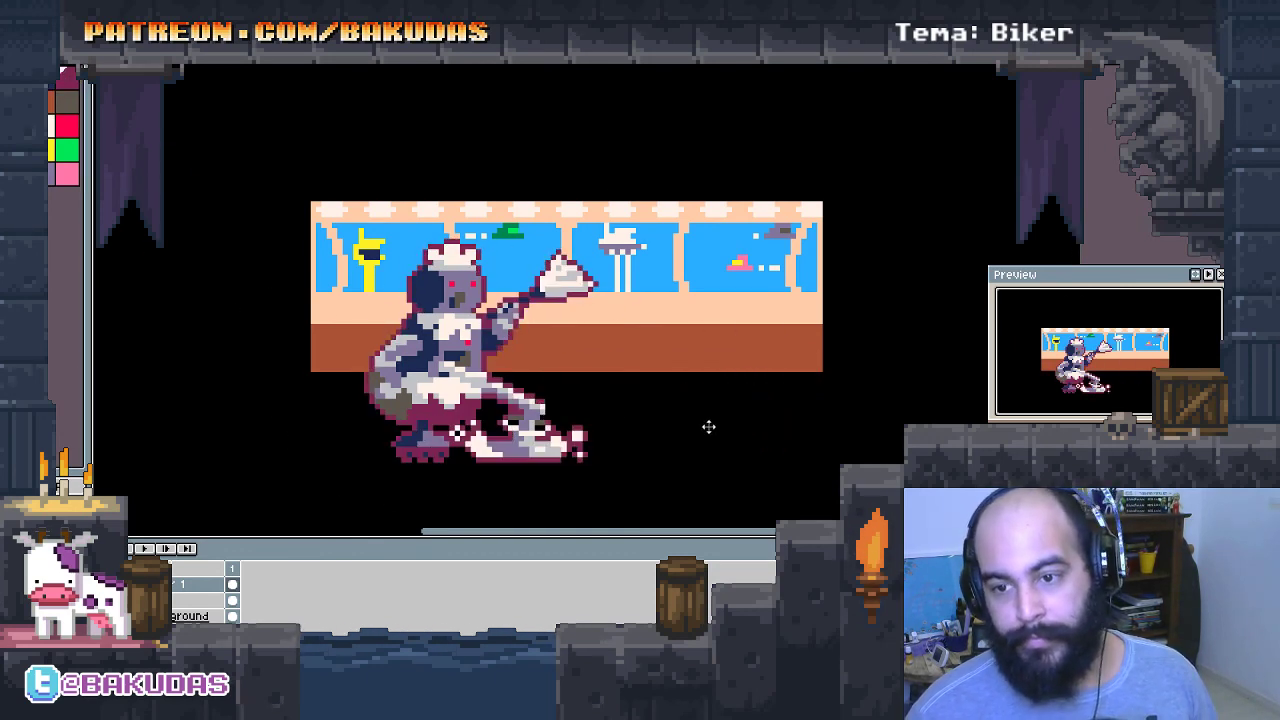
left_click_drag(746, 397, 690, 415)
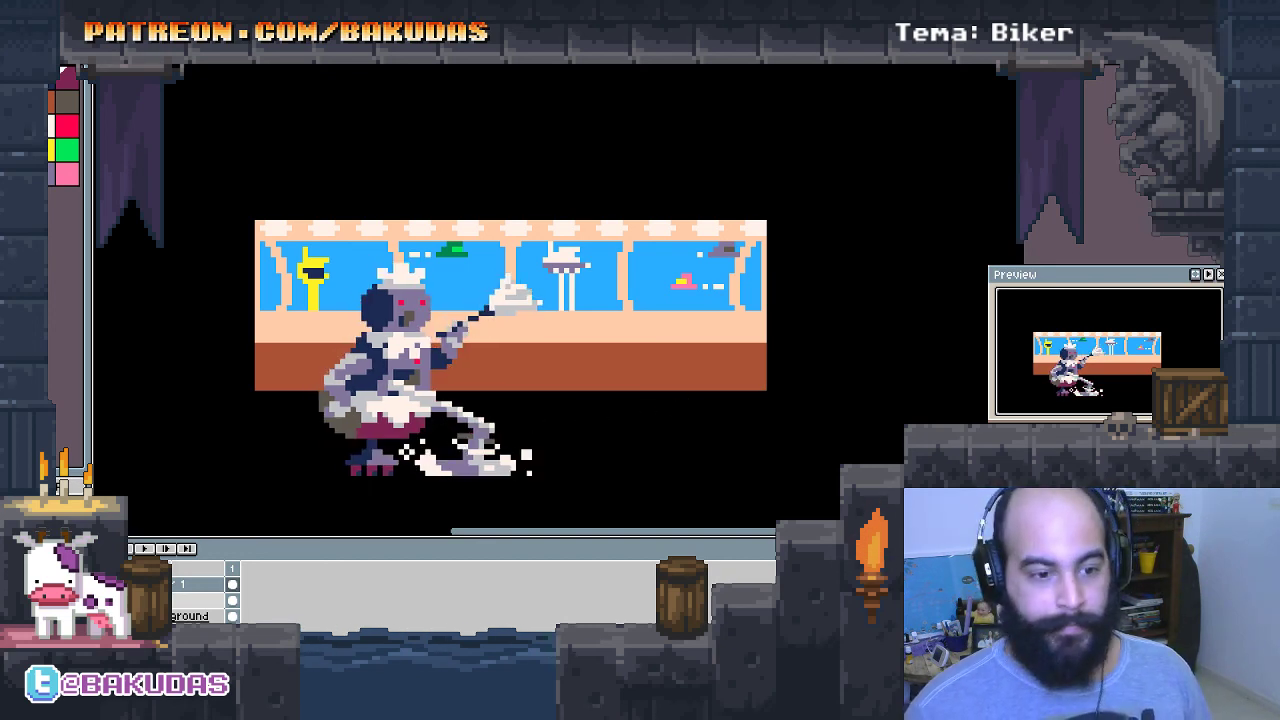
Rename the maid's layer to 'rosie'.
double_click(200, 584)
type("rosie")
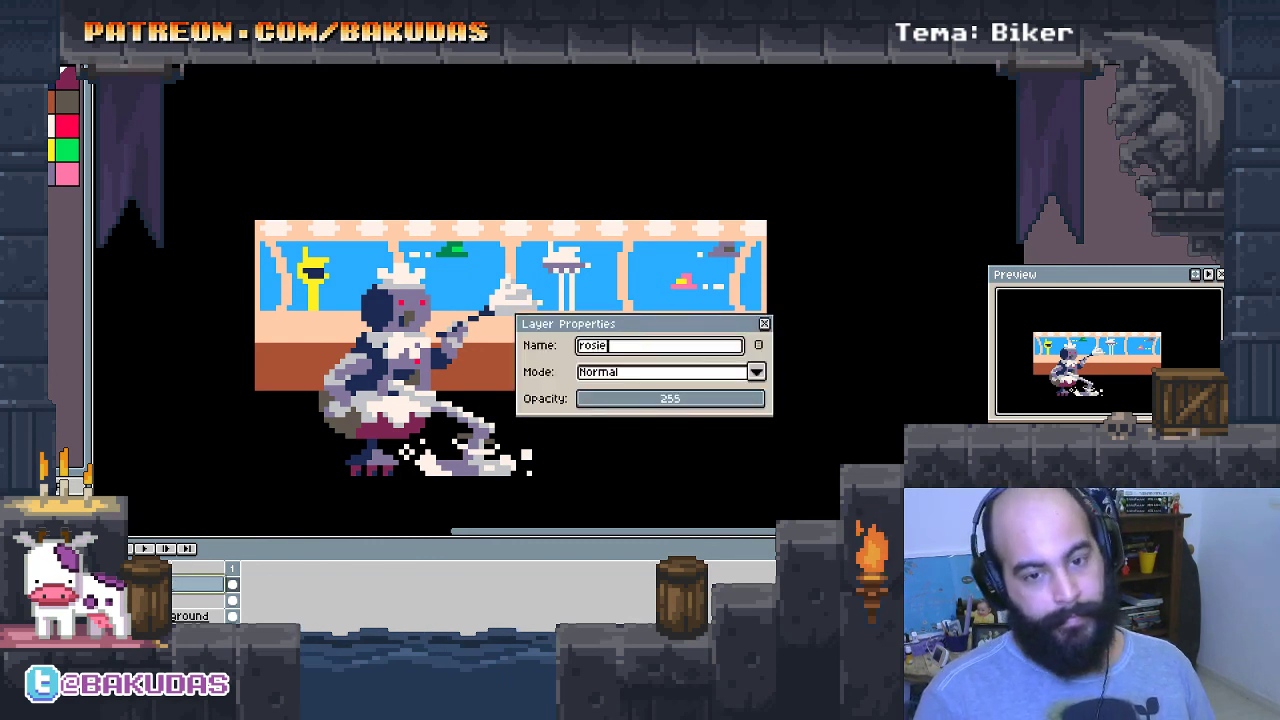
key("Return")
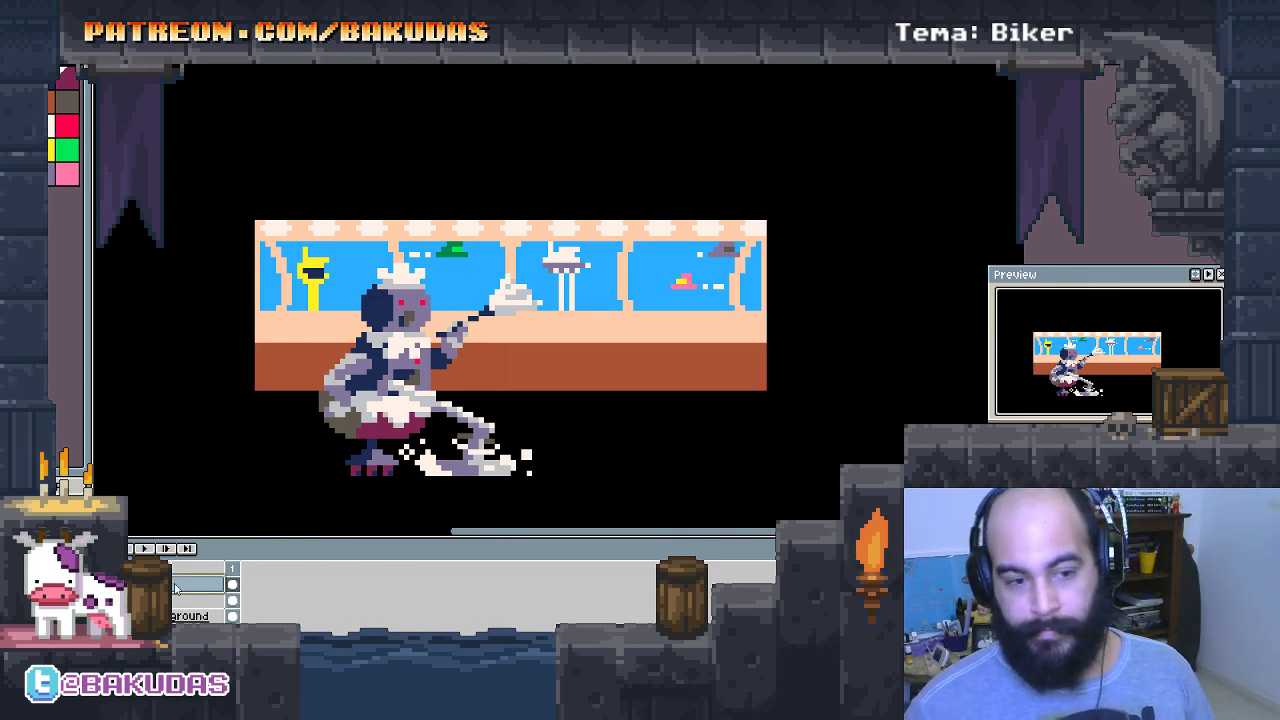
Rename a second layer to 'b'.
left_click(175, 589)
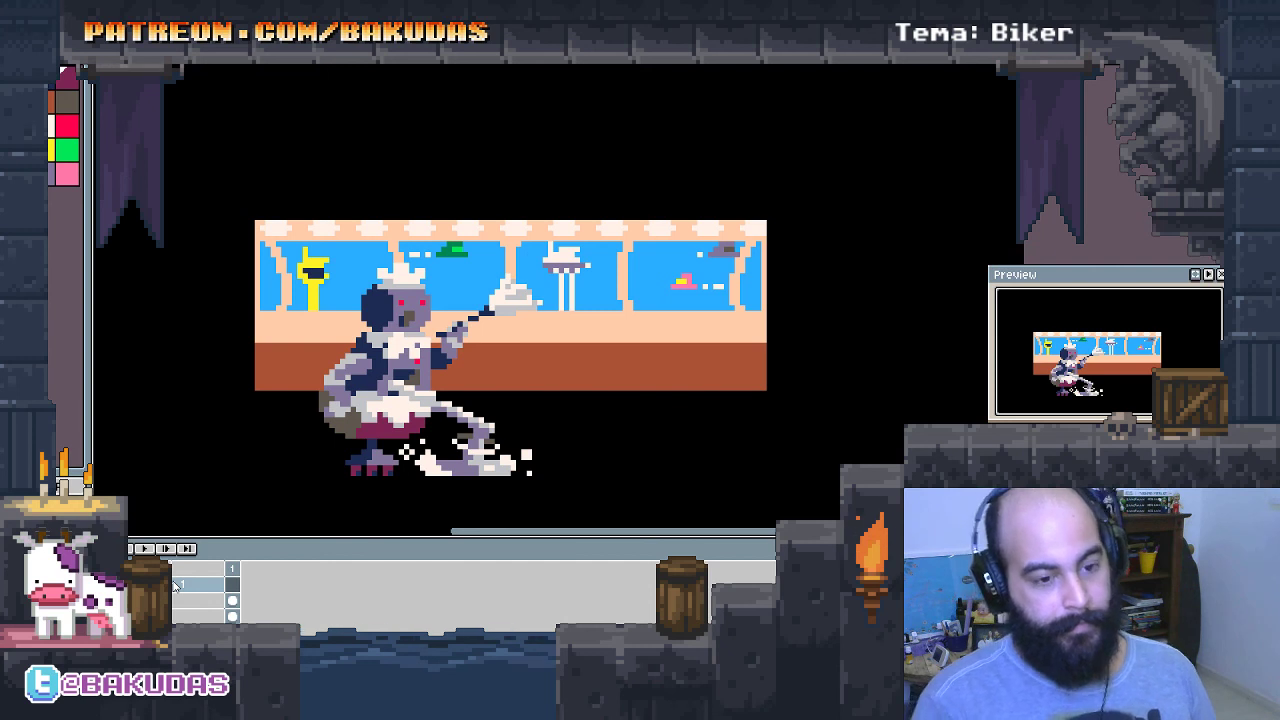
double_click(175, 589)
type("bye")
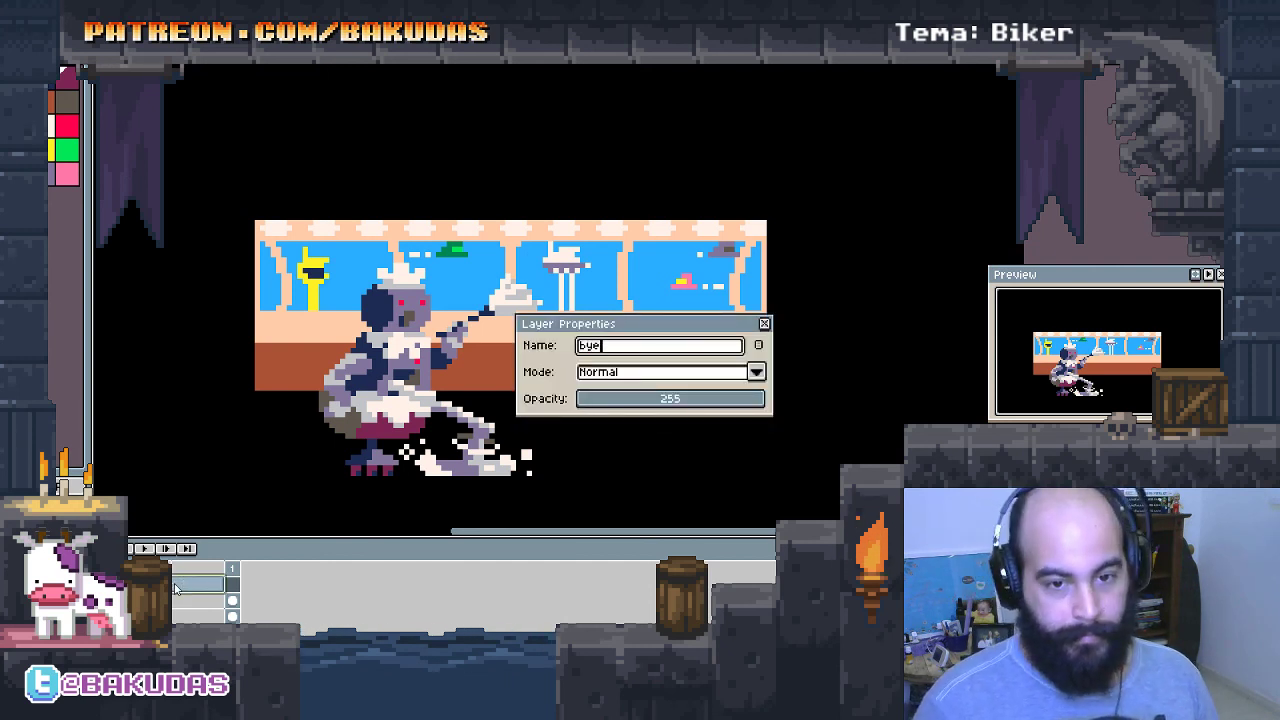
key("Return")
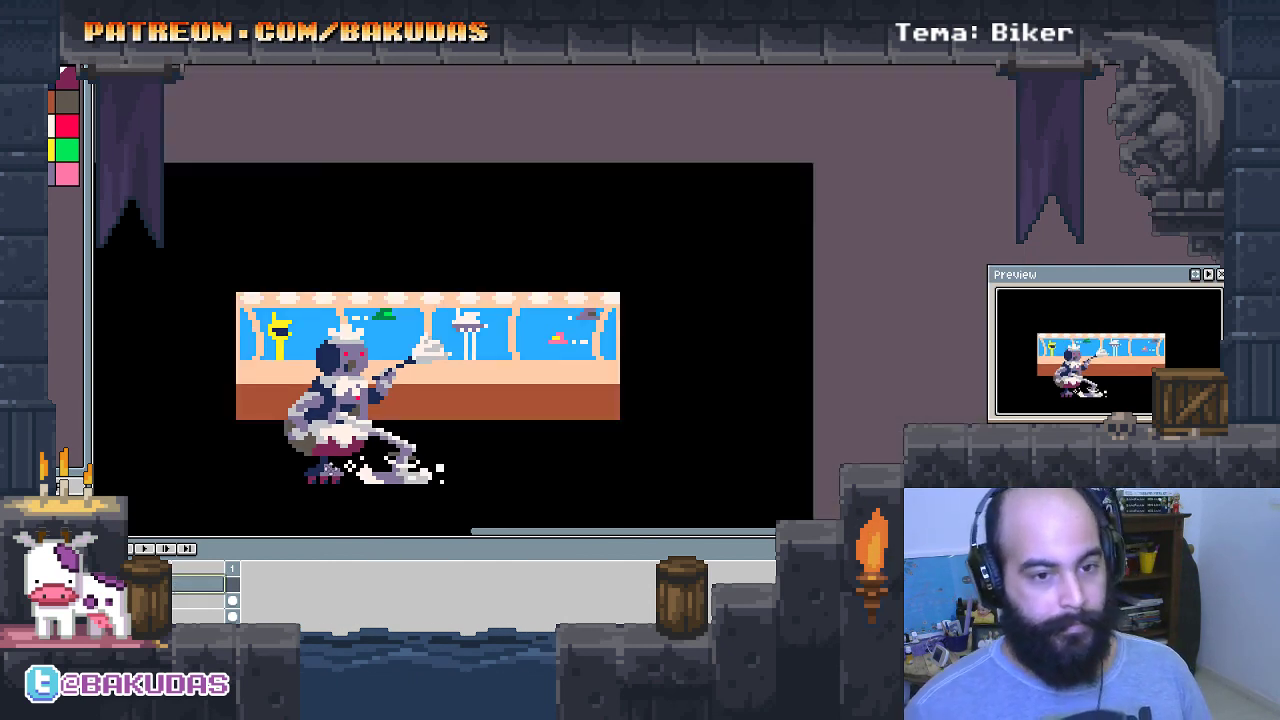
key("ctrl+t")
type("thanks for watching!!")
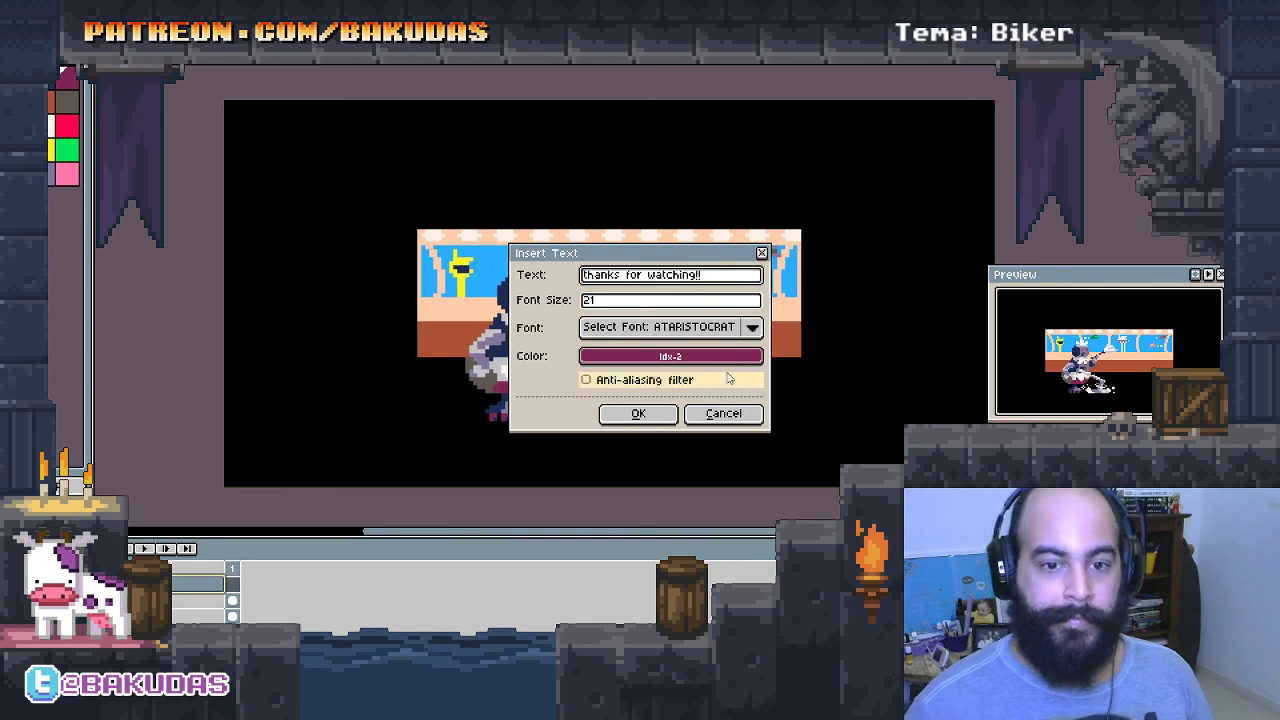
left_click(670, 356)
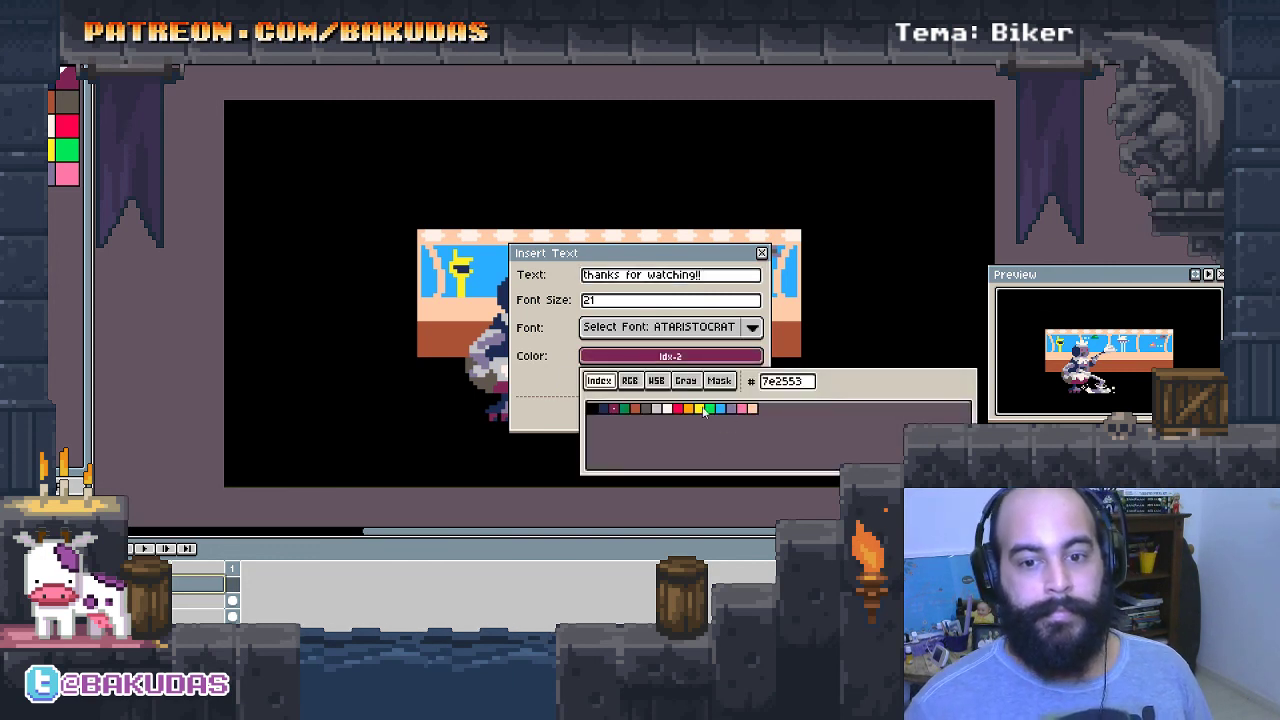
left_click(668, 409)
left_click(636, 413)
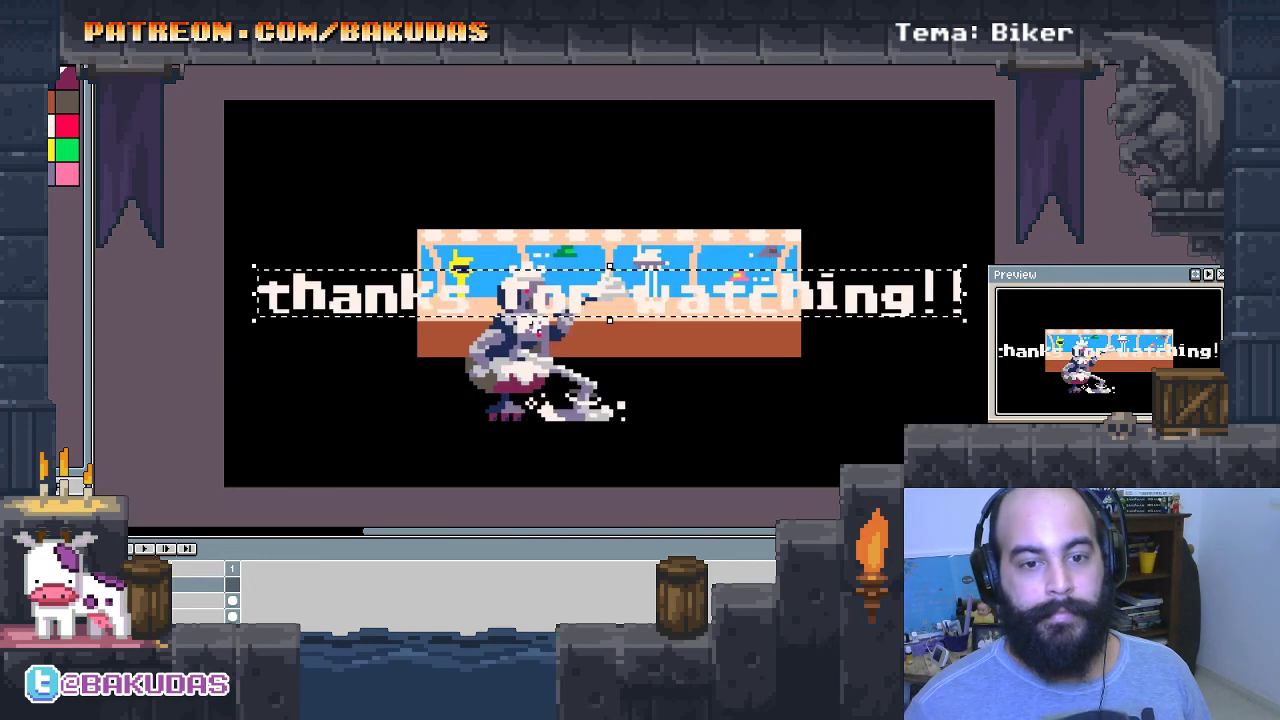
mouse_move(295, 313)
left_mouse_down()
mouse_move(275, 166)
mouse_move(305, 179)
left_mouse_up()
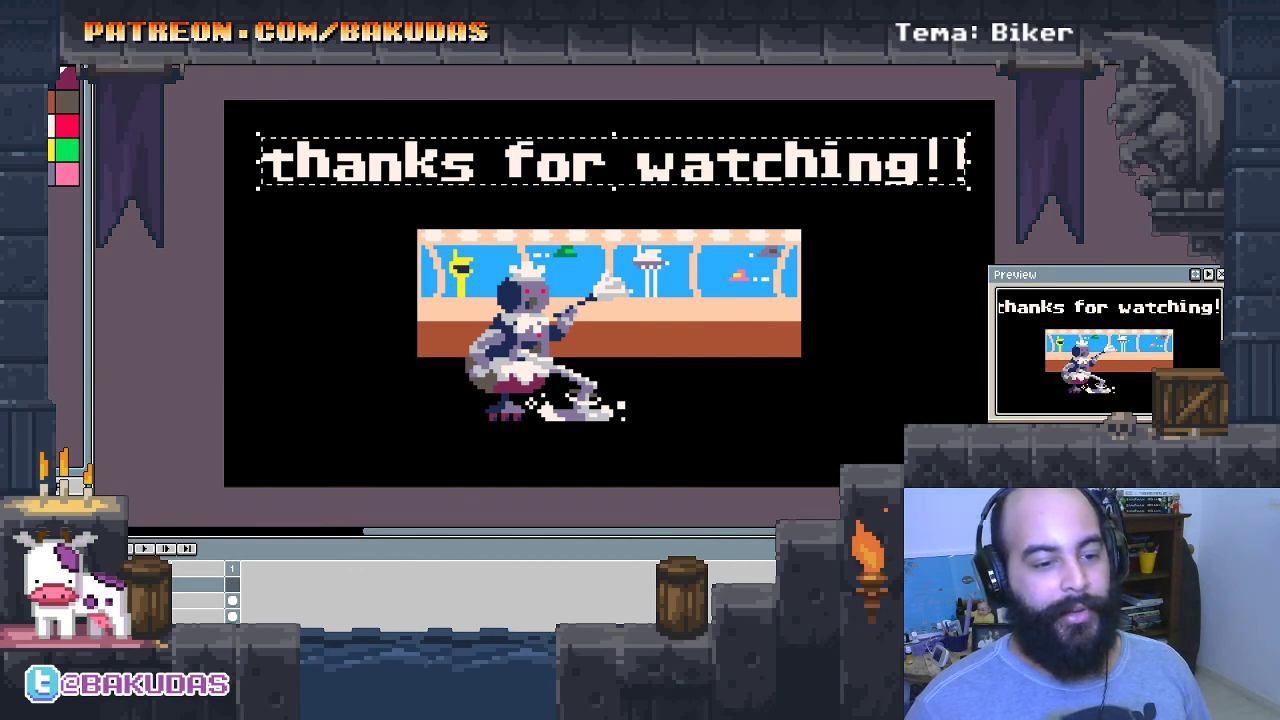
key("Delete")
key("ctrl+z")
key("ctrl+y")
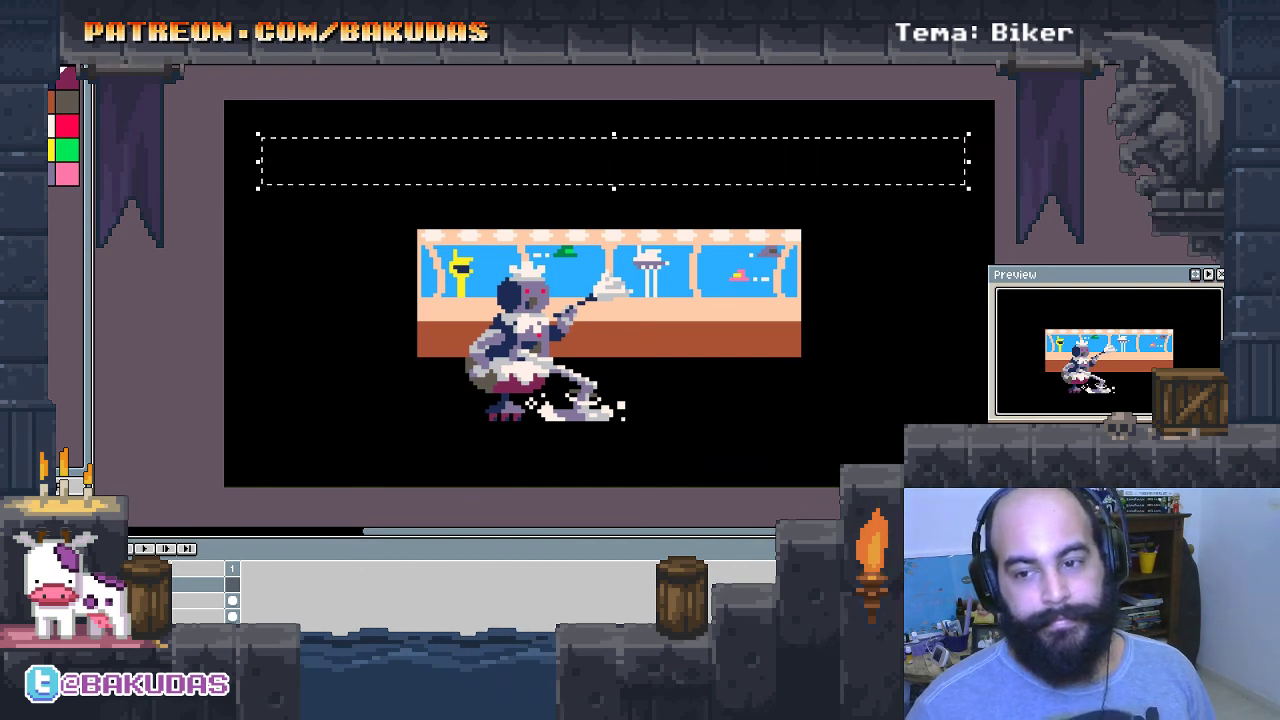
key("ctrl+z")
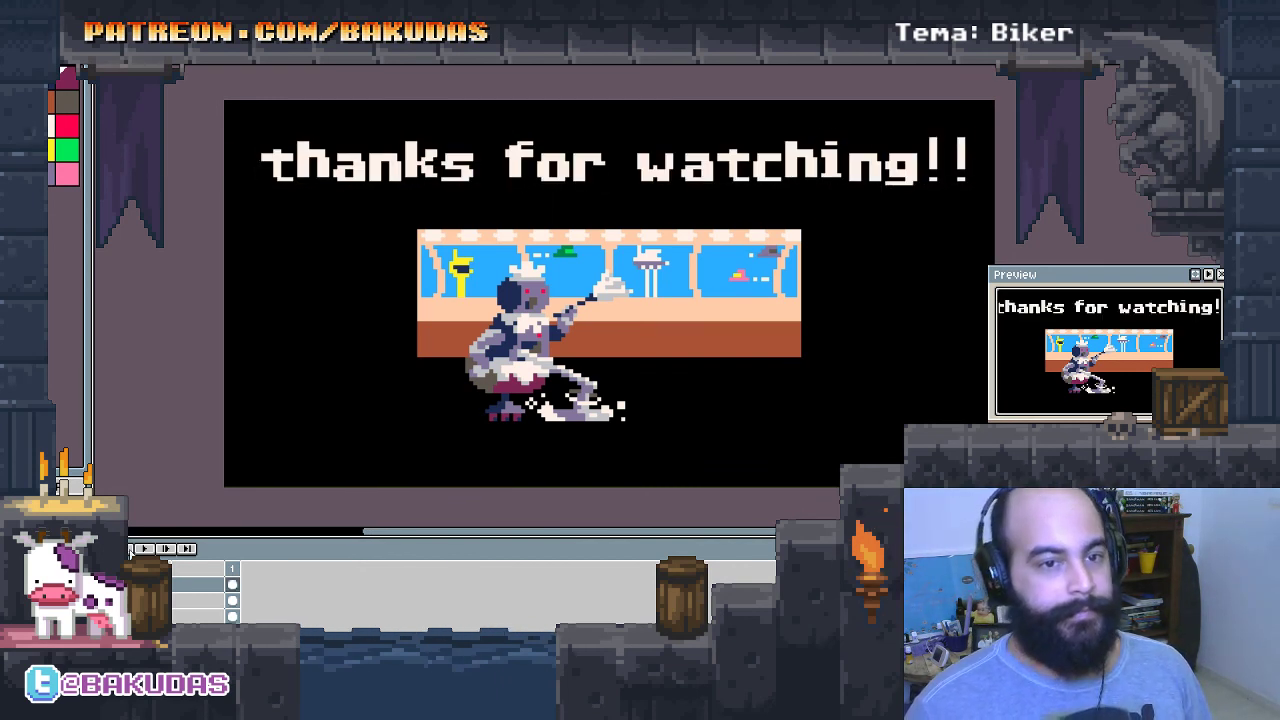
key("ctrl+y")
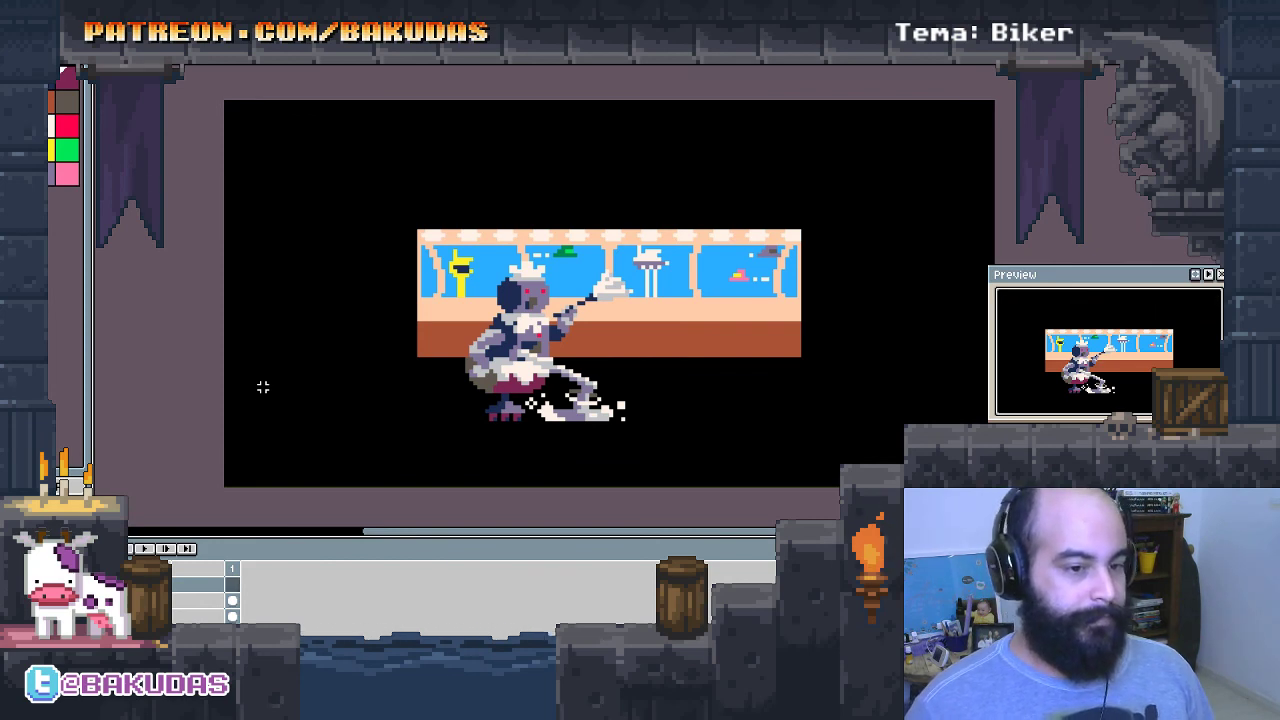
Save a flattened copy as pixel_dailie-078_rosie.png in the 078 - Robot maid folder.
left_click(62, 55)
mouse_move(70, 104)
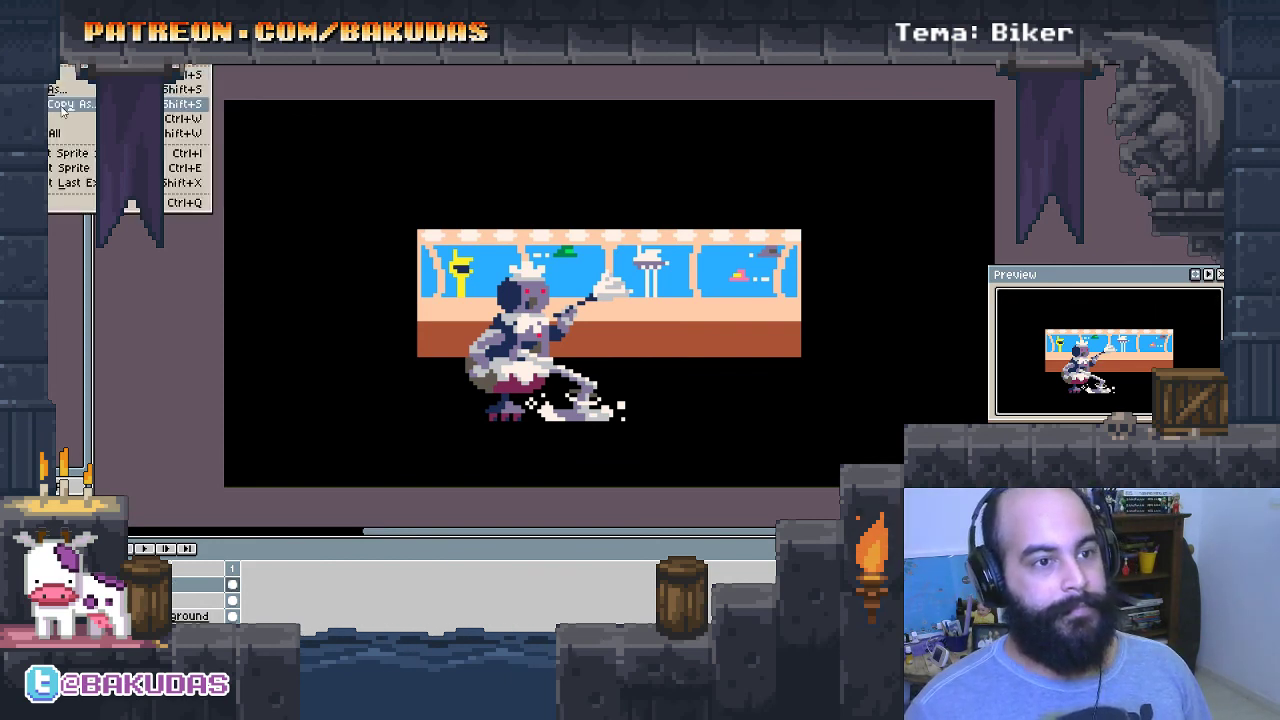
left_click(185, 100)
scroll(255, 355, "down", 5)
scroll(260, 520, "down", 10)
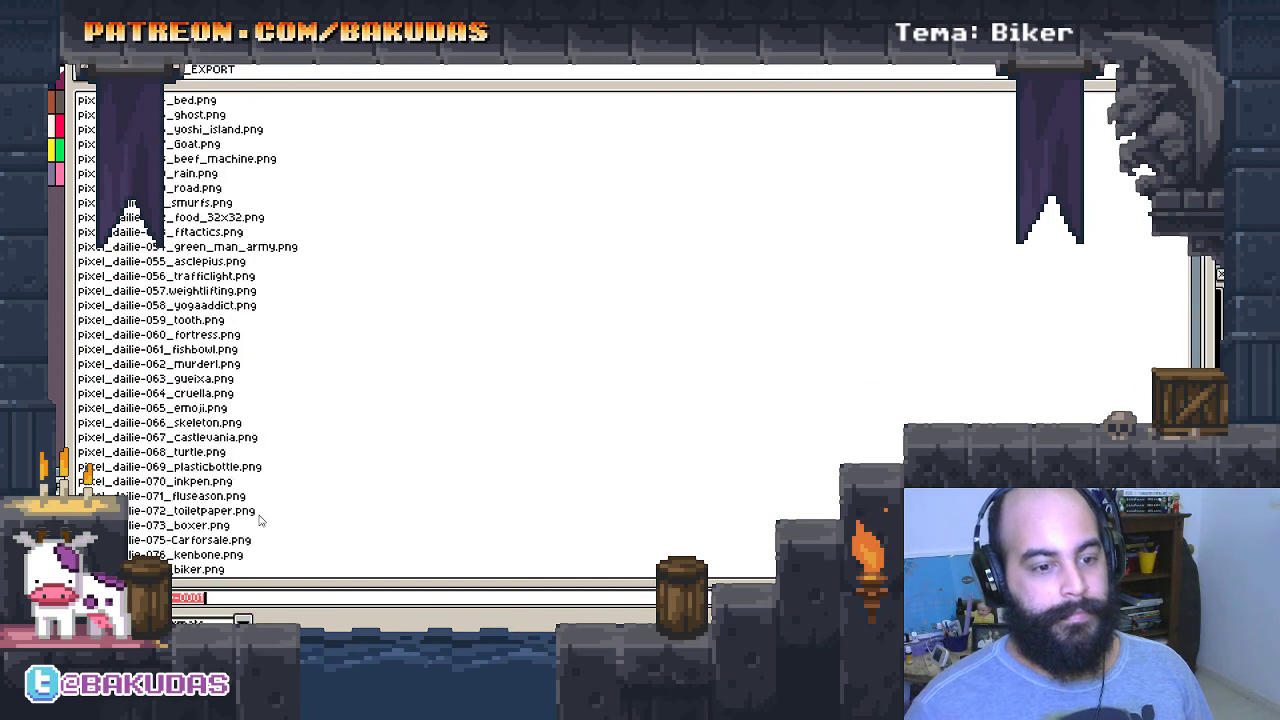
left_click(195, 570)
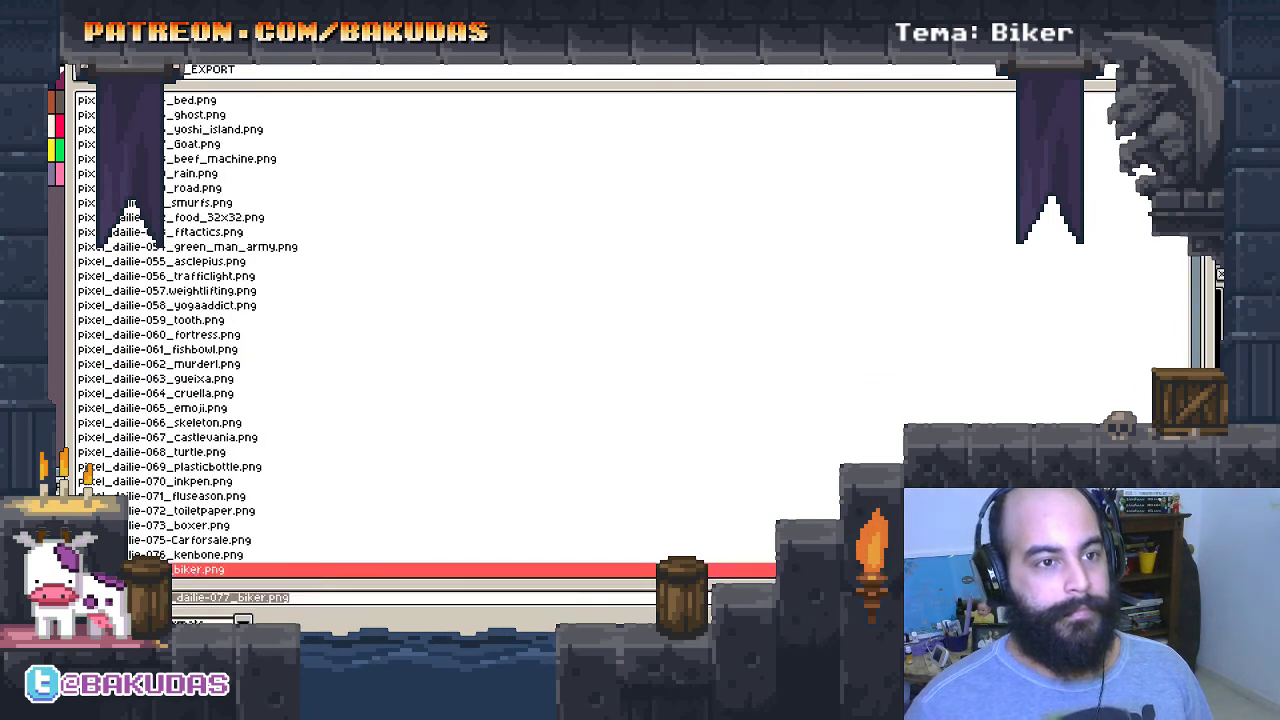
key("Return")
key("Down")
key("Up")
key("Return")
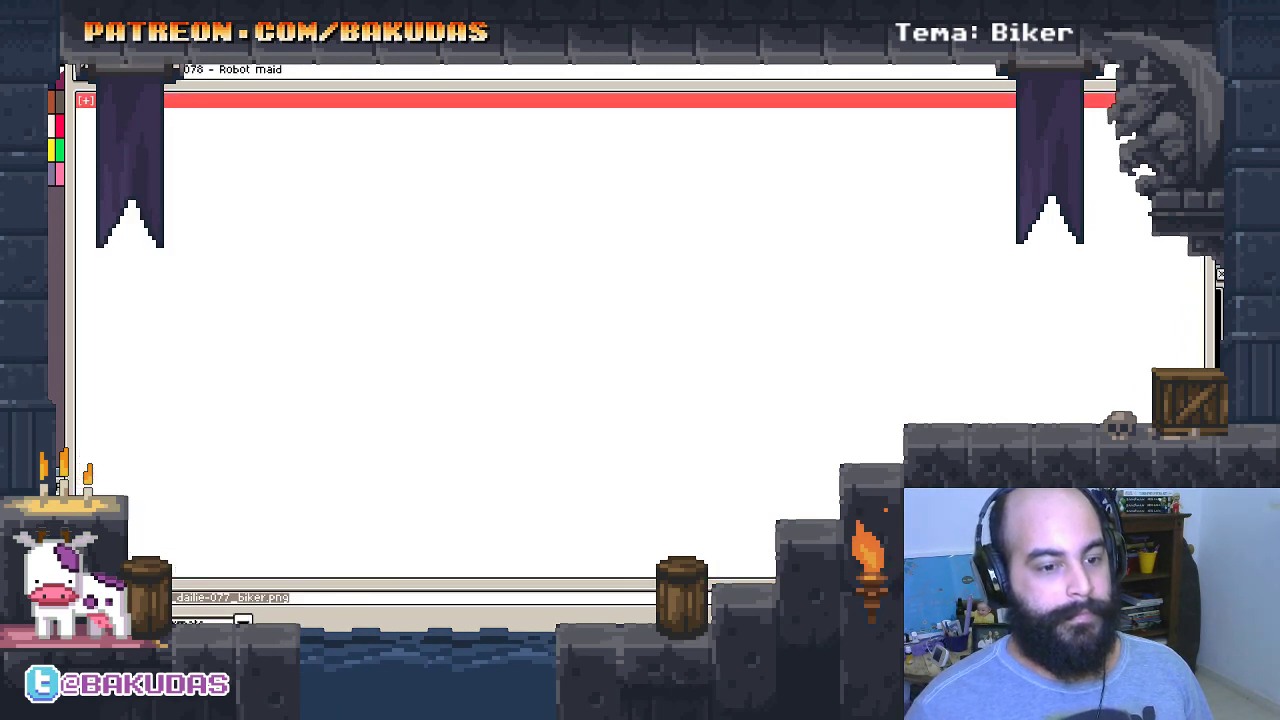
left_click(249, 598)
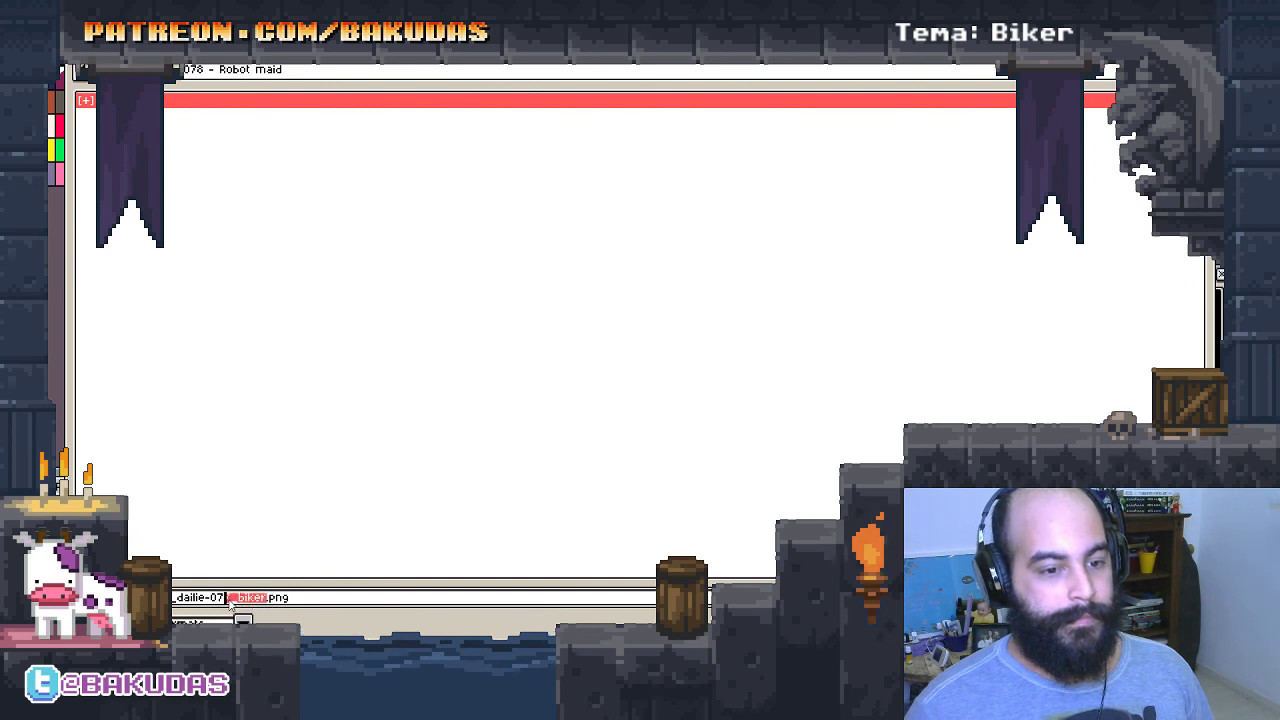
type("8")
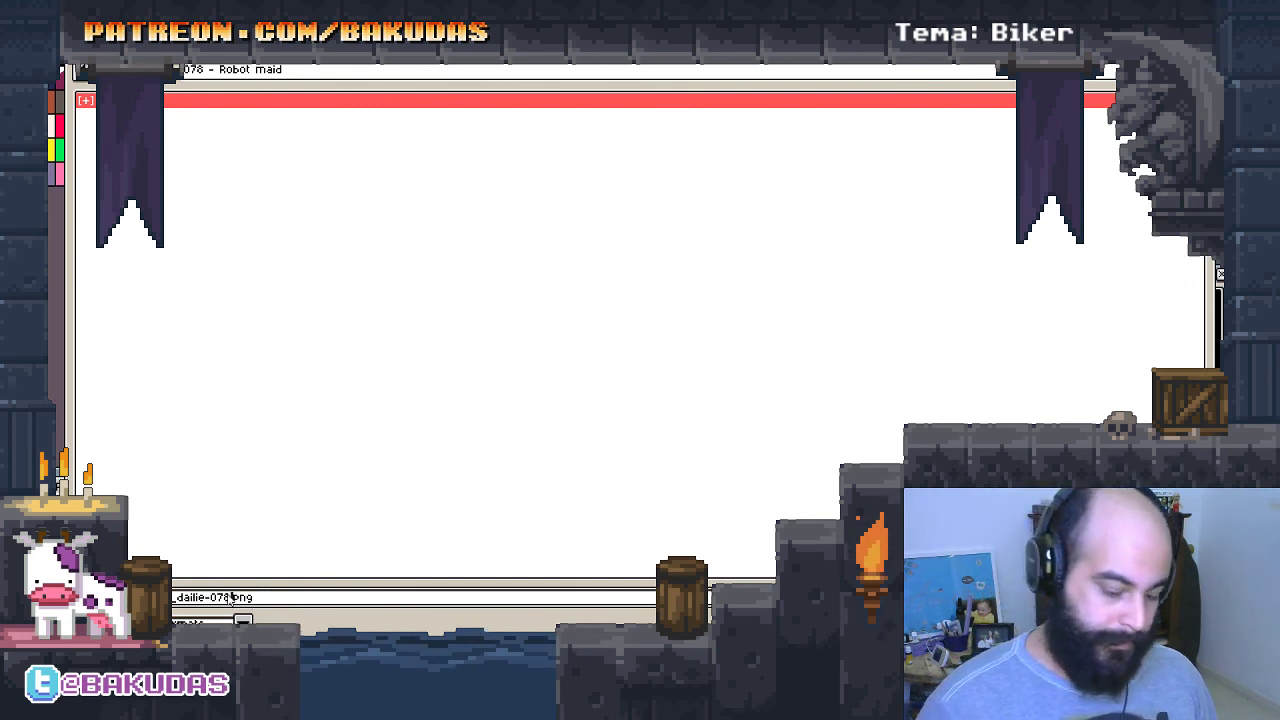
type("_rosie")
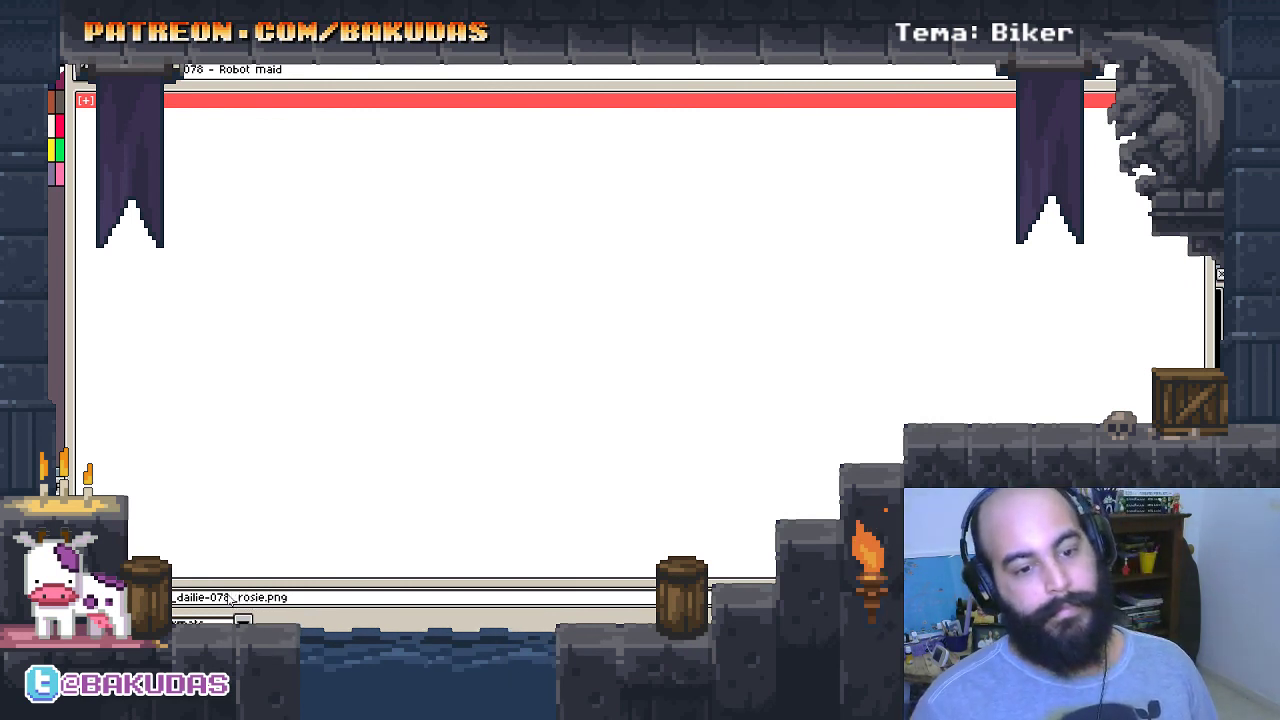
key("Return")
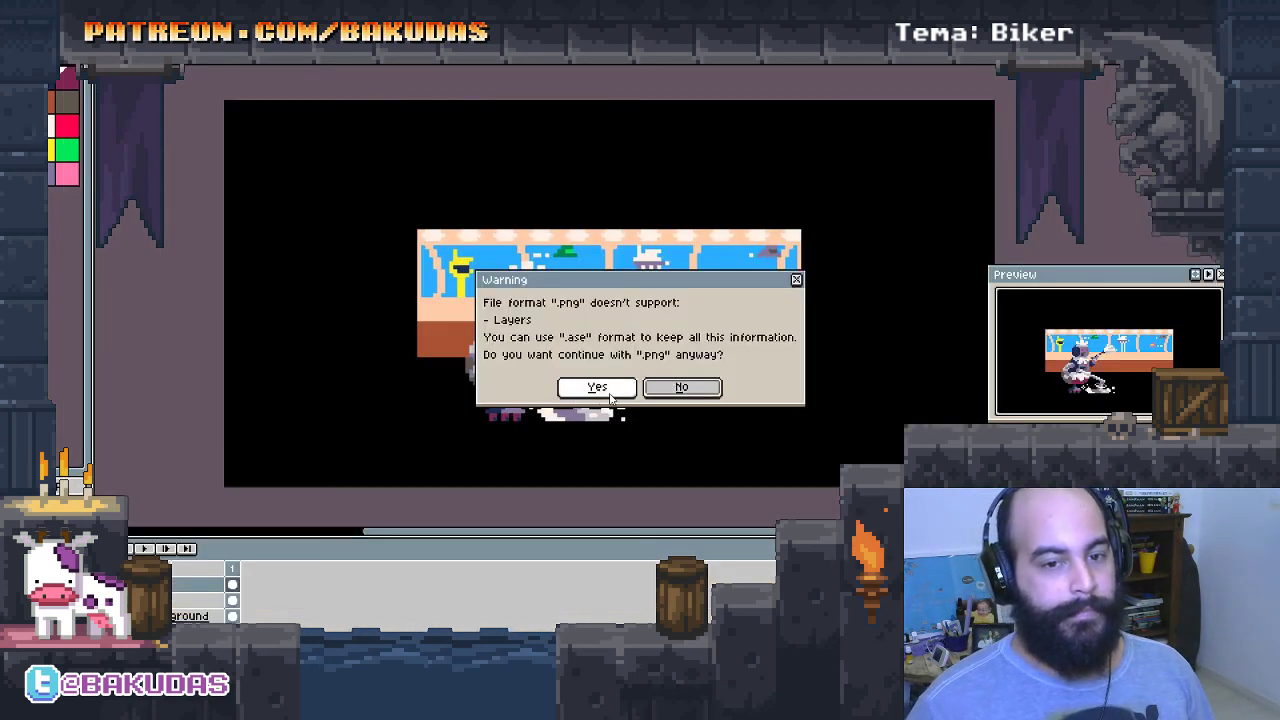
left_click(598, 388)
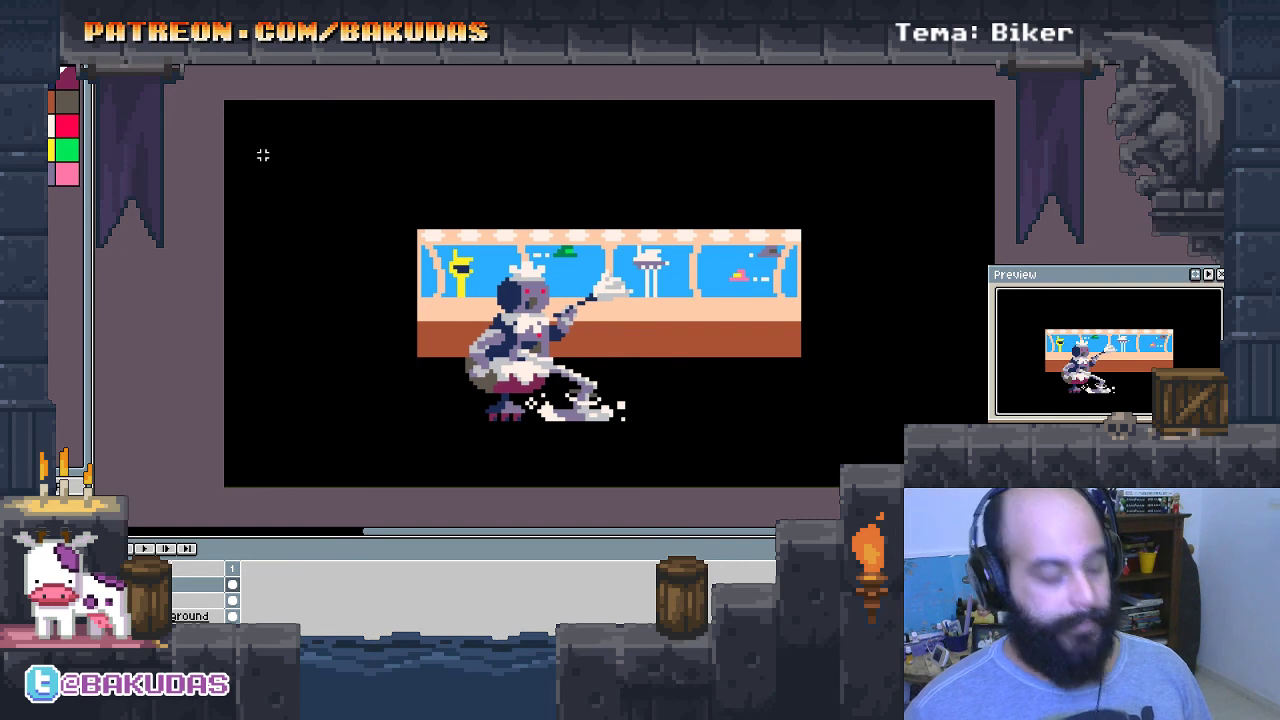
Save the layered working file in .ase format as rosie.ase.
key("ctrl+shift+s")
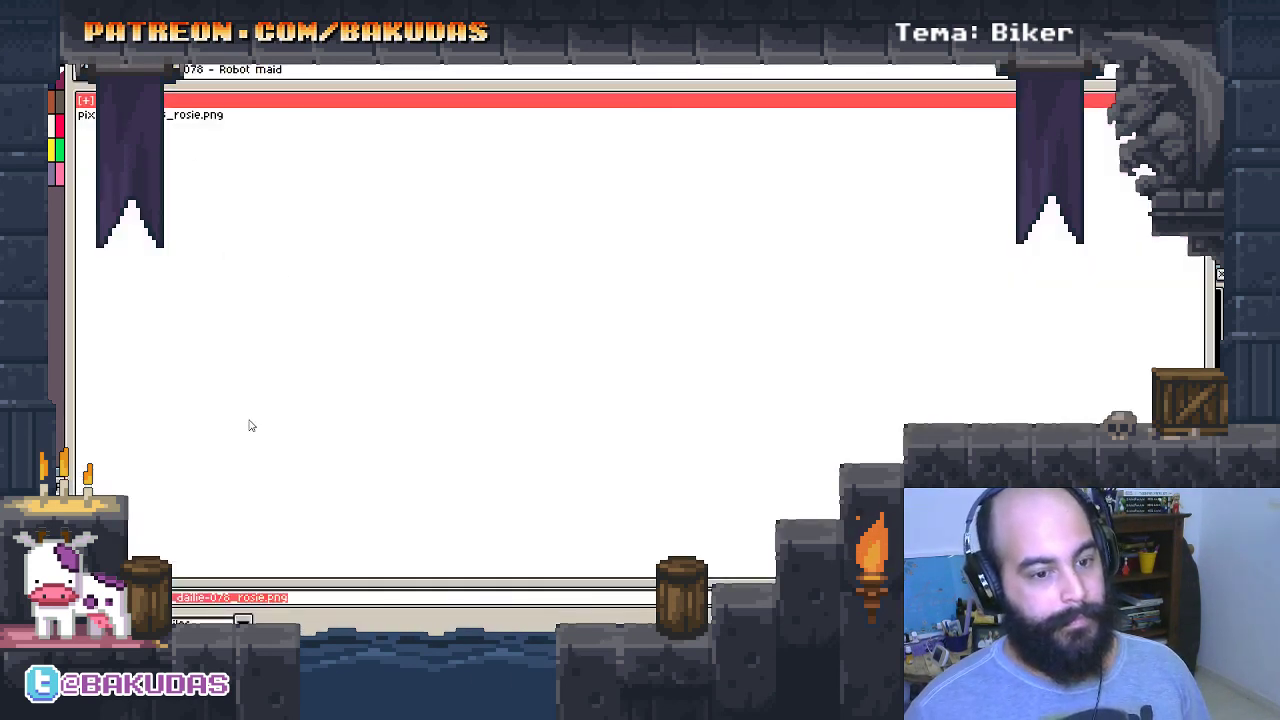
left_click(243, 620)
left_click(157, 436)
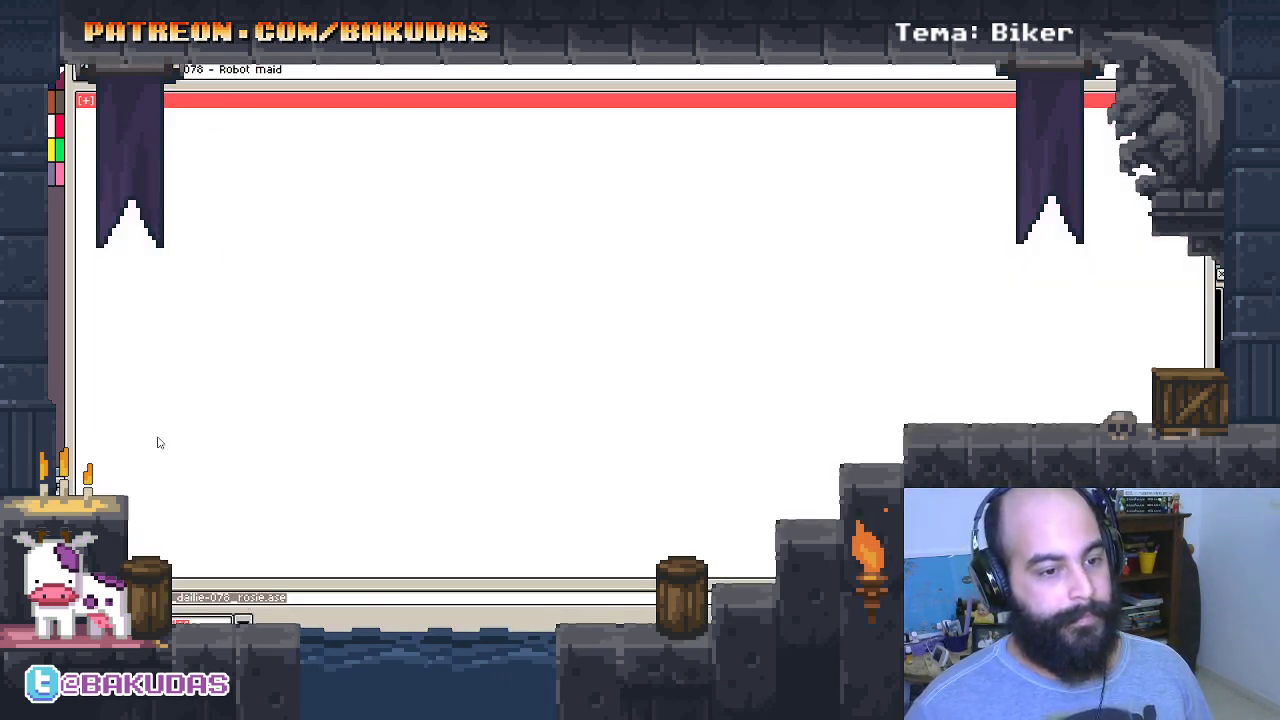
key("Return")
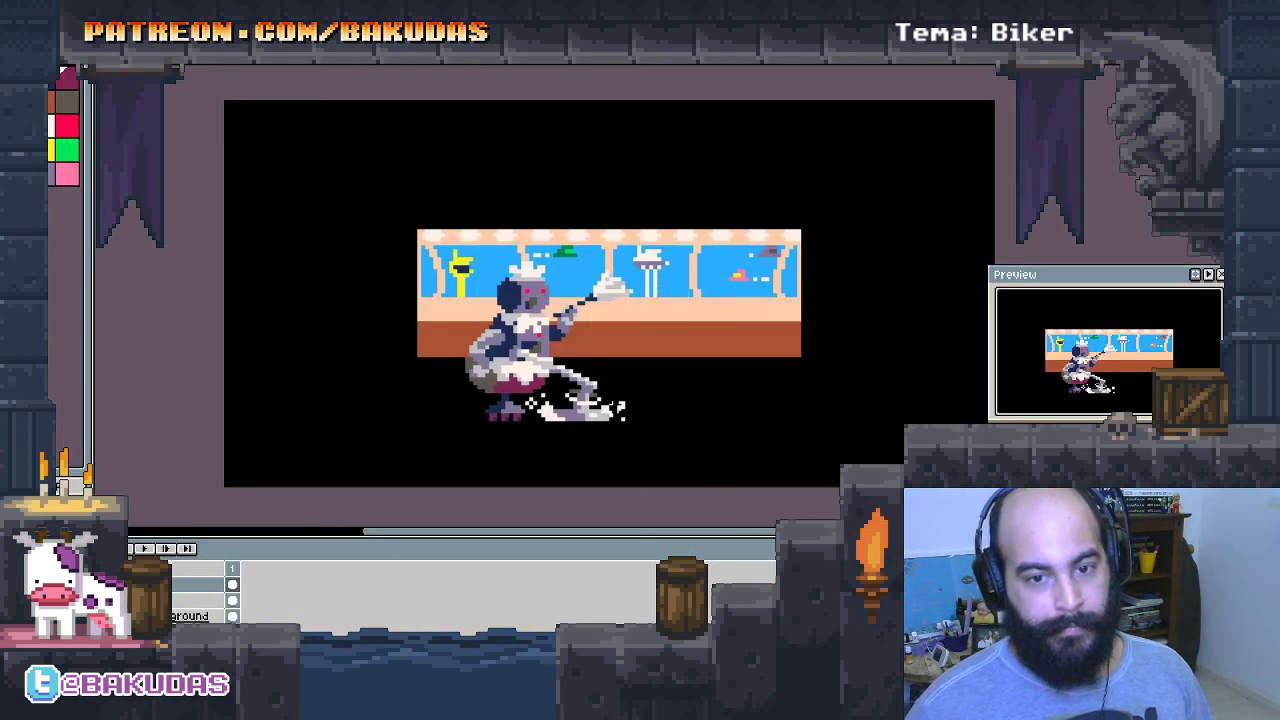